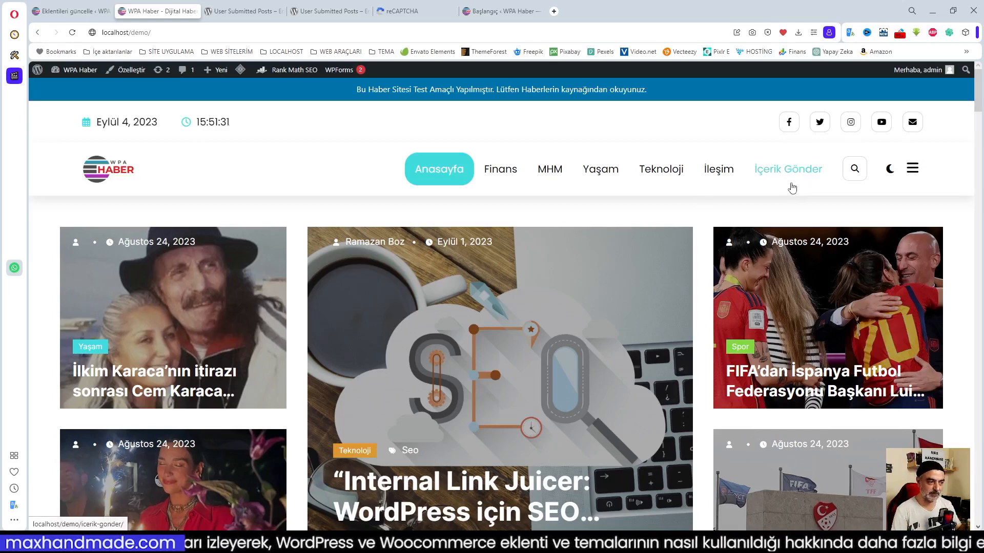
Open the İçerik Gönder submission page from the site's main menu.
scroll(712, 236, down, 1)
scroll(705, 242, down, 5)
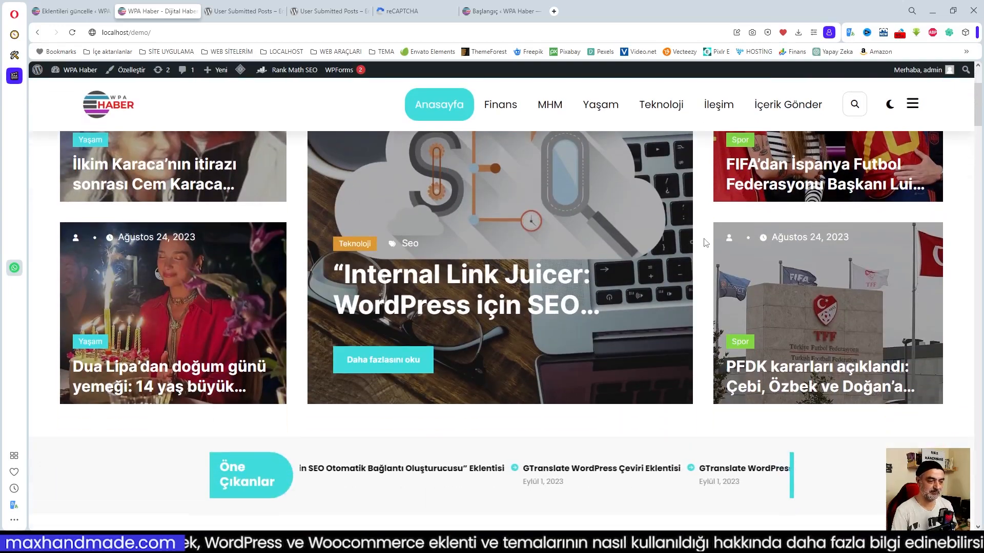
scroll(666, 308, up, 6)
scroll(604, 400, down, 1)
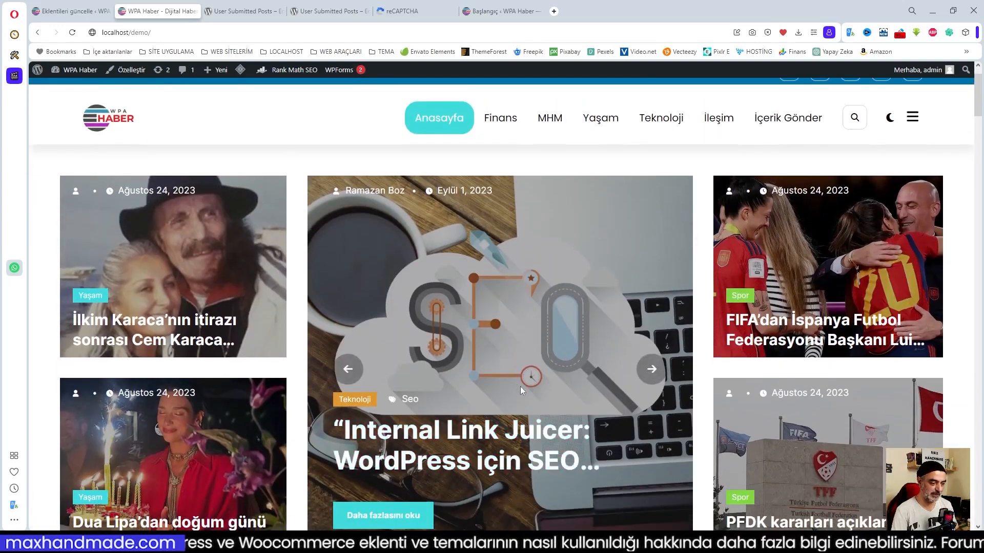
scroll(520, 386, down, 3)
scroll(542, 358, up, 3)
click(785, 120)
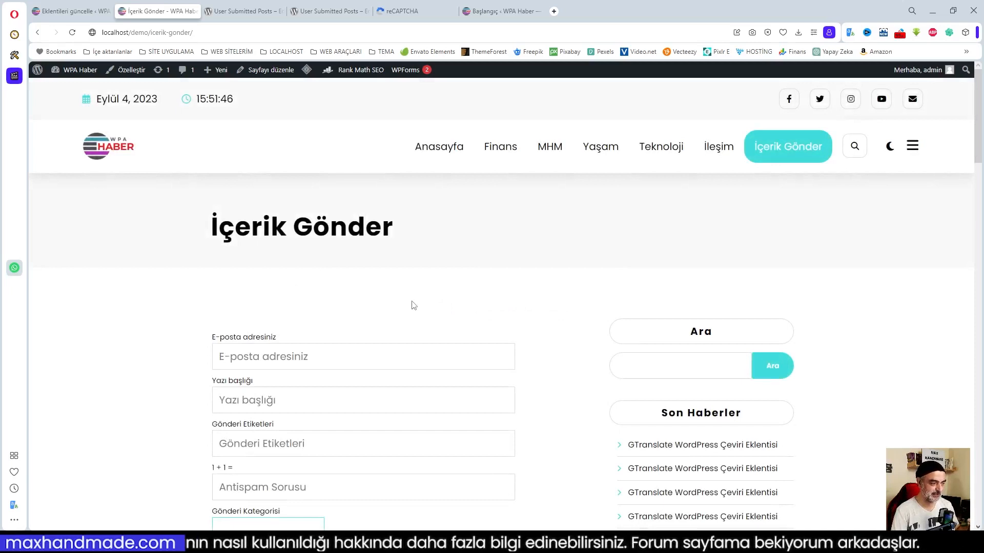
Inspect the form's e-mail address and post tags fields.
scroll(425, 303, down, 2)
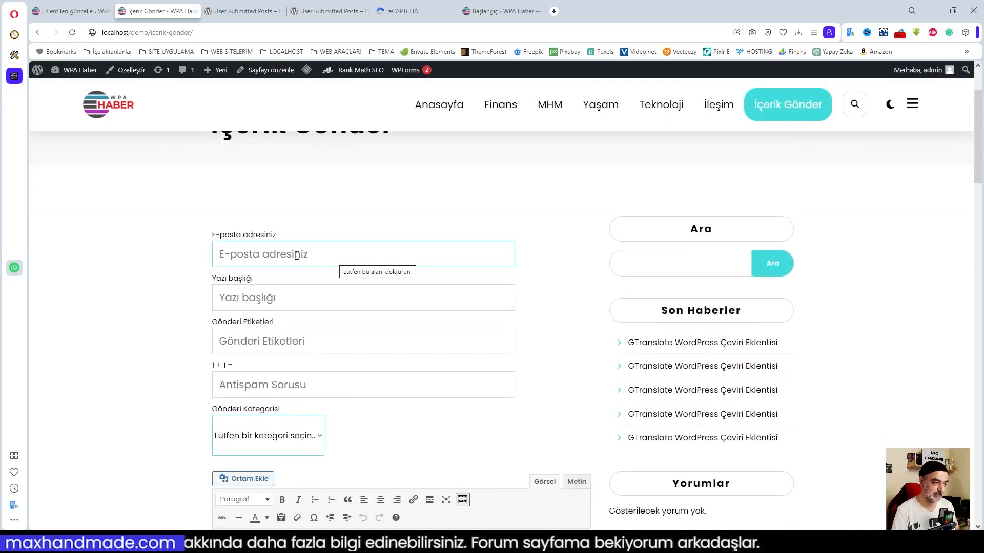
click(332, 257)
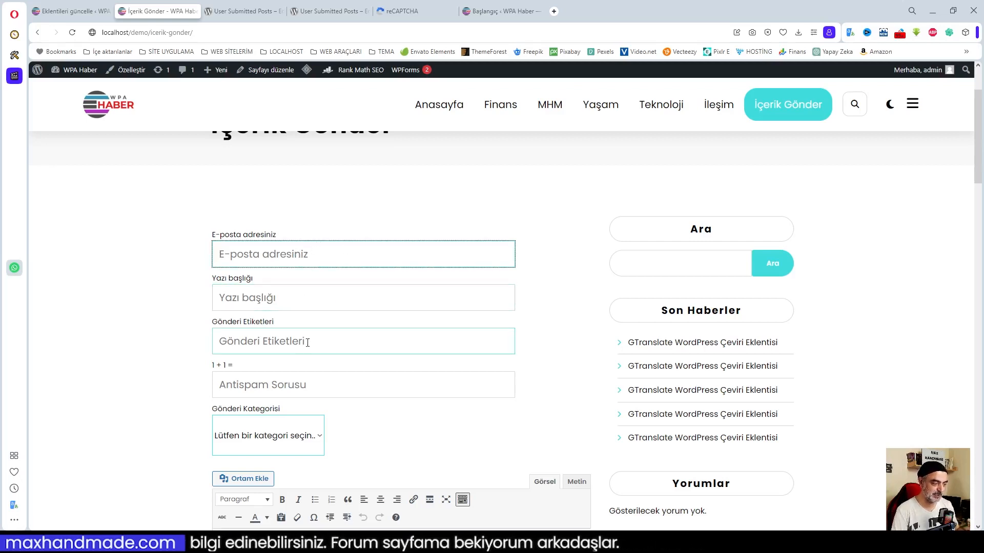
click(325, 342)
scroll(328, 361, down, 1)
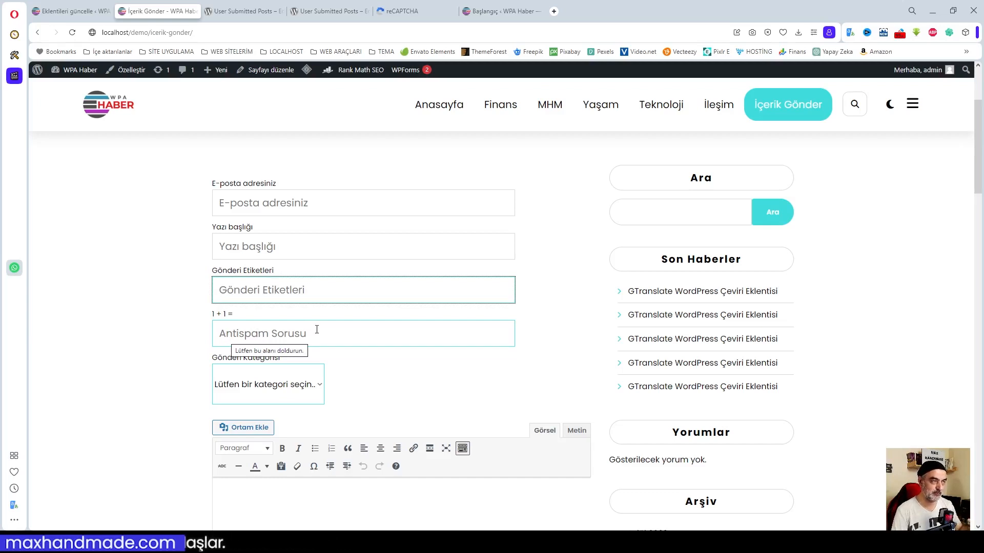
scroll(359, 323, down, 2)
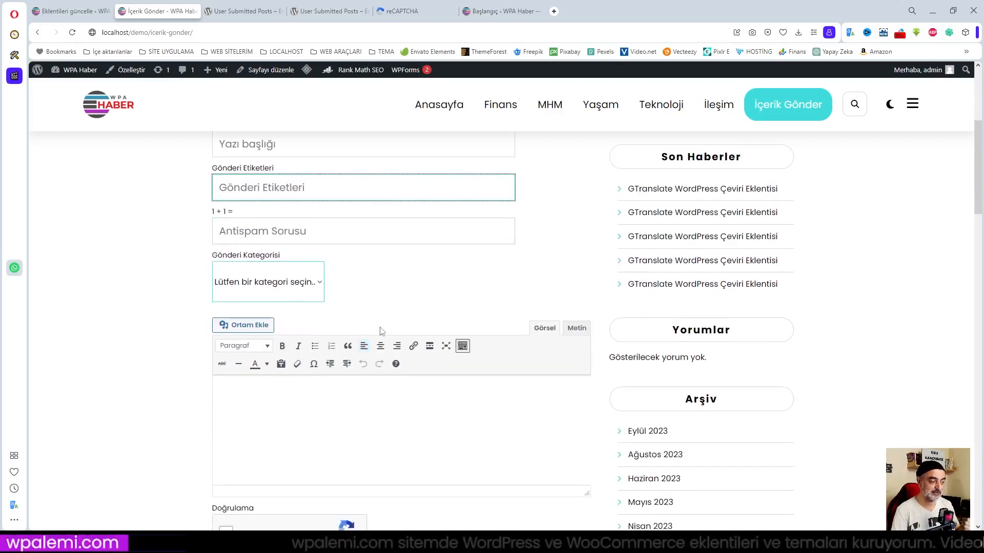
scroll(380, 330, down, 2)
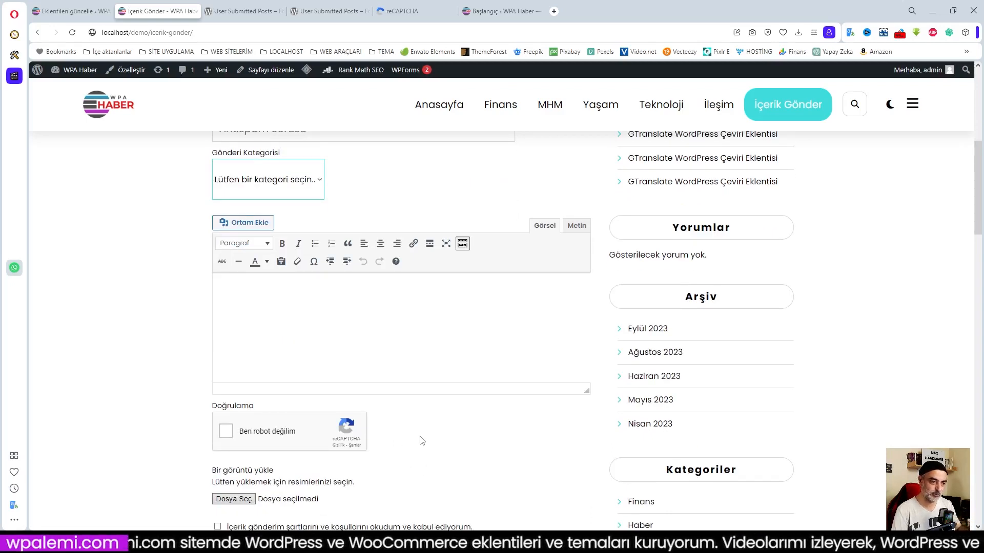
scroll(409, 439, up, 3)
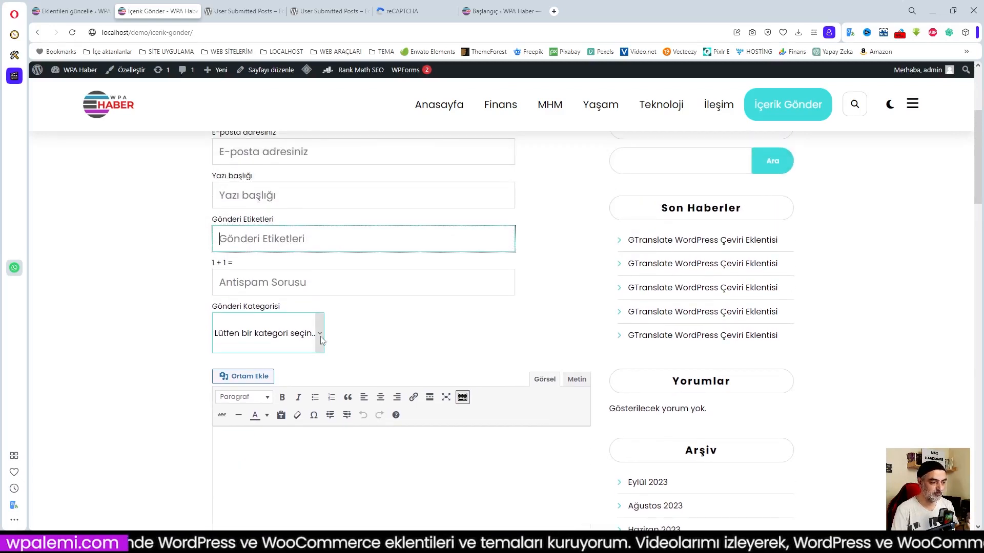
Open and close the category list without choosing, then select the content editor.
click(321, 338)
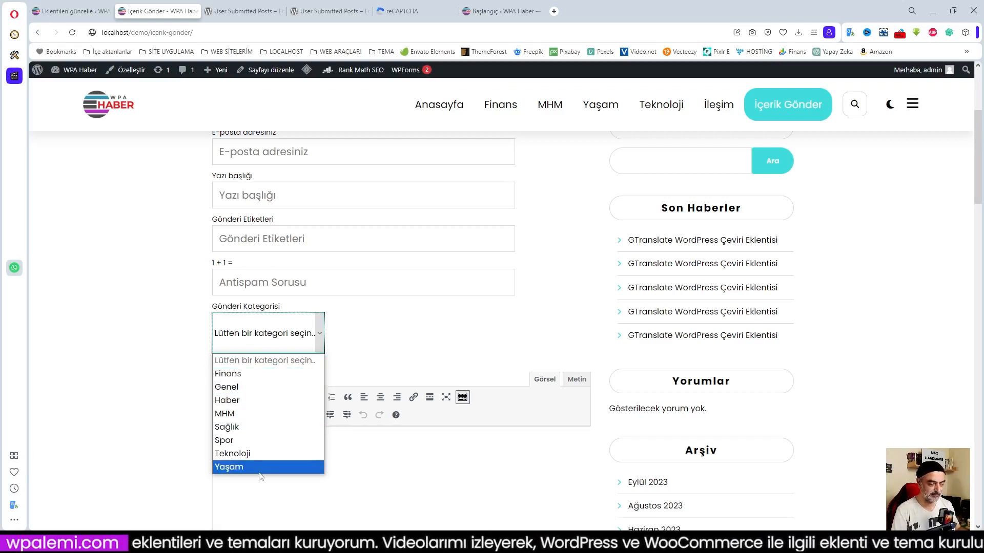
click(374, 352)
scroll(376, 351, down, 2)
click(376, 351)
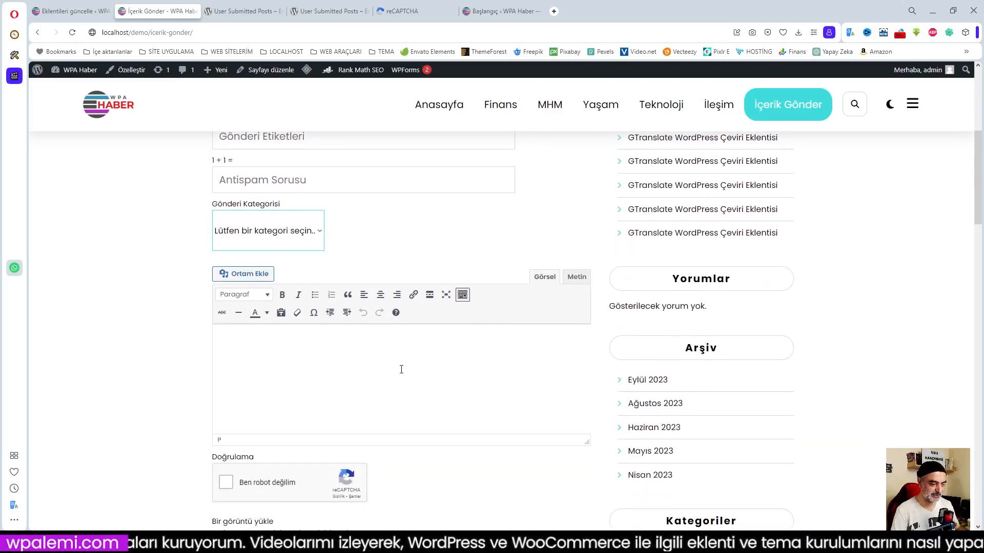
scroll(402, 365, down, 2)
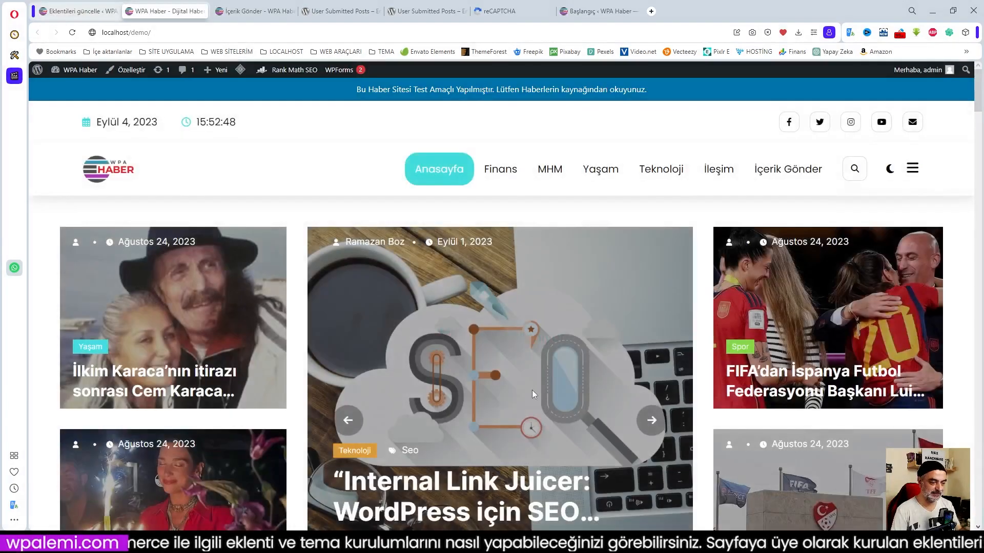
Open the Internal Link Juicer article from the home page slider and read through it.
scroll(402, 259, down, 3)
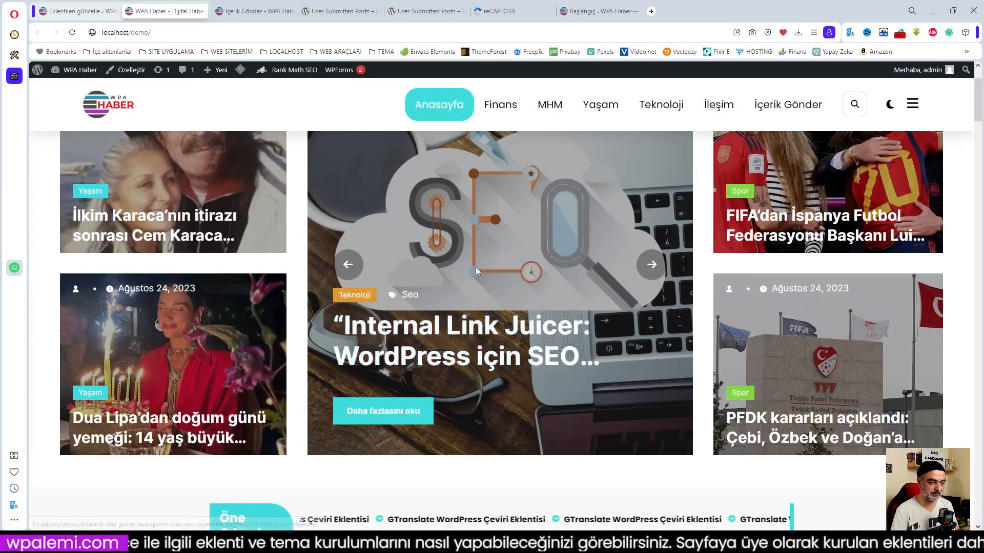
click(484, 334)
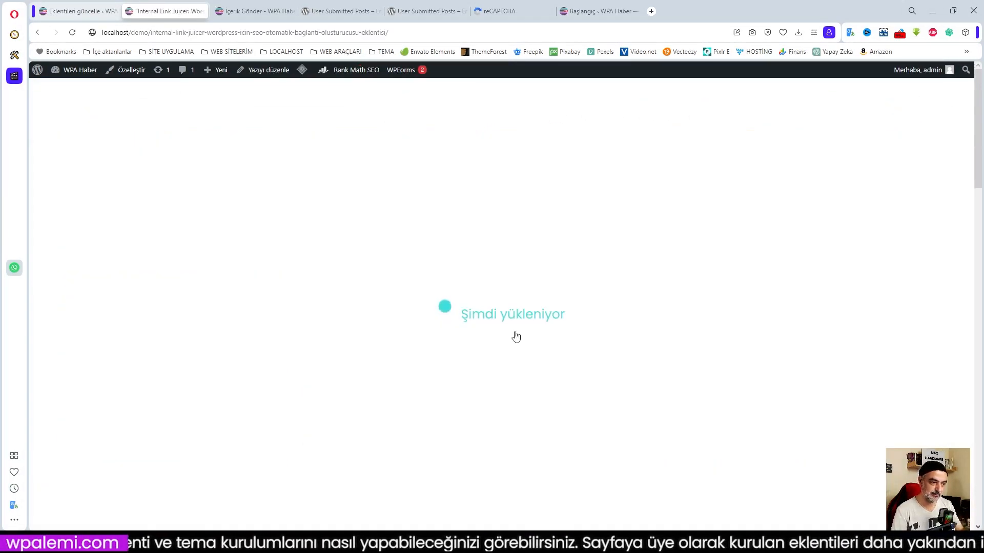
scroll(511, 334, down, 5)
scroll(494, 358, down, 2)
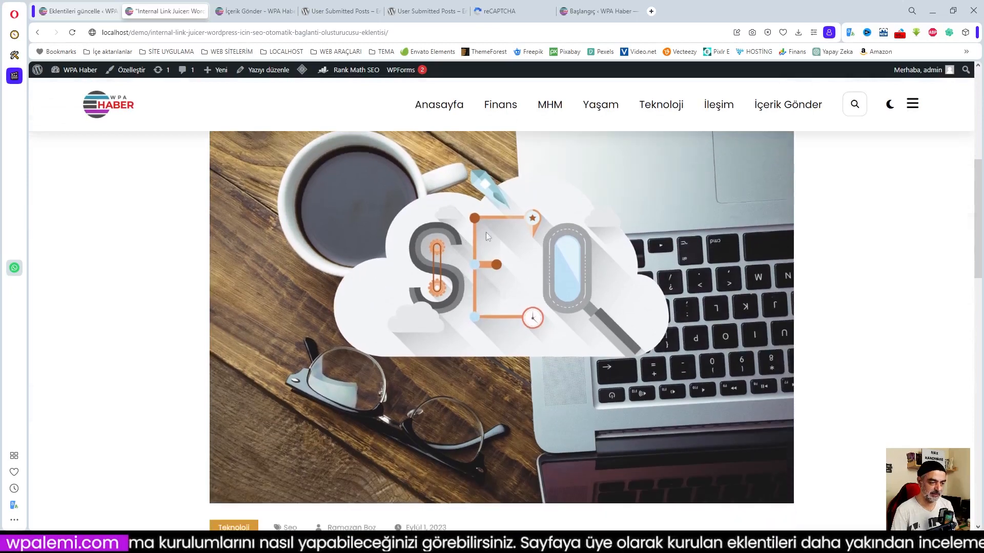
scroll(549, 299, down, 2)
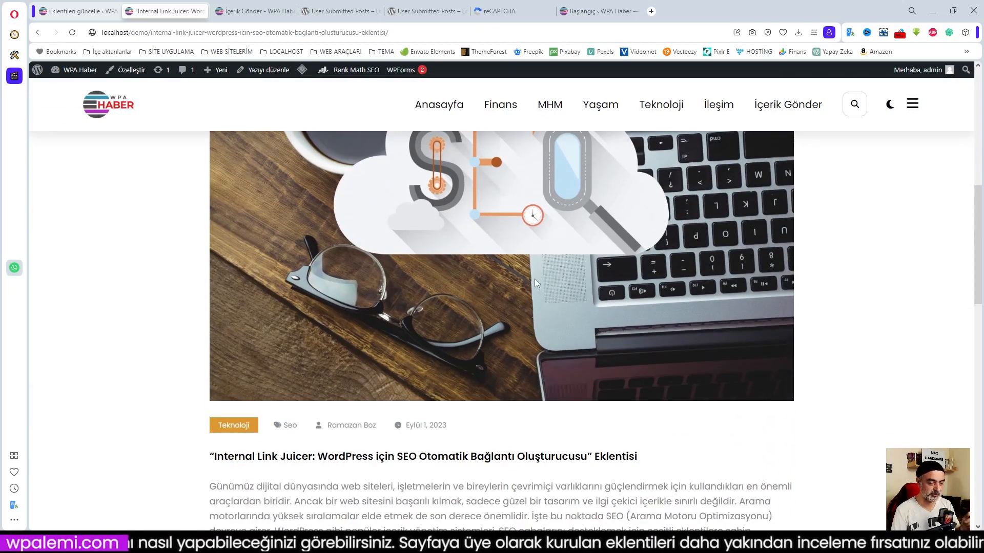
scroll(534, 281, down, 2)
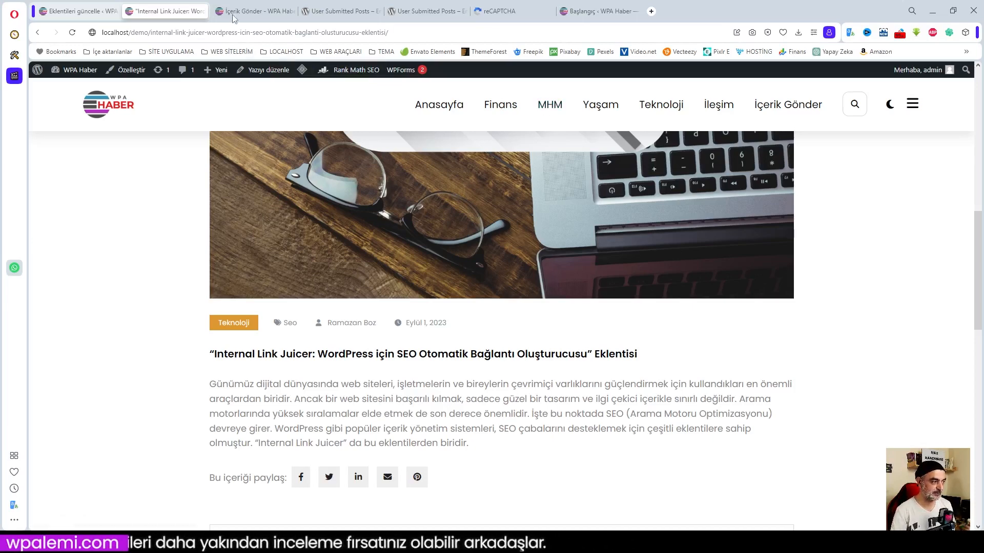
Return to the İçerik Gönder form and tick its terms and conditions checkbox.
click(254, 11)
scroll(226, 293, down, 2)
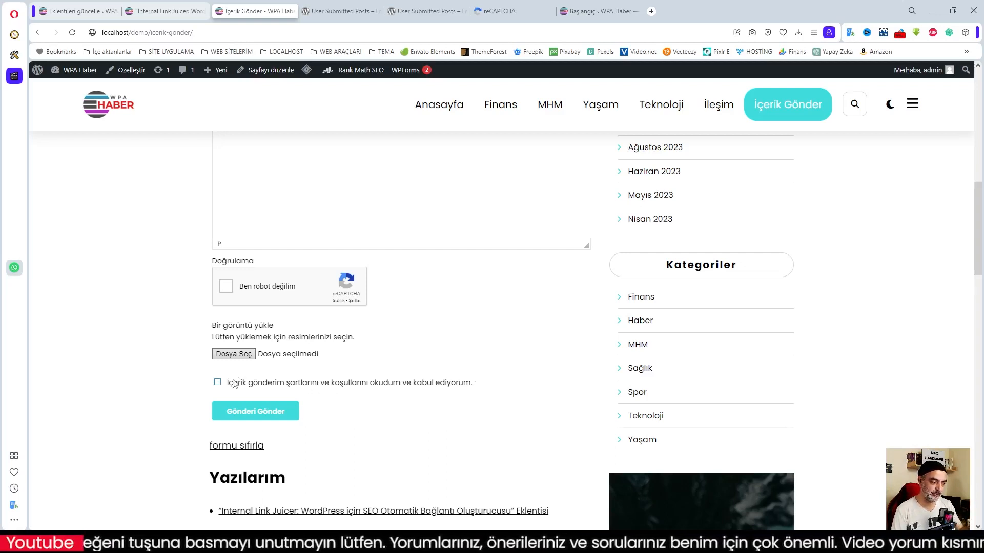
click(218, 383)
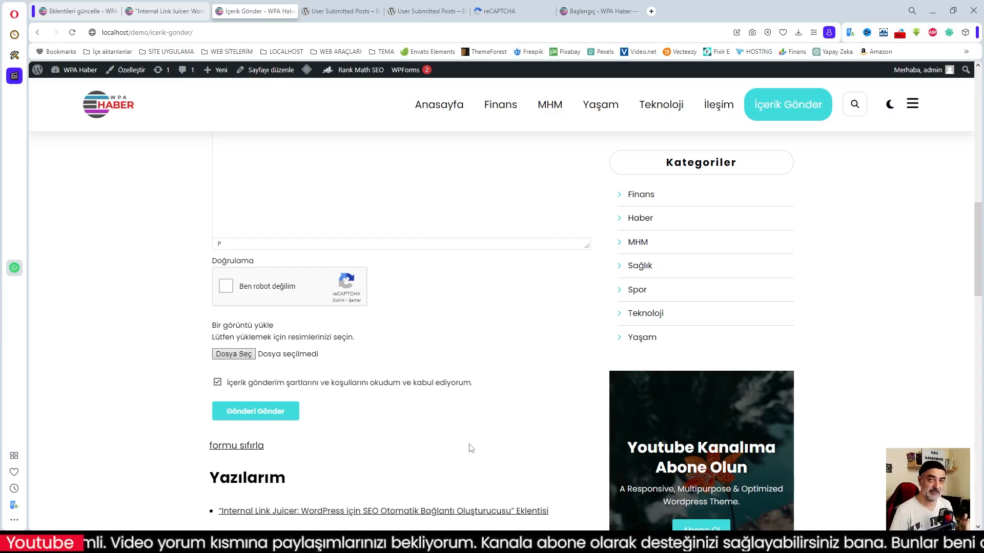
Scroll back up to the top of the İçerik Gönder form.
scroll(472, 442, up, 1)
scroll(472, 442, up, 5)
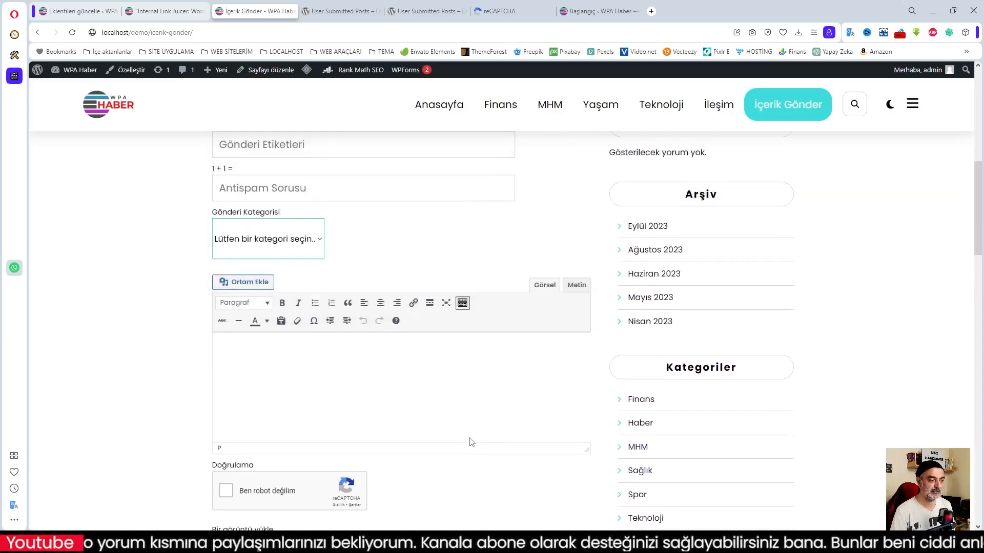
scroll(490, 434, up, 5)
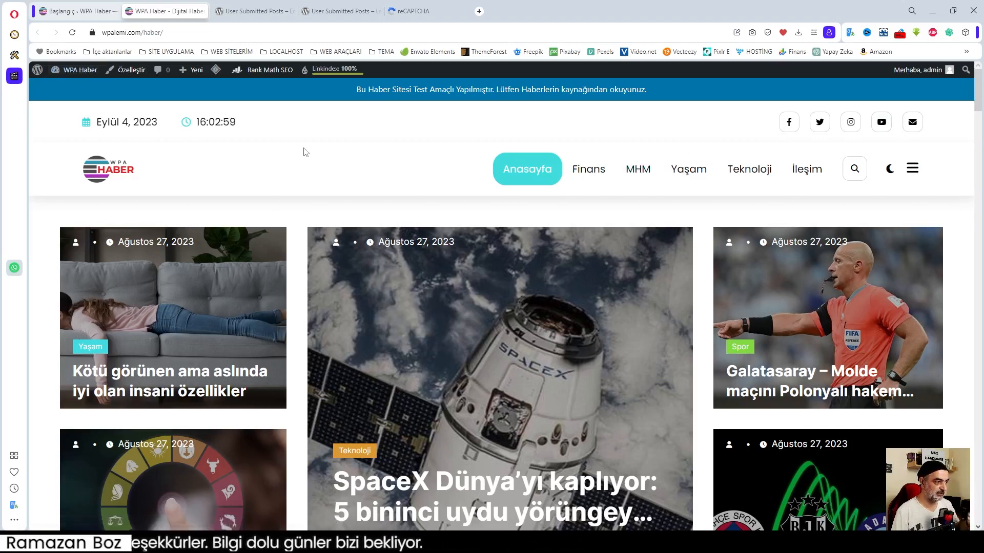
Switch to the User Submitted Posts plugin page and skim it.
click(252, 13)
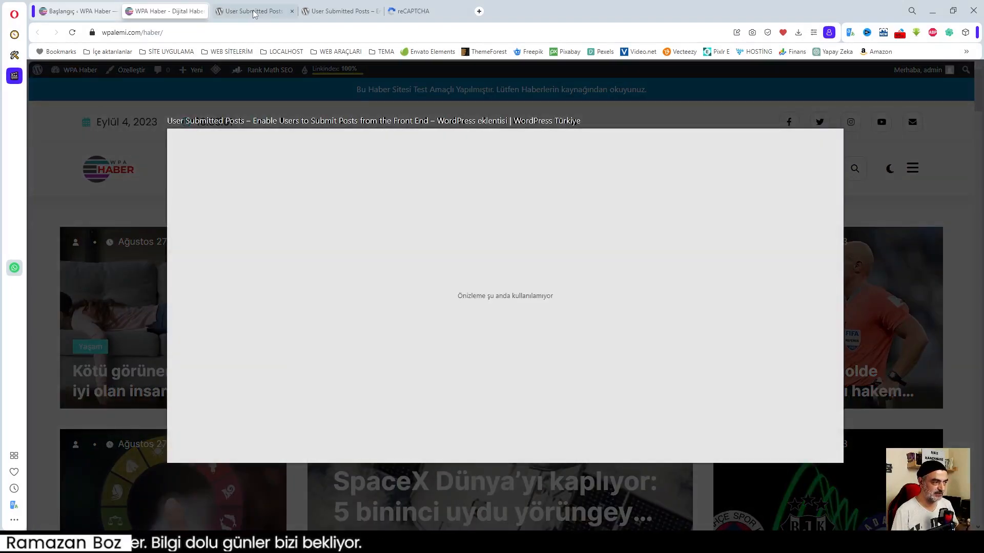
scroll(513, 353, down, 2)
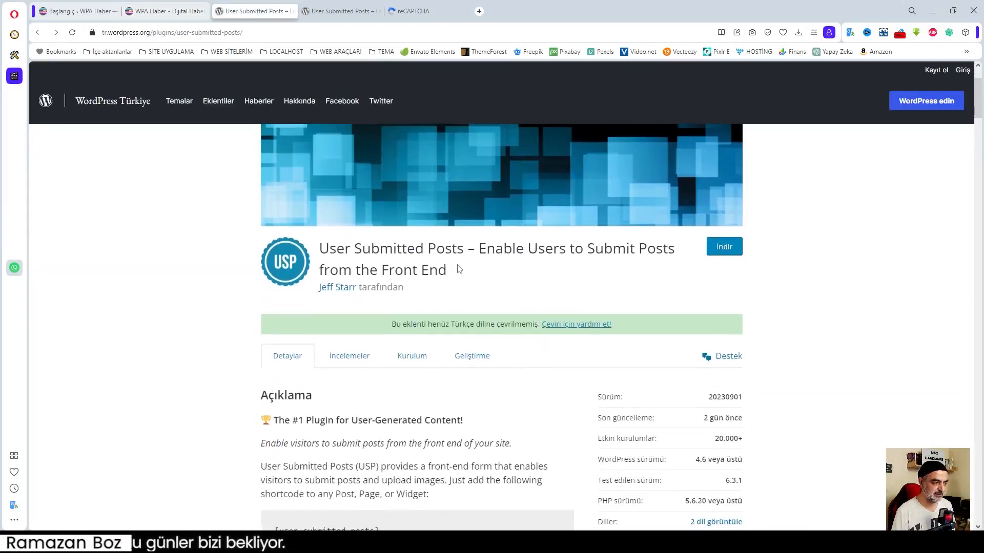
scroll(548, 356, down, 3)
scroll(548, 356, up, 3)
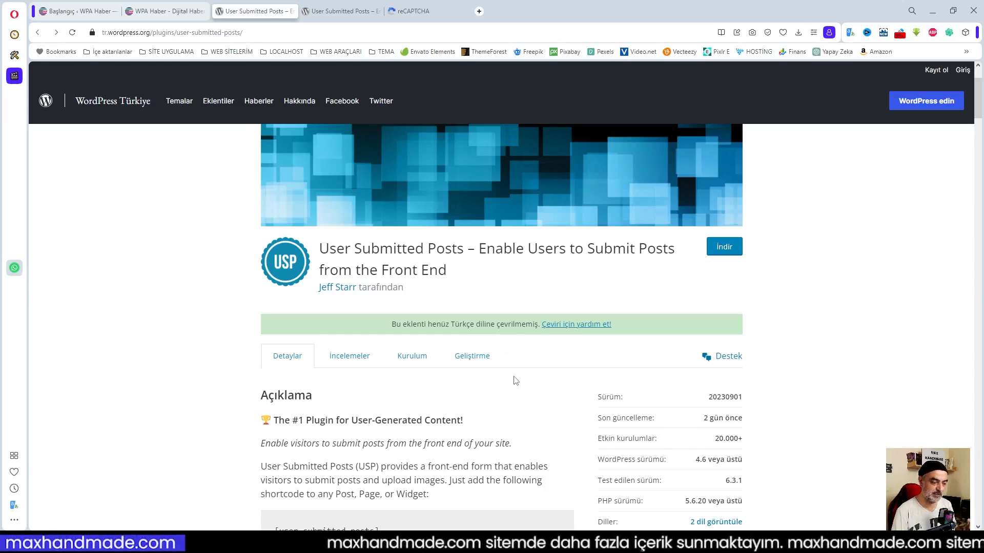
View the Turkish-translated plugin description and read through it.
click(334, 13)
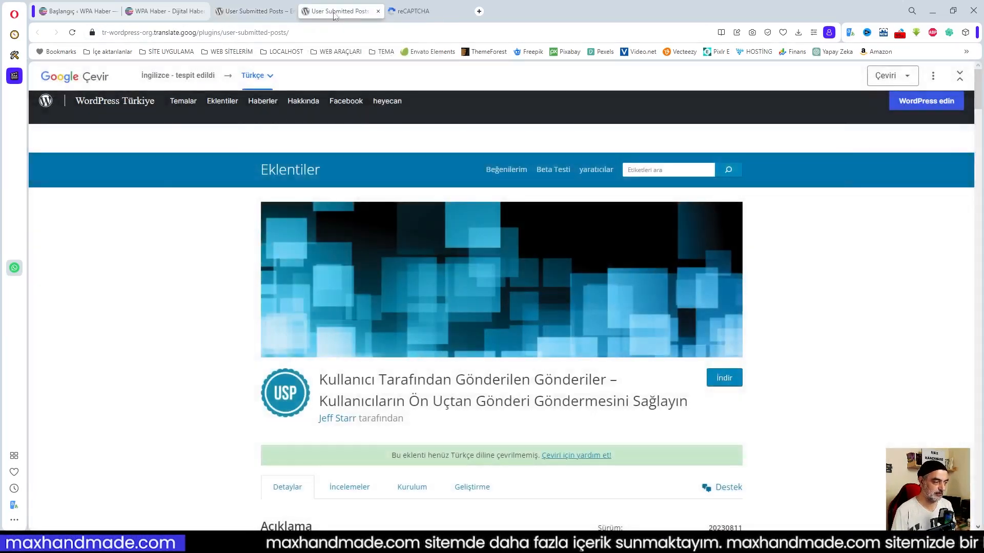
mouse_move(383, 408)
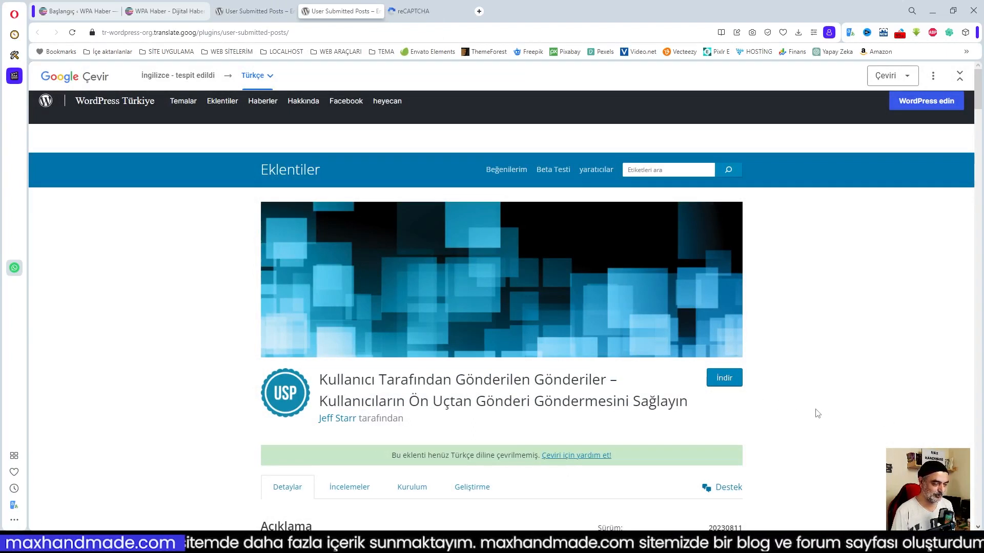
scroll(818, 413, down, 5)
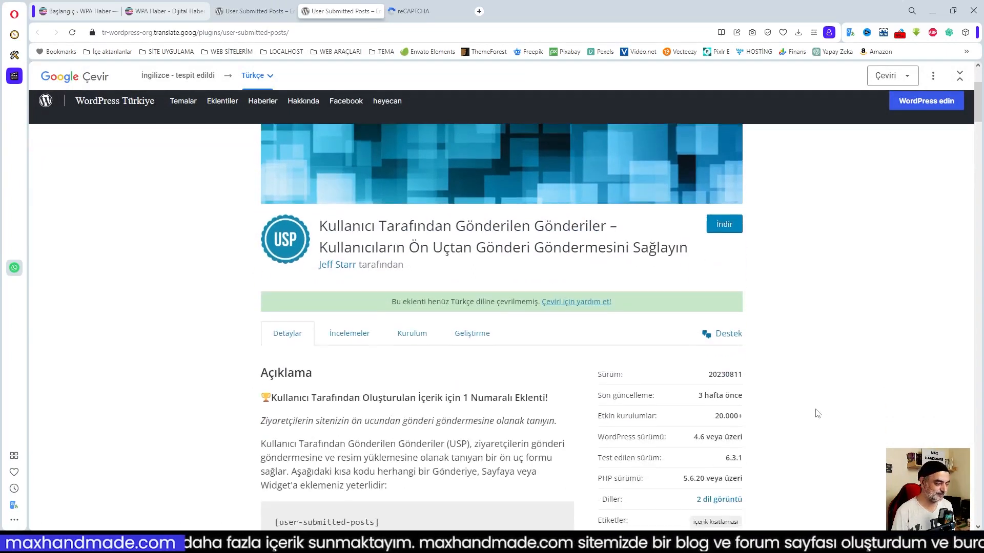
scroll(237, 326, down, 2)
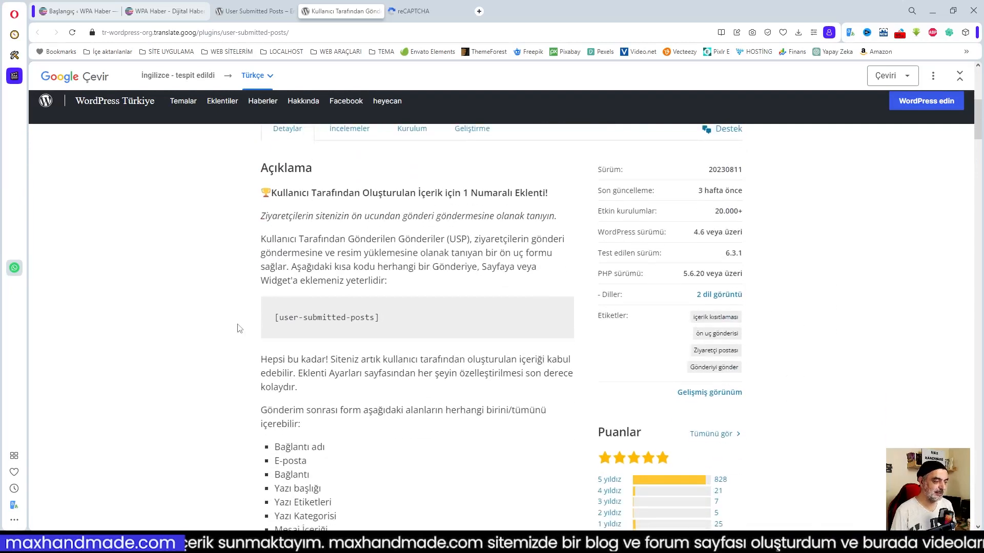
scroll(359, 328, down, 2)
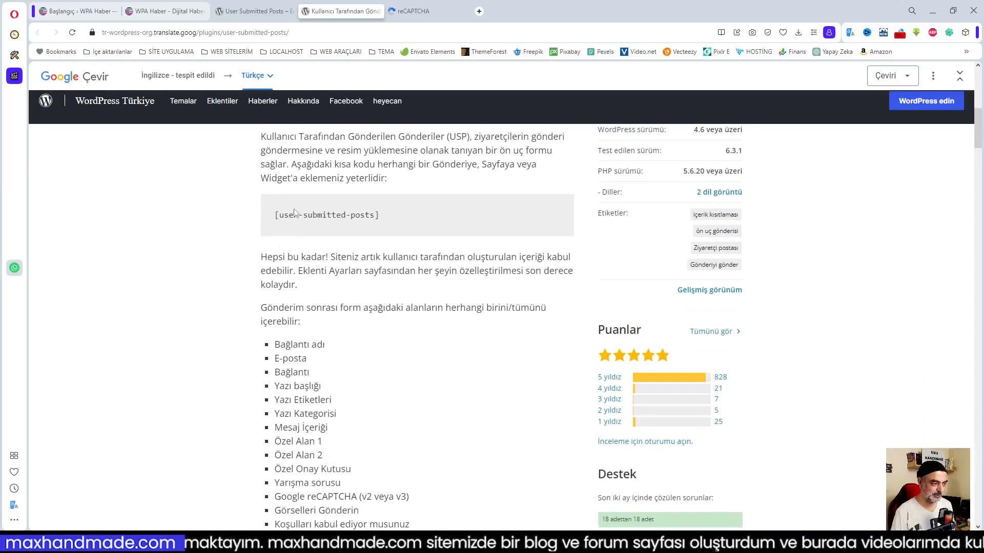
scroll(474, 417, down, 6)
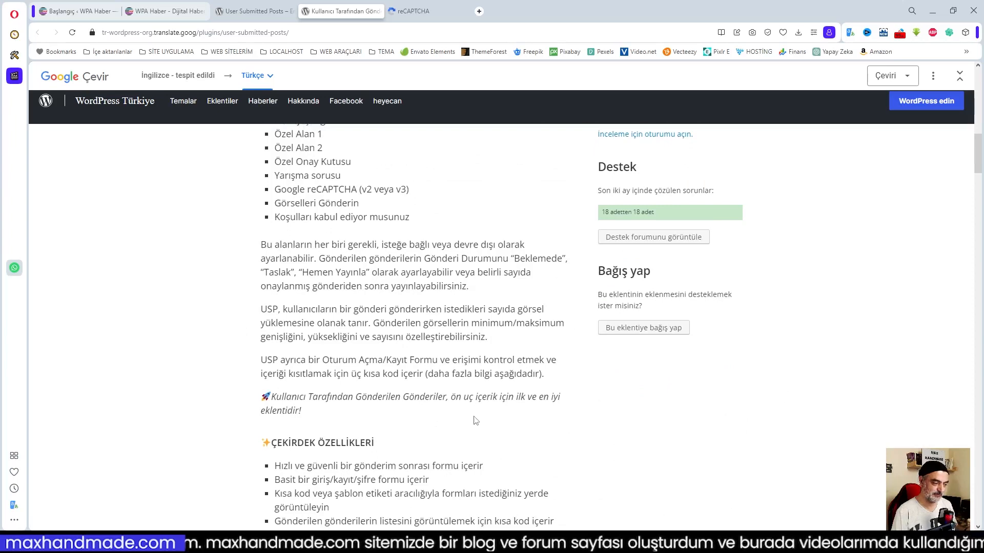
scroll(387, 215, up, 2)
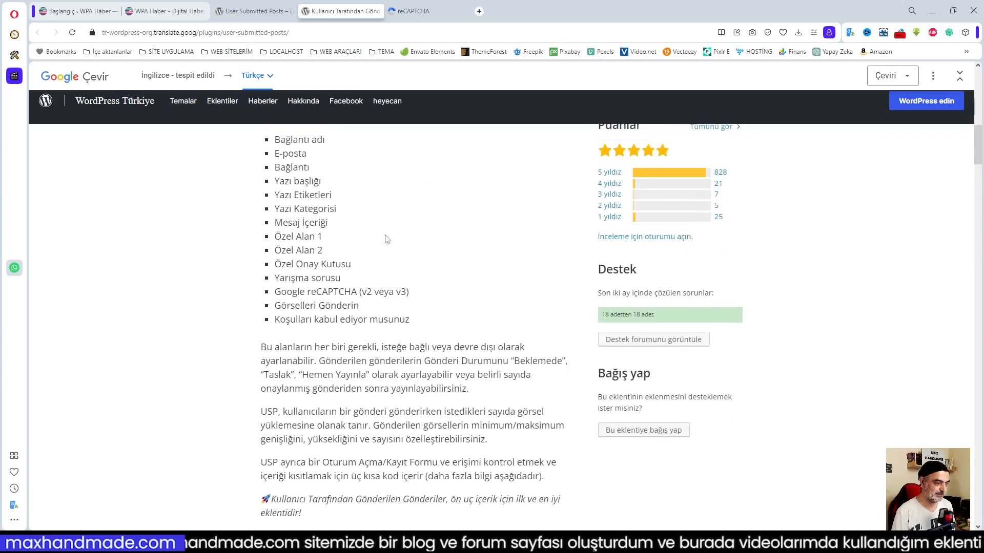
scroll(369, 271, down, 1)
scroll(493, 305, up, 3)
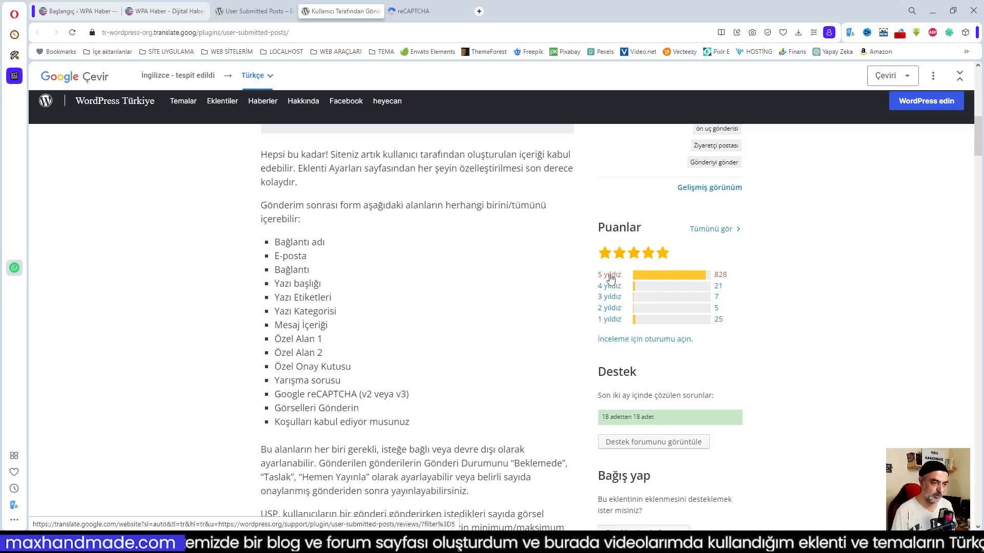
scroll(666, 297, up, 4)
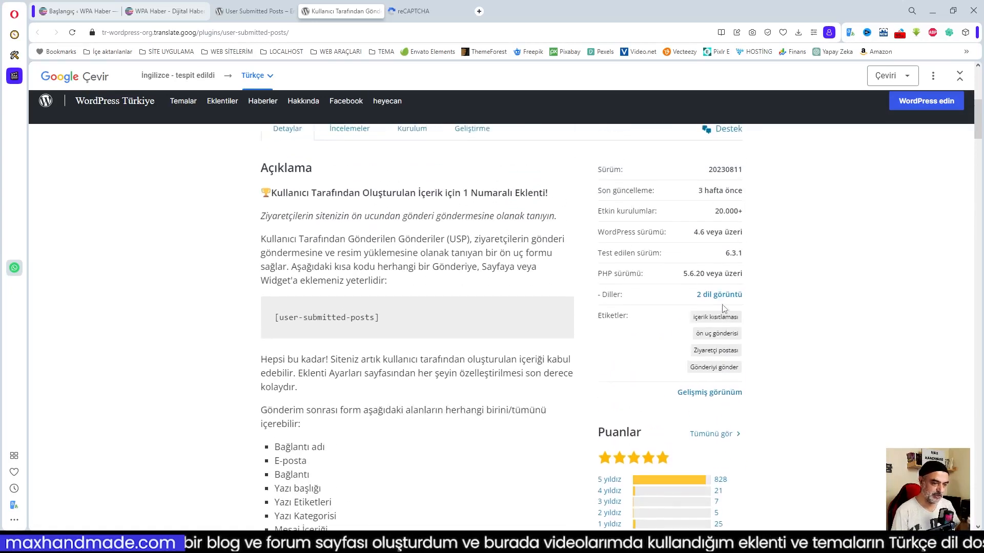
scroll(730, 320, down, 12)
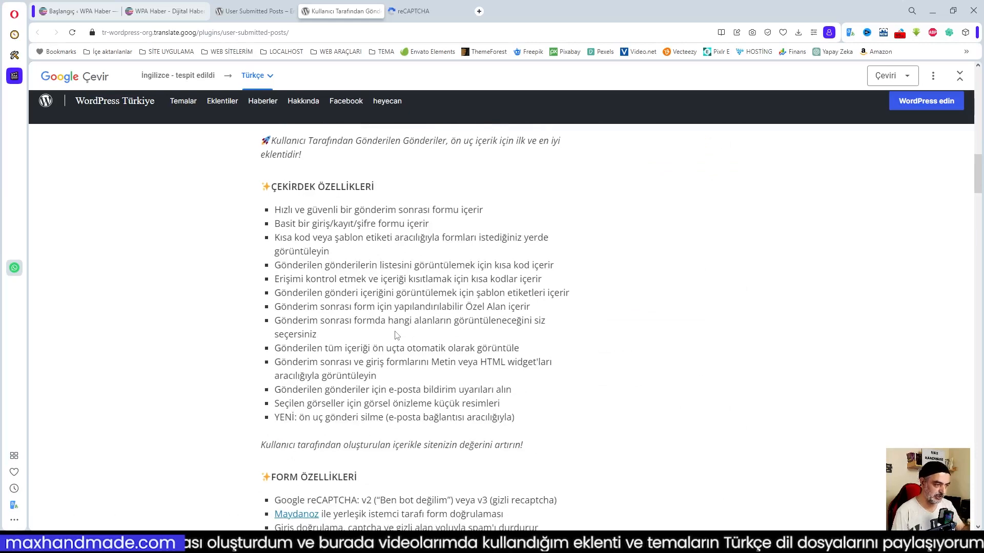
scroll(395, 335, down, 6)
scroll(395, 331, down, 10)
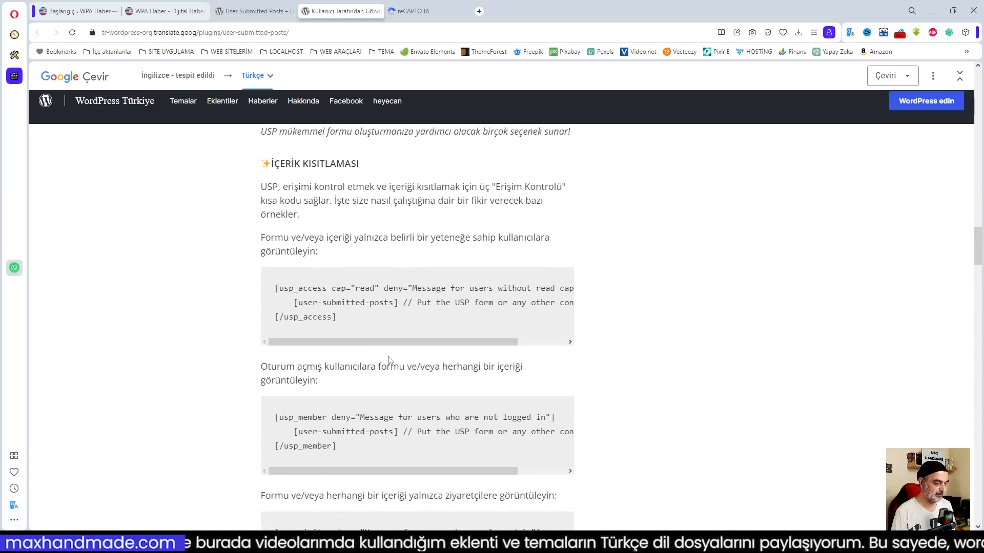
scroll(387, 346, down, 10)
scroll(391, 357, down, 8)
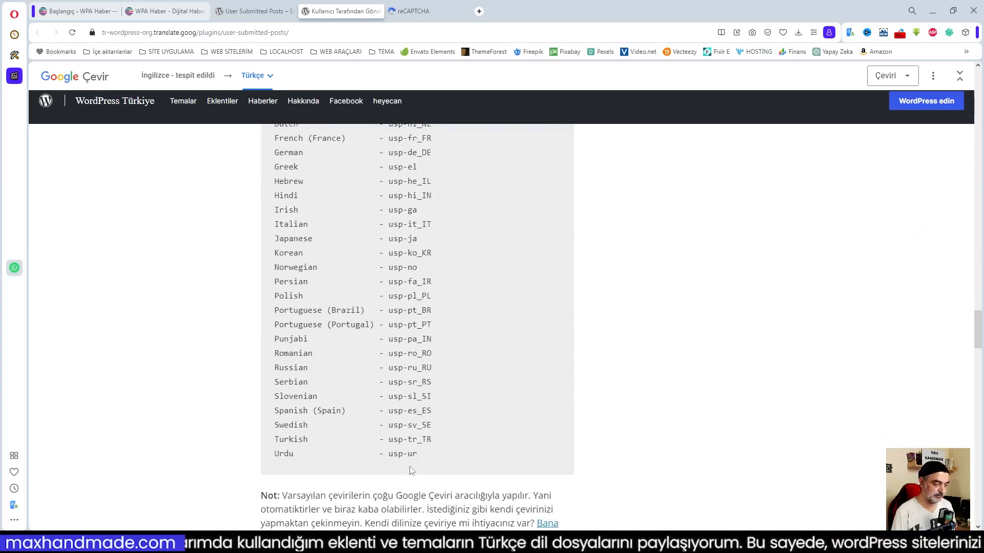
scroll(411, 472, down, 7)
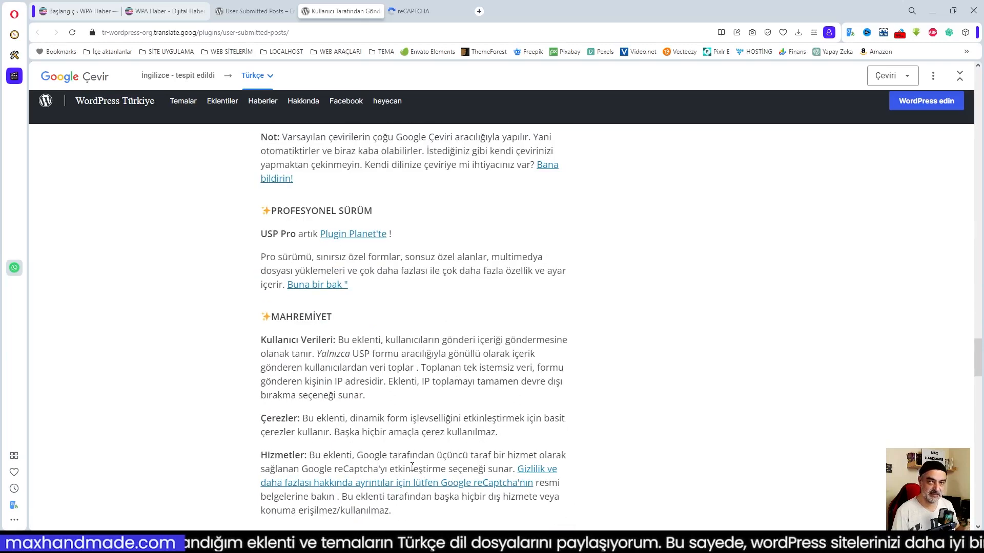
Read the developer notes and SSS questions, then go to the reCAPTCHA admin console.
mouse_move(411, 467)
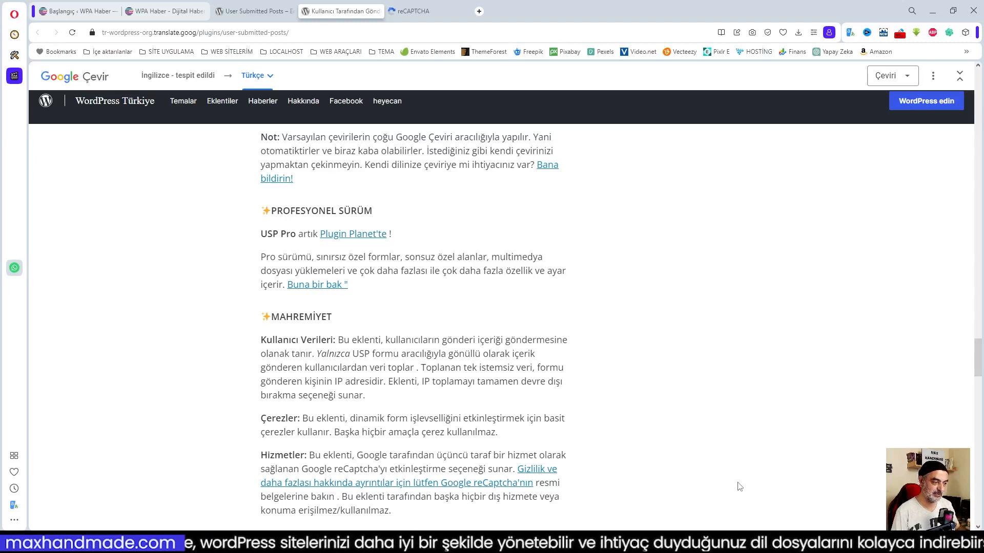
scroll(656, 453, down, 1)
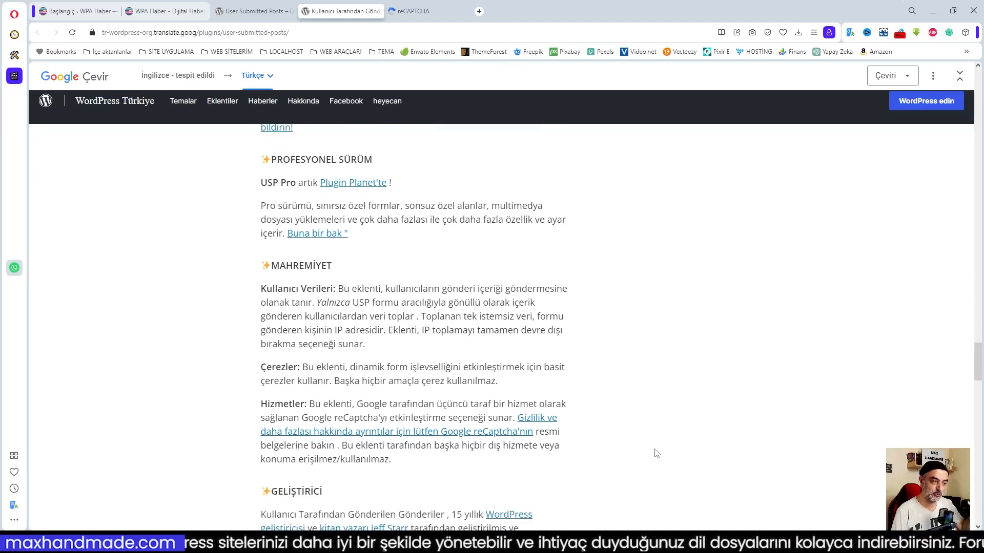
scroll(657, 453, down, 6)
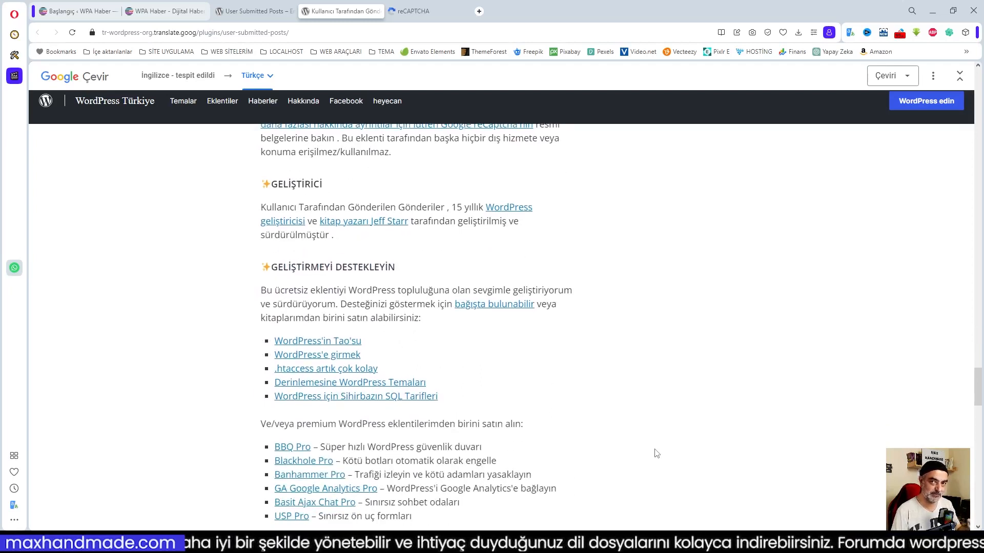
scroll(656, 454, down, 2)
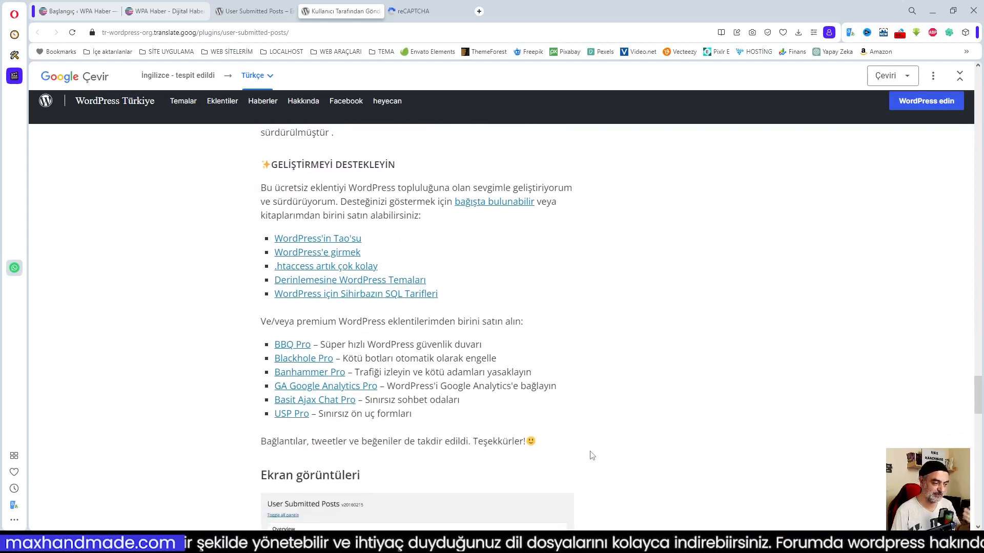
scroll(630, 450, down, 4)
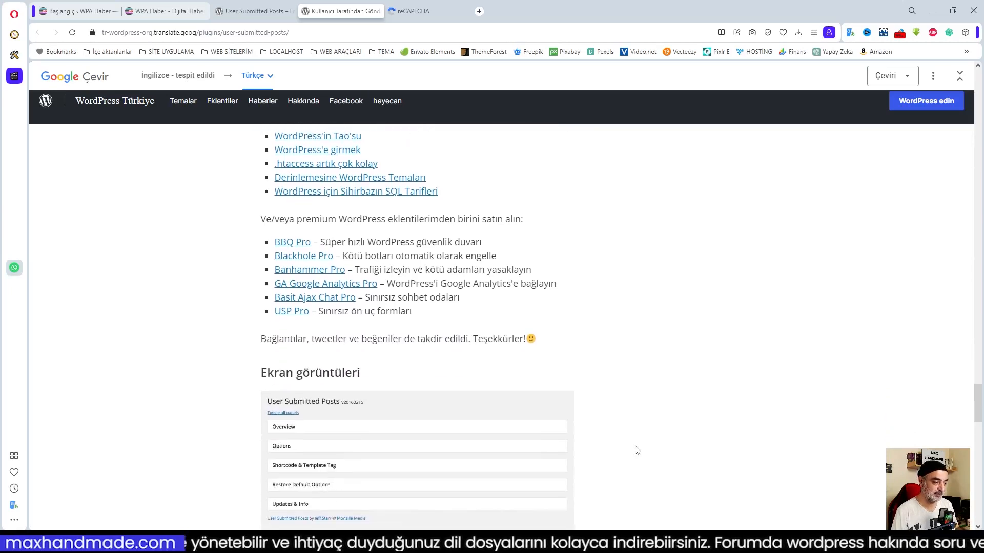
scroll(637, 451, down, 7)
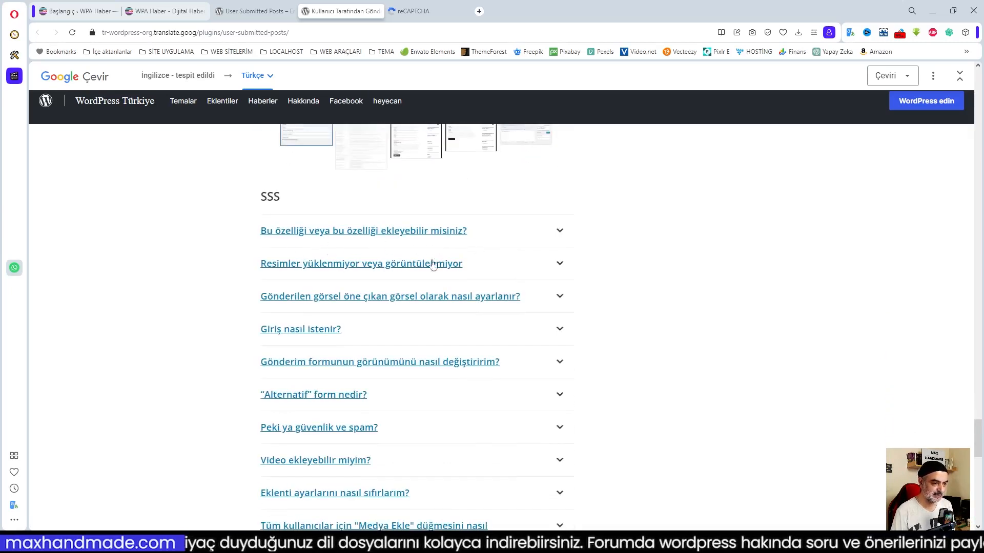
scroll(664, 433, down, 1)
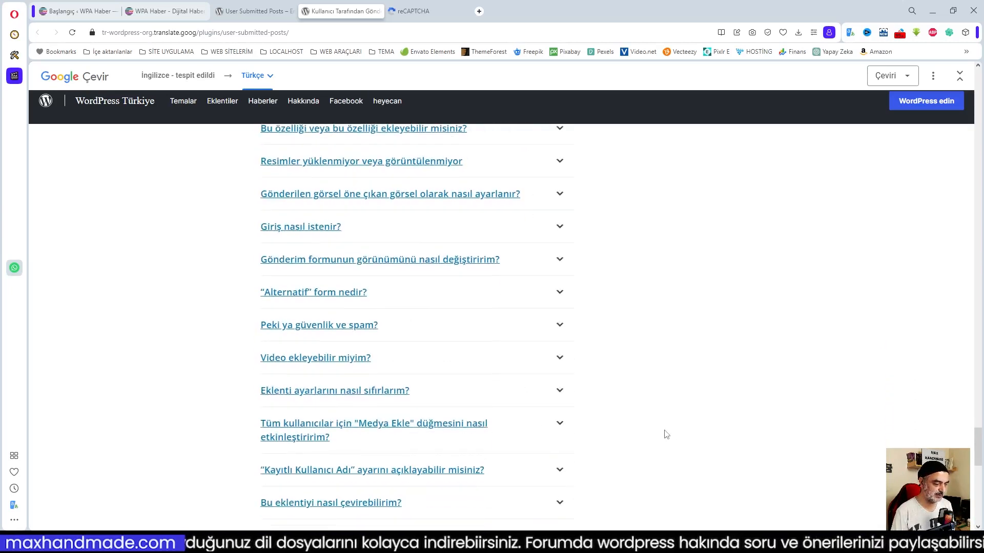
scroll(666, 434, up, 2)
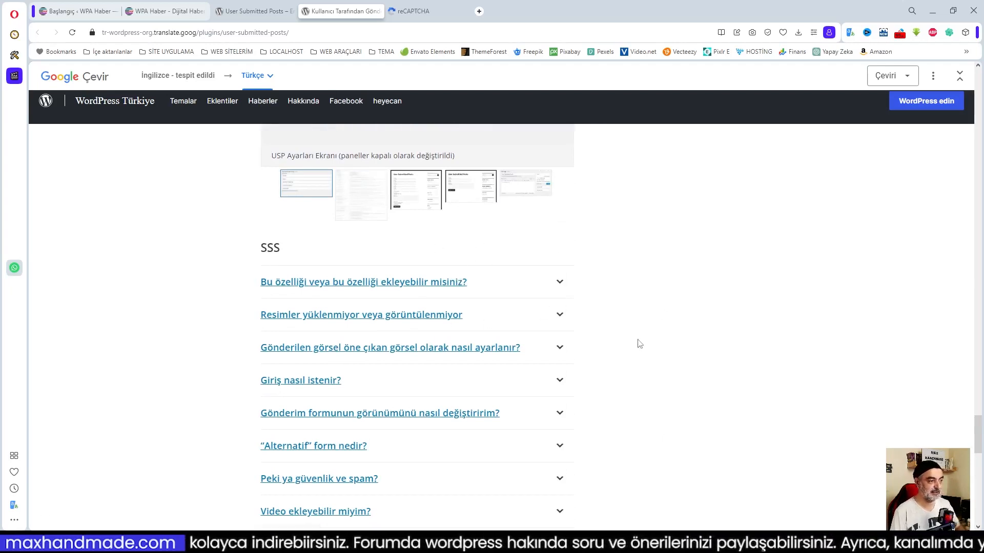
click(420, 11)
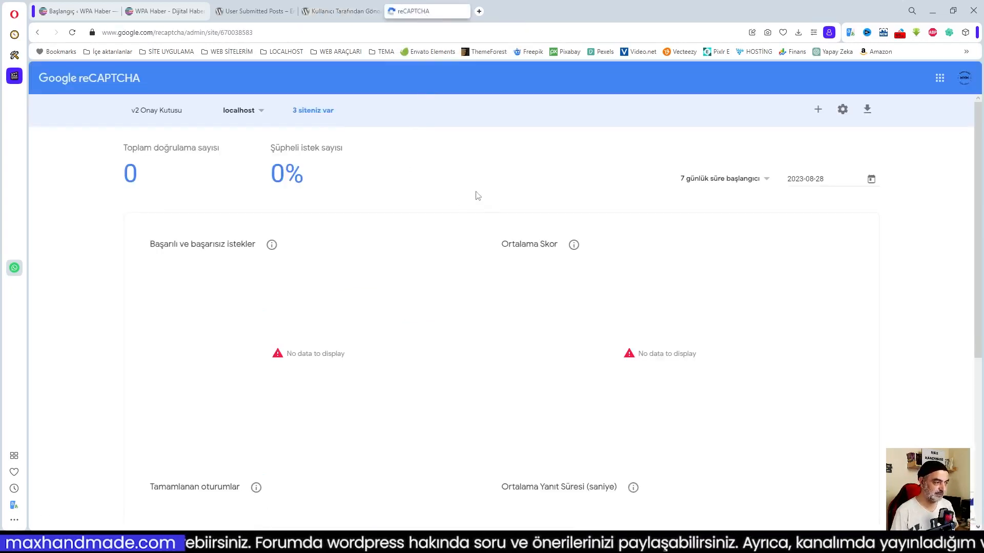
Check the sites listed in the reCAPTCHA site dropdown, then return to the WordPress dashboard.
click(260, 114)
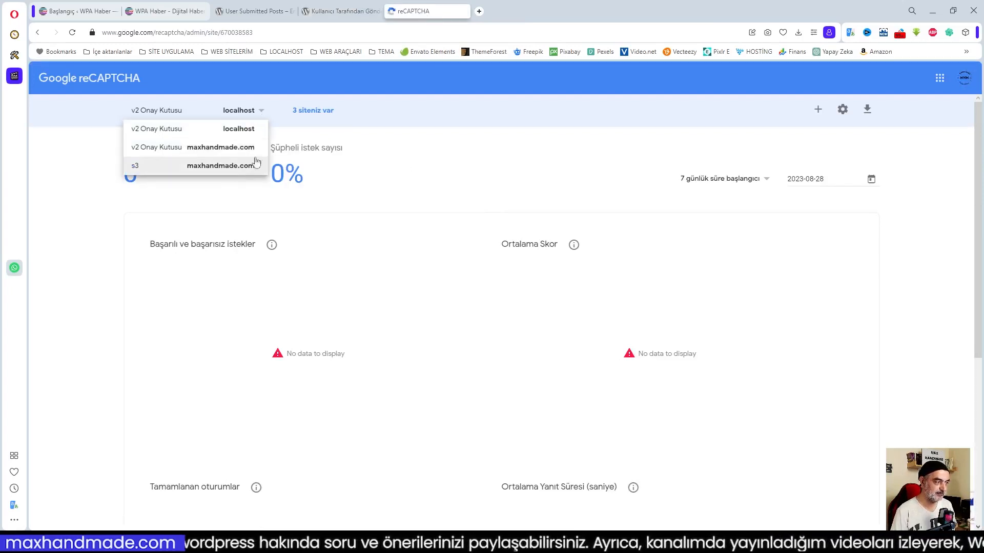
click(262, 114)
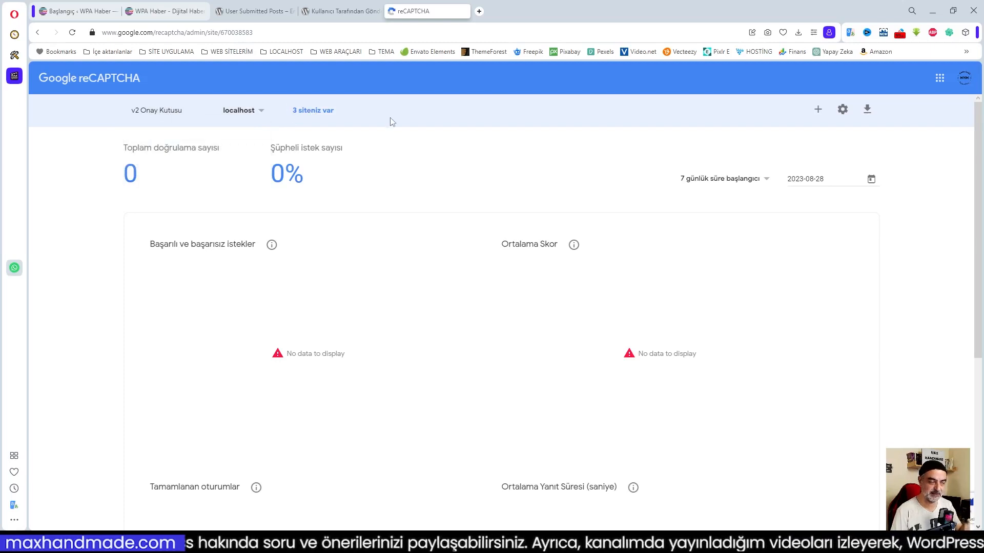
click(81, 11)
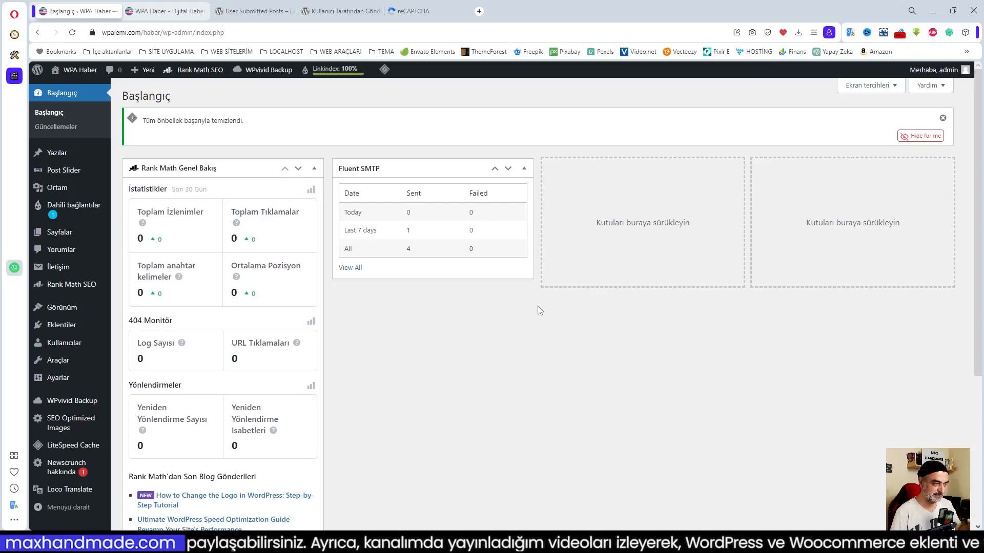
Search 'User Submitted Posts' under Eklentiler > Yeni ekle, then install and activate it.
click(254, 11)
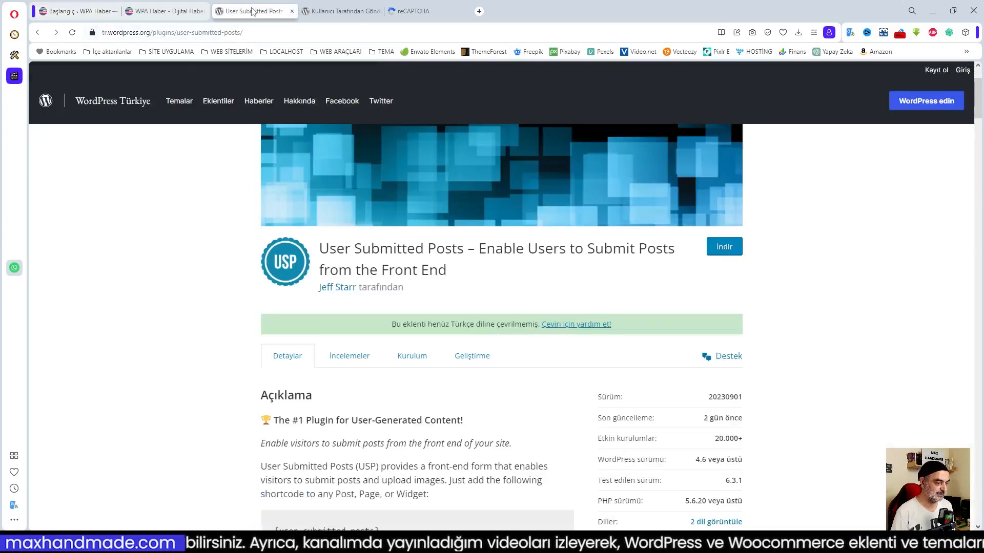
drag(320, 248, 467, 249)
key(ctrl+c)
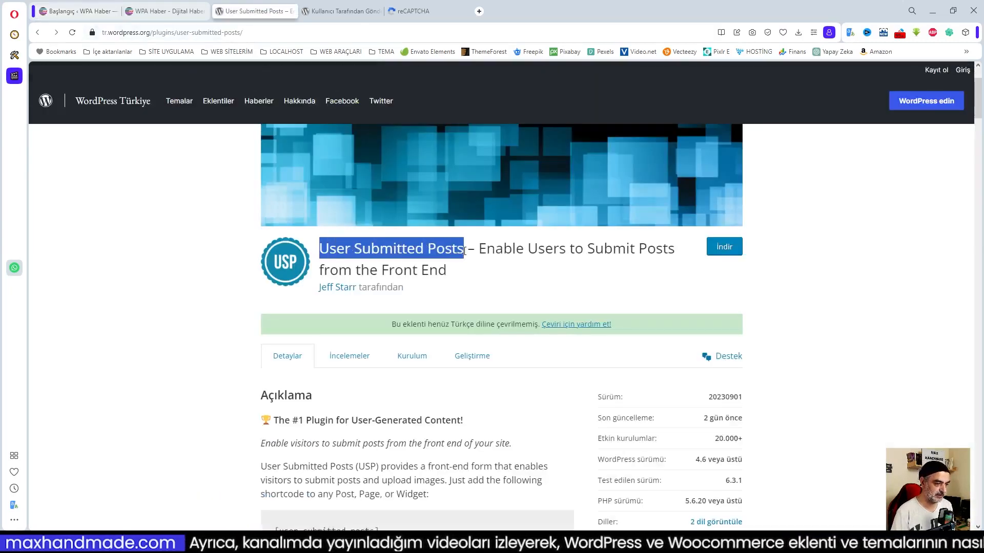
key(ctrl+1)
mouse_move(68, 326)
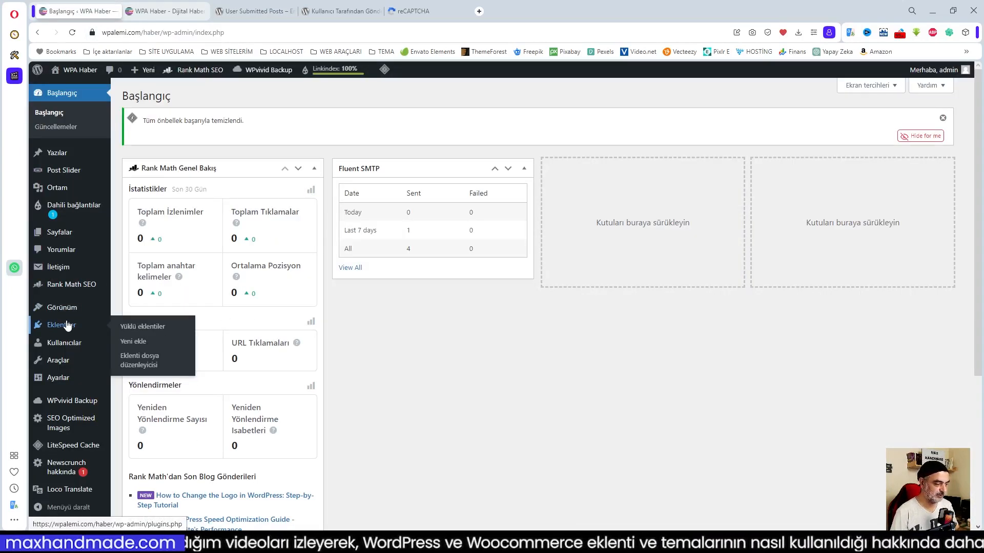
click(133, 341)
click(849, 125)
key(ctrl+v)
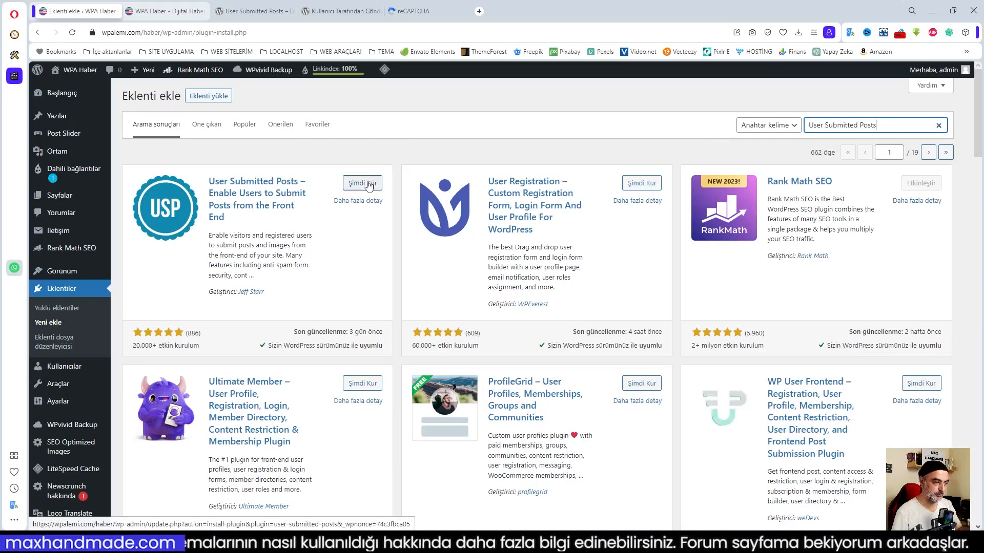
click(367, 183)
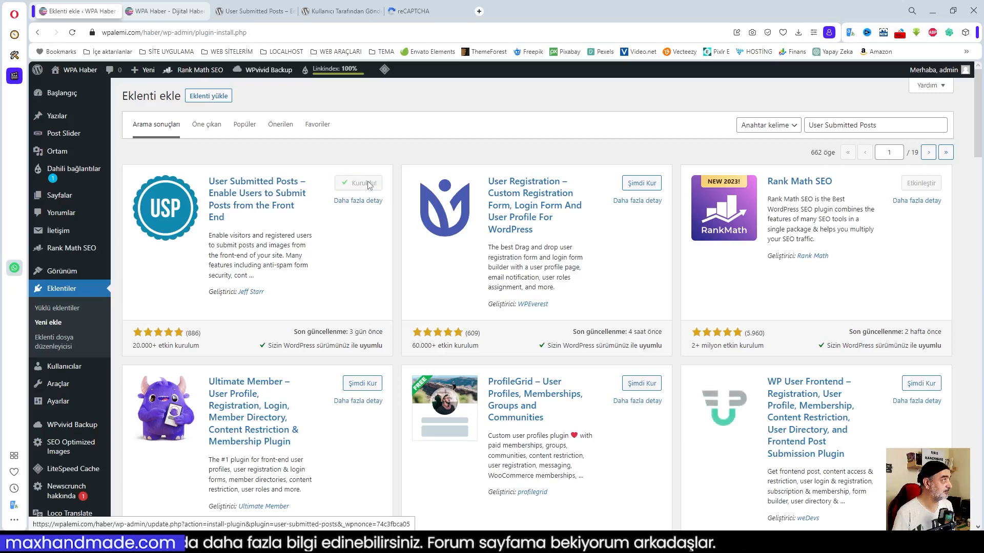
click(367, 184)
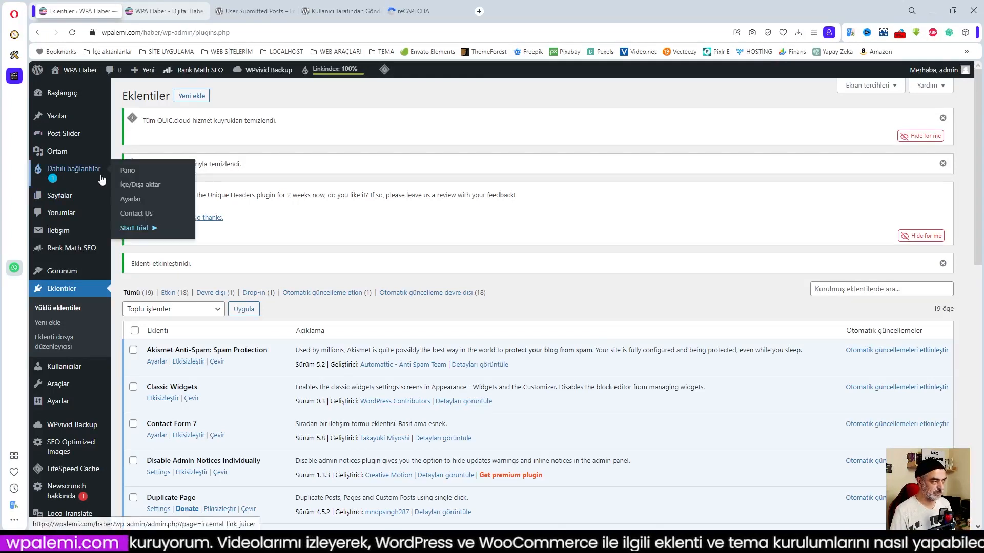
Open Ayarlar > Gönderilen Gönderiler to reach the User Submitted Posts settings.
scroll(91, 231, down, 2)
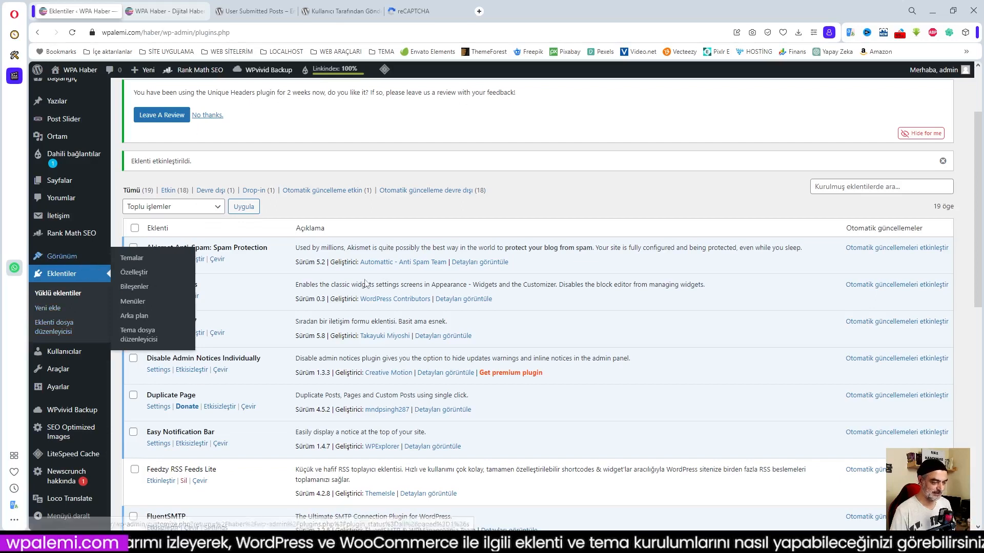
mouse_move(47, 391)
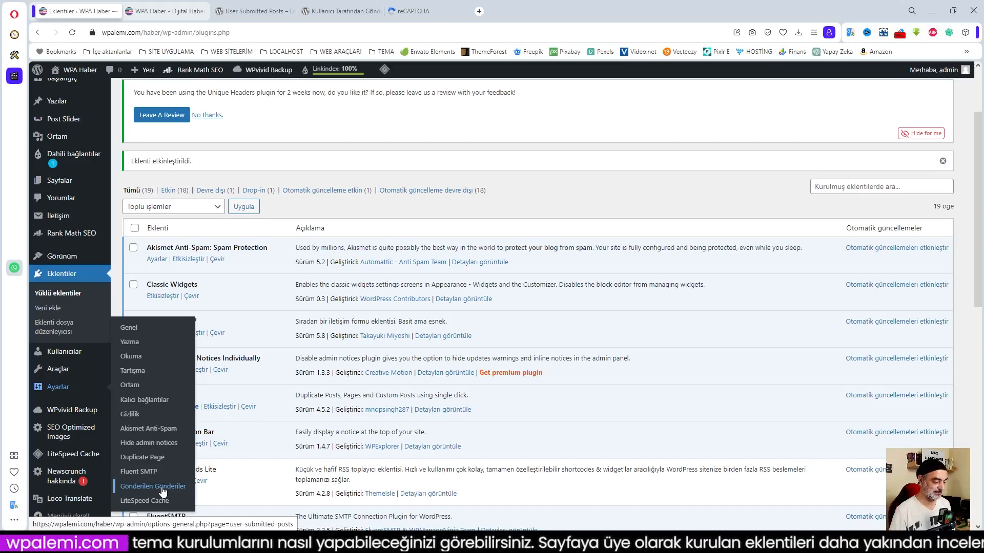
click(163, 491)
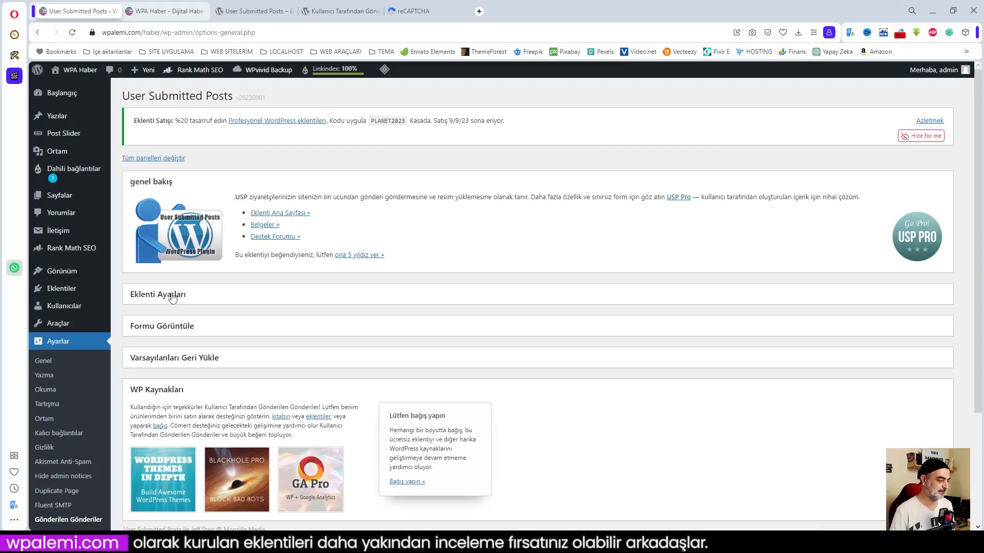
click(172, 299)
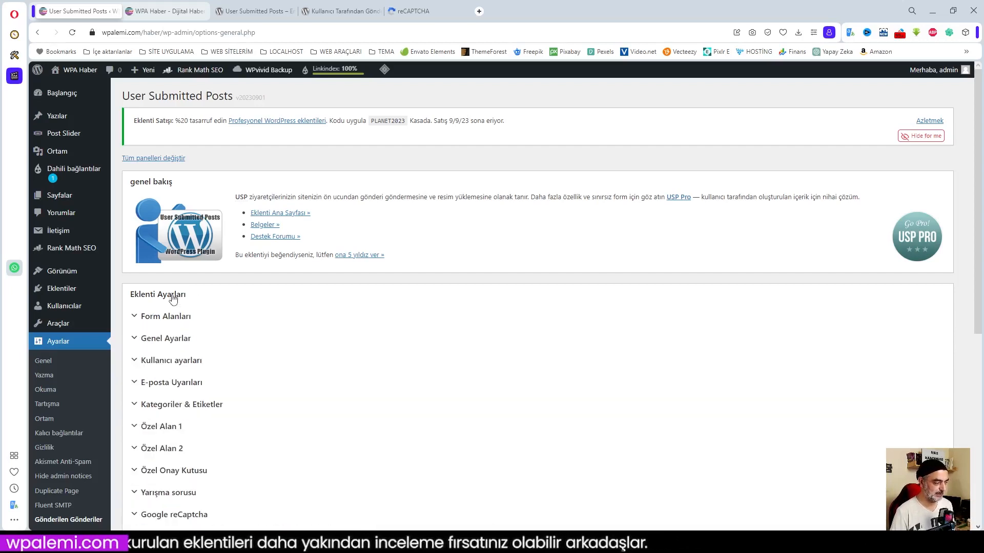
click(159, 318)
scroll(287, 323, down, 2)
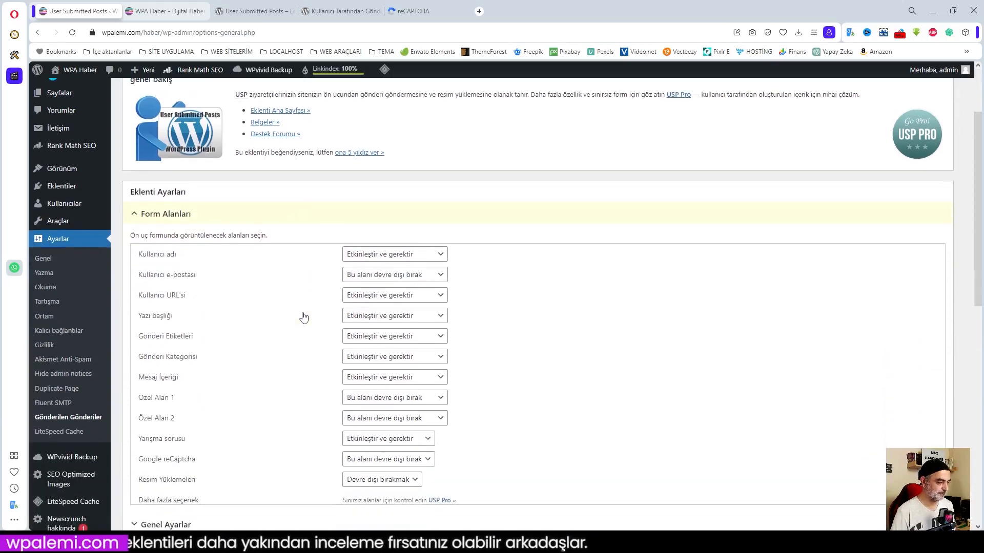
scroll(215, 287, down, 2)
scroll(243, 315, up, 1)
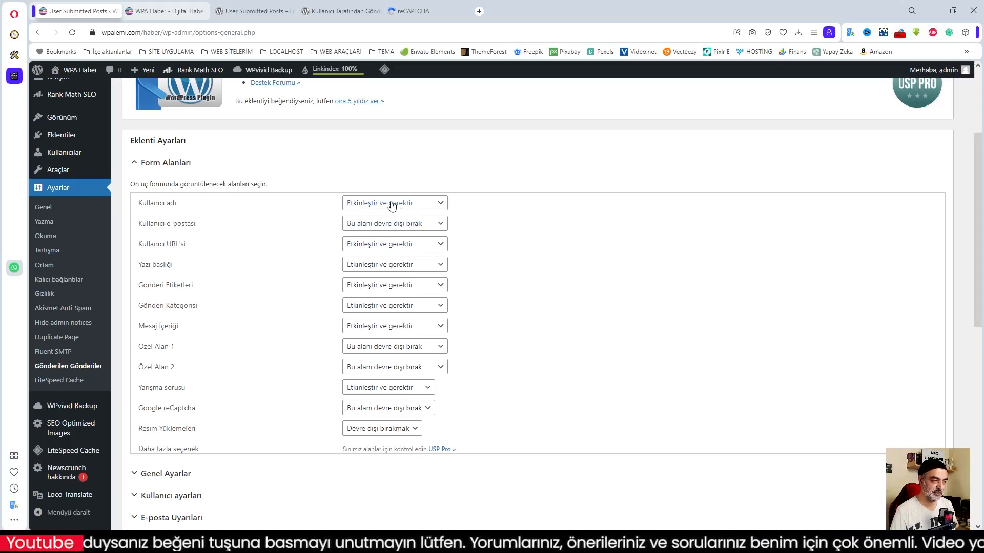
click(432, 206)
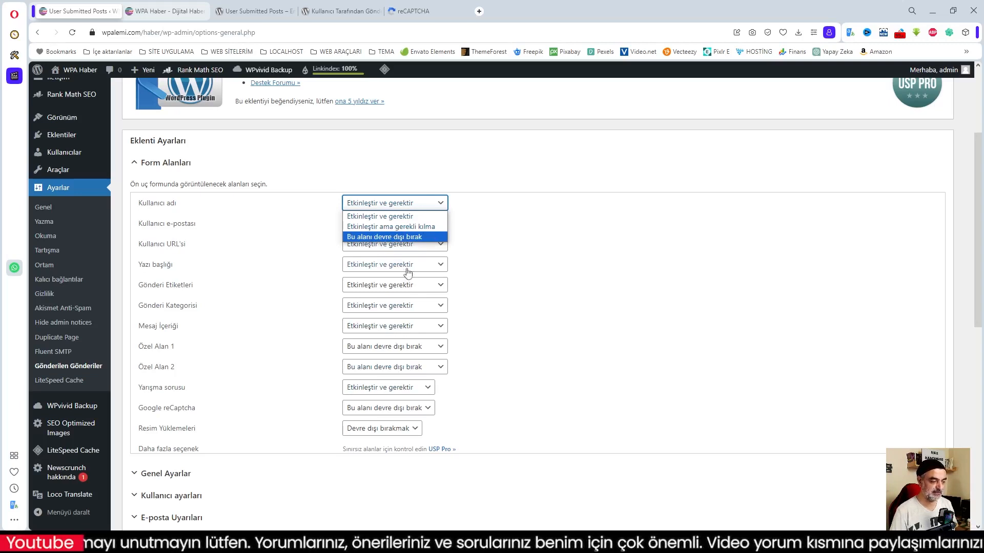
click(400, 204)
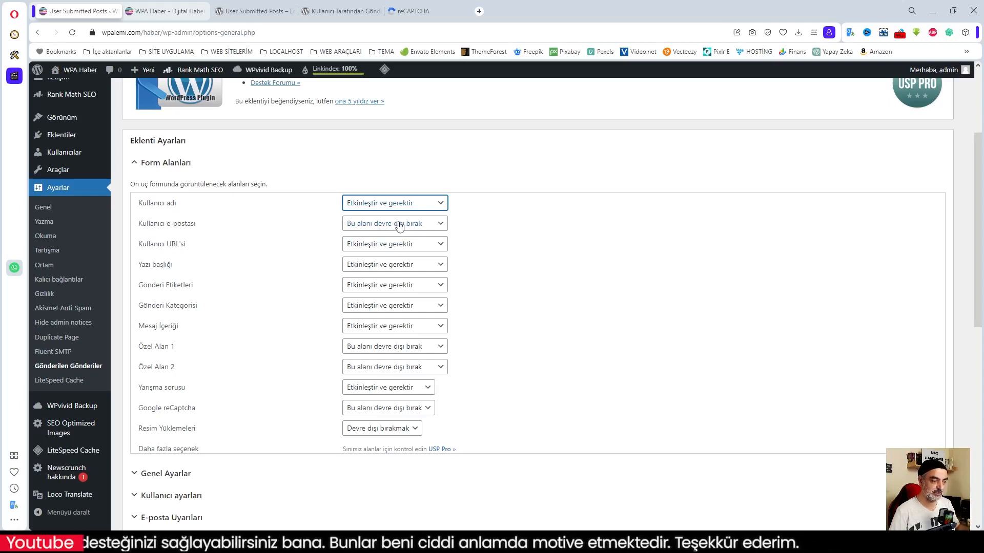
Make user e-mail 'Etkinleştir ve gerektir', disable the user URL, and leave Özel Alan 1 off.
click(396, 226)
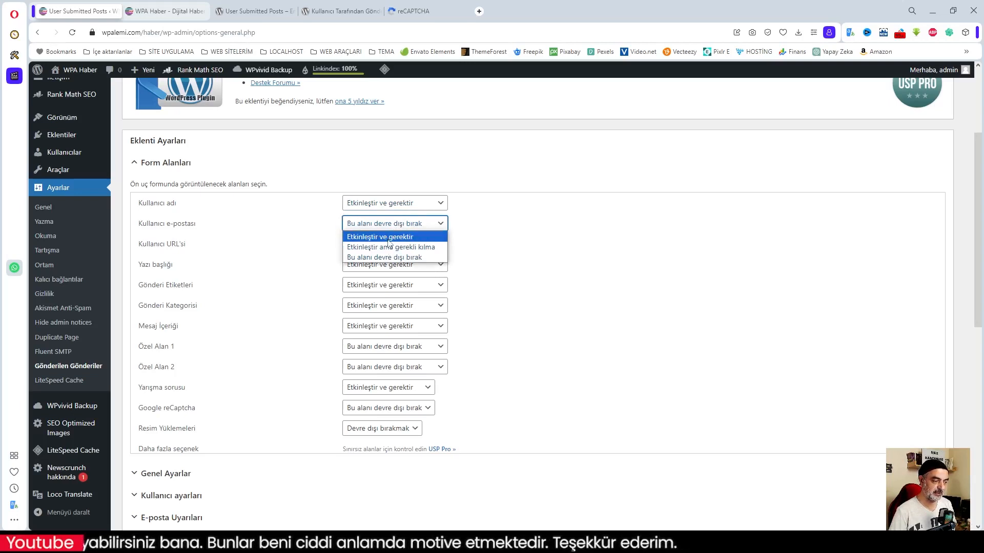
click(389, 237)
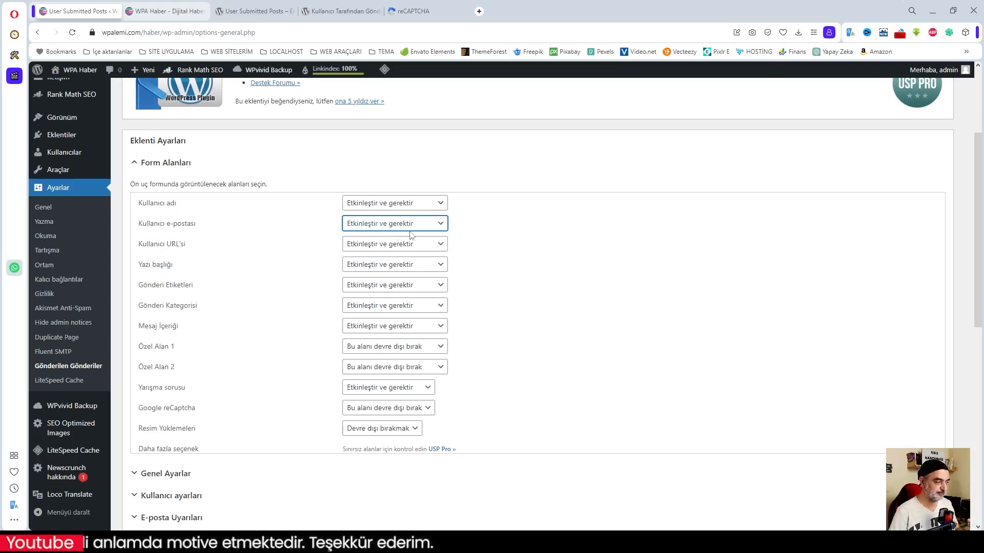
click(393, 245)
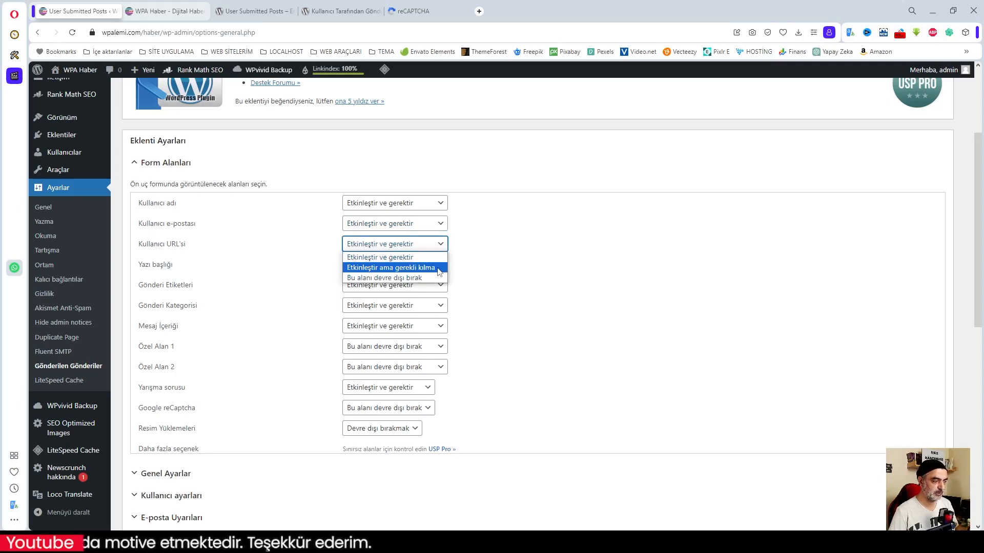
click(392, 279)
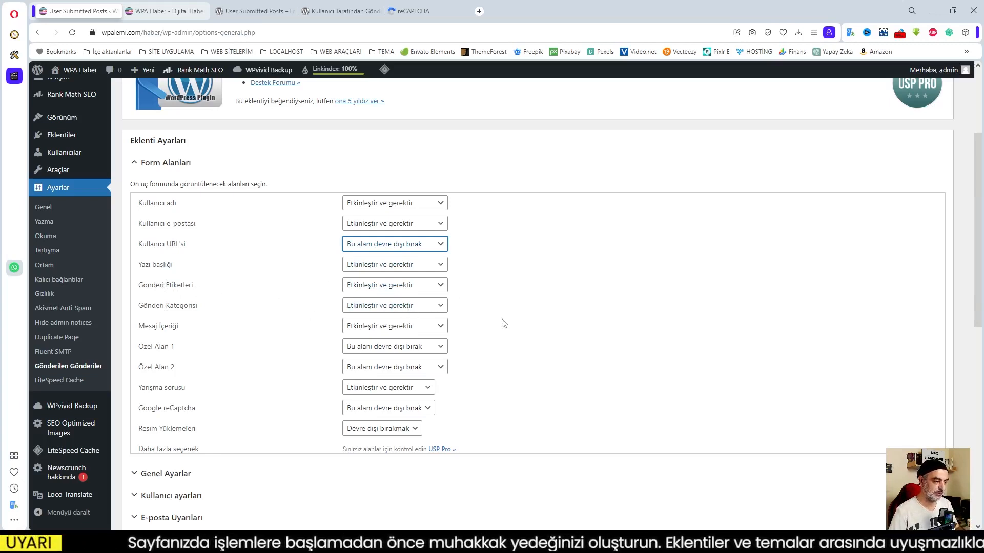
click(376, 351)
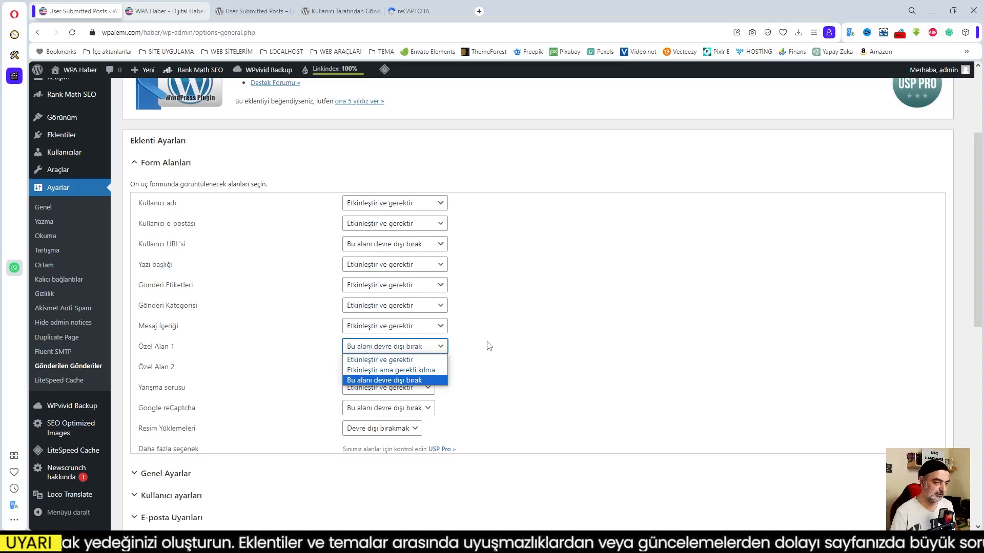
click(498, 346)
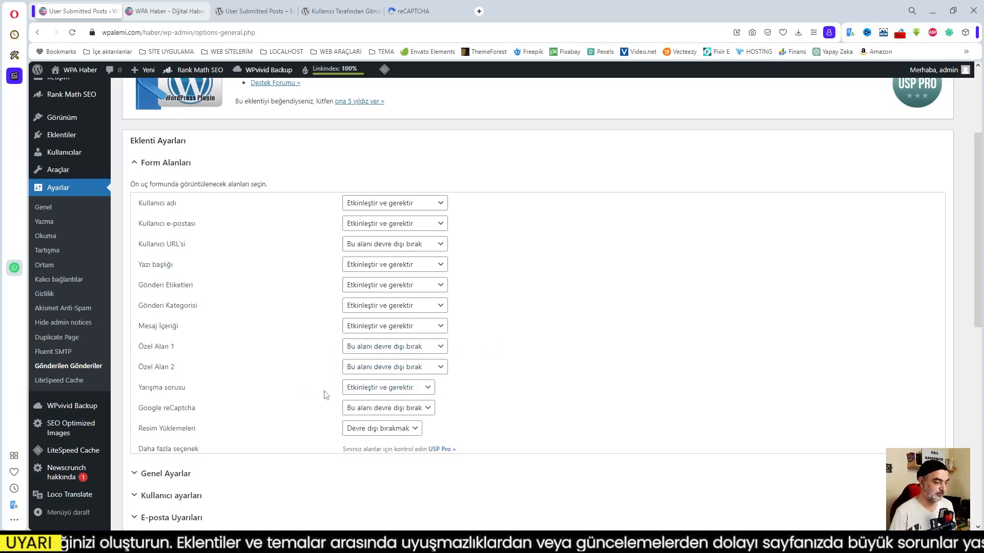
Keep Yarışma sorusu enabled and required, and set Resim Yüklemeleri to 'Olanak vermek'.
click(385, 391)
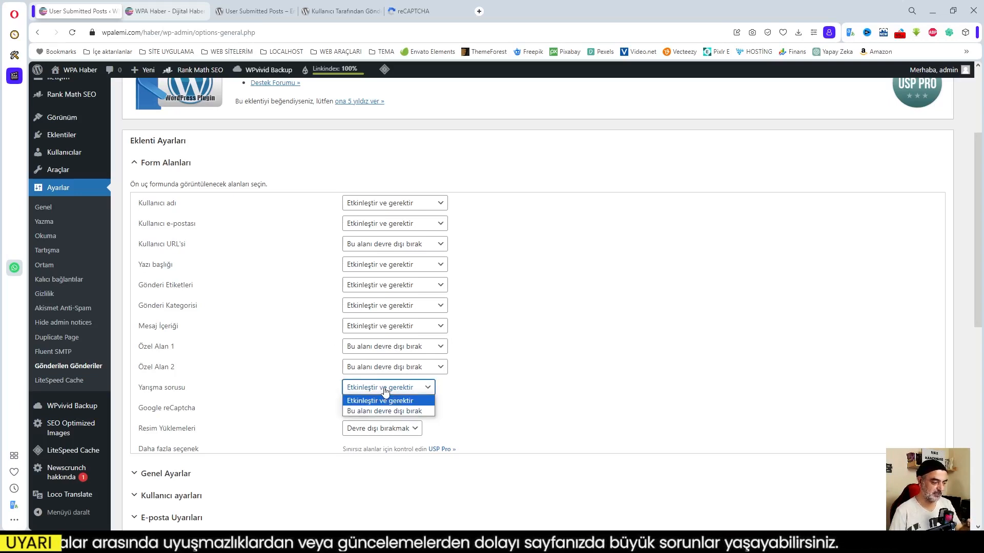
click(388, 400)
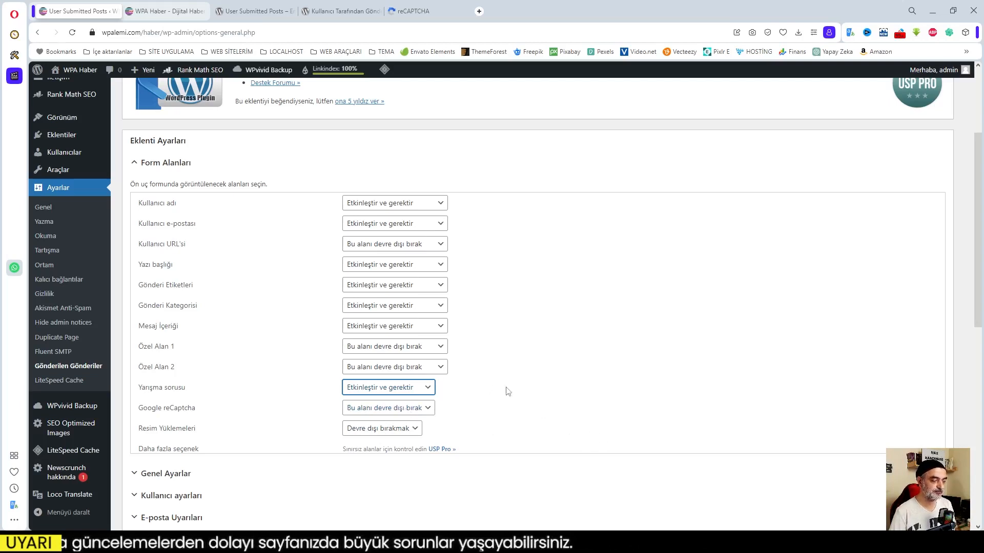
click(558, 398)
scroll(559, 398, down, 2)
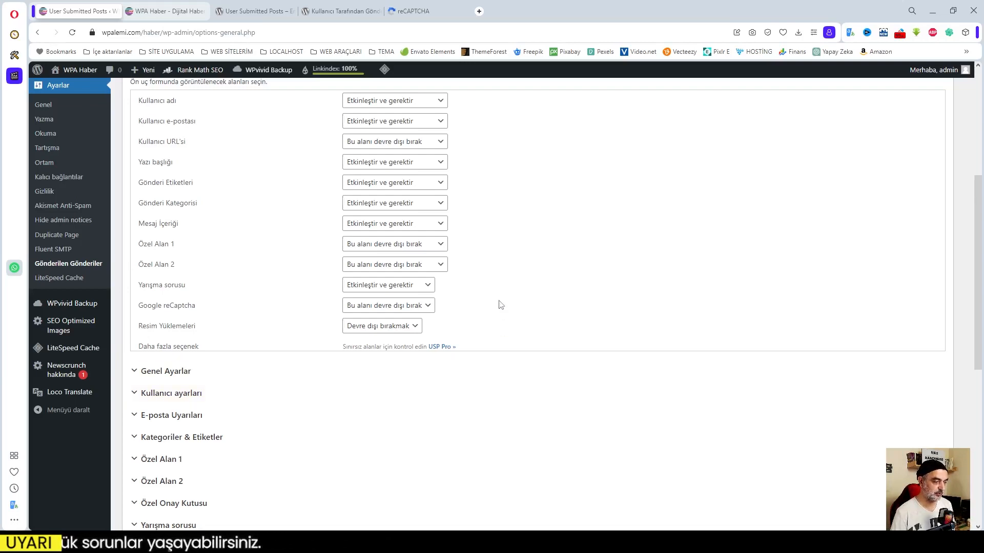
click(380, 328)
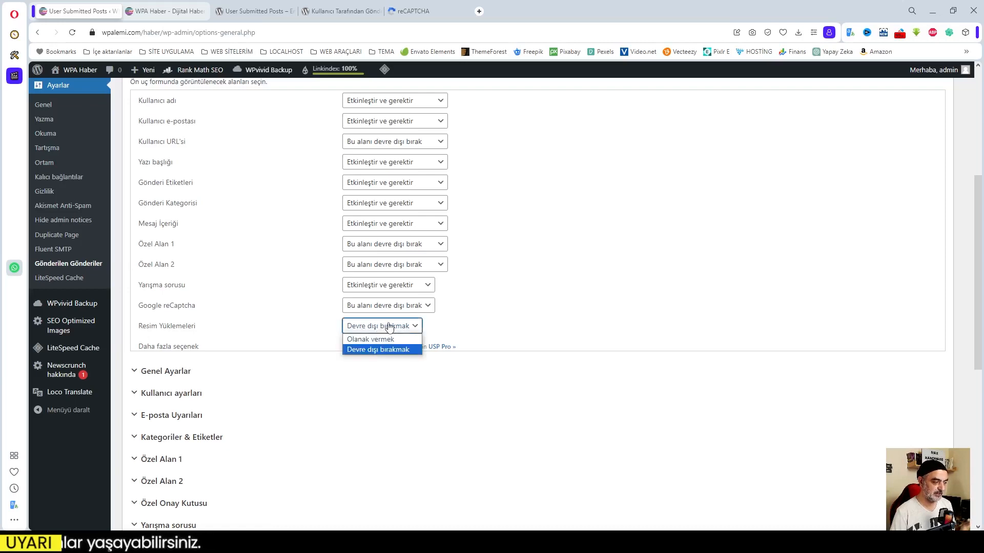
click(388, 340)
click(490, 327)
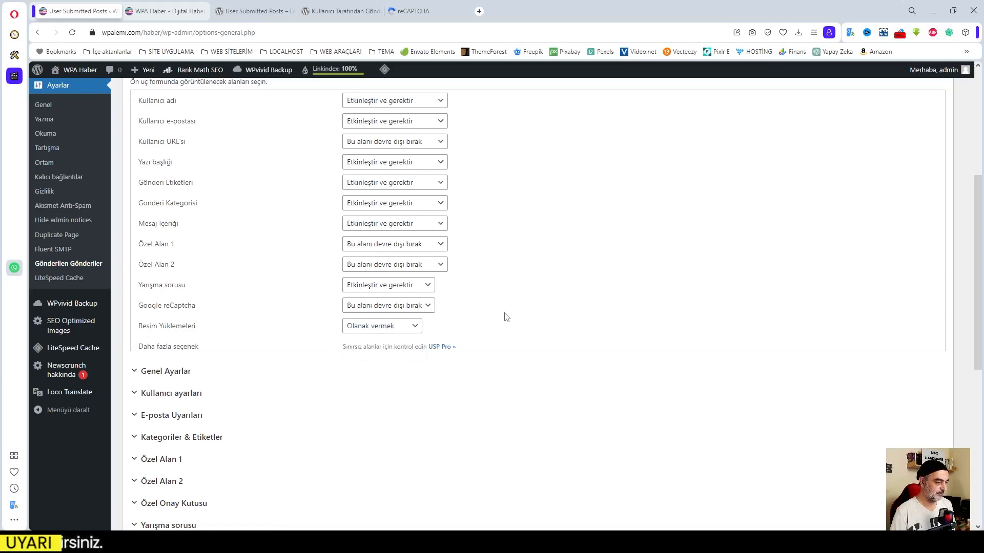
scroll(515, 316, up, 2)
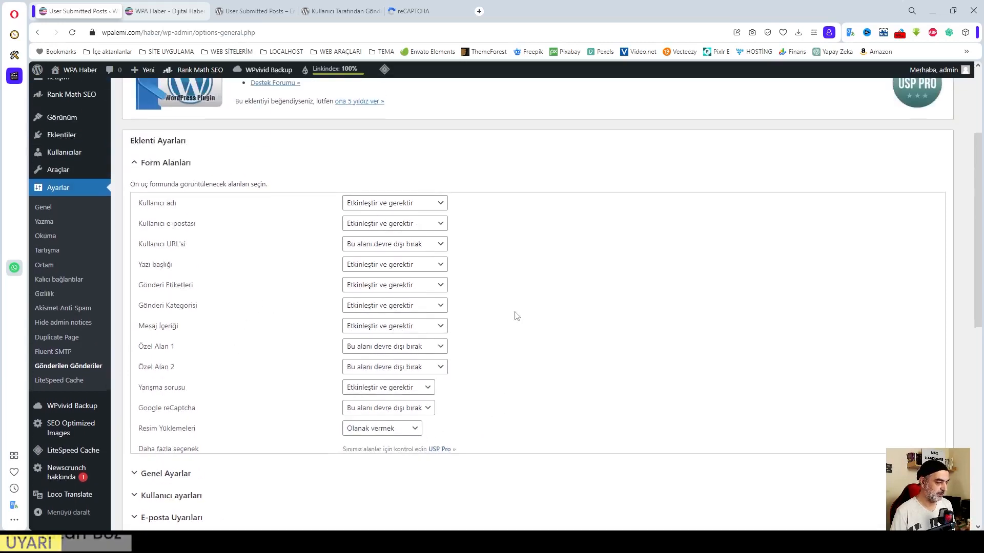
scroll(445, 356, down, 1)
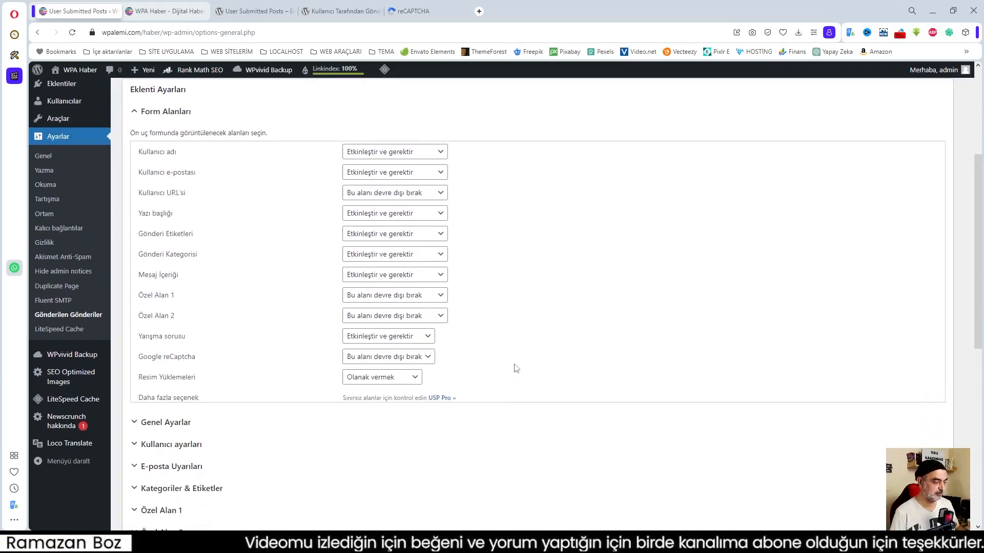
scroll(287, 358, down, 2)
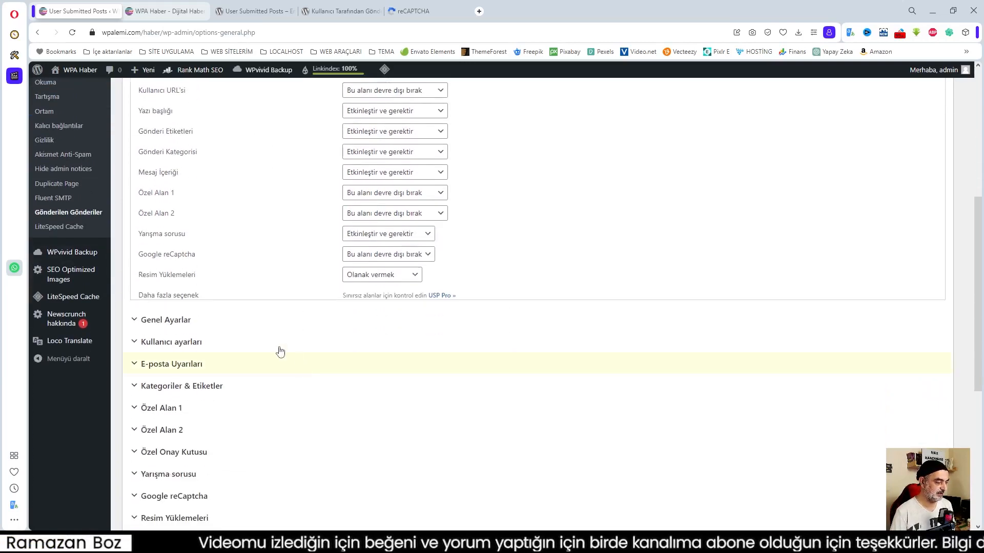
Expand Genel Ayarlar and keep the submitted post type as WP Gönderisi.
click(196, 321)
scroll(280, 325, down, 2)
scroll(280, 326, down, 2)
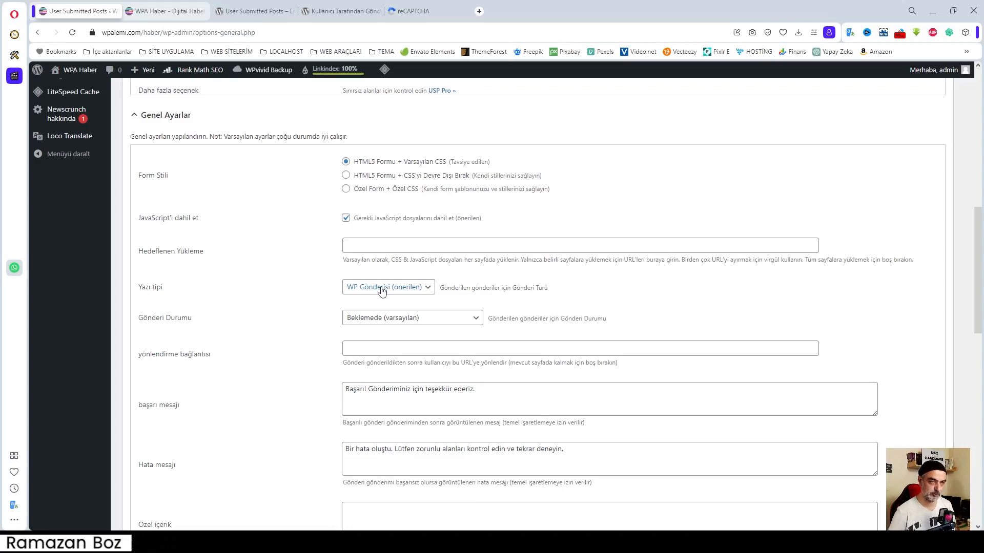
click(380, 289)
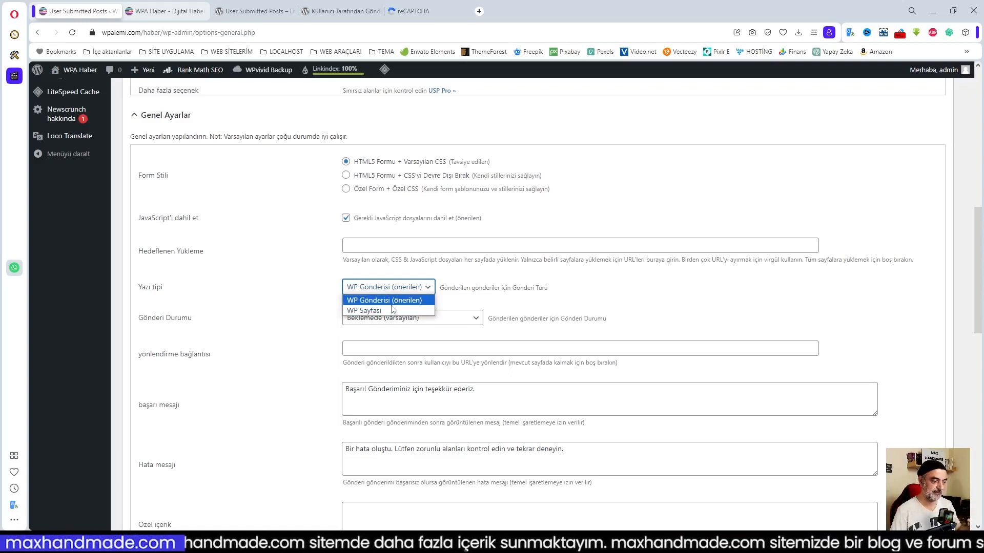
click(396, 302)
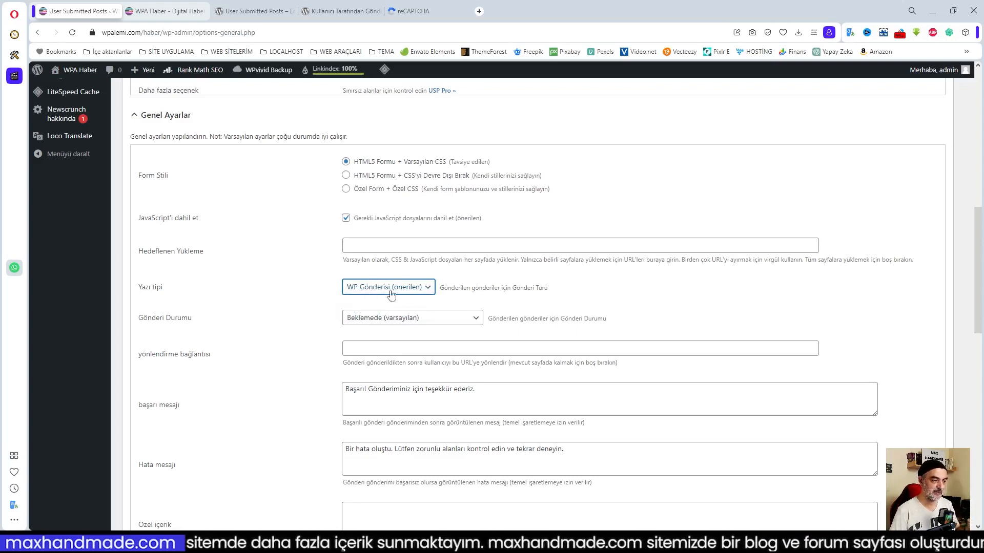
Review the Gönderi Durumu choices and keep submissions at Beklemede (varsayılan).
click(439, 322)
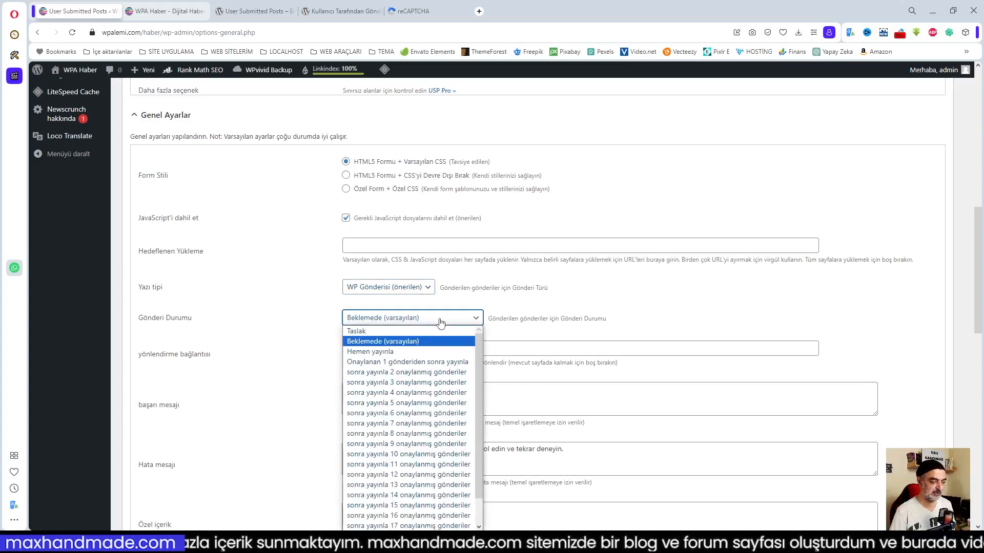
click(598, 312)
scroll(619, 314, down, 2)
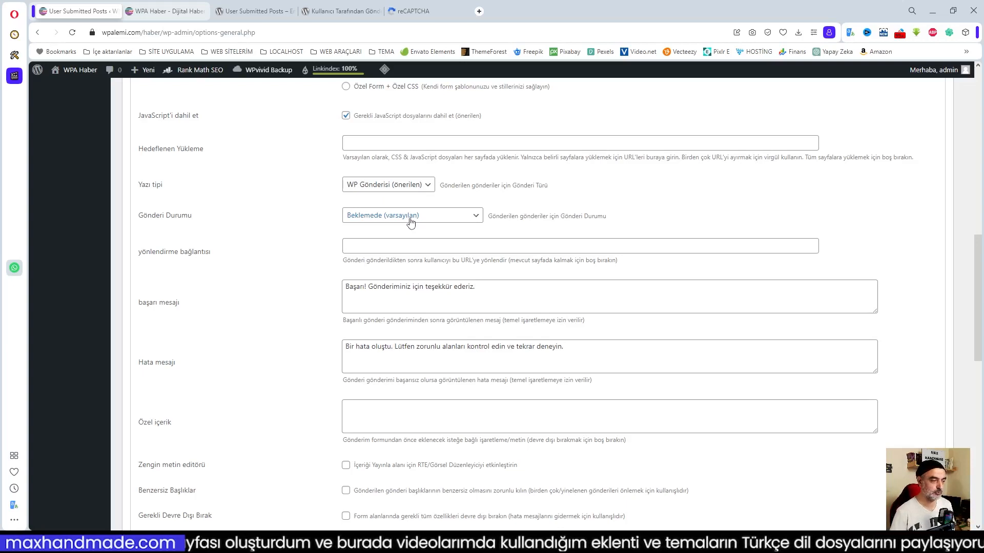
click(410, 222)
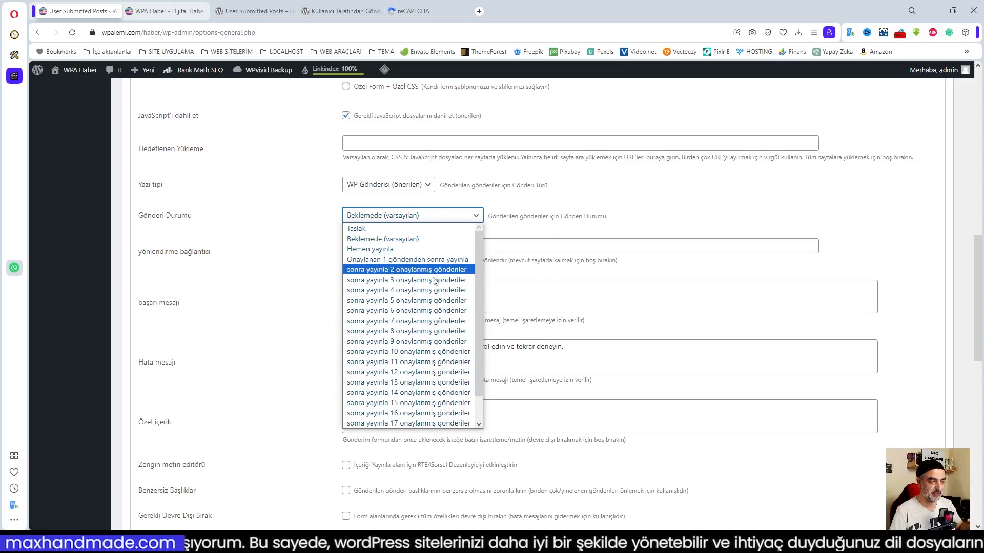
scroll(426, 353, down, 1)
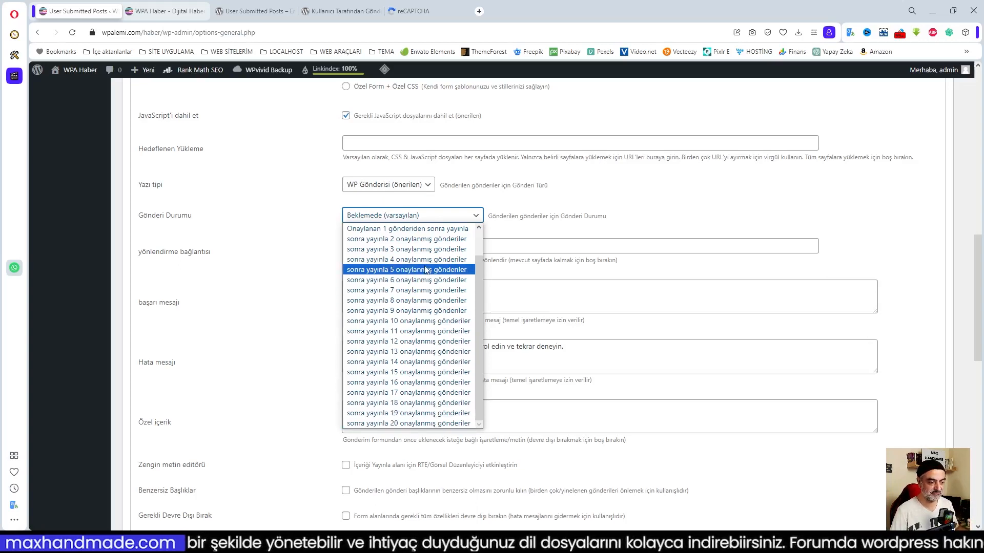
scroll(409, 308, up, 1)
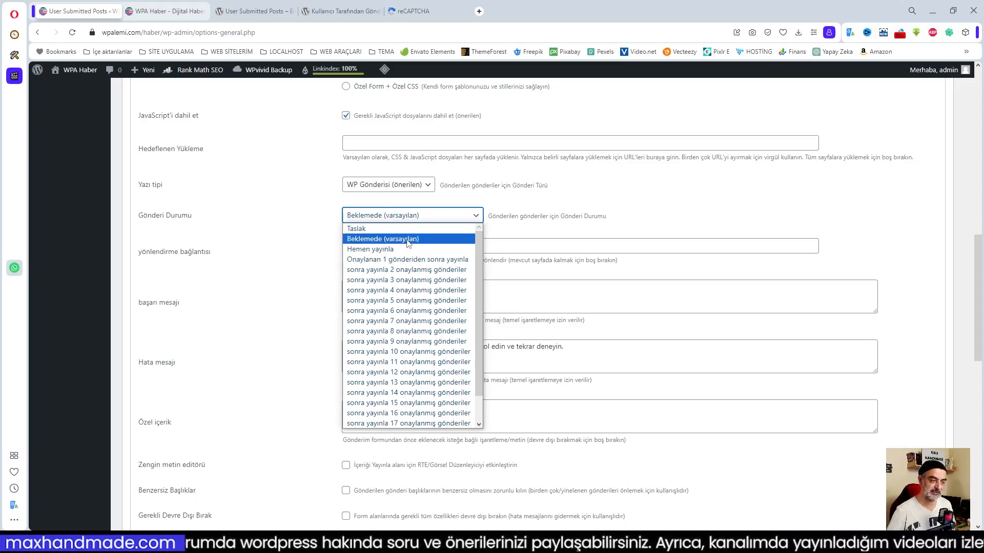
click(408, 241)
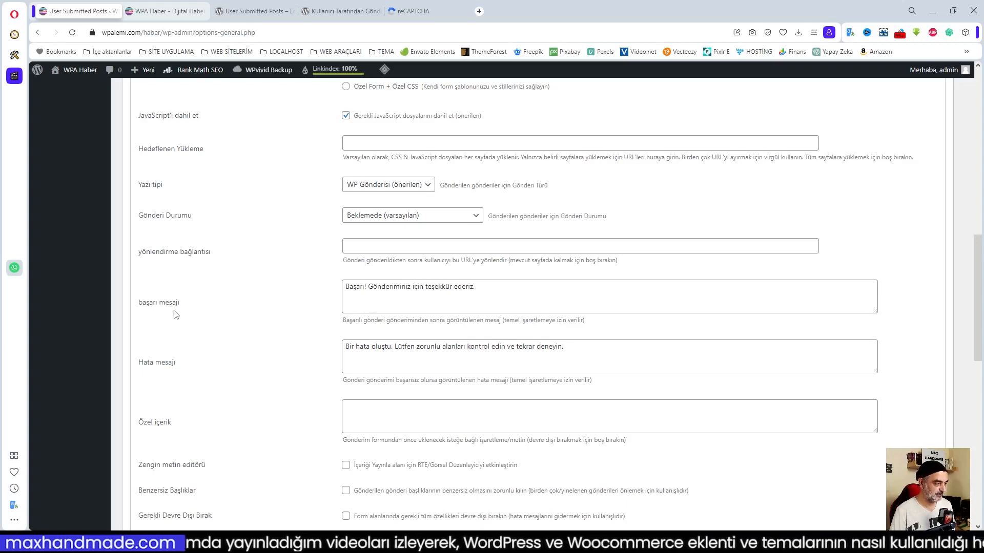
Replace 'Başarı' in the success message with 'İçeriğiniz başarıyla gönderildi'.
click(431, 307)
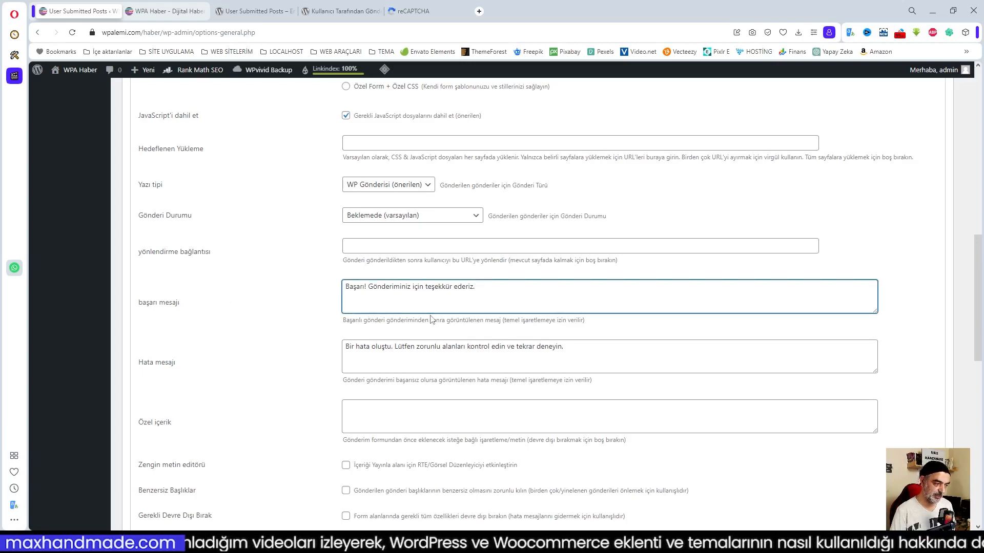
double_click(362, 288)
text(İçeriğini)
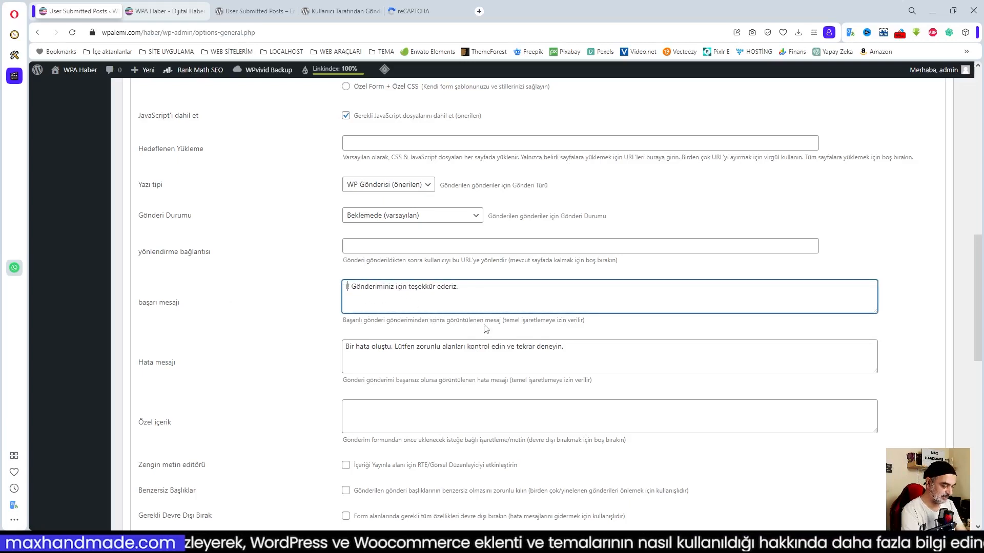
text(z başa)
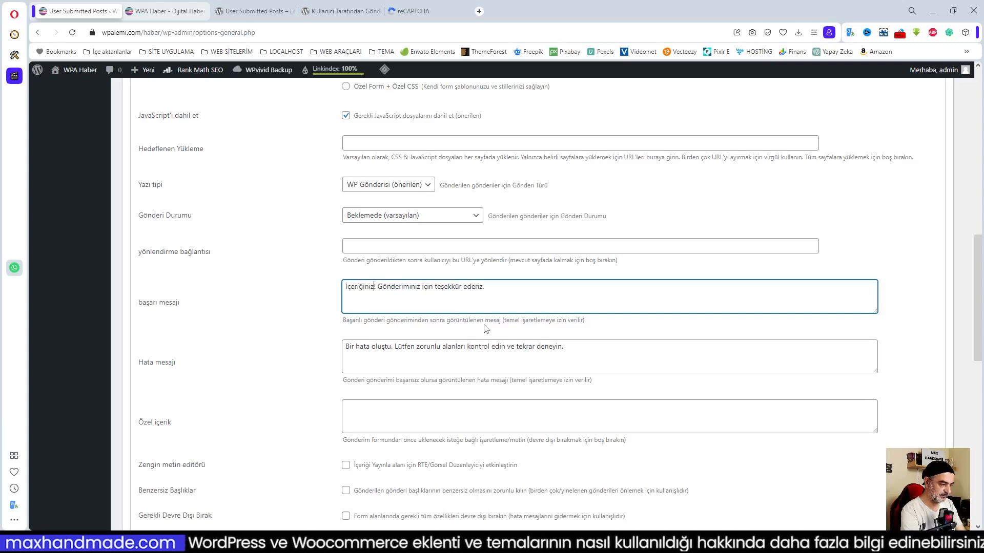
text(rıyla )
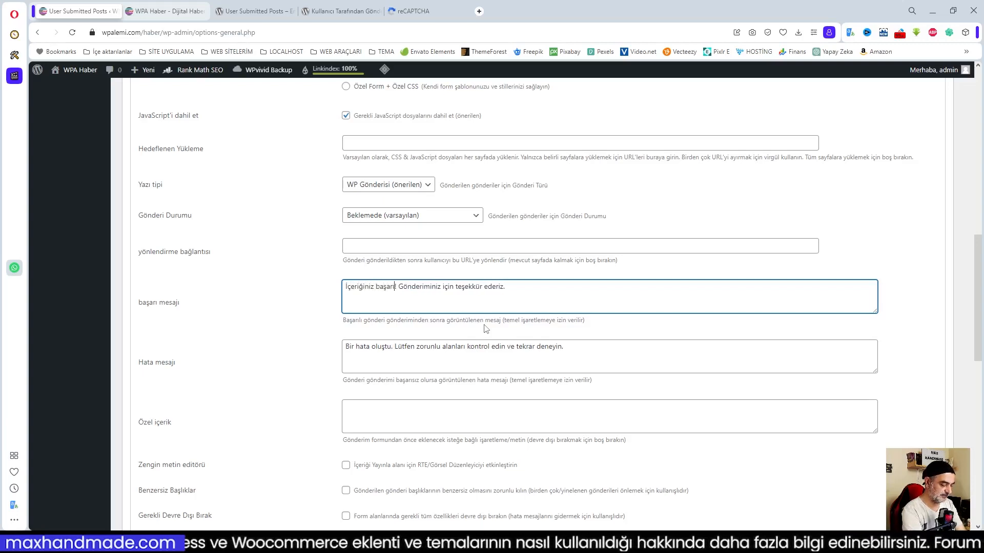
text(gönderildi)
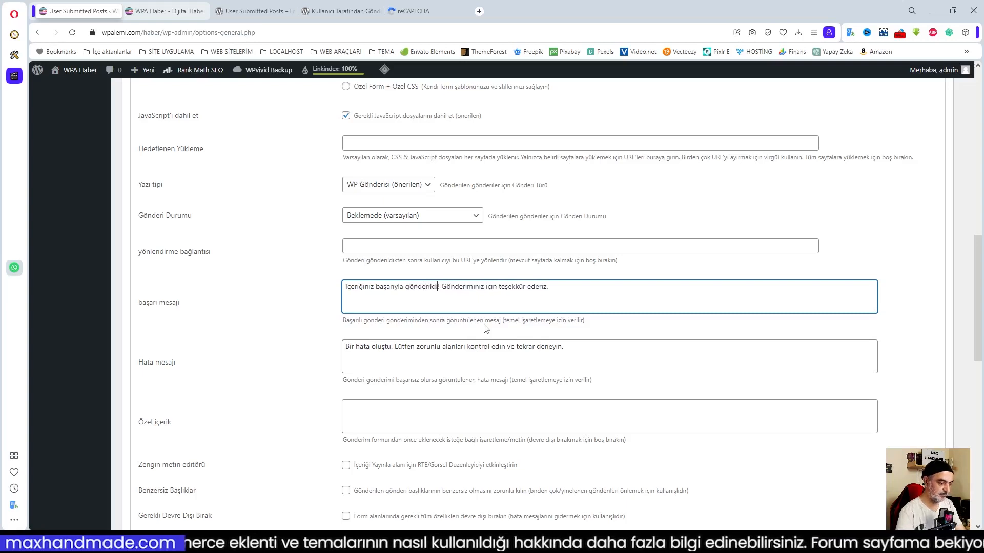
click(401, 353)
scroll(480, 332, down, 2)
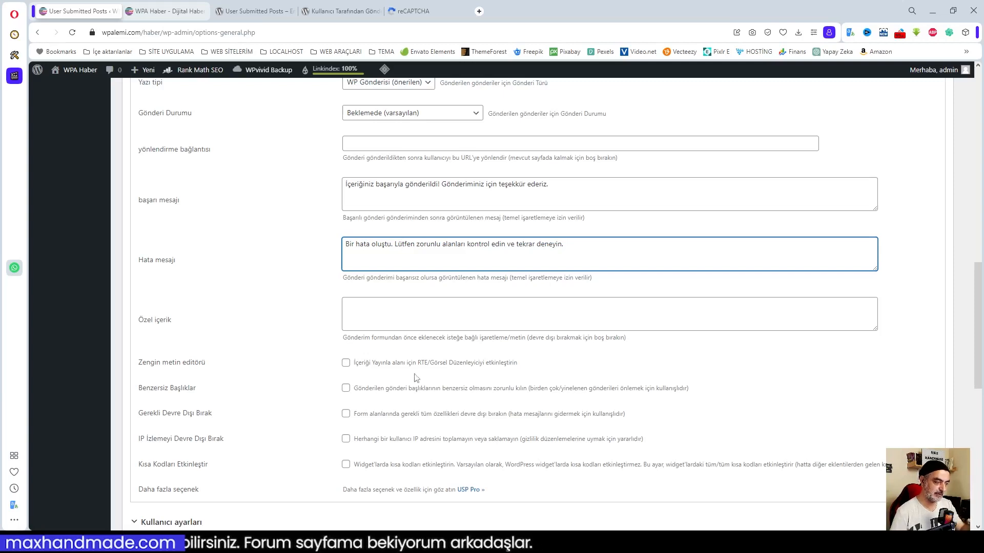
Enable the rich text editor, then preview the İçerik Gönder form at localhost/demo/ in a new tab.
click(347, 363)
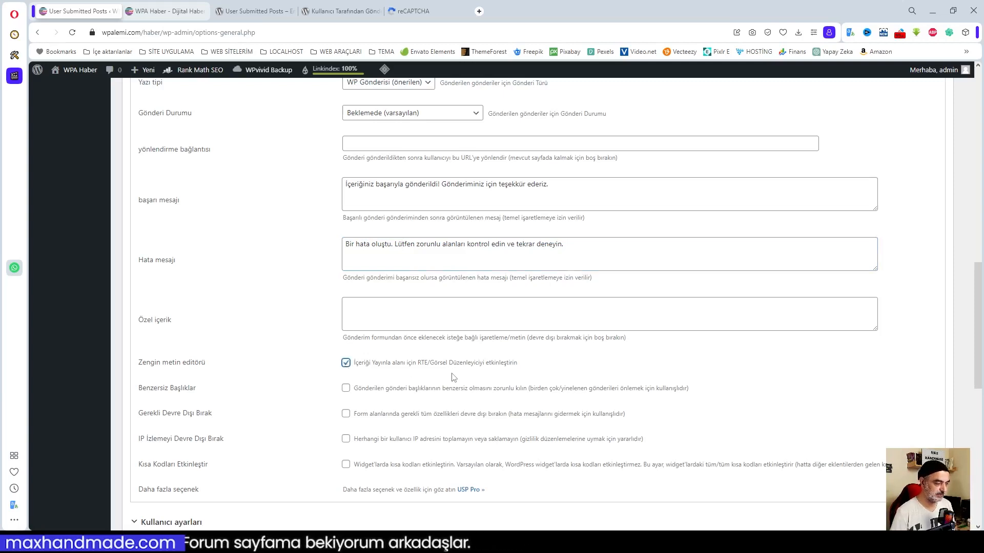
click(479, 11)
text(localhost/demo/)
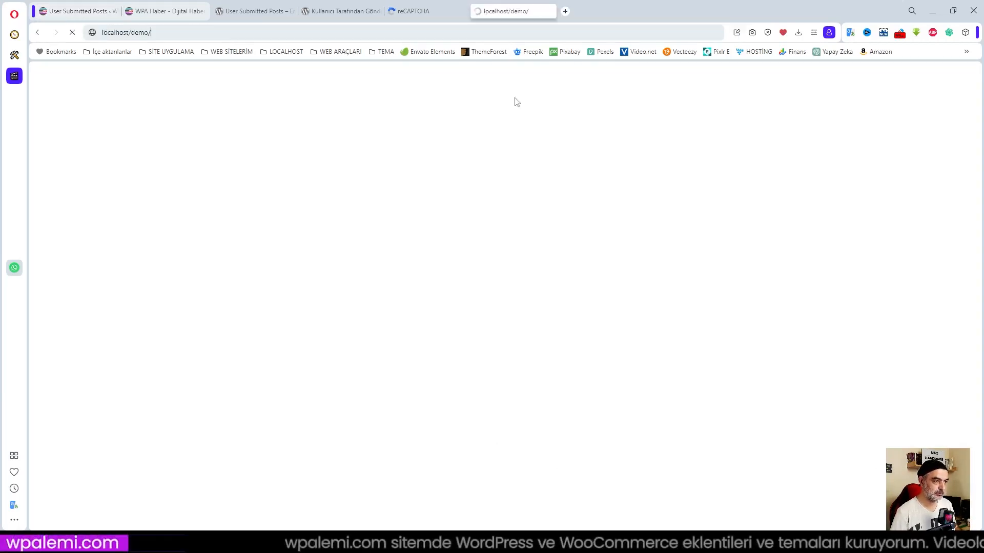
key(Return)
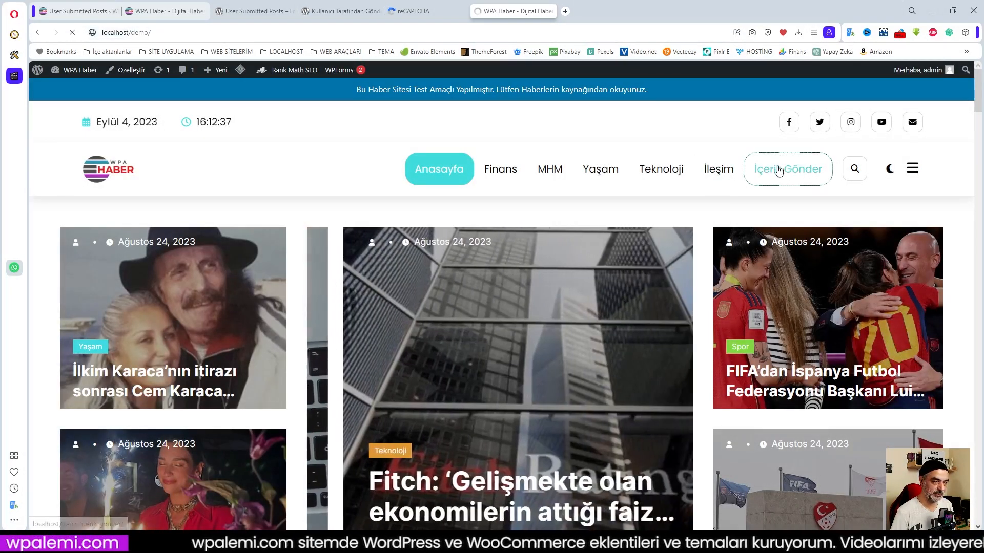
click(758, 169)
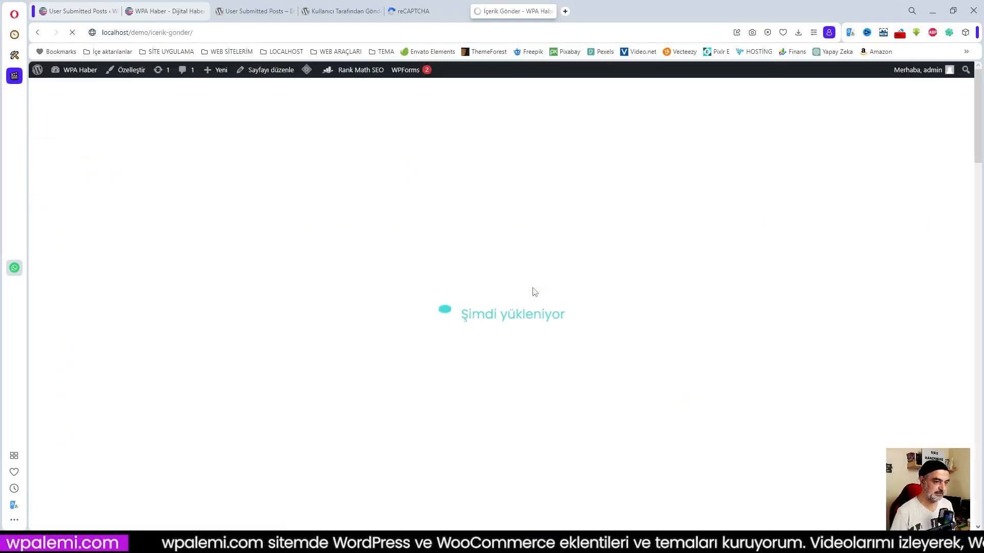
scroll(464, 286, down, 6)
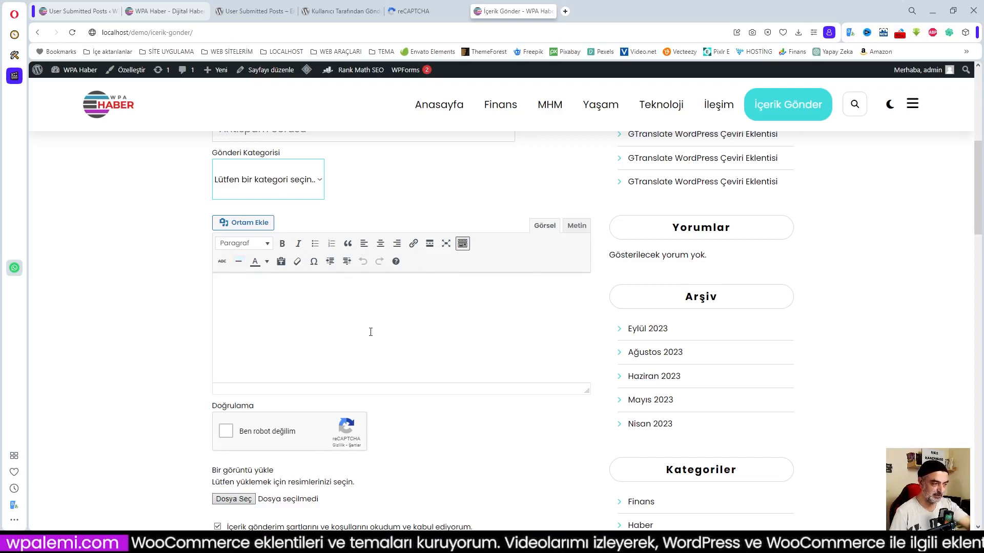
click(70, 12)
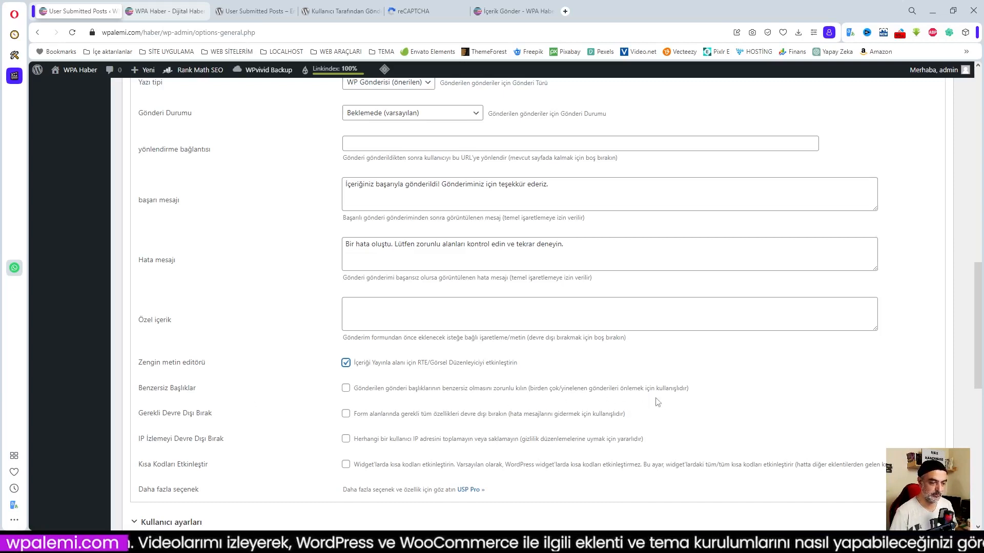
Tick Benzersiz Başlıklar in the User Submitted Posts settings.
click(344, 389)
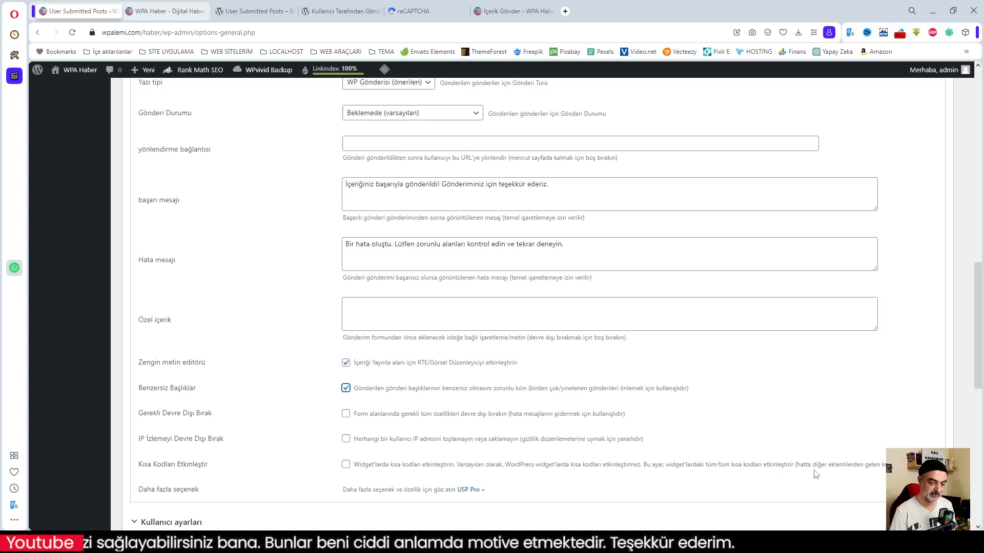
Tick Kısa Kodları Etkinleştir and expand Kullanıcı ayarları, leaving Atanan Yazar on admin.
click(346, 464)
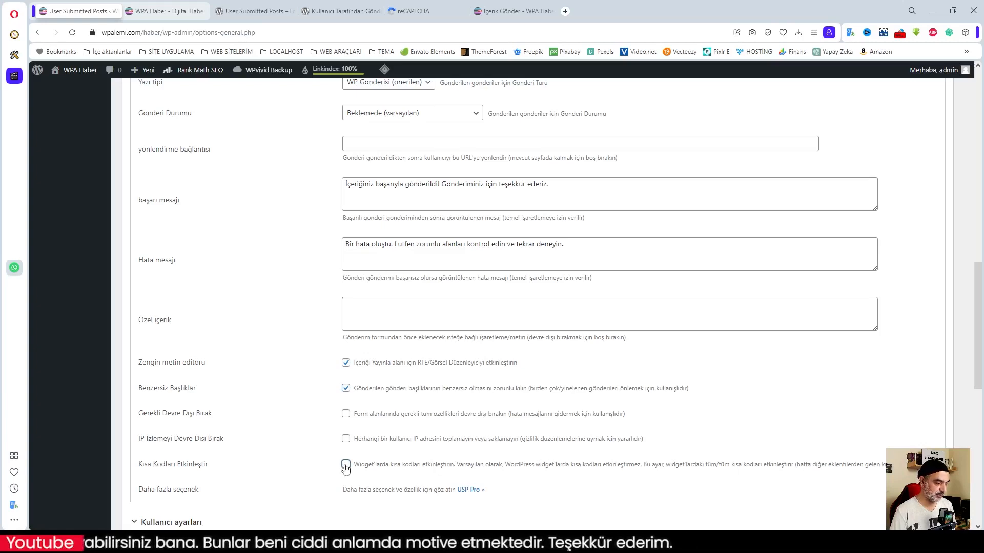
scroll(501, 461, down, 1)
scroll(554, 451, down, 4)
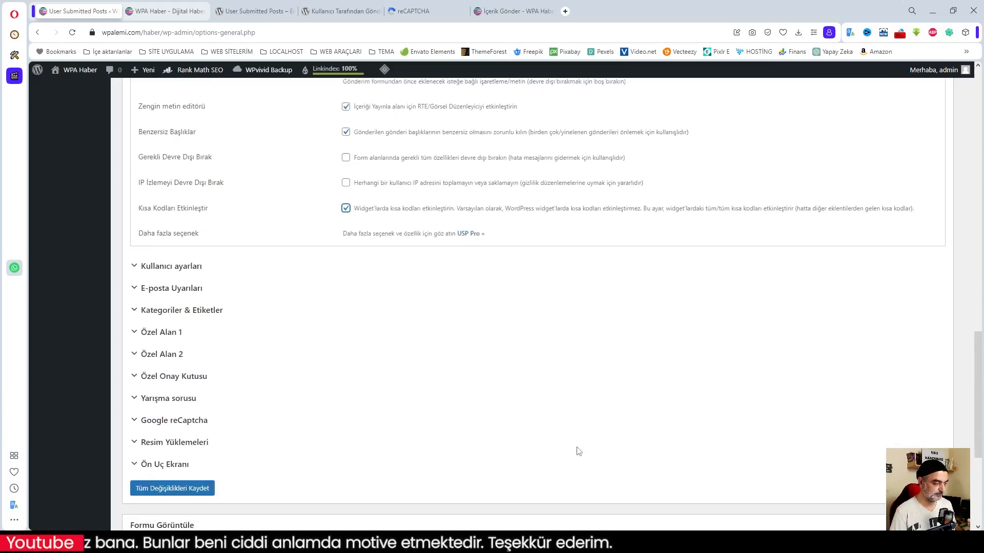
scroll(373, 347, up, 2)
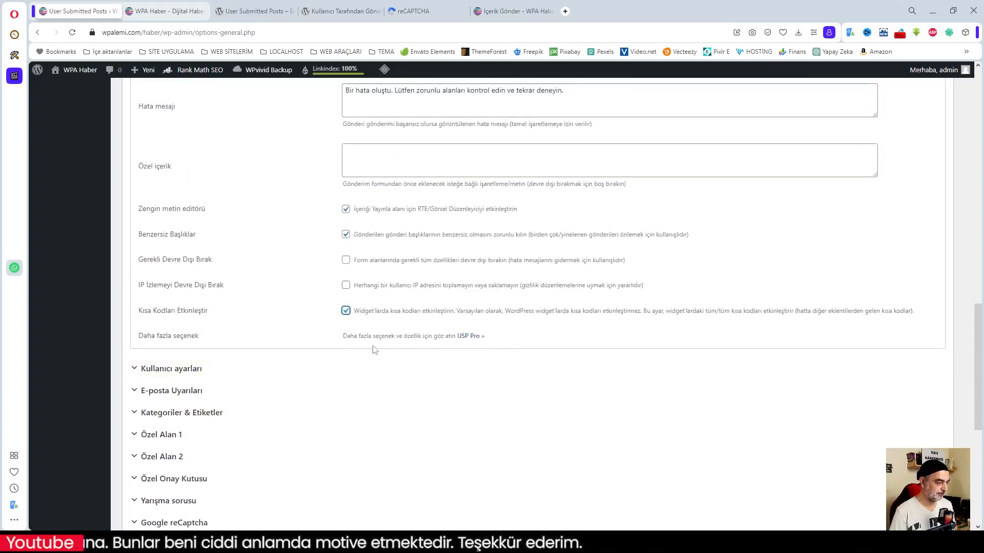
click(169, 370)
scroll(625, 404, down, 2)
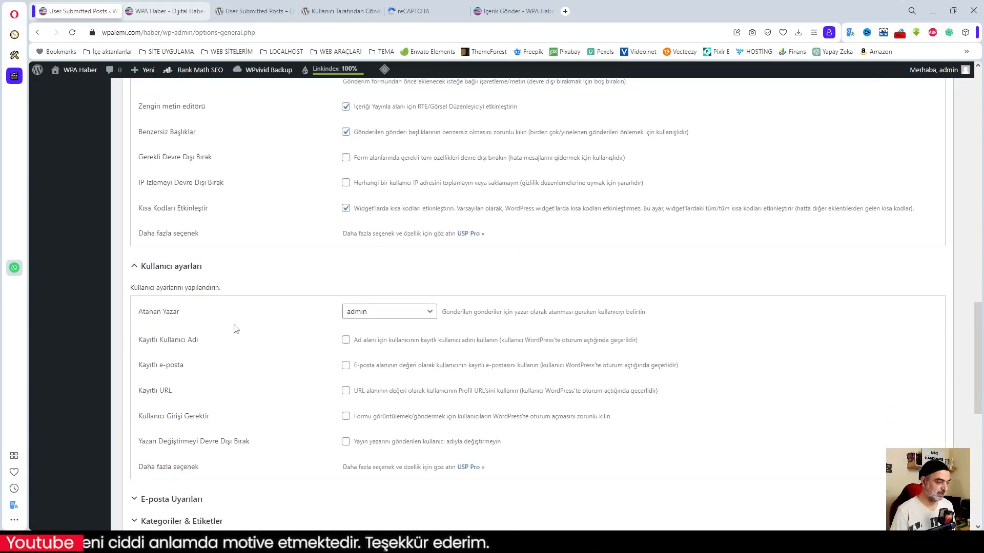
click(434, 319)
click(434, 318)
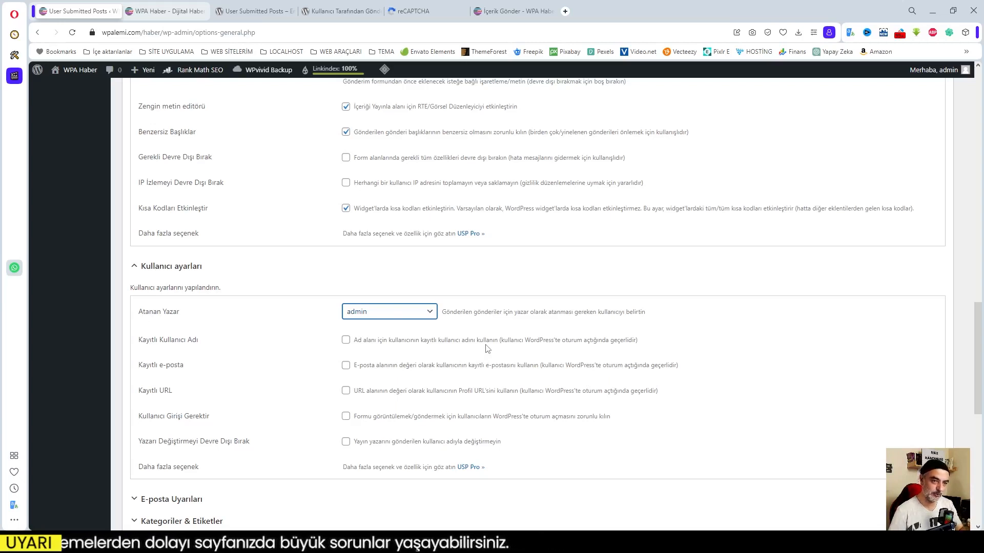
Tick Kayıtlı Kullanıcı Adı under Kullanıcı ayarları.
click(346, 340)
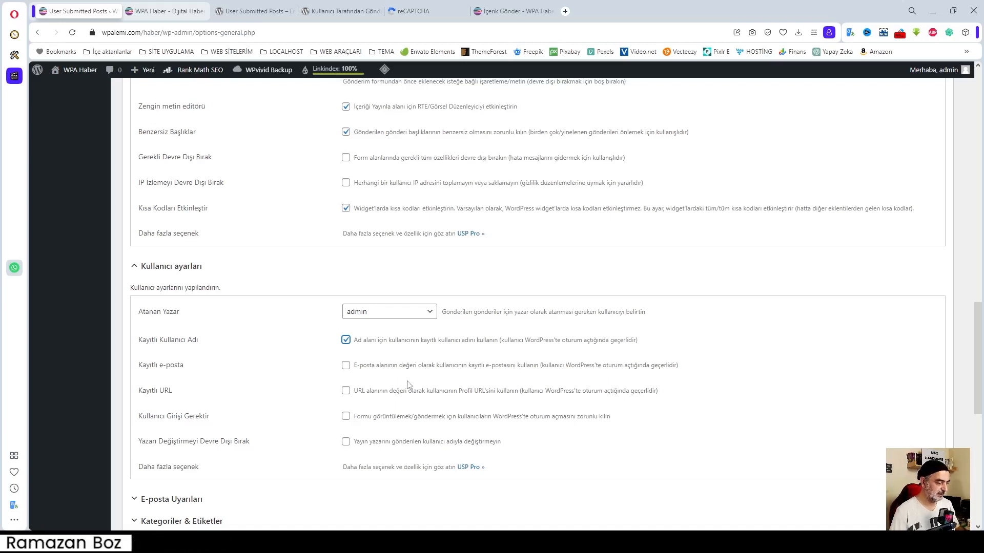
Untick Kayıtlı Kullanıcı Adı and check the effect on the front-end submission form.
click(346, 341)
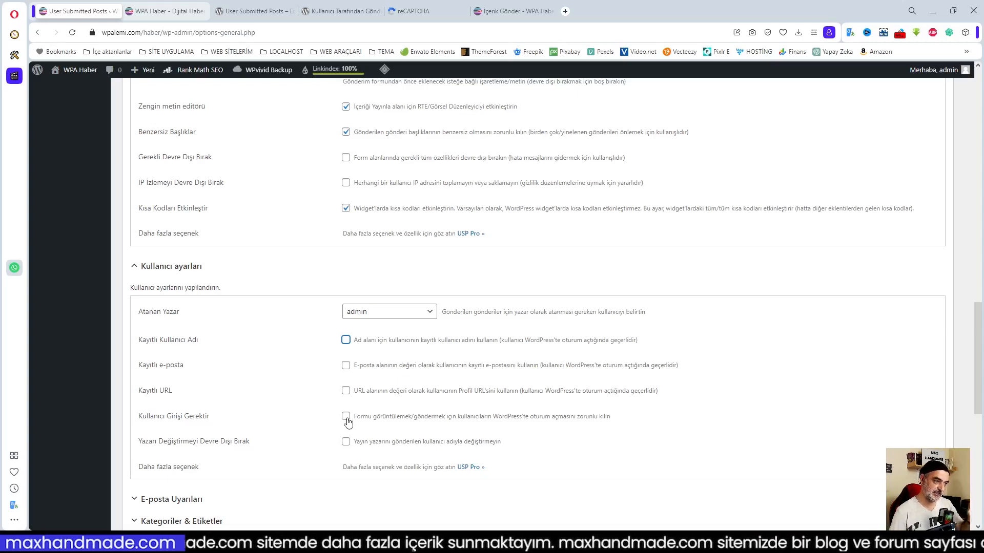
click(517, 10)
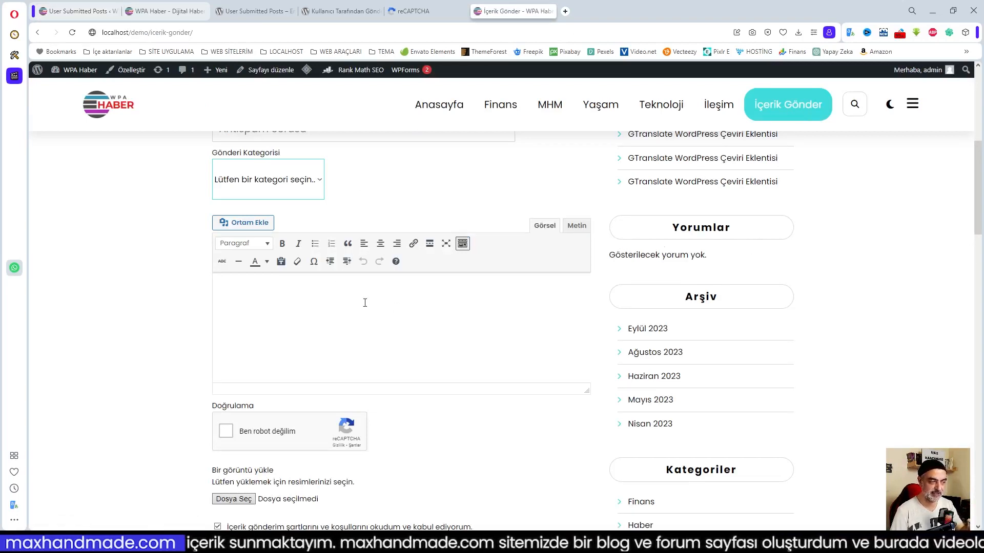
click(77, 11)
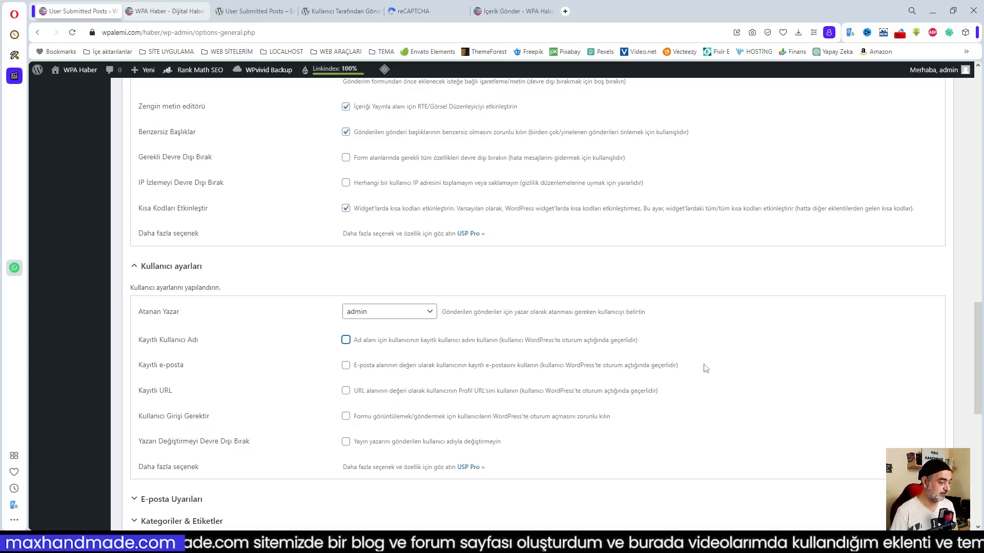
scroll(706, 368, down, 2)
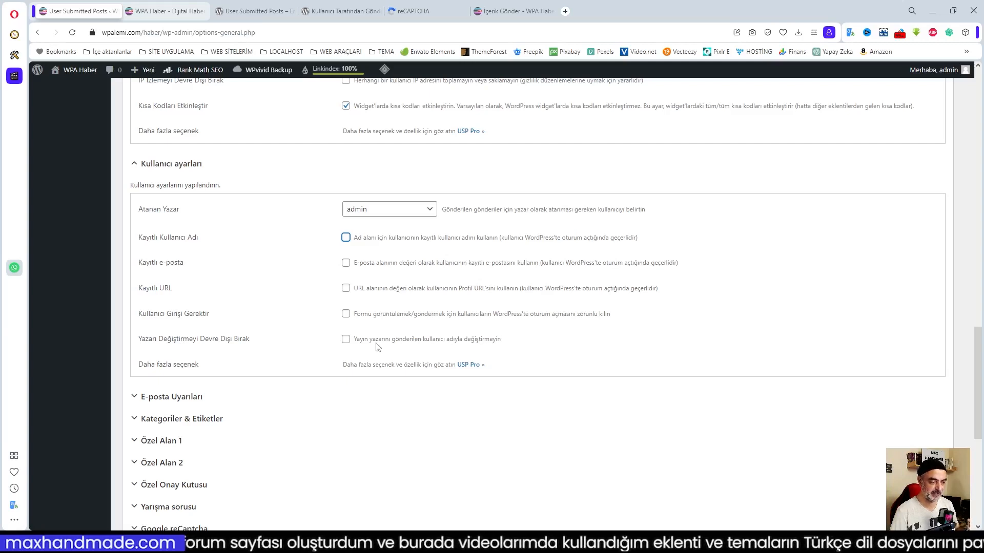
Tick Yazarı Değiştirmeyi Devre Dışı Bırak and view the front-end İçerik Gönder form.
click(347, 341)
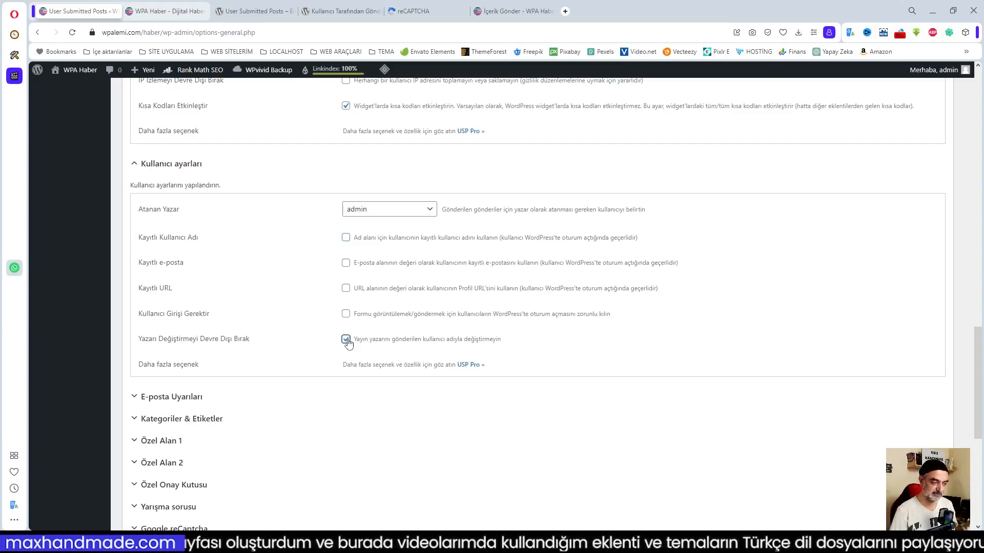
click(346, 340)
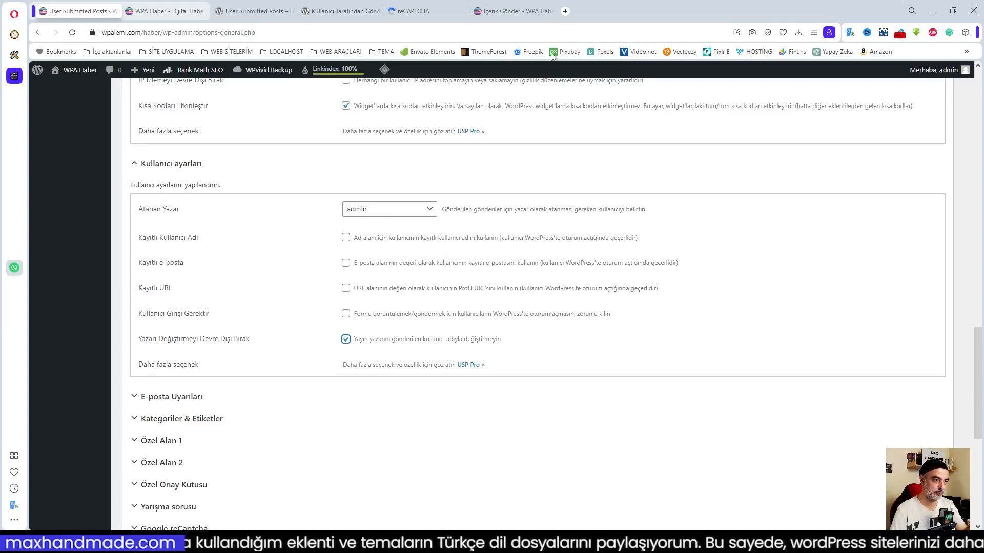
click(505, 12)
Copy the İçerik Gönder page address from the address bar.
scroll(479, 238, up, 7)
scroll(440, 297, down, 1)
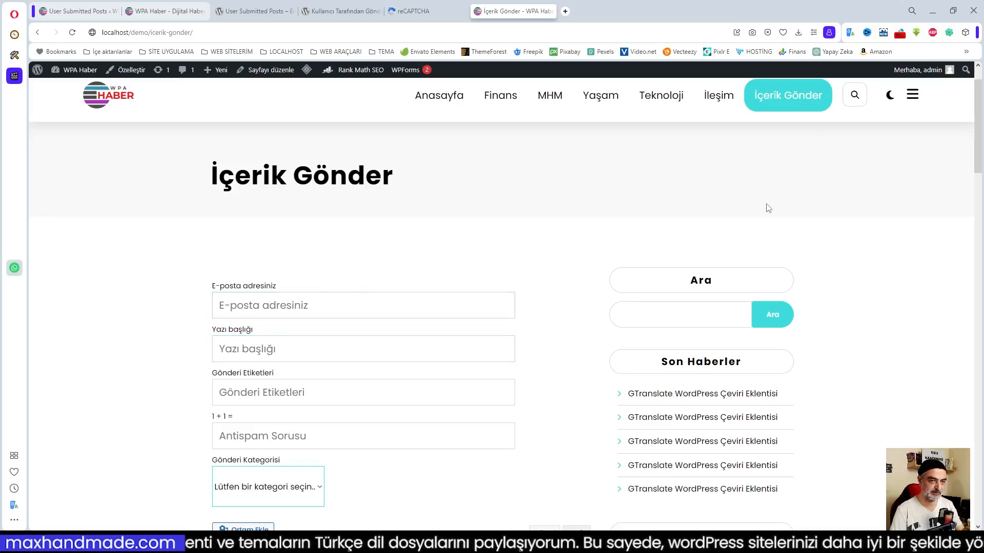
click(169, 37)
right_click(166, 36)
click(198, 81)
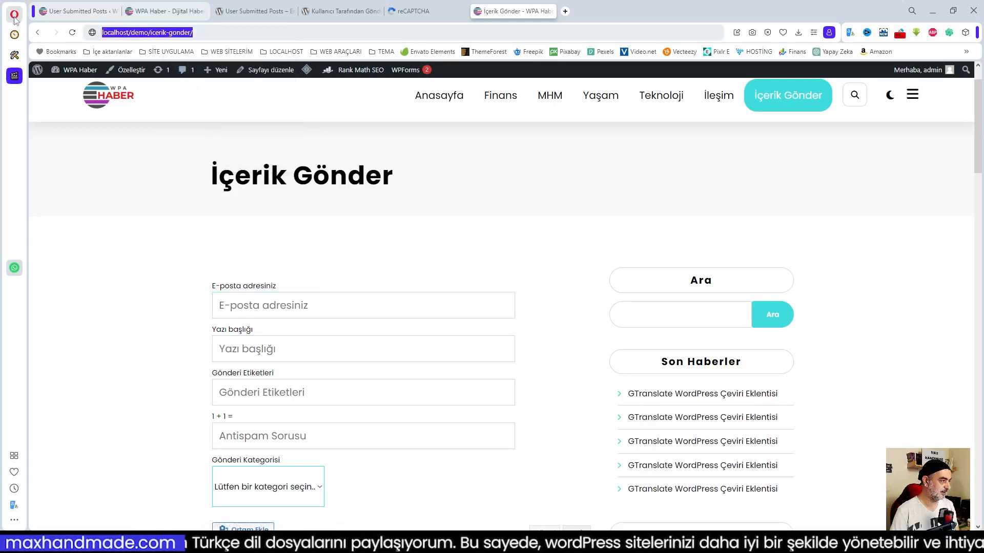
Load the copied page in a new private window, try the Adınız field, then return.
click(15, 15)
click(30, 66)
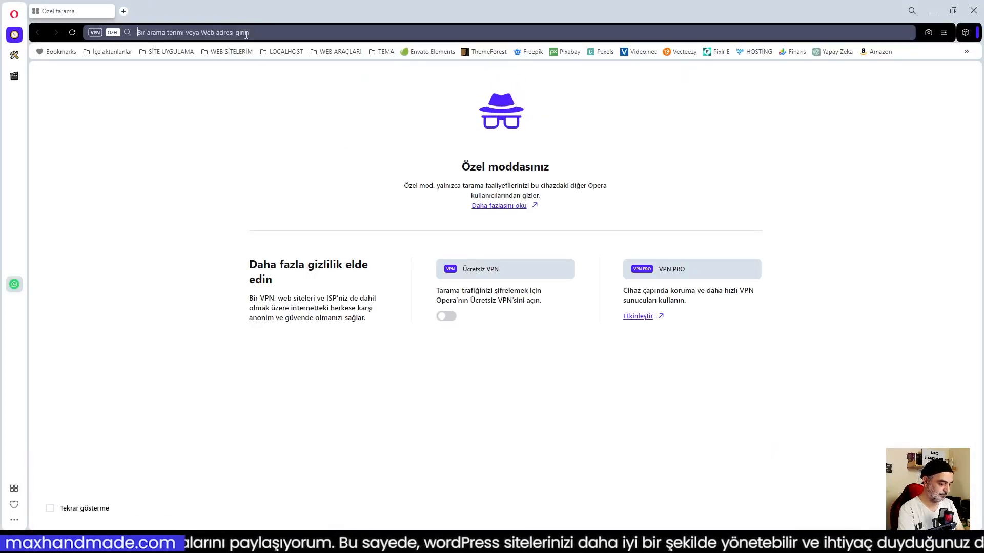
key(ctrl+v)
key(Return)
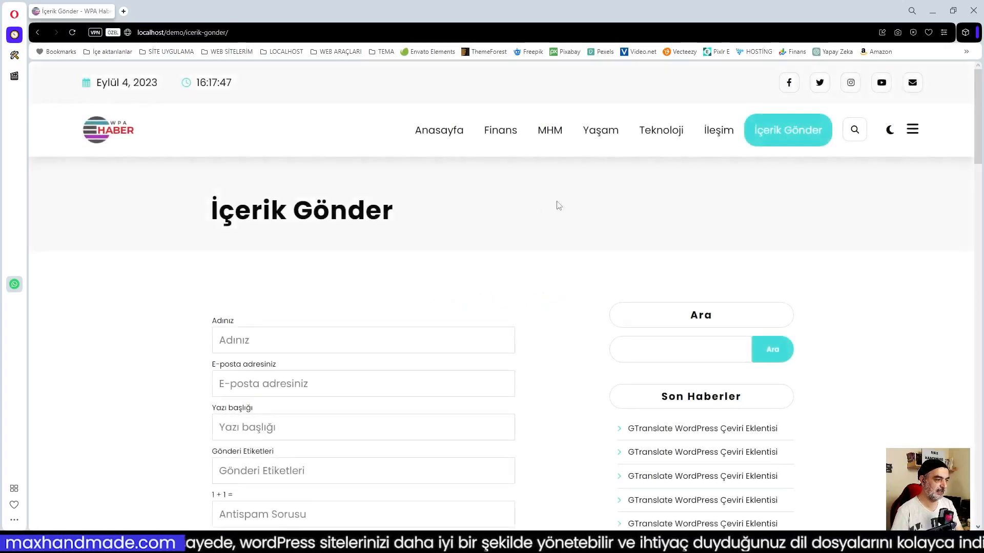
click(789, 129)
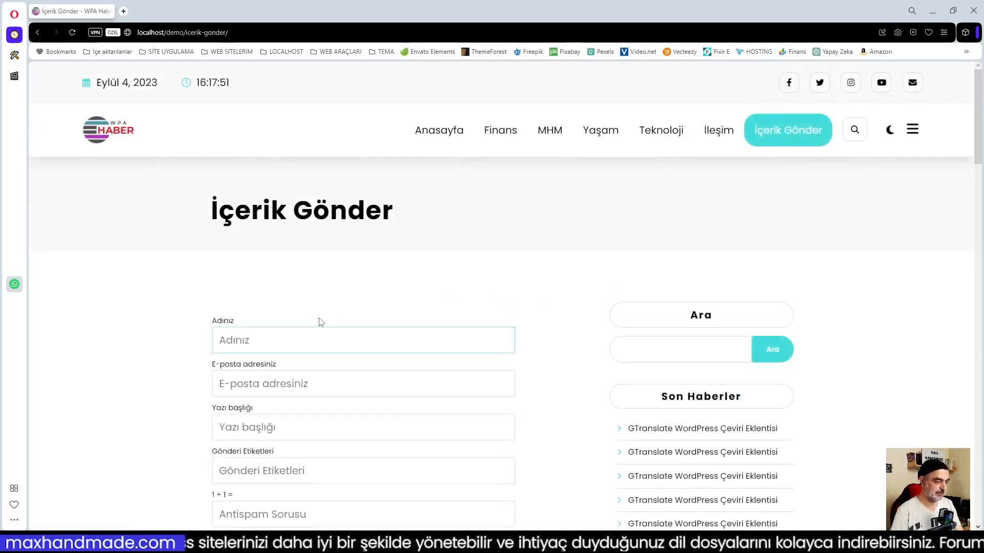
scroll(320, 321, down, 2)
click(258, 239)
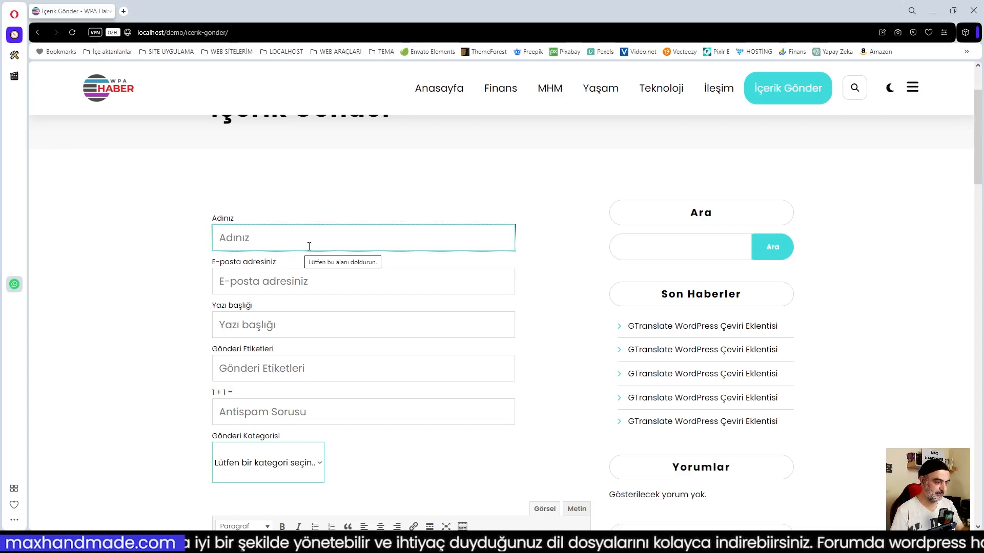
click(933, 13)
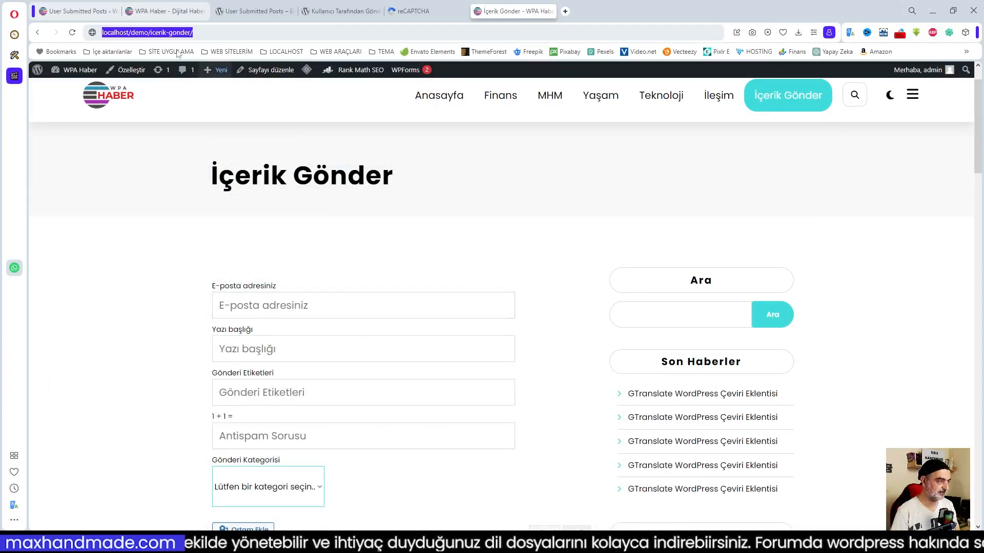
click(79, 11)
Confirm the author-change option and expand E-posta Uyarıları to edit the alert recipient address.
click(346, 339)
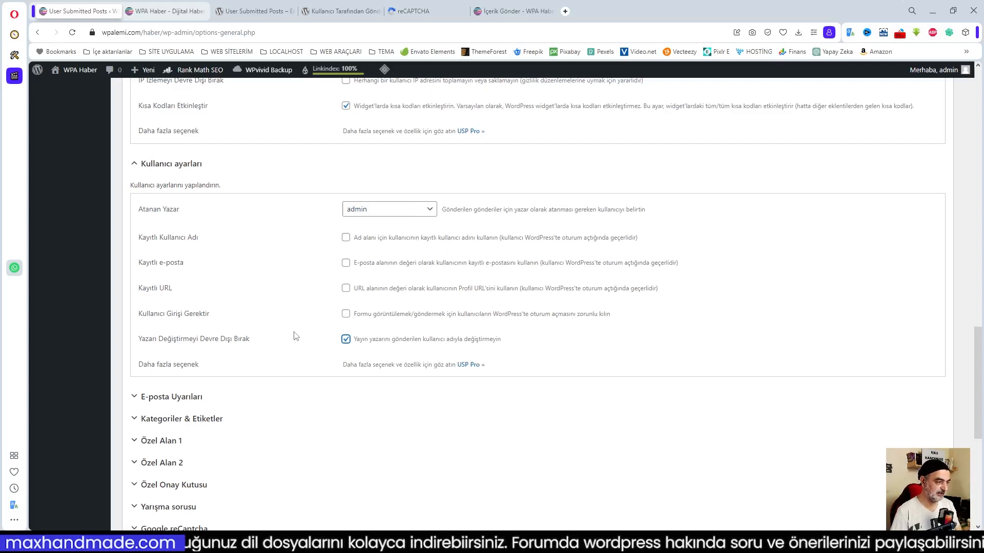
scroll(296, 335, down, 2)
click(171, 295)
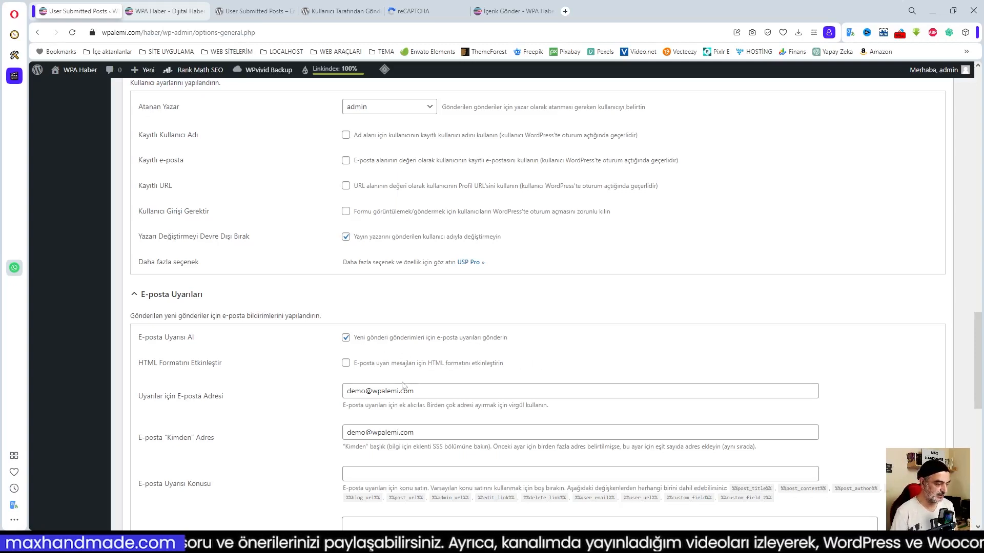
click(385, 391)
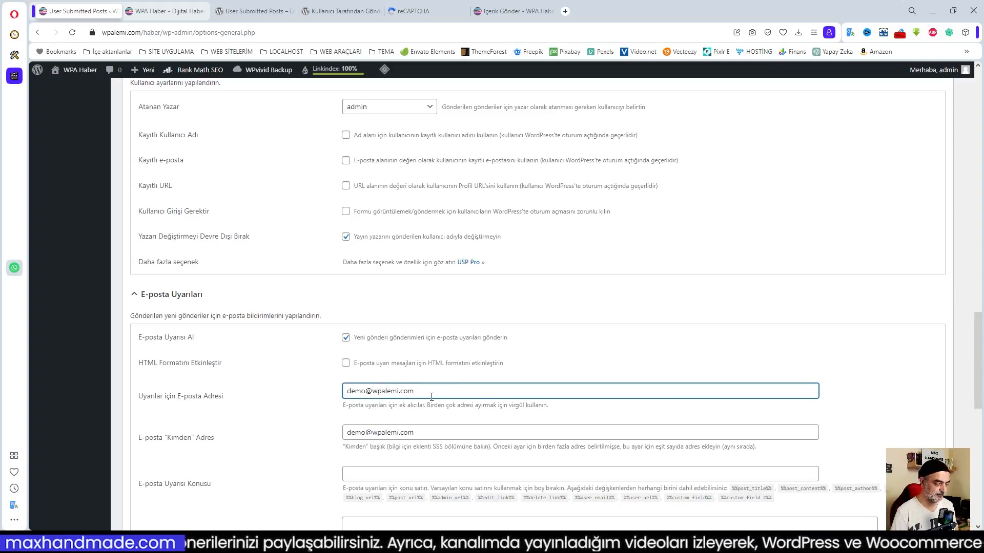
Paste %%post_title%% into E-posta Uyarısı Konusu, then delete it to leave the field blank.
scroll(432, 394, down, 3)
scroll(432, 397, down, 2)
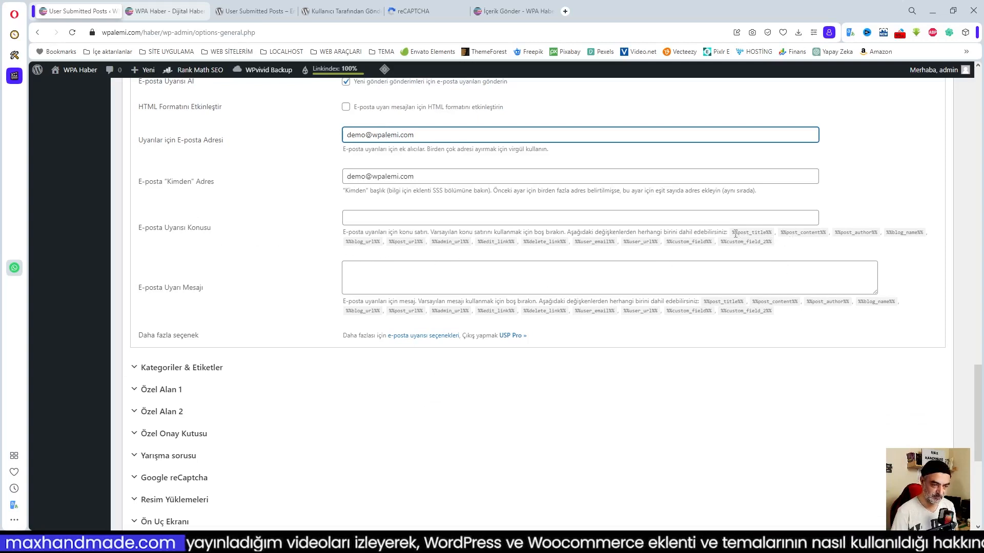
drag(734, 231, 774, 234)
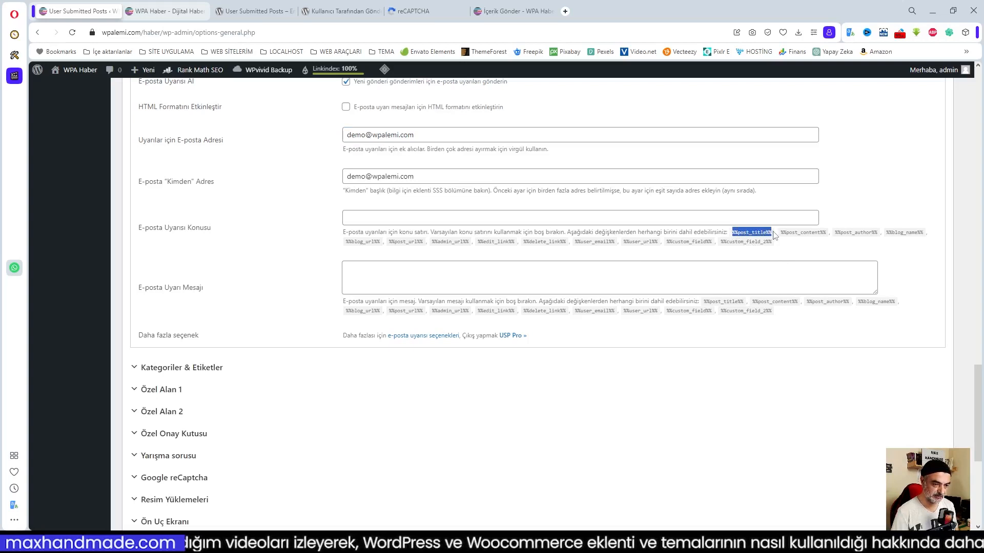
key(ctrl+c)
click(388, 212)
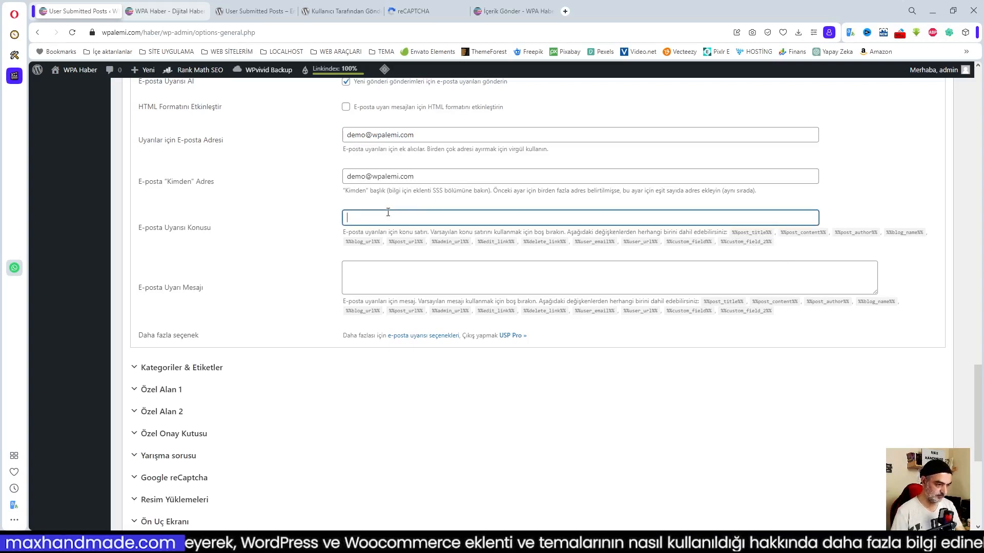
key(ctrl+v)
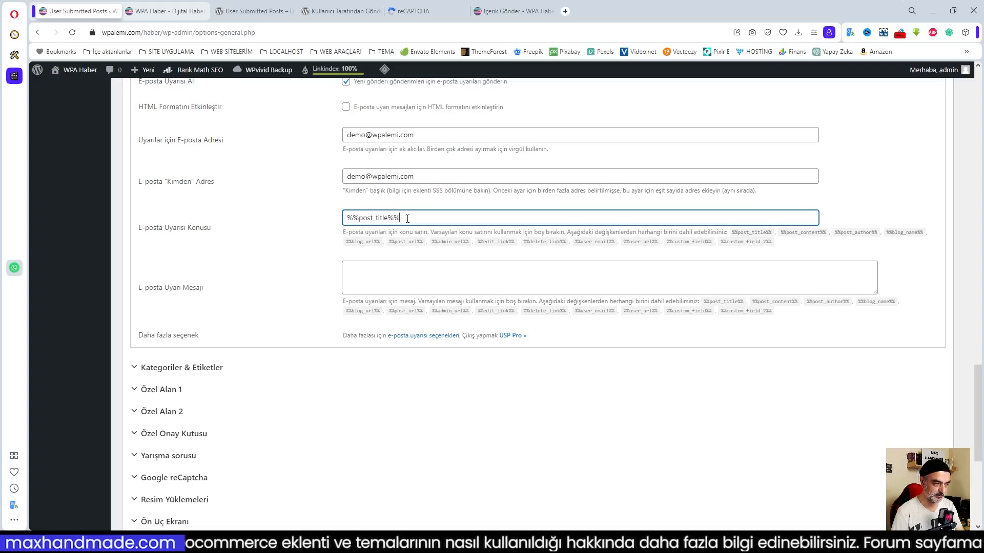
drag(407, 218, 327, 218)
key(BackSpace)
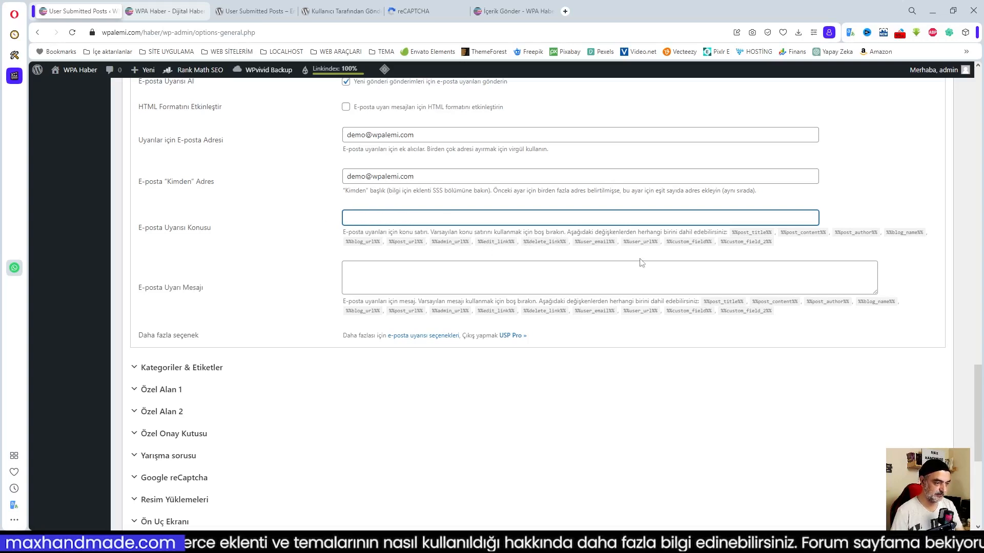
click(631, 257)
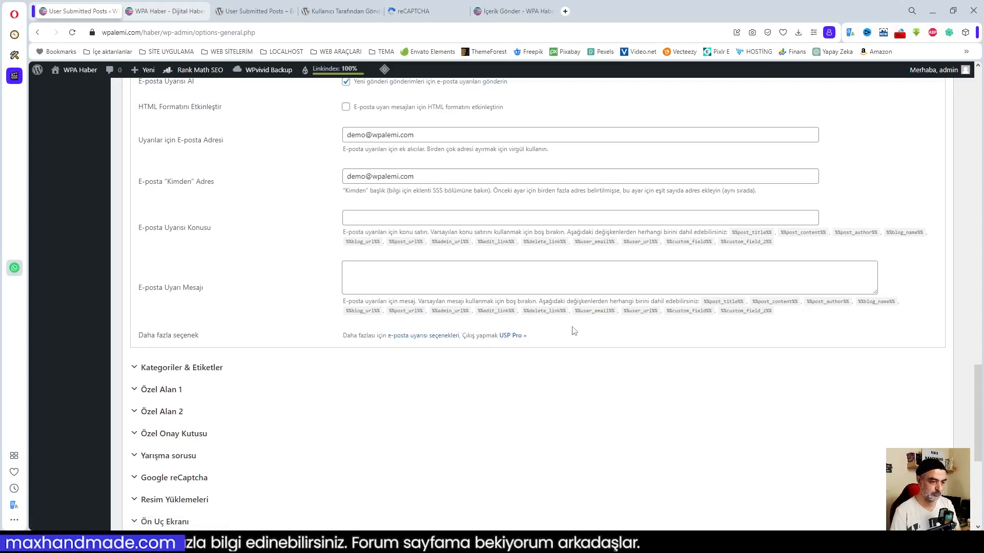
Show the category list under Kategoriler & Etiketler and tick Teknoloji, Spor, Haber and Finans.
click(201, 369)
scroll(494, 334, down, 3)
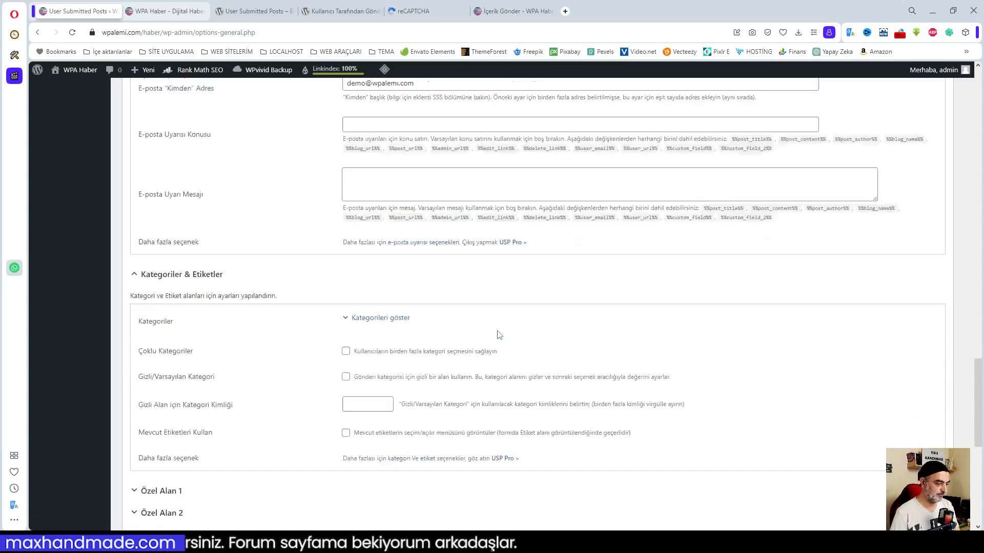
click(354, 257)
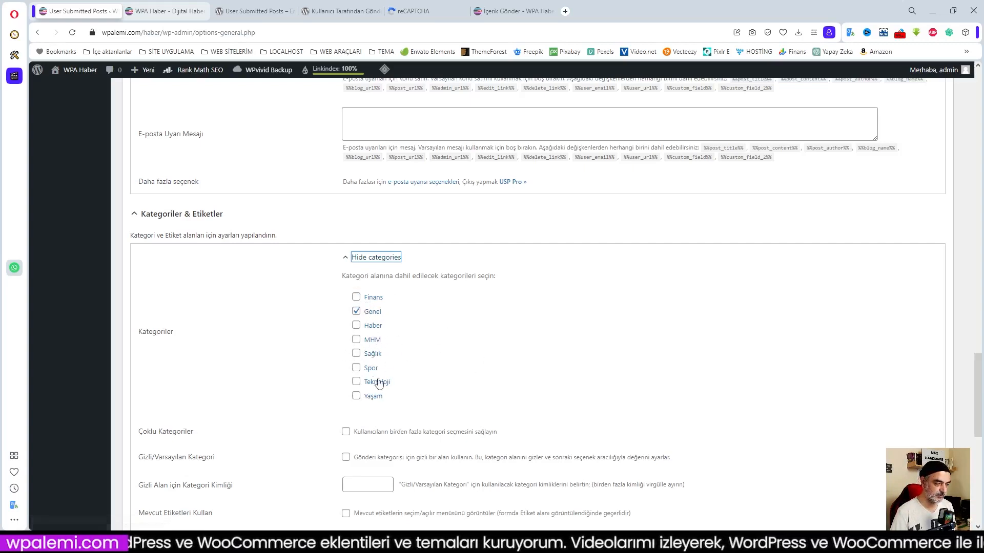
click(356, 382)
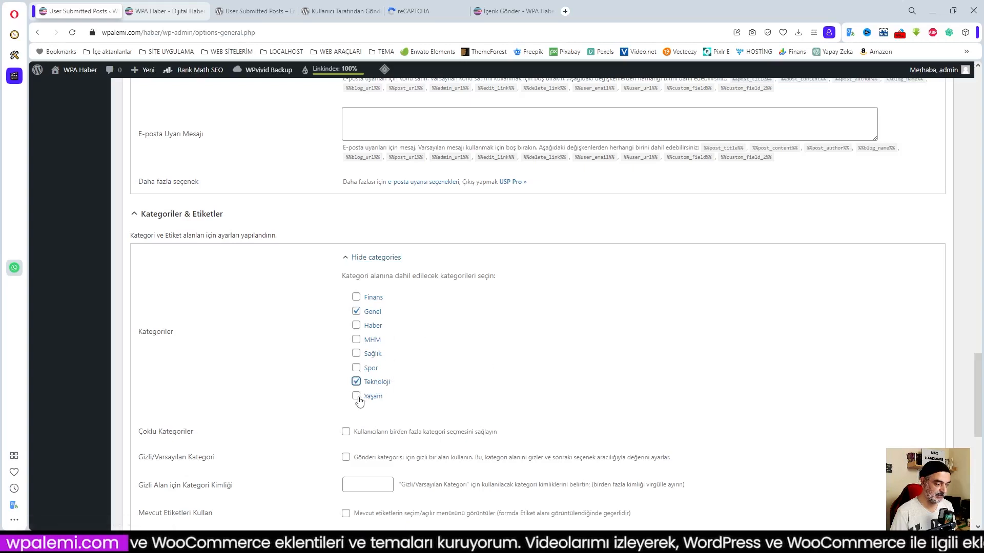
click(356, 368)
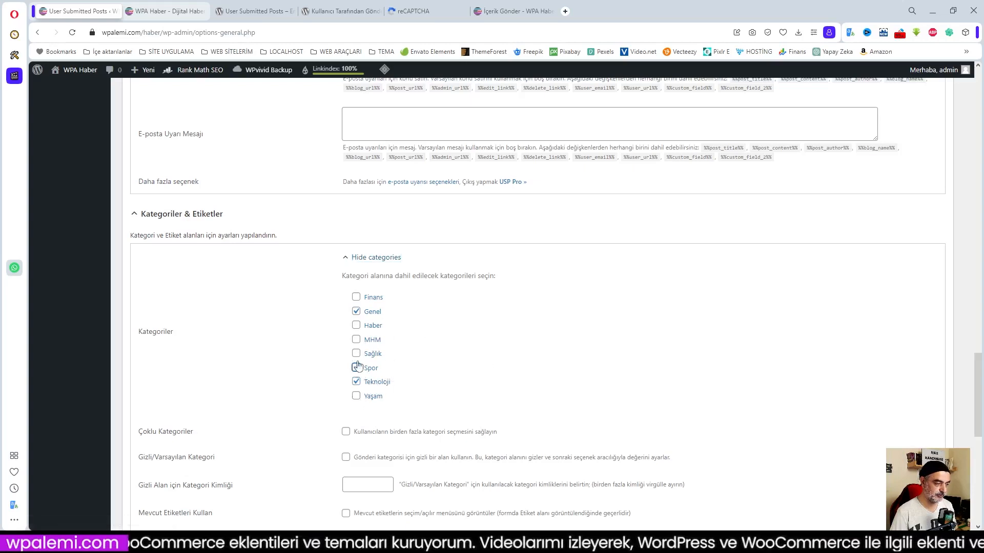
click(356, 325)
click(356, 297)
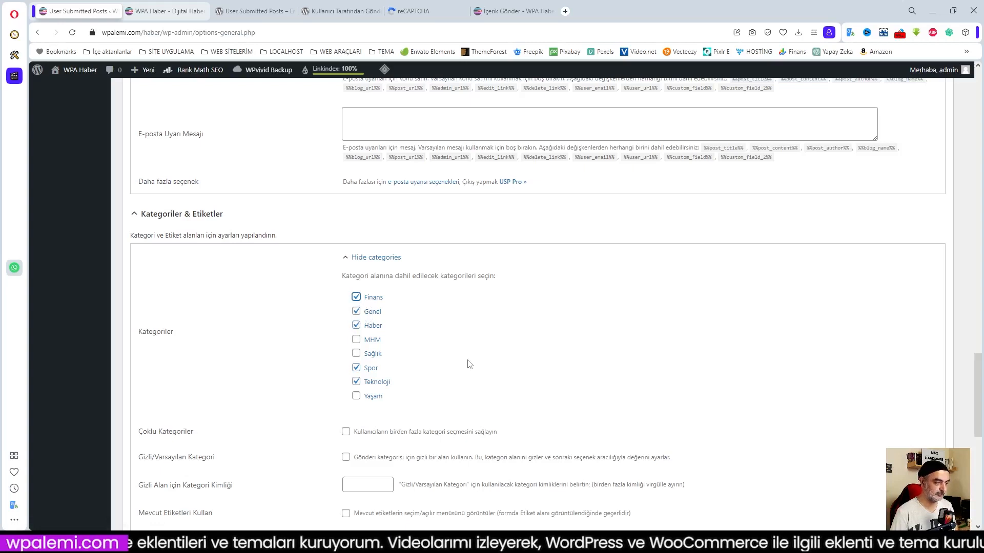
click(381, 260)
click(381, 259)
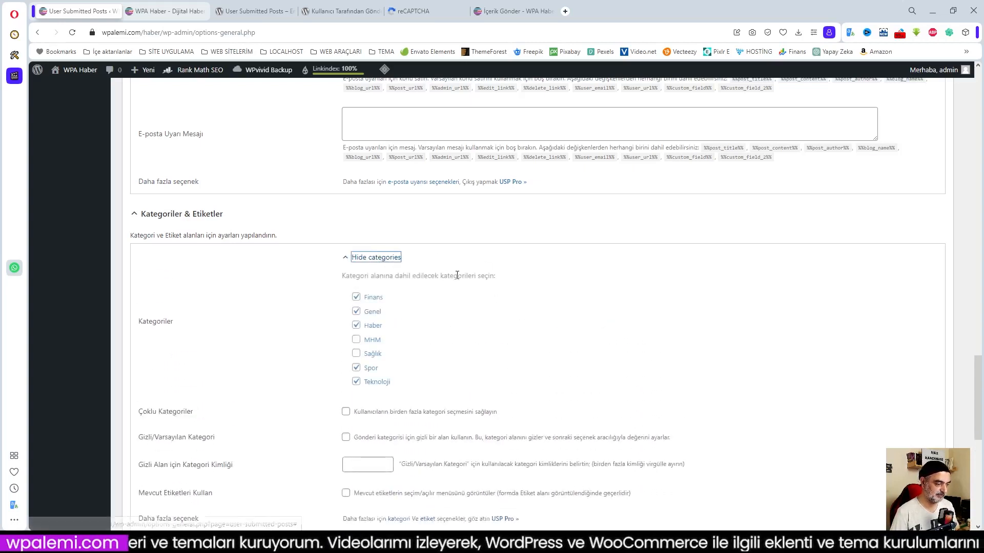
scroll(458, 359, down, 3)
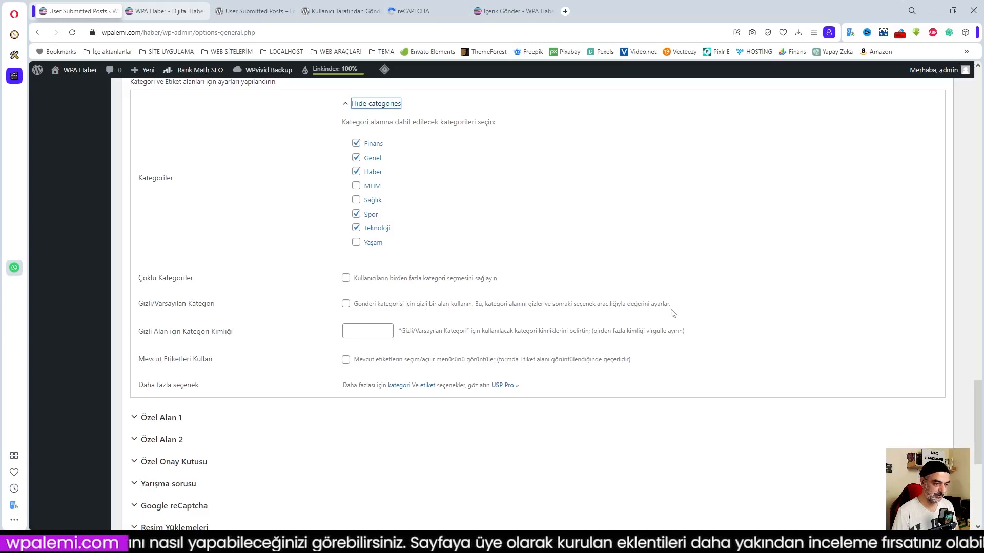
scroll(510, 314, down, 2)
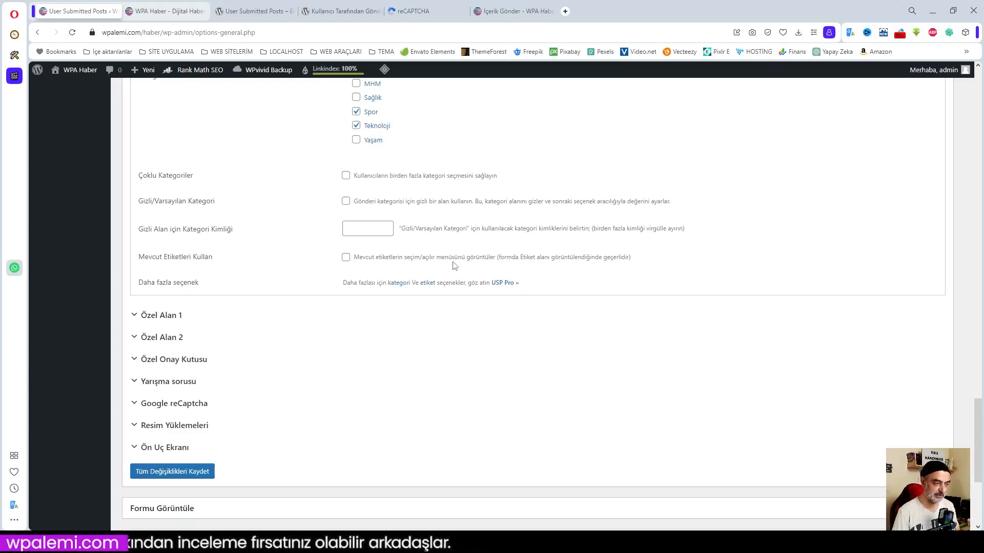
Tick Mevcut Etiketleri Kullan and review the Özel Alan 1 settings.
click(347, 258)
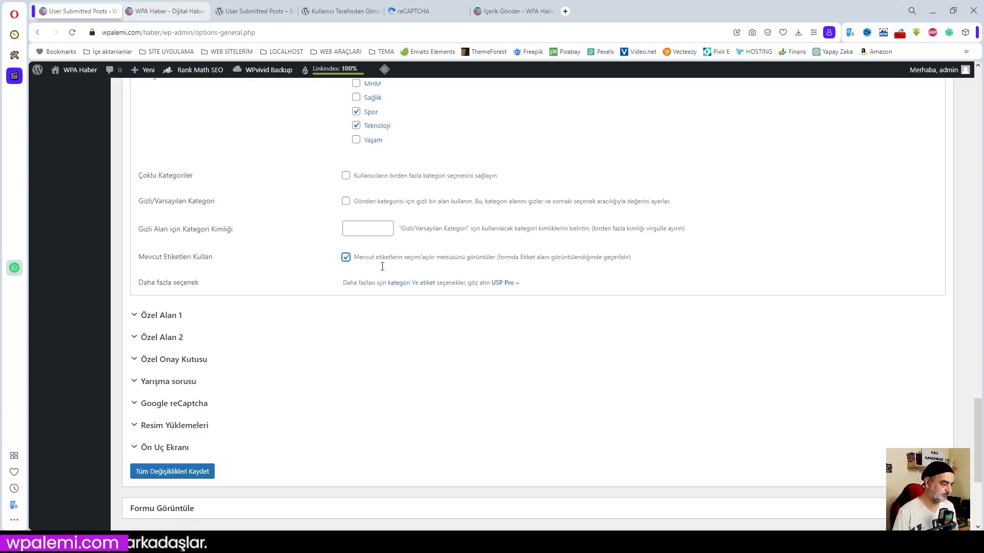
click(169, 318)
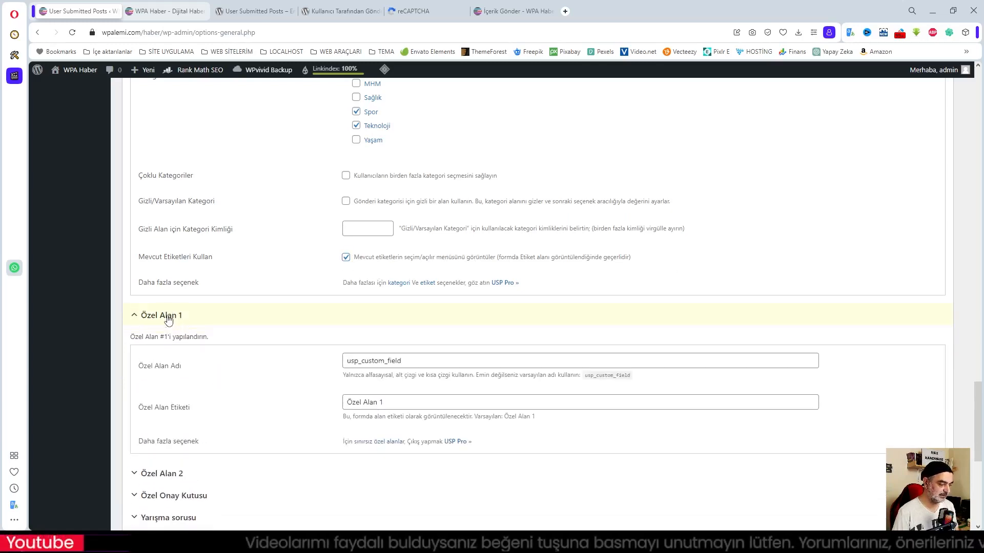
click(169, 317)
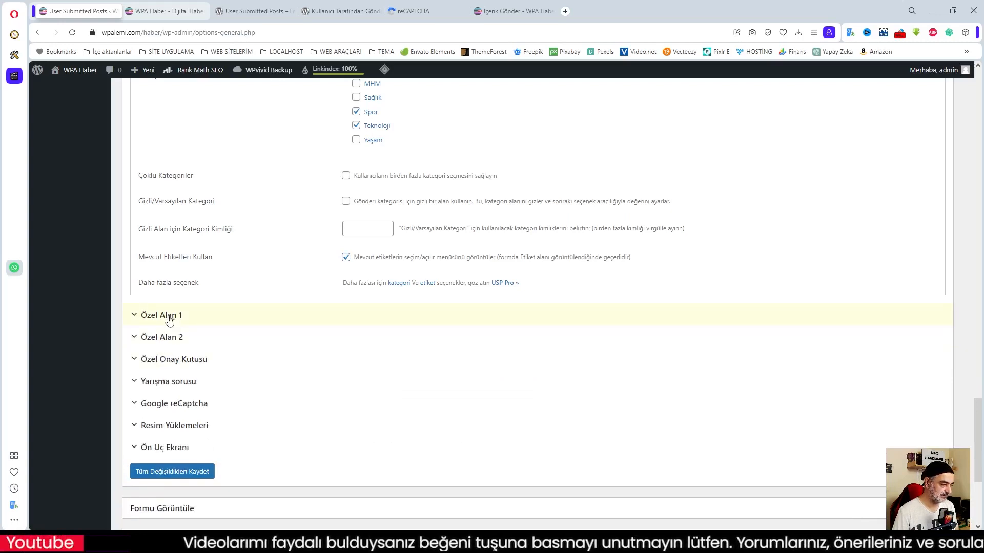
click(159, 315)
drag(386, 401, 346, 402)
click(169, 318)
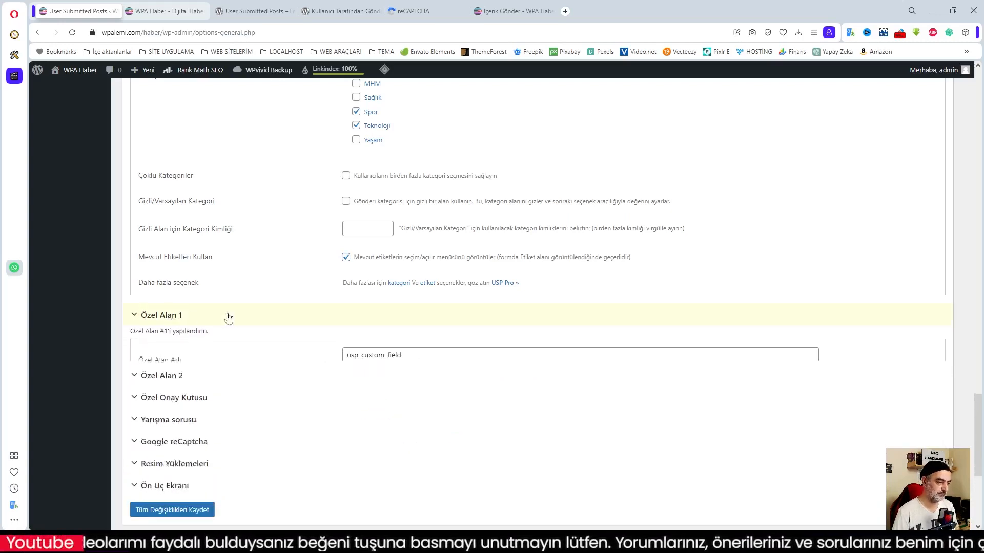
Look over Özel Alan 2 and expand the Özel Onay Kutusu settings.
click(163, 337)
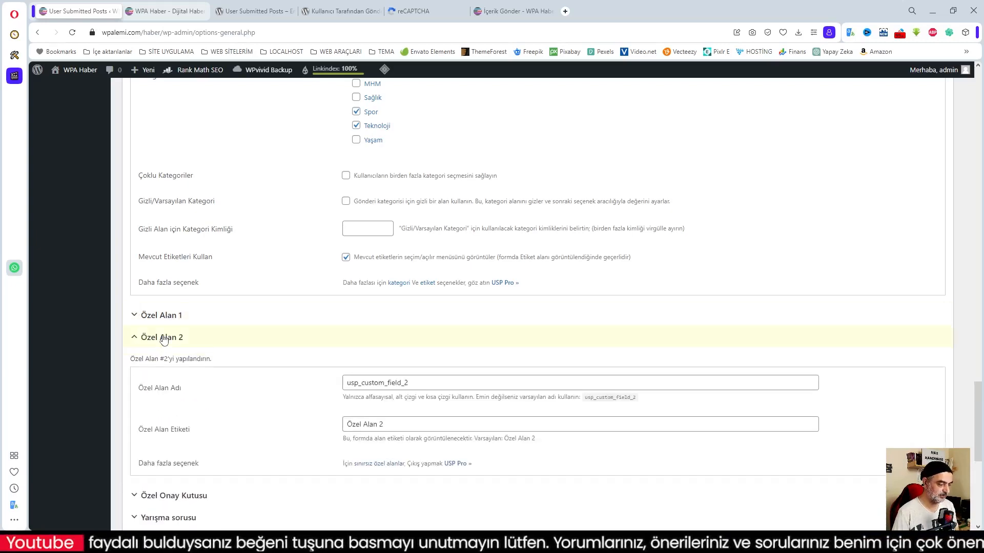
click(174, 337)
click(165, 364)
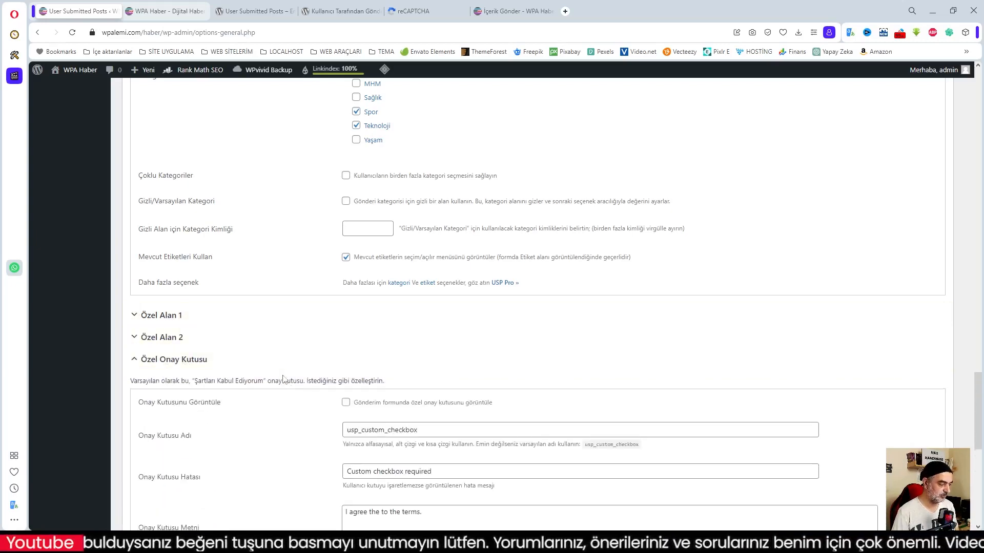
scroll(431, 359, down, 4)
Replace the checkbox text with the Turkish terms sentence copied from the live form.
click(383, 307)
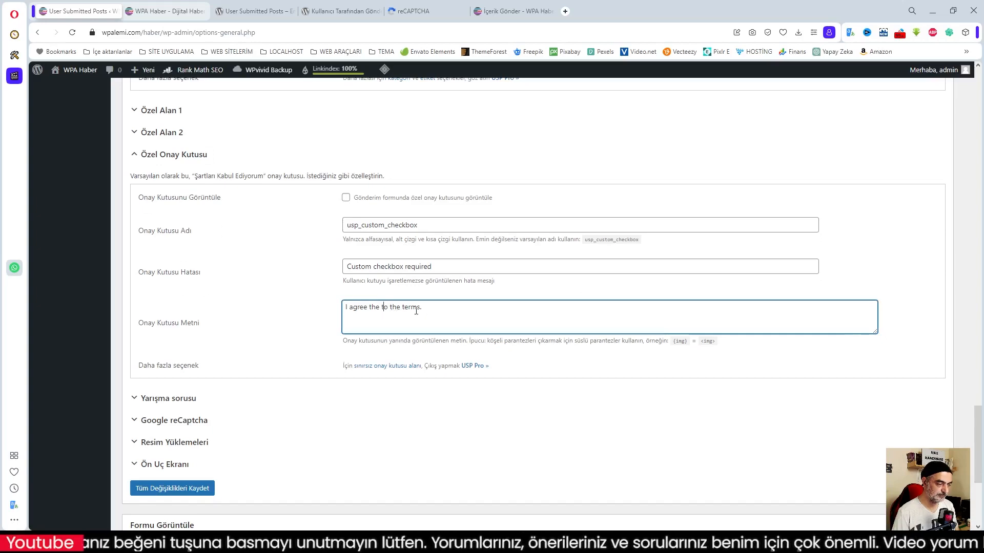
click(512, 11)
scroll(426, 343, down, 8)
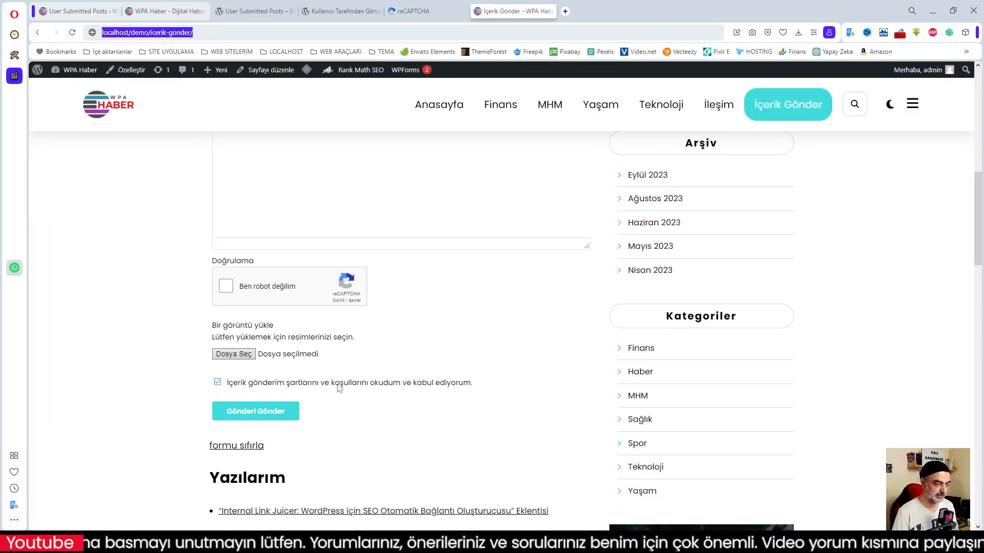
drag(473, 391, 229, 390)
key(ctrl+c)
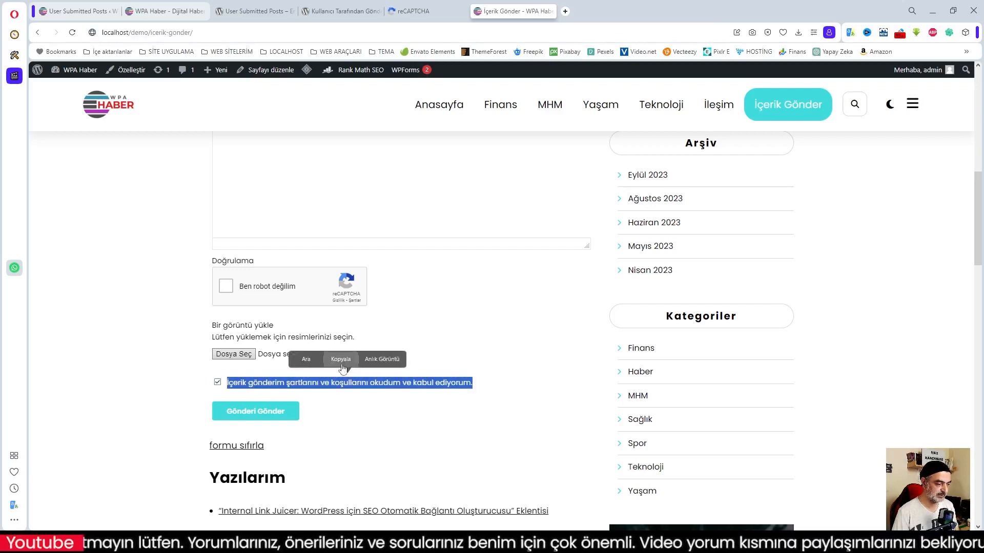
key(ctrl+Tab)
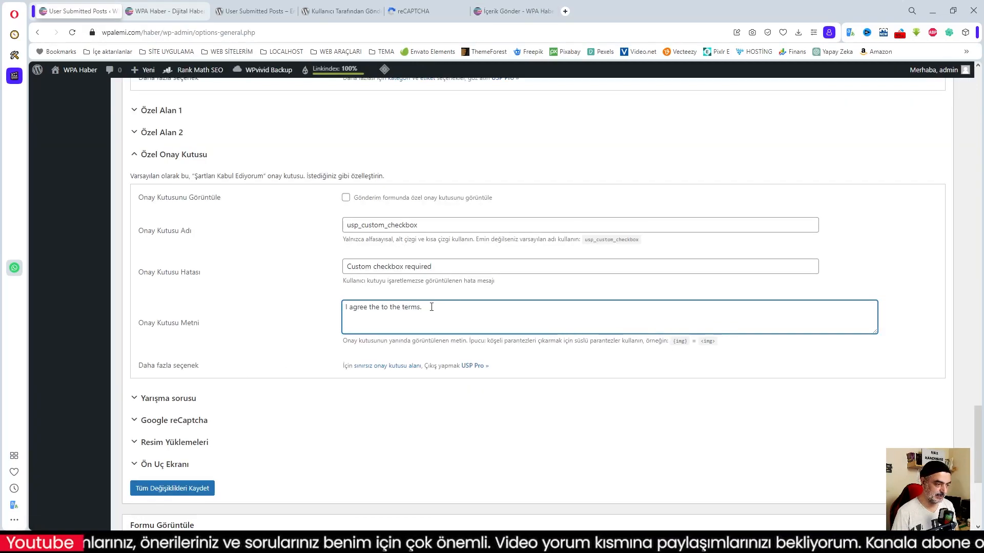
triple_click(431, 307)
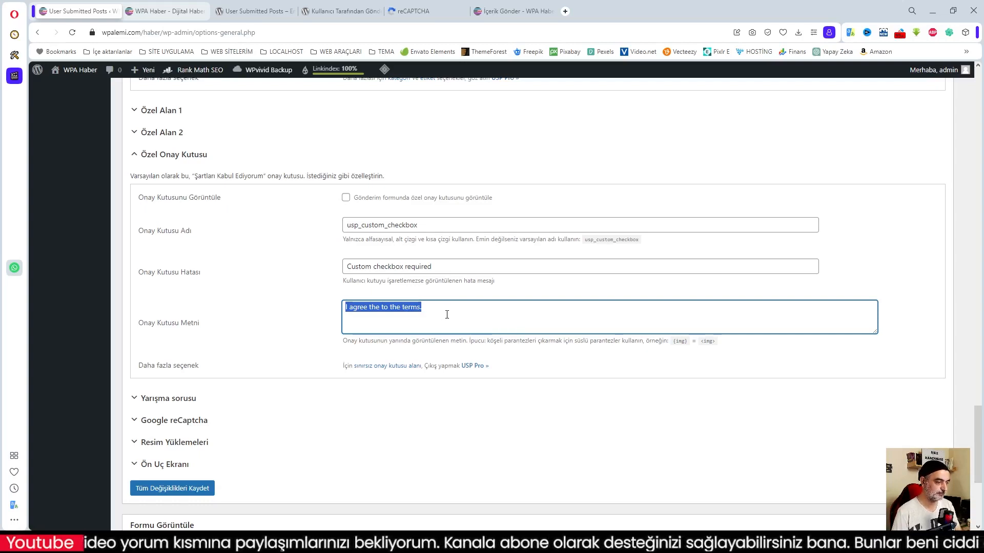
key(ctrl+v)
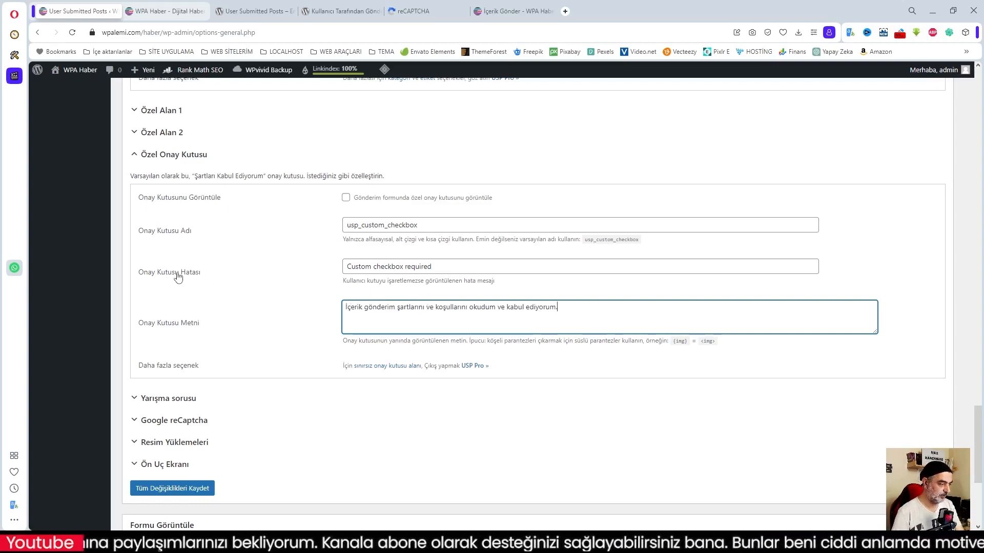
Replace the English checkbox error message with 'İşaretlemeniz gerekiyor'.
drag(436, 267, 335, 269)
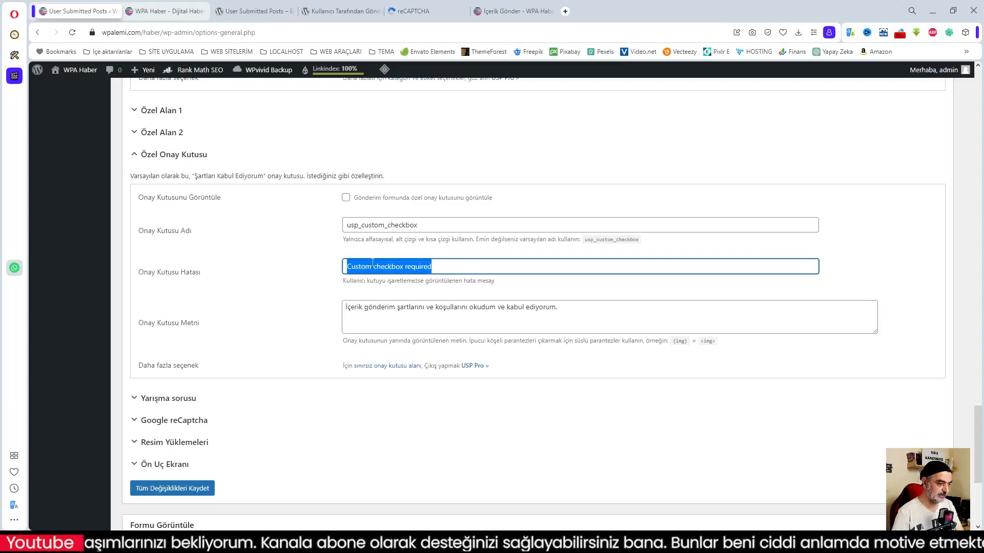
right_click(370, 265)
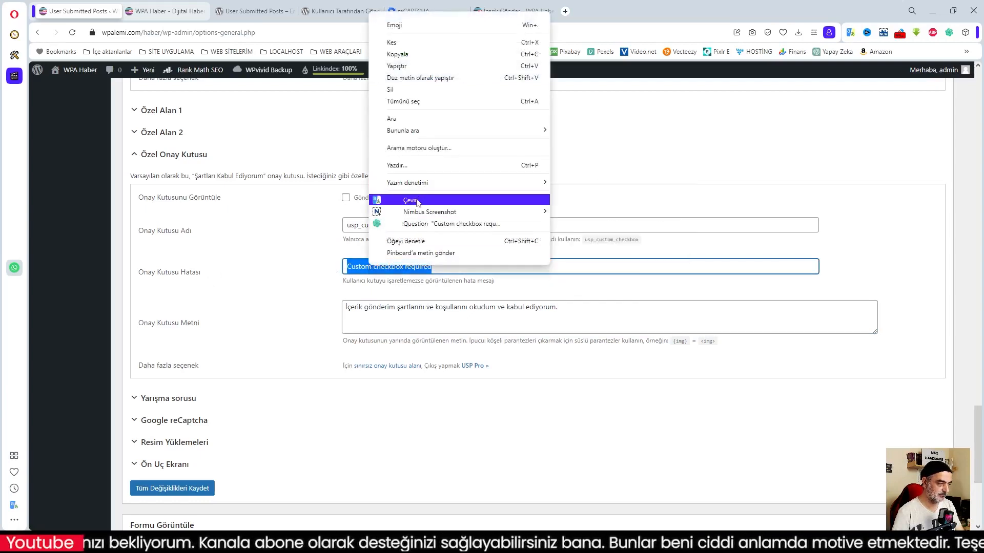
click(421, 221)
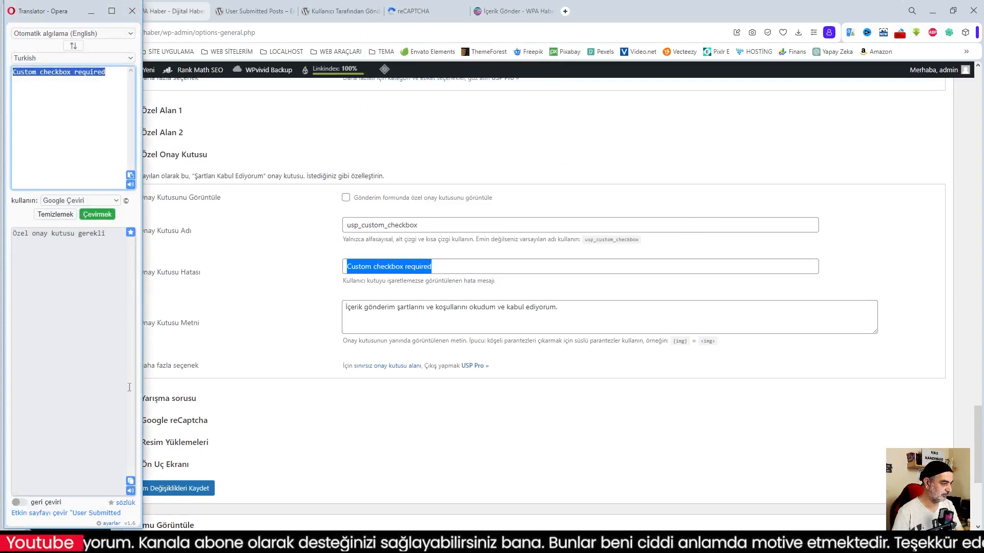
click(393, 266)
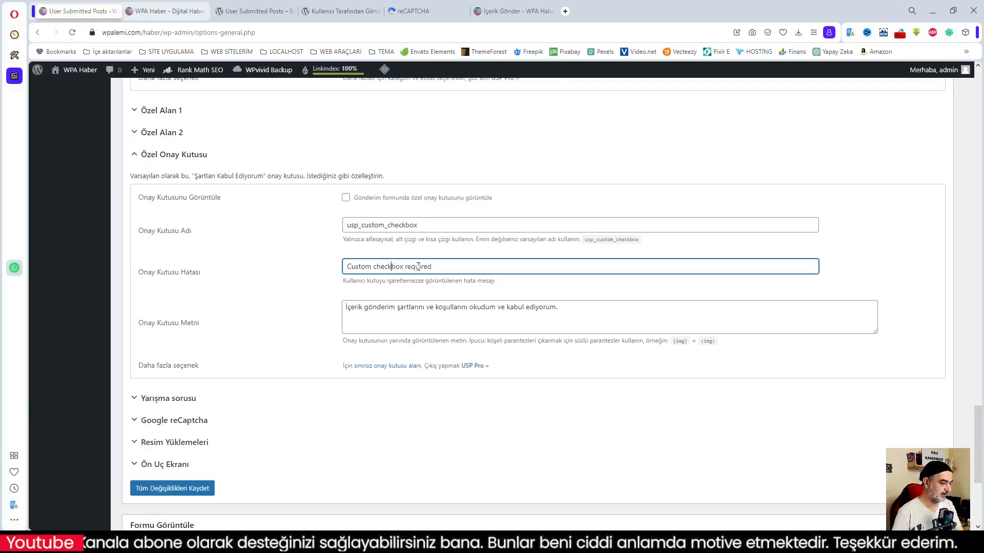
drag(439, 266, 337, 264)
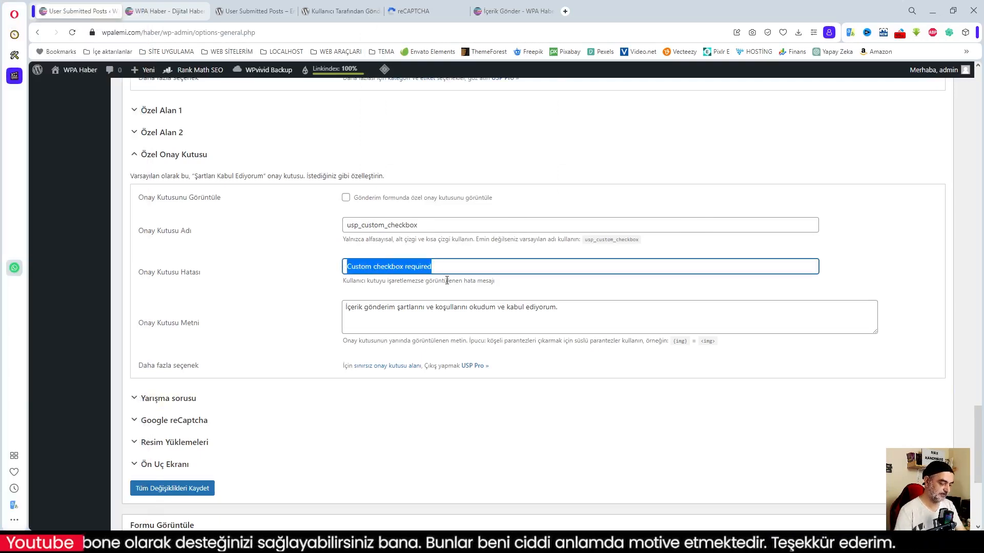
key(BackSpace)
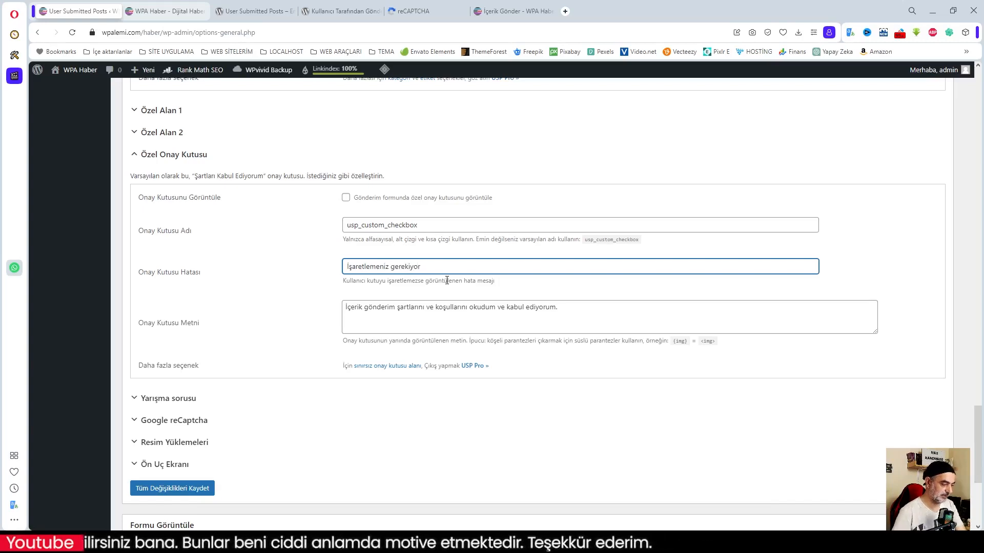
click(161, 399)
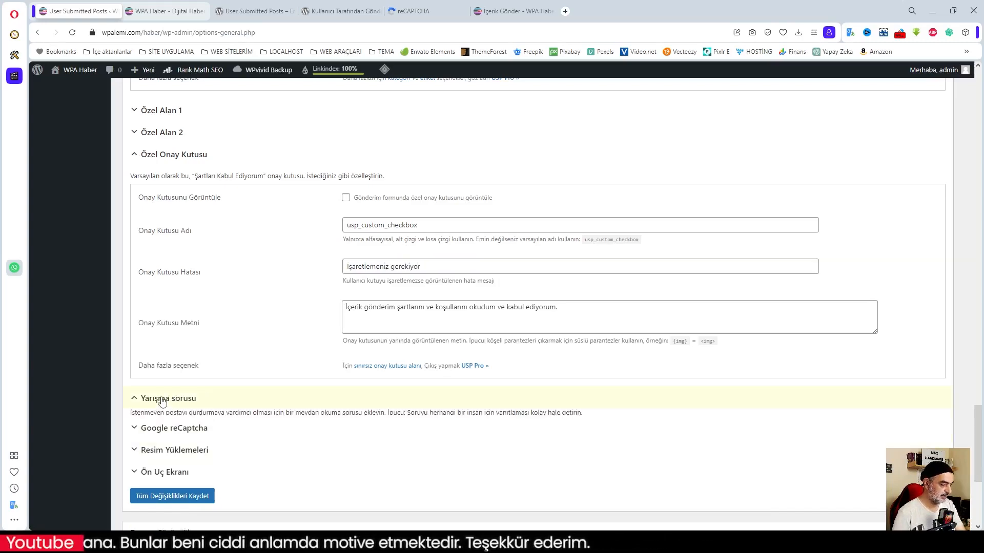
Check the current anti-spam question on the live submission form.
scroll(162, 400, down, 2)
click(513, 11)
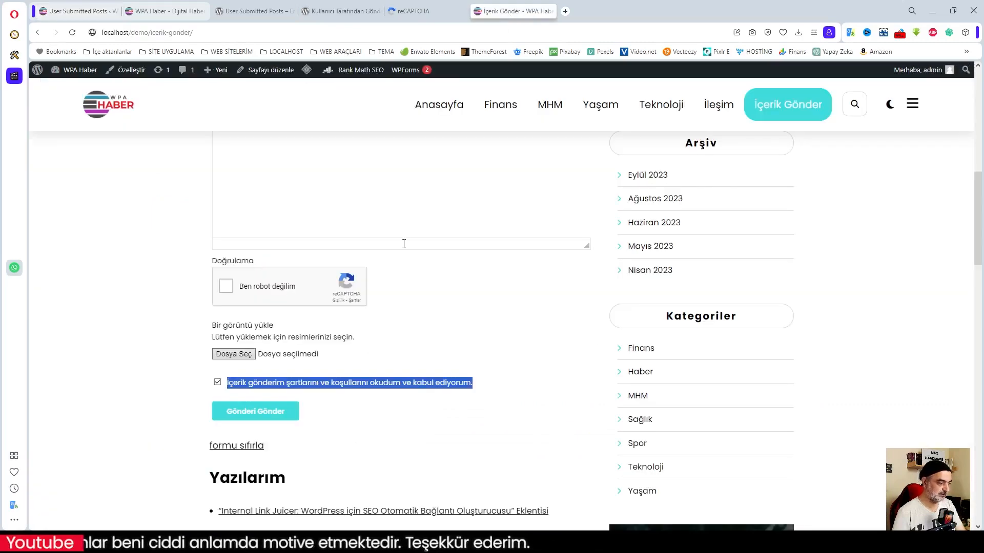
scroll(340, 330, up, 5)
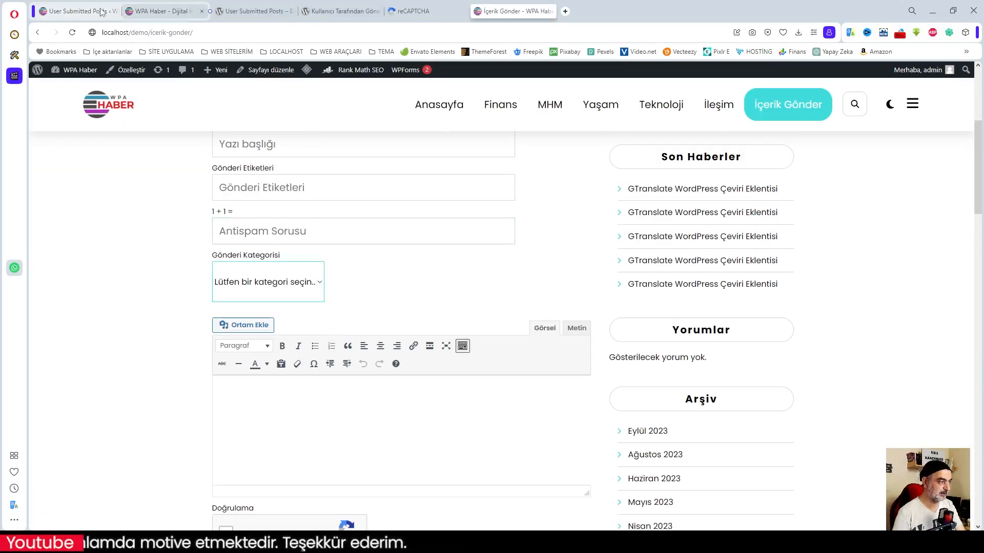
click(80, 11)
Change the challenge question to '5 + 8 =' with answer 13 and expand Google reCaptcha settings.
click(366, 291)
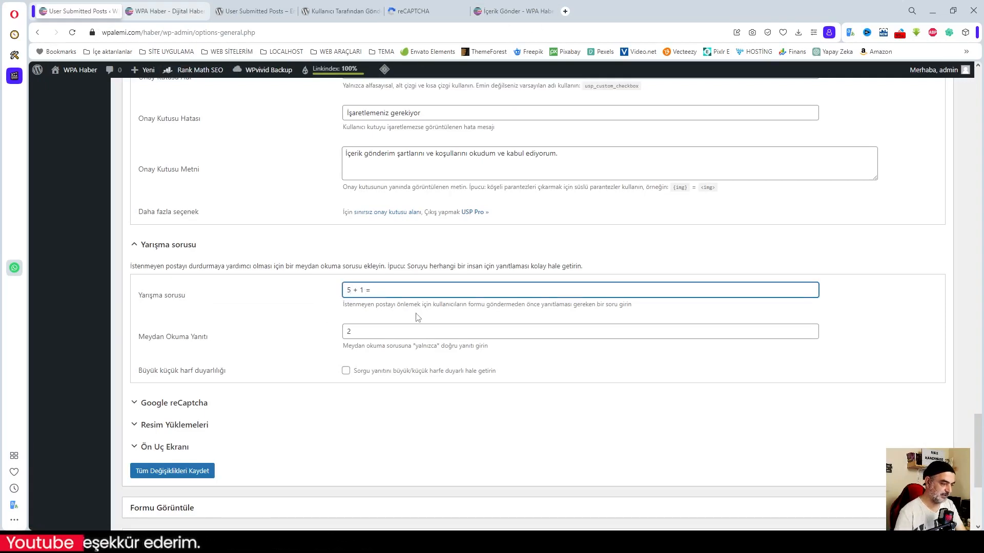
drag(351, 332, 322, 335)
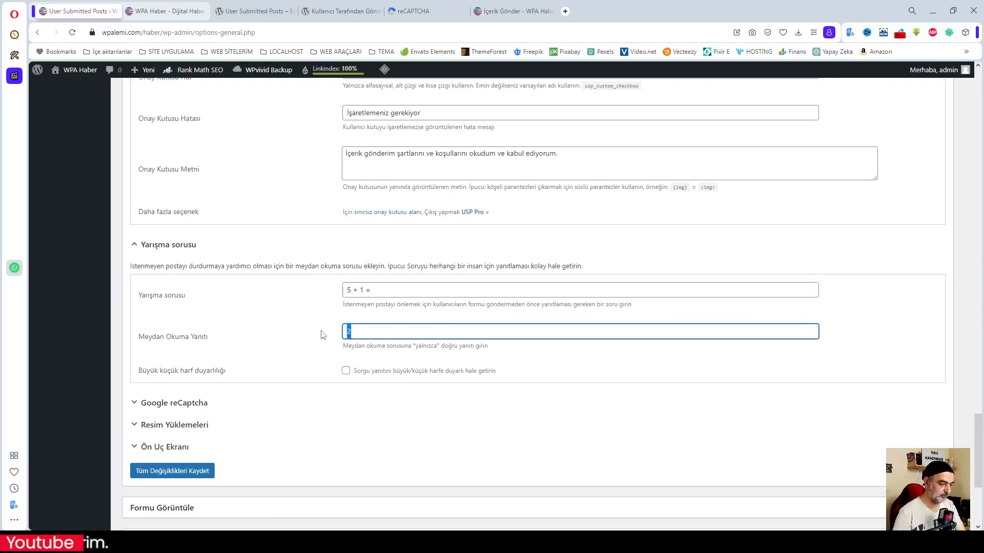
click(364, 290)
key(BackSpace)
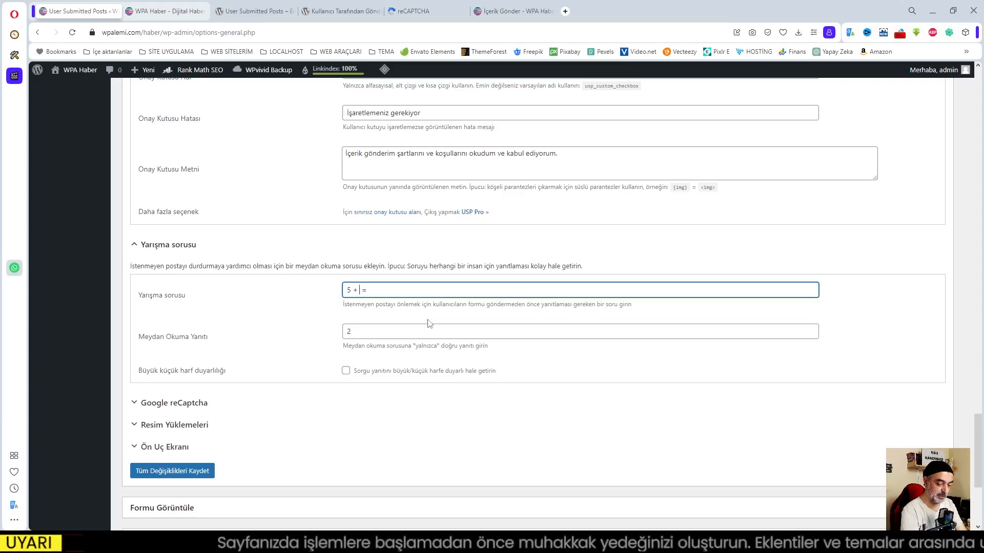
drag(355, 332, 323, 332)
text(13)
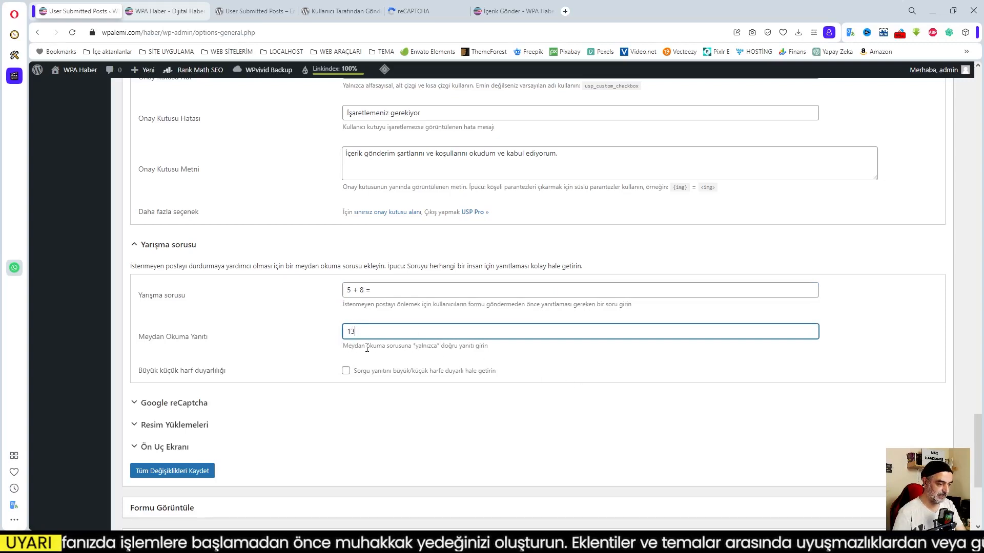
click(518, 362)
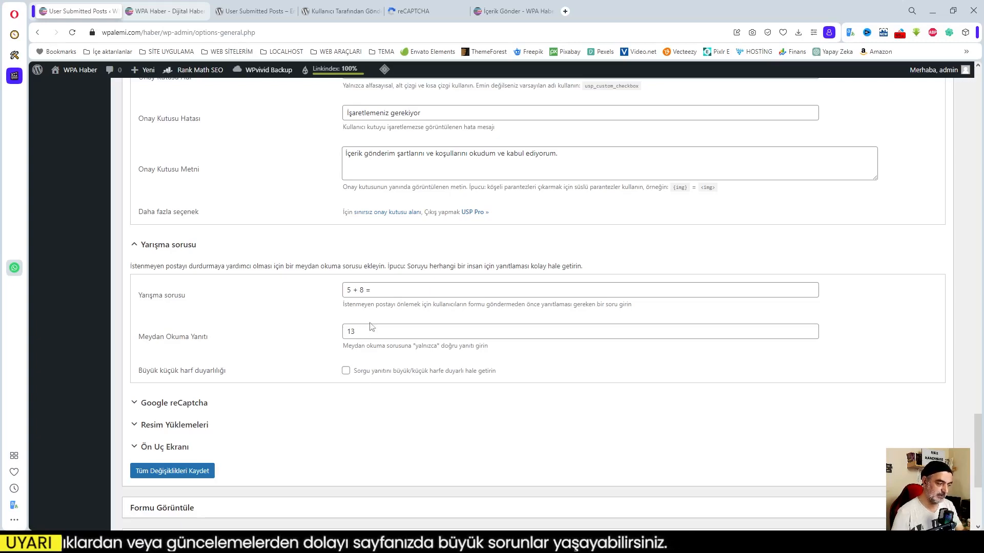
click(185, 405)
scroll(410, 425, down, 3)
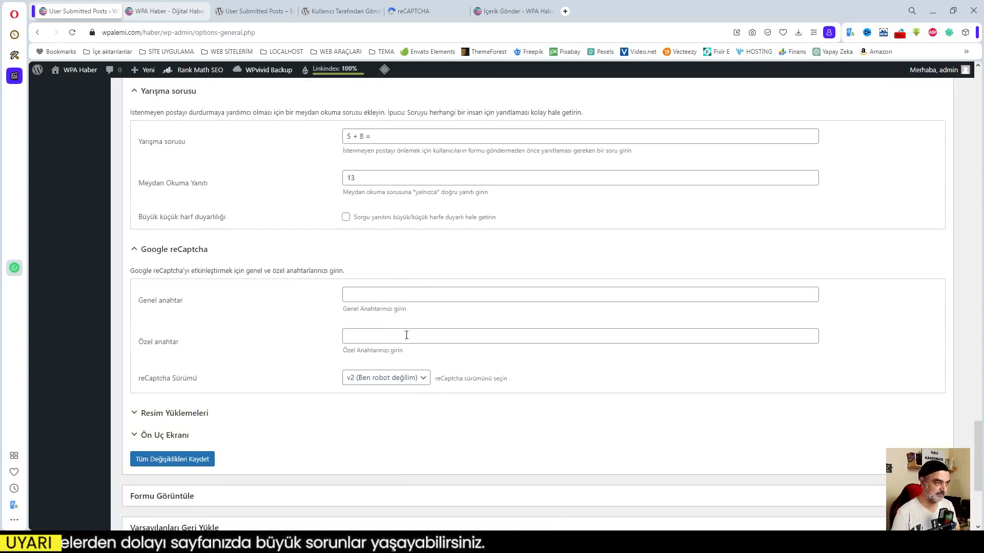
Check the registered reCAPTCHA sites in the admin console, keeping localhost selected.
click(409, 11)
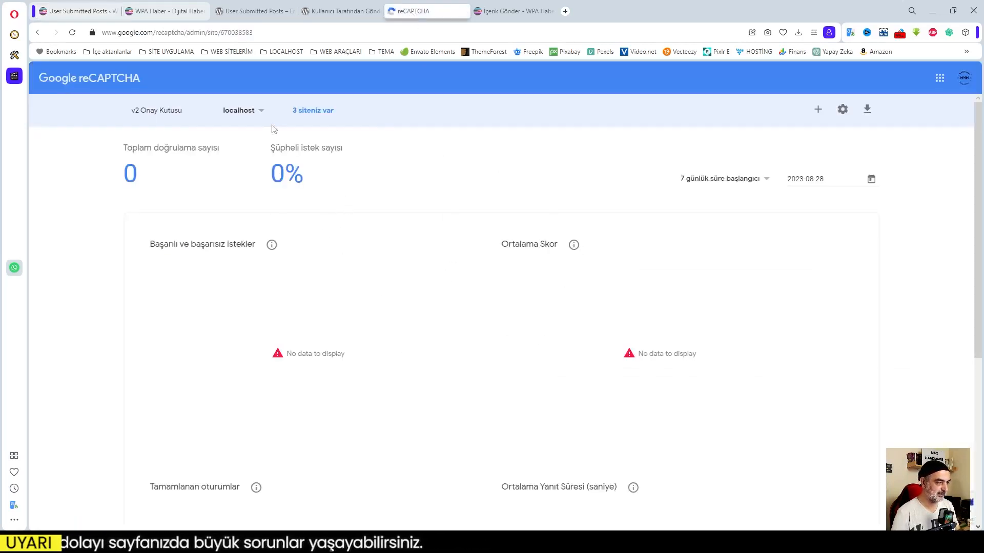
click(256, 110)
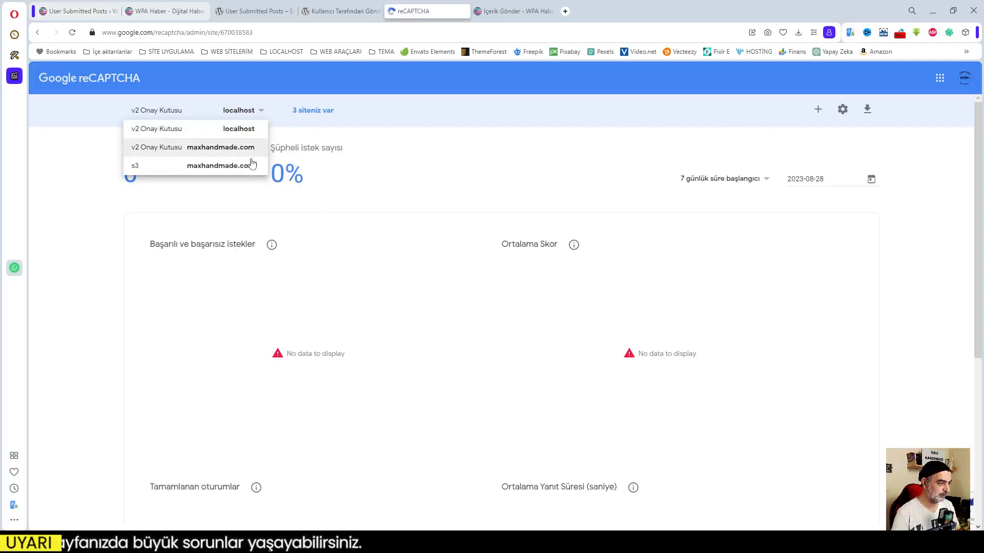
click(251, 110)
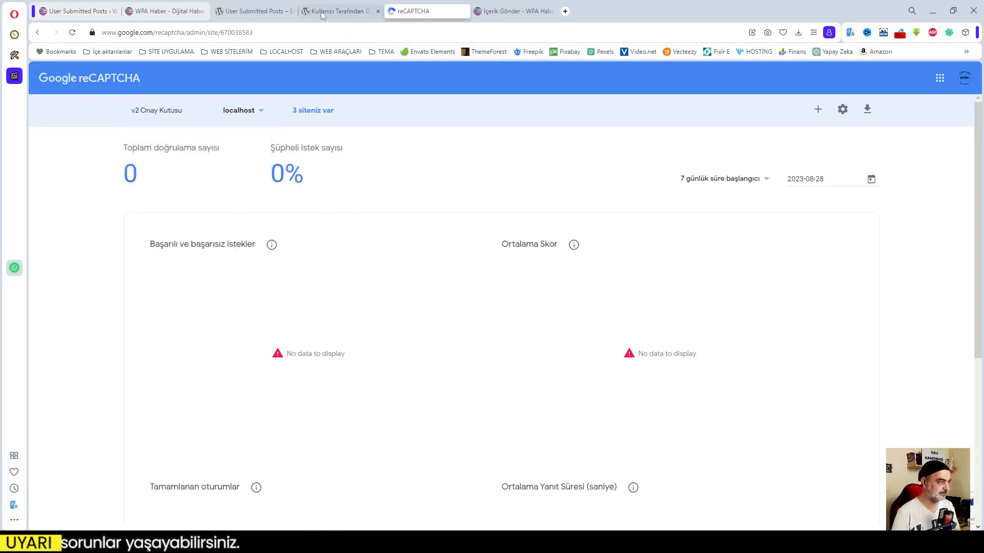
Back in the plugin settings, expand the Resim Yüklemeleri image upload section.
click(72, 14)
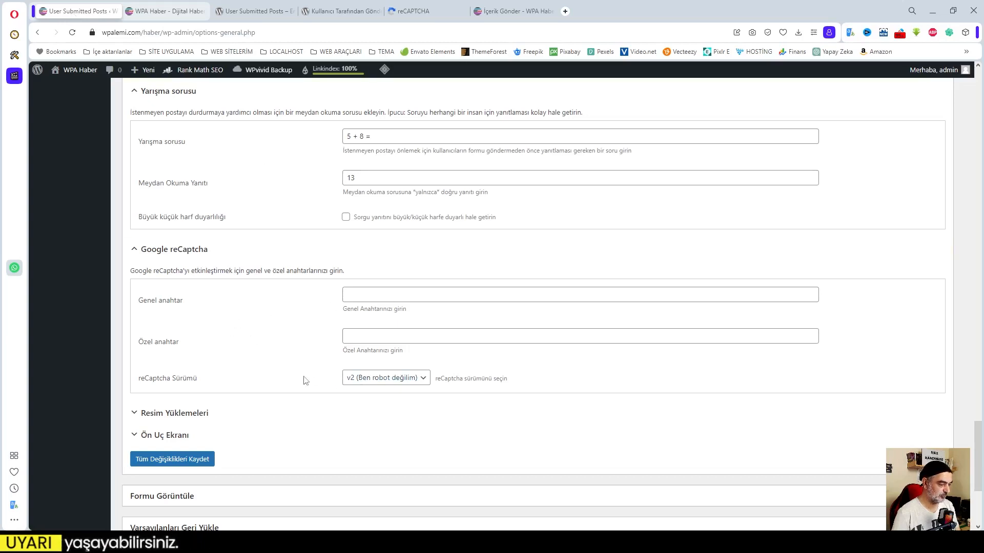
scroll(262, 361, down, 1)
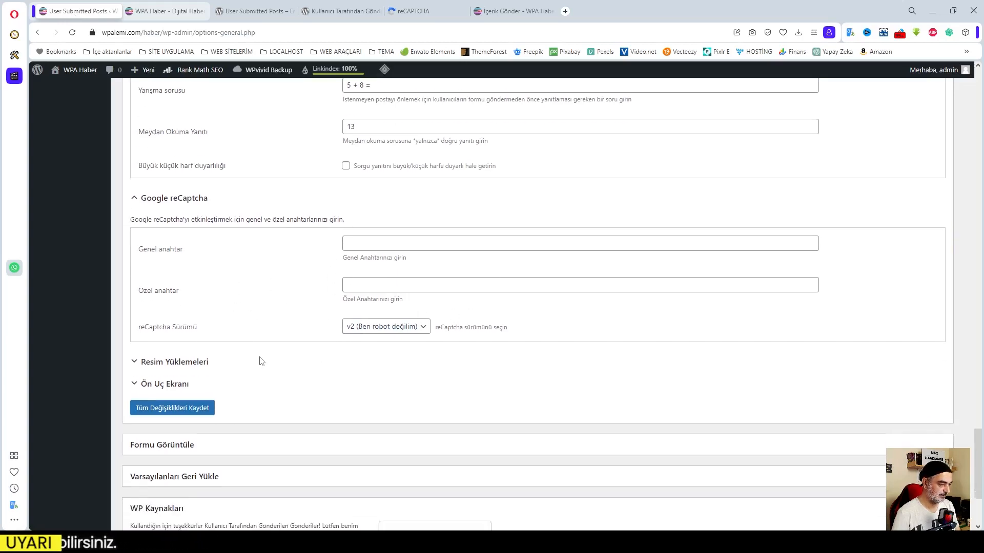
click(172, 362)
scroll(400, 386, down, 2)
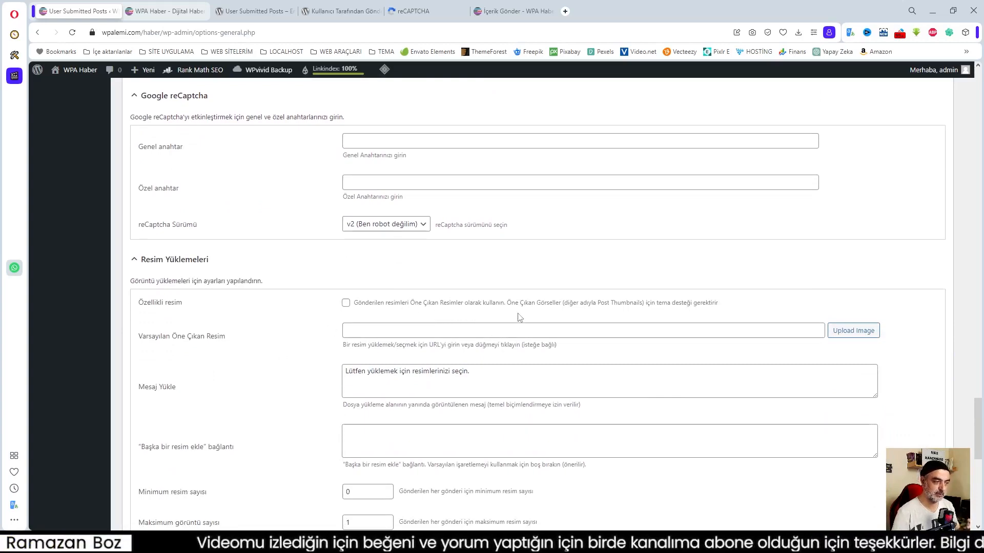
Look over the front-end submission form page and its Yazılarım list.
click(513, 11)
scroll(590, 268, down, 8)
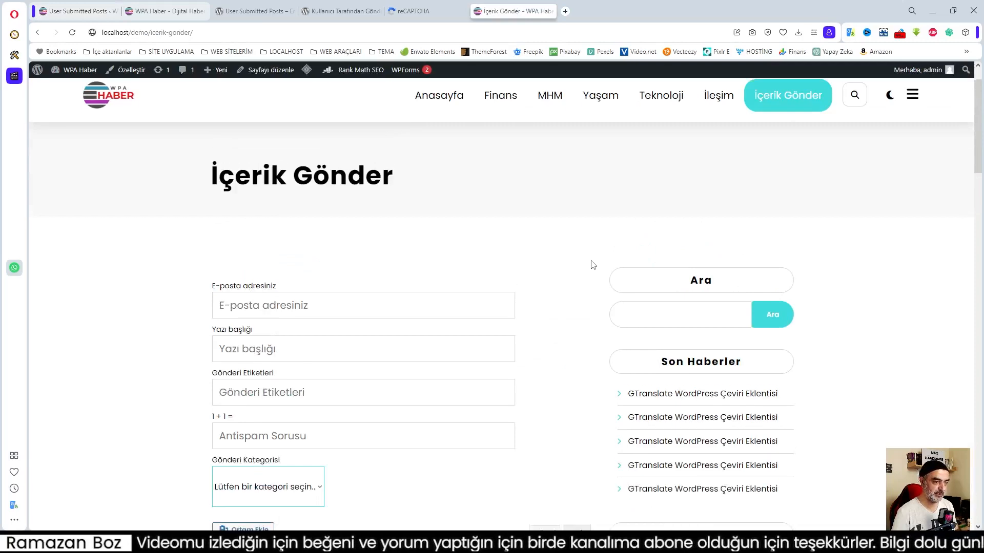
scroll(592, 265, up, 3)
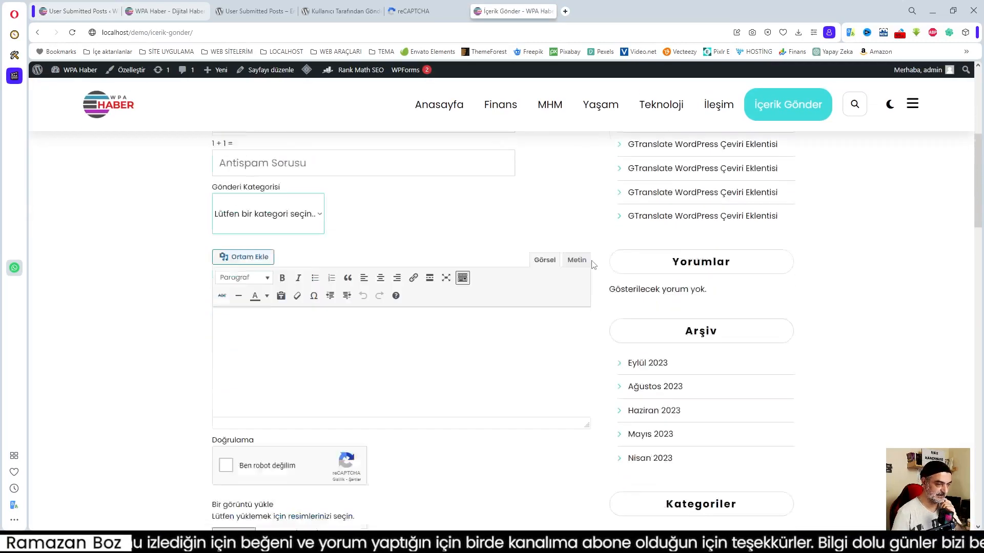
scroll(589, 269, down, 11)
Open and read through the submitted Internal Link Juicer post, then return to settings.
click(510, 510)
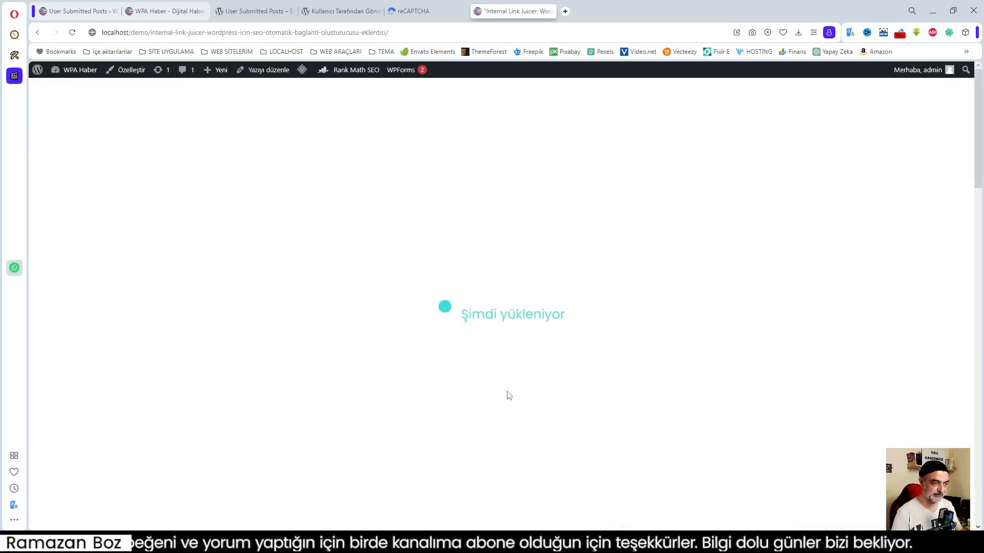
scroll(499, 324, down, 4)
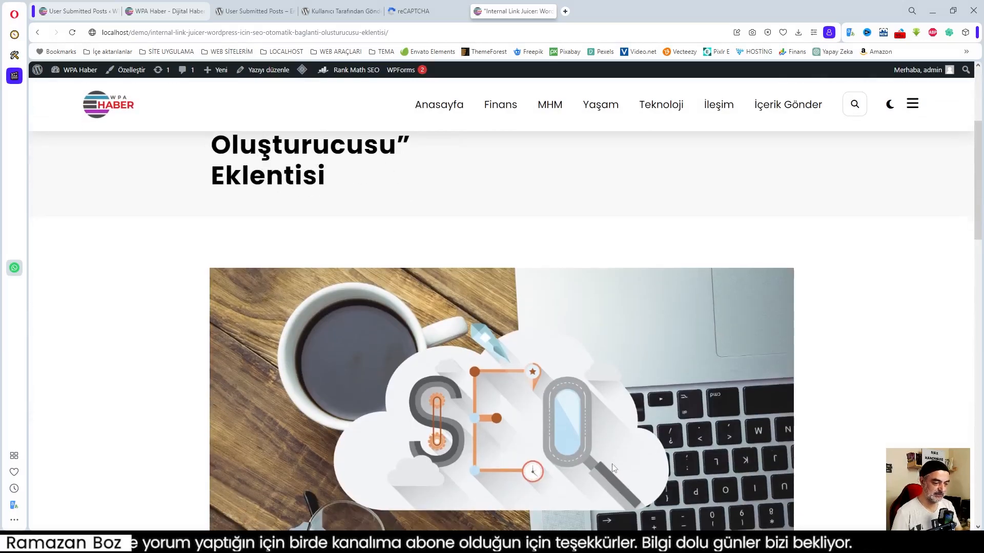
scroll(629, 321, down, 4)
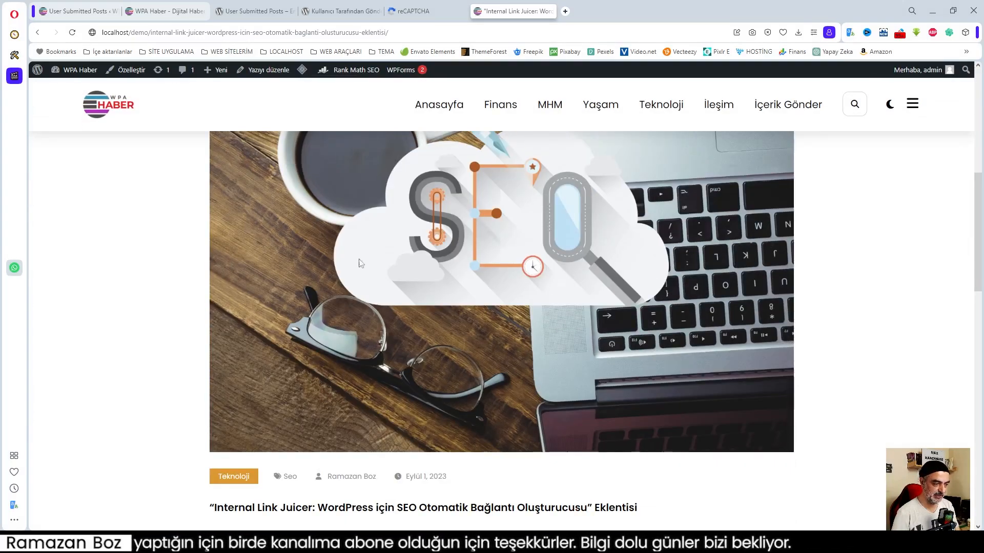
scroll(354, 323, down, 3)
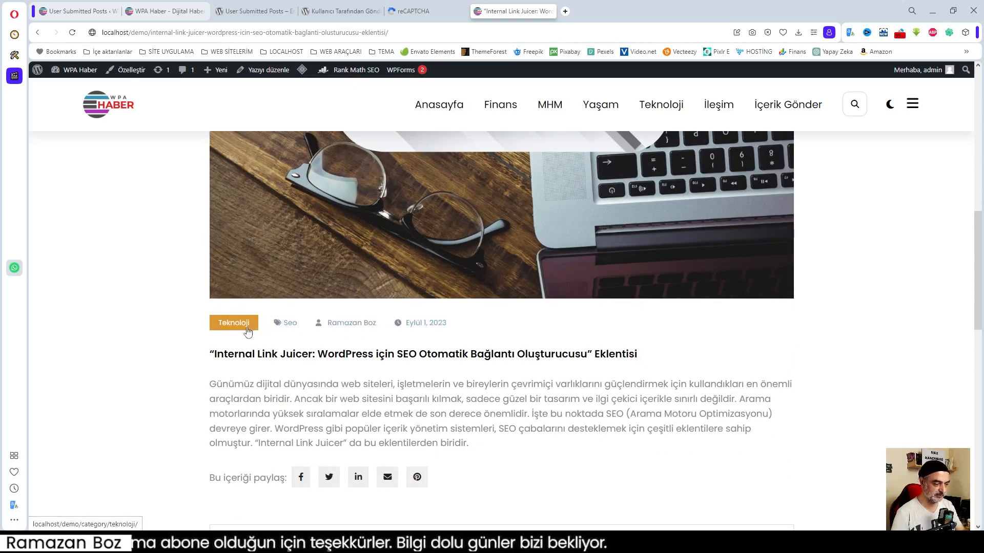
scroll(590, 425, down, 4)
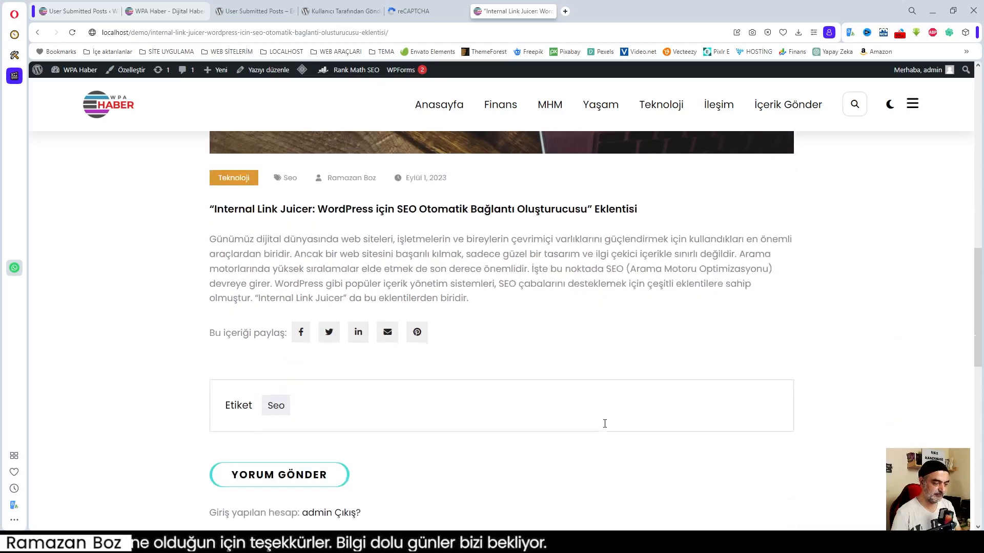
scroll(605, 424, up, 4)
scroll(599, 417, down, 3)
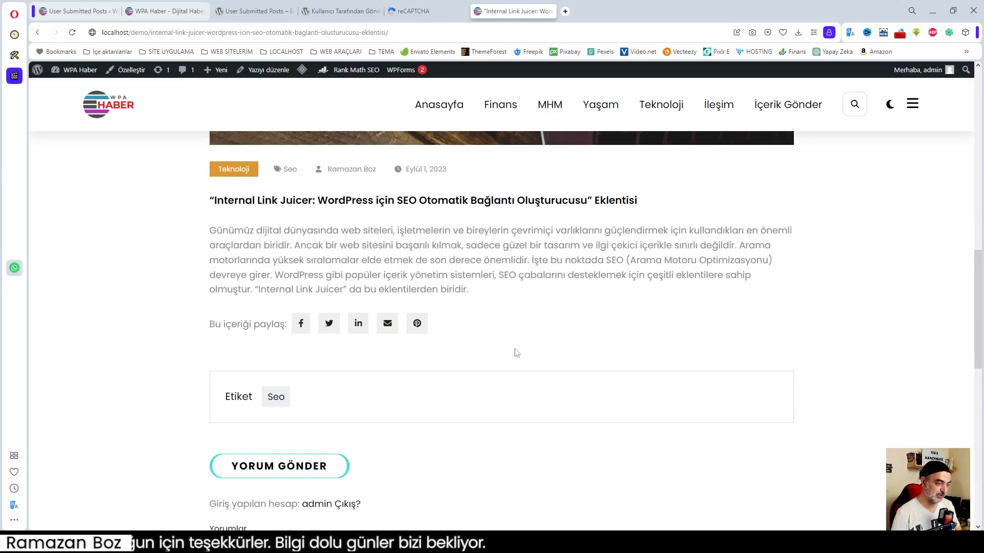
click(69, 11)
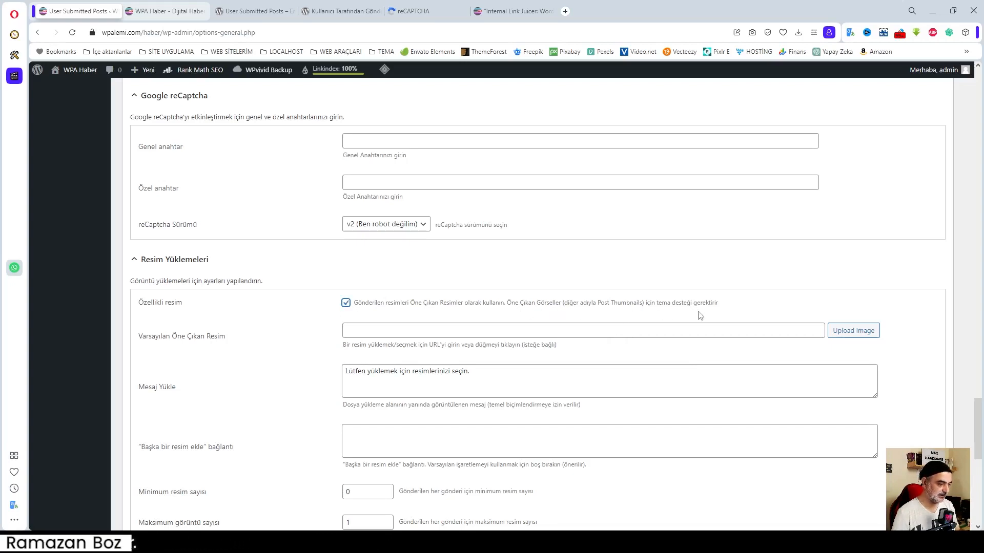
click(555, 377)
scroll(555, 378, down, 2)
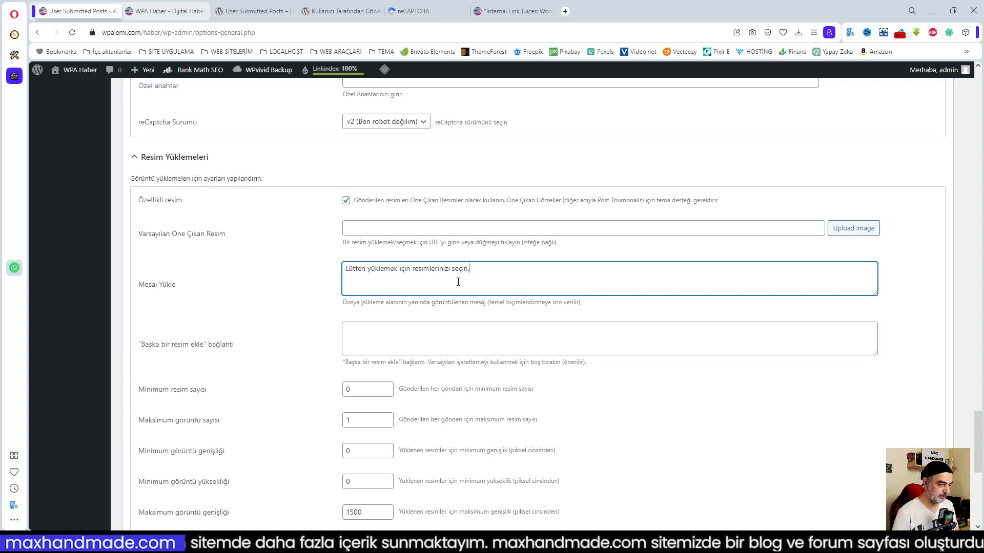
click(474, 318)
scroll(474, 319, down, 3)
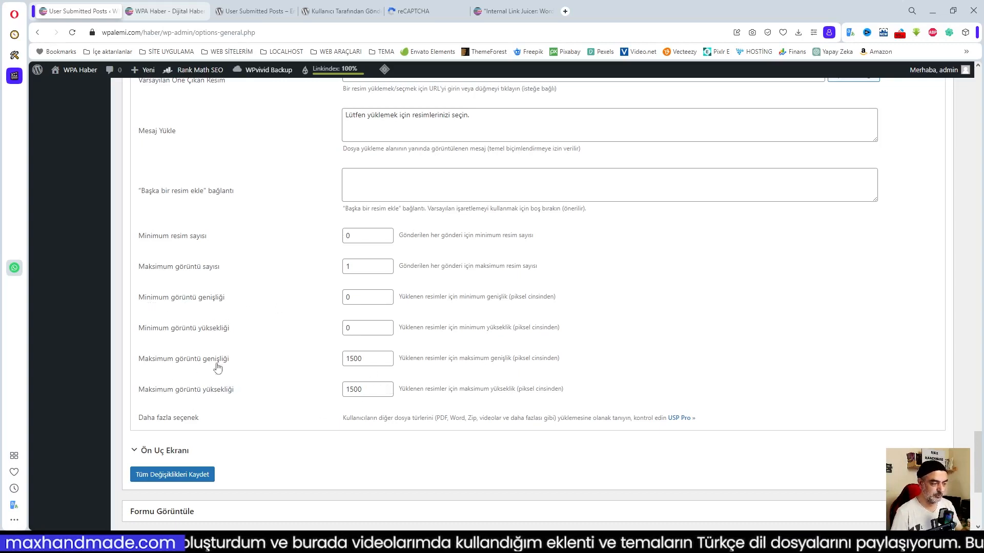
click(362, 357)
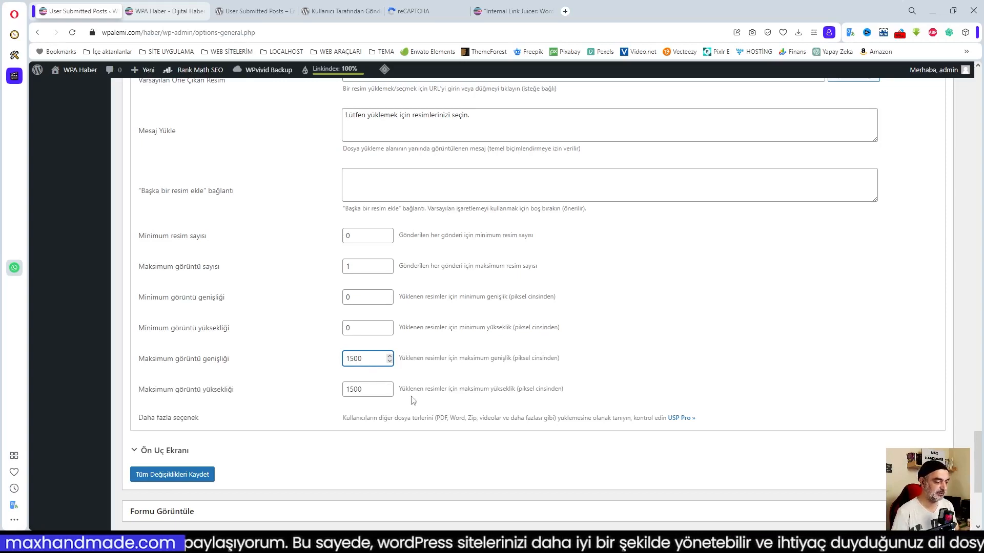
scroll(388, 398, down, 1)
scroll(388, 398, down, 2)
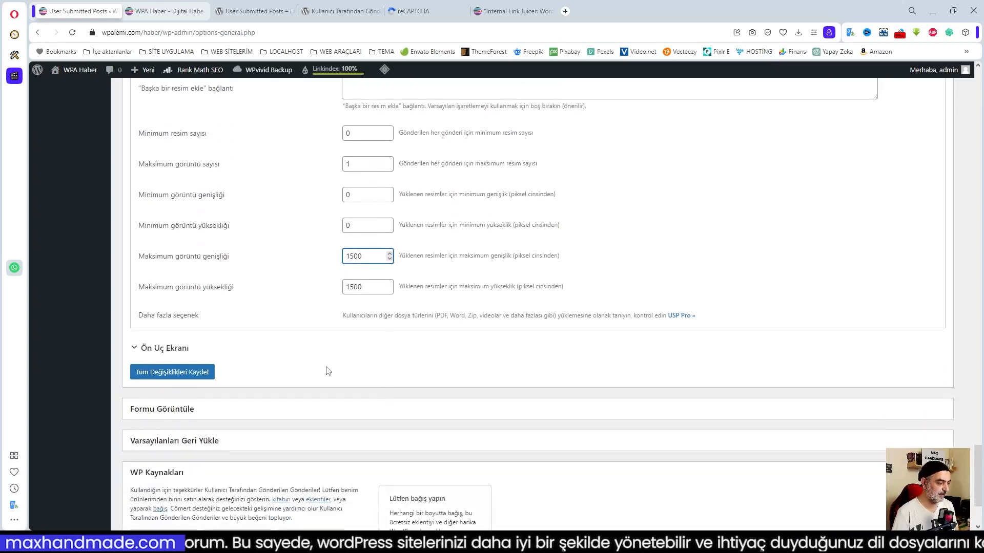
Expand the Ön Uç Ekranı display settings and compare them with the live form.
click(156, 348)
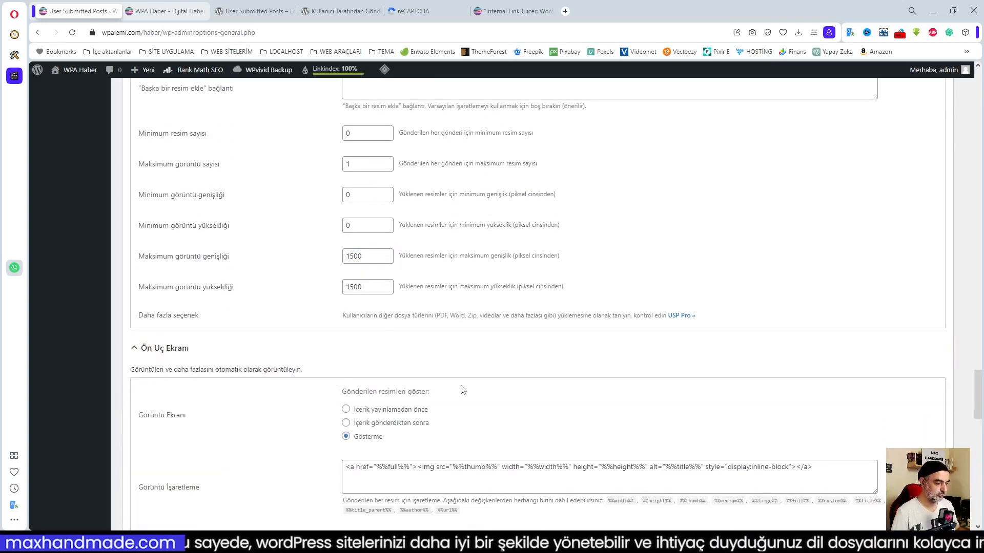
scroll(462, 390, down, 3)
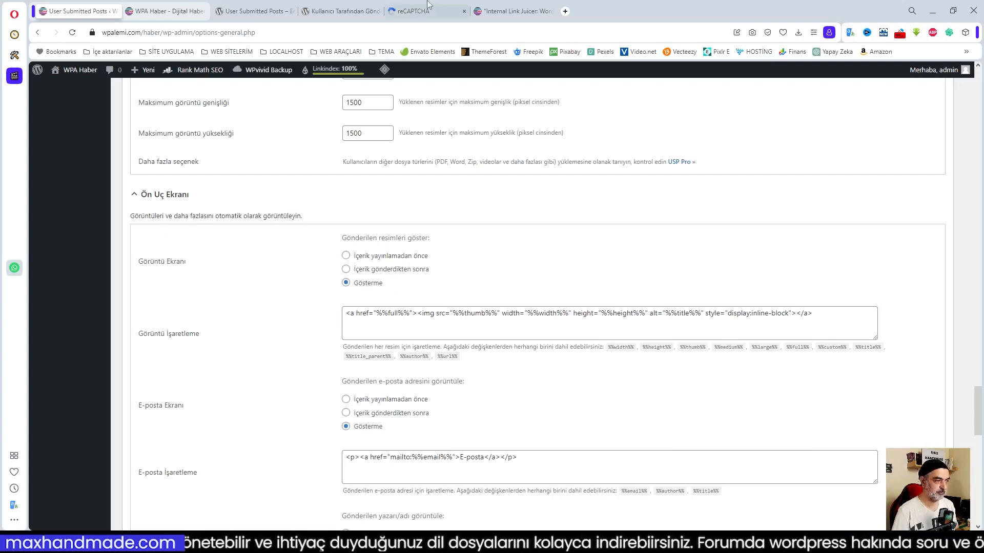
click(527, 15)
scroll(671, 353, down, 7)
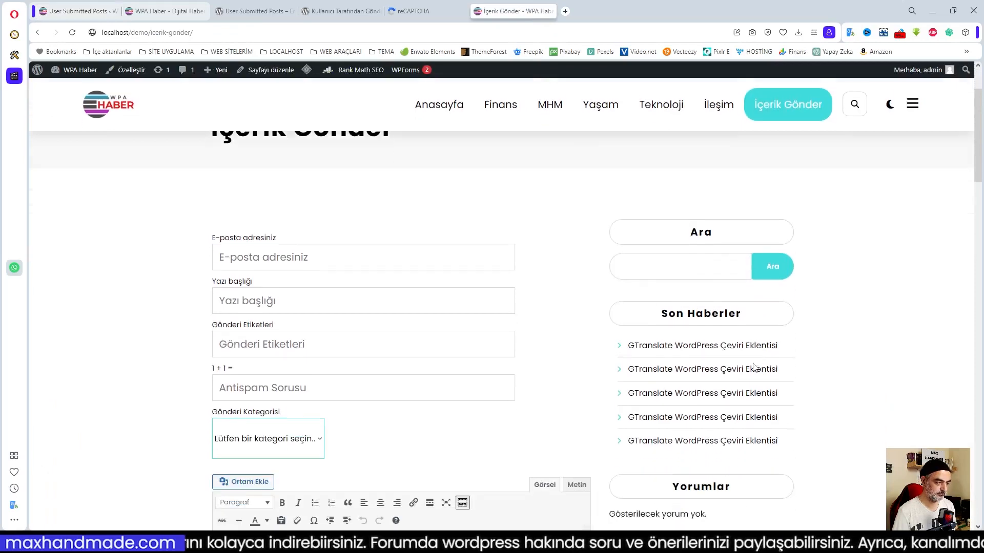
scroll(671, 353, down, 2)
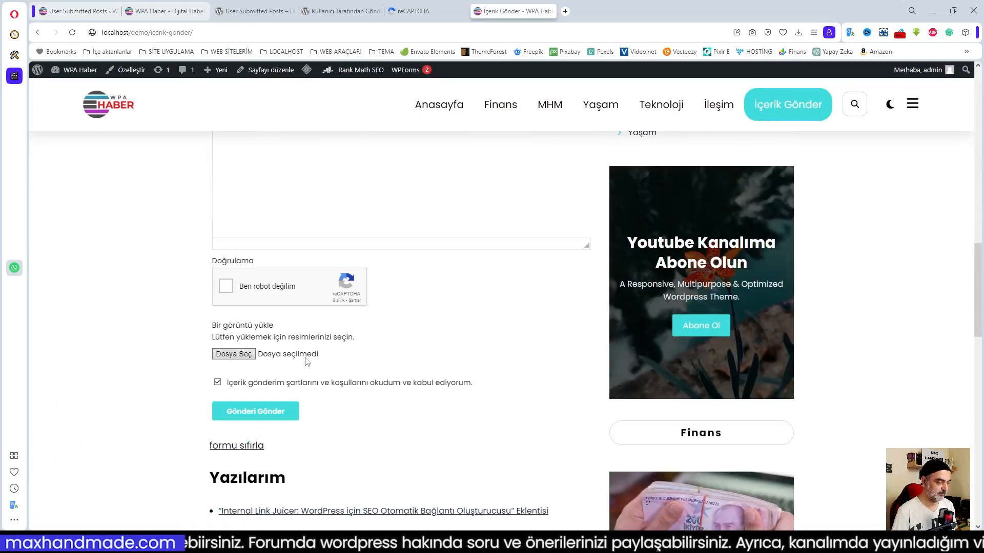
click(78, 11)
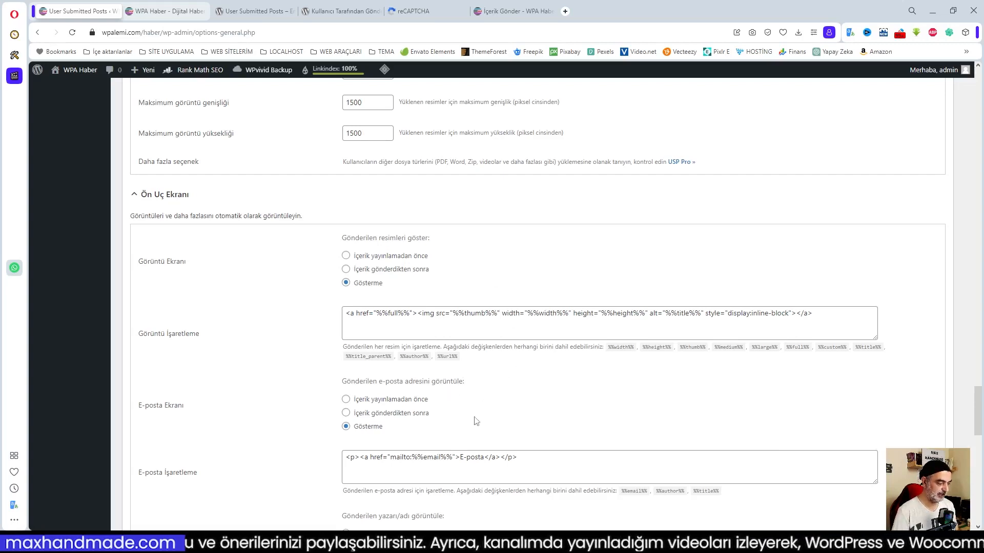
Save all plugin settings with Tüm Değişiklikleri Kaydet at the bottom of the page.
scroll(517, 421, down, 2)
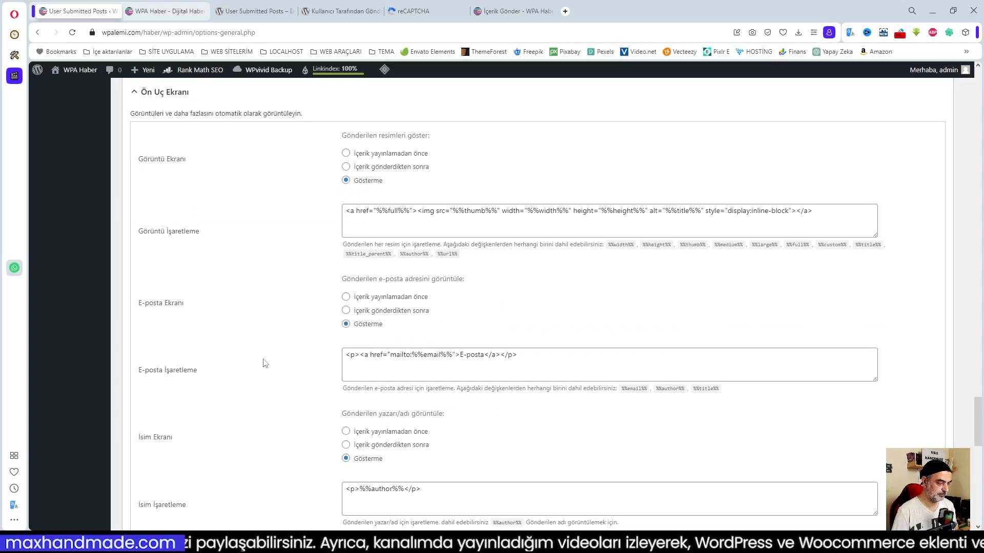
scroll(441, 370, down, 3)
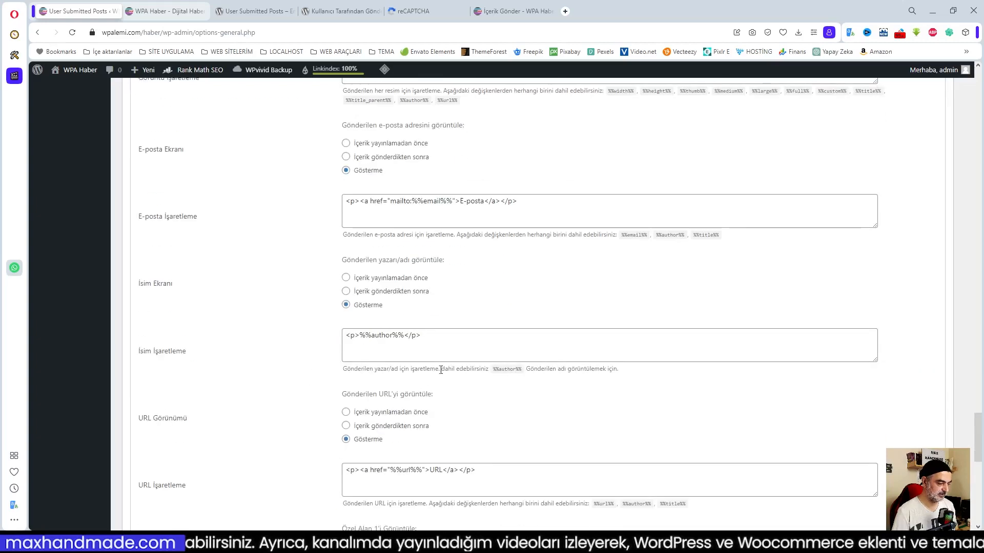
scroll(431, 425, down, 3)
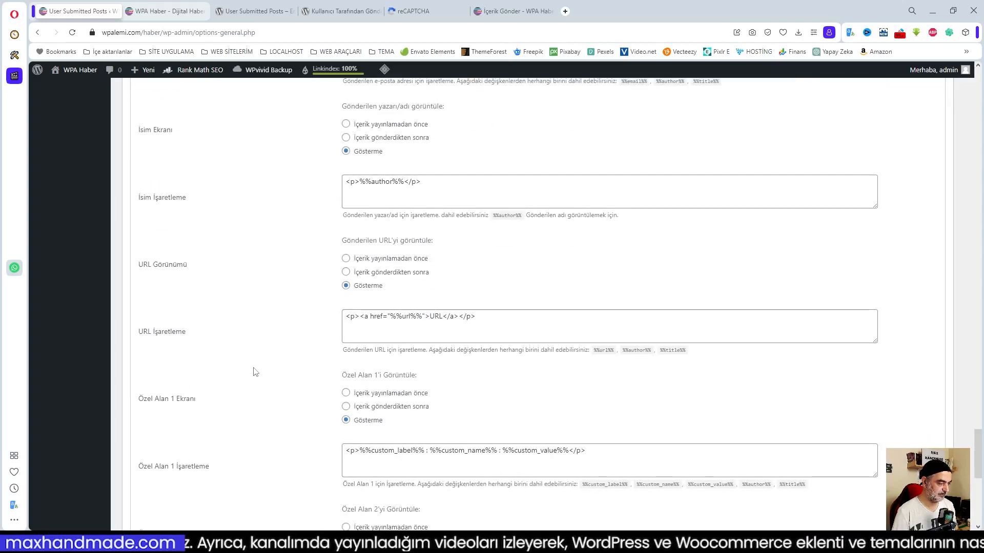
scroll(446, 385, down, 2)
scroll(447, 388, down, 2)
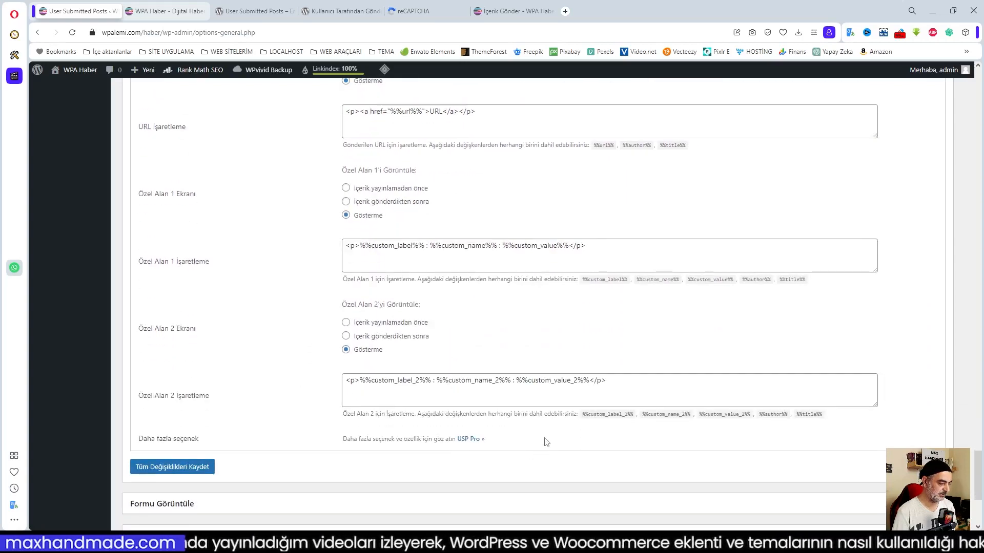
scroll(542, 441, down, 2)
click(162, 369)
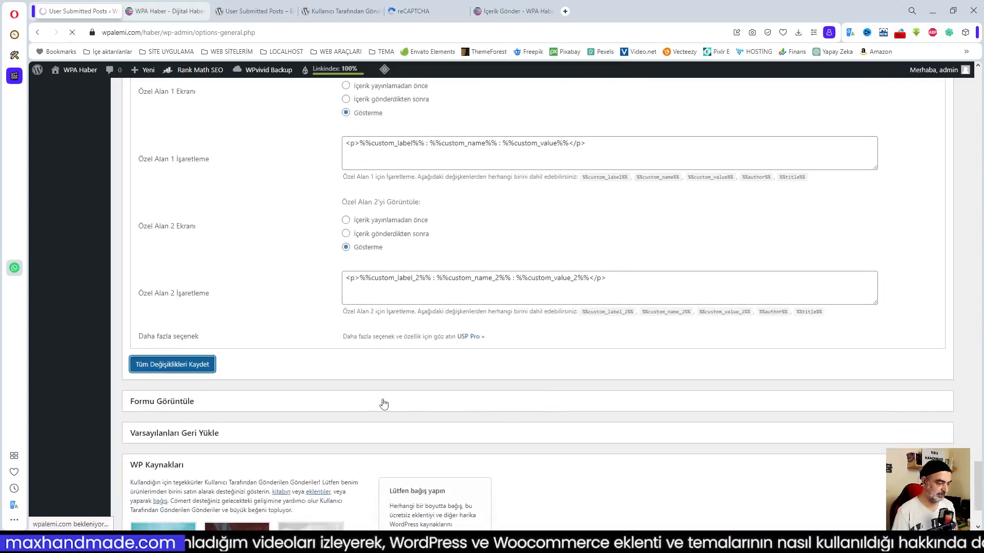
Open the Formu Görüntüle reference and view the [user-submitted-posts] shortcode details.
scroll(333, 398, down, 3)
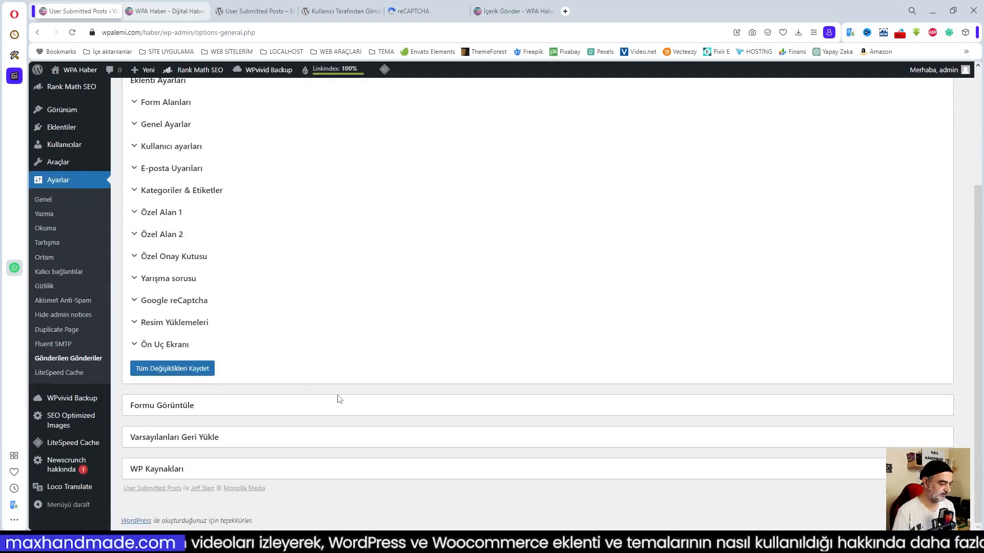
click(143, 412)
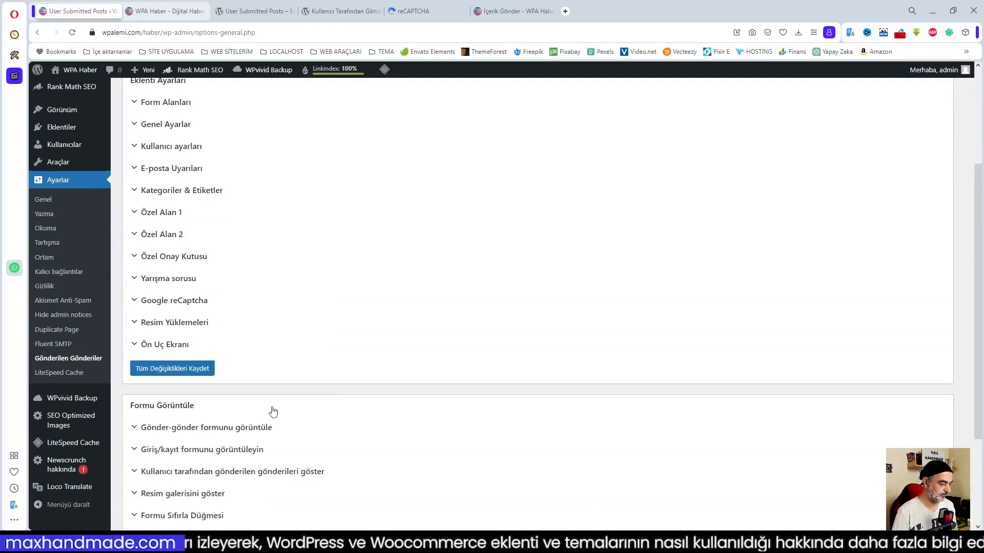
scroll(272, 410, down, 3)
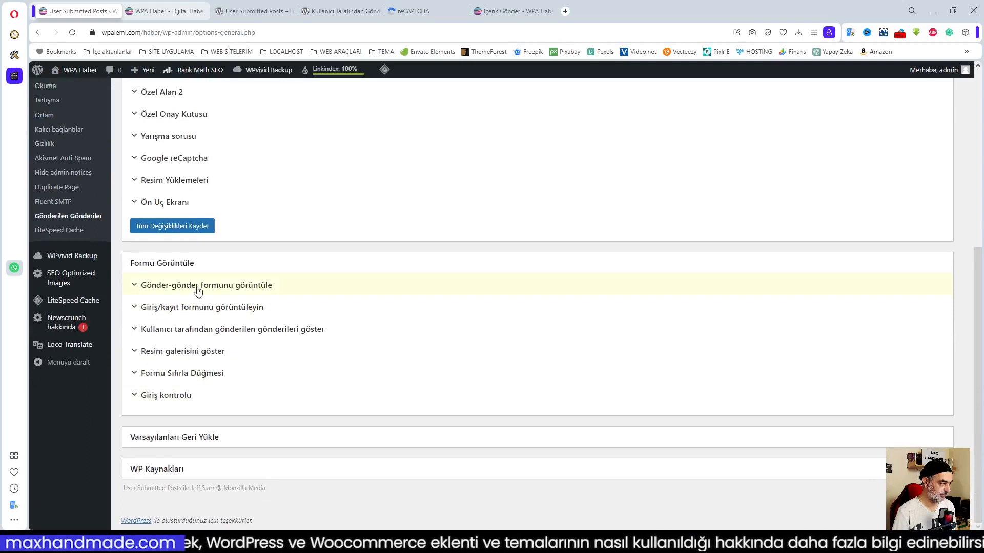
click(199, 285)
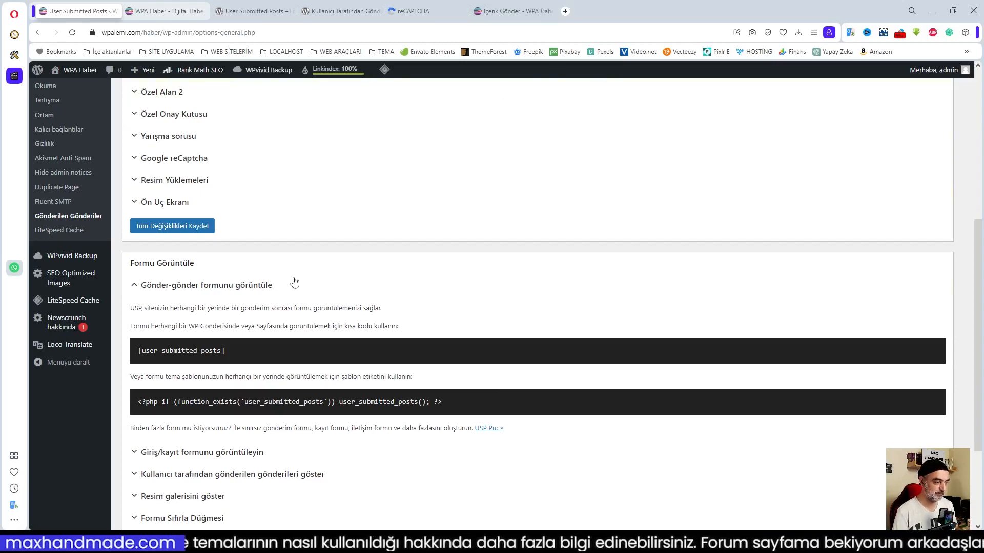
drag(137, 350, 256, 350)
click(256, 351)
scroll(430, 401, down, 3)
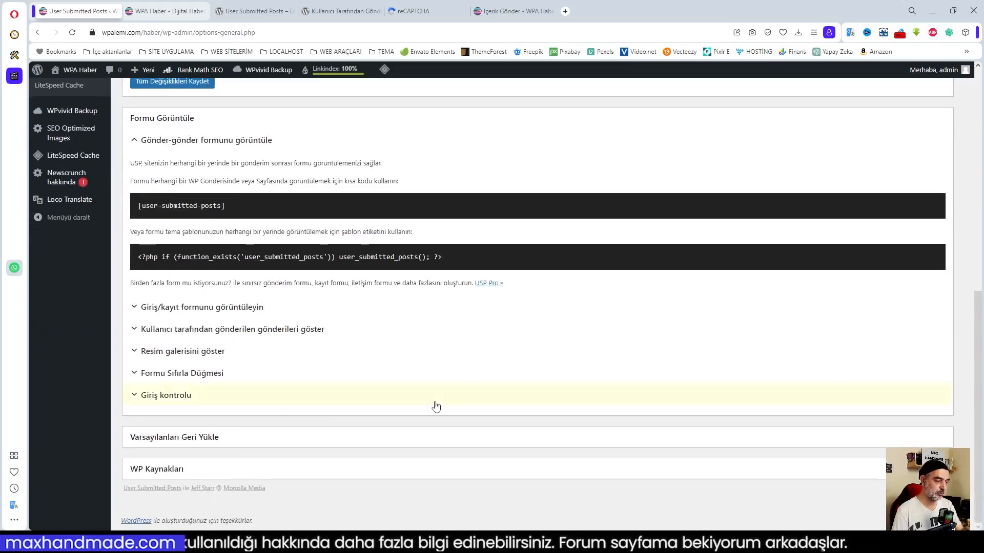
Show the login/registration form shortcode and the [usp_display_posts] submitted-posts shortcode.
click(234, 308)
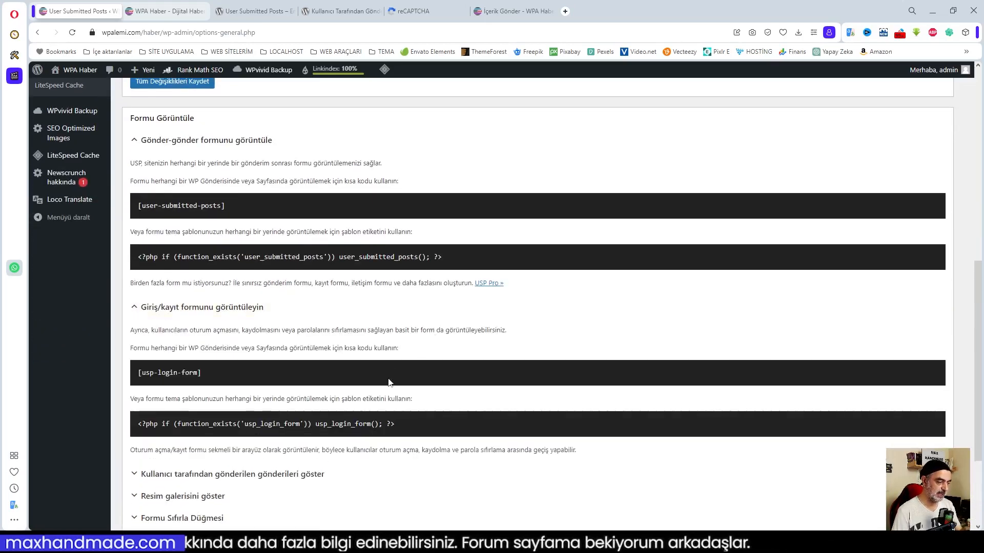
scroll(269, 361, down, 2)
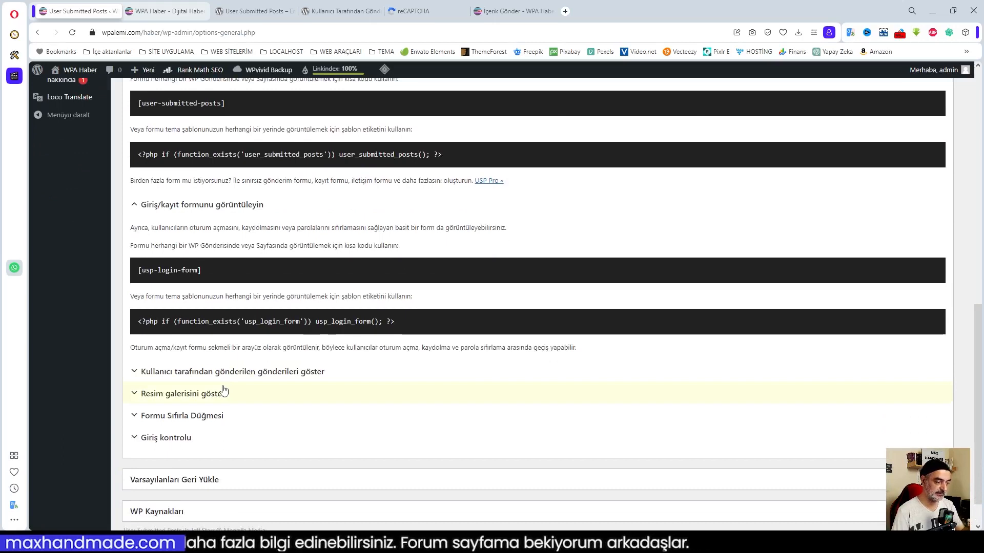
click(206, 368)
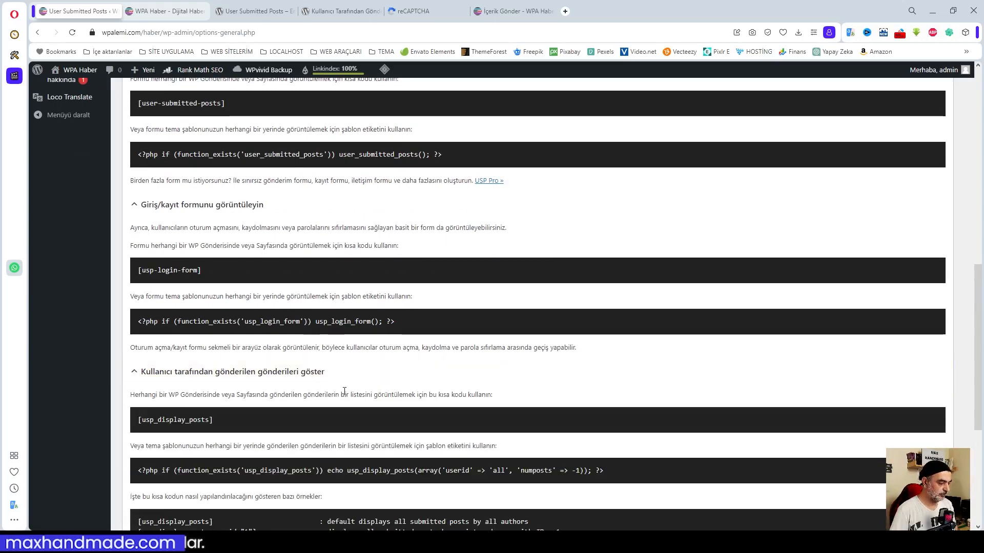
scroll(332, 375, down, 3)
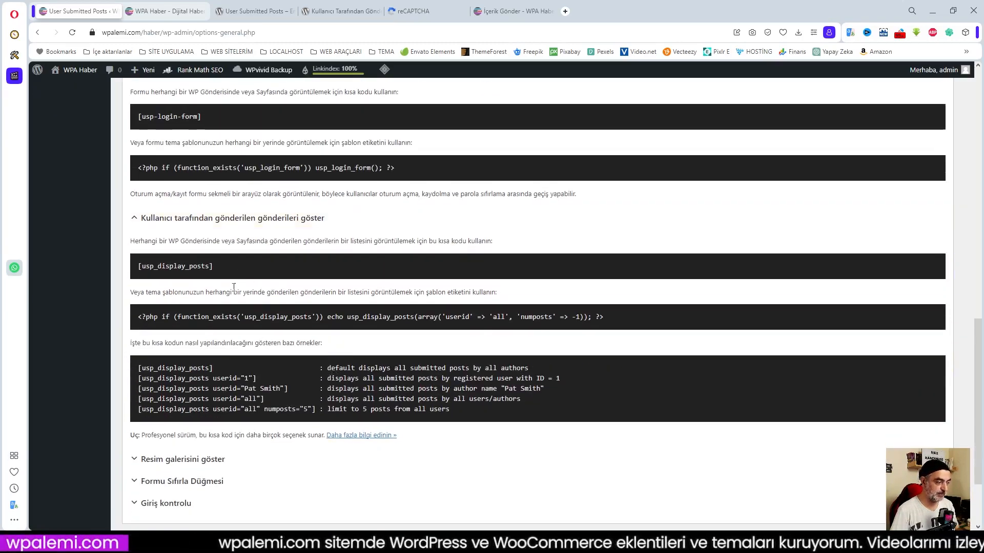
After glancing at the live form, expand and collapse the image gallery shortcode details.
click(508, 4)
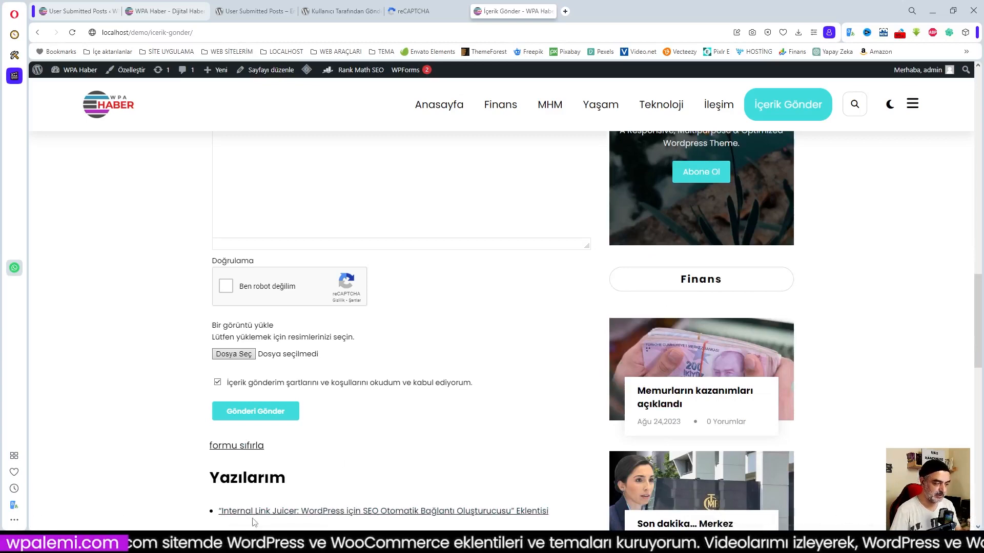
click(85, 11)
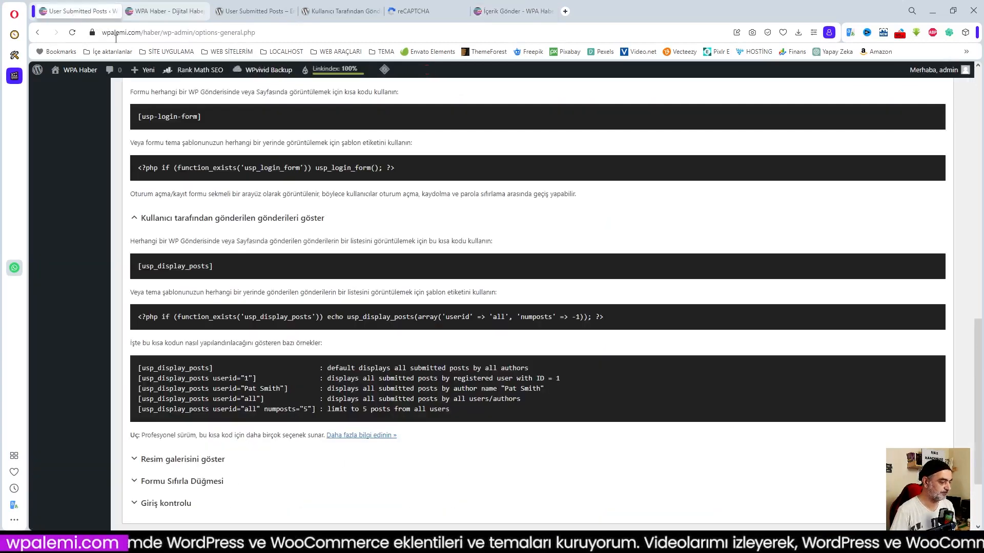
scroll(452, 391, down, 2)
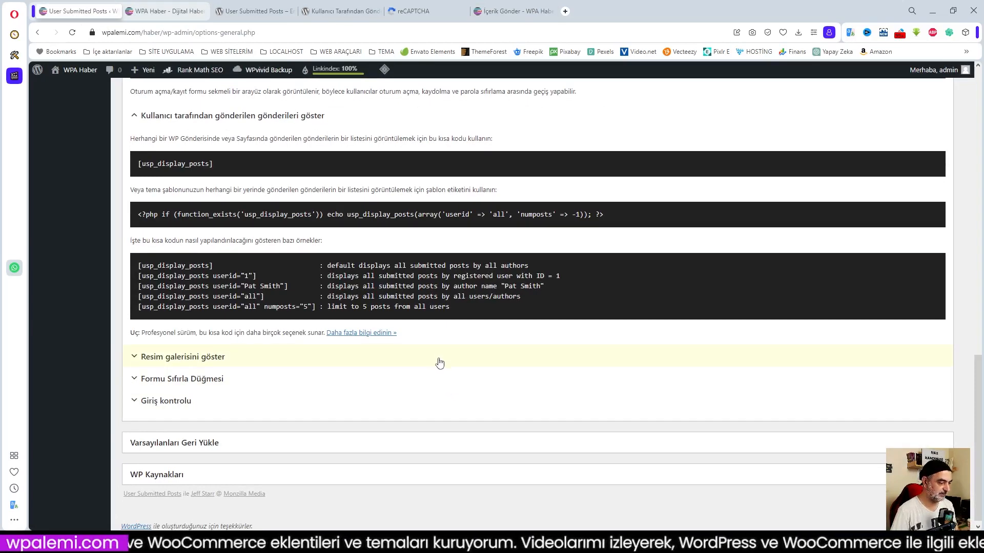
click(171, 357)
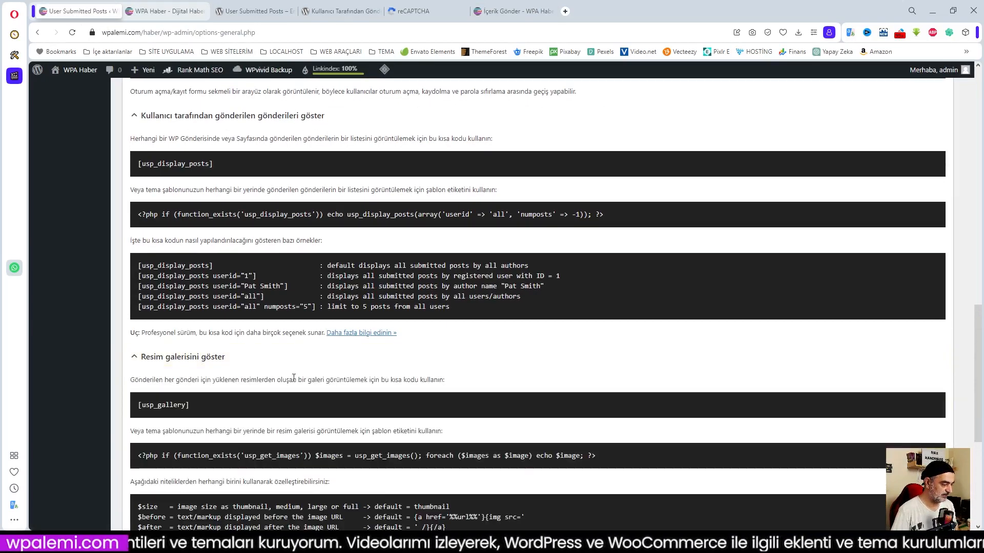
scroll(294, 378, down, 3)
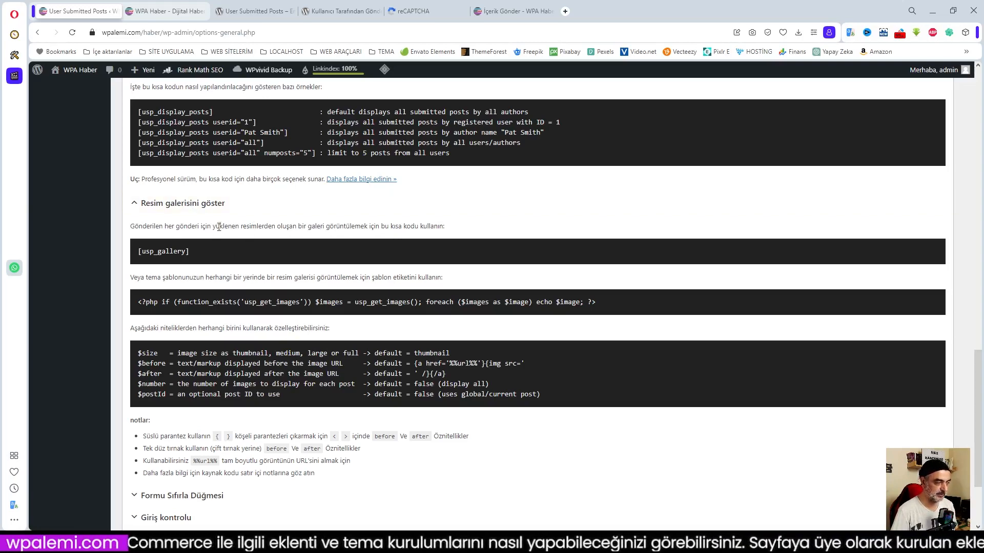
click(180, 203)
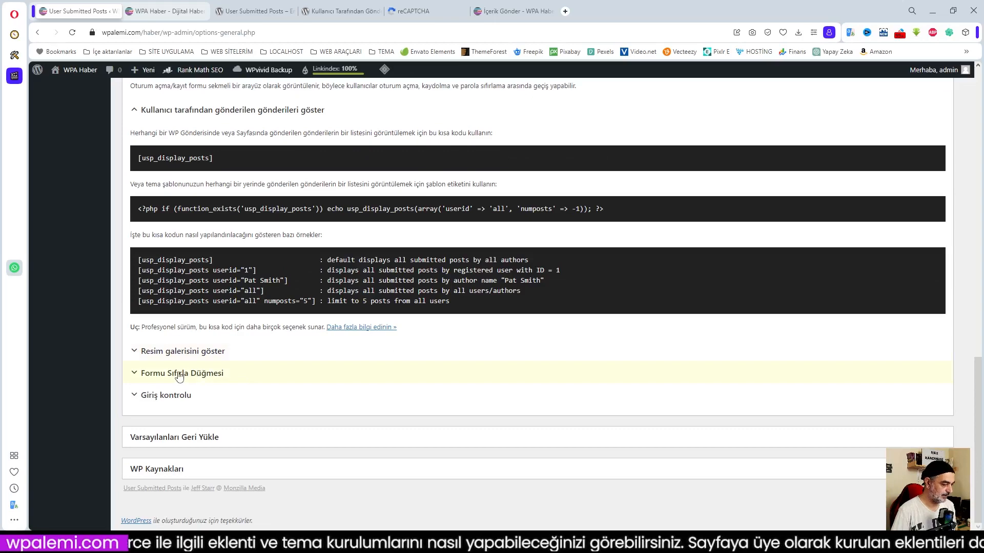
Show the [usp-reset-button] shortcode help and test 'formu sıfırla' on the live İçerik Gönder page.
click(178, 377)
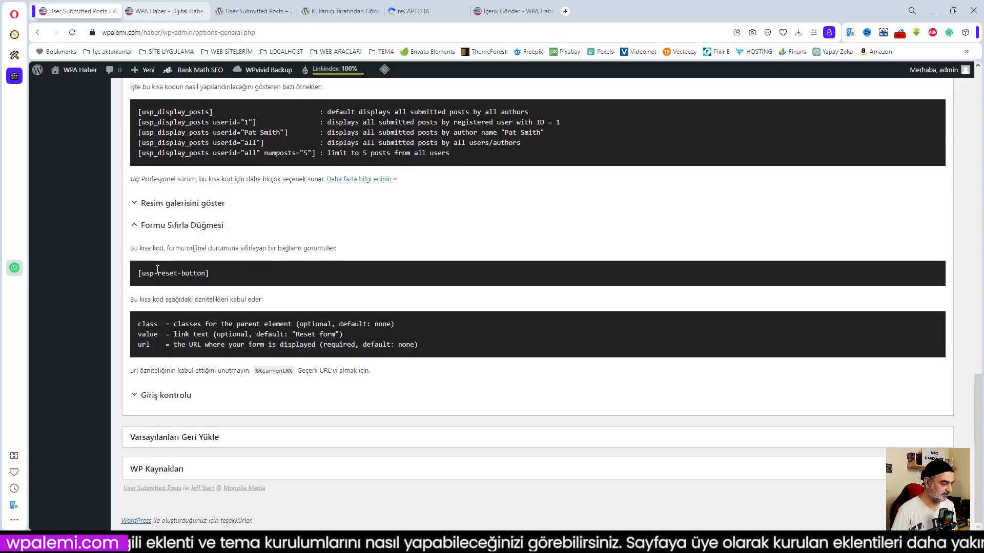
click(514, 12)
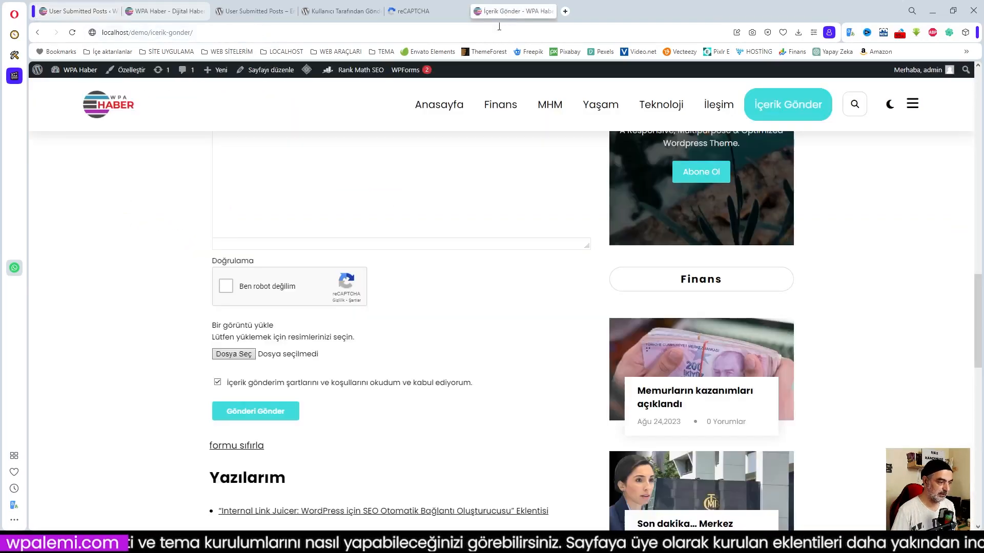
scroll(294, 291, up, 1)
scroll(295, 291, up, 4)
scroll(391, 272, down, 7)
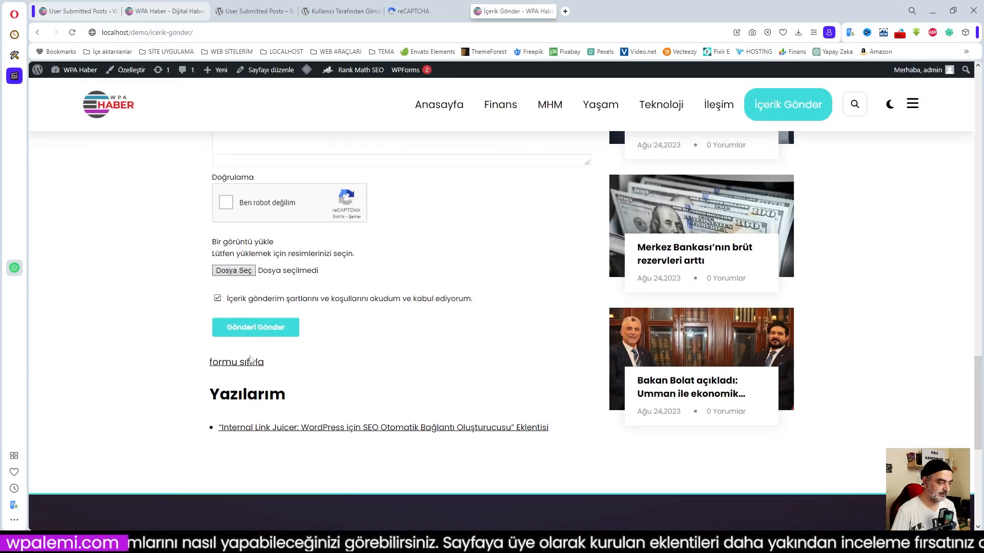
click(251, 362)
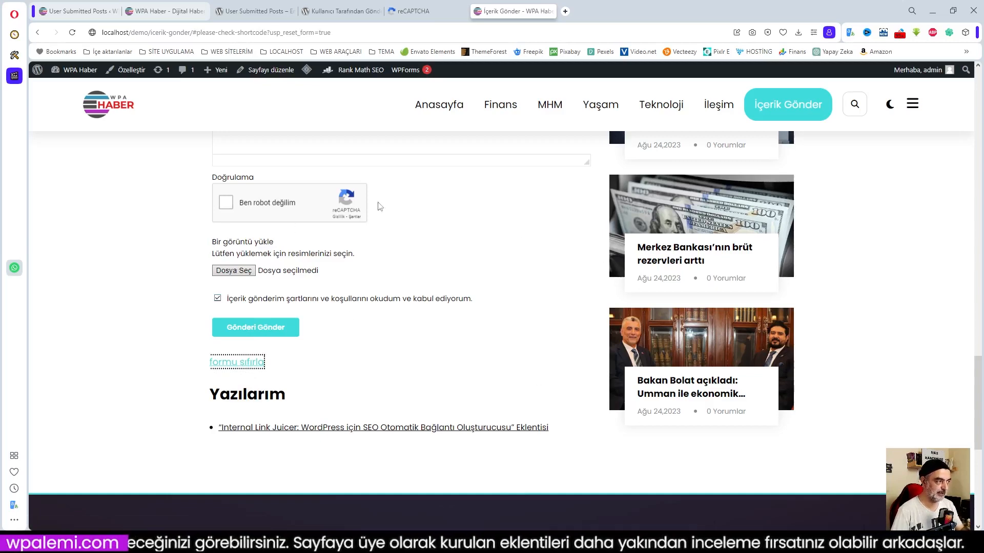
click(80, 10)
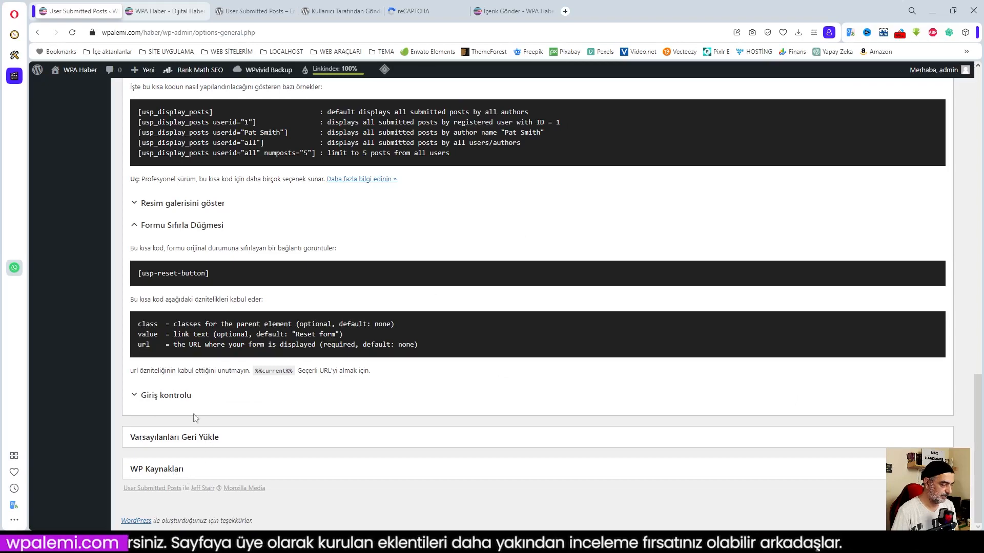
Expand Giriş kontrolu and read the [usp_access], [usp_member] and [usp_visitor] examples.
click(170, 399)
scroll(342, 382, down, 3)
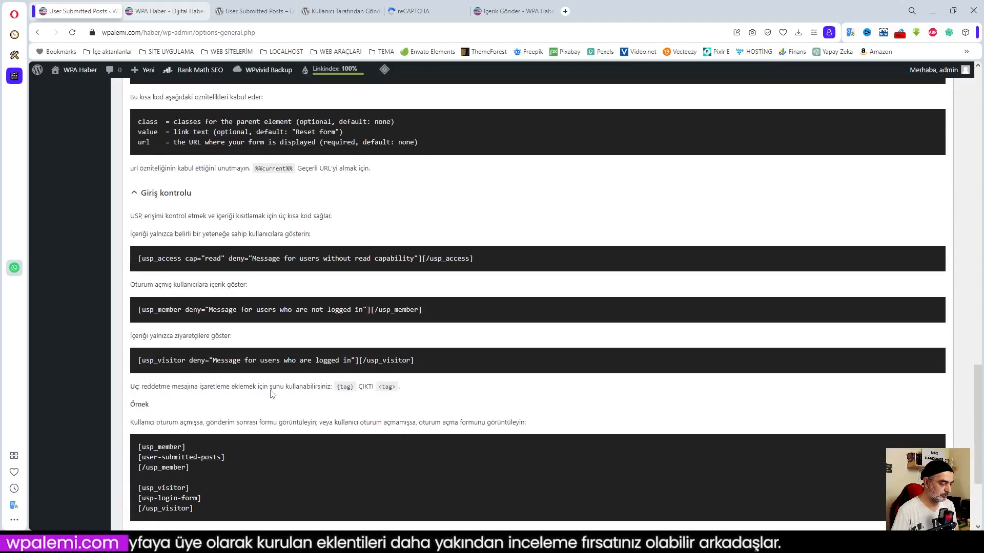
scroll(343, 382, down, 3)
scroll(341, 380, down, 1)
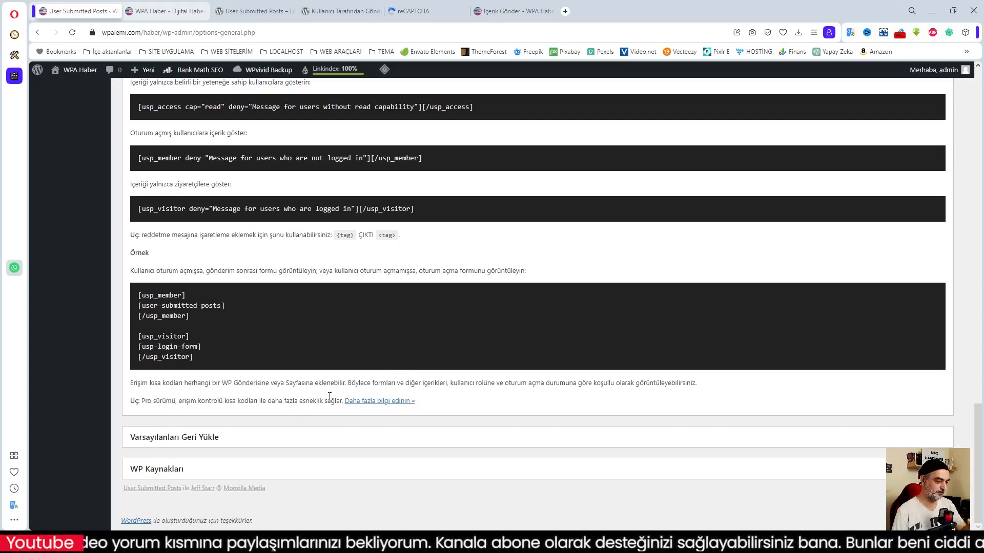
Expand the restore-defaults and resources/donation sections at the bottom of the settings.
click(173, 440)
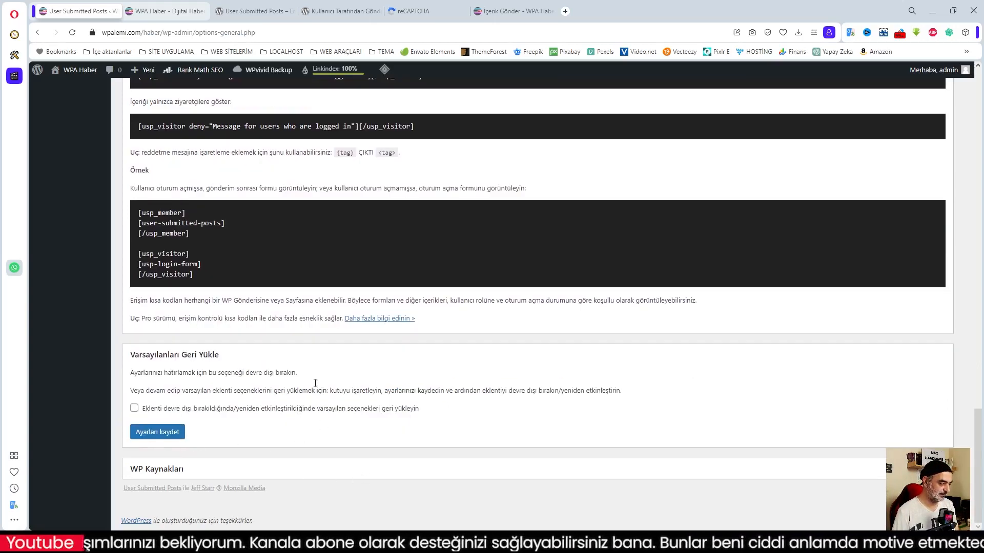
click(225, 472)
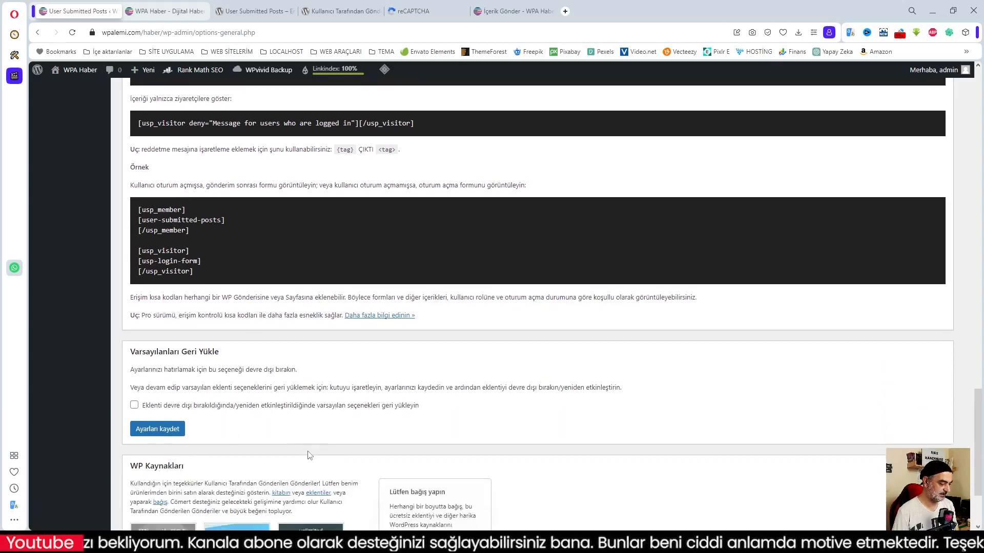
scroll(164, 435, down, 2)
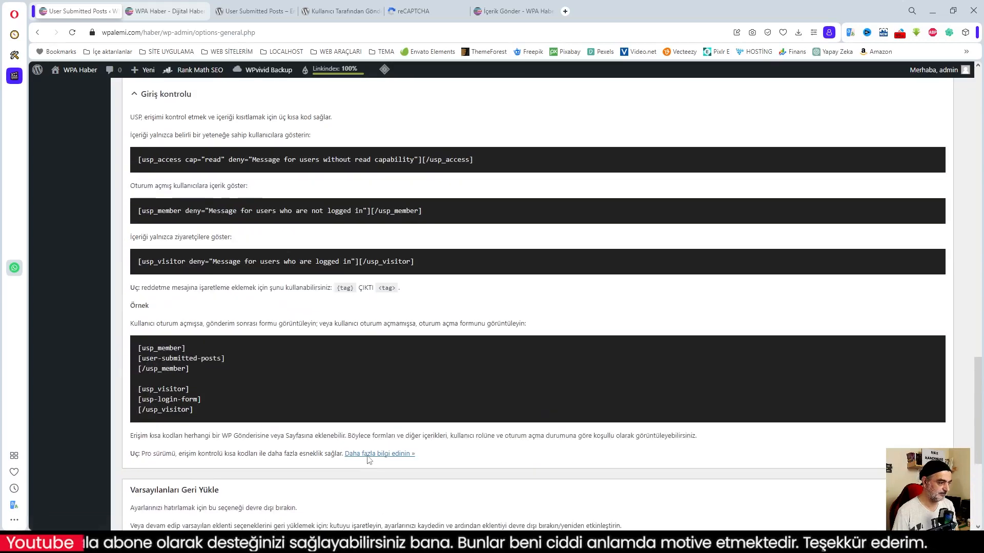
scroll(366, 459, up, 10)
scroll(368, 460, up, 15)
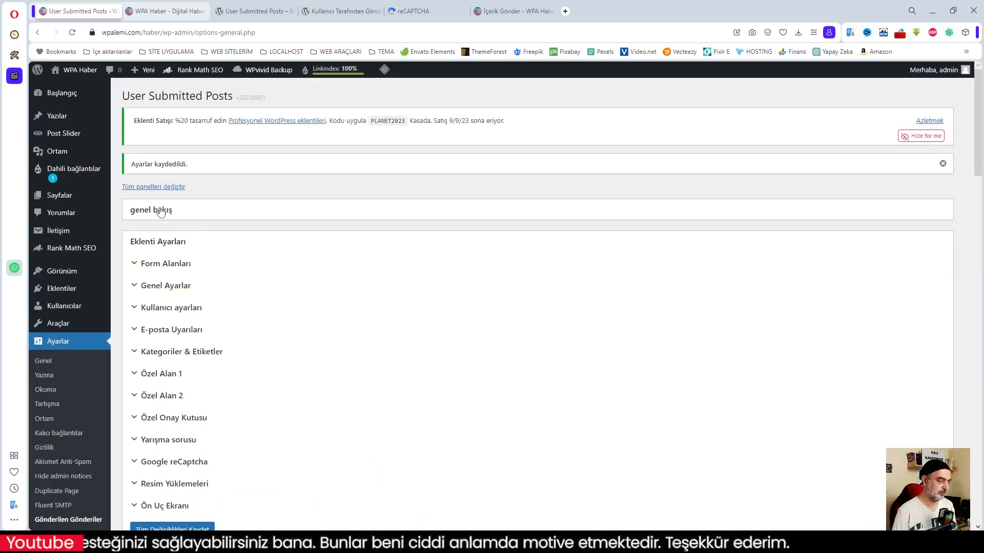
Toggle the genel bakış overview panel and scroll back to the top of the settings.
click(196, 209)
click(163, 210)
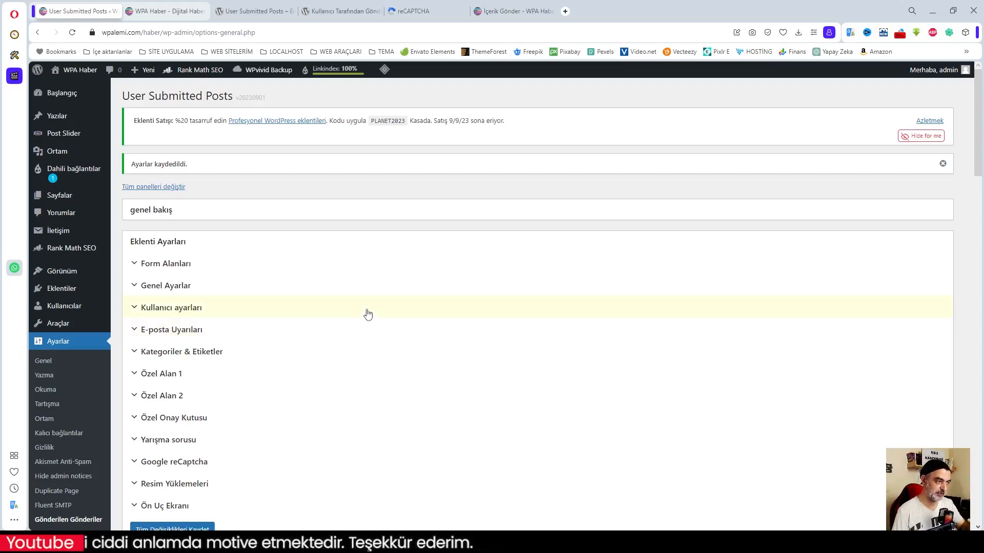
scroll(333, 354, down, 10)
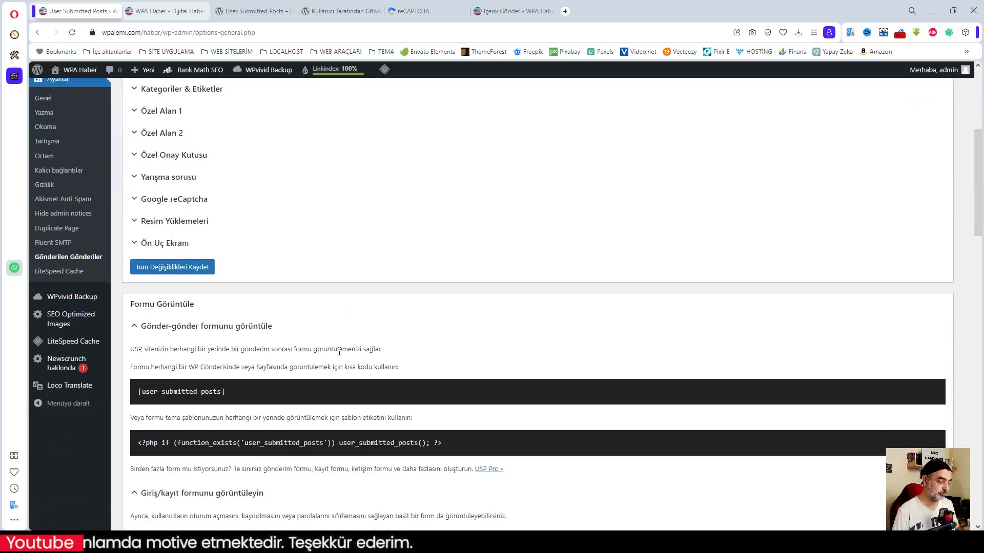
scroll(340, 352, up, 4)
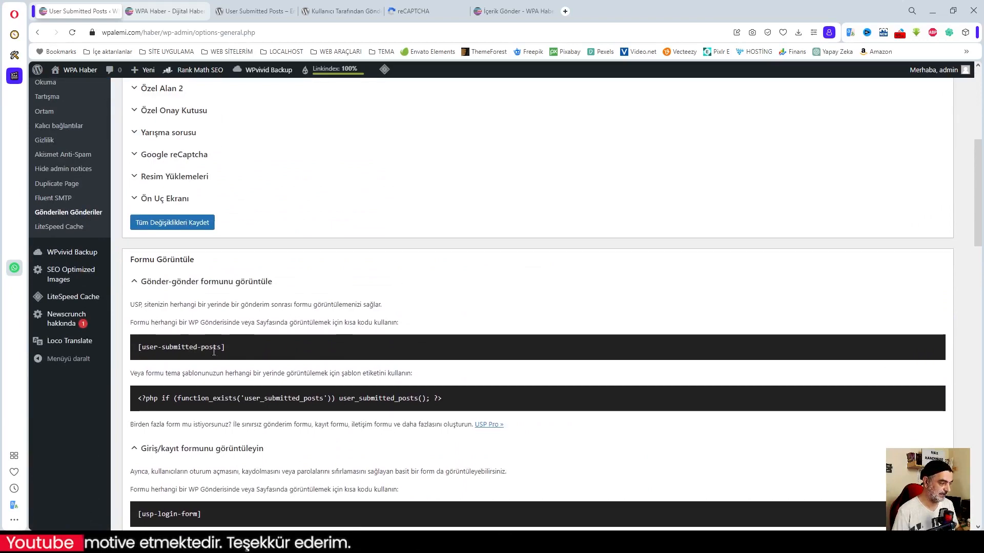
scroll(307, 350, up, 3)
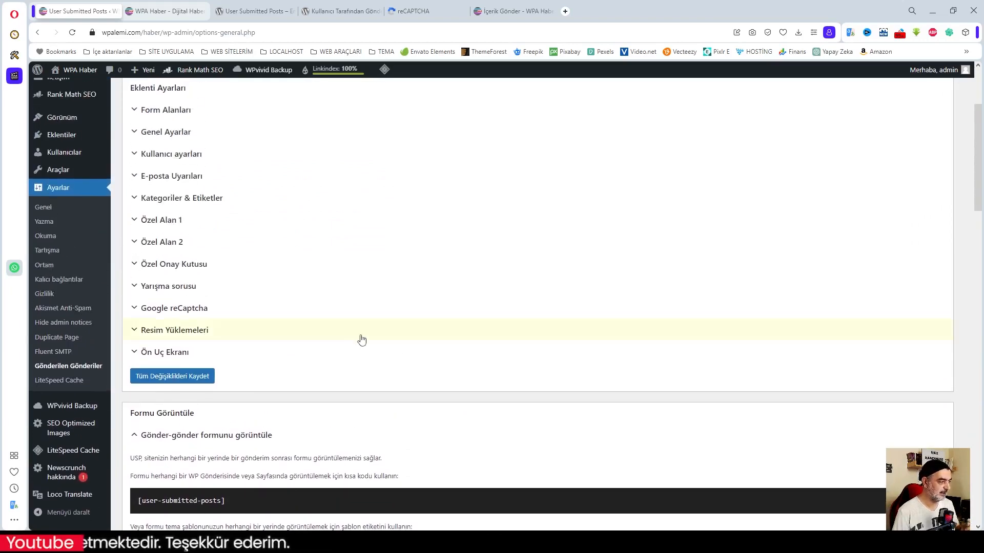
scroll(361, 340, up, 3)
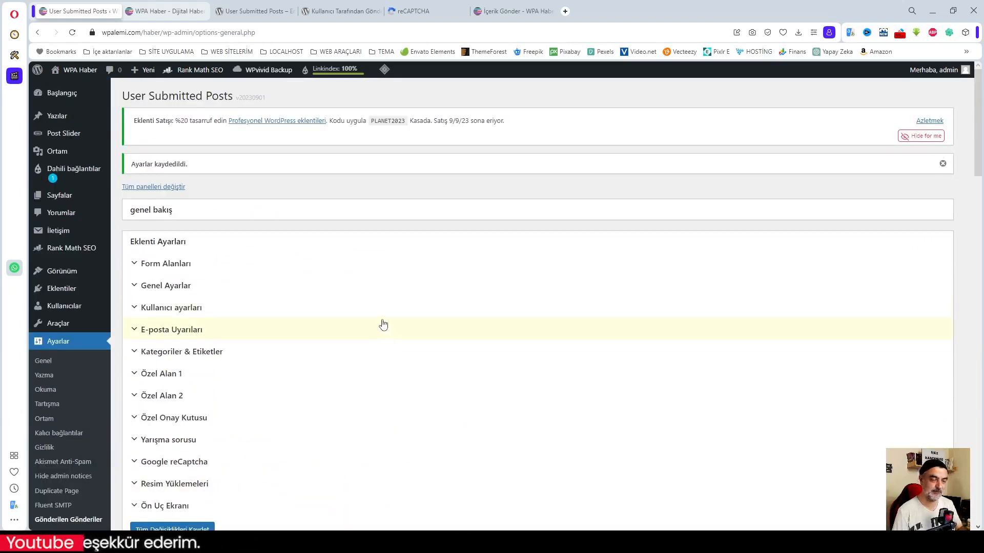
mouse_move(59, 199)
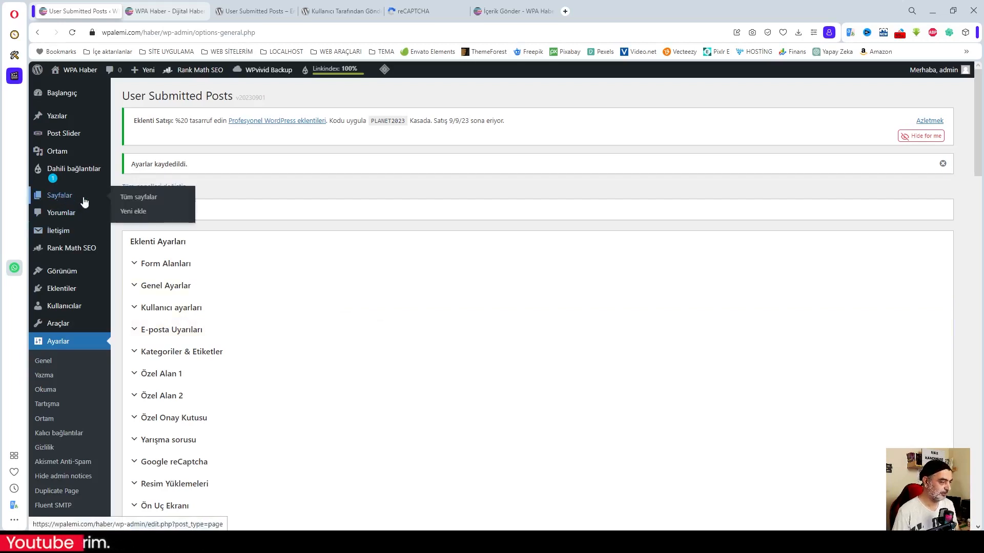
Create a new page titled İçerik Ekle and insert an empty Kısa kod block.
click(133, 212)
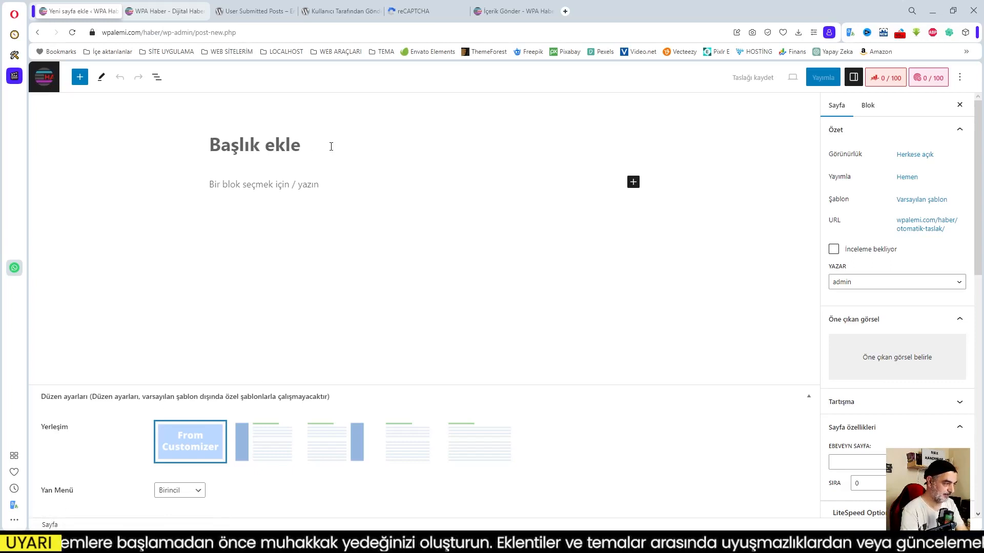
text(içeri)
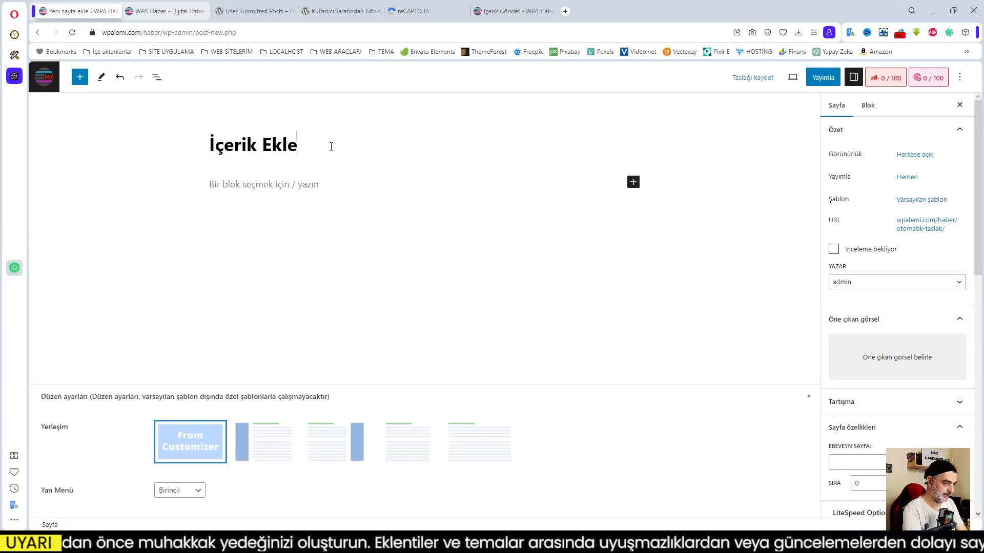
click(337, 187)
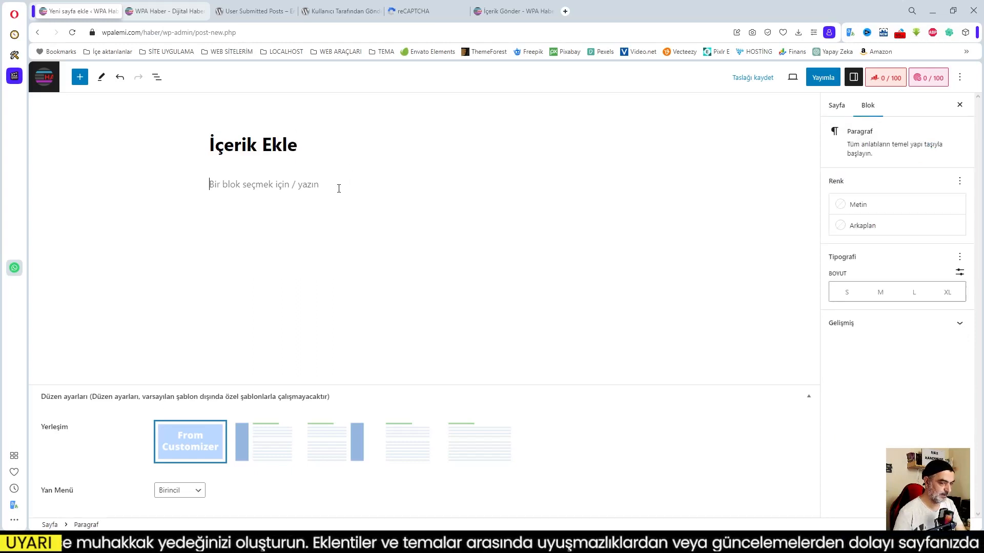
click(633, 183)
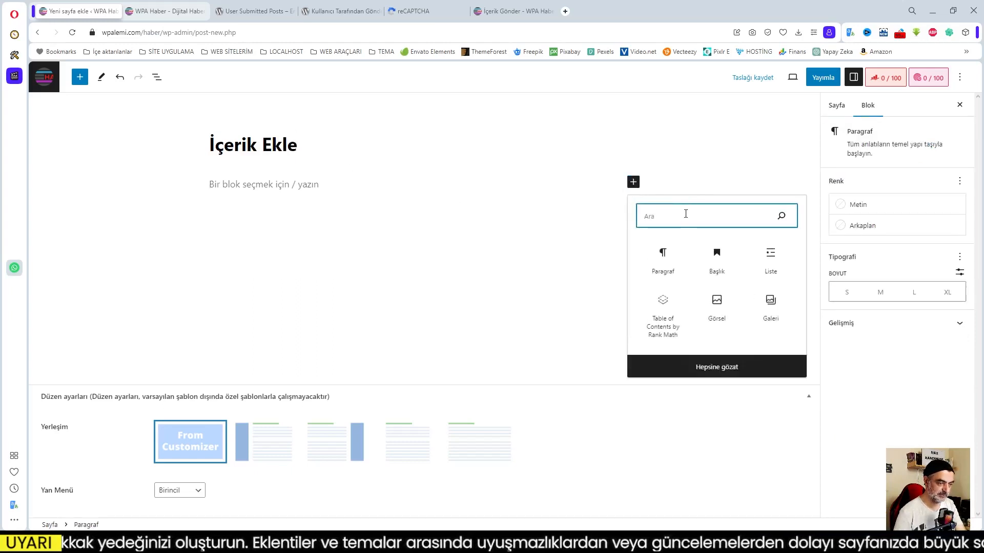
text(kısa)
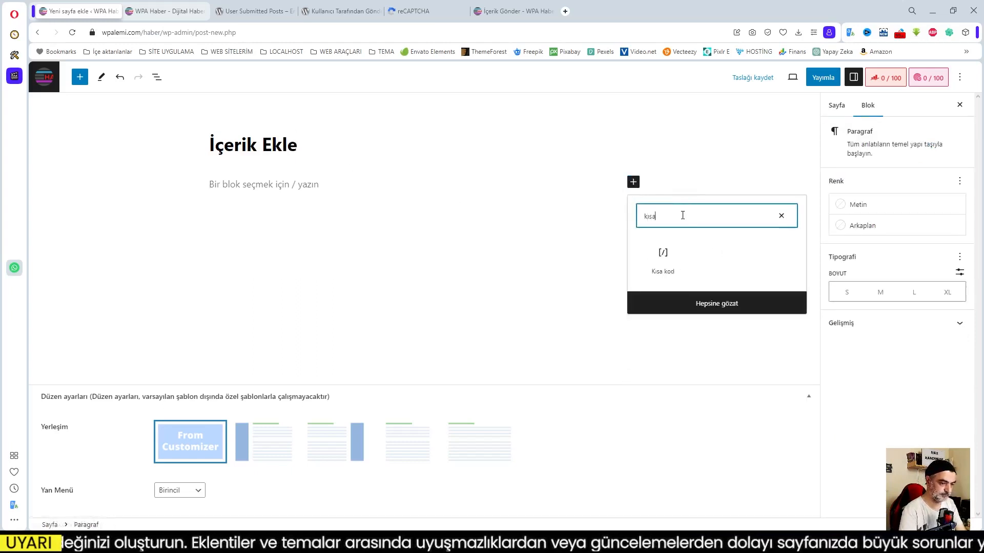
click(650, 257)
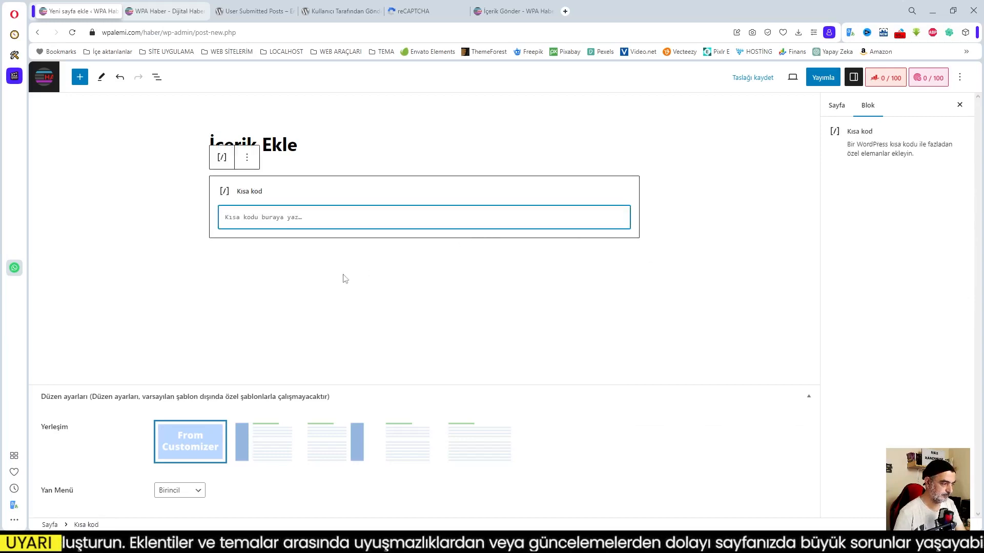
click(155, 15)
Open the WordPress dashboard in a new tab, close the extra copy and reorder the tabs.
mouse_move(75, 70)
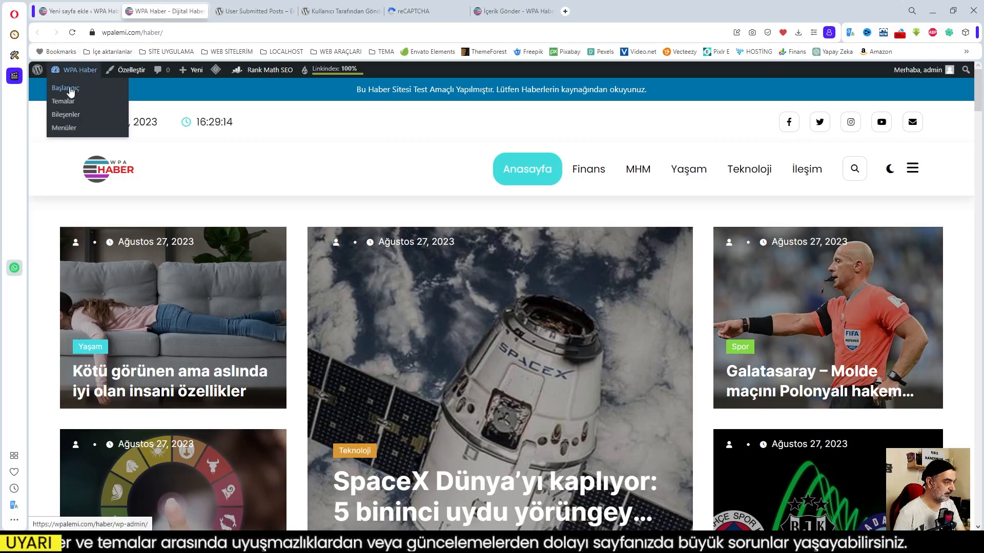
middle_click(70, 91)
middle_click(71, 91)
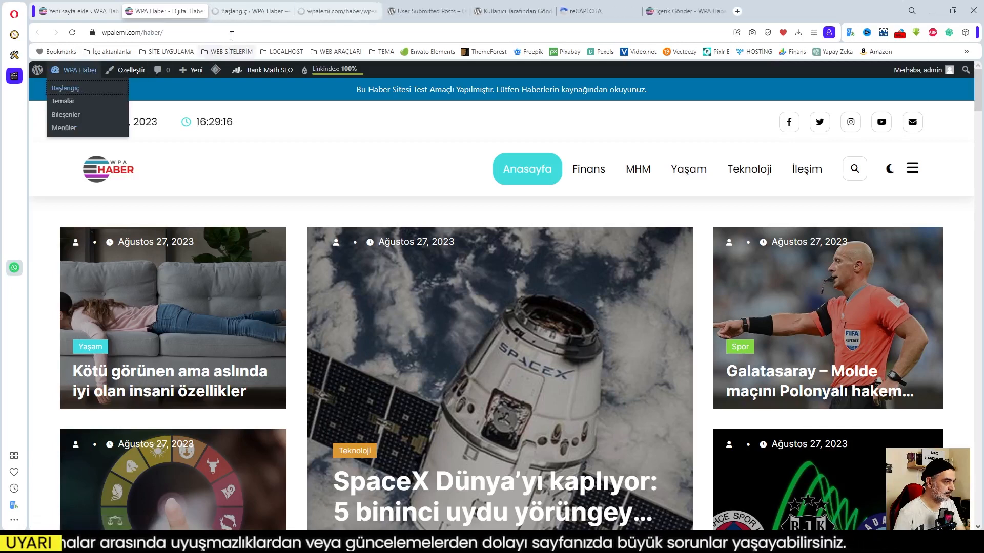
click(241, 17)
click(329, 12)
click(375, 12)
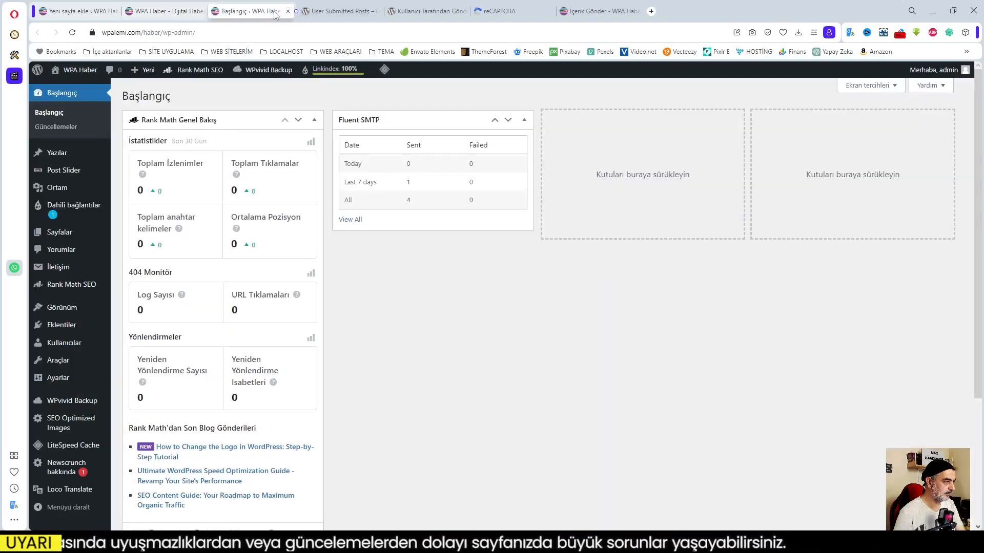
drag(258, 11, 173, 8)
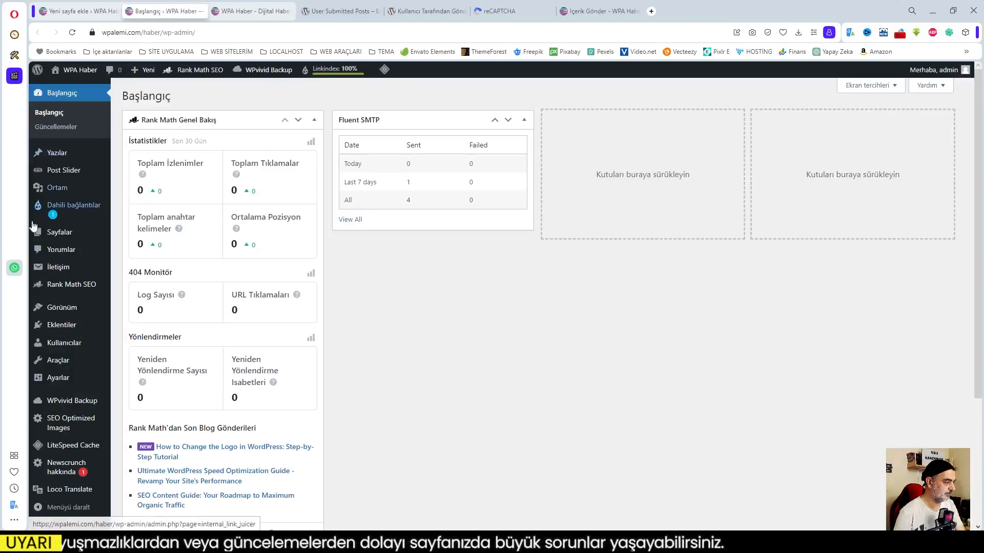
Copy [user-submitted-posts] from the Formu Görüntüle settings into the İçerik Ekle shortcode block.
mouse_move(61, 382)
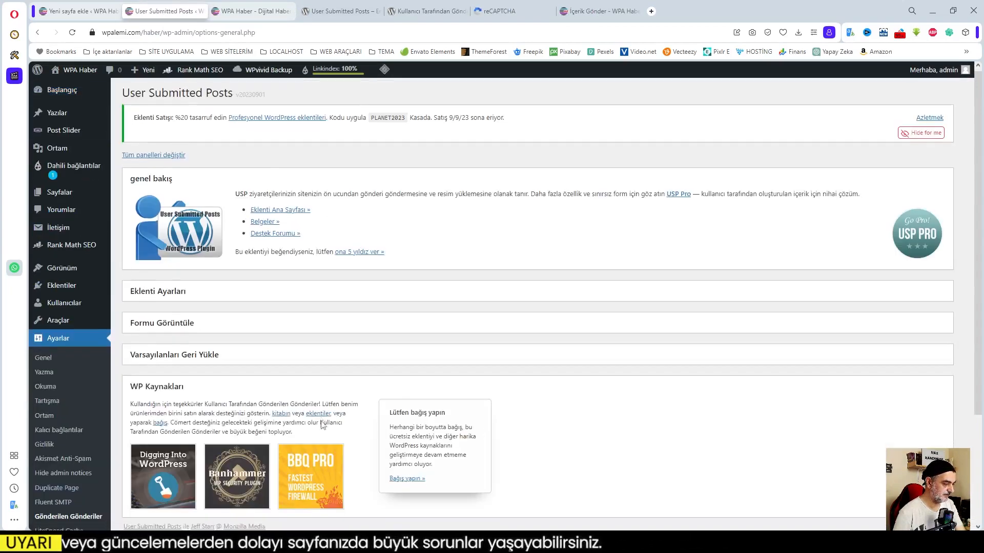
scroll(324, 421, down, 3)
click(157, 178)
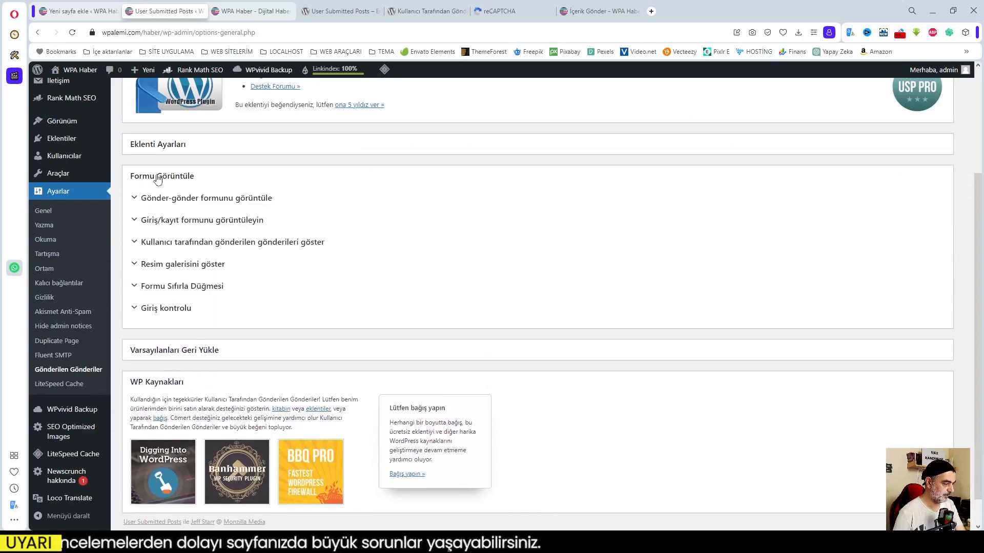
click(174, 198)
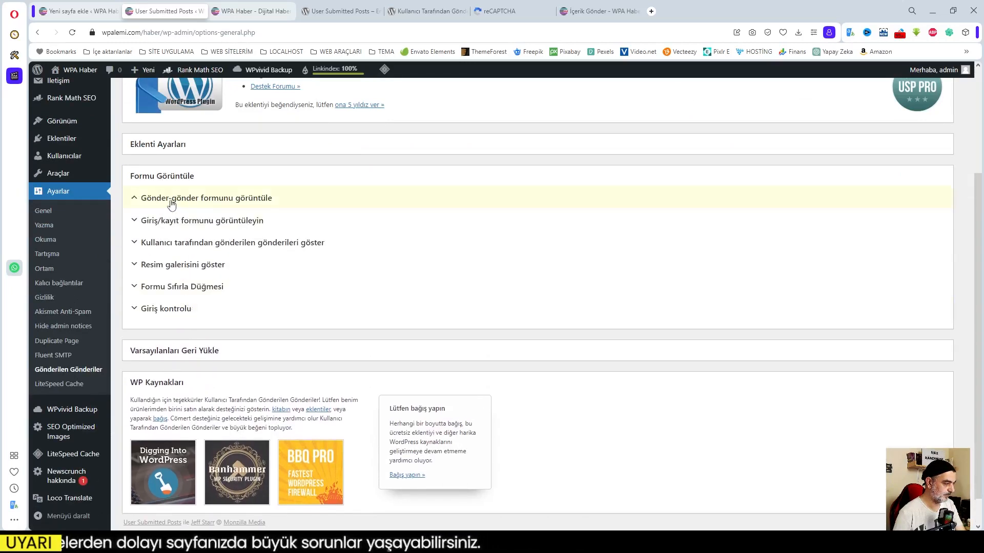
drag(229, 269, 137, 272)
key(ctrl+c)
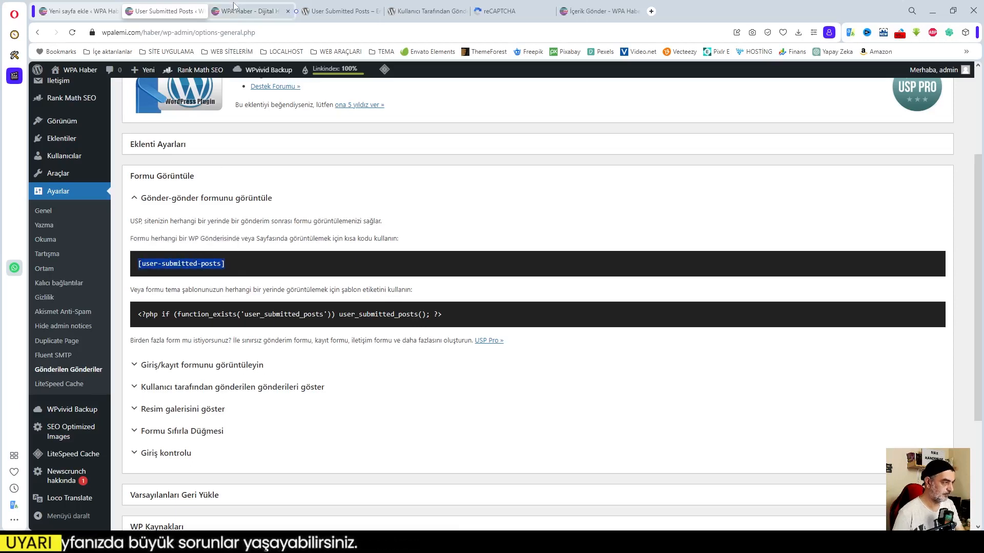
click(79, 10)
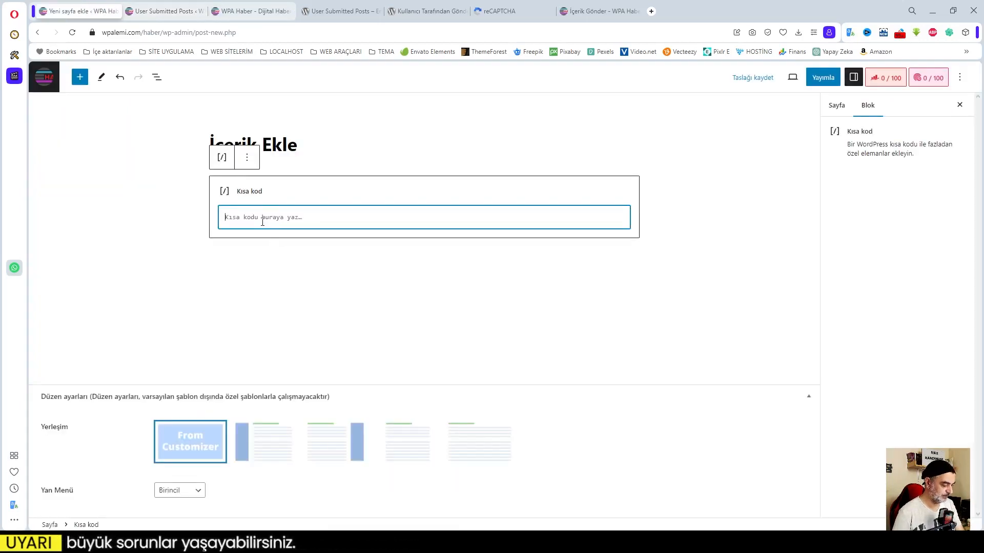
key(ctrl+v)
click(337, 265)
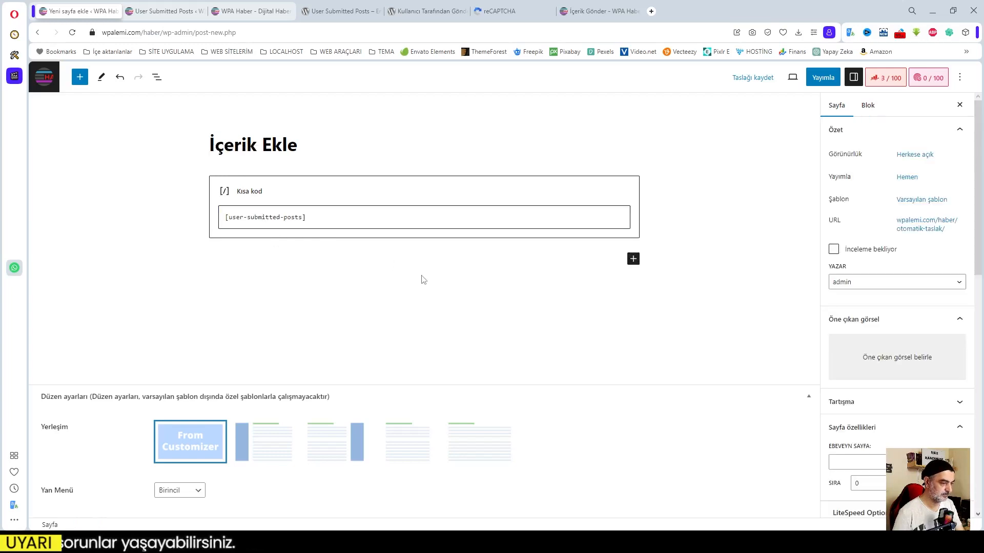
Publish the İçerik Ekle page, dismiss the post-publish summary, and switch to the homepage tab.
click(823, 78)
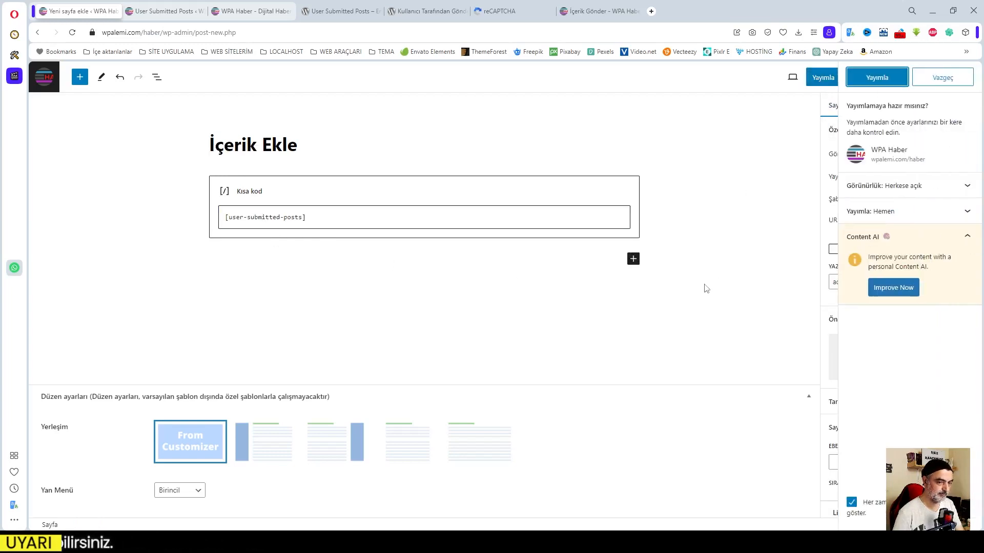
click(877, 77)
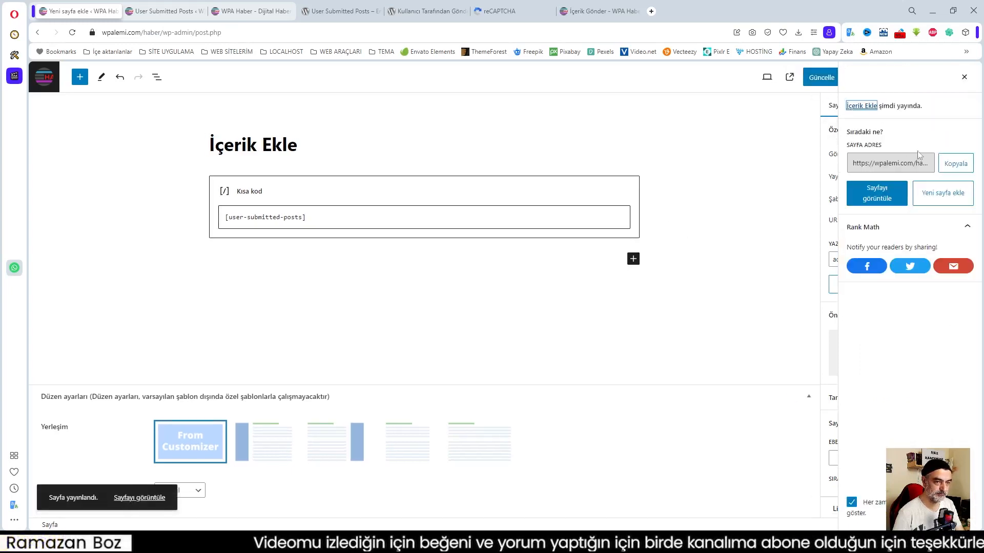
click(964, 79)
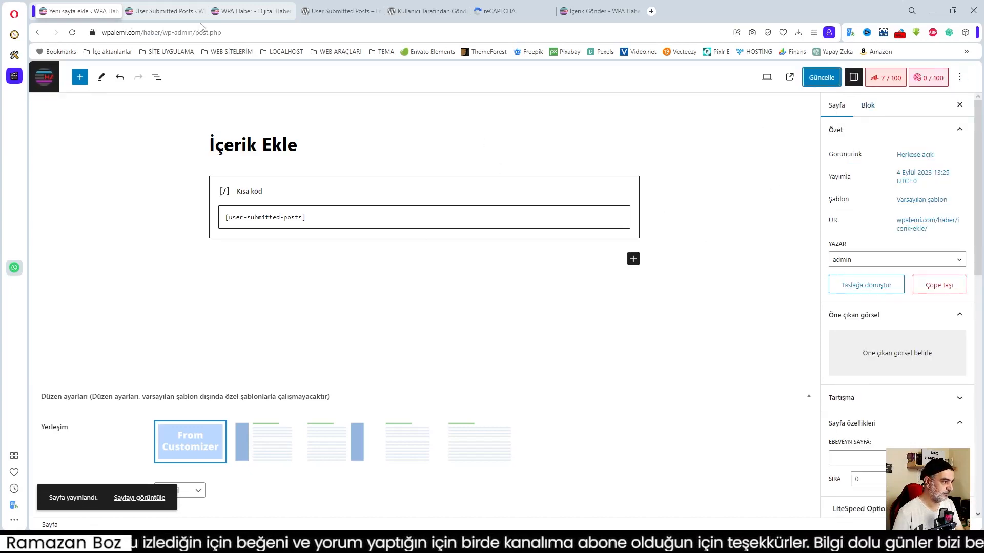
click(248, 10)
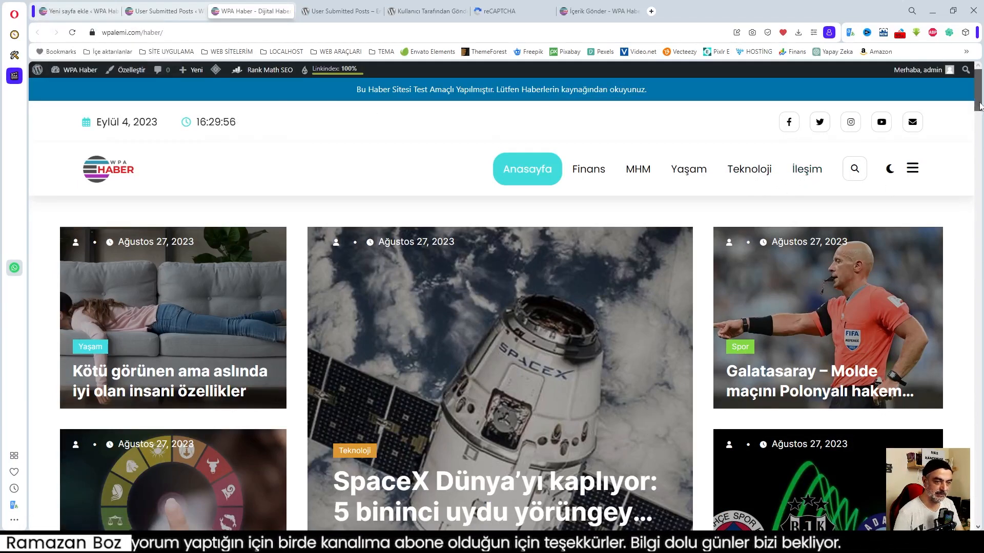
Scroll the homepage to the footer, jump back to the top, then return to the page editor.
scroll(973, 138, down, 8)
scroll(963, 118, up, 8)
scroll(963, 117, down, 15)
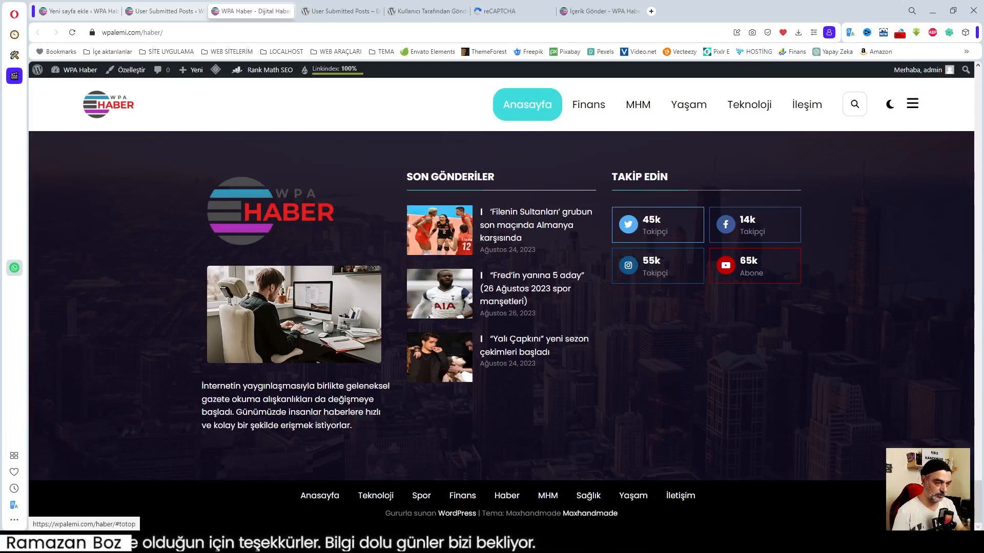
click(948, 505)
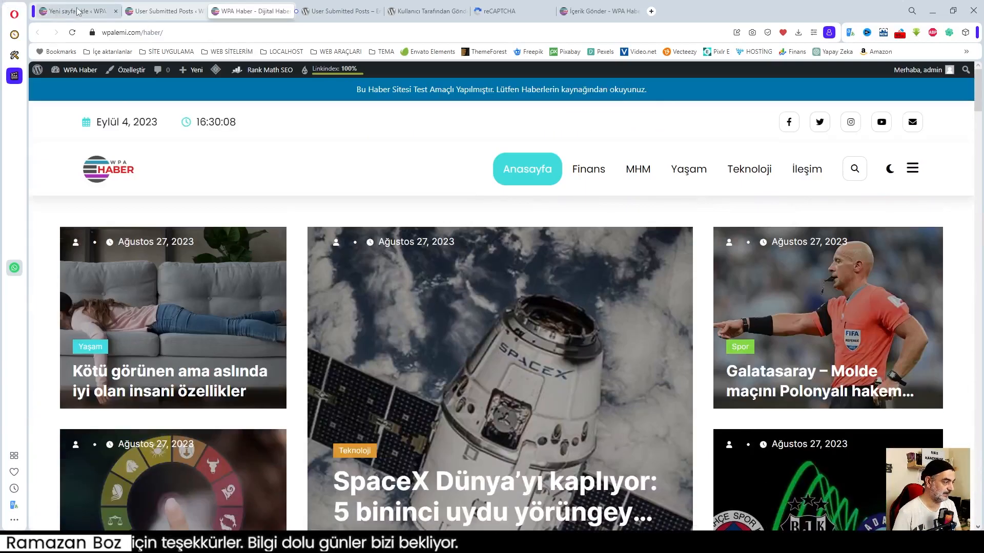
click(77, 14)
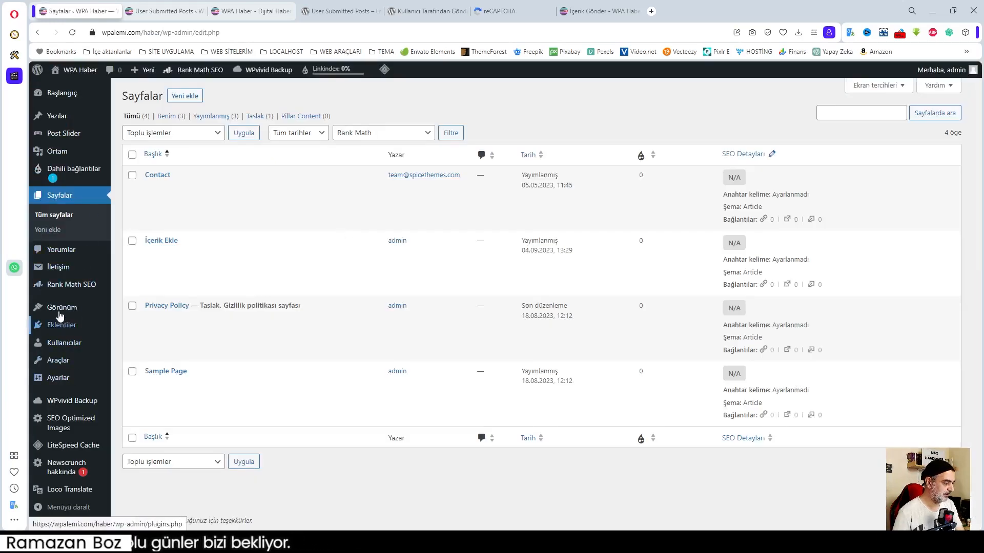
Add the İçerik Ekle page to the Primary Menu in Menüler, then switch to the front page.
mouse_move(77, 309)
click(124, 352)
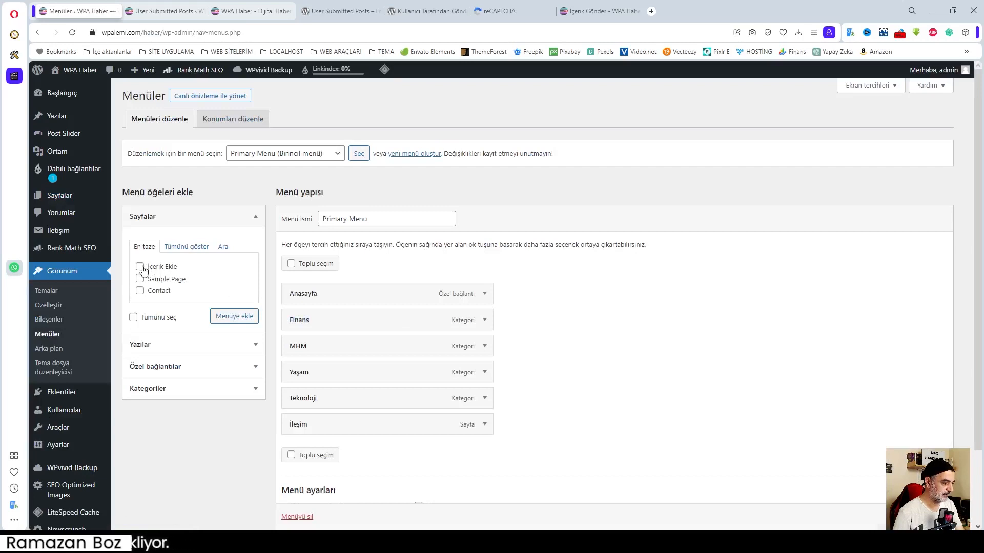
scroll(589, 331, down, 1)
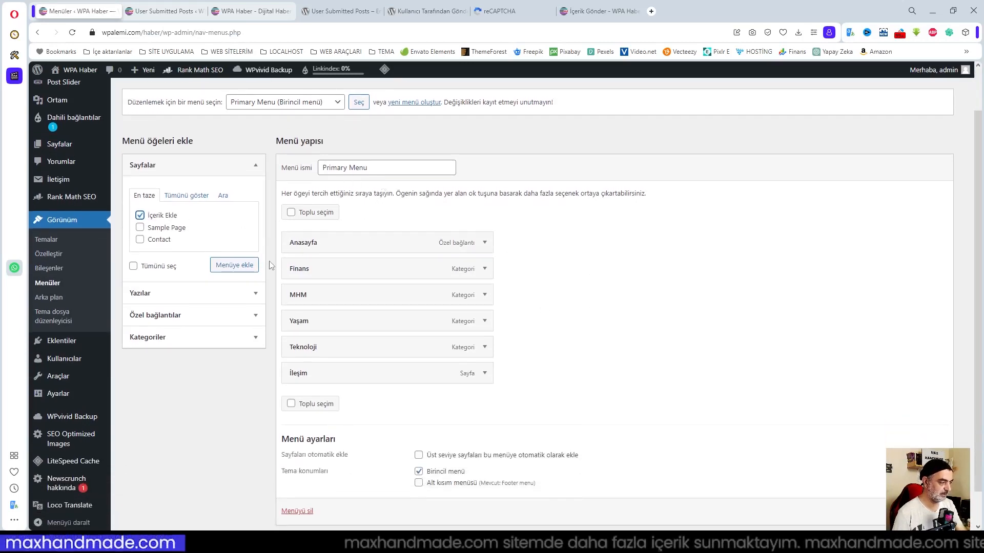
click(237, 266)
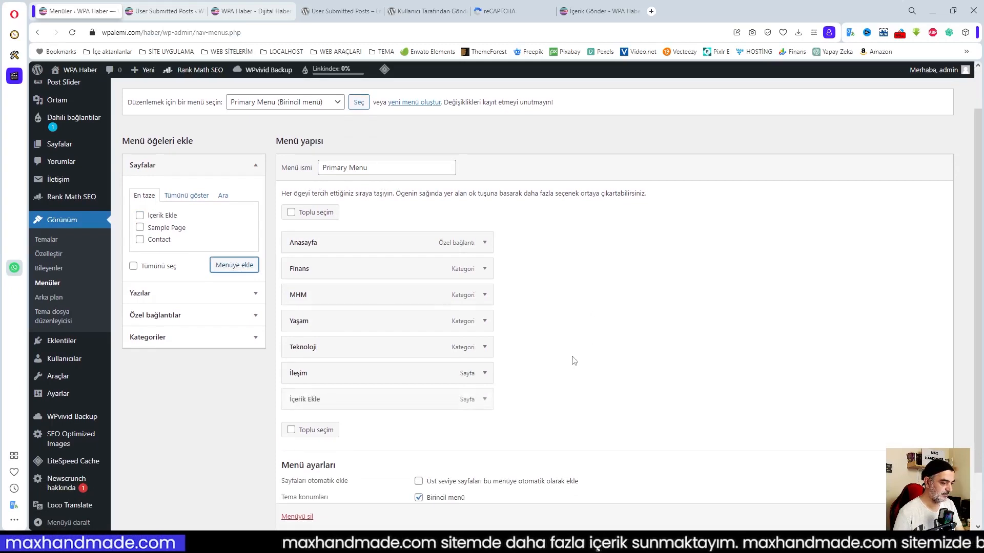
click(484, 400)
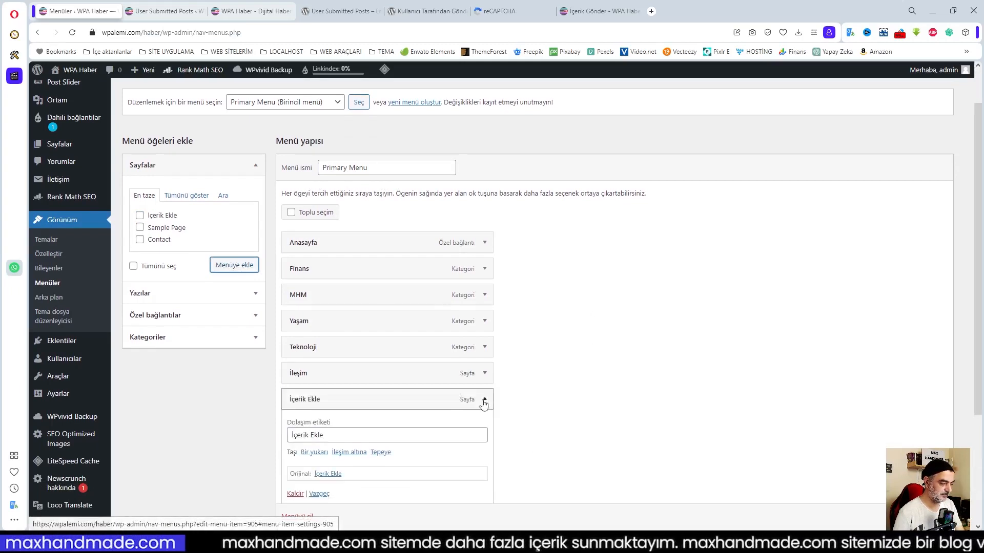
click(484, 400)
scroll(484, 399, down, 1)
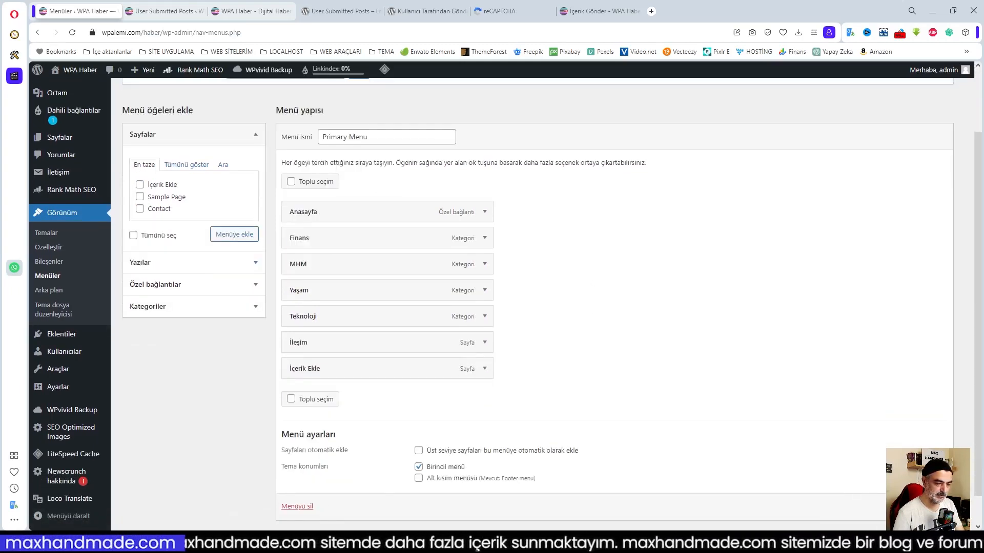
click(252, 11)
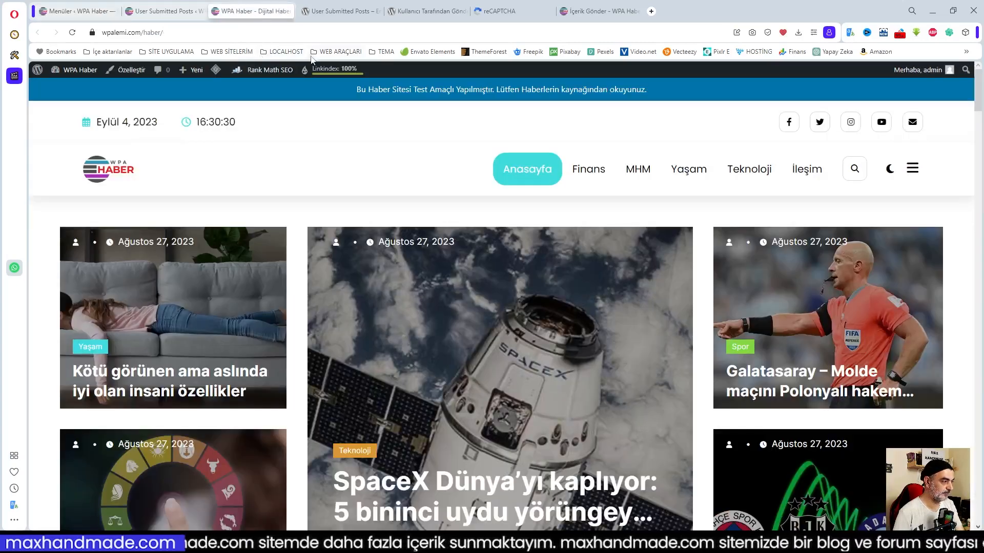
Reload the front page and open İçerik Ekle from the header menu to view the form.
click(72, 32)
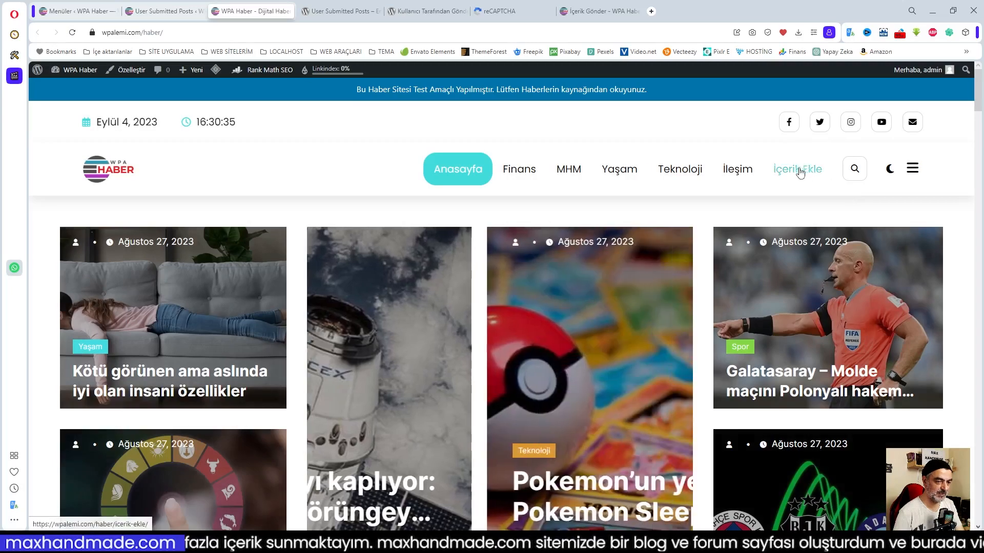
click(799, 173)
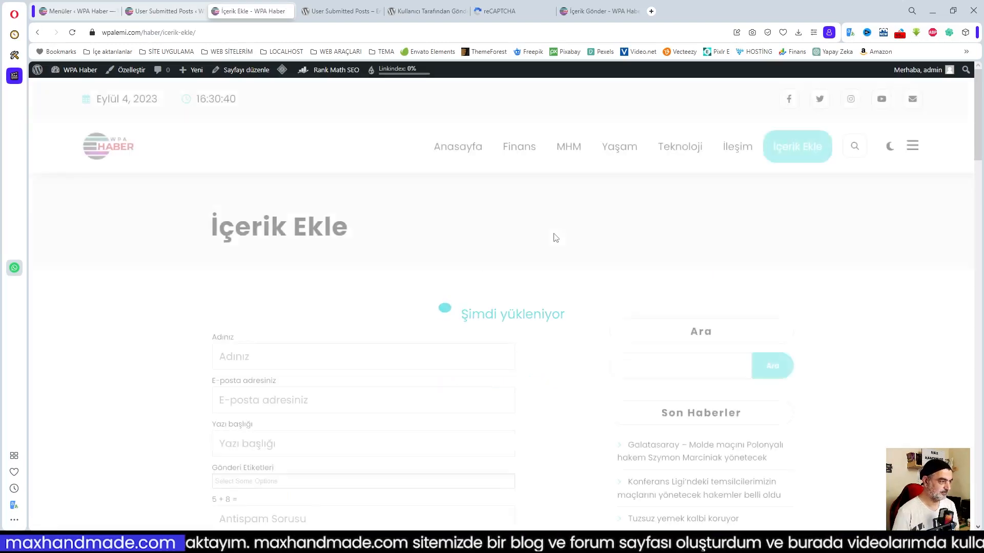
scroll(476, 235, down, 6)
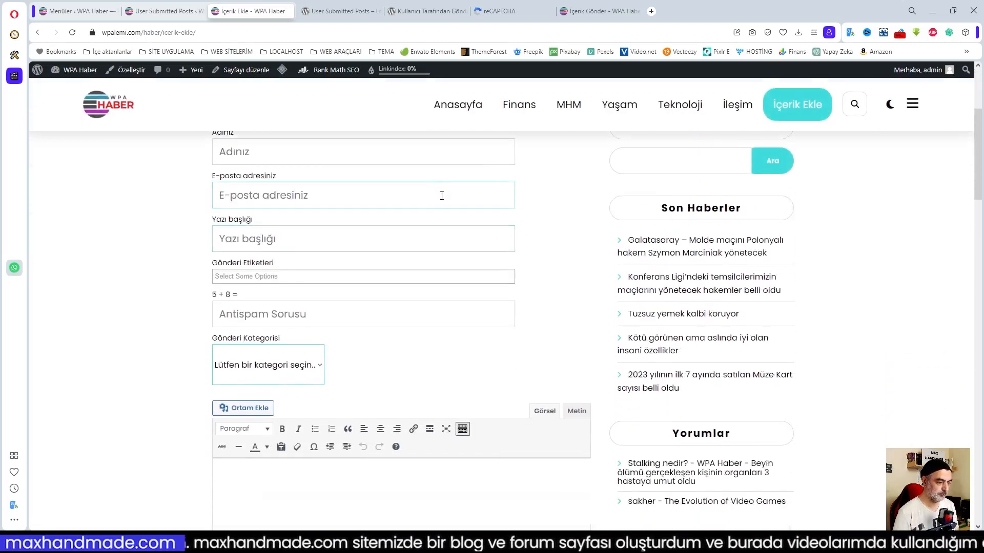
scroll(444, 207, down, 1)
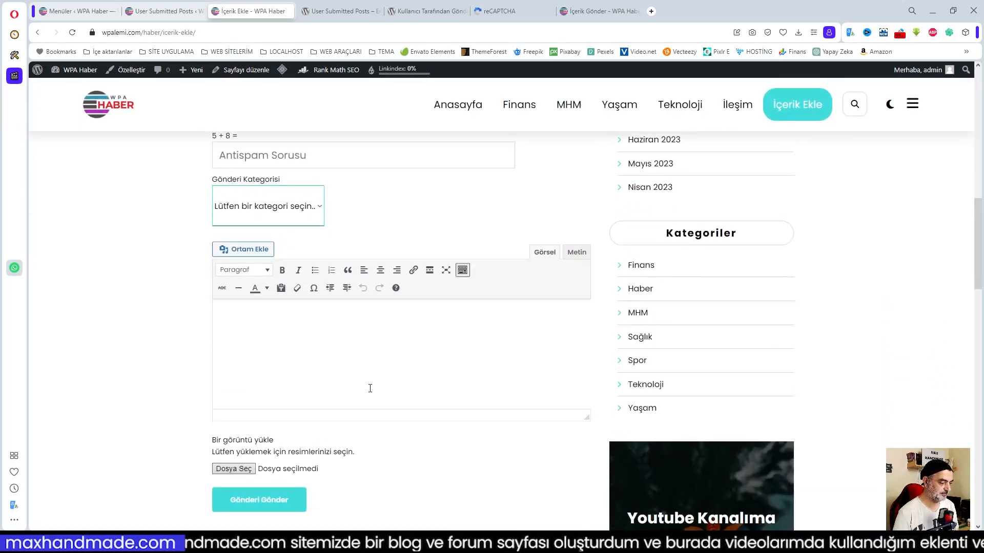
scroll(370, 389, up, 2)
scroll(358, 265, up, 5)
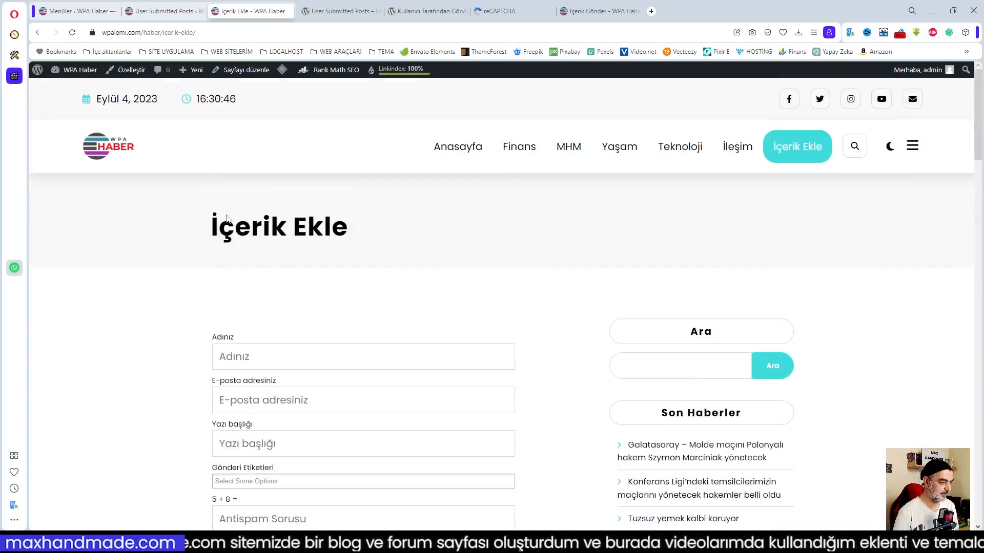
scroll(359, 390, down, 5)
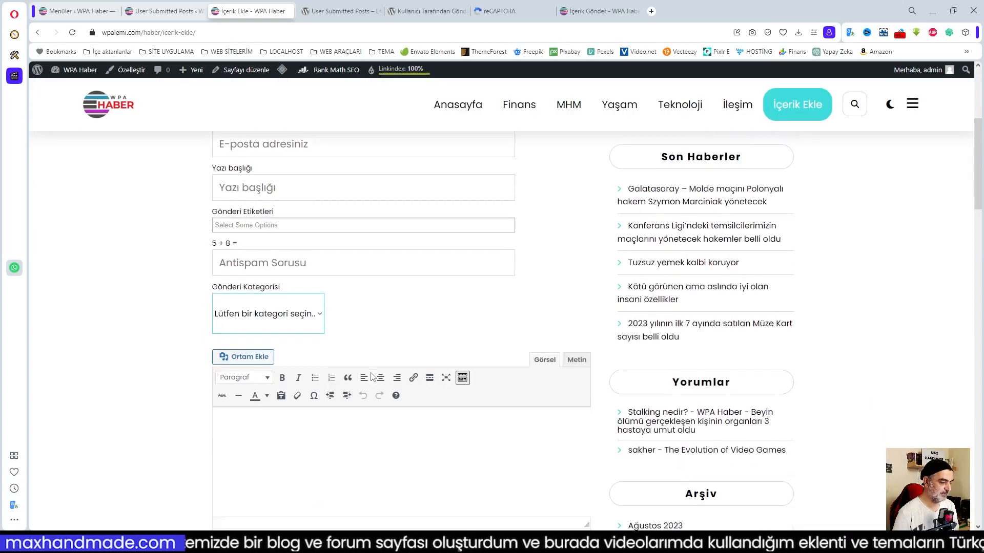
Try the Gönderi Etiketleri field by typing 'o', then open and close the Gönderi Kategorisi dropdown.
click(240, 225)
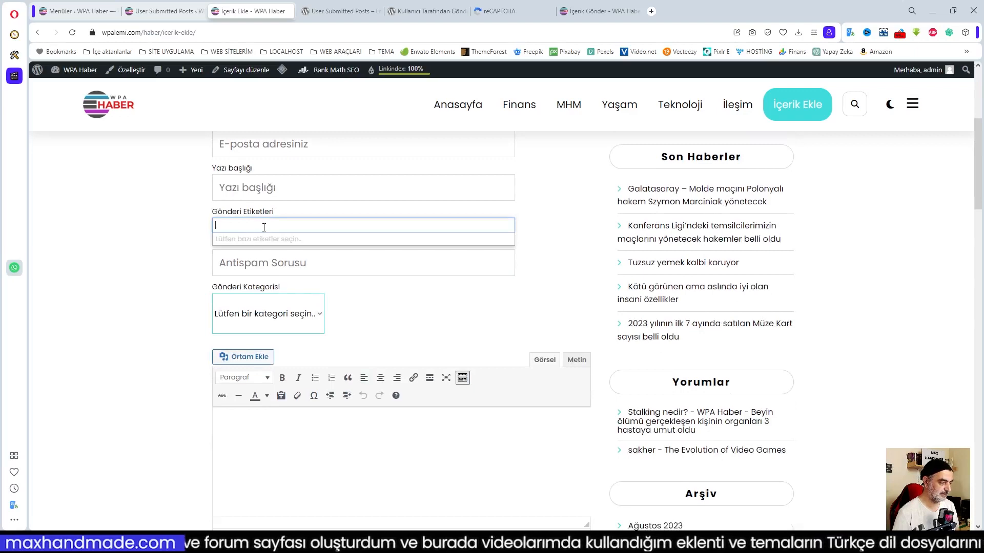
text(o)
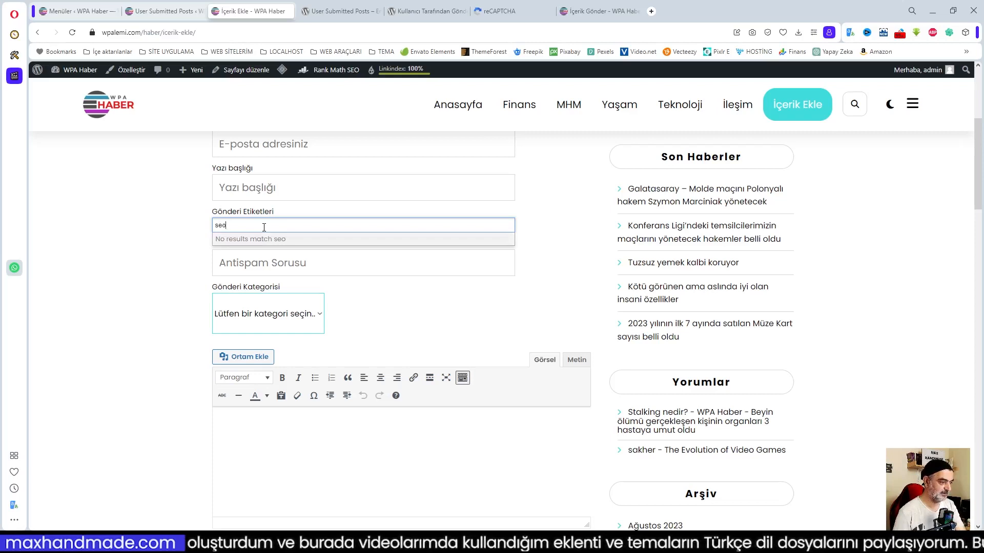
click(189, 231)
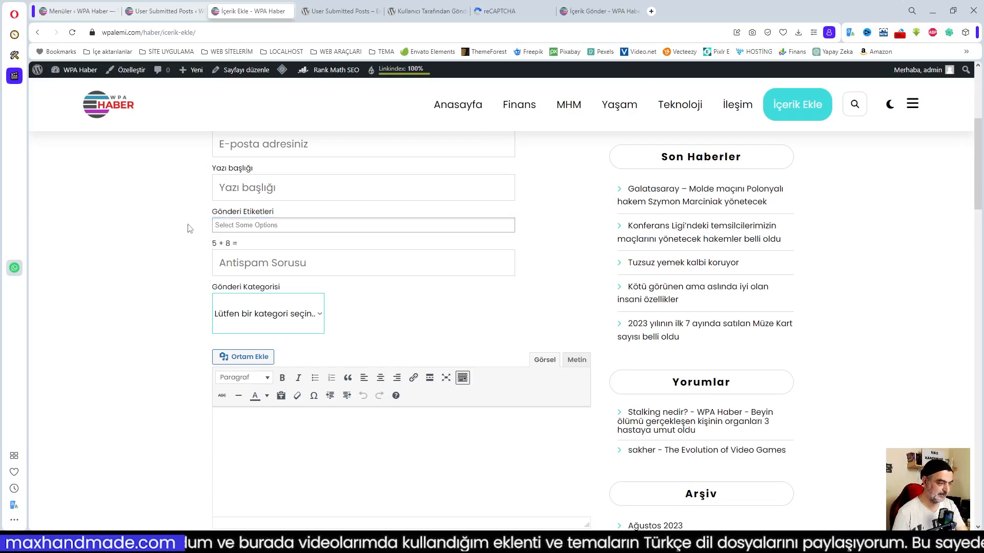
click(267, 226)
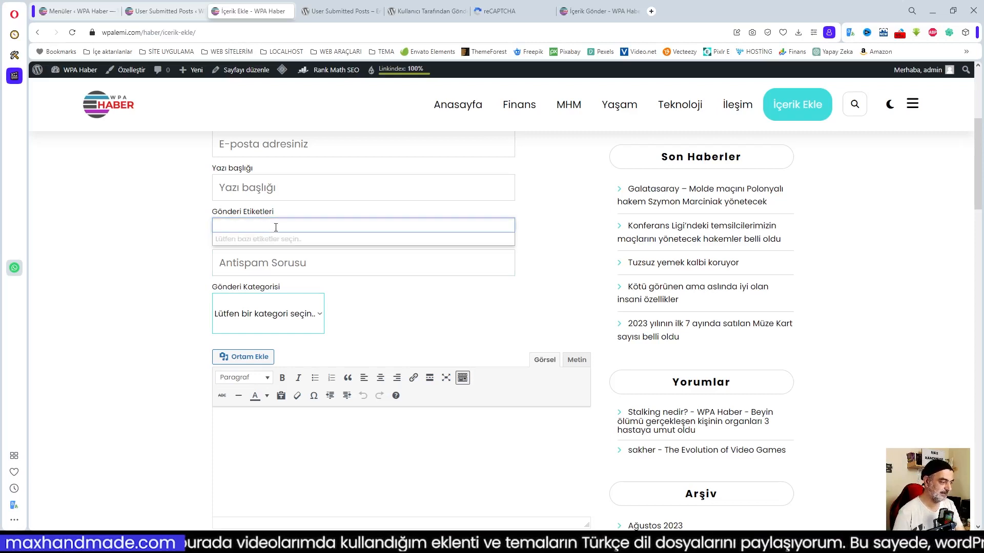
click(183, 238)
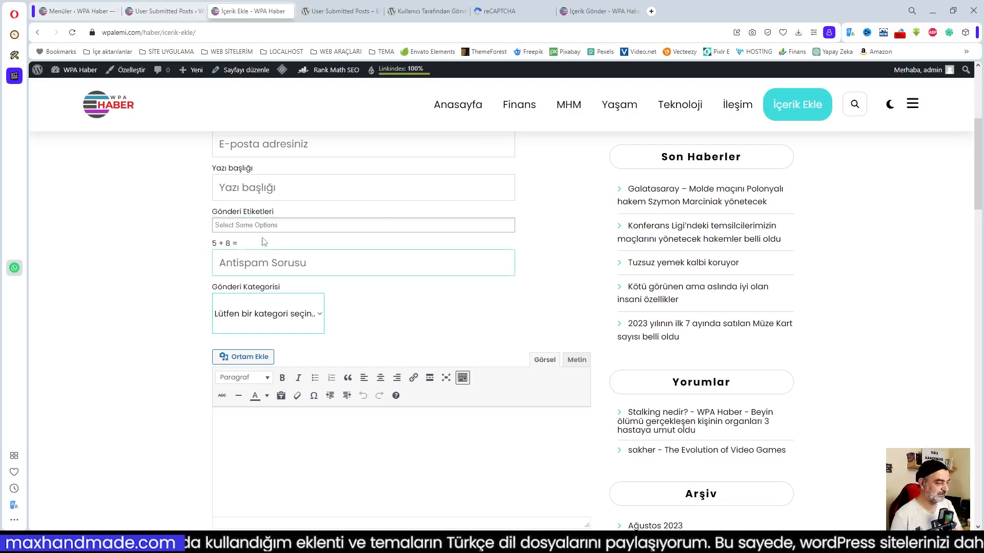
scroll(430, 329, down, 2)
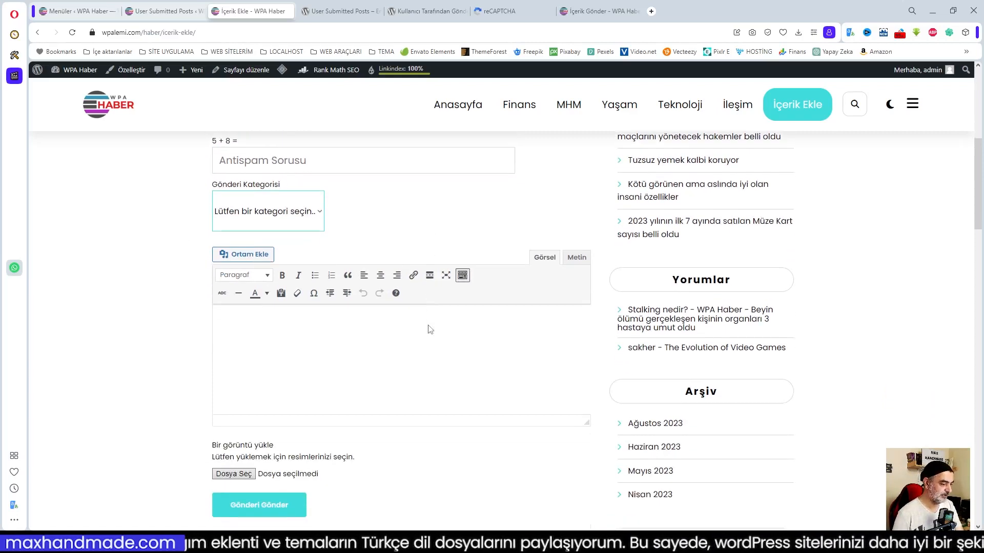
click(318, 216)
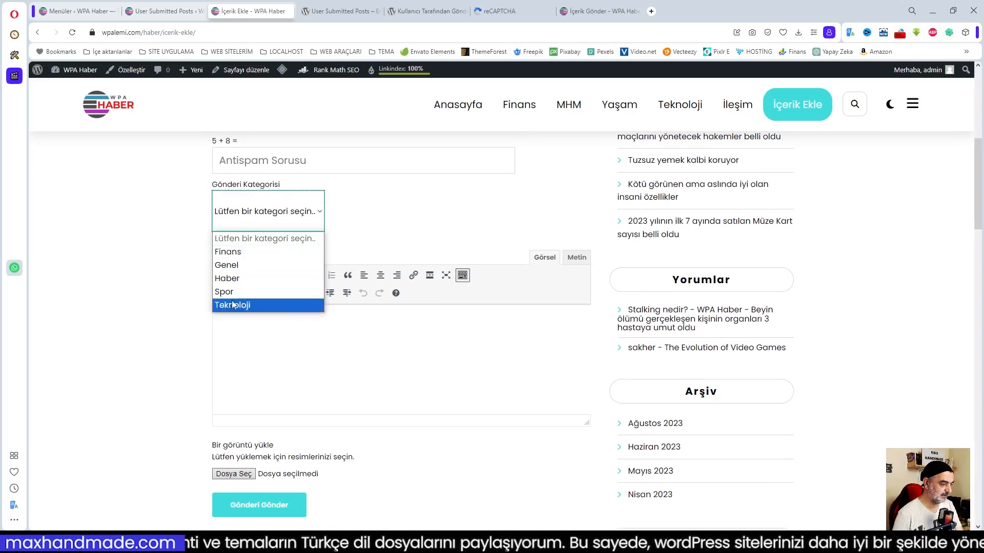
click(348, 216)
scroll(289, 448, down, 1)
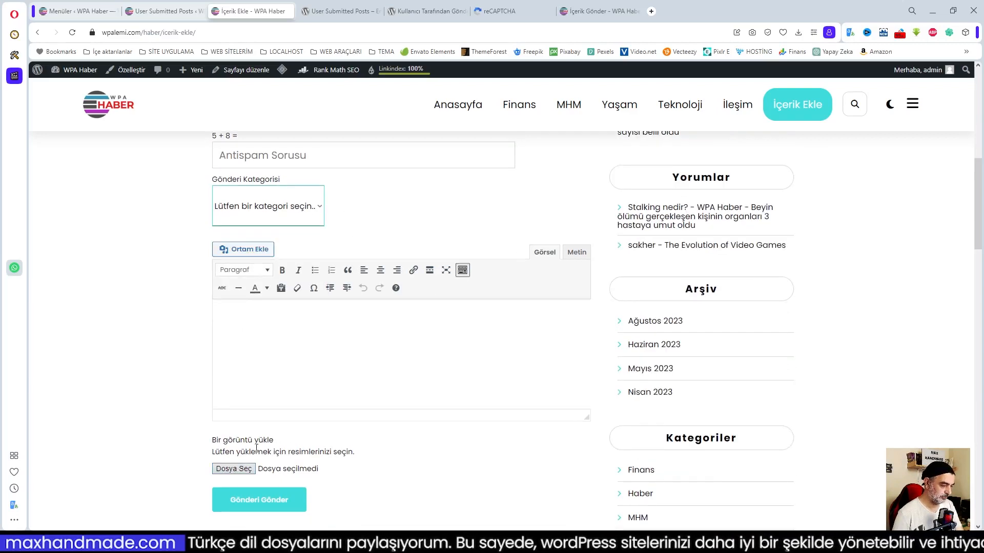
click(244, 249)
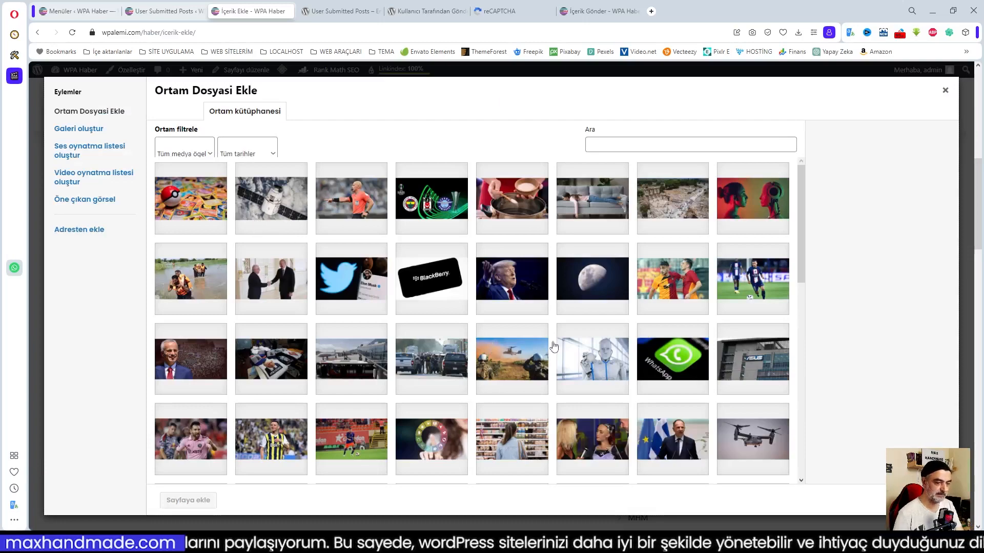
scroll(500, 331, down, 3)
scroll(501, 331, down, 8)
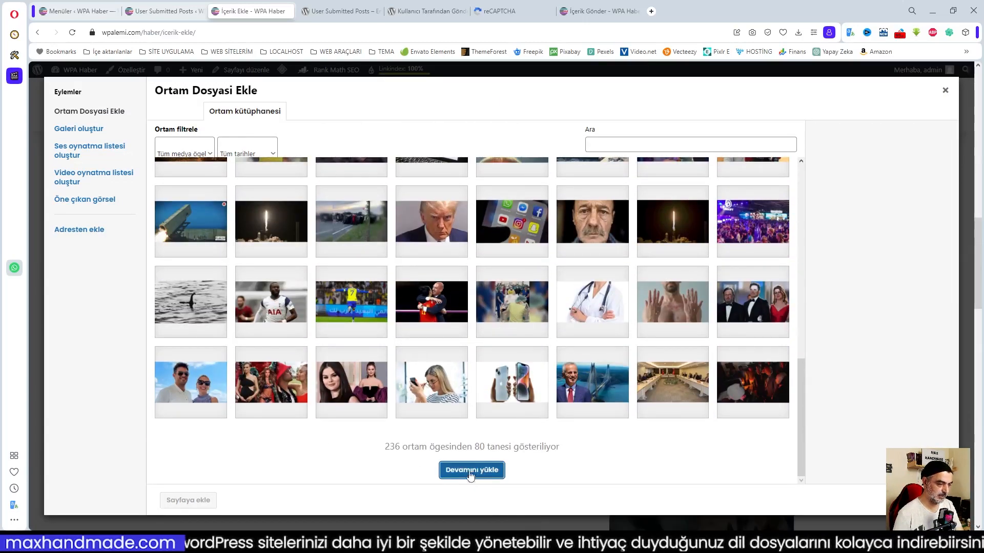
scroll(549, 386, down, 15)
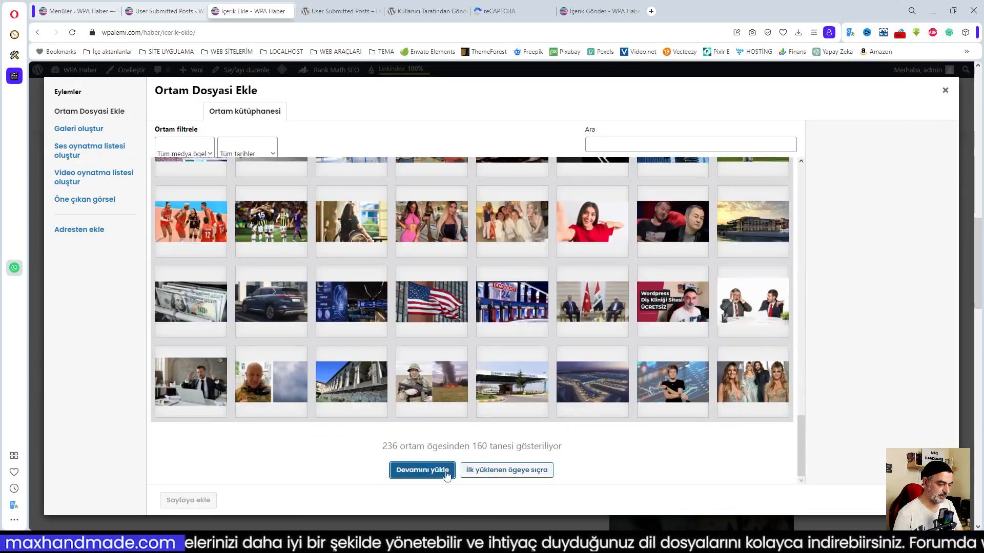
click(503, 470)
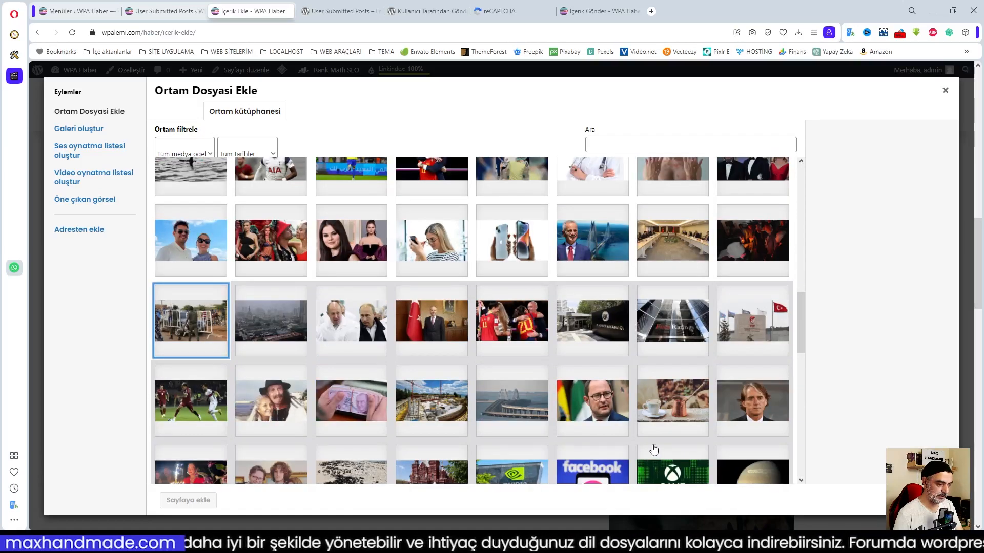
scroll(578, 438, down, 10)
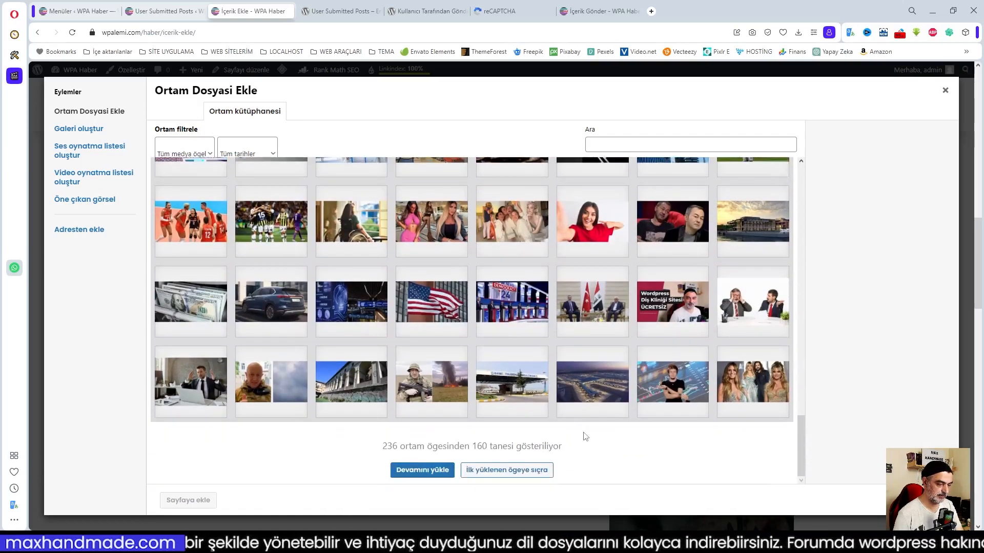
click(518, 471)
scroll(577, 438, down, 10)
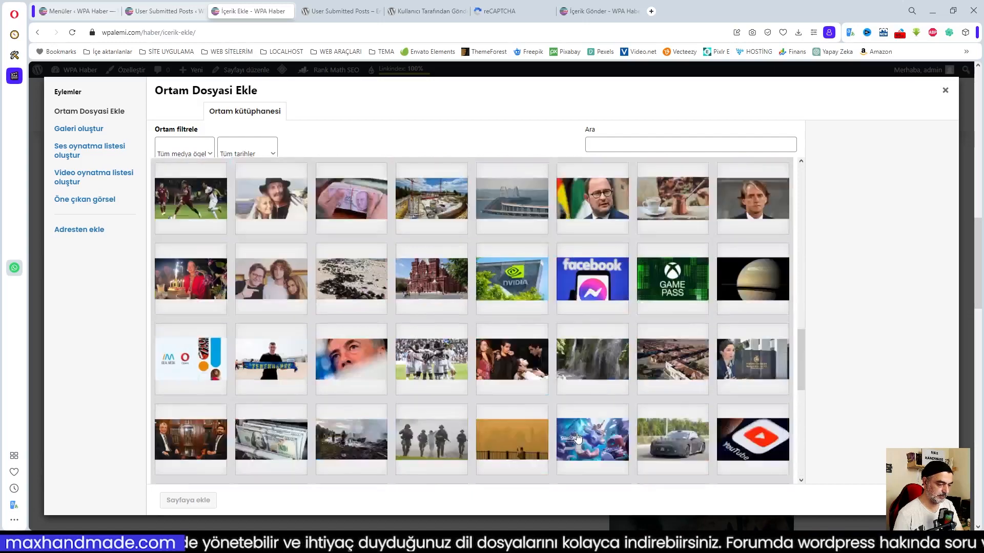
scroll(578, 439, down, 1)
click(419, 472)
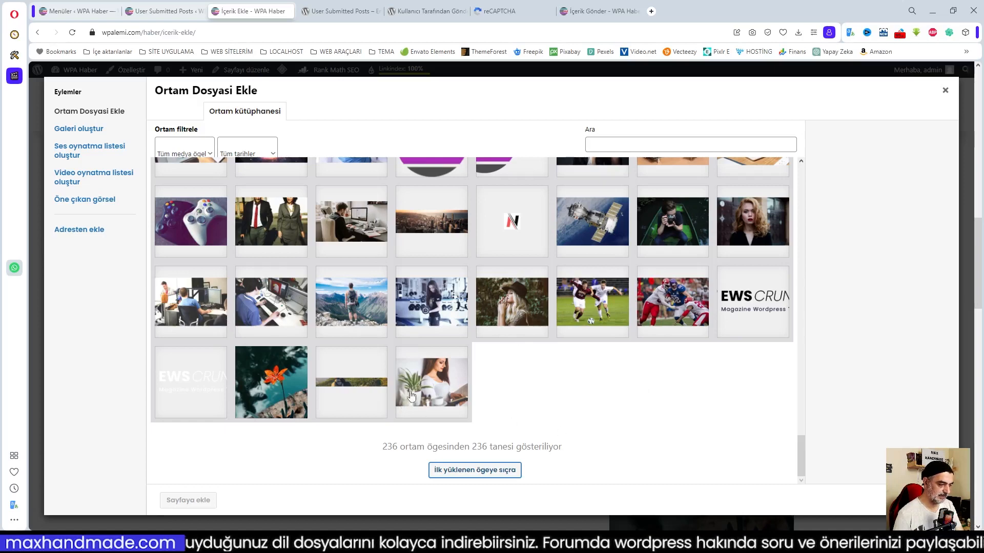
scroll(576, 342, up, 4)
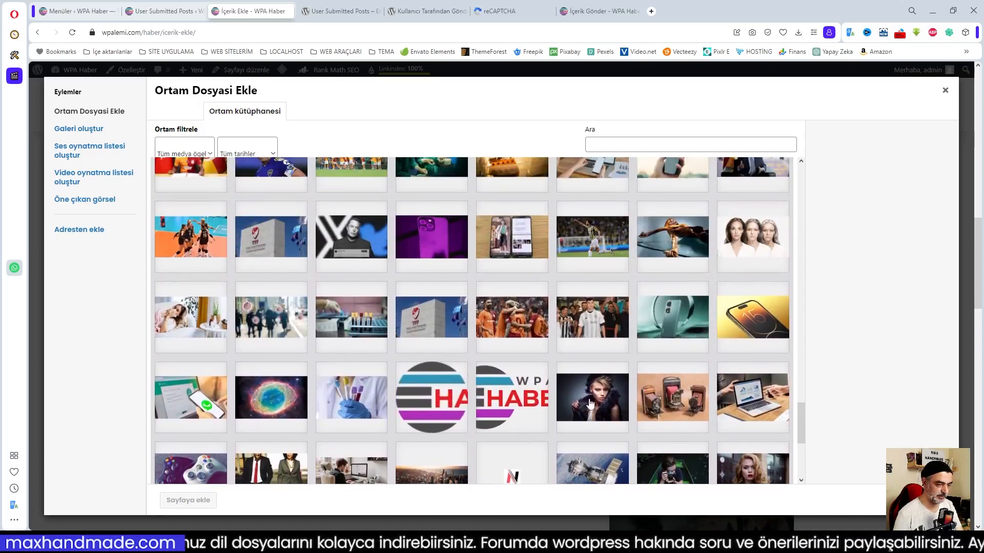
scroll(461, 318, down, 2)
scroll(444, 275, up, 10)
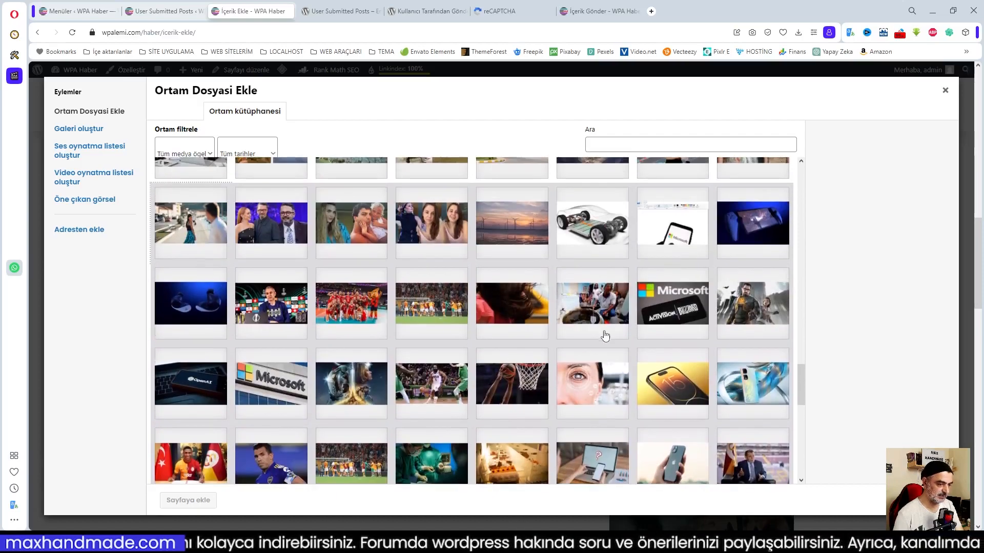
scroll(607, 336, up, 5)
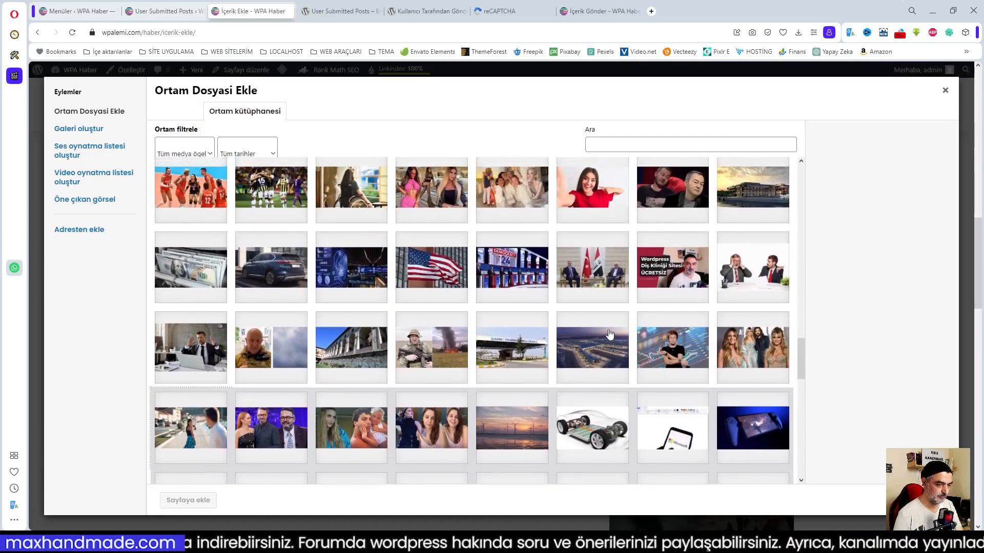
scroll(610, 334, up, 15)
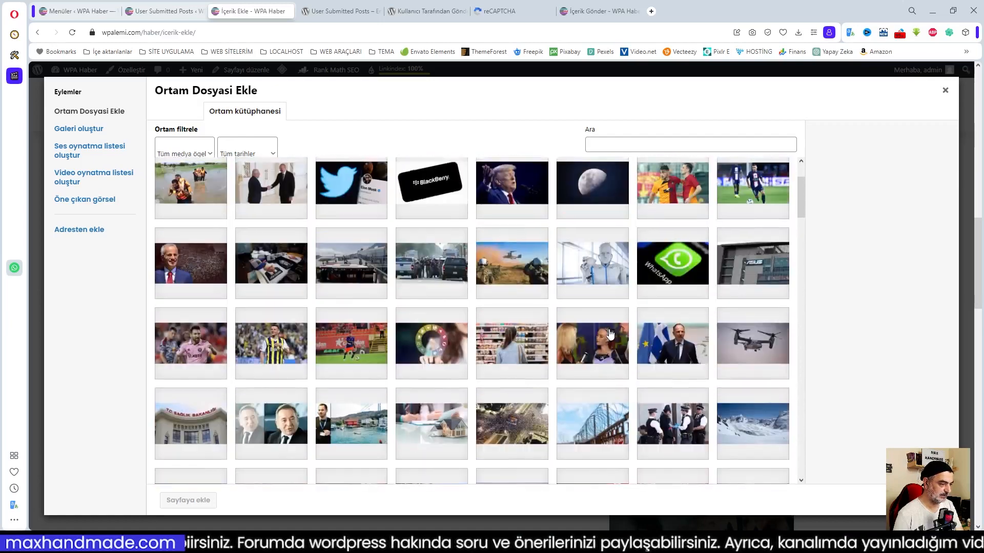
scroll(610, 334, up, 3)
click(945, 90)
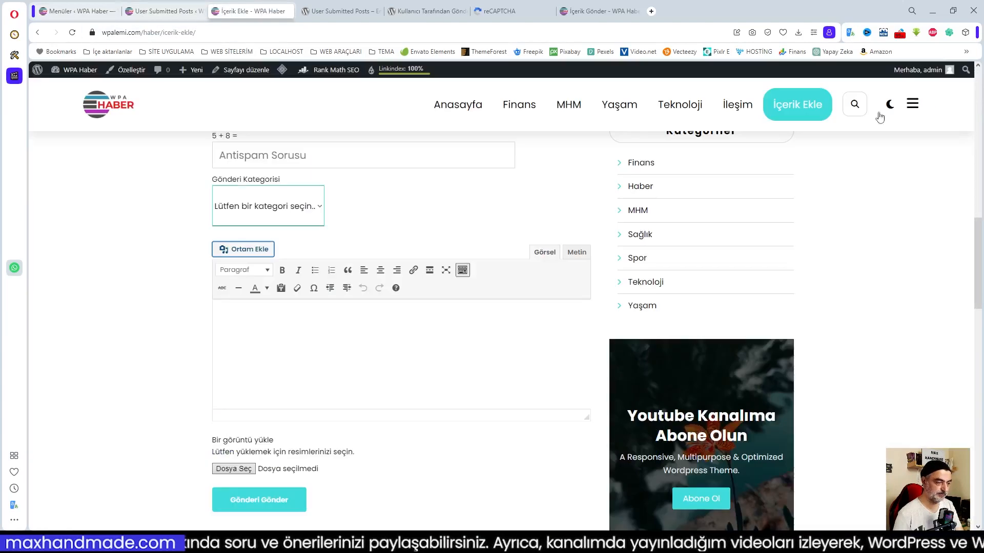
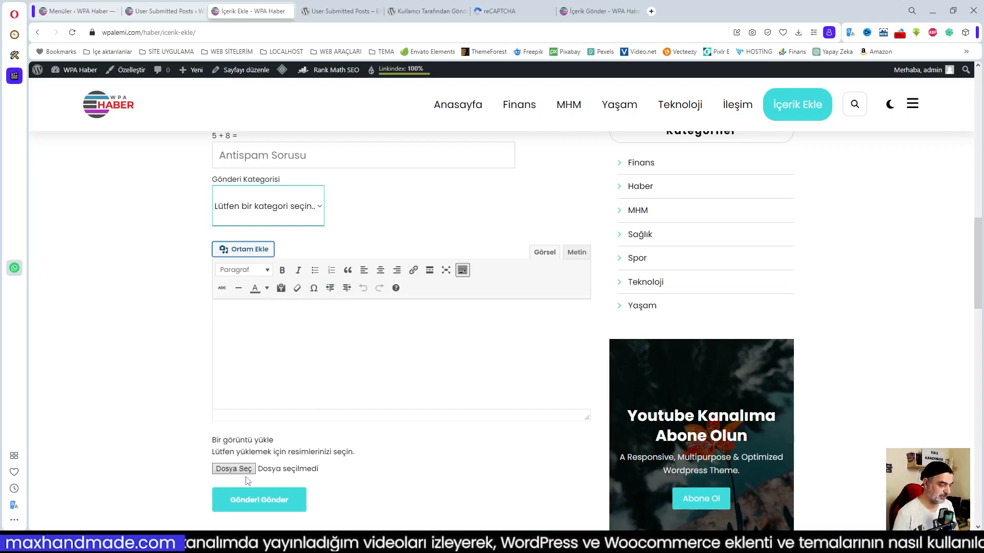
Cycle through the open tabs and land on the User Submitted Posts settings listing [user-submitted-posts].
click(395, 351)
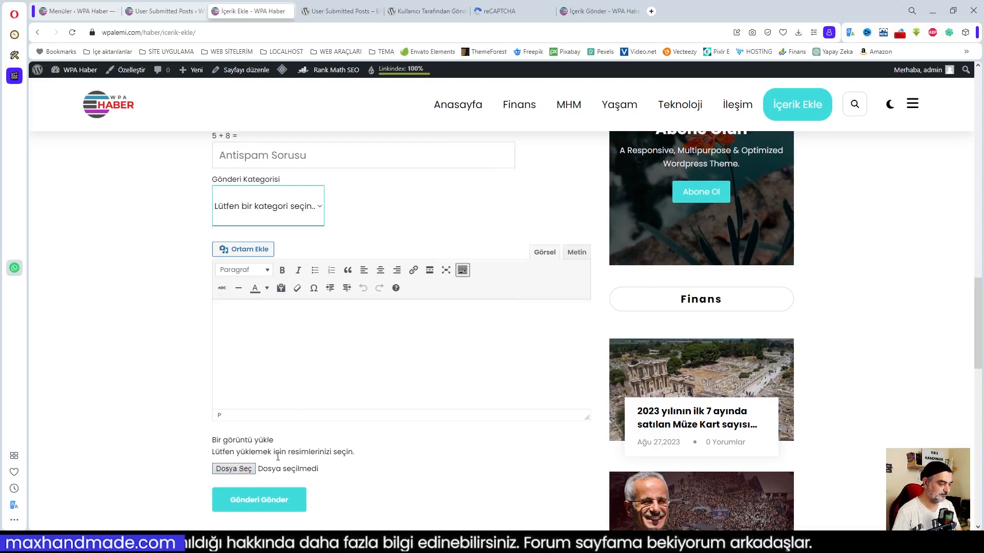
scroll(307, 456, up, 2)
scroll(292, 370, down, 2)
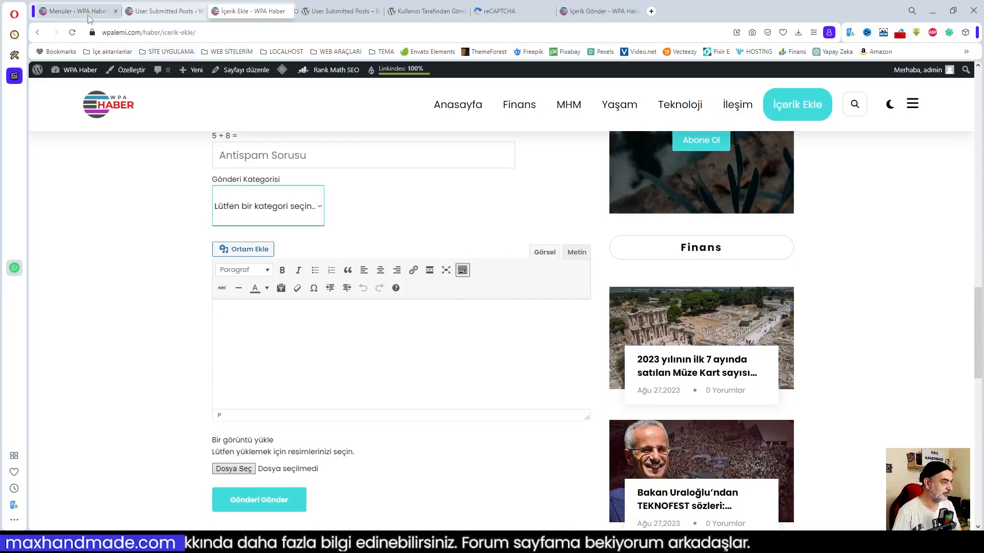
click(79, 13)
click(182, 13)
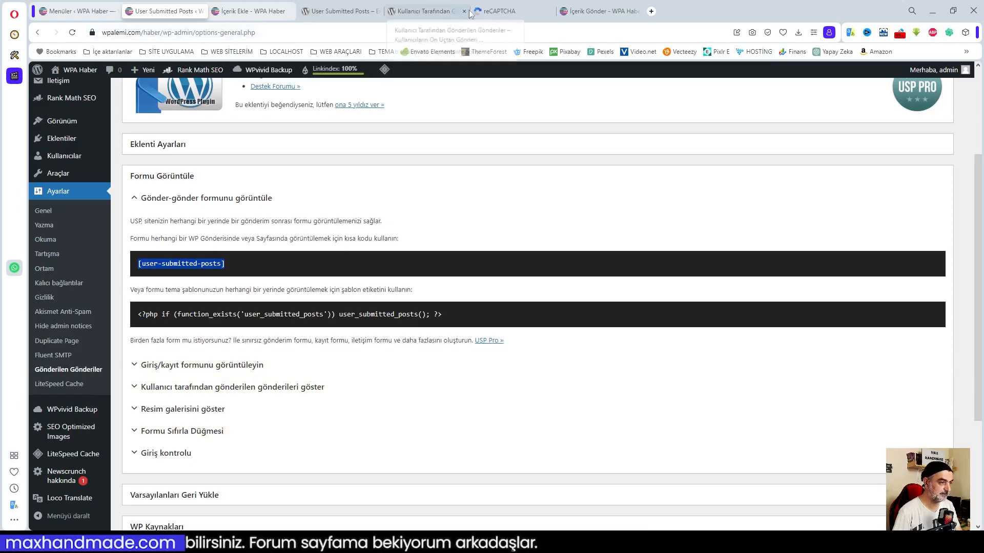
click(599, 11)
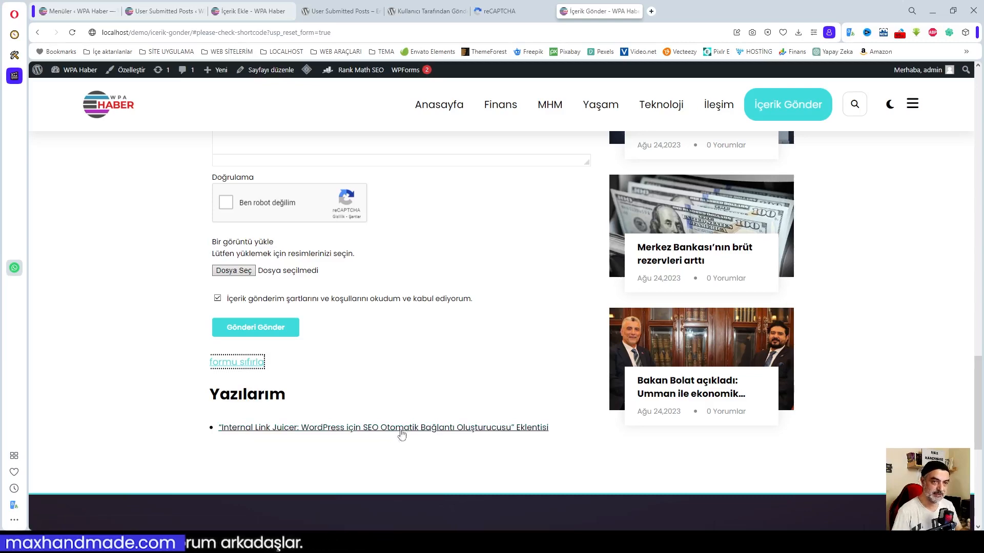
click(66, 11)
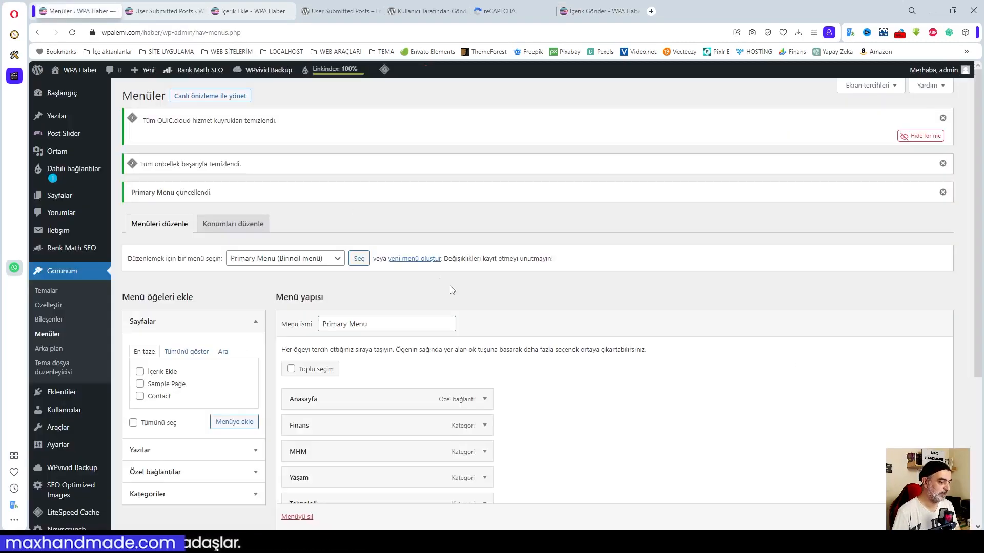
click(169, 11)
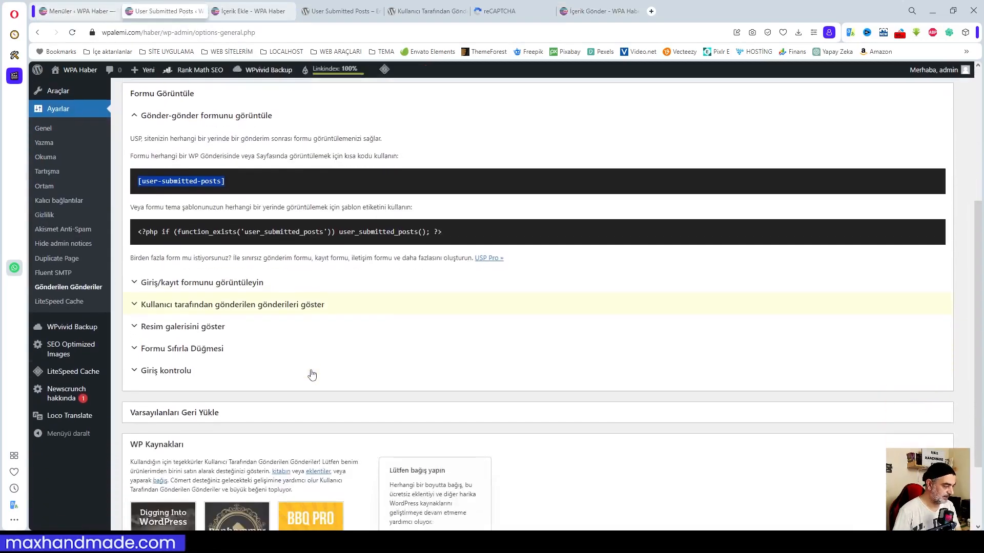
Expand the login/register form and submitted-posts shortcode sections in the plugin reference.
scroll(312, 375, down, 1)
click(204, 263)
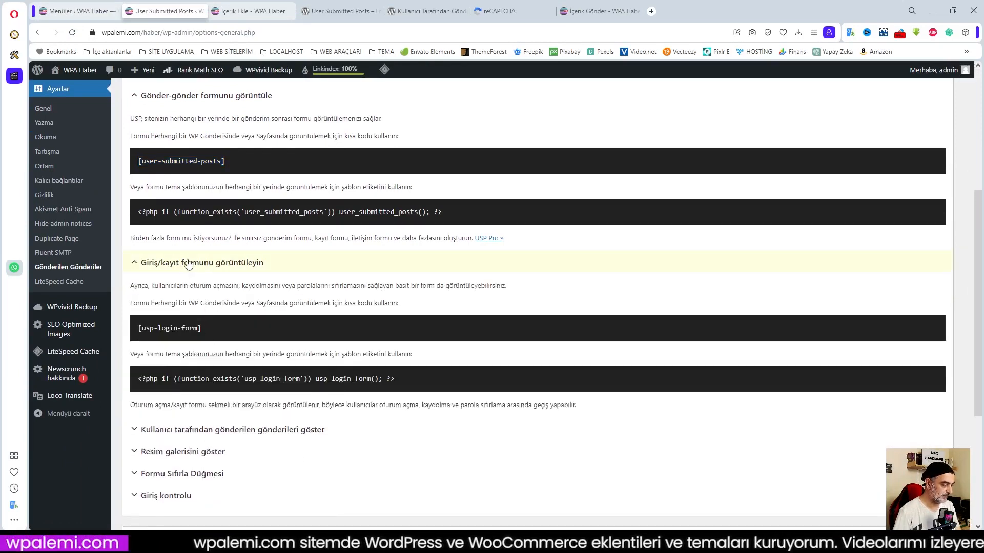
click(200, 431)
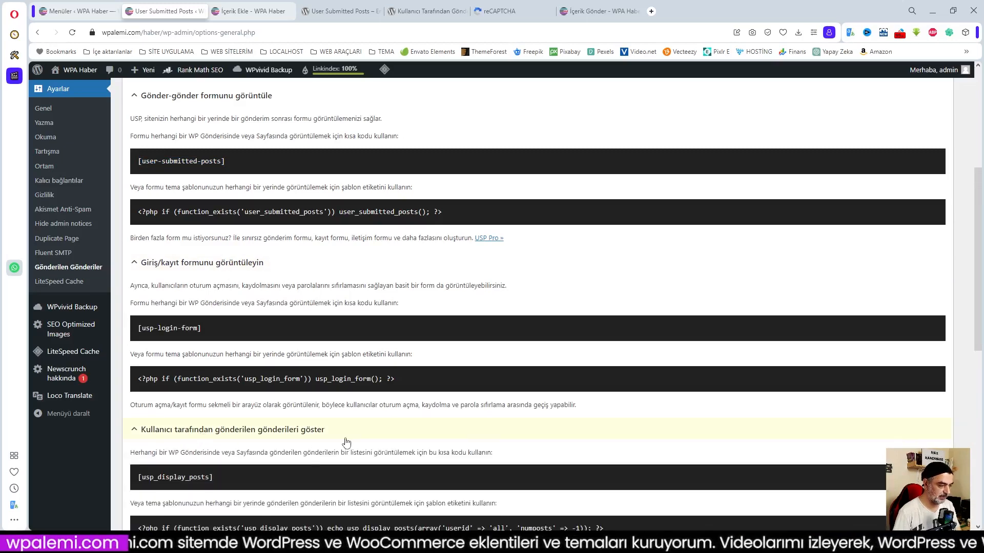
scroll(136, 309, down, 3)
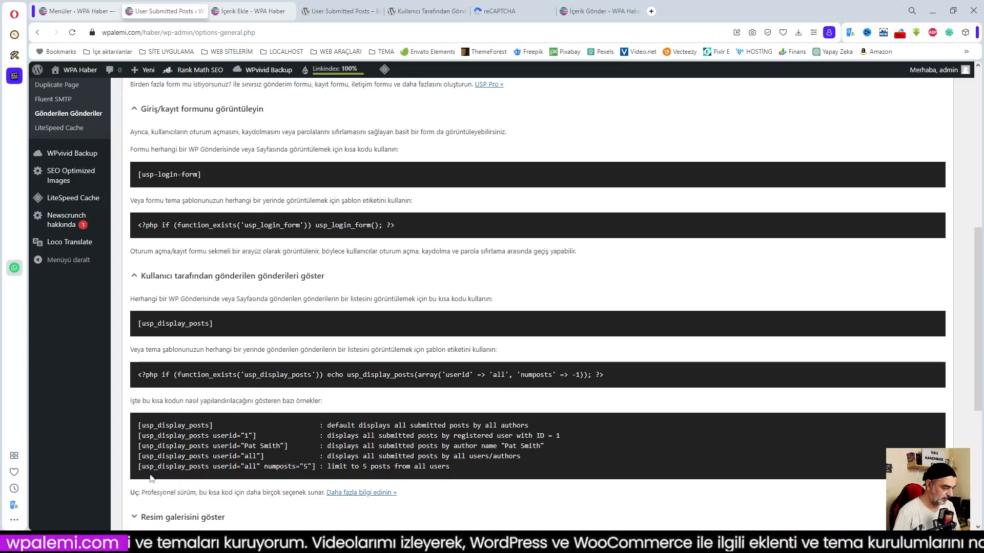
Copy the [usp_display_posts] shortcode and return to the Menüler page.
drag(149, 468, 321, 469)
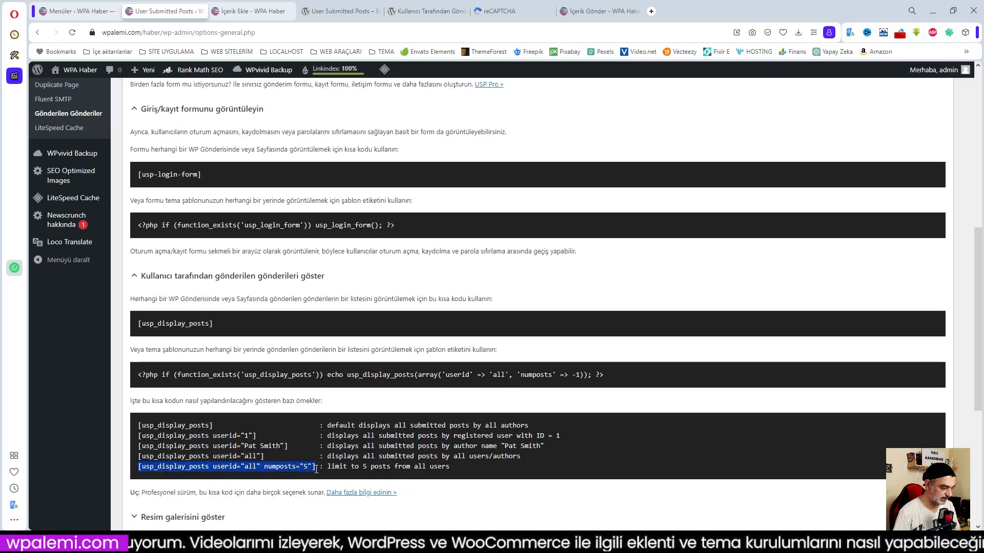
click(248, 457)
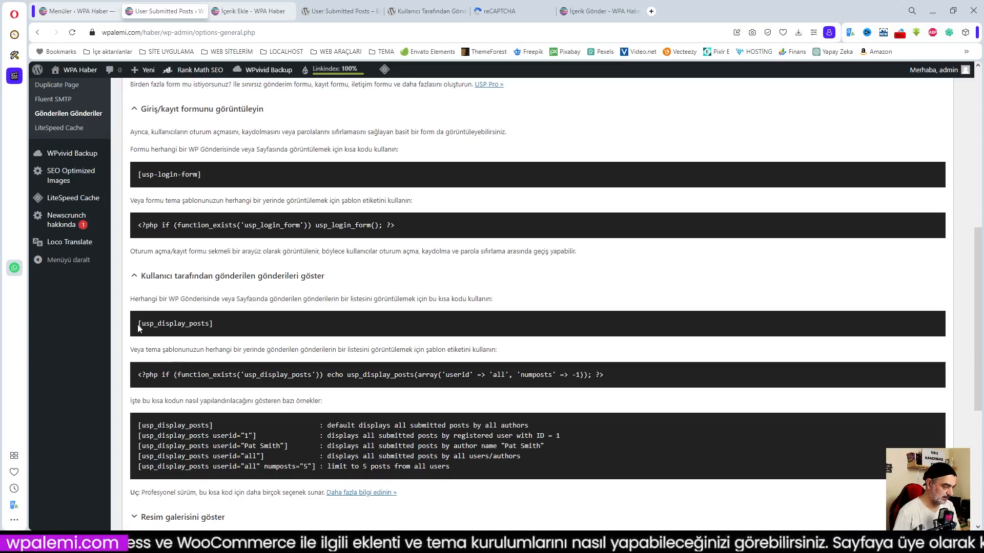
drag(138, 328, 221, 330)
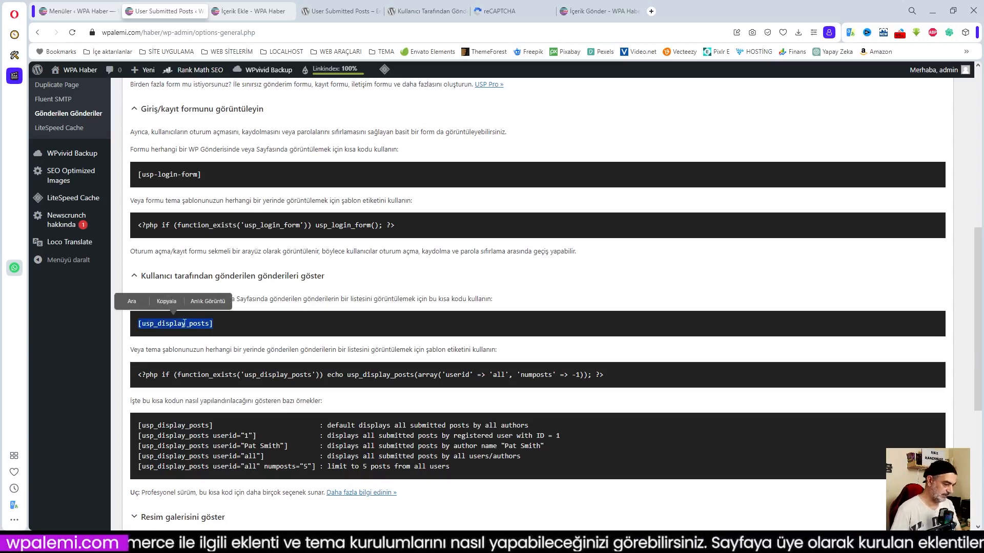
key(ctrl+c)
click(107, 14)
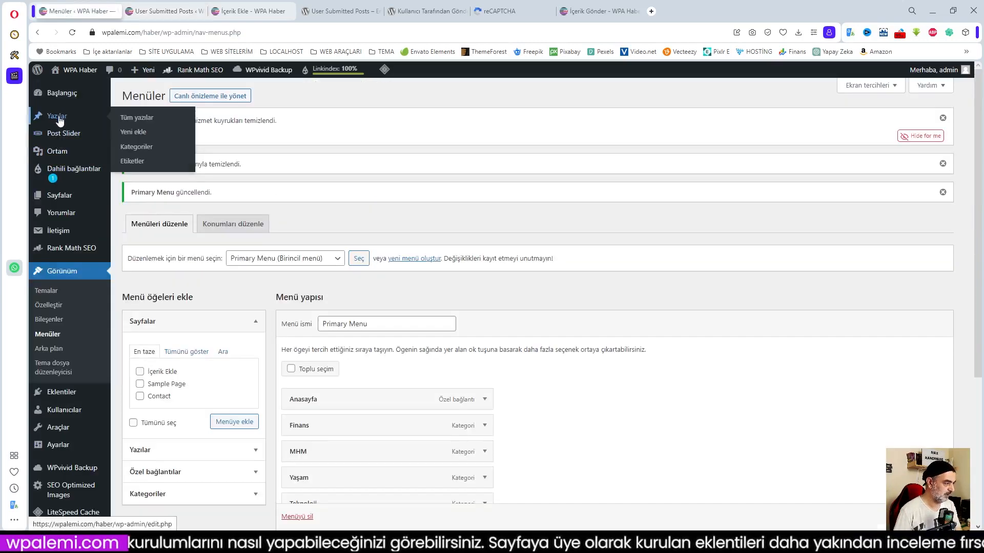
Edit the İçerik Ekle page and add a Kısa kod block containing [usp_display_posts].
mouse_move(59, 195)
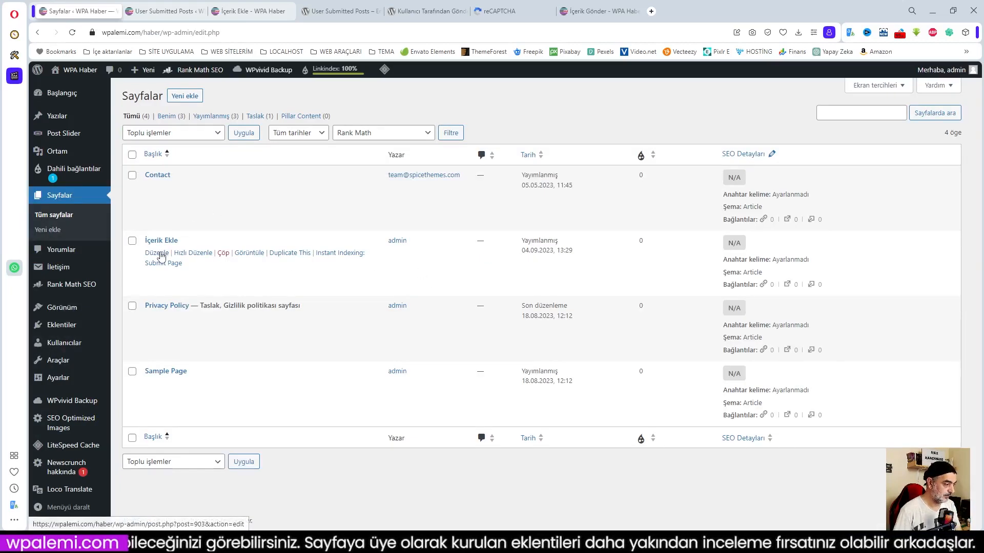
click(160, 254)
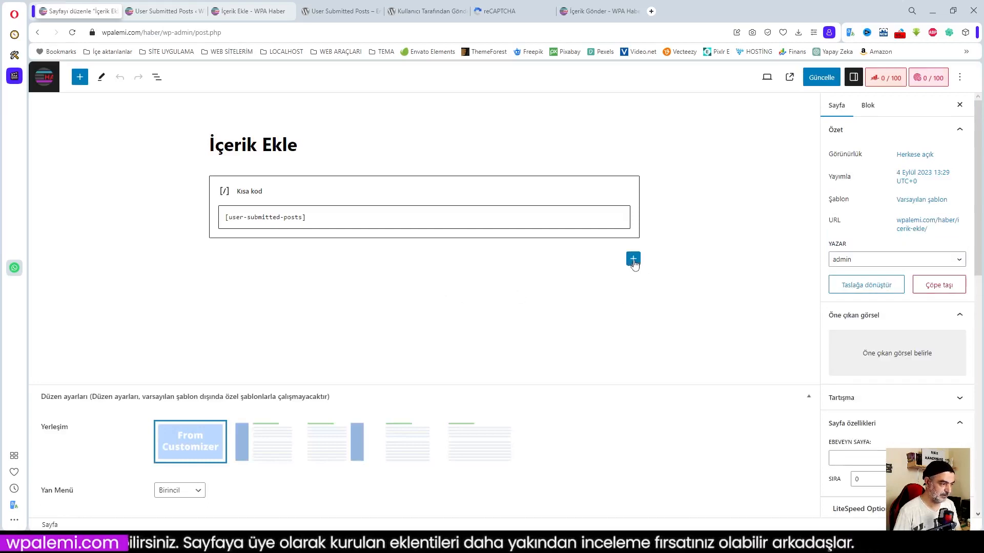
click(633, 260)
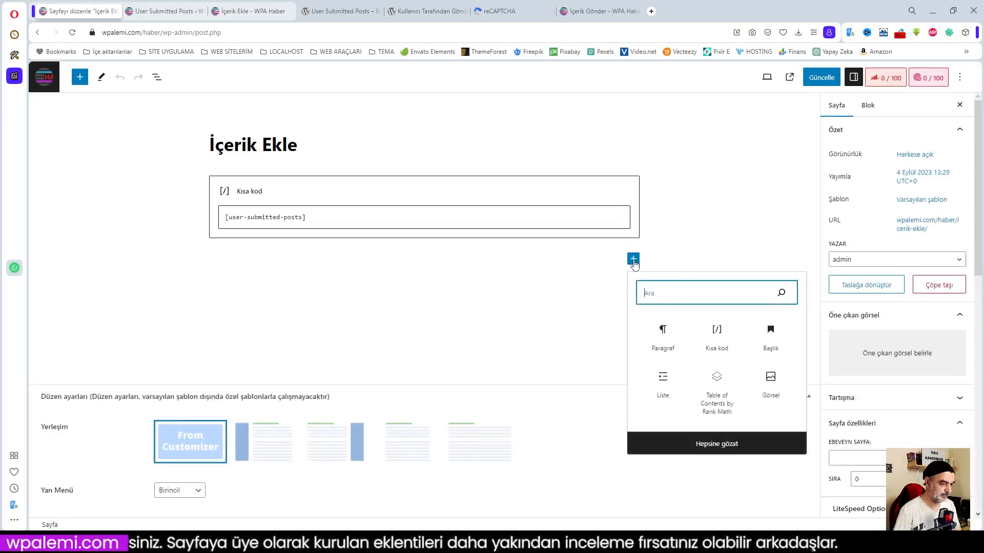
click(717, 334)
key(ctrl+v)
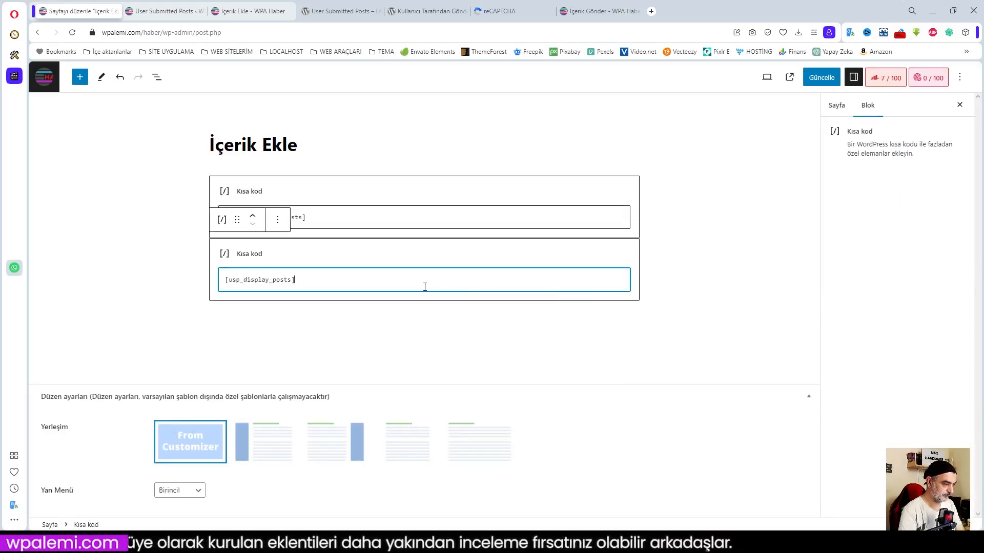
click(446, 337)
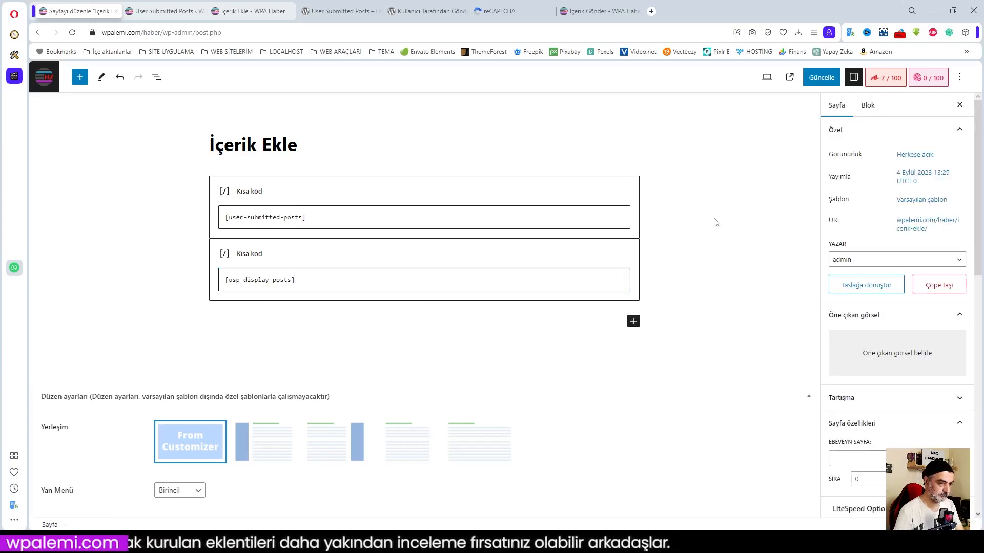
Copy the [usp_gallery] shortcode from the plugin's image gallery section.
click(178, 11)
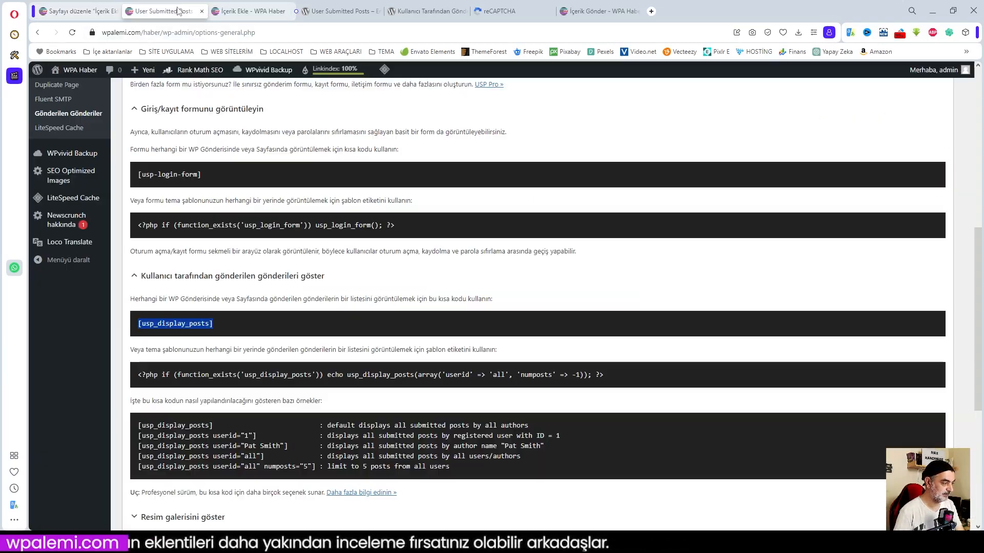
scroll(395, 293, down, 5)
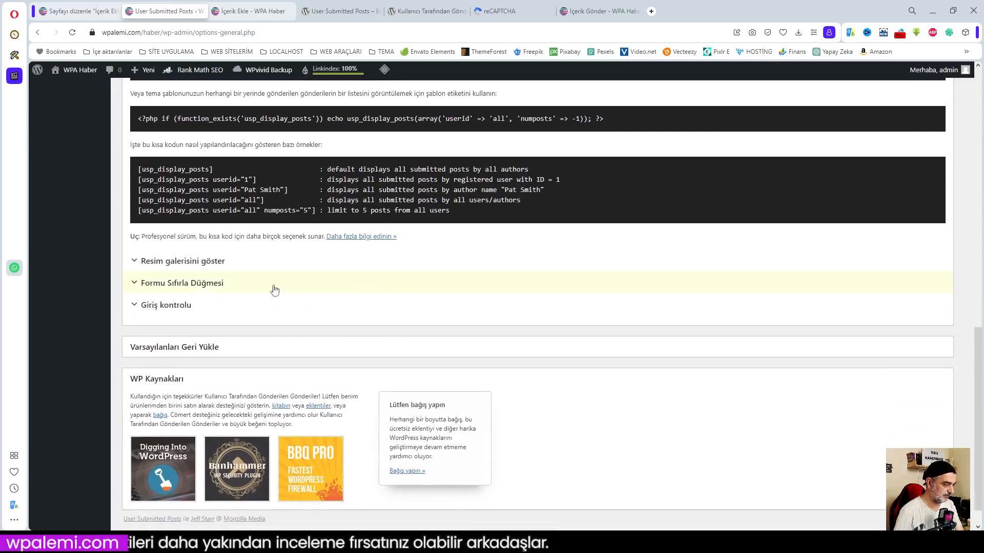
click(179, 262)
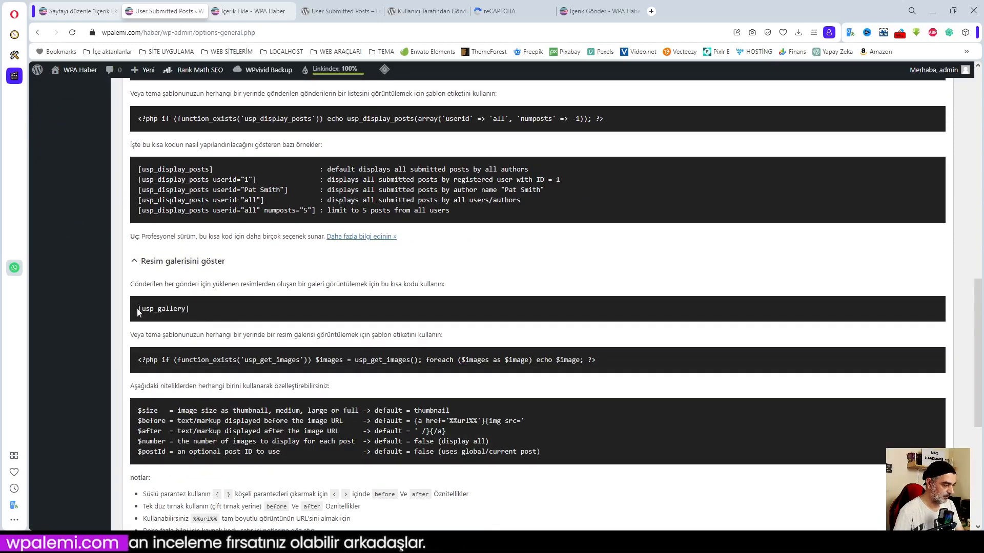
drag(138, 309, 190, 309)
key(ctrl+c)
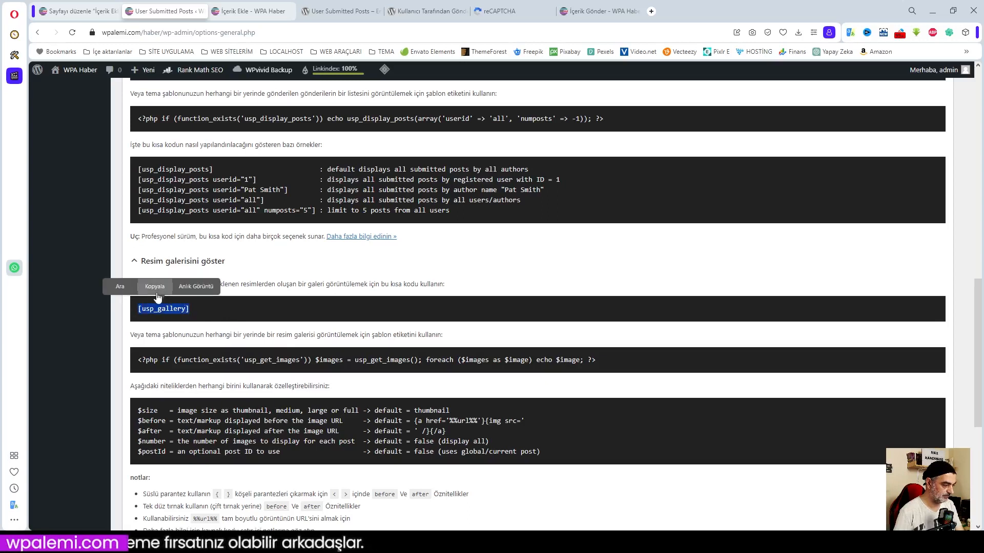
click(157, 291)
Add a [usp_gallery] shortcode block above the posts list and save the page with Güncelle.
click(78, 11)
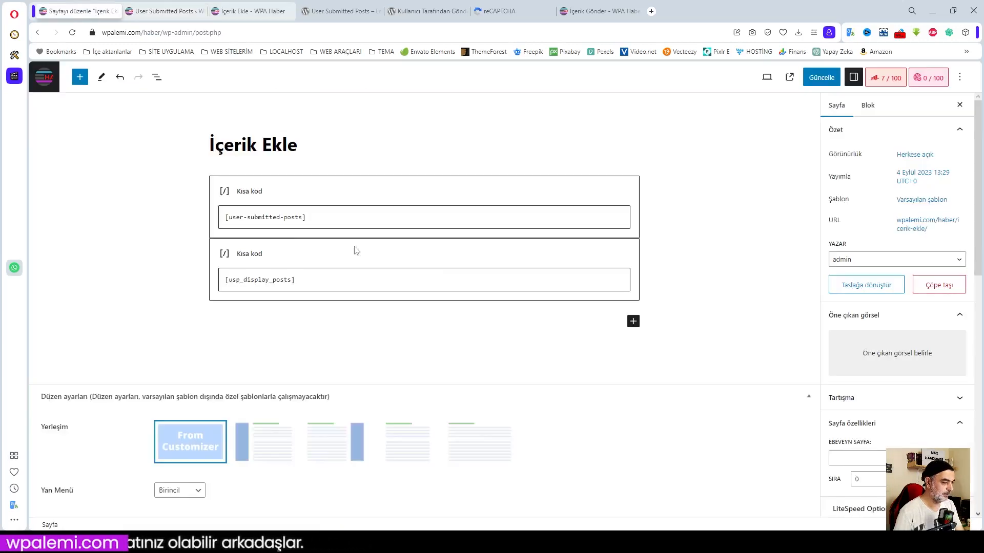
click(633, 320)
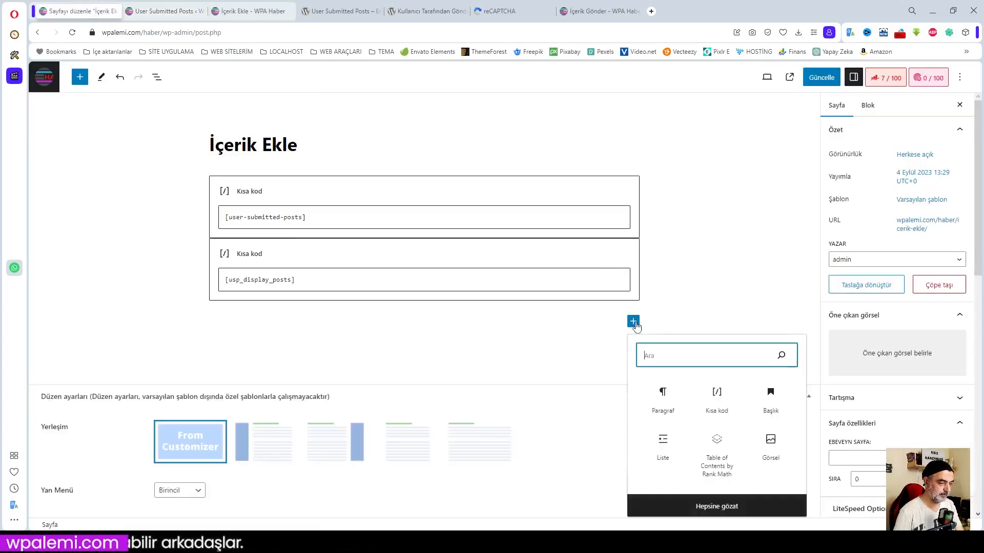
click(716, 396)
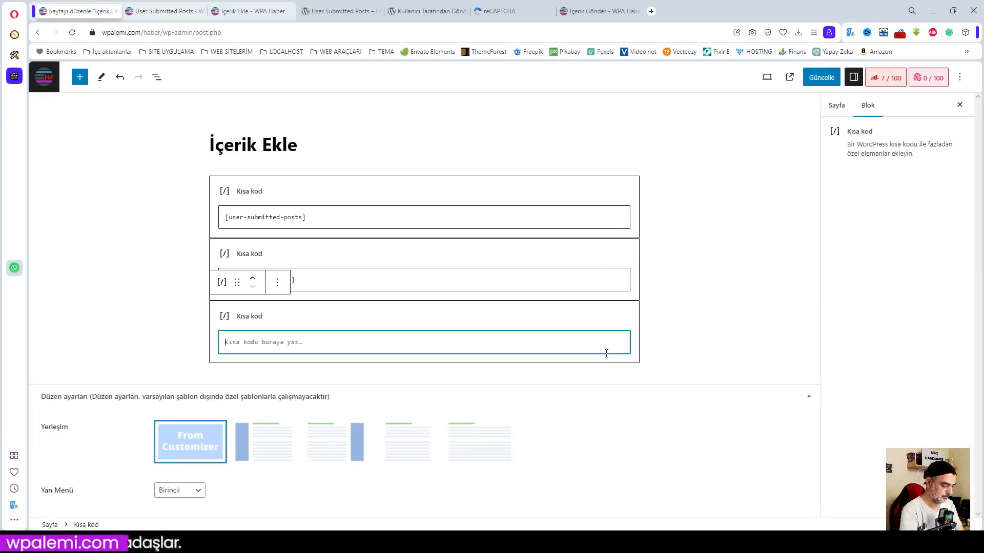
key(ctrl+v)
click(252, 278)
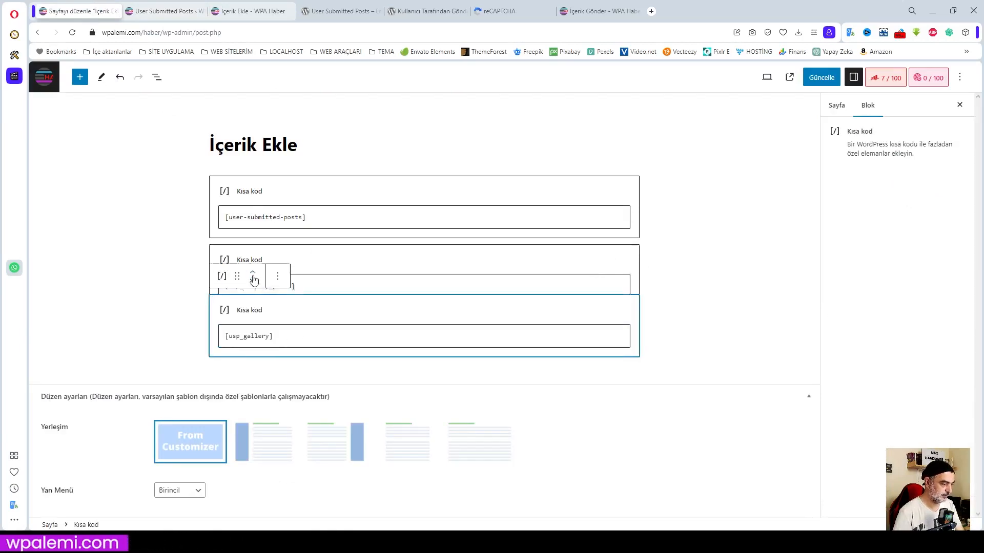
click(667, 296)
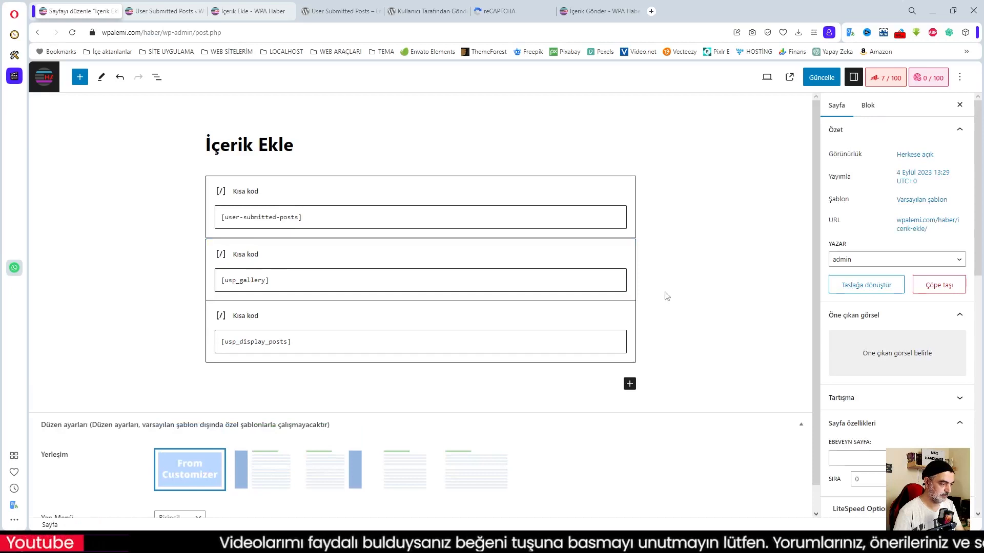
click(821, 77)
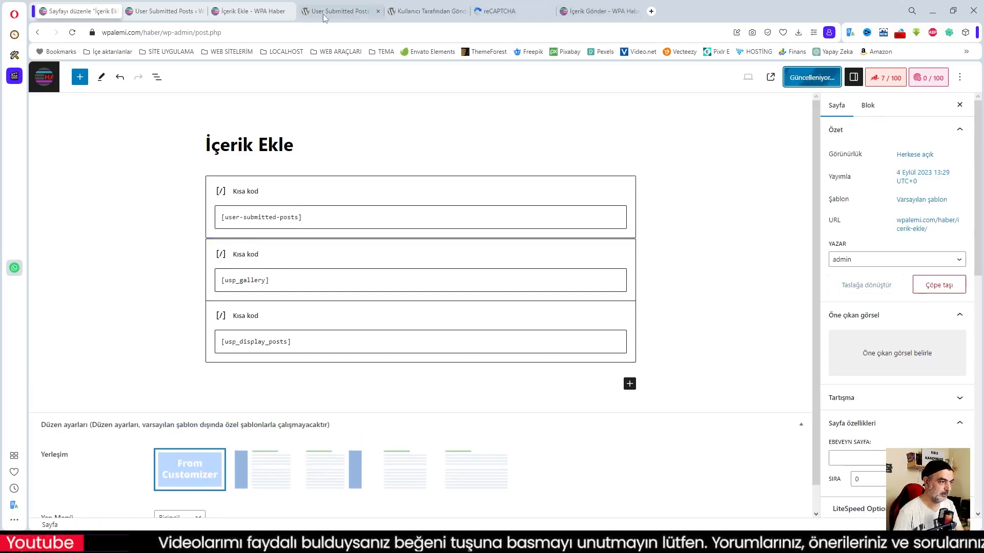
click(251, 11)
Reload the live İçerik Ekle page and purge the entire site cache.
key(F5)
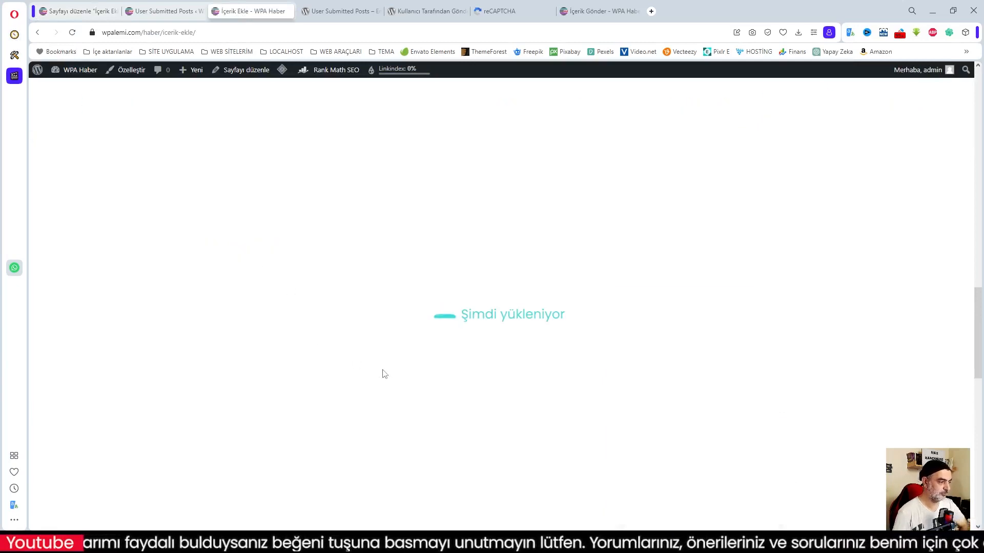
scroll(395, 360, down, 5)
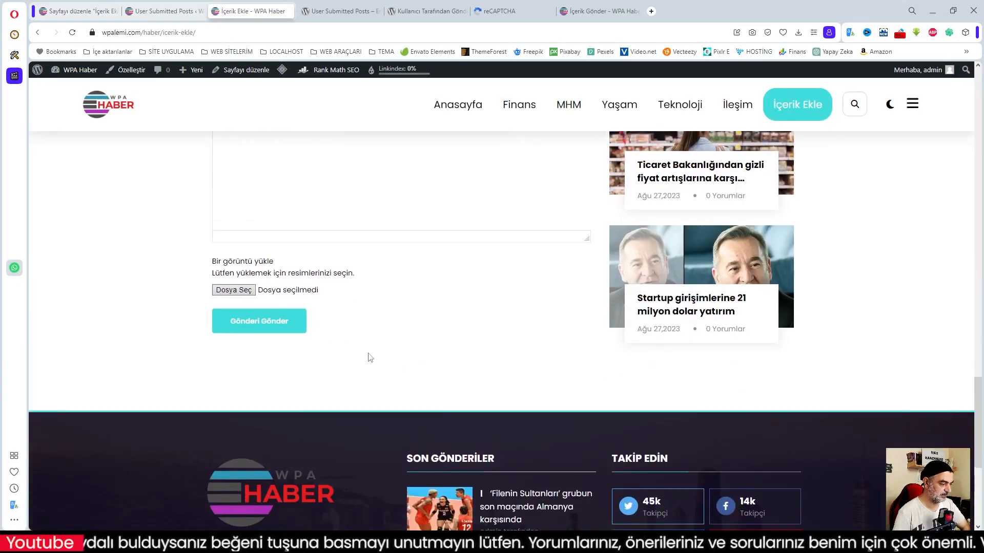
scroll(316, 286, up, 3)
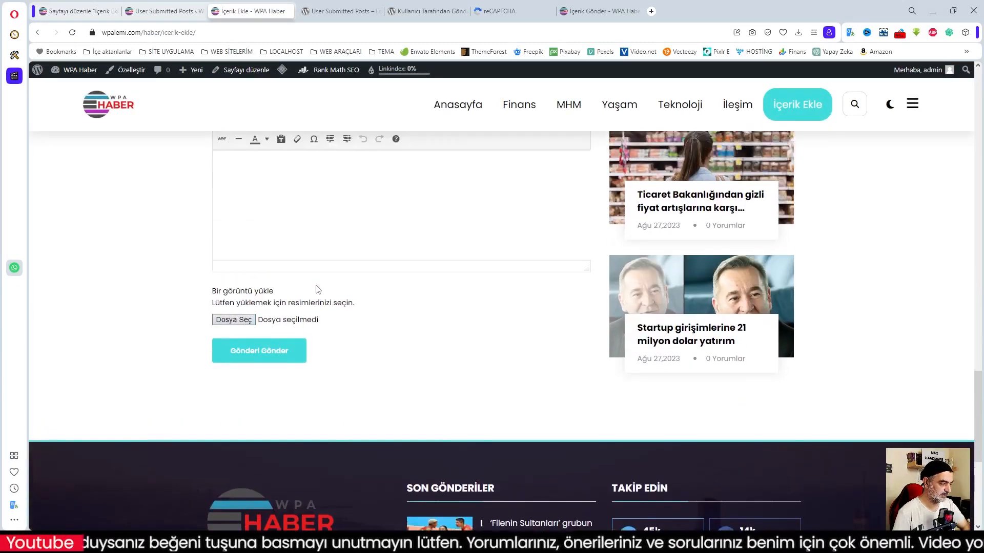
mouse_move(282, 70)
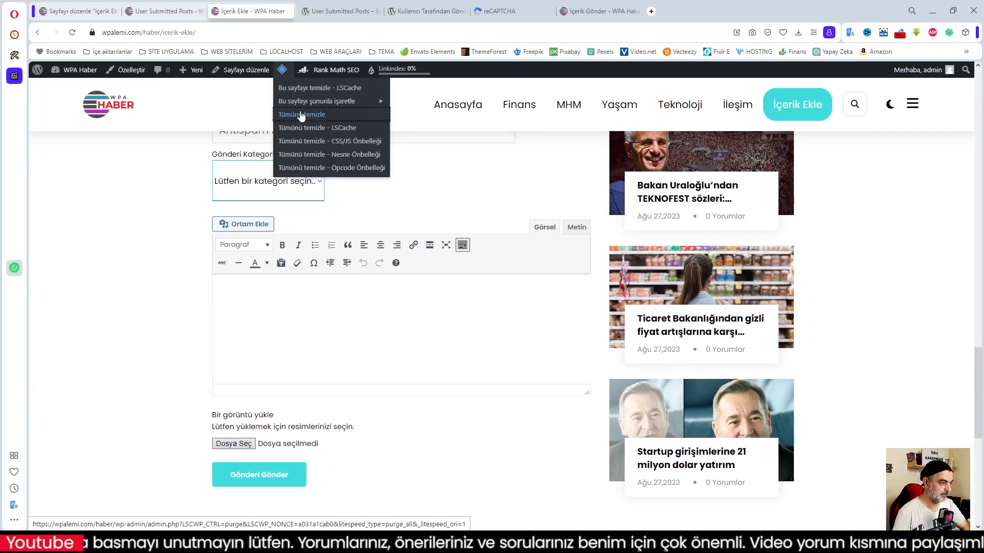
click(344, 131)
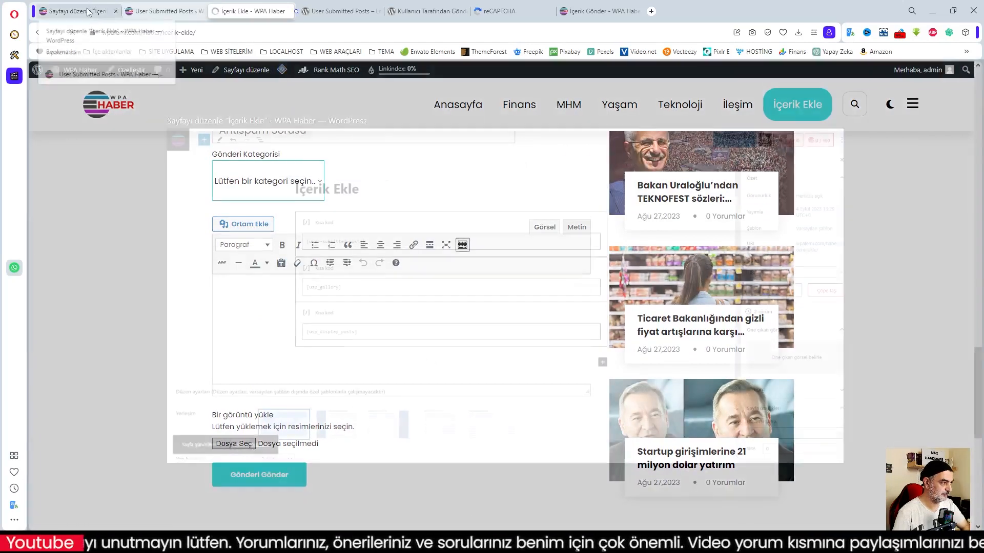
Save the İçerik Ekle page again with Güncelle and view it live.
click(88, 12)
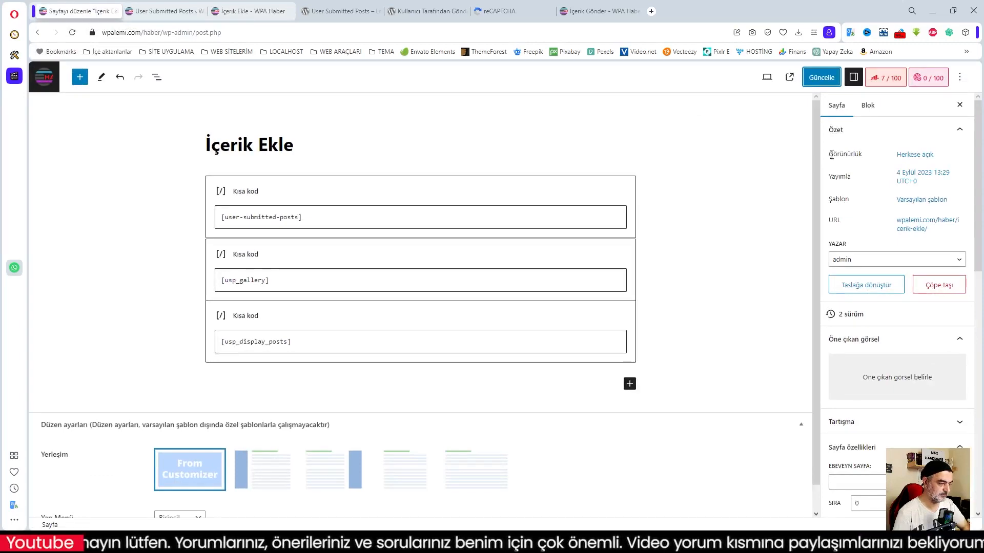
click(821, 78)
click(250, 13)
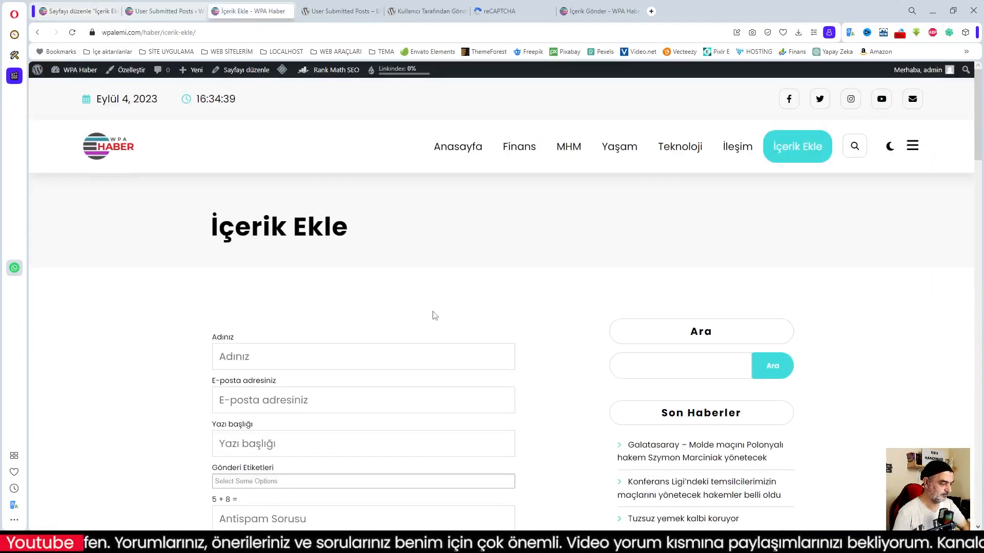
scroll(433, 311, down, 7)
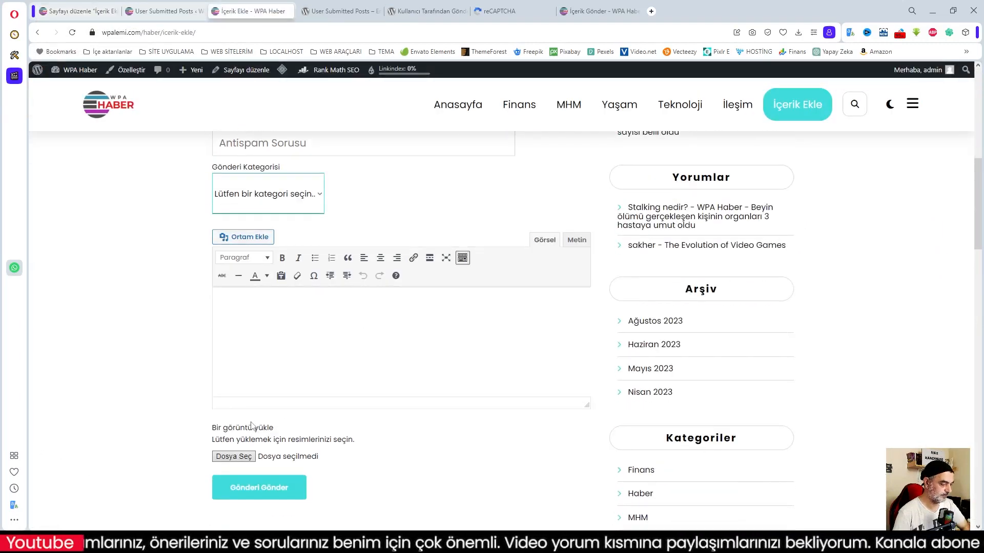
Attach seo2.jpg in the live submission form and check the rest of the page.
click(234, 456)
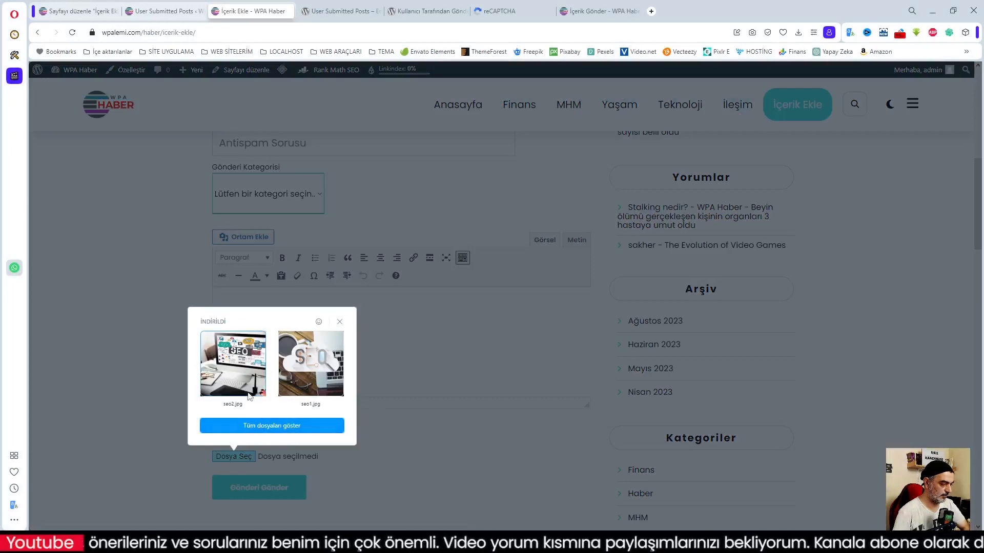
click(229, 371)
scroll(437, 468, down, 2)
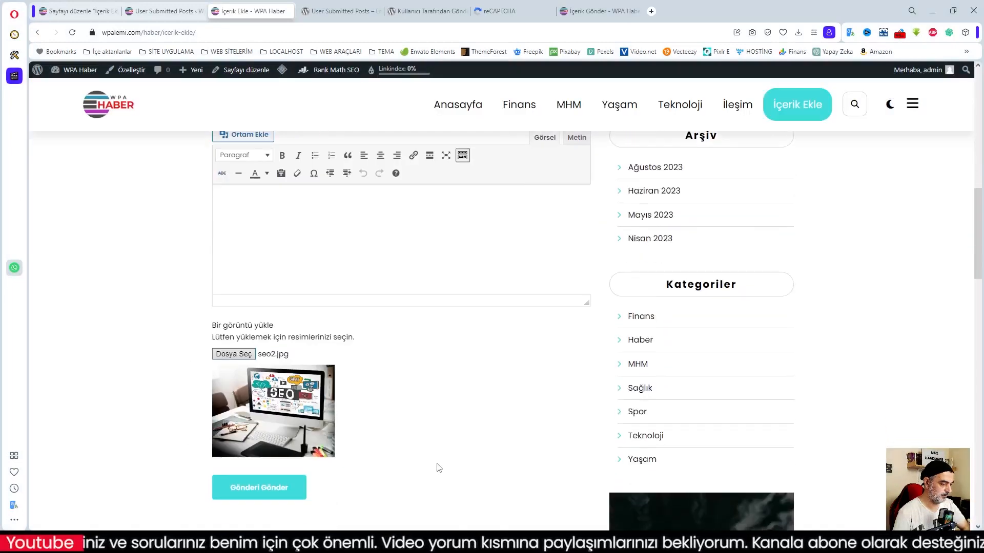
scroll(437, 468, down, 5)
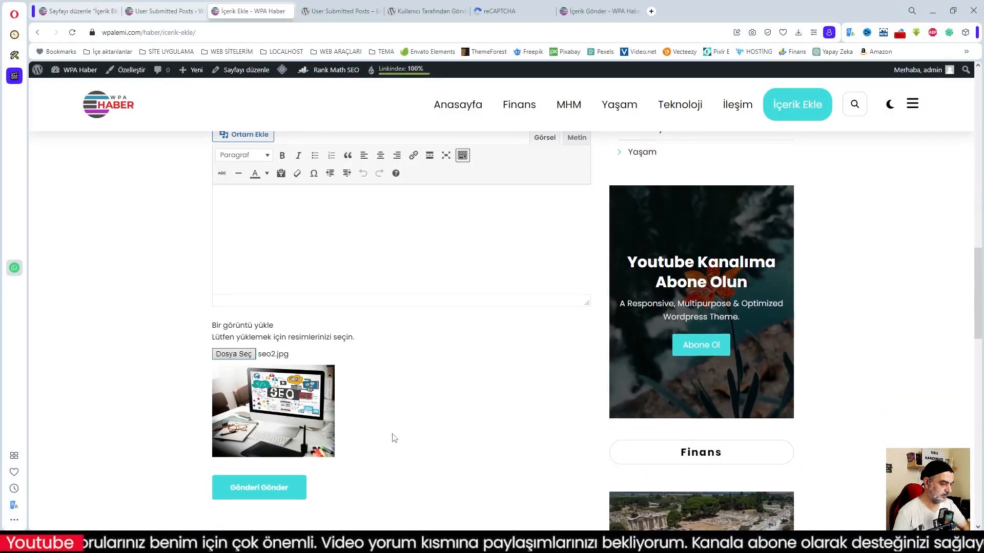
scroll(394, 439, up, 5)
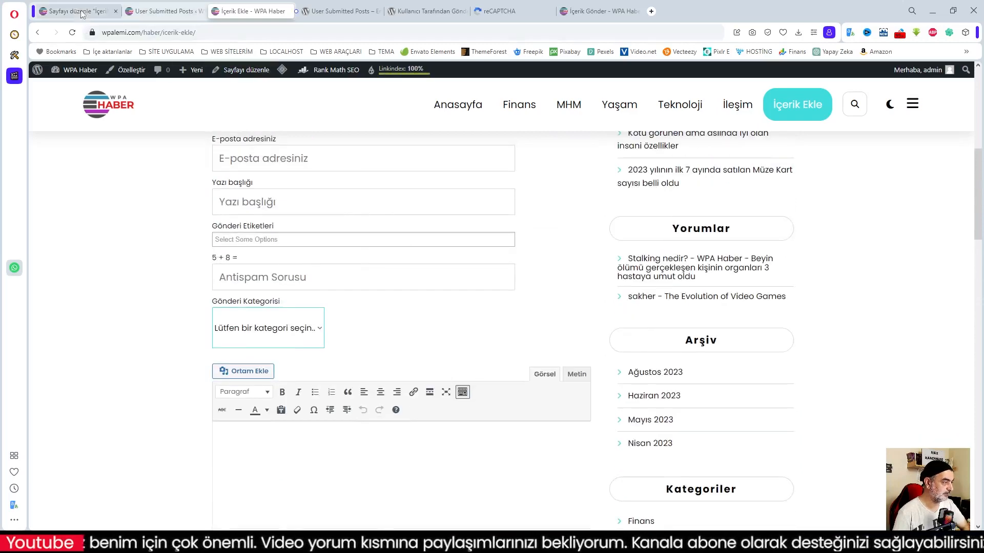
click(82, 12)
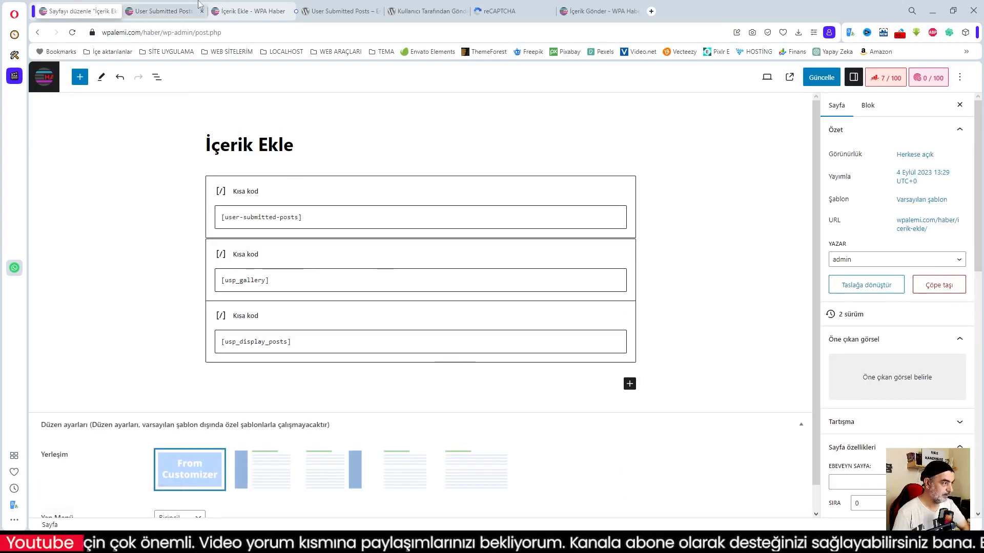
click(199, 4)
Copy [usp-reset-button] from the Formu Sıfırla Düğmesi section and return to the page editor.
scroll(232, 325, down, 5)
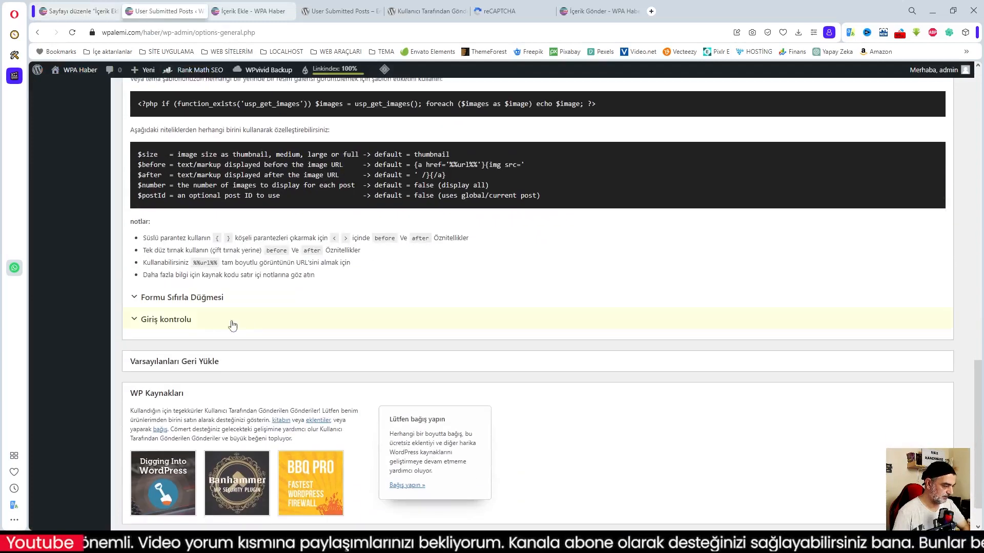
click(182, 298)
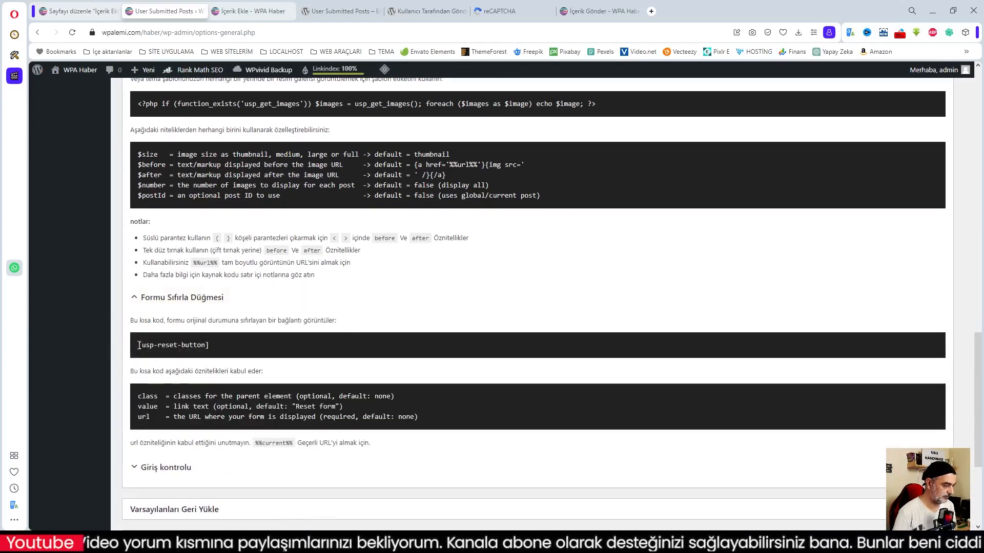
drag(139, 345, 227, 353)
key(ctrl+c)
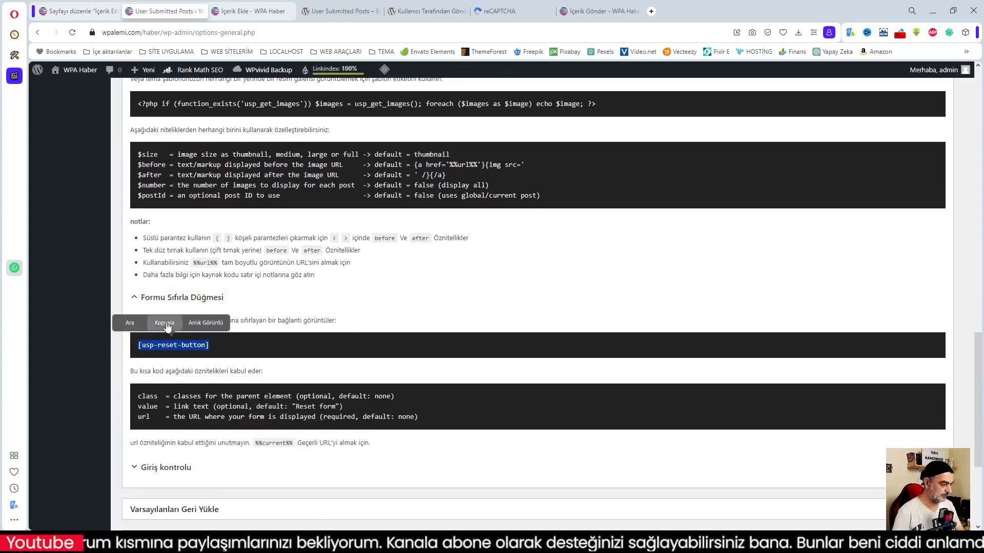
click(165, 323)
click(74, 12)
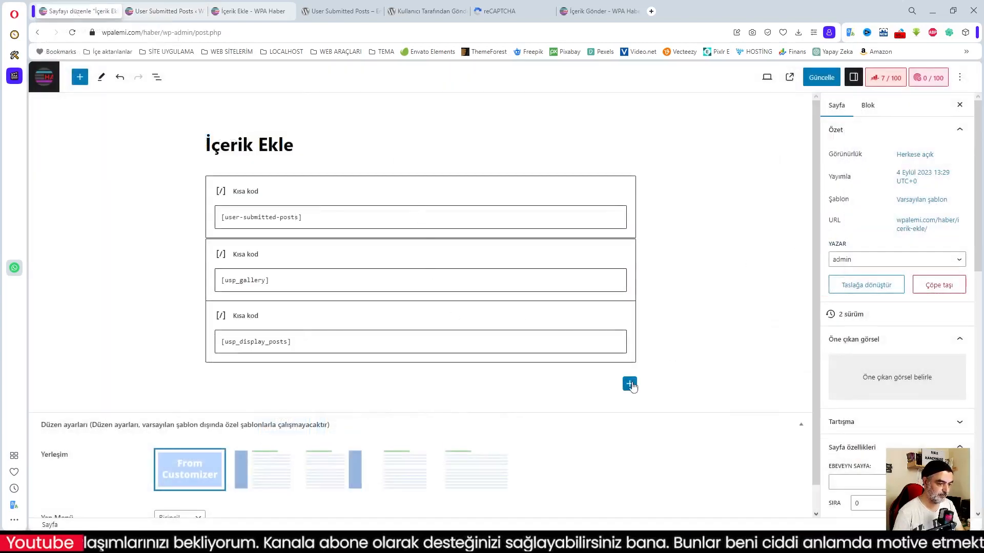
Add a Kısa kod block containing [usp-reset-button] below the existing shortcodes.
click(629, 384)
click(710, 461)
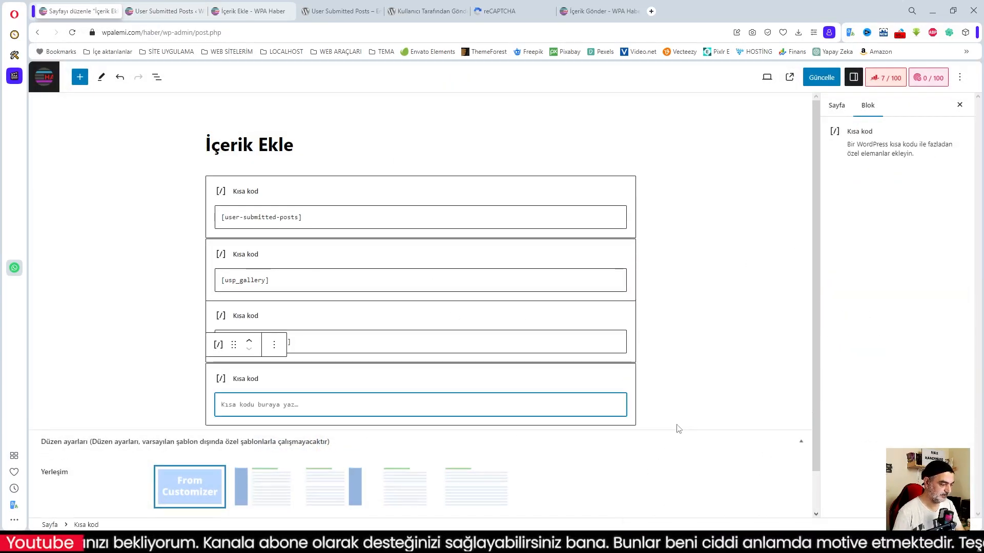
key(ctrl+v)
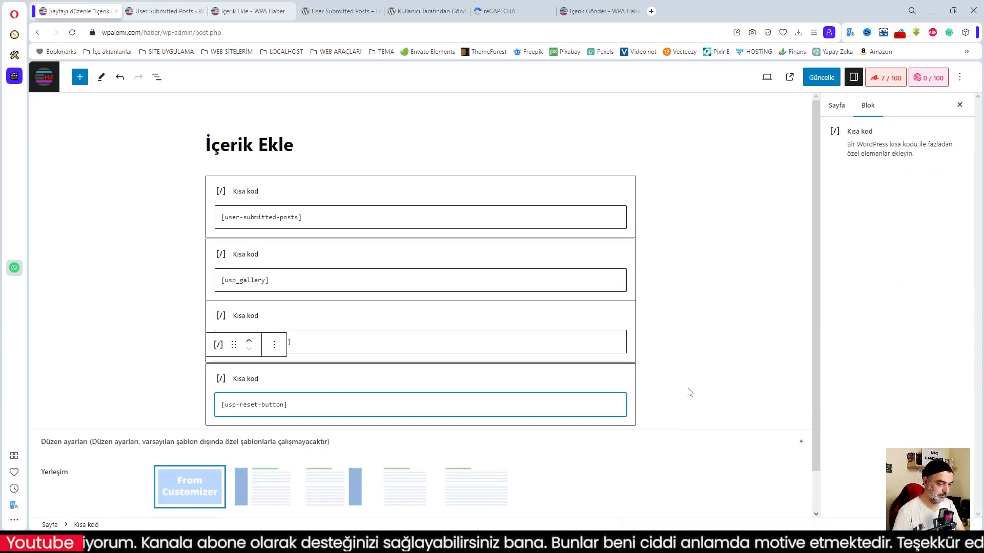
click(690, 391)
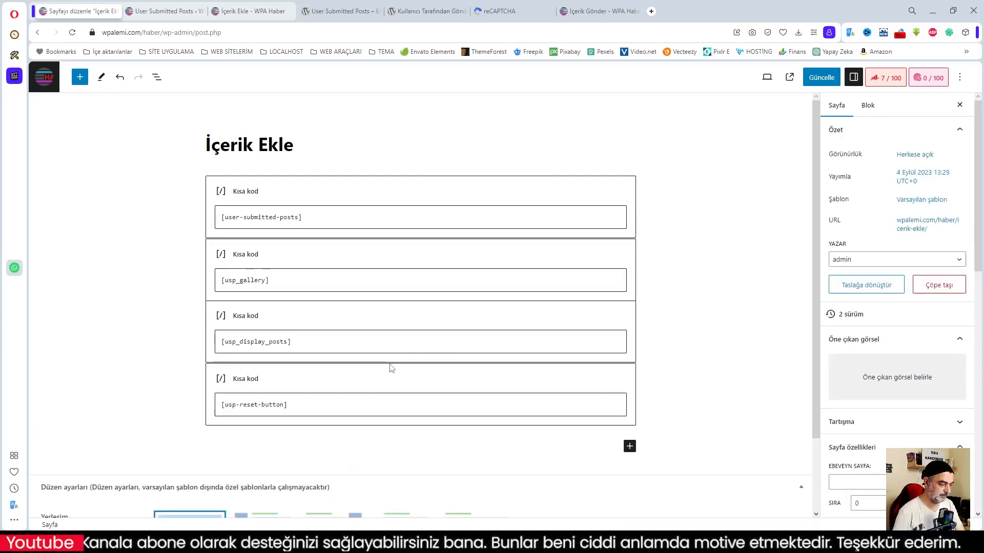
Add a heading block reading 'Paylaşılan Yazılar' beneath the shortcodes.
click(630, 447)
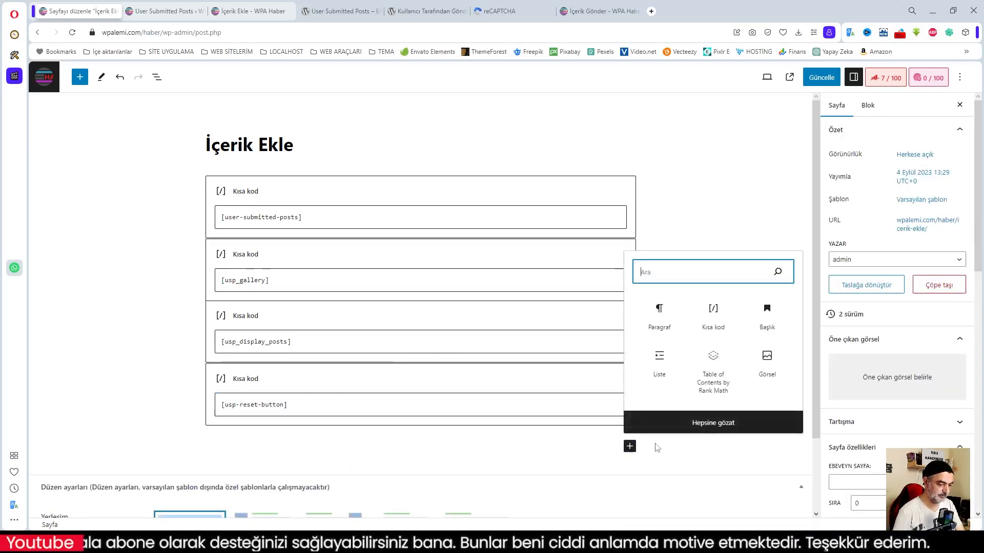
click(767, 313)
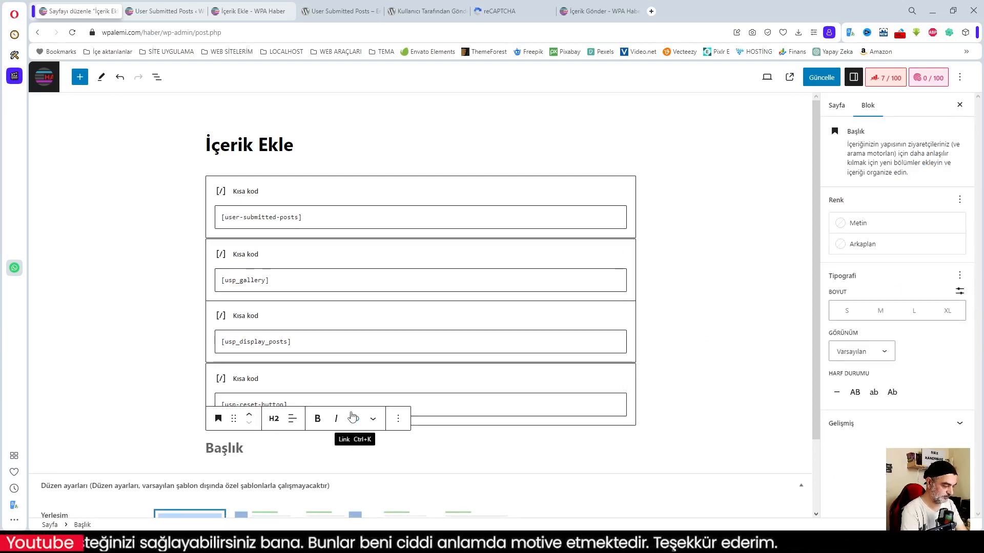
text(Formu)
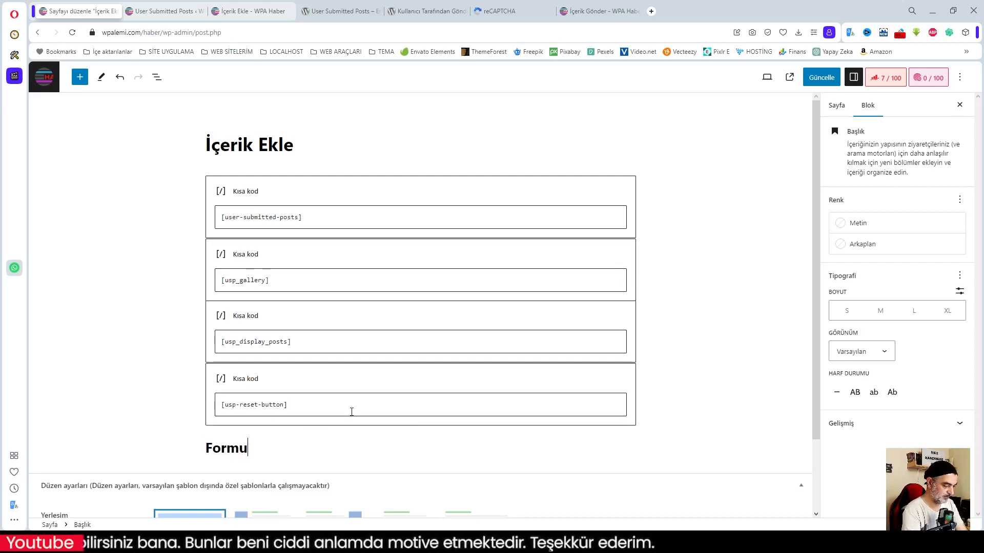
key(BackSpace)
key(BackSpace)
key(BackSpace)
key(BackSpace)
key(BackSpace)
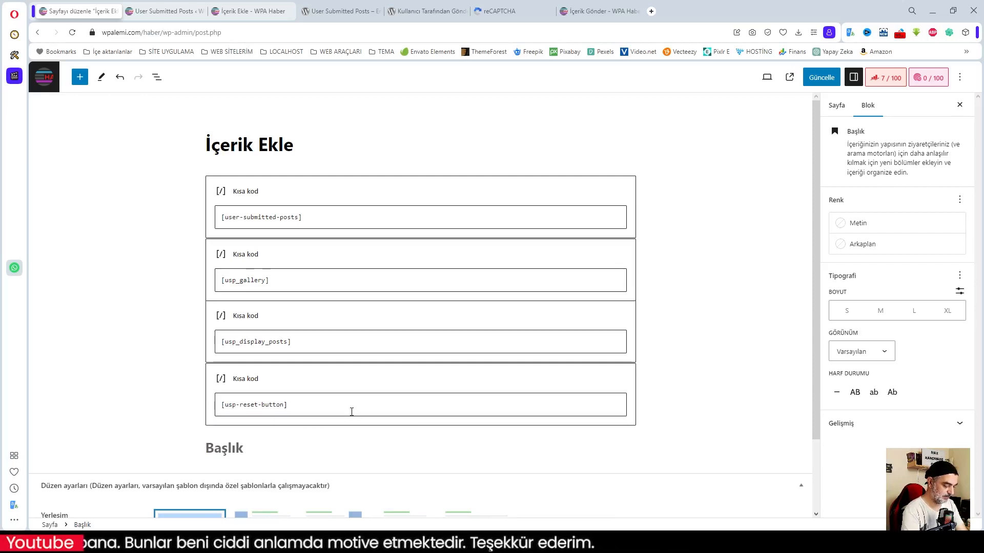
text(Paylaşı)
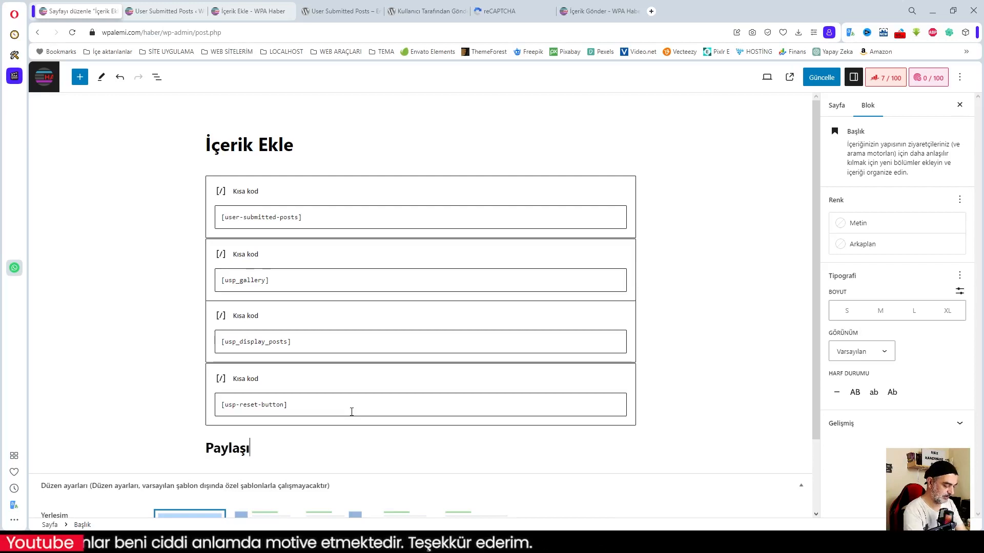
text(lan Yaı)
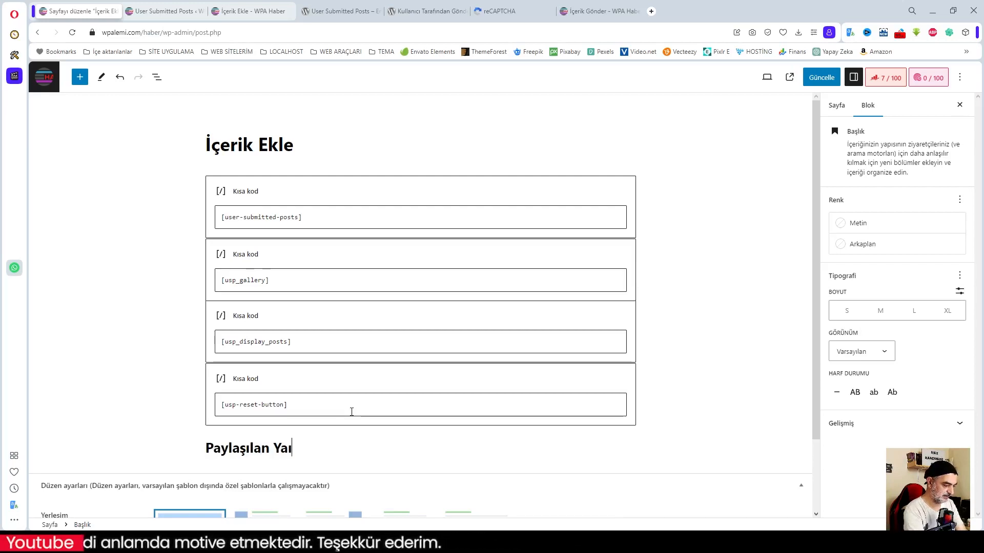
key(BackSpace)
text(zı)
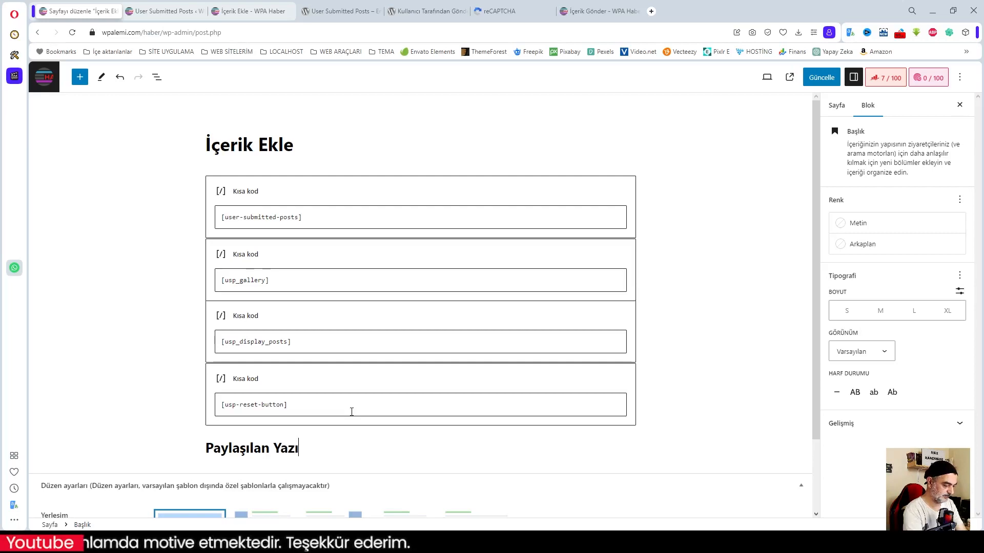
text(lar)
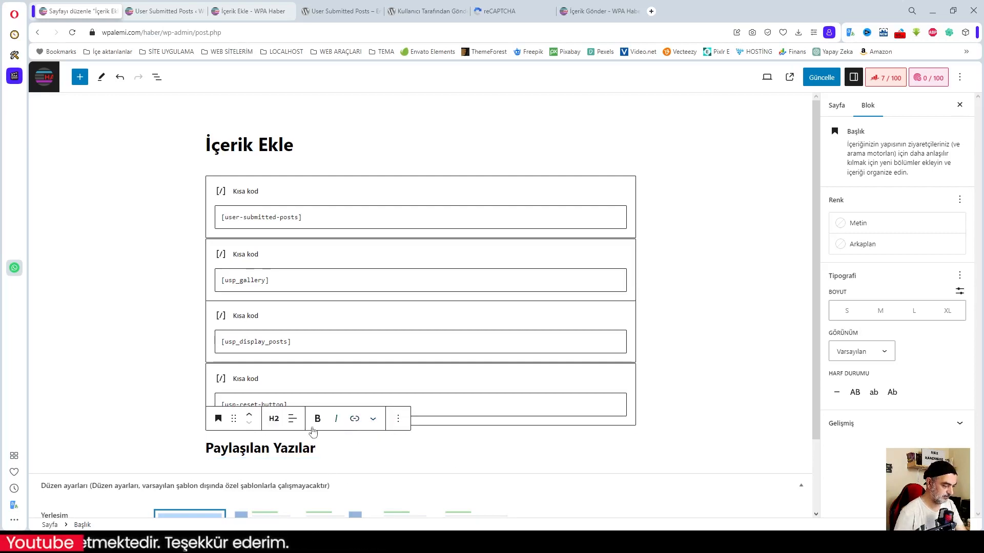
Move the Paylaşılan Yazılar heading above [usp_display_posts], keeping [usp_gallery] above it.
click(249, 415)
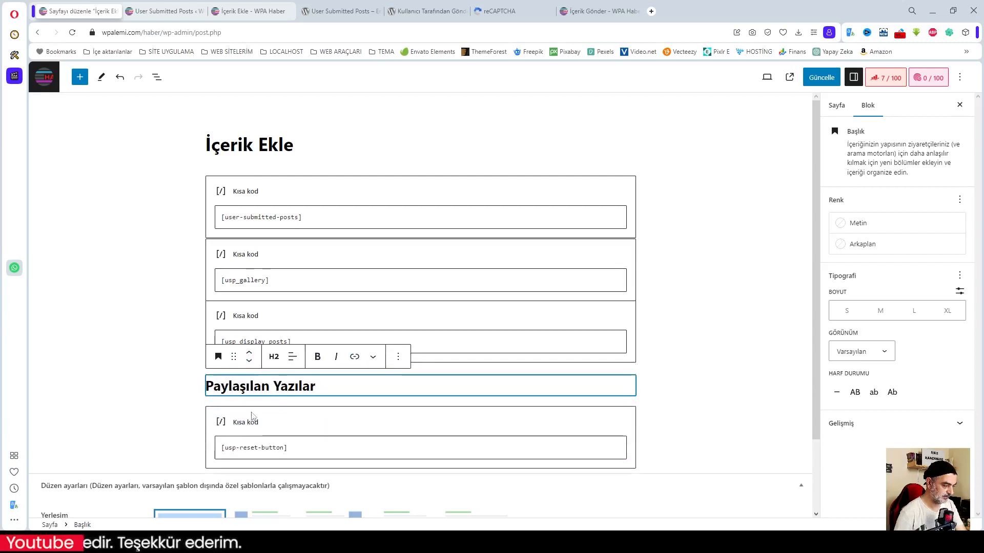
click(249, 349)
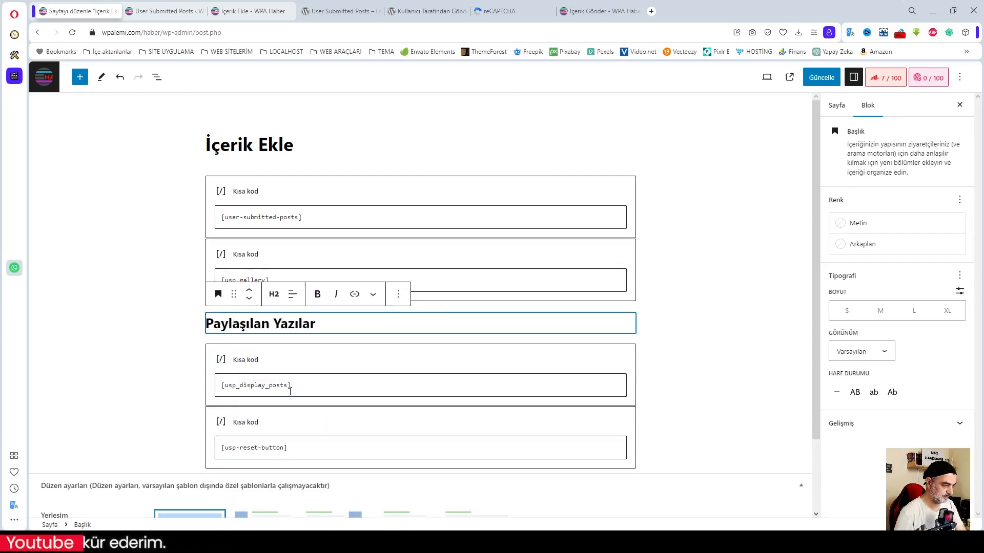
click(681, 351)
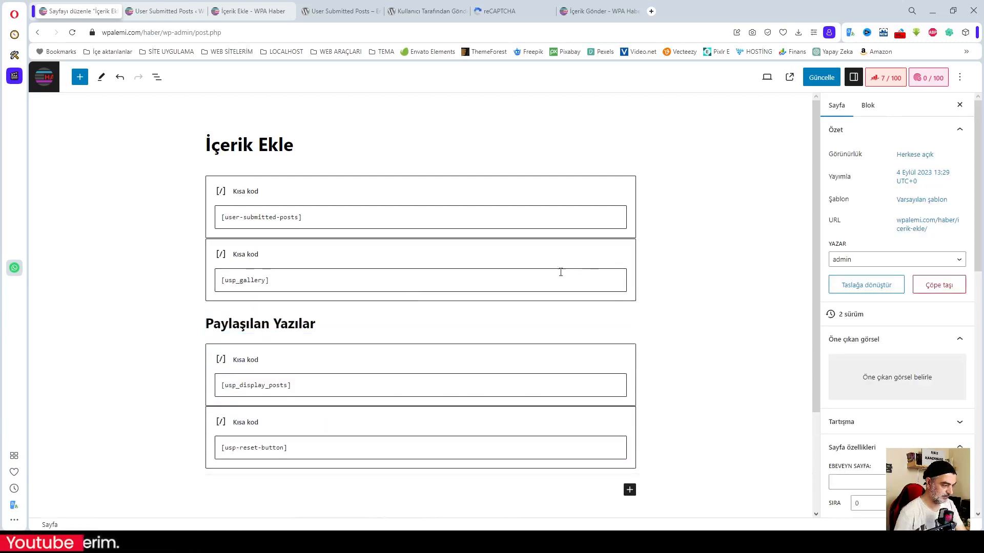
click(282, 260)
click(249, 226)
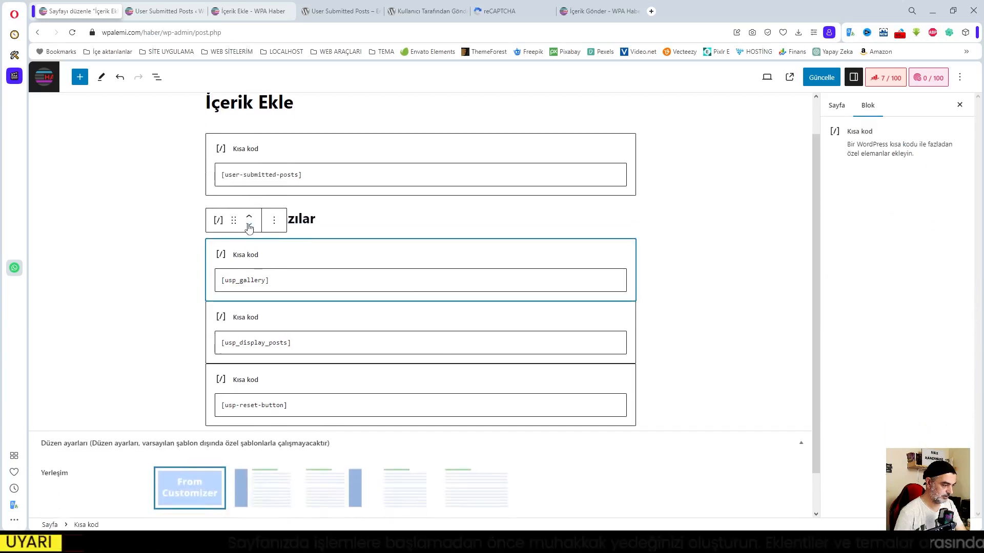
click(249, 216)
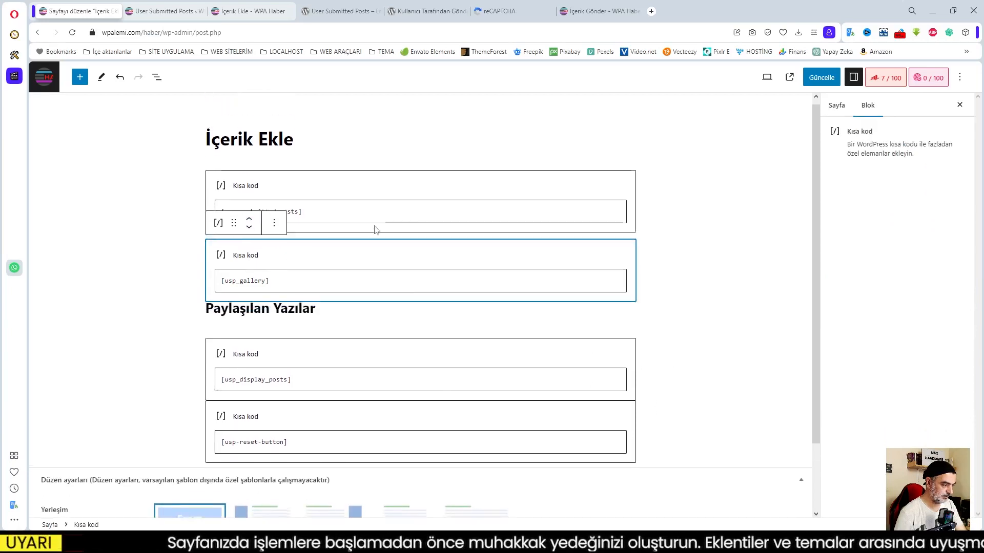
click(720, 363)
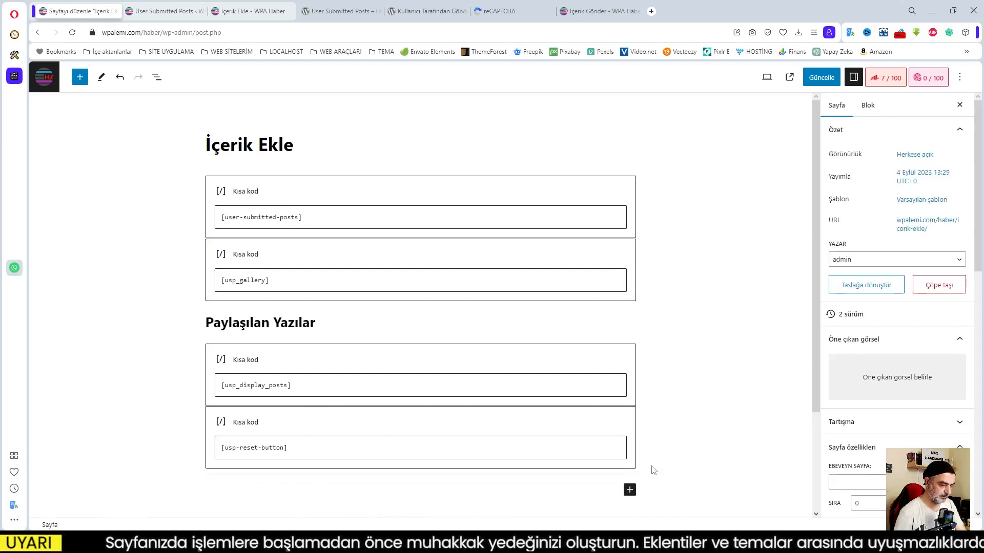
Add a 'Formu Sıfırla' heading above the [usp-reset-button] block and save the page.
click(629, 489)
click(708, 359)
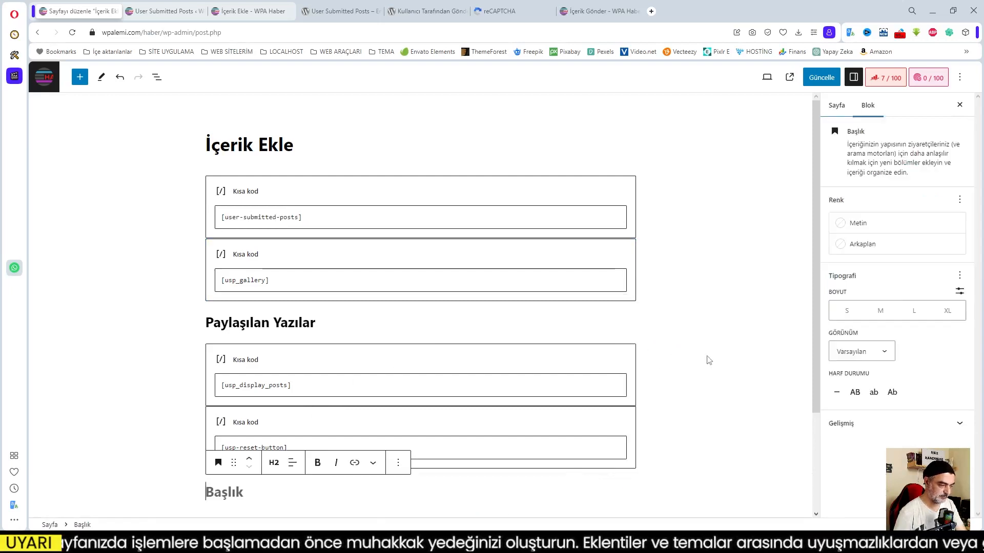
text(Formu Sıfırla)
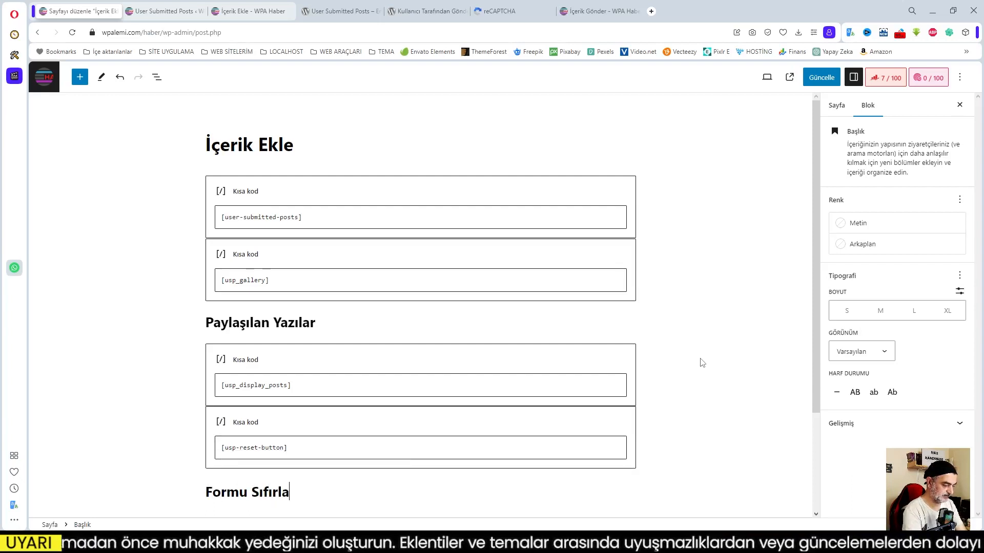
click(688, 427)
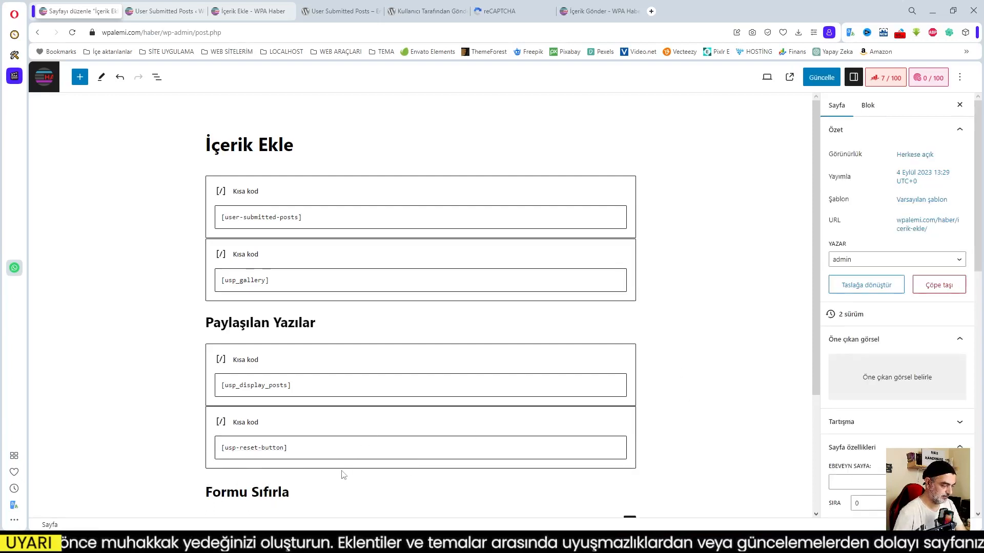
scroll(501, 488, down, 1)
click(342, 444)
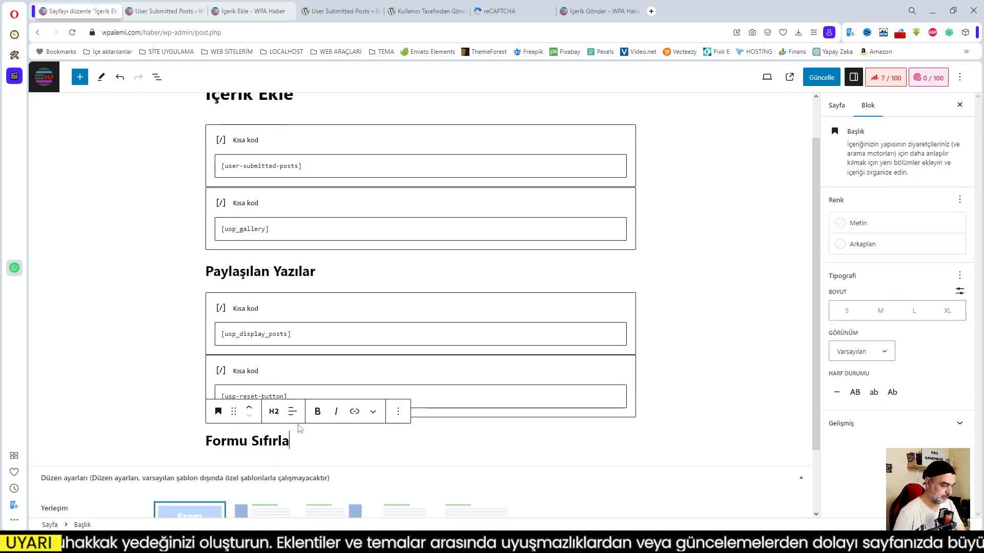
click(249, 408)
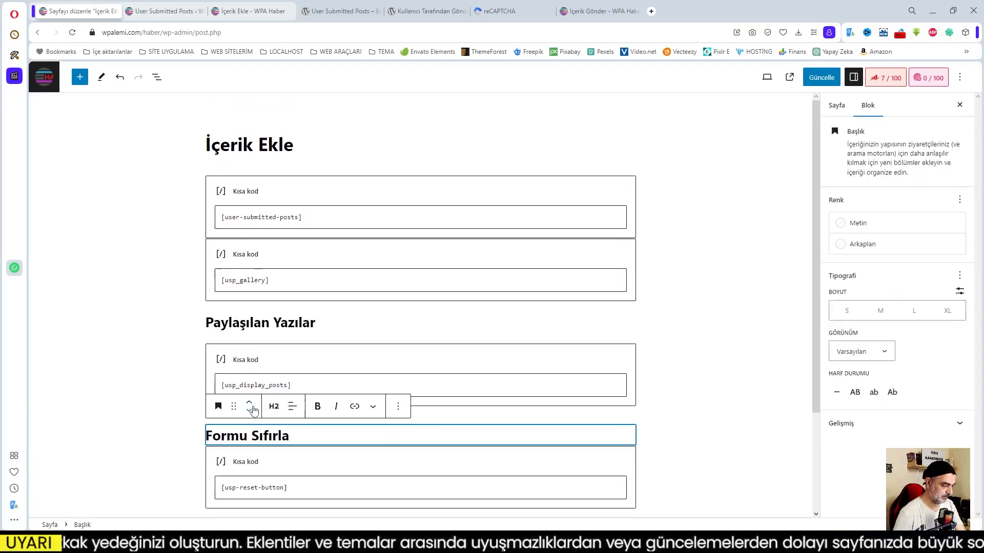
click(723, 404)
click(821, 78)
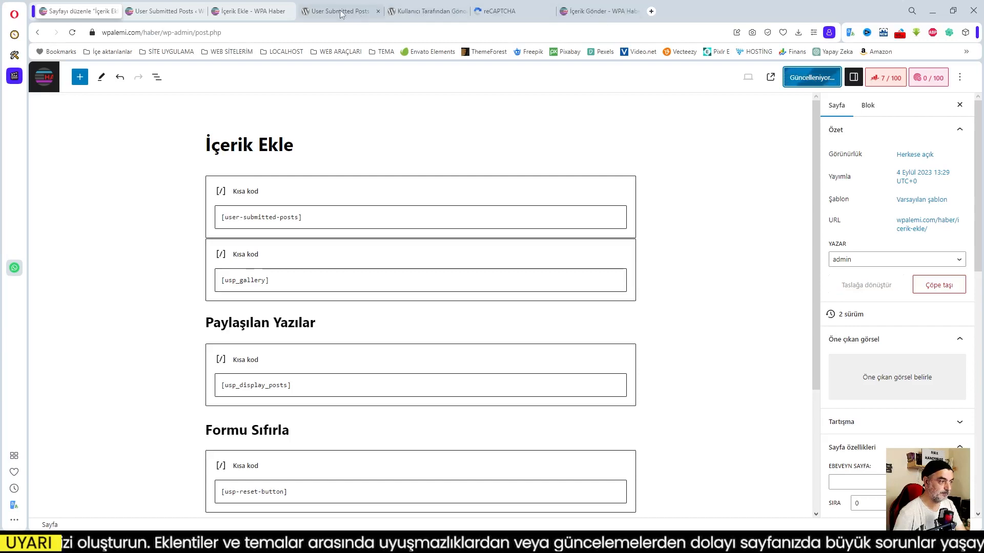
Reload the live İçerik Ekle page to check the form, headings and Formu Sıfırla link.
click(251, 12)
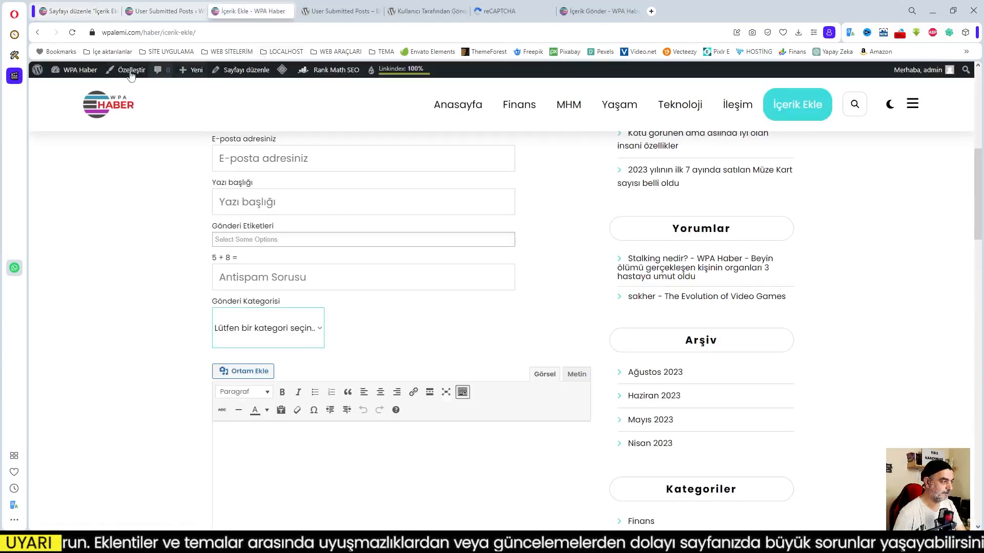
click(72, 32)
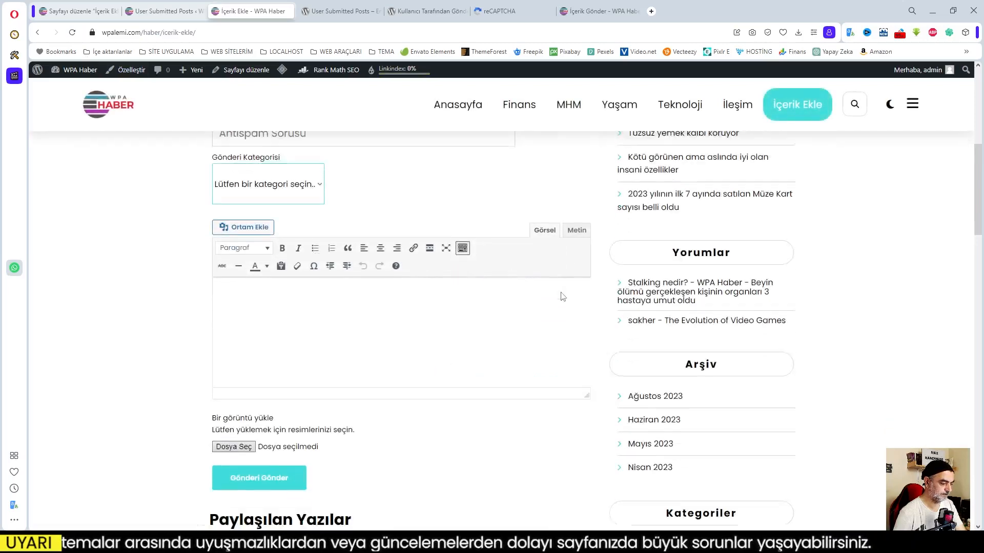
scroll(562, 296, down, 1)
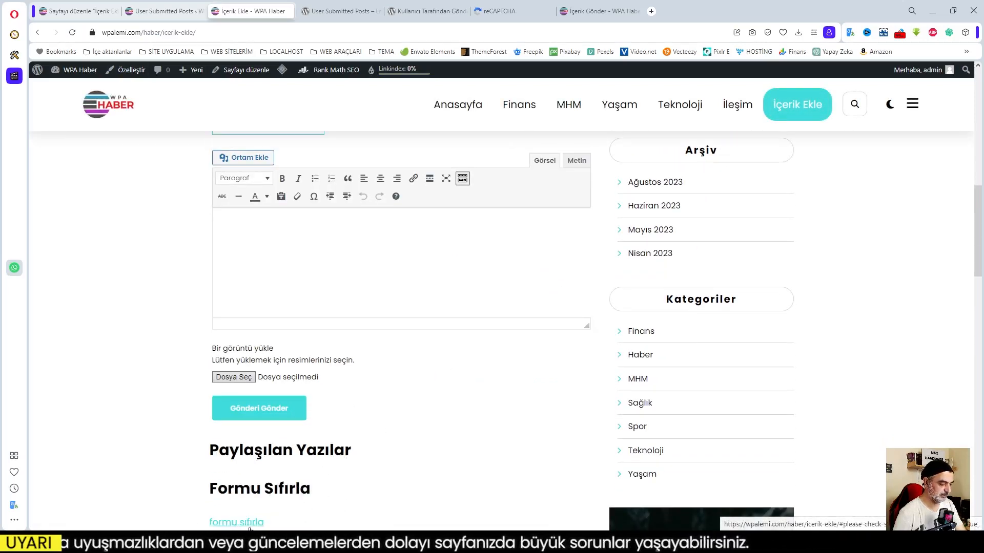
scroll(432, 439, up, 4)
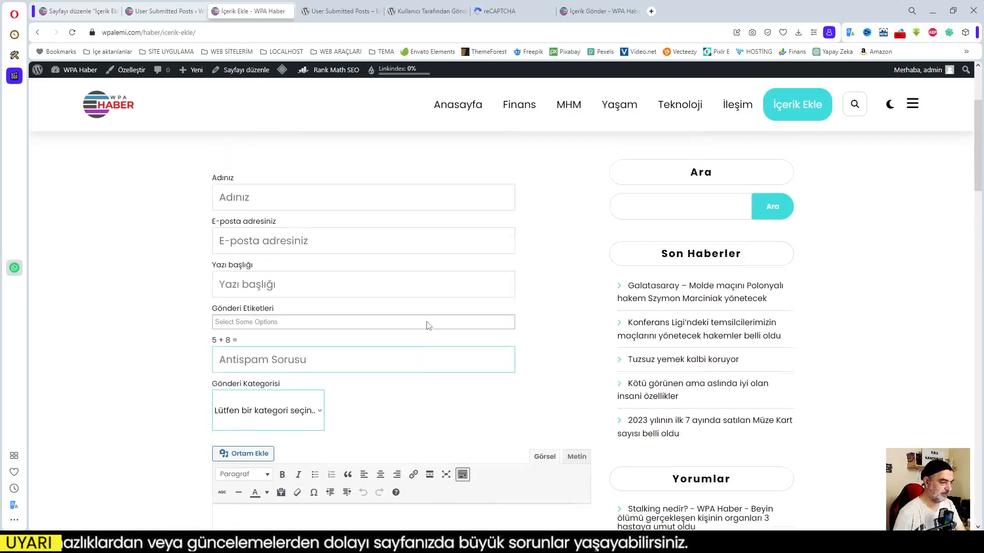
scroll(429, 325, up, 1)
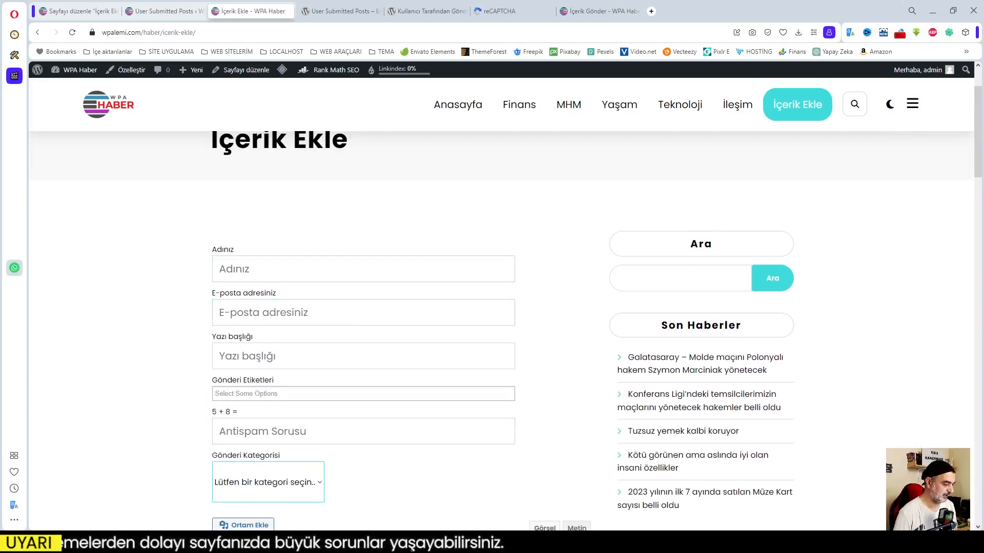
click(167, 474)
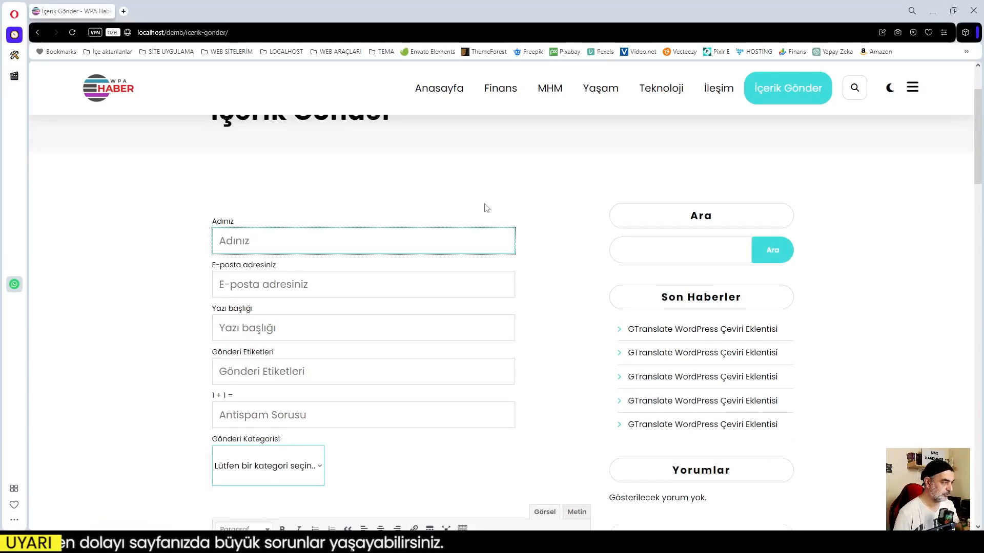
Open WPA Haber from the WEB SİTELERİM > WPALEMİ bookmarks in the private window.
scroll(486, 207, up, 2)
click(224, 52)
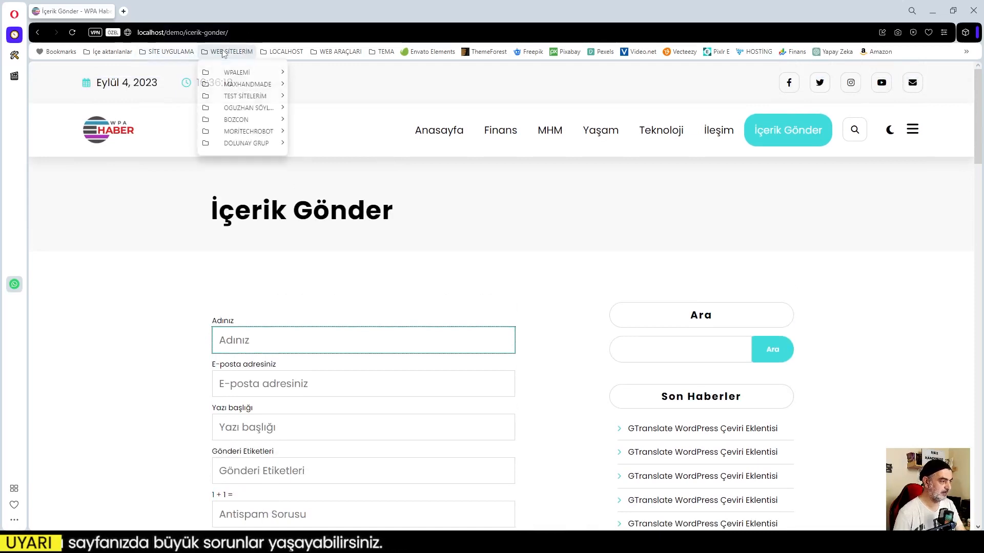
mouse_move(262, 73)
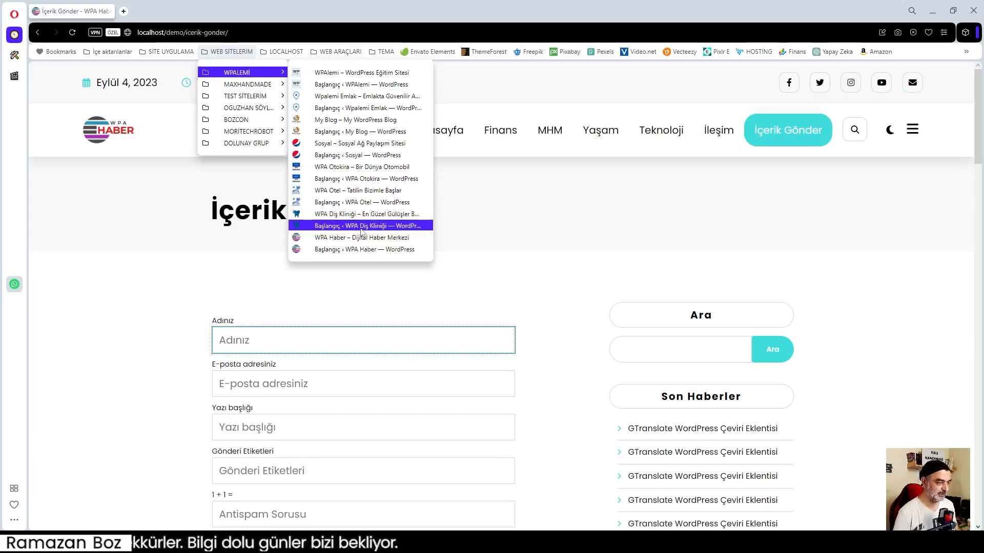
click(356, 239)
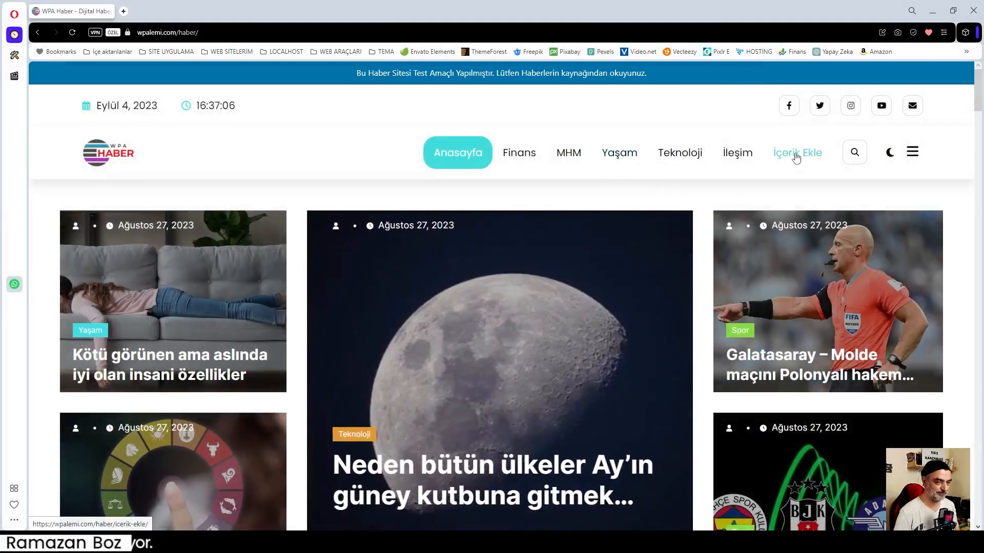
Open the İçerik Ekle form and fill in the submitter's name and e-mail address.
click(795, 155)
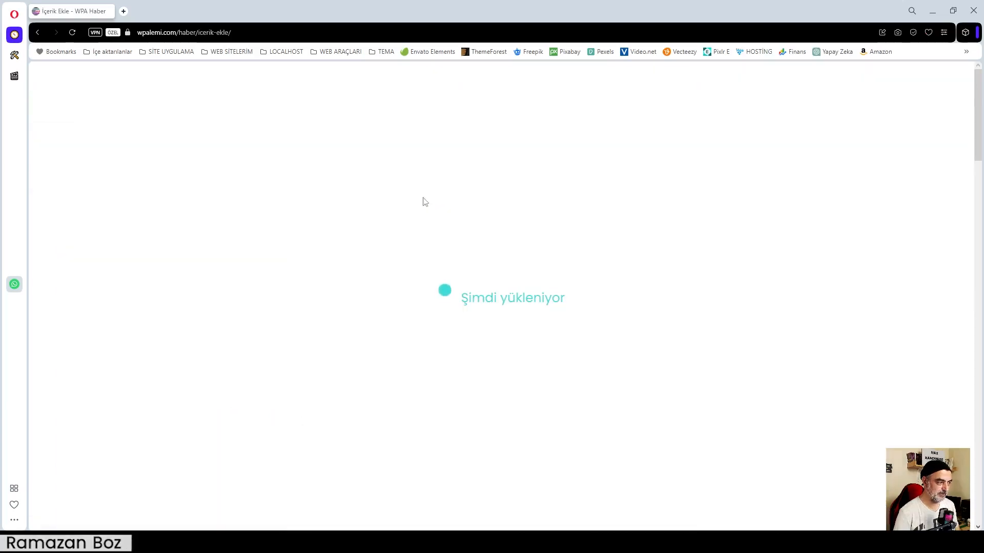
scroll(529, 214, down, 2)
scroll(580, 221, up, 2)
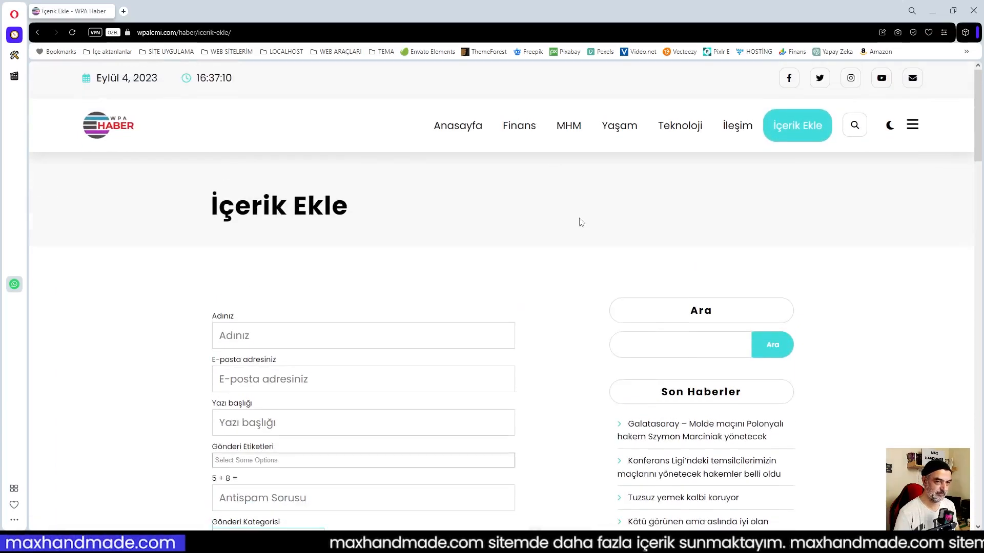
scroll(558, 220, down, 1)
scroll(563, 220, down, 8)
scroll(513, 230, up, 7)
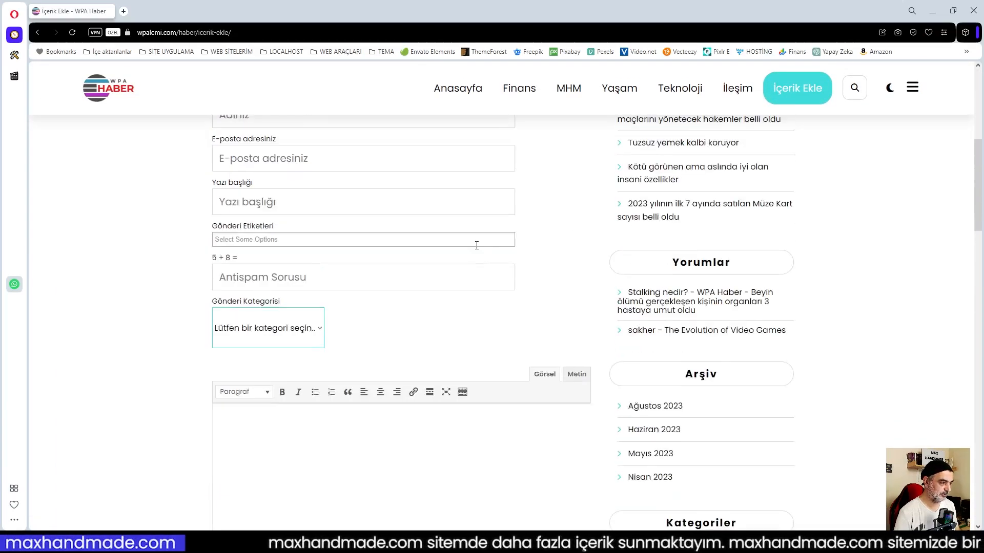
click(323, 242)
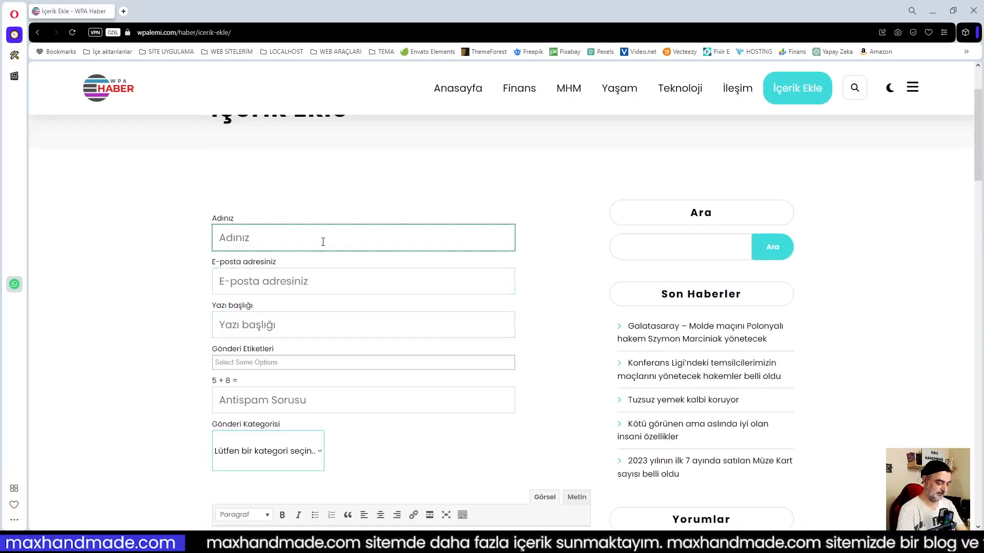
text(Ramazan)
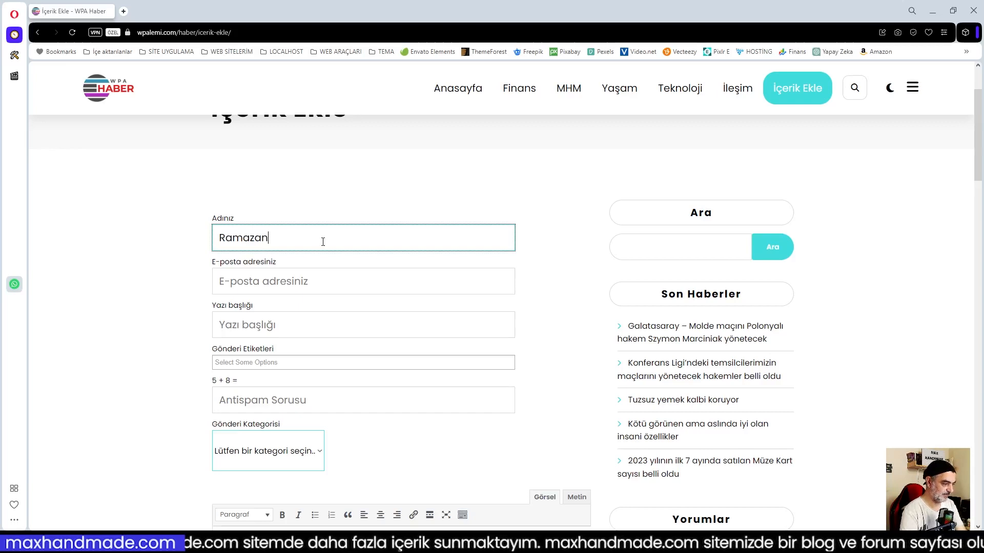
click(293, 283)
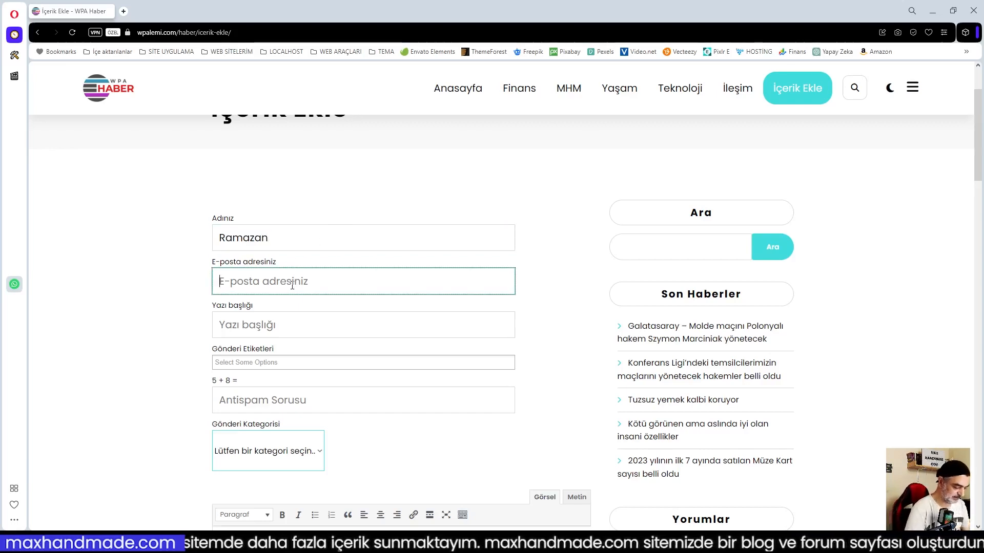
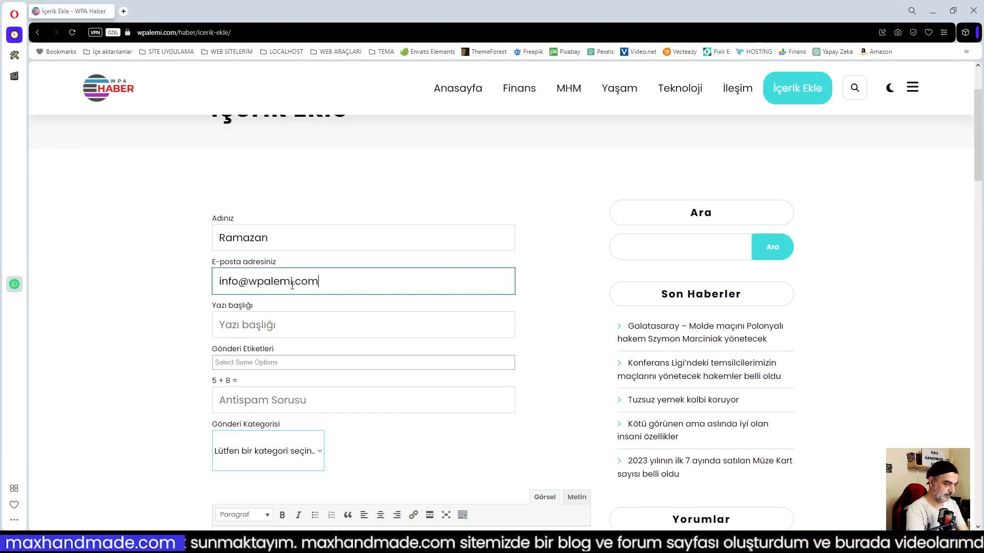
Title the post 'SEO', answer the antispam question with 1 and choose the Teknoloji category.
click(266, 329)
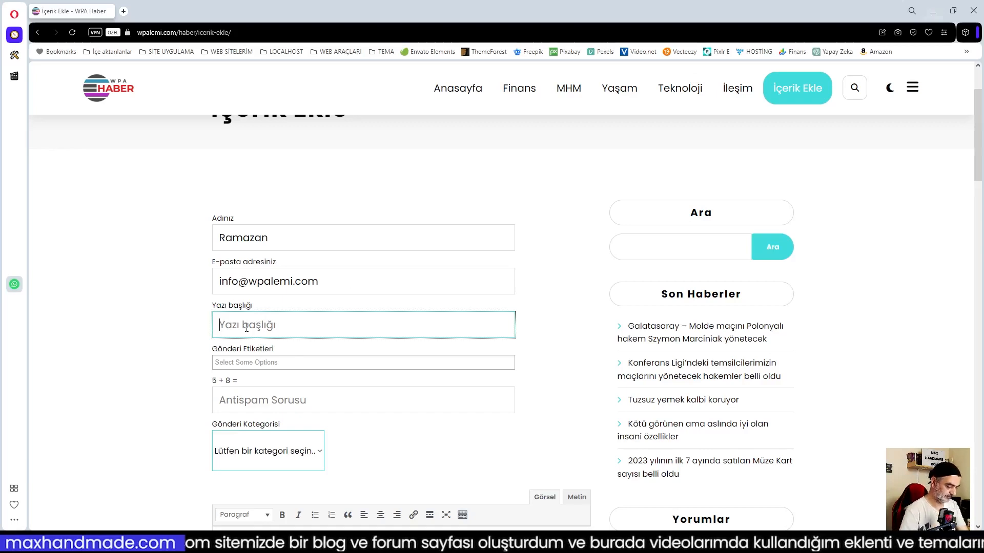
text(SEO Önemli mi?)
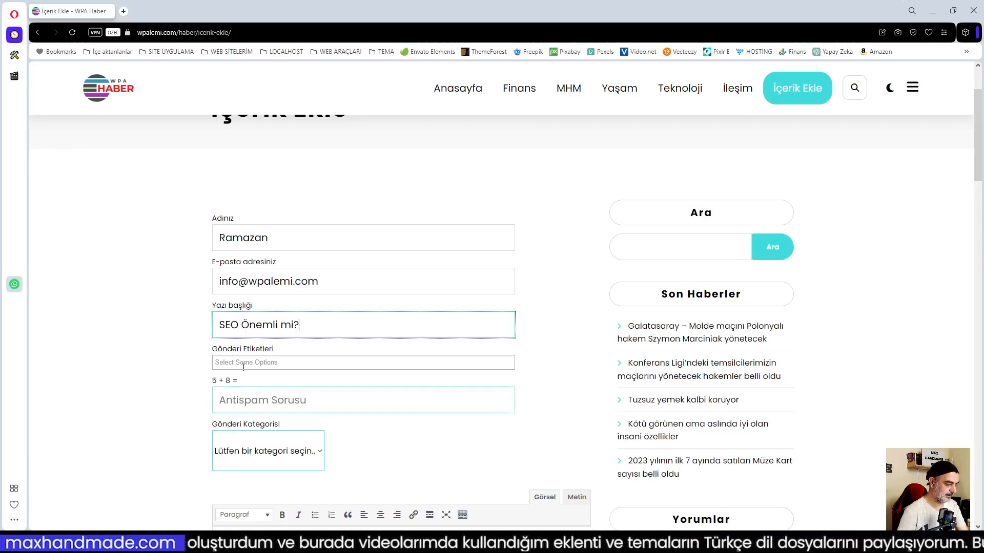
click(243, 363)
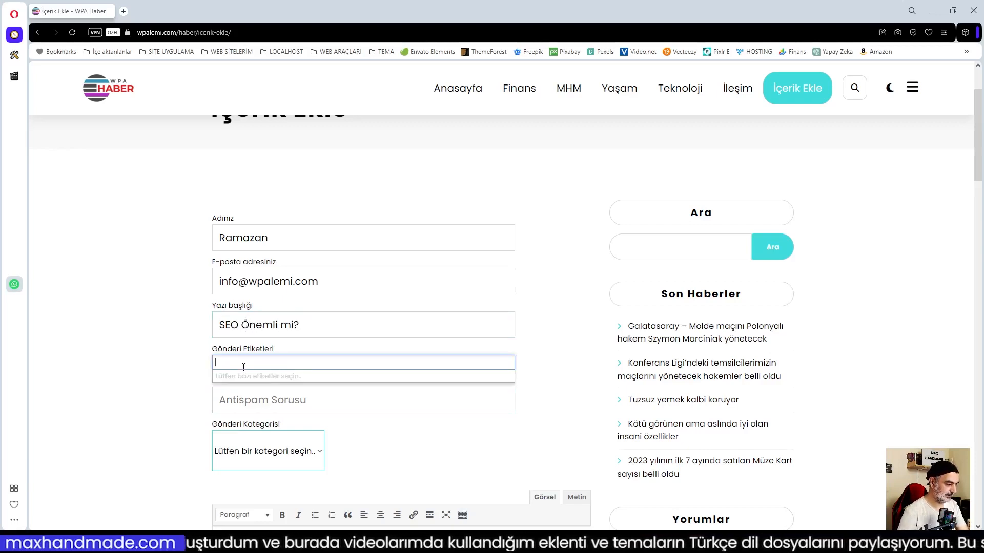
click(353, 406)
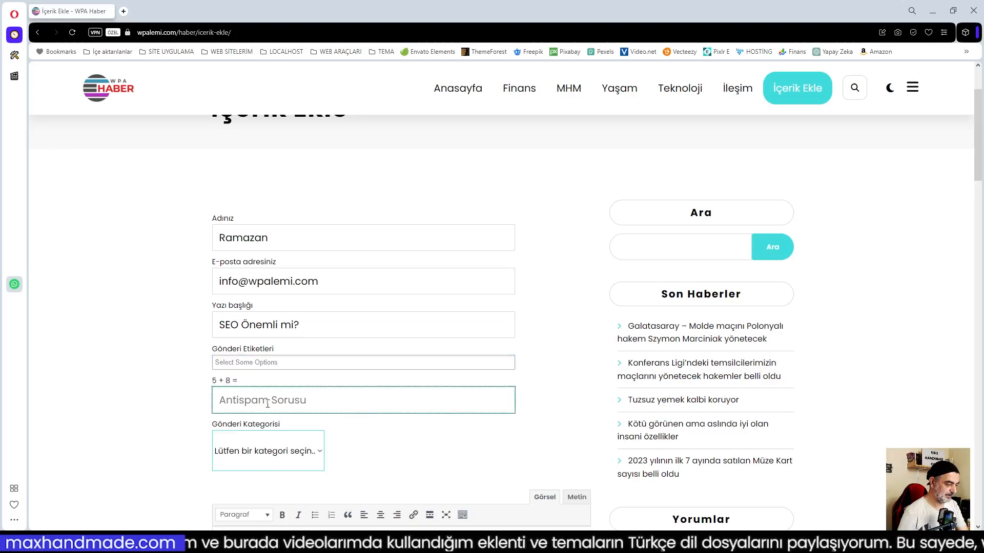
text(13)
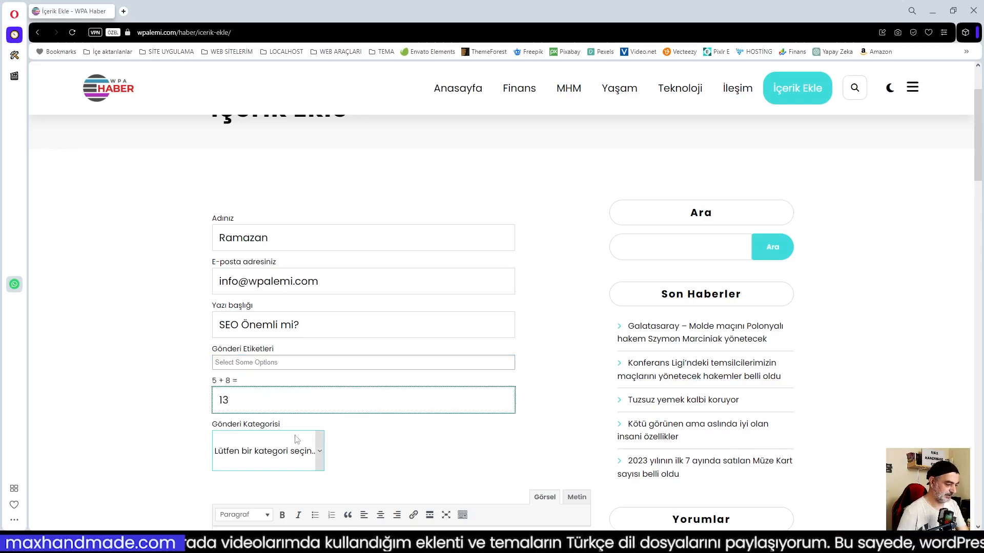
click(320, 453)
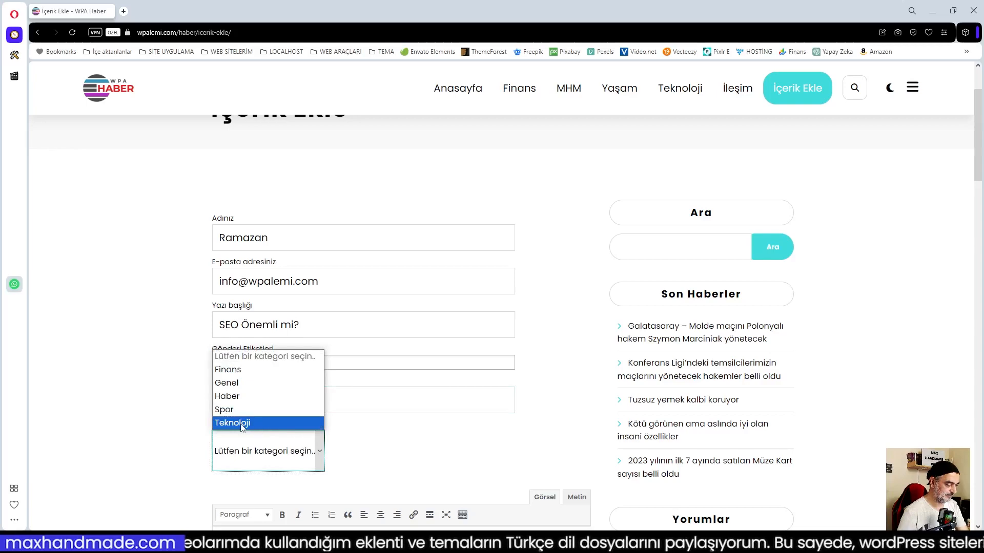
click(256, 424)
Type the post body 'eo neden önemli. Bunun araştırmasını yaptım. Çok ilginç sonuçlar çıktı'.
scroll(417, 457, down, 3)
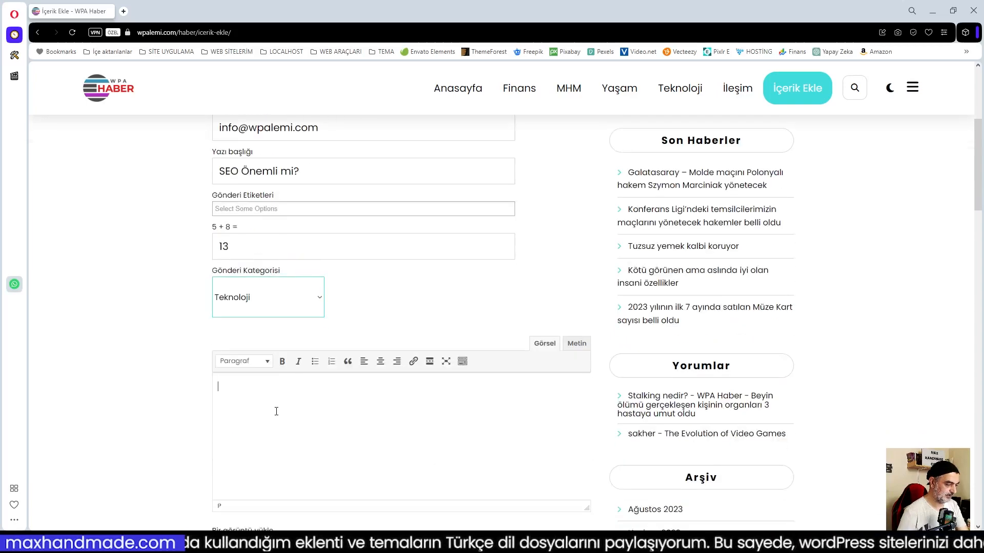
text(eo neden ön)
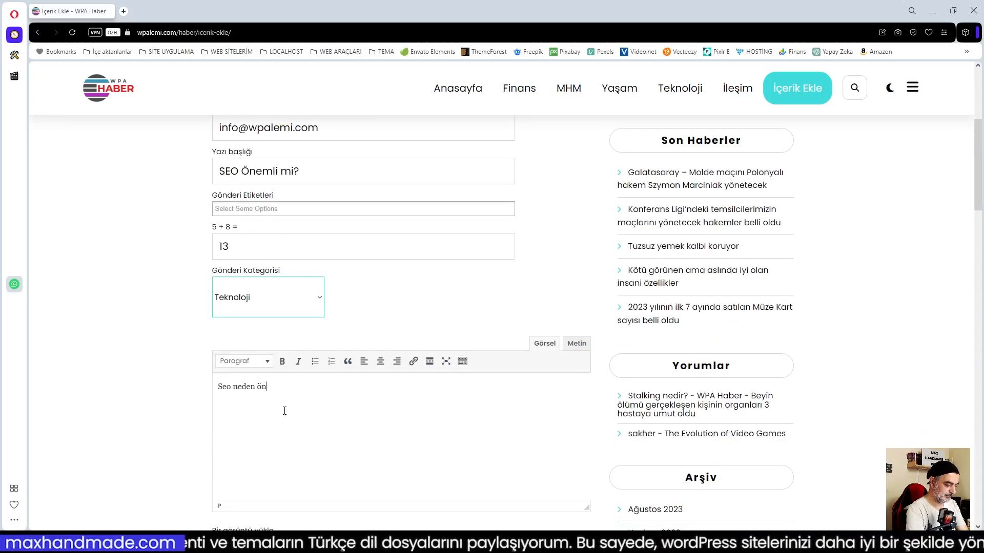
text(emli. Bunun araştırmasın)
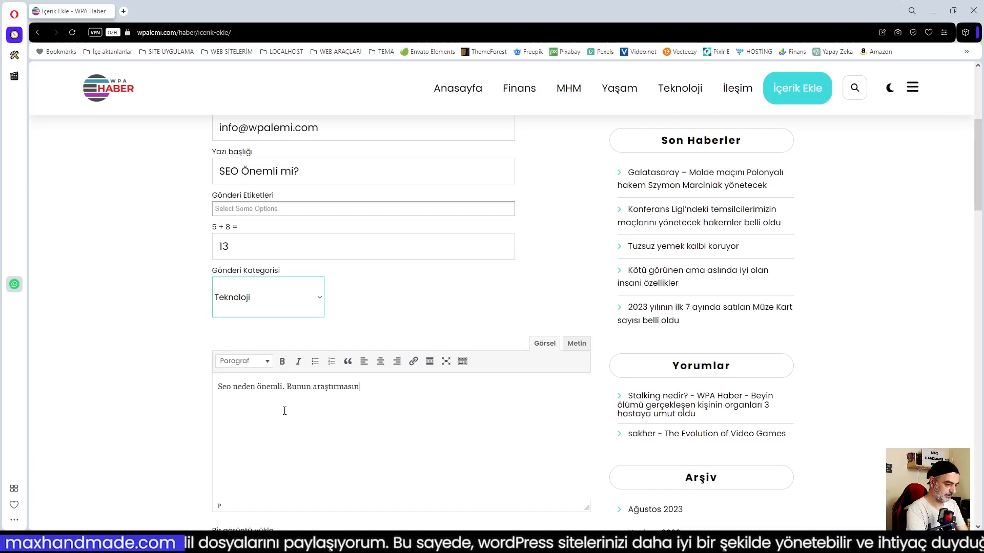
text(ı yaptım. Çok ilginç )
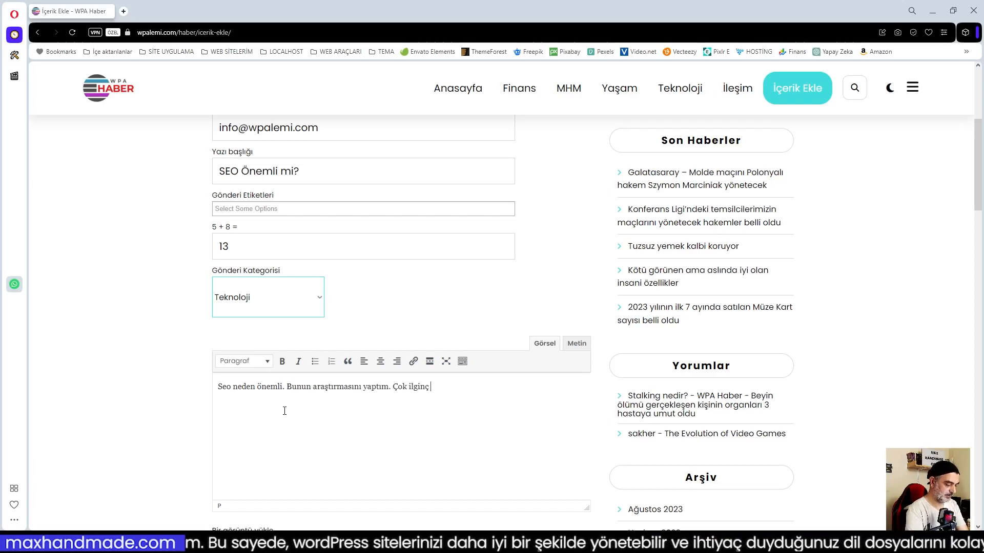
text(sonuçlar çıktı.)
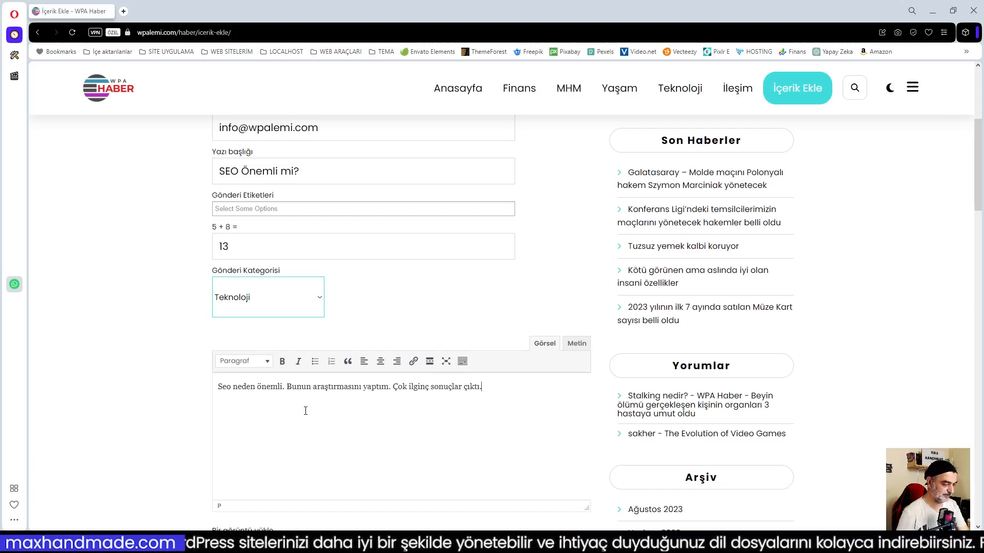
scroll(305, 411, down, 3)
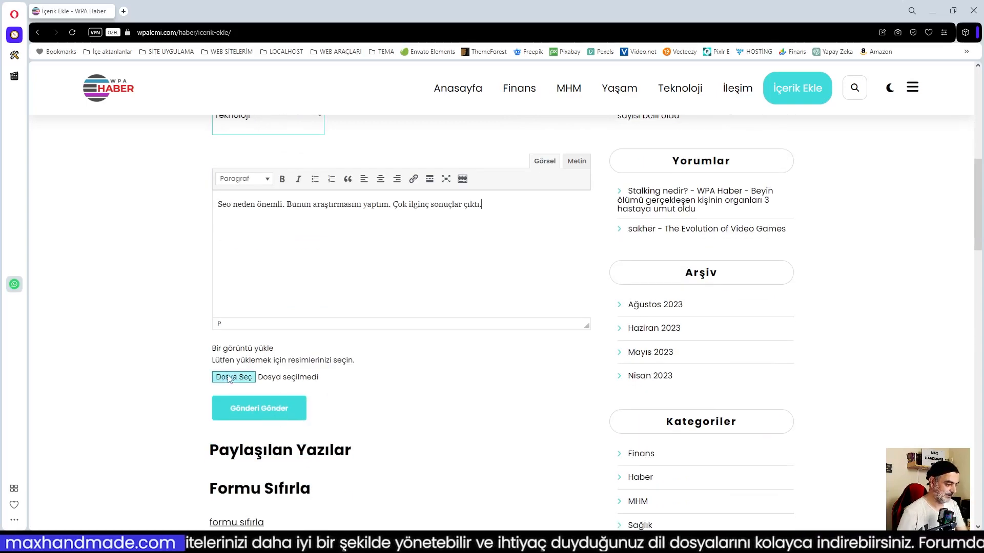
Attach seo2.jpg as the post image and submit the form.
click(229, 379)
click(234, 445)
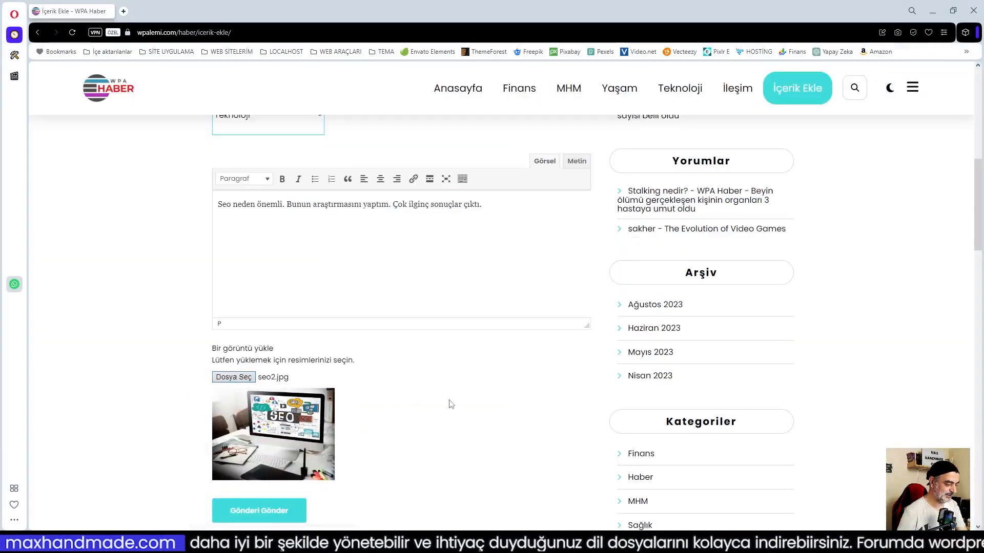
scroll(451, 405, down, 3)
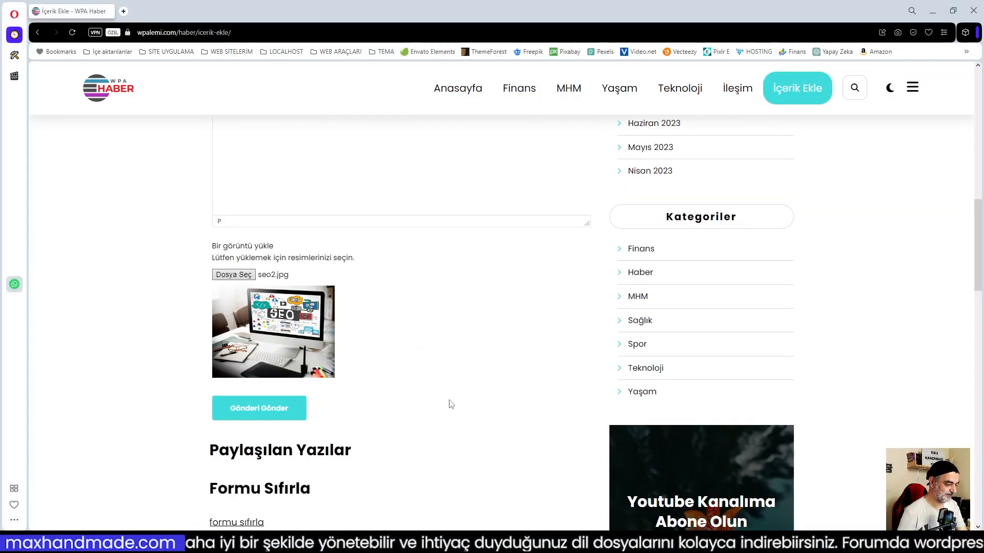
click(260, 409)
Try the tag 'wordpre' in Gönderi Etiketleri, find no matching tag, and clear it.
scroll(449, 357, down, 1)
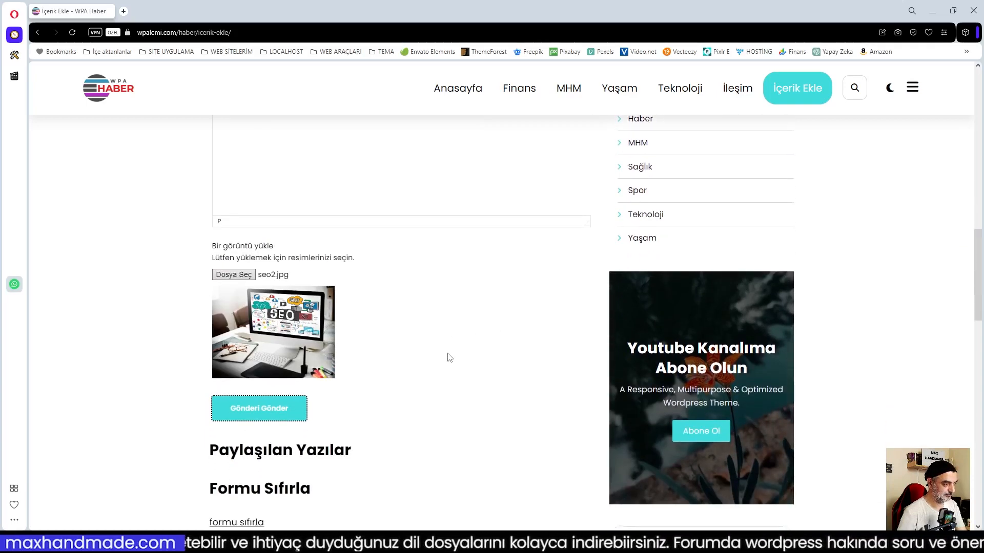
scroll(449, 357, up, 3)
scroll(449, 357, up, 3)
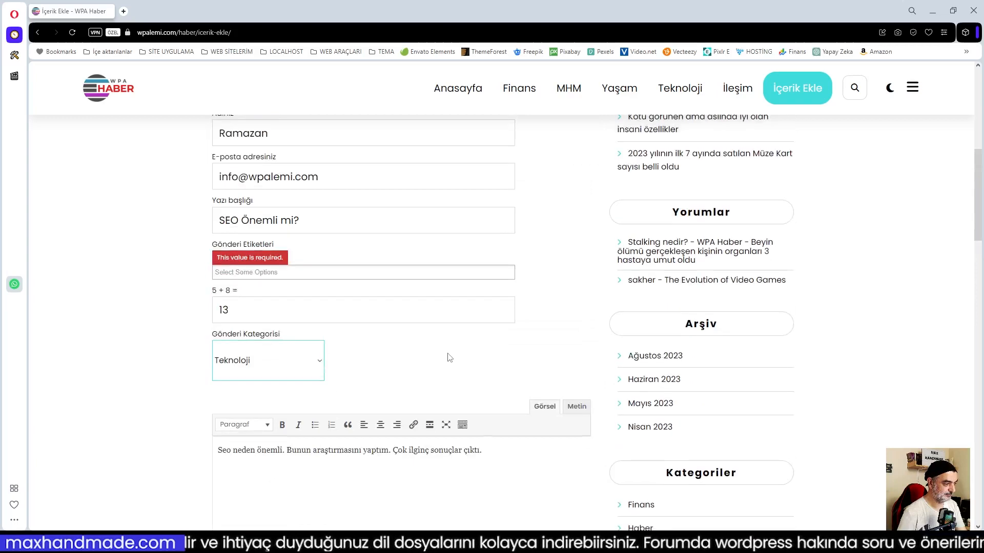
click(266, 273)
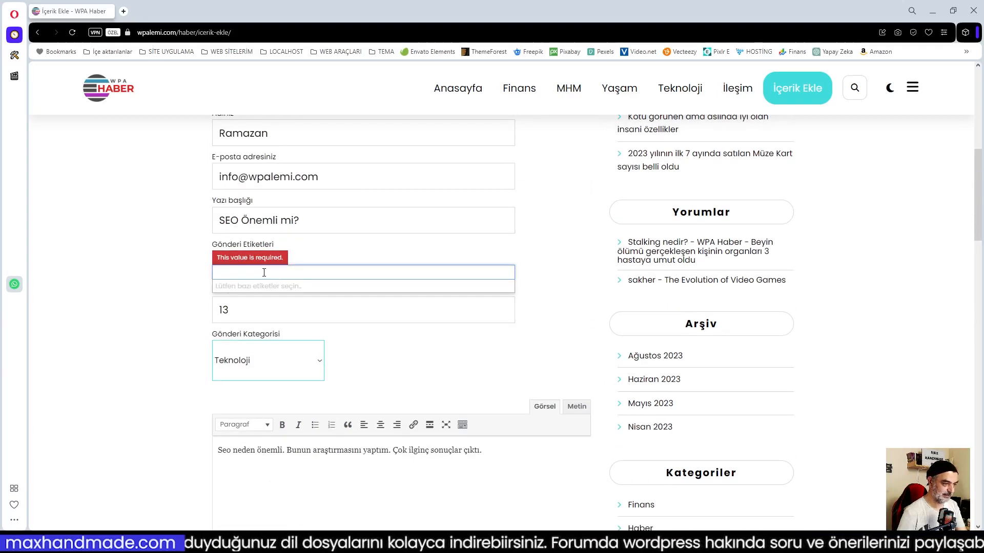
text(wordpress)
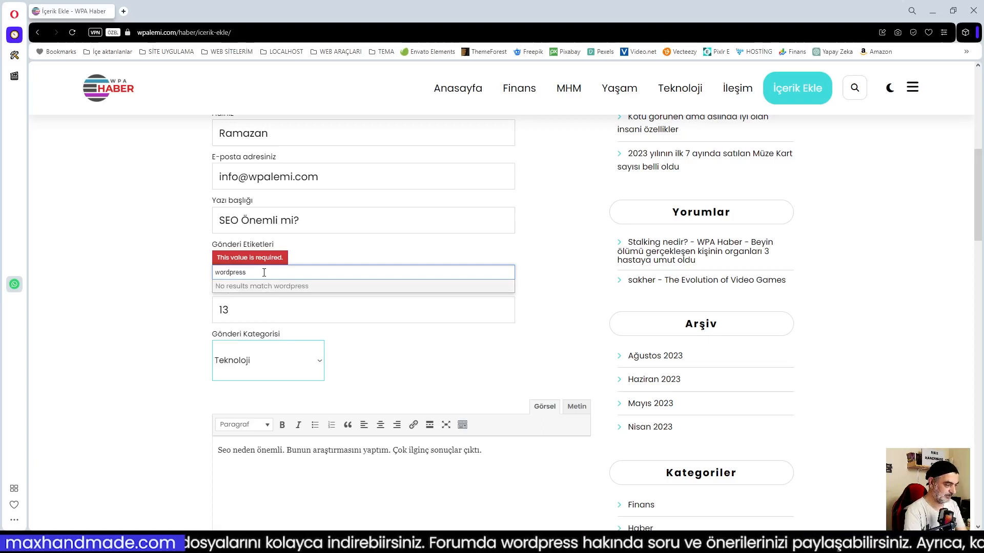
click(292, 288)
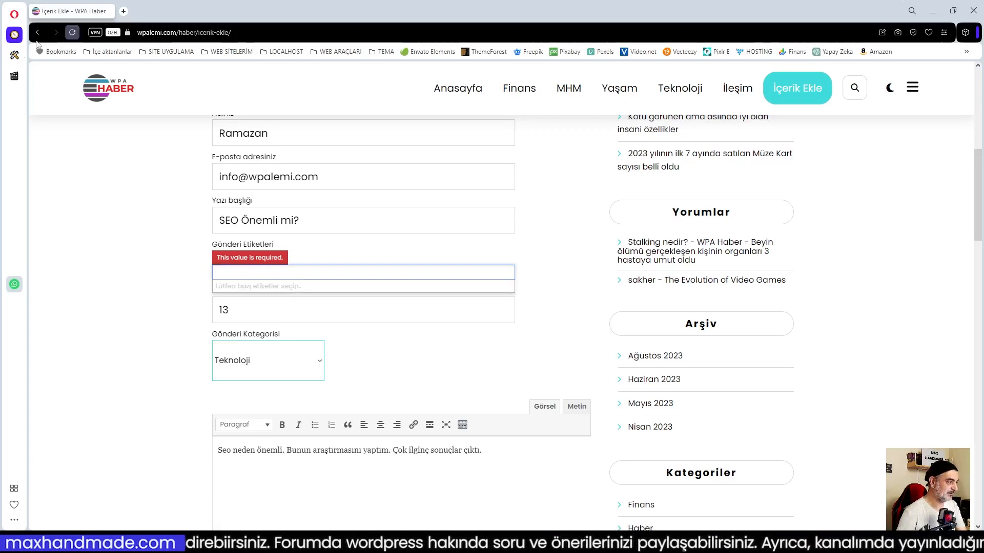
Close the private window and collapse Formu Görüntüle on the User Submitted Posts settings page.
click(933, 12)
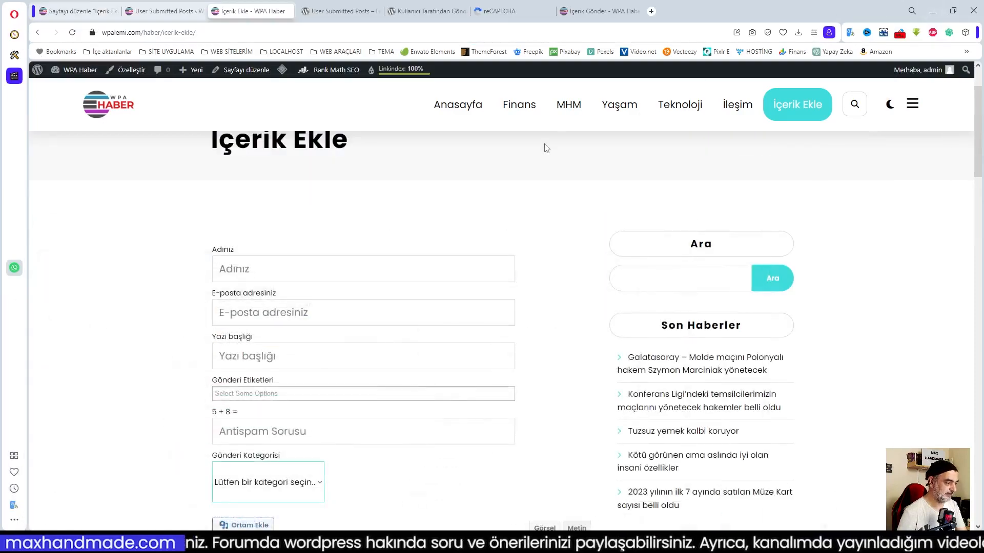
click(76, 11)
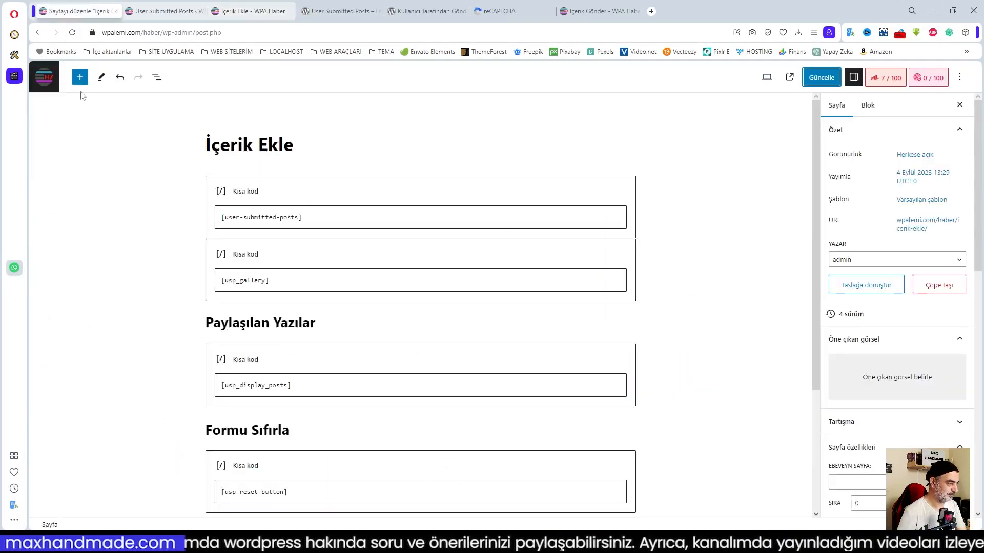
click(162, 14)
scroll(290, 296, up, 20)
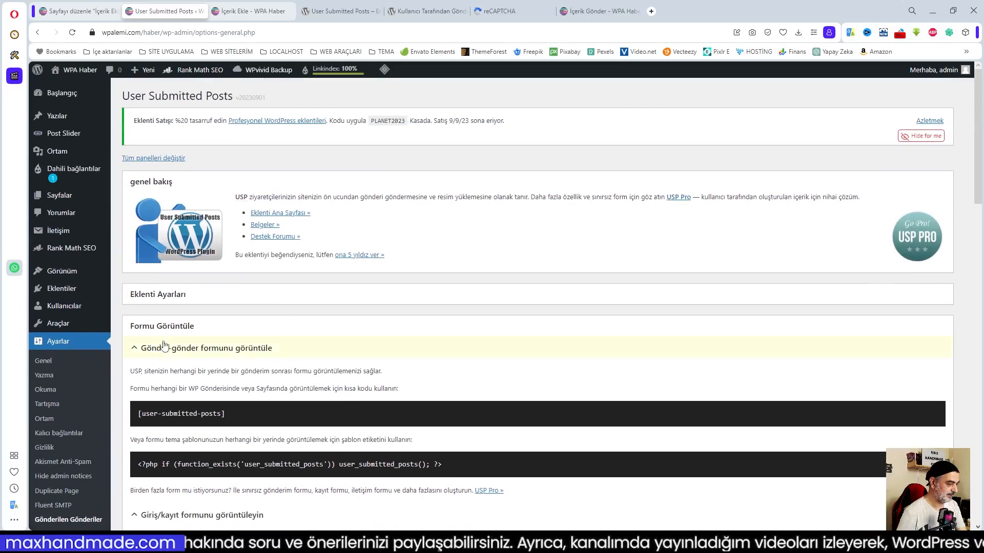
click(160, 330)
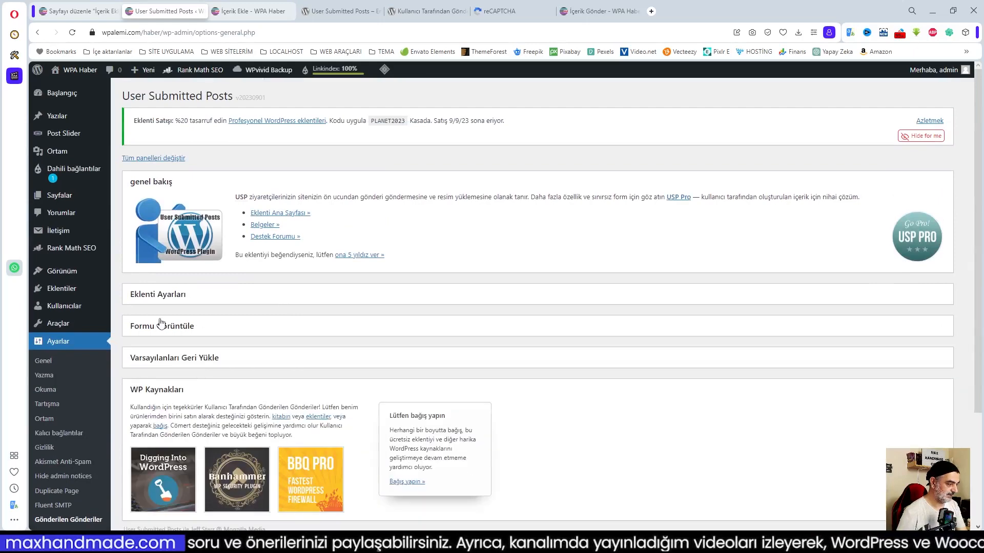
Uncheck Mevcut Etiketleri Kullan under Kategoriler & Etiketler, save all changes, and return to İçerik Ekle.
click(162, 294)
scroll(307, 392, down, 2)
scroll(307, 392, down, 1)
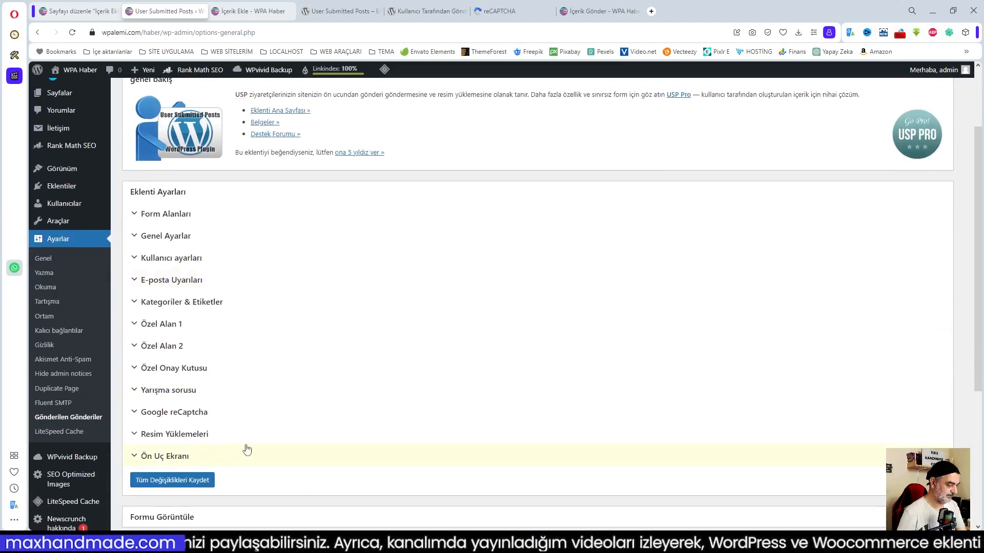
scroll(246, 450, down, 2)
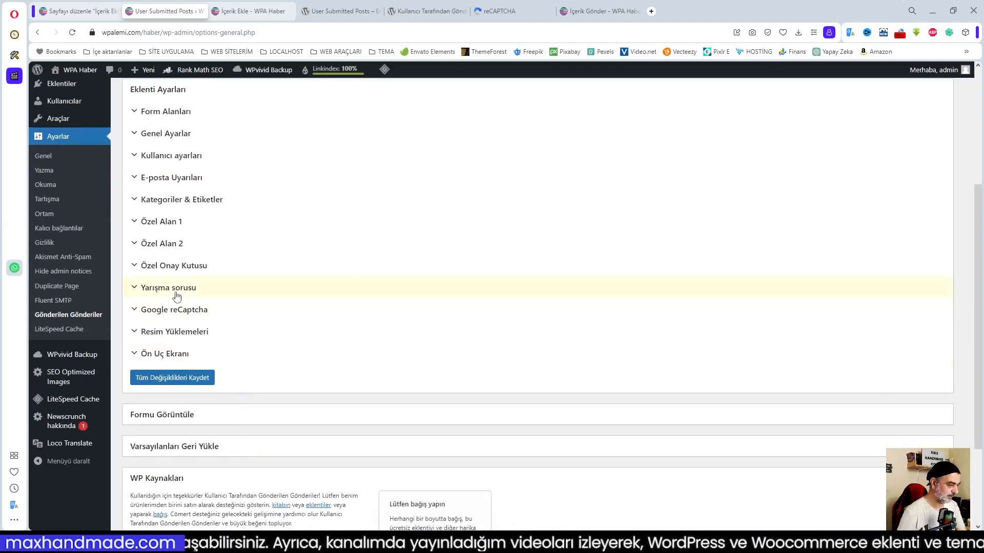
scroll(174, 274, up, 1)
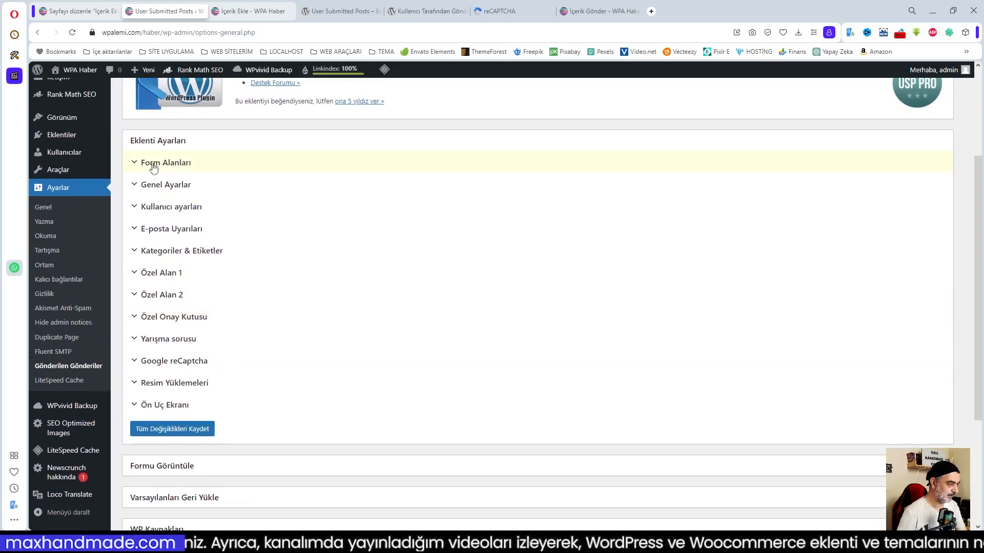
click(172, 252)
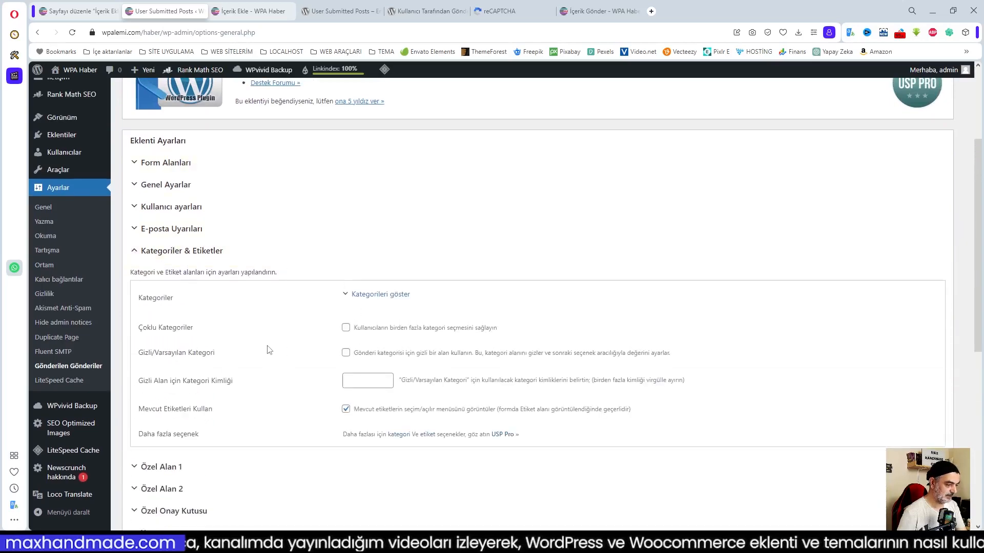
scroll(461, 423, down, 7)
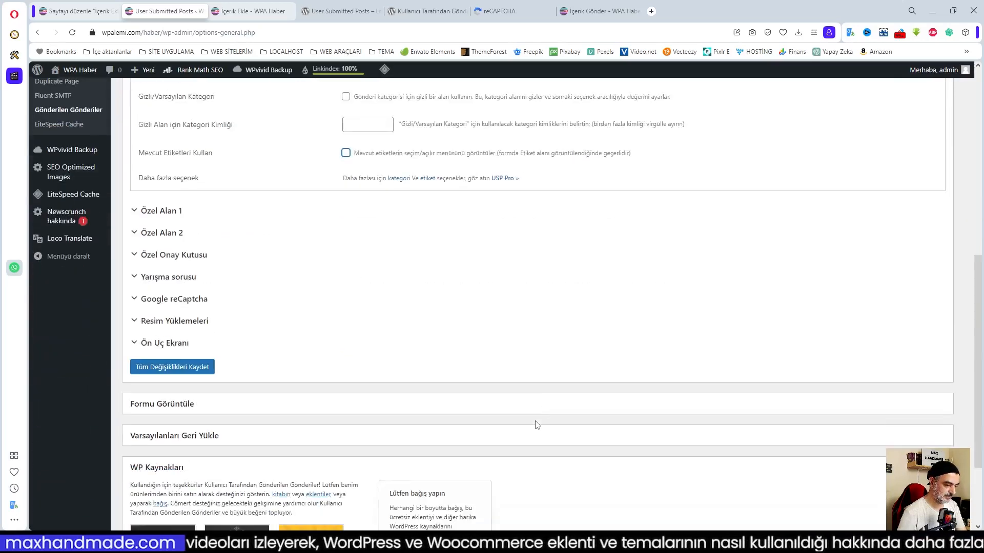
scroll(406, 309, up, 5)
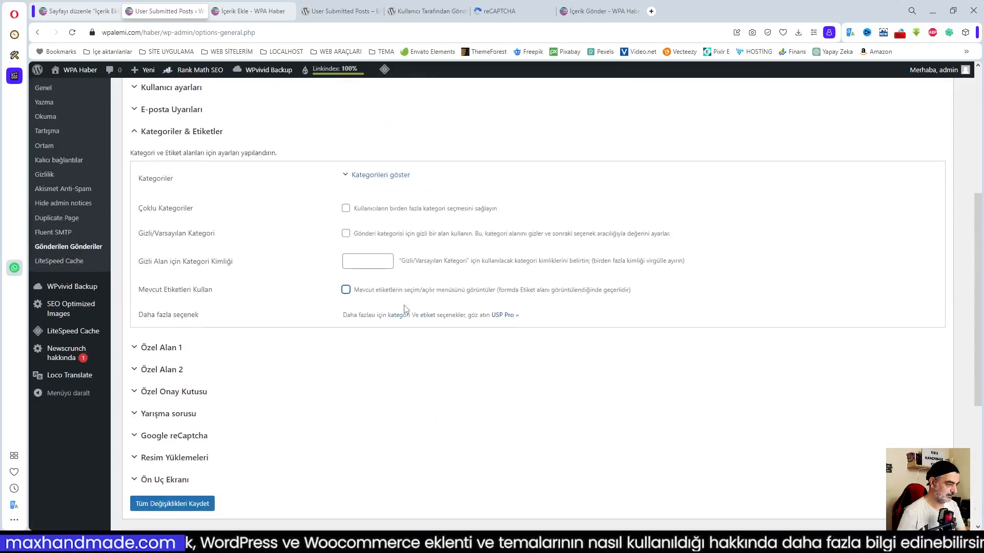
scroll(406, 309, down, 5)
click(151, 250)
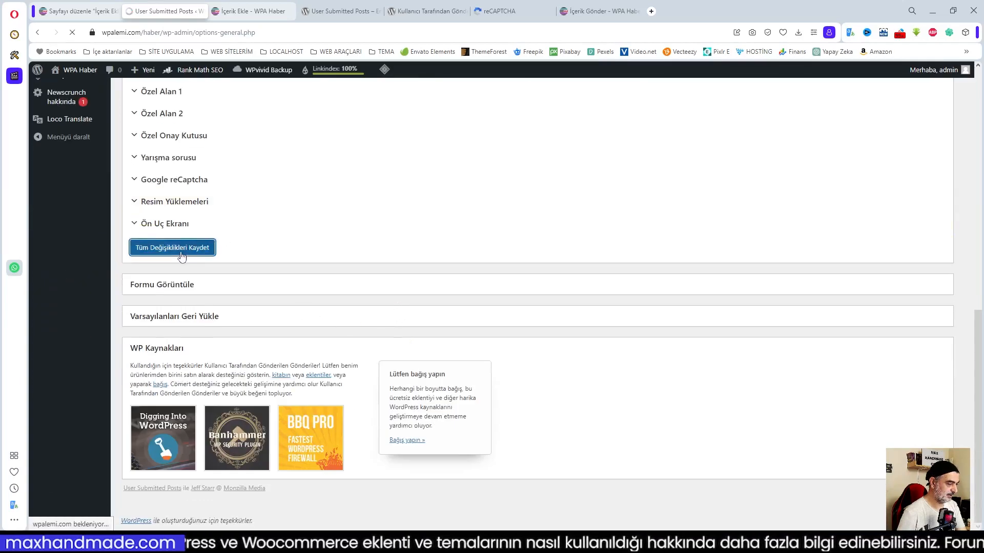
click(252, 11)
Reload the visitor's İçerik Ekle form and see that the tag field offers no options.
mouse_move(100, 538)
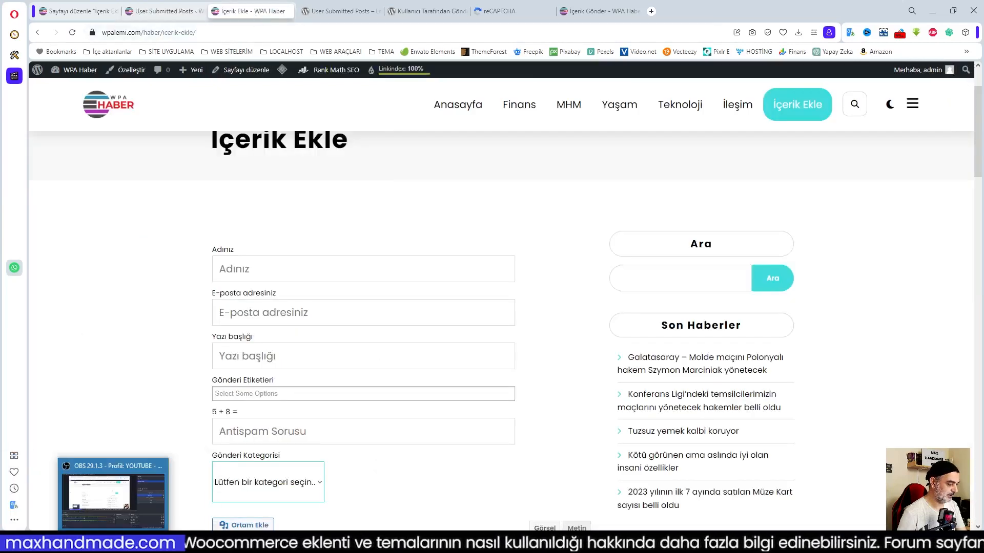
click(166, 497)
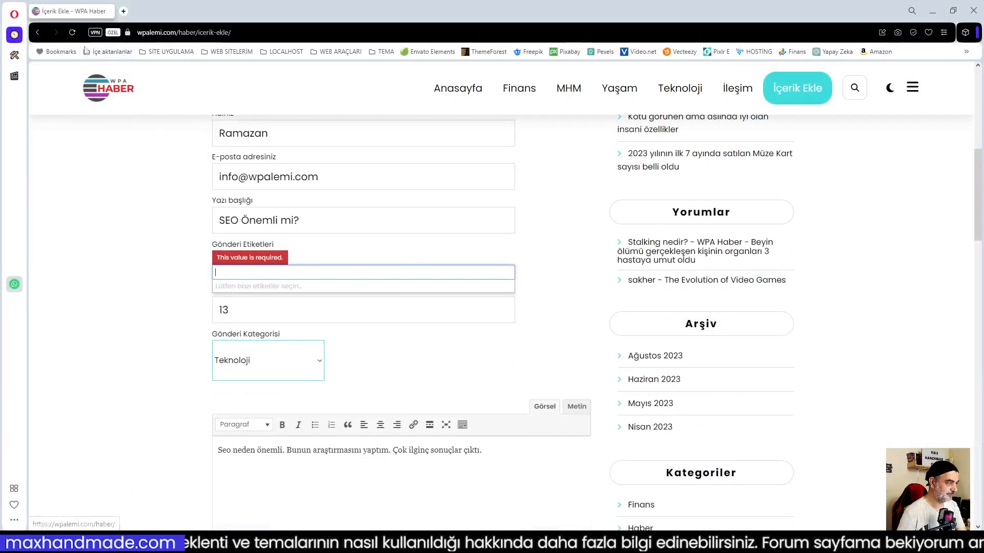
click(73, 33)
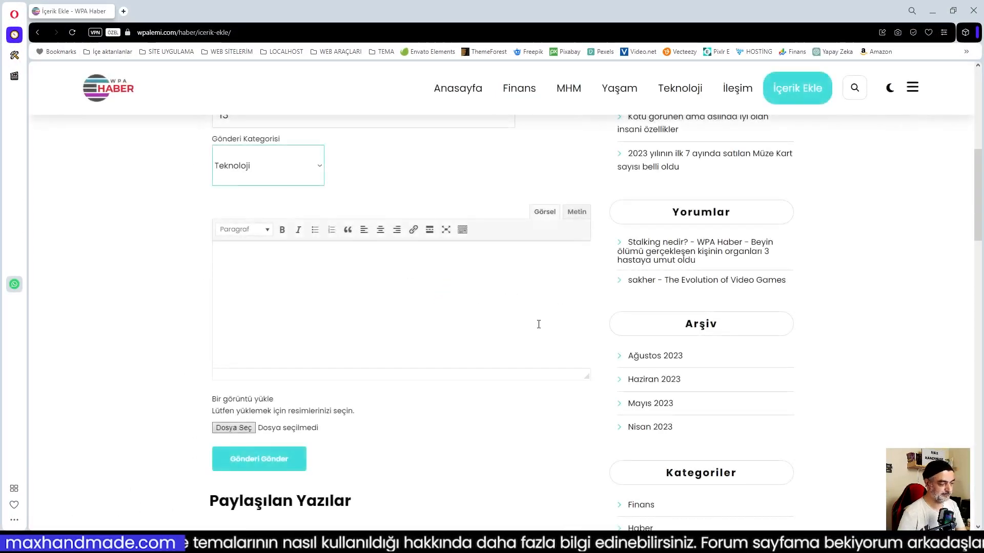
scroll(467, 355, up, 6)
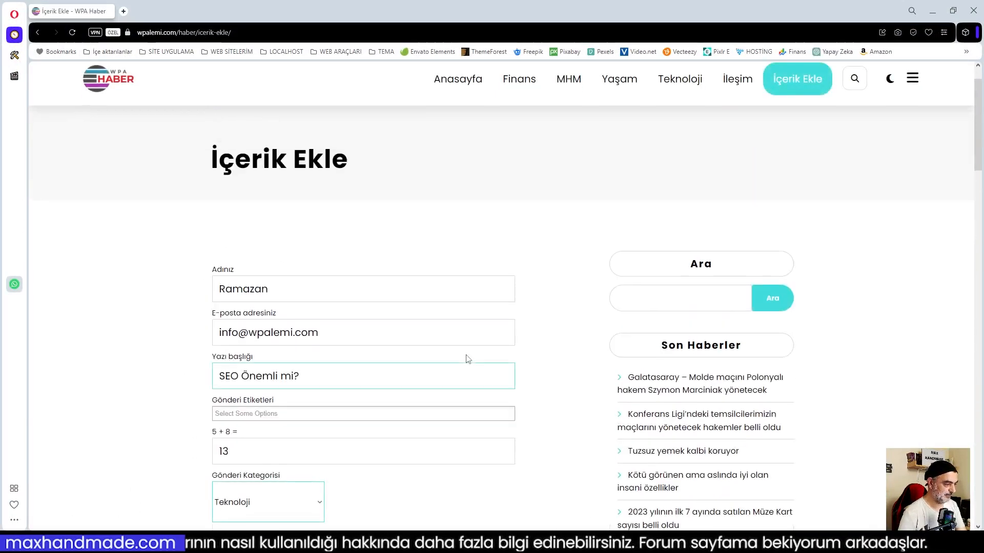
scroll(467, 359, down, 4)
scroll(351, 286, up, 1)
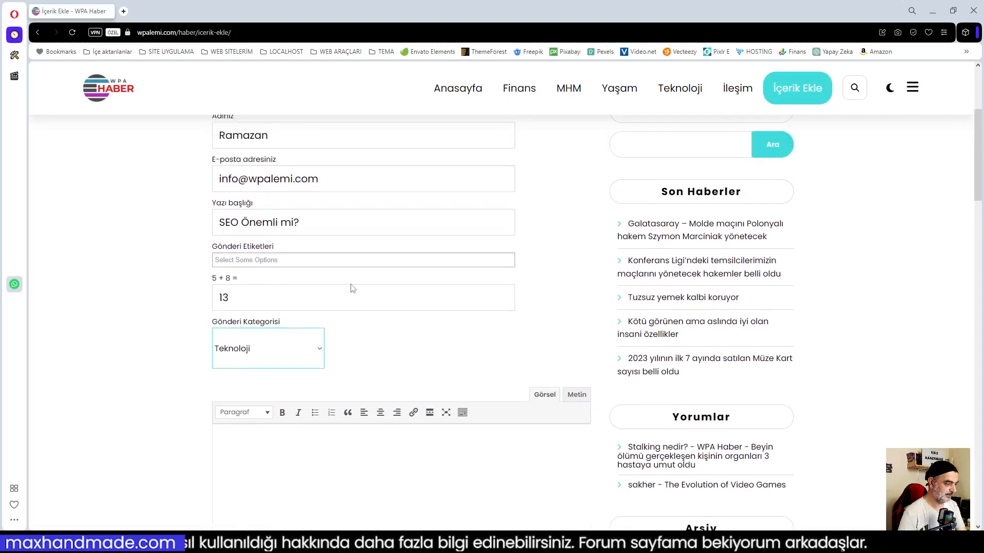
click(301, 261)
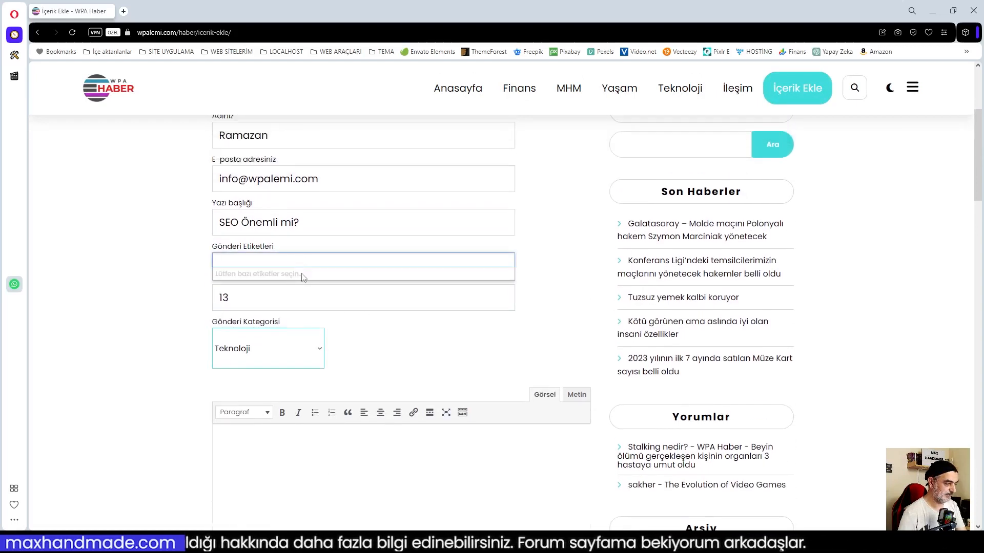
click(543, 268)
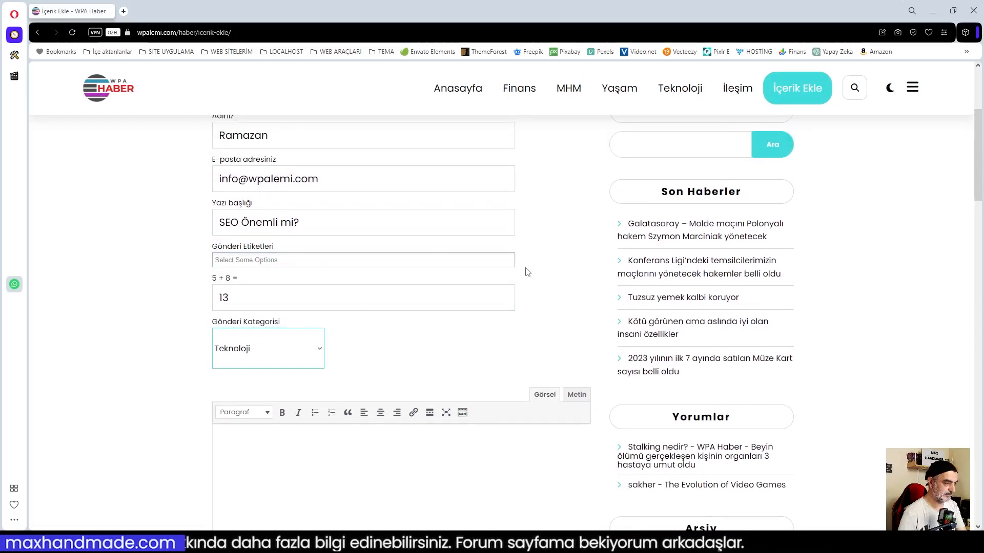
scroll(527, 271, up, 4)
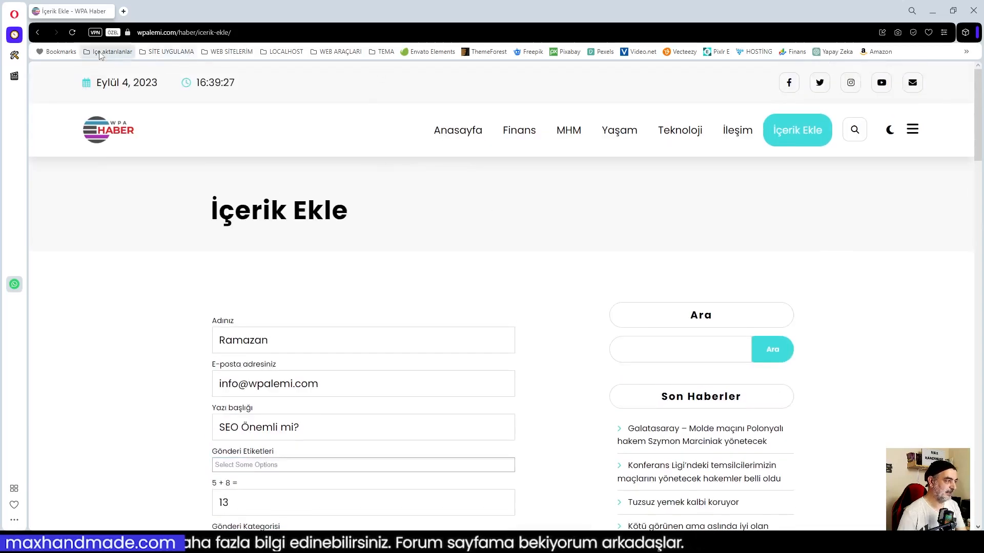
Reload the page again, reset the form with 'formu sıfırla', and return to the admin window.
click(72, 33)
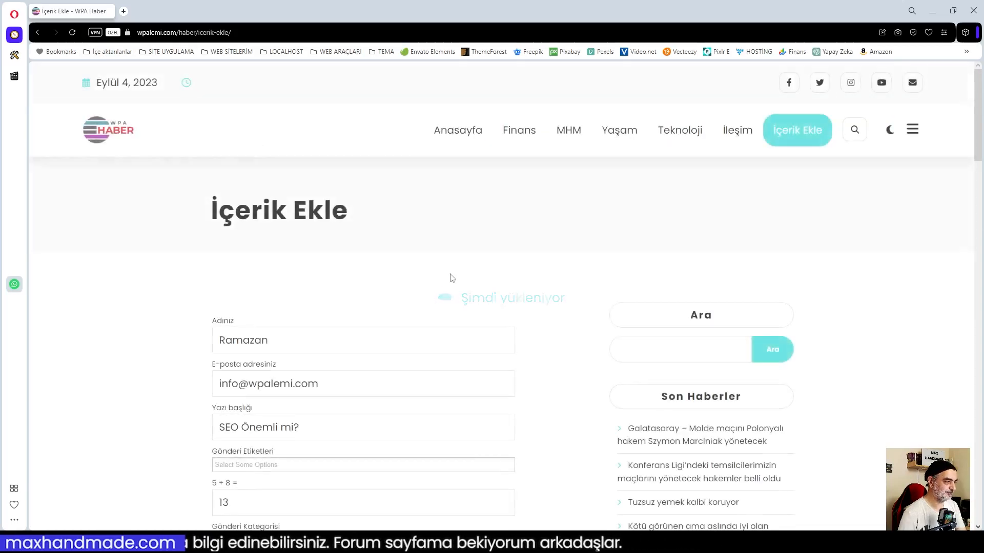
scroll(476, 318, down, 7)
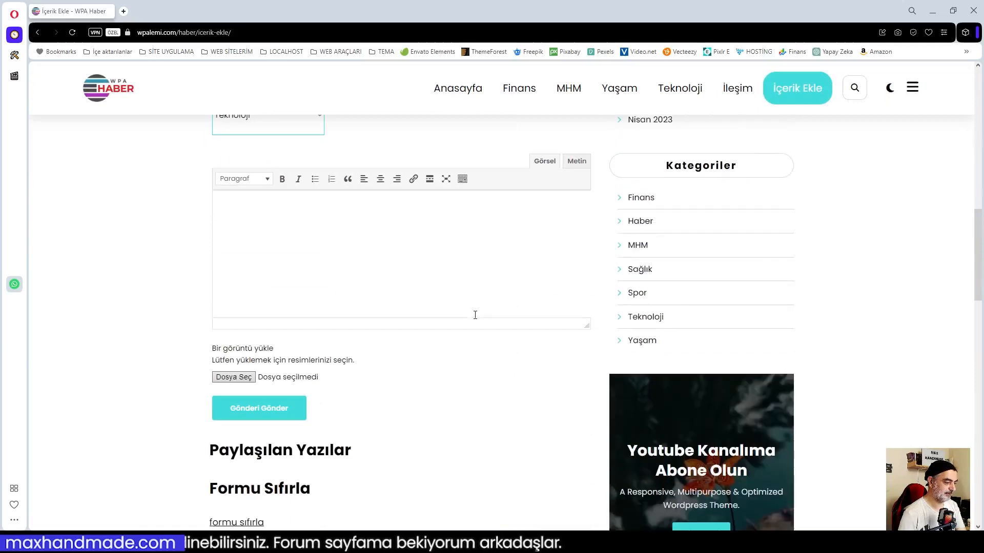
scroll(402, 367, up, 4)
scroll(400, 366, down, 9)
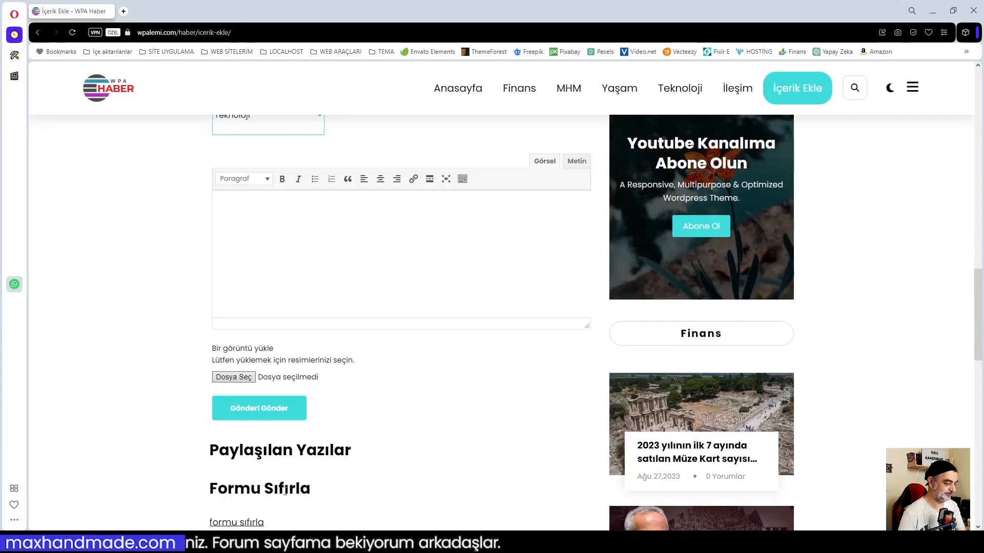
click(235, 522)
scroll(476, 420, up, 8)
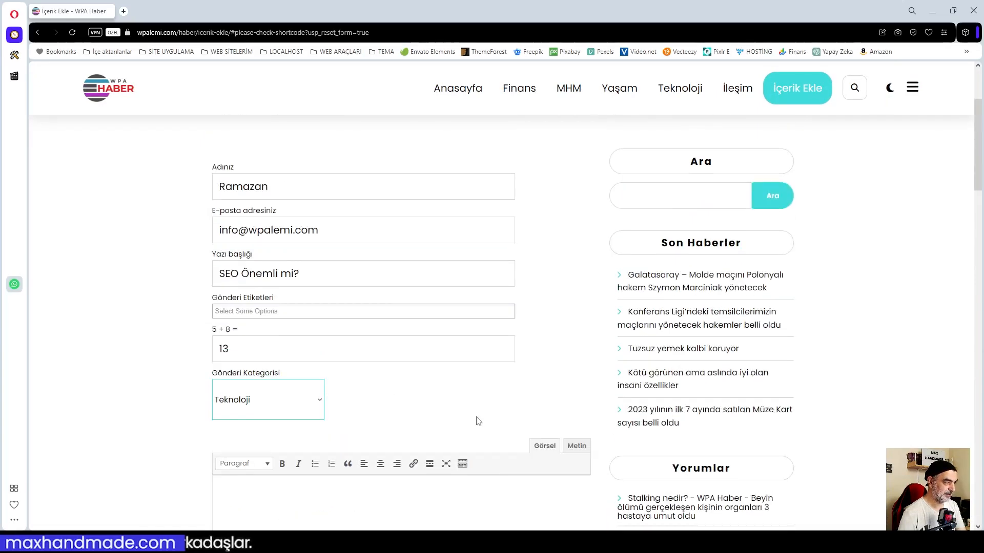
scroll(480, 368, down, 8)
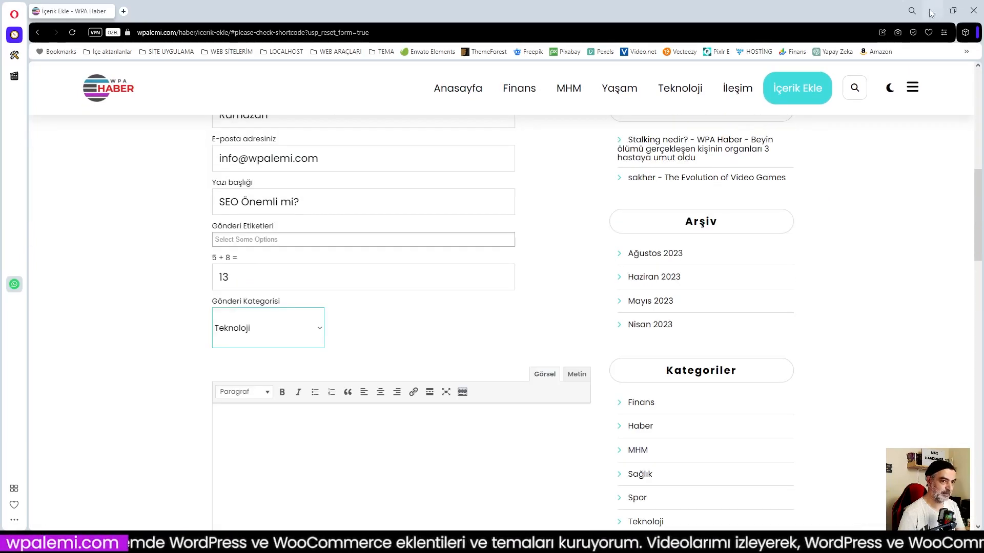
click(932, 11)
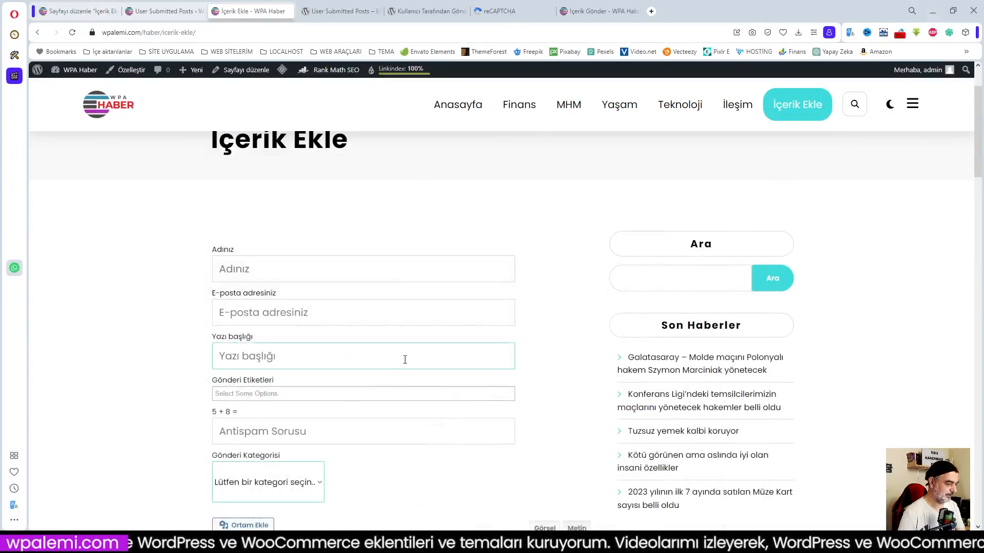
Save all User Submitted Posts settings and purge the site cache.
click(90, 6)
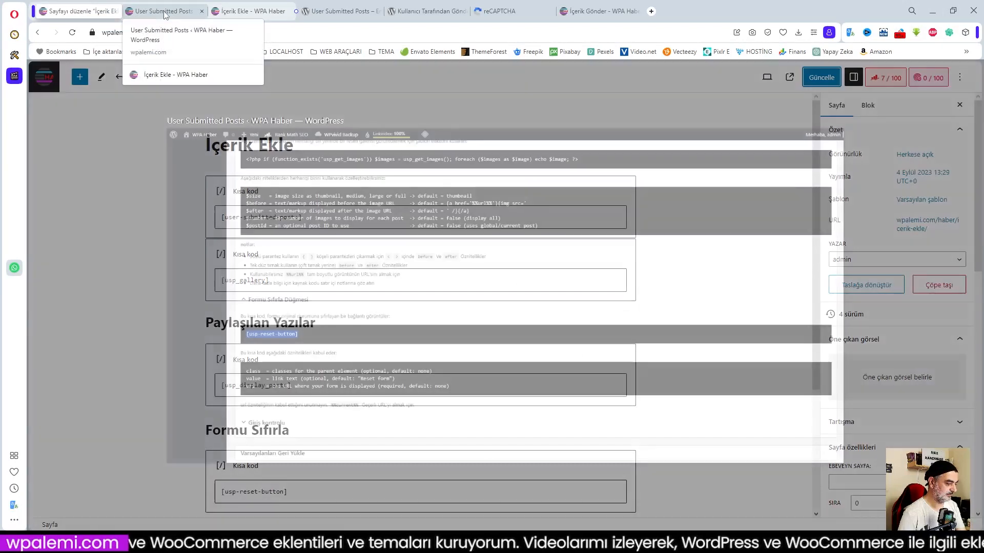
click(164, 12)
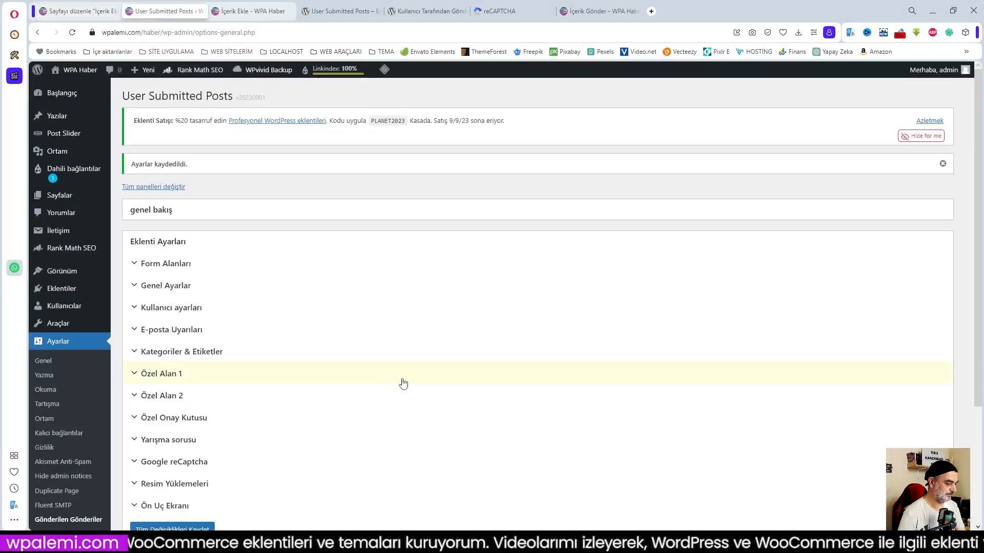
scroll(403, 383, down, 4)
click(174, 377)
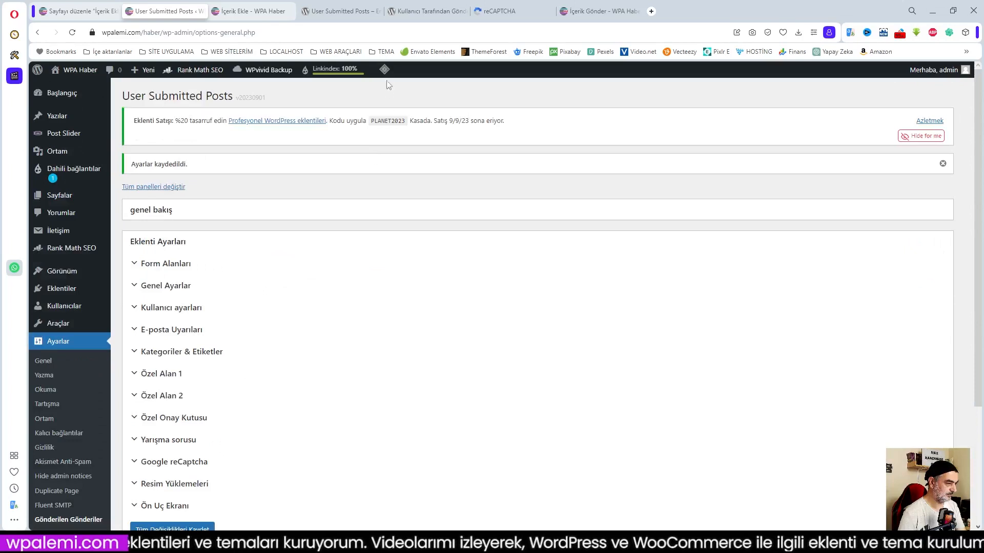
click(413, 128)
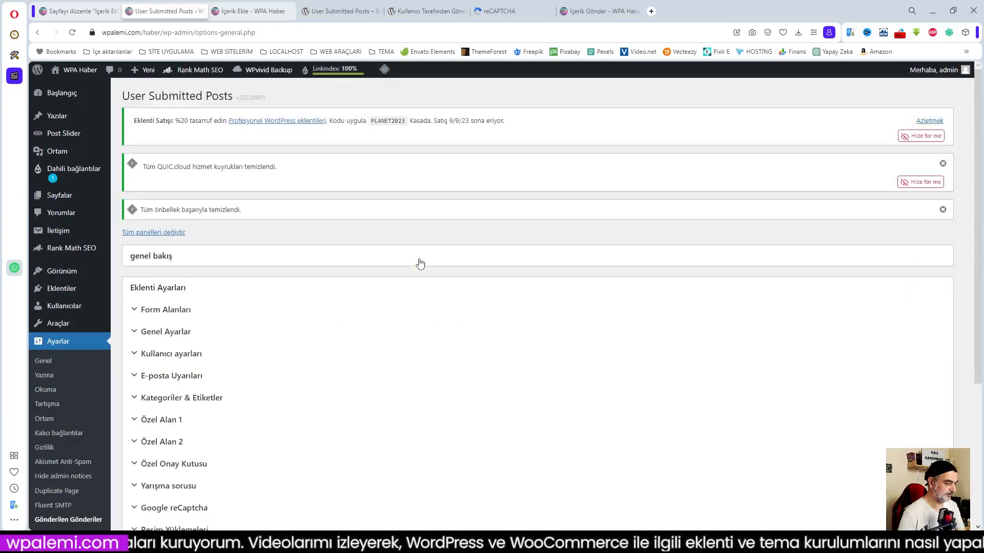
Reload the front-end İçerik Ekle page to pick up the changes.
click(251, 11)
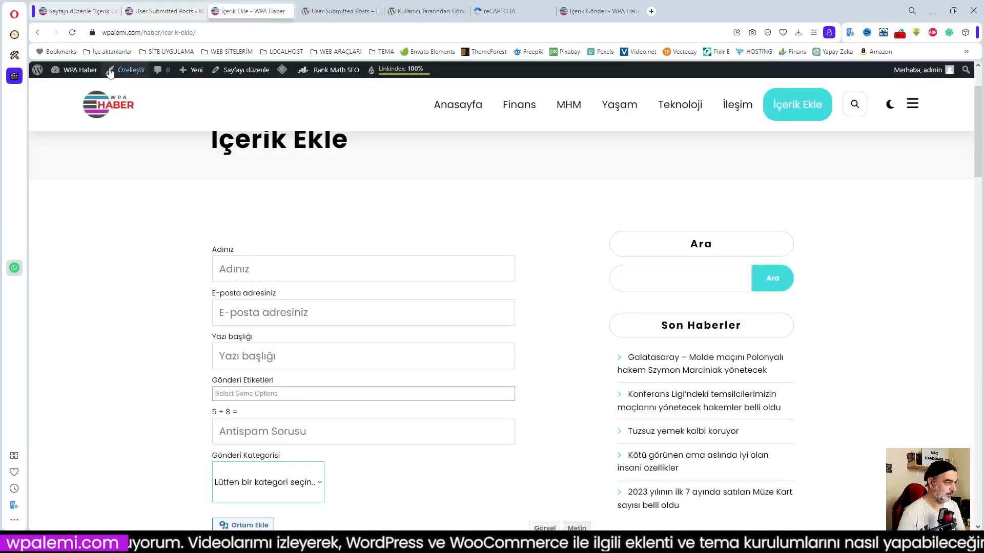
click(72, 32)
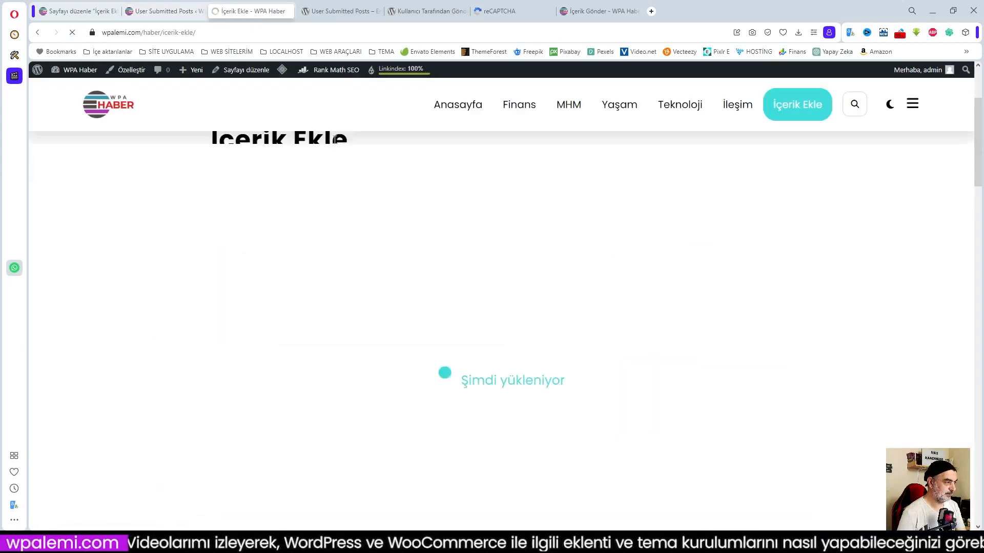
scroll(379, 208, down, 3)
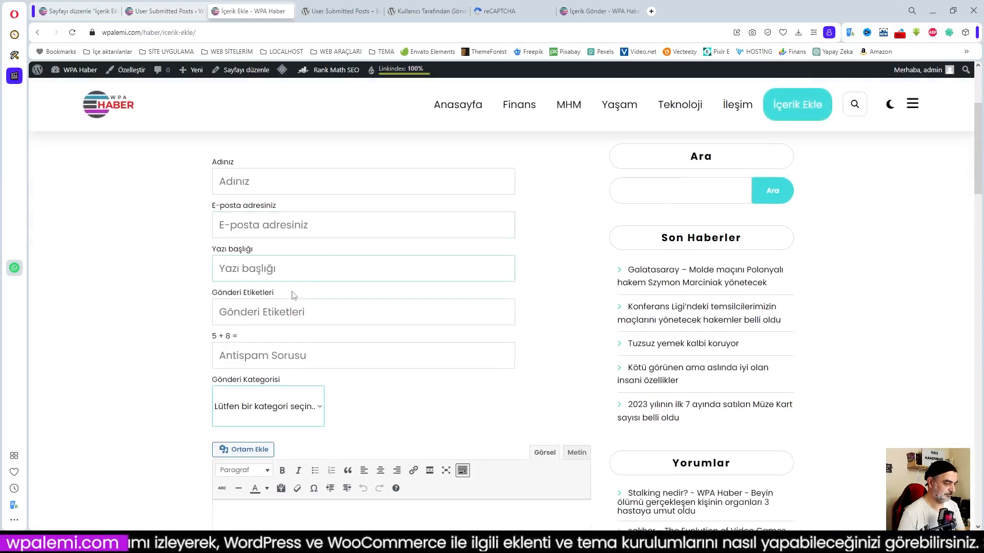
mouse_move(113, 543)
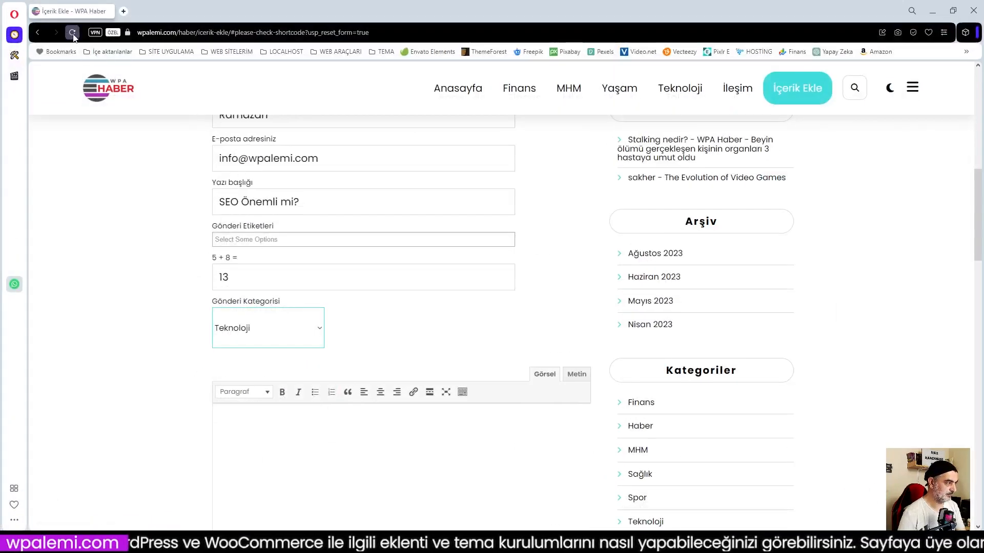
Reload the visitor's form and check the new plain-text Gönderi Etiketleri field.
click(73, 33)
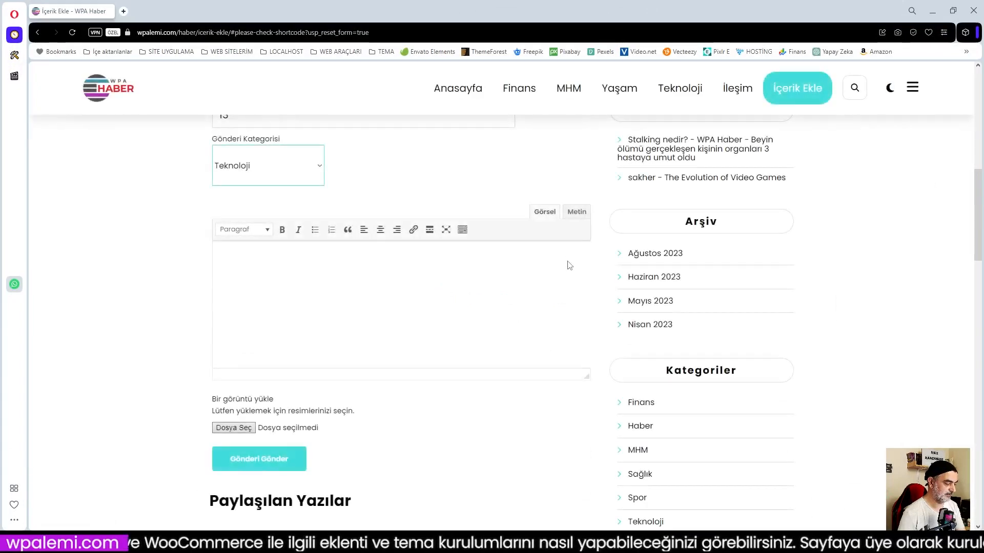
scroll(455, 262, up, 3)
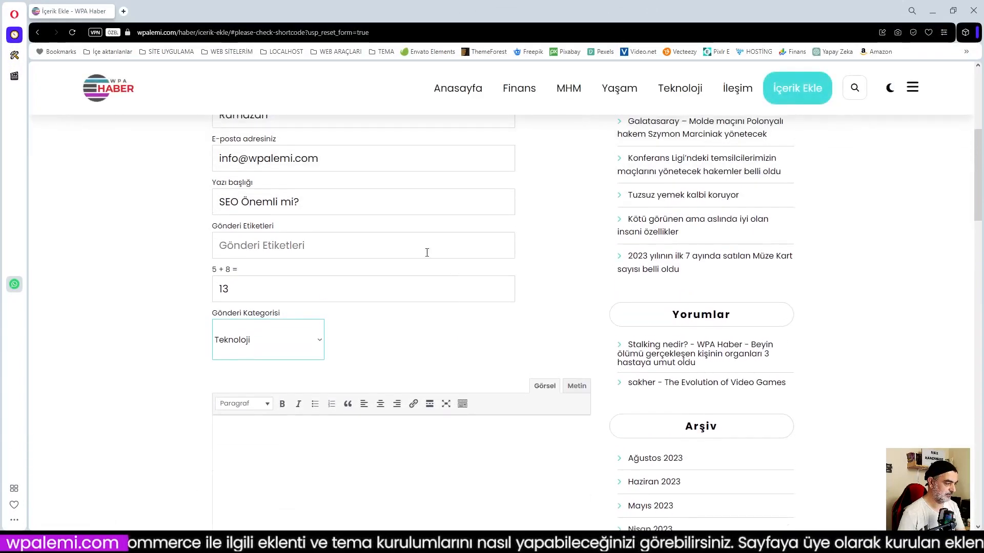
click(304, 241)
scroll(310, 243, up, 1)
scroll(302, 256, down, 4)
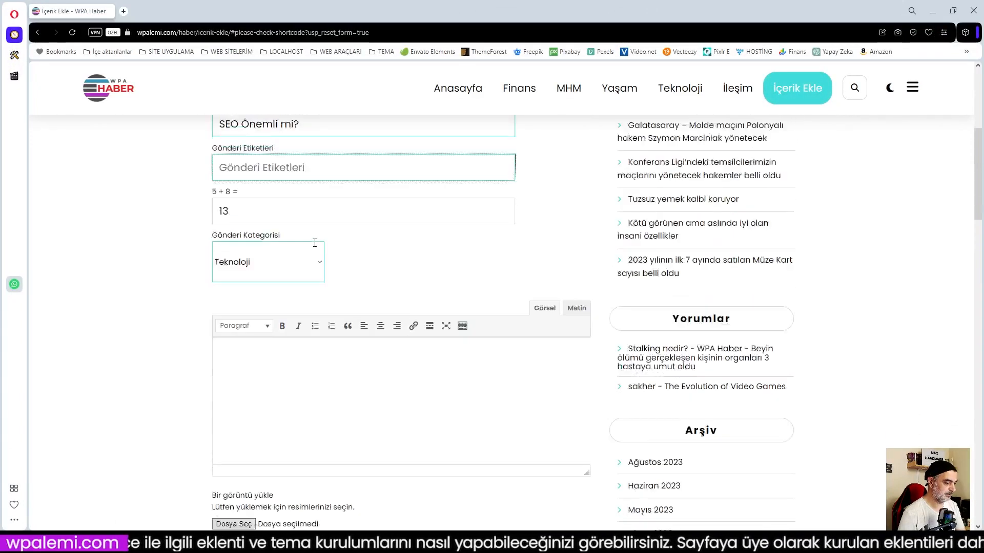
Copy the plugin description and [user-submitted-posts] shortcode from wordpress.org and paste them into the form body.
click(931, 13)
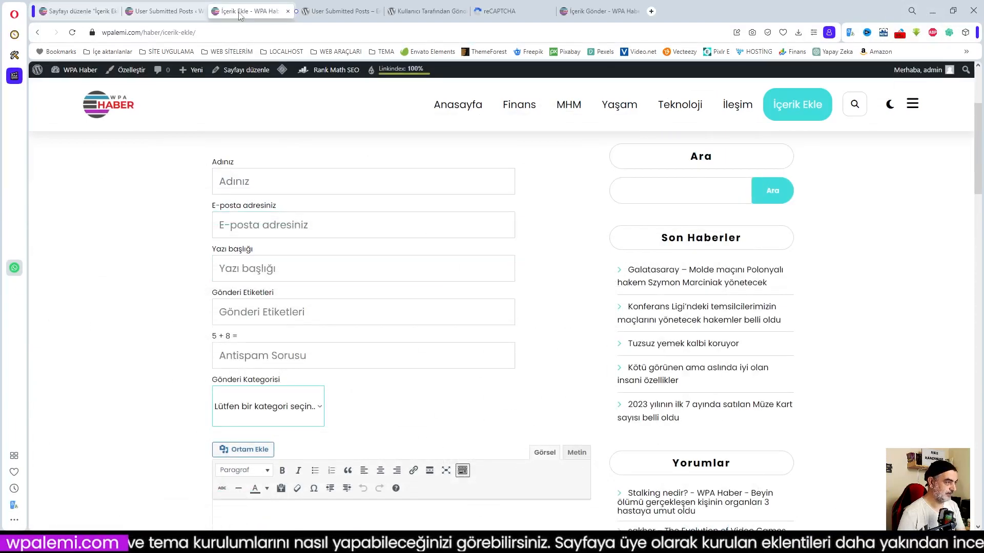
click(163, 11)
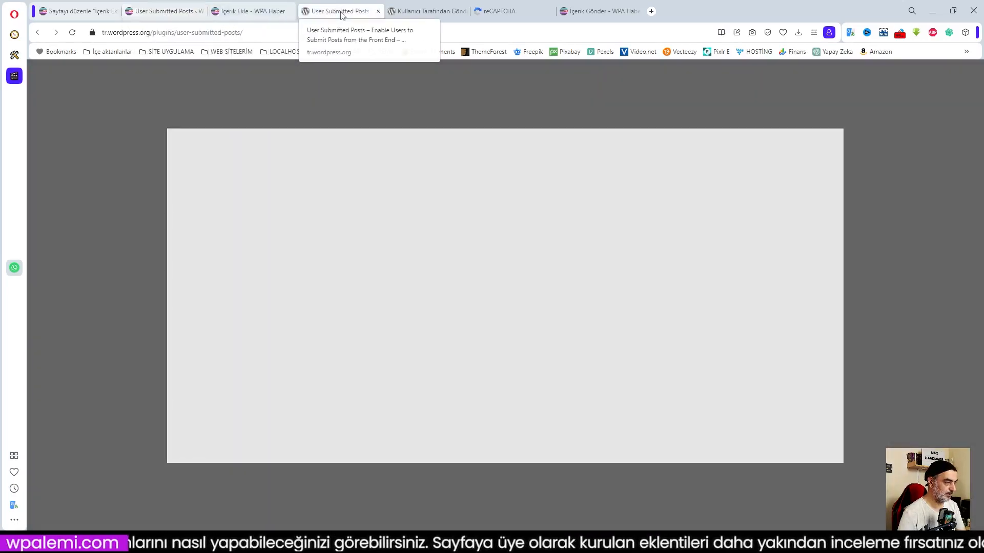
click(340, 12)
click(421, 11)
scroll(414, 332, up, 15)
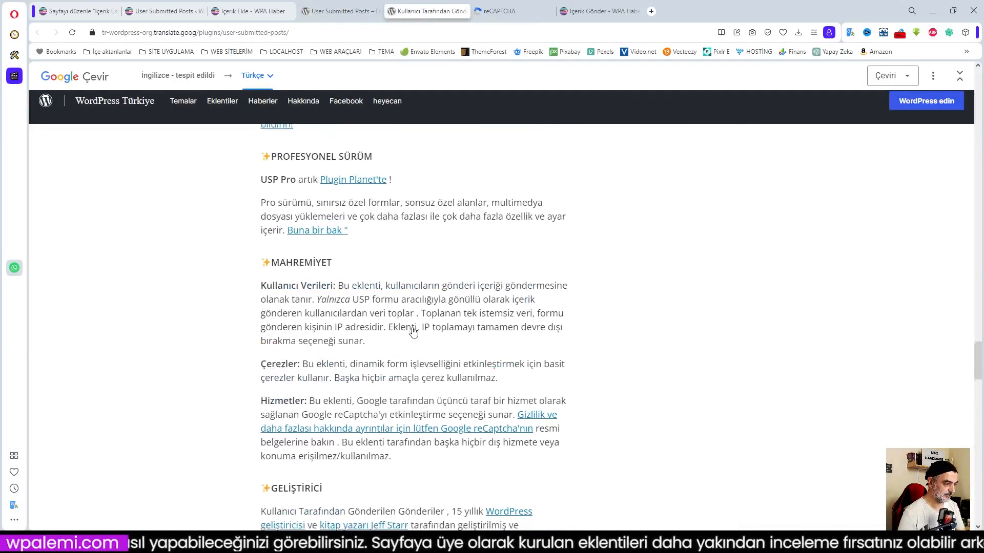
scroll(414, 332, up, 20)
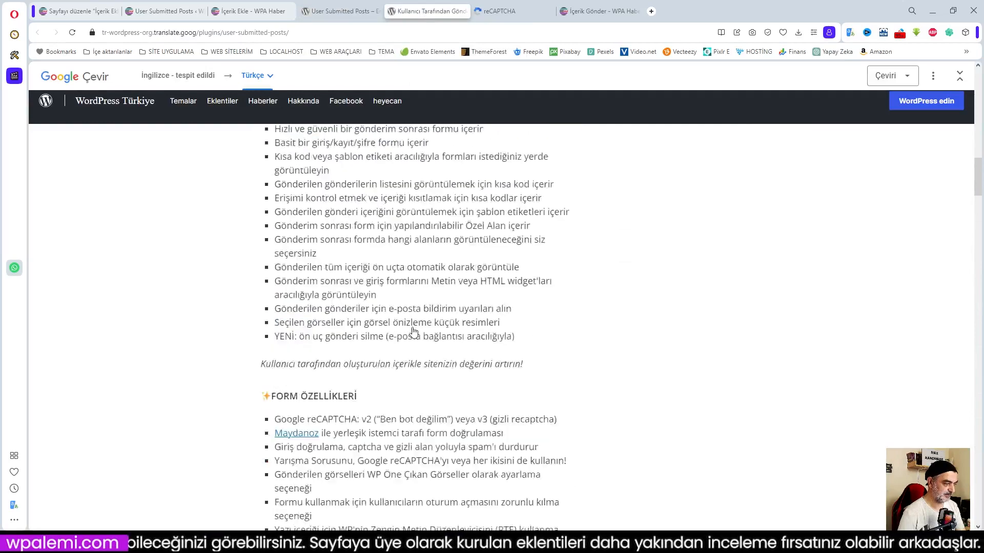
scroll(414, 331, up, 7)
scroll(414, 332, down, 3)
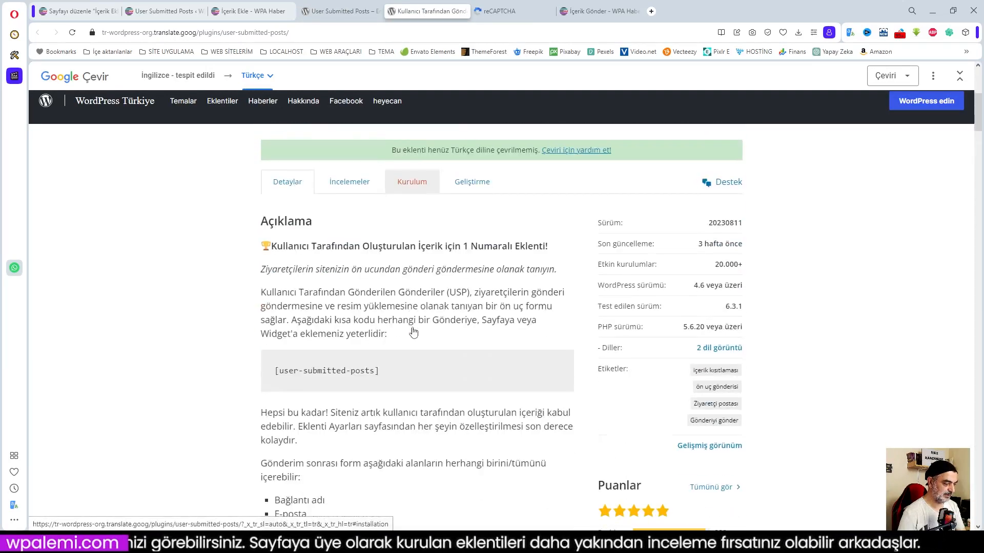
drag(261, 292, 379, 319)
key(ctrl+c)
scroll(390, 332, down, 1)
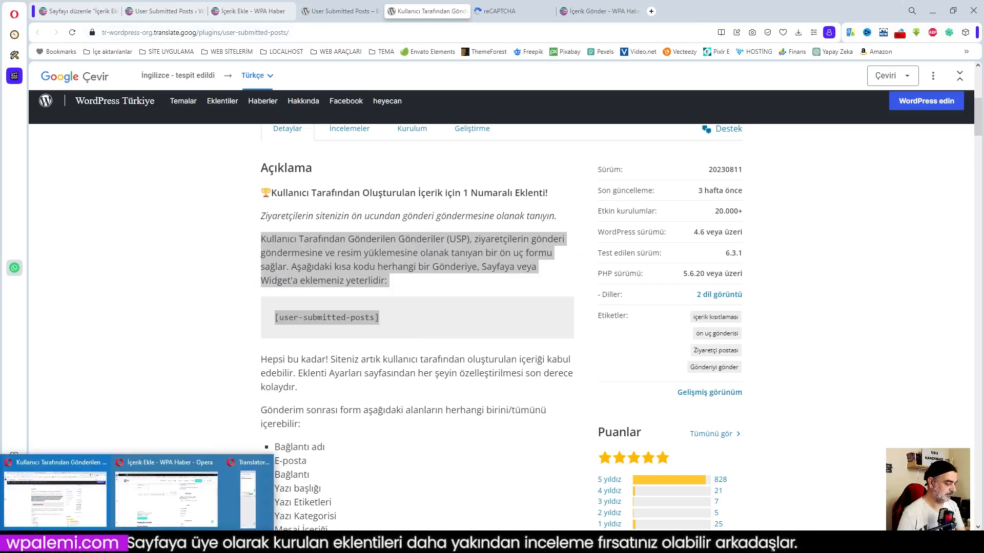
click(164, 471)
key(ctrl+v)
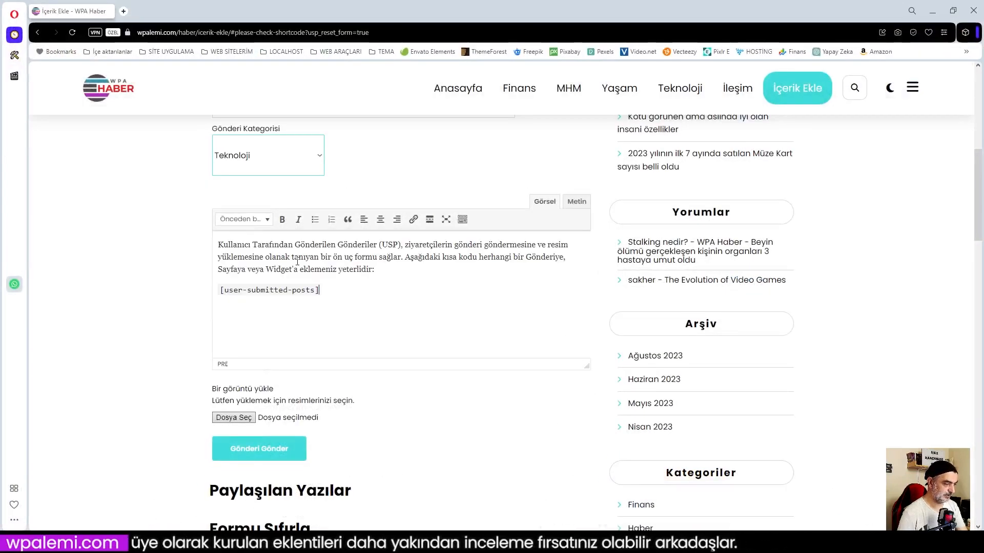
Attach seo2.jpg as the post image.
click(234, 418)
double_click(229, 338)
scroll(413, 433, down, 3)
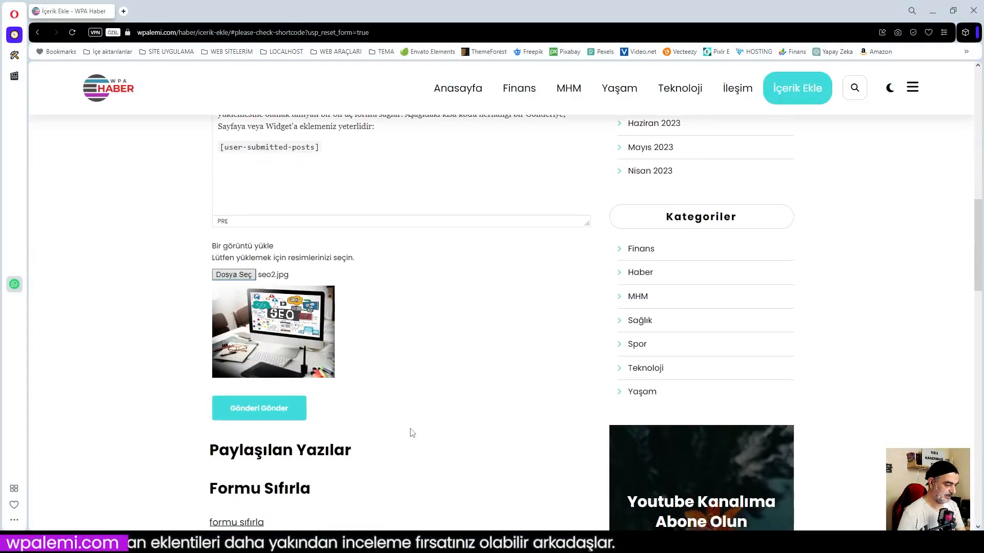
scroll(376, 423, down, 3)
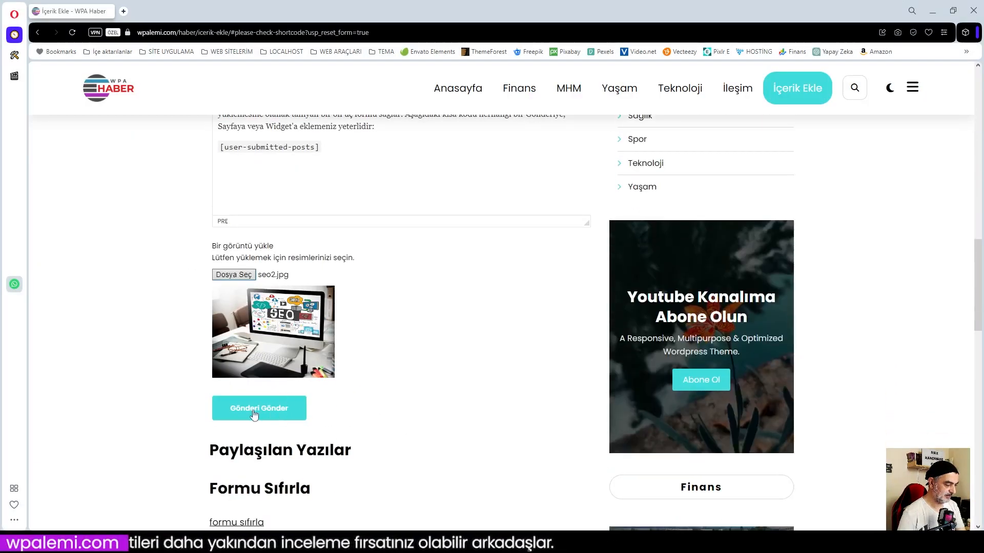
scroll(395, 367, up, 5)
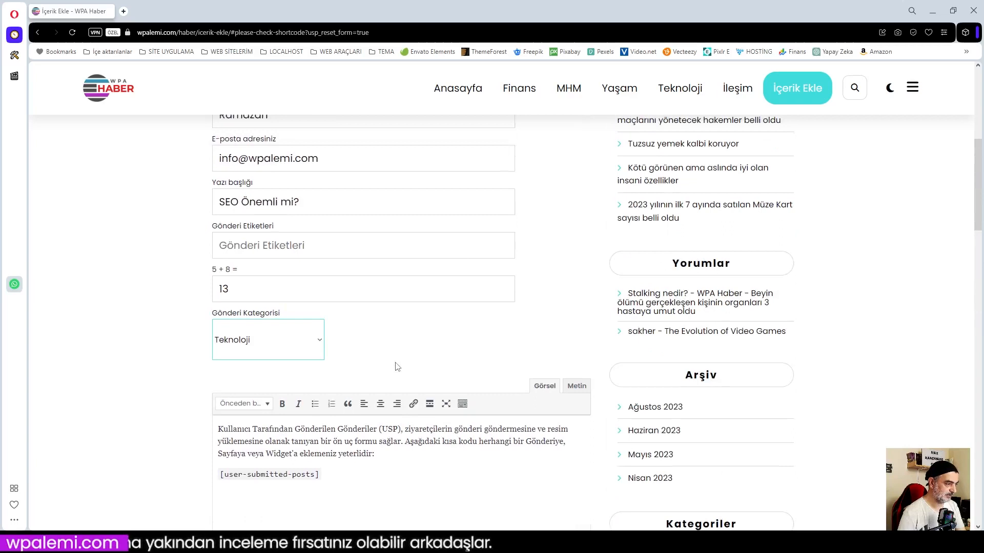
Tag the post 'seo' and submit the form.
click(289, 247)
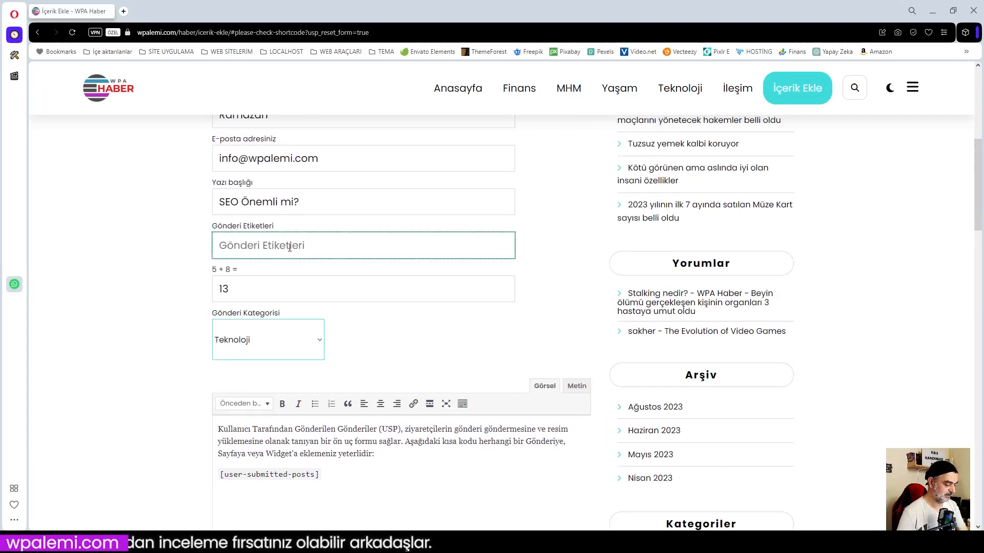
text(seo)
key(Return)
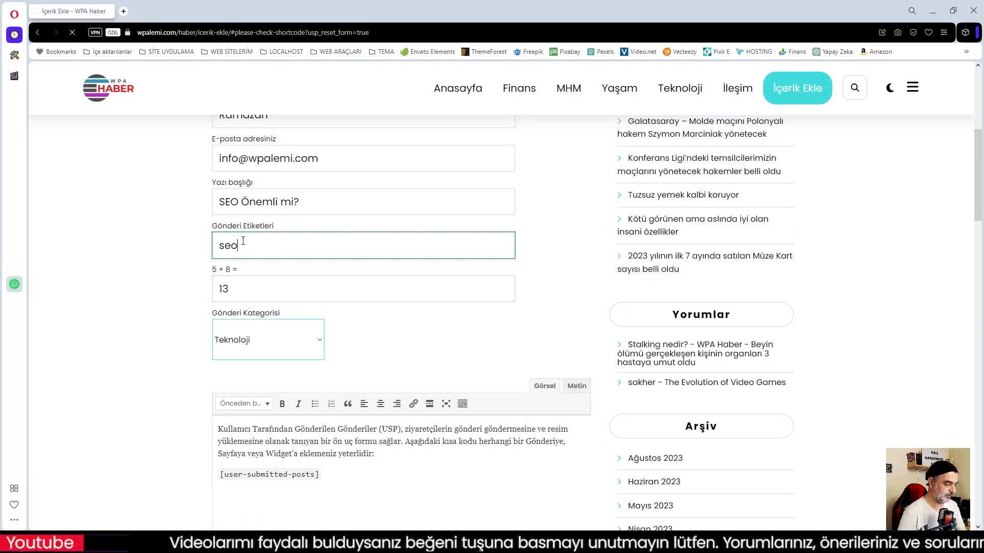
text(,)
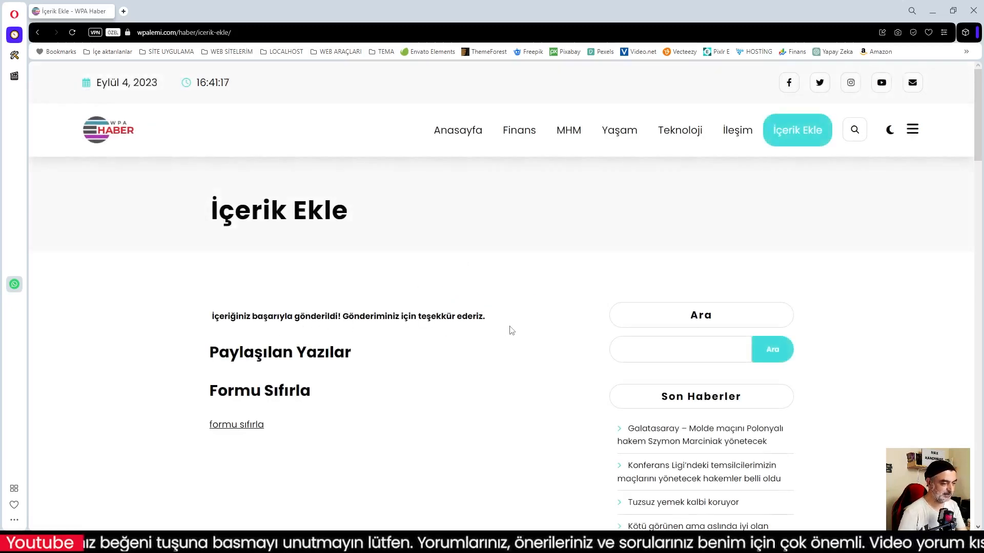
Reset the form, then go via Anasayfa back to İçerik Ekle and review the empty form.
scroll(438, 330, down, 2)
click(252, 322)
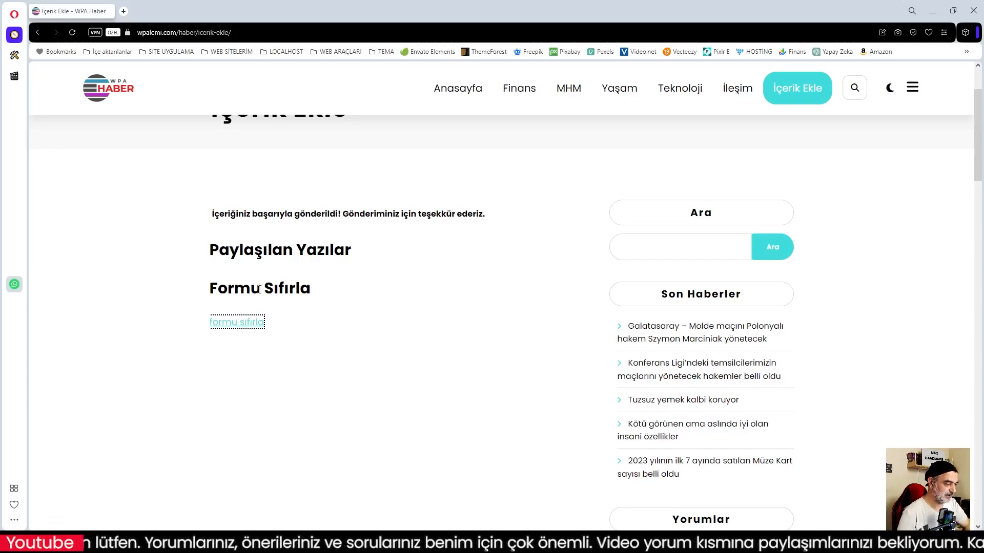
scroll(457, 149, up, 2)
click(456, 149)
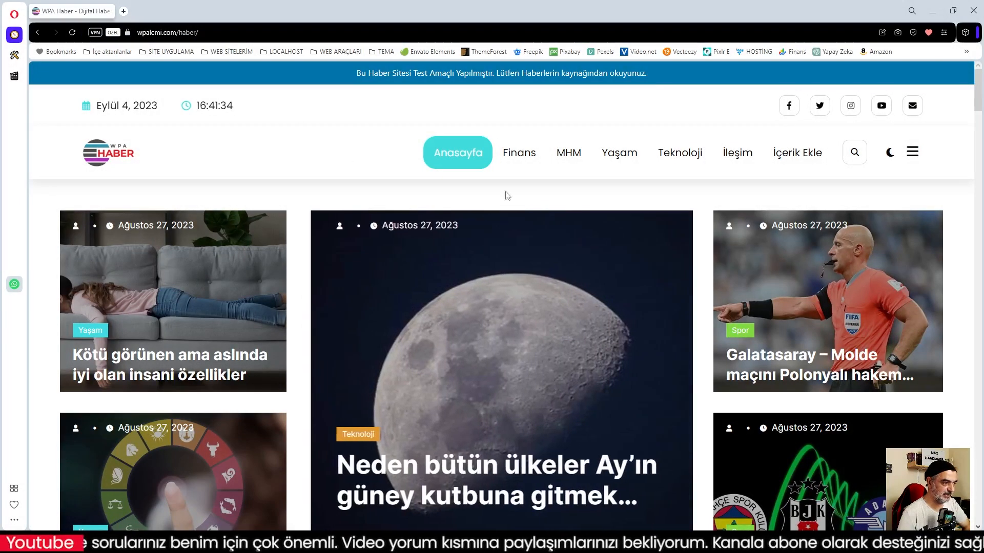
click(819, 159)
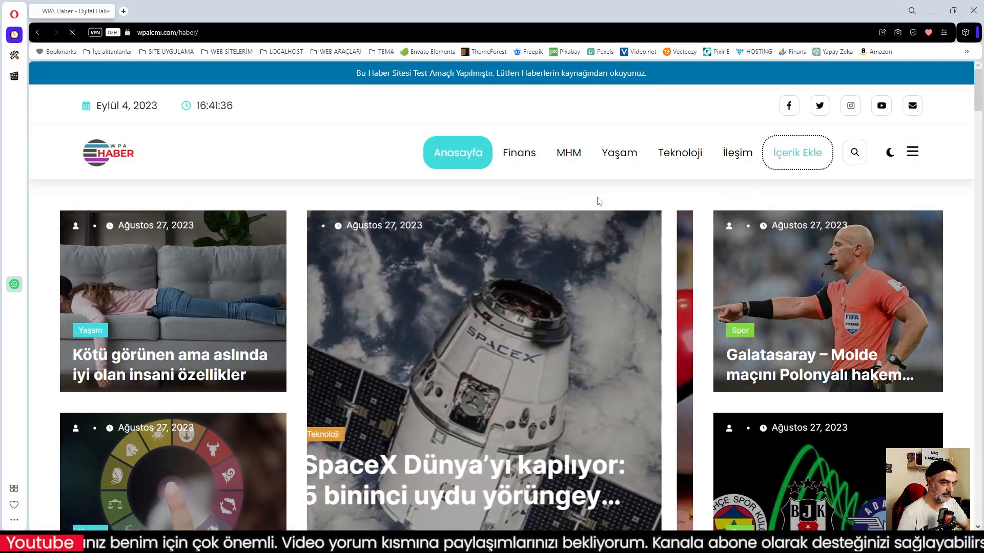
scroll(441, 224, down, 8)
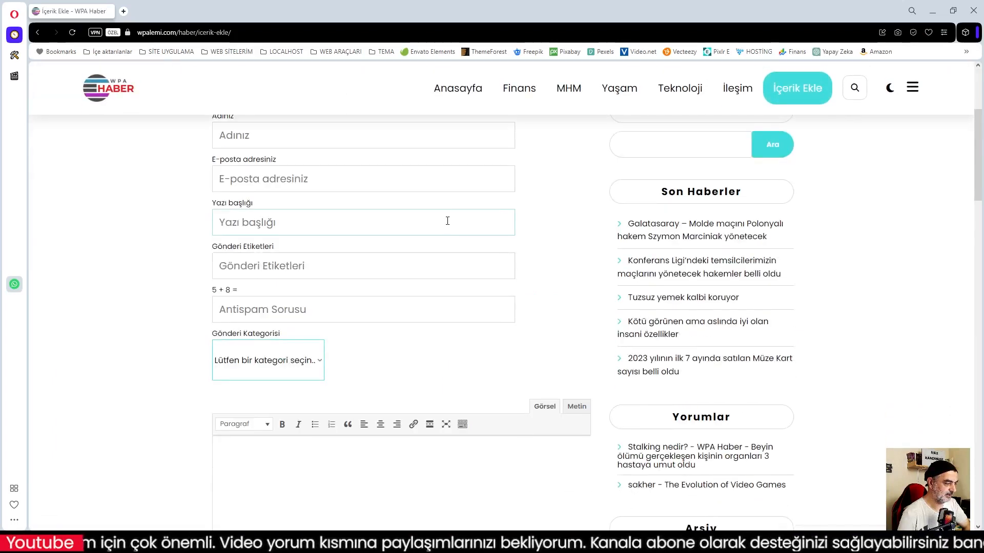
scroll(449, 221, up, 7)
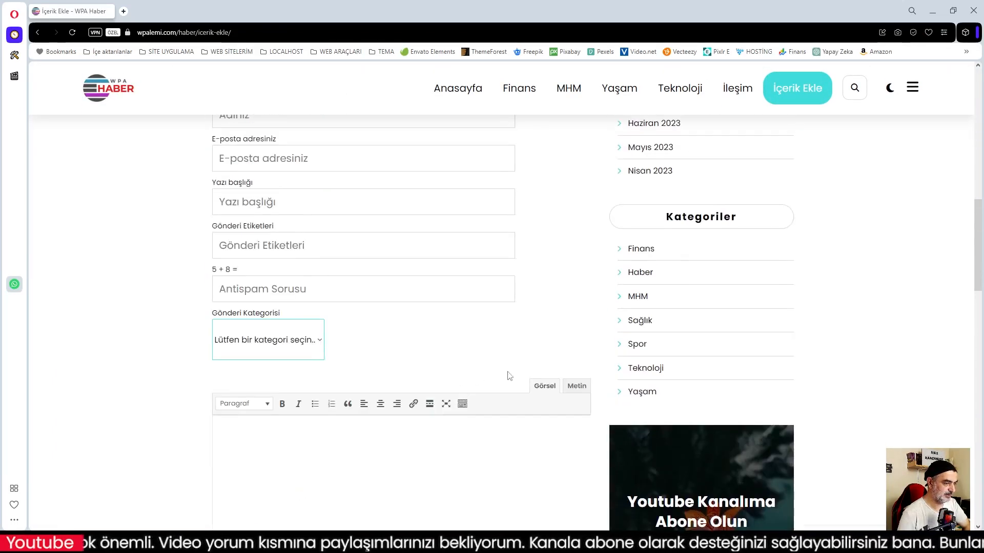
scroll(439, 305, up, 3)
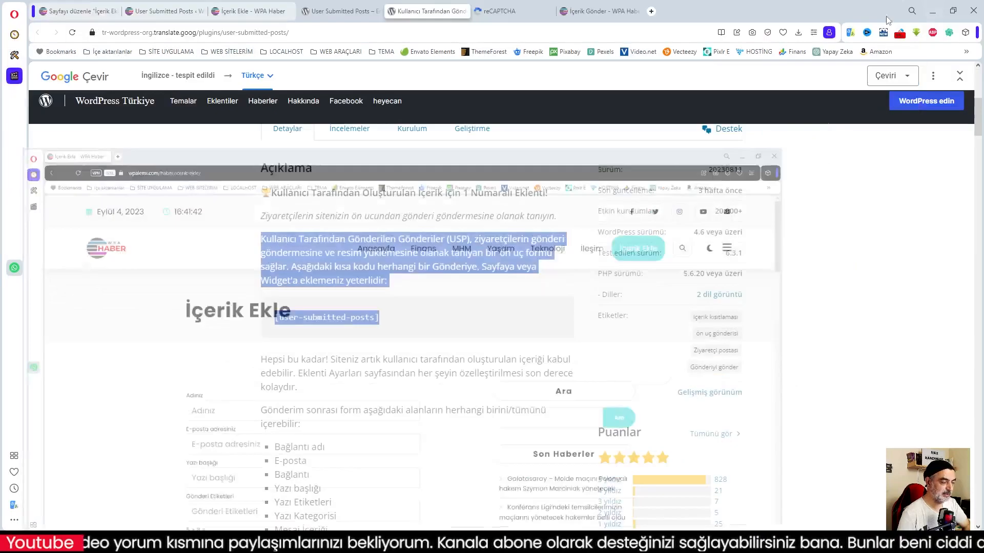
Open the pending 'SEO Önemli mi?' post from the posts list in the editor.
click(75, 14)
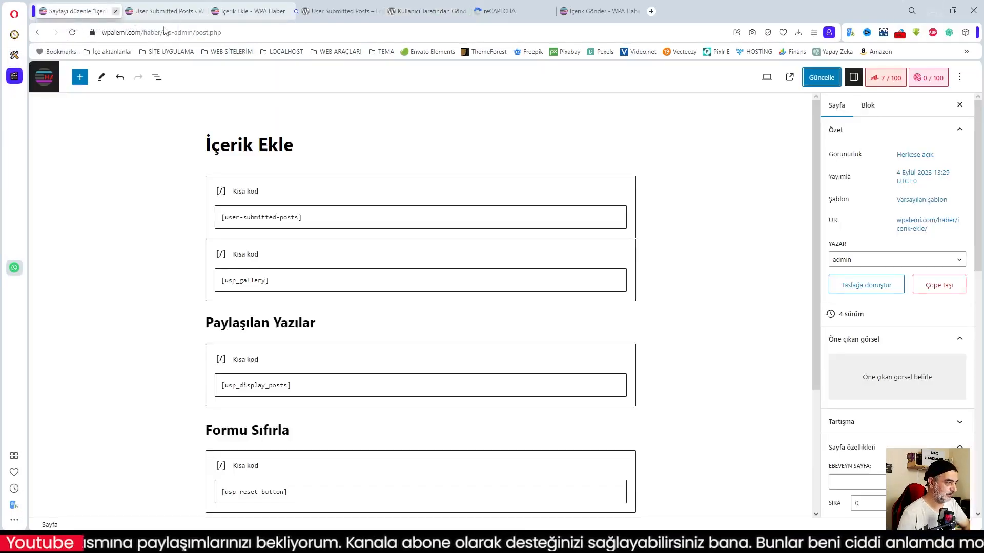
click(46, 80)
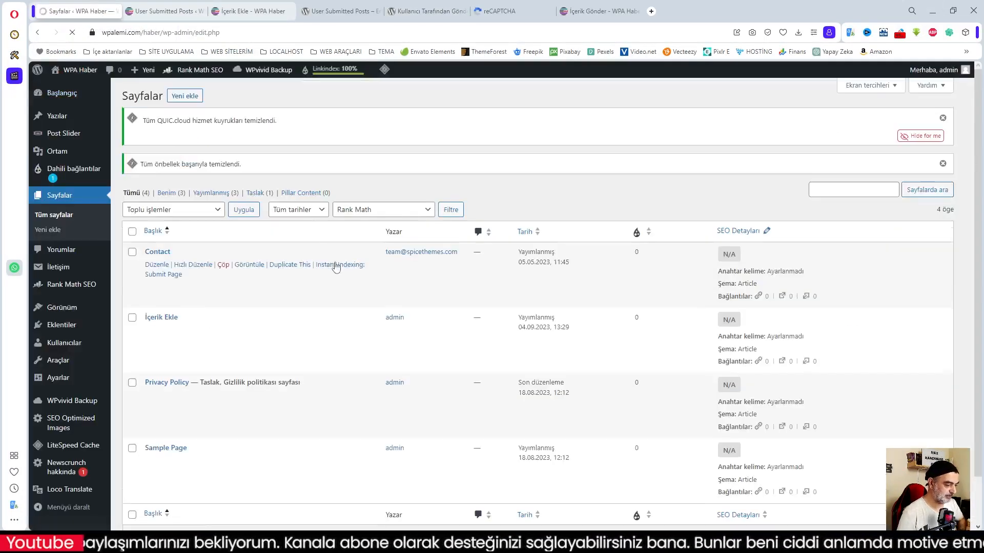
click(58, 117)
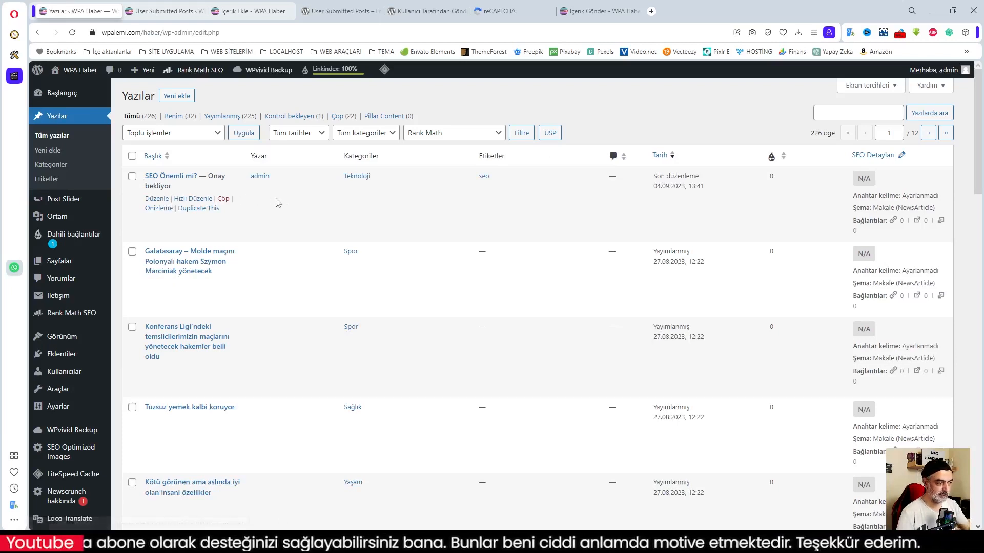
click(163, 198)
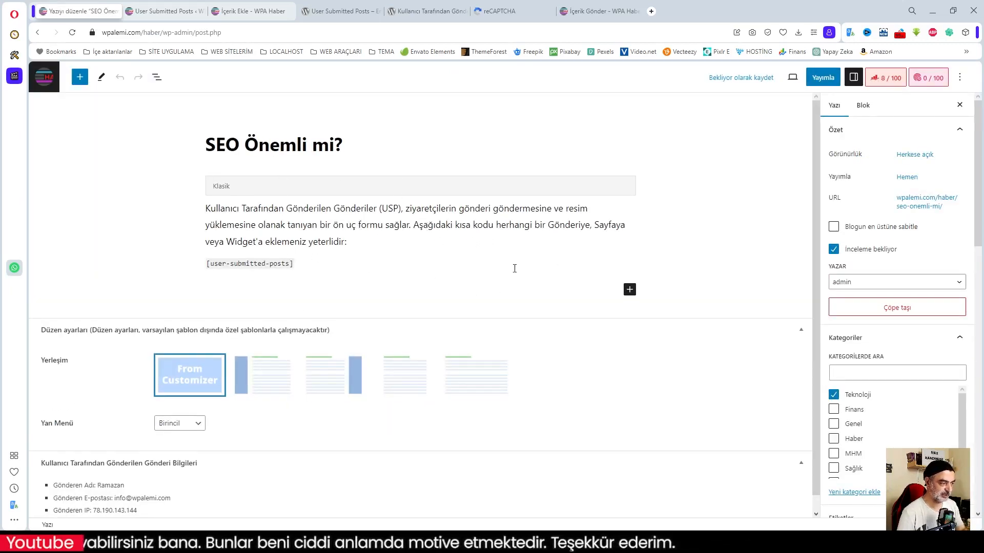
Review the submitter's name, e-mail address and IP address in the submitted-post info box.
scroll(740, 285, down, 1)
scroll(922, 405, down, 2)
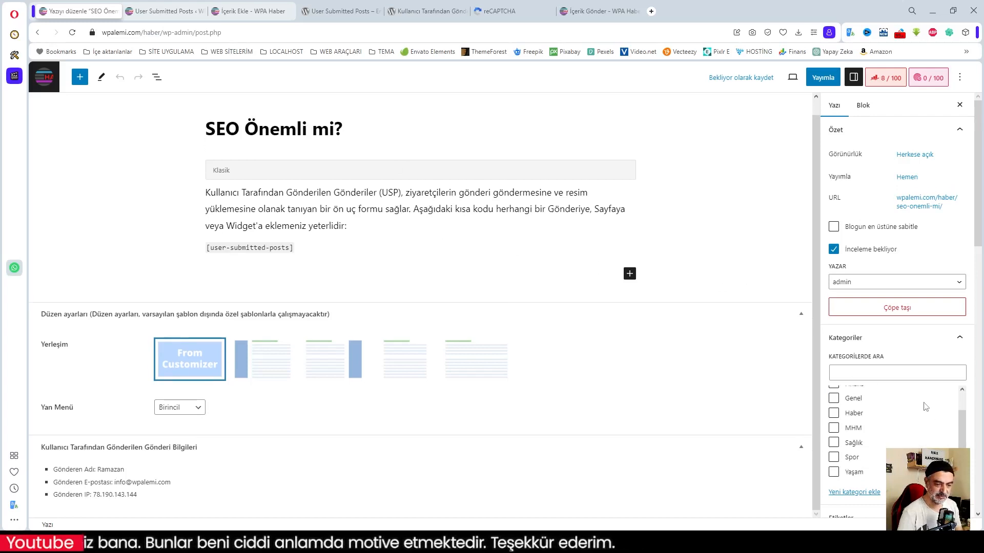
scroll(922, 402, down, 4)
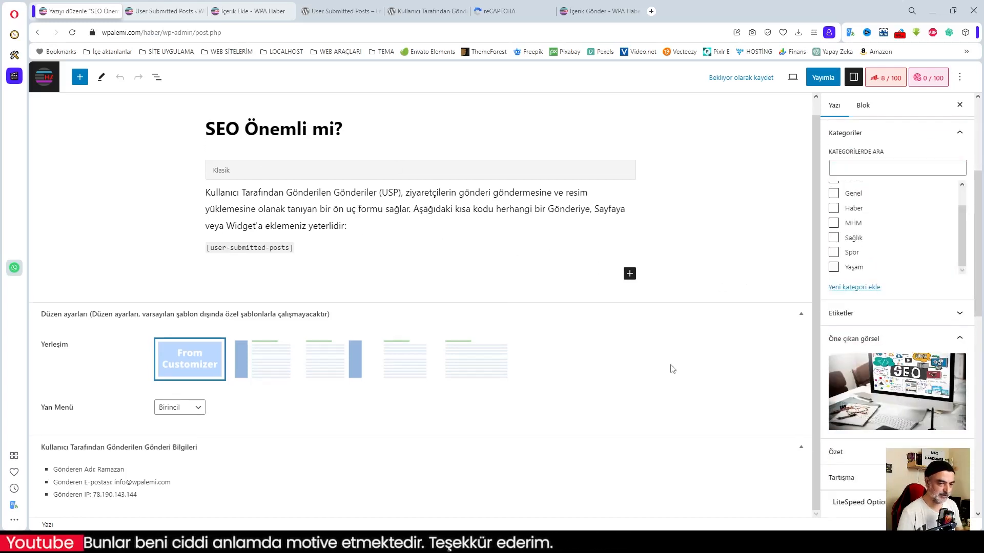
scroll(672, 369, up, 1)
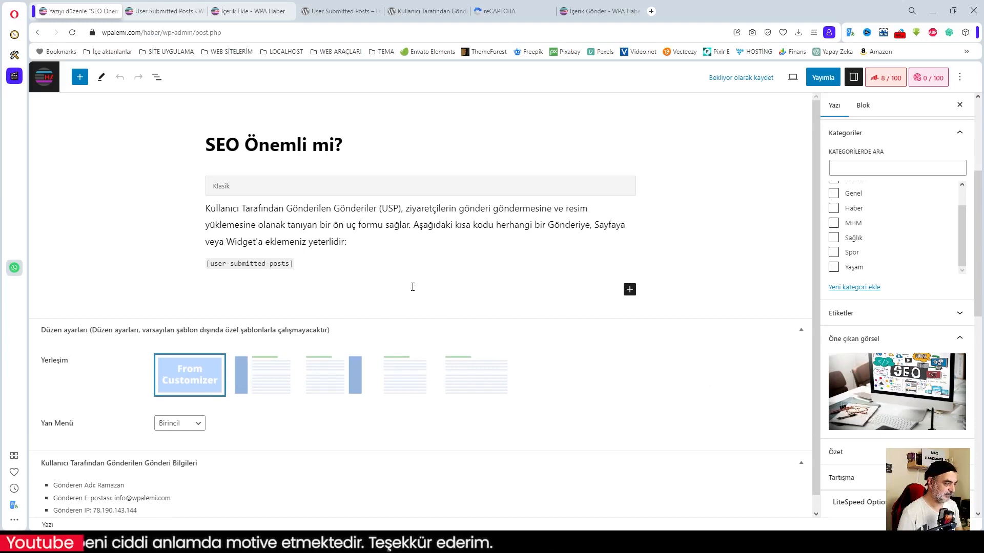
scroll(902, 236, up, 5)
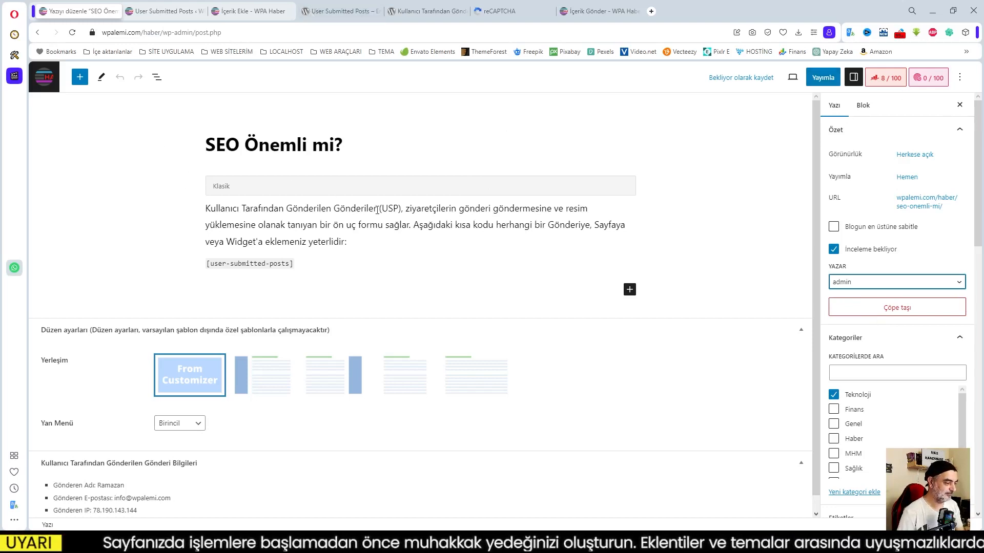
scroll(380, 231, down, 1)
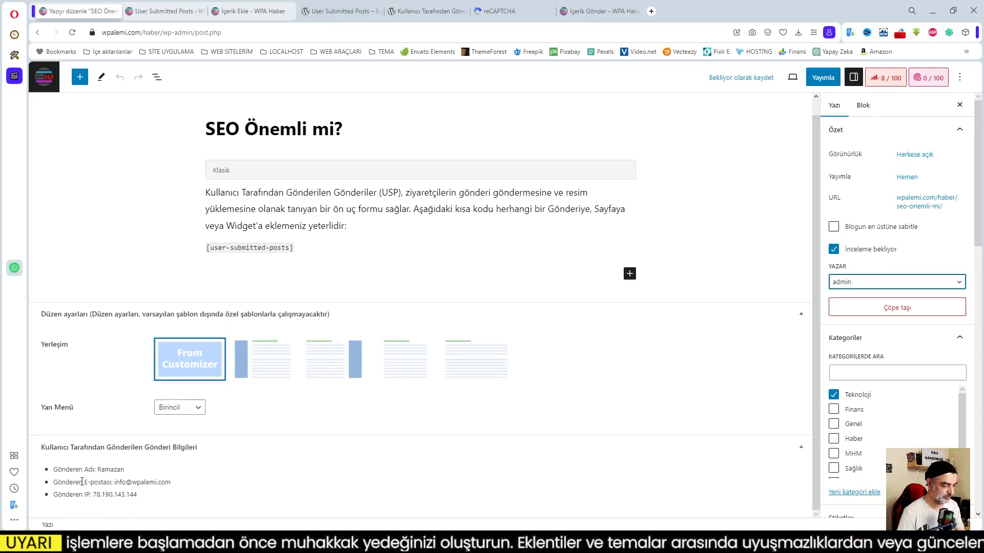
double_click(99, 469)
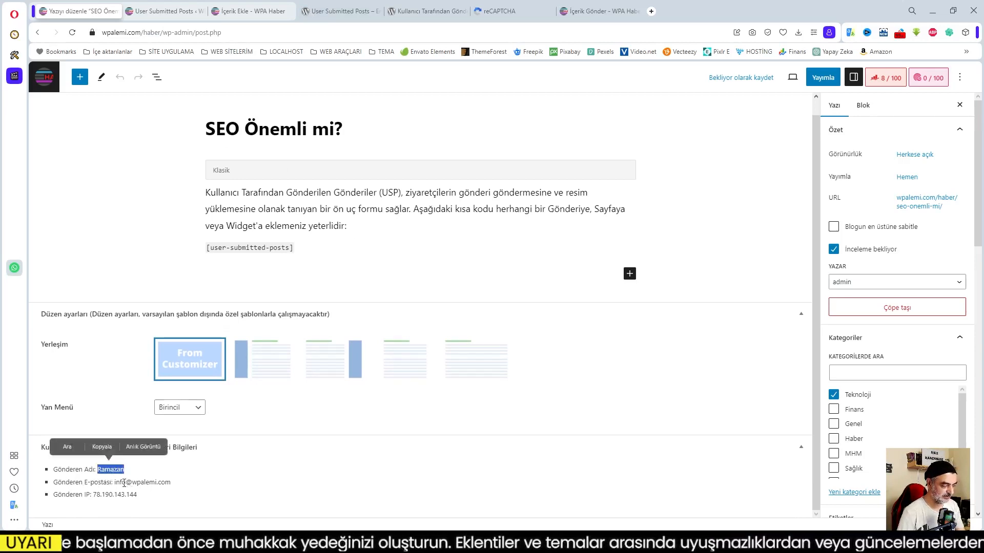
drag(122, 483, 171, 483)
click(167, 496)
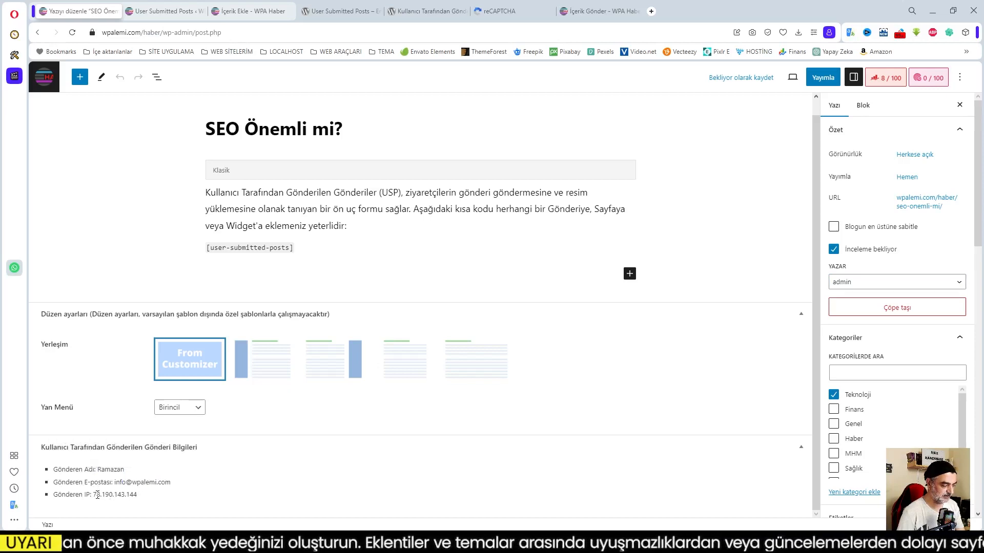
click(185, 503)
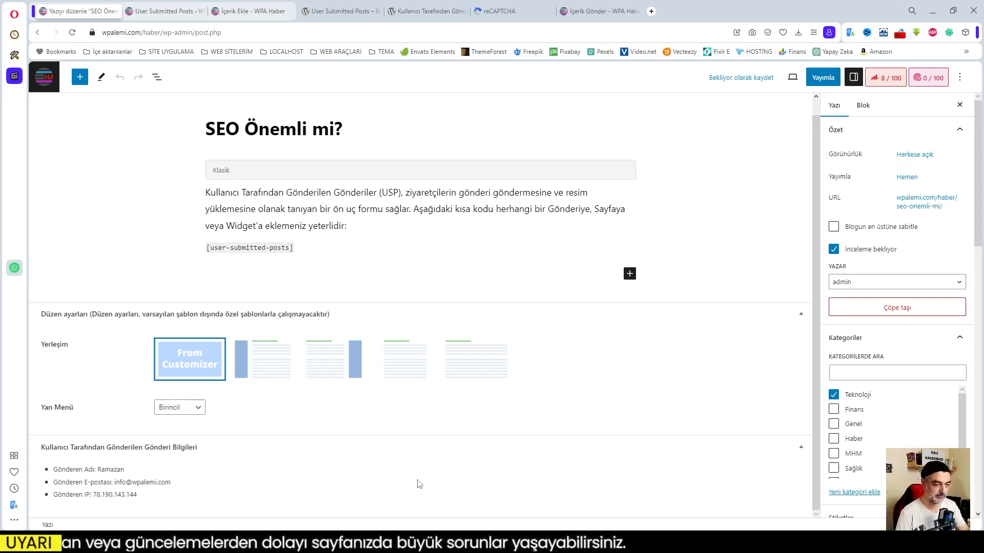
scroll(456, 133, up, 1)
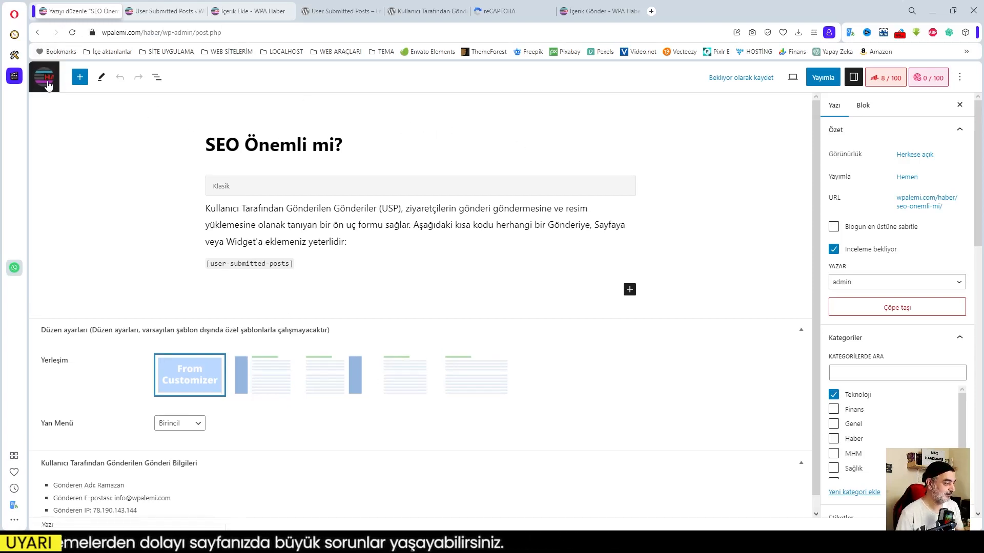
Publish the 'SEO Önemli mi?' post and go to the site's homepage.
click(823, 77)
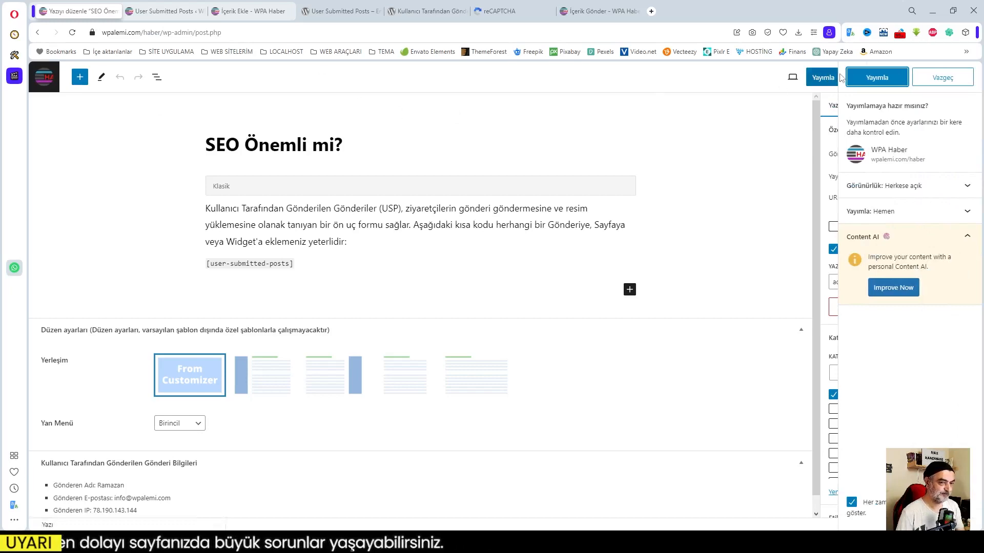
click(876, 77)
click(169, 17)
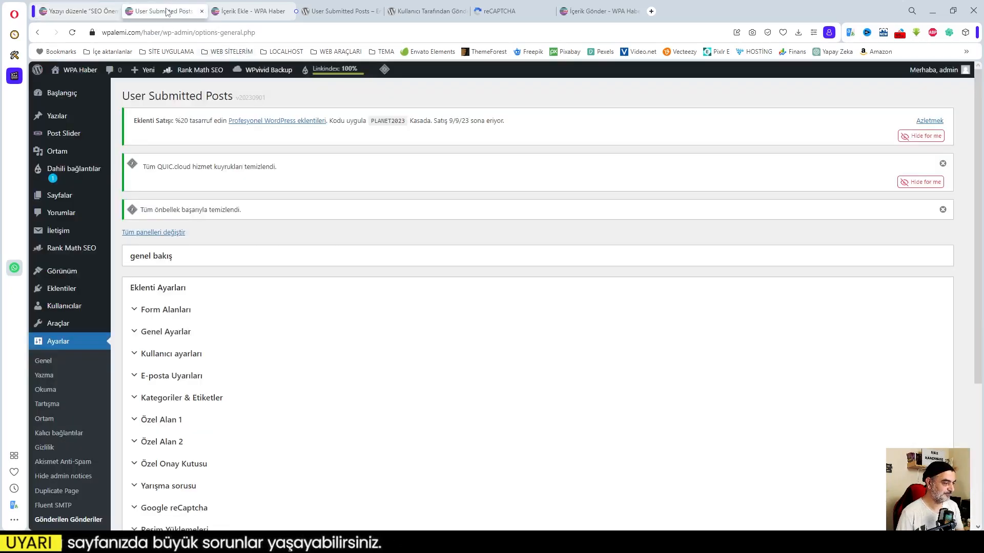
click(250, 10)
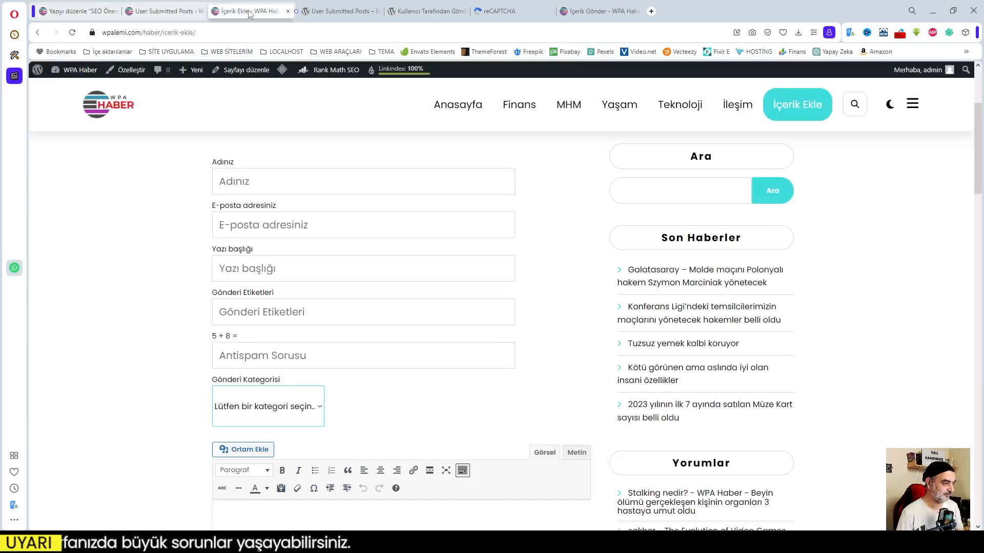
click(458, 104)
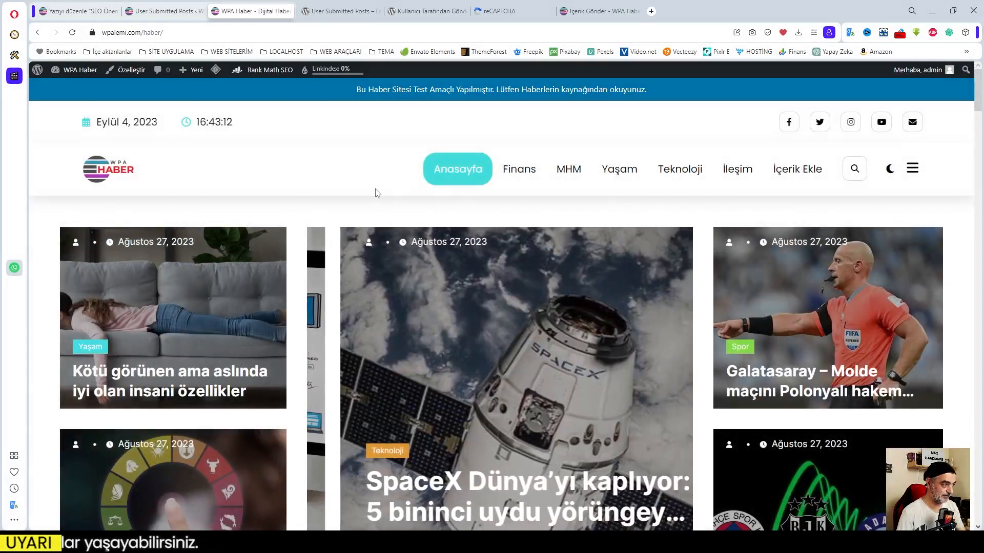
Open the 'SEO Önemli mi?' article from the homepage and scroll through it.
scroll(416, 190, down, 4)
scroll(416, 193, down, 1)
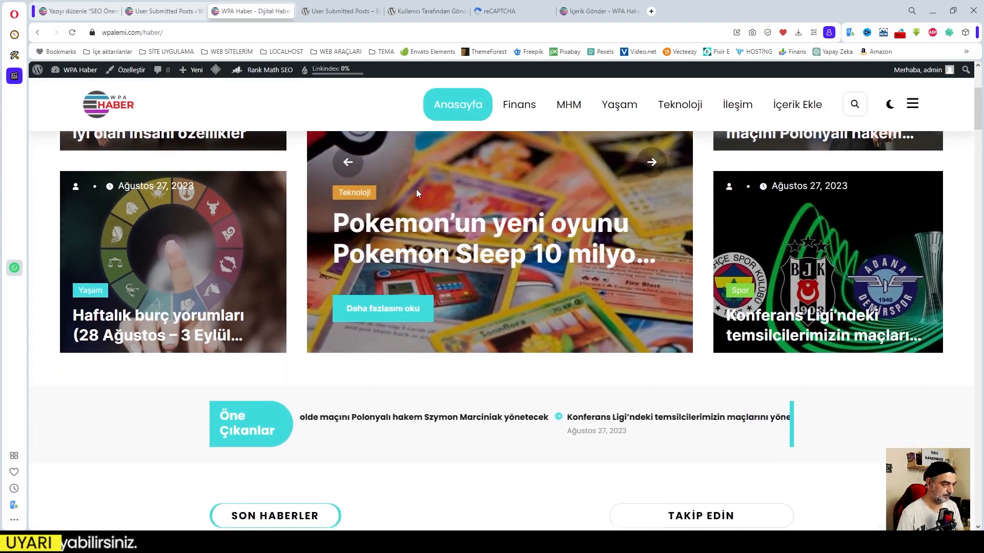
scroll(416, 193, down, 11)
scroll(416, 193, up, 4)
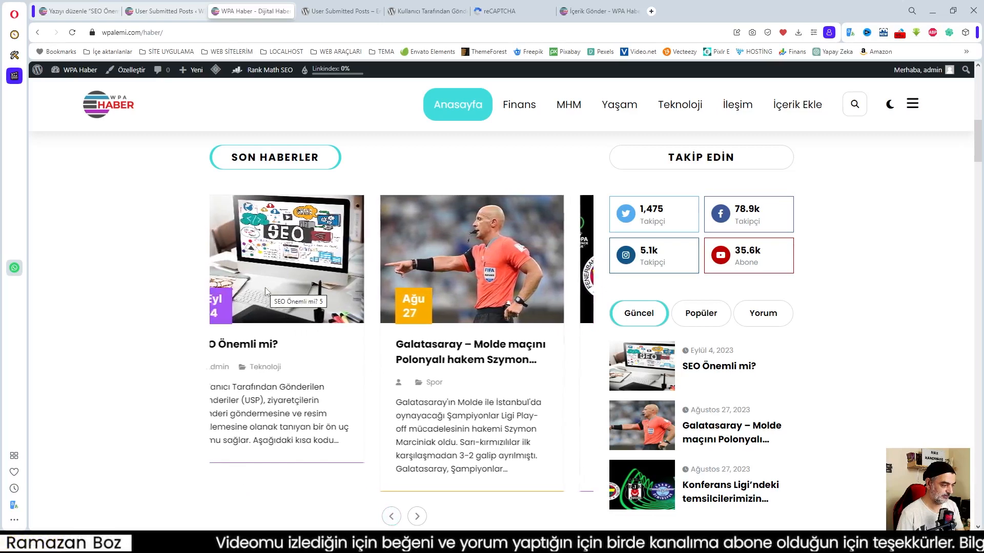
click(255, 349)
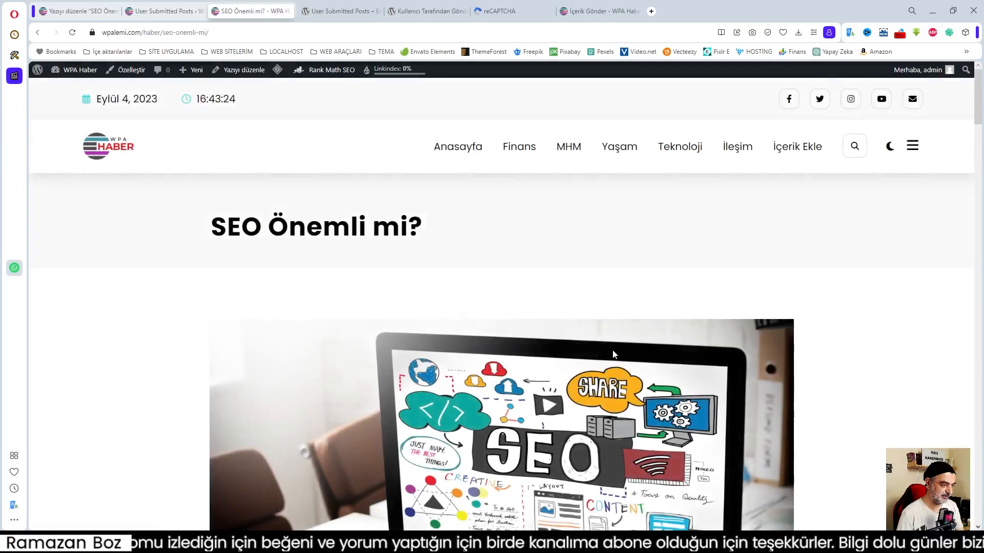
scroll(601, 354, down, 10)
scroll(493, 286, down, 6)
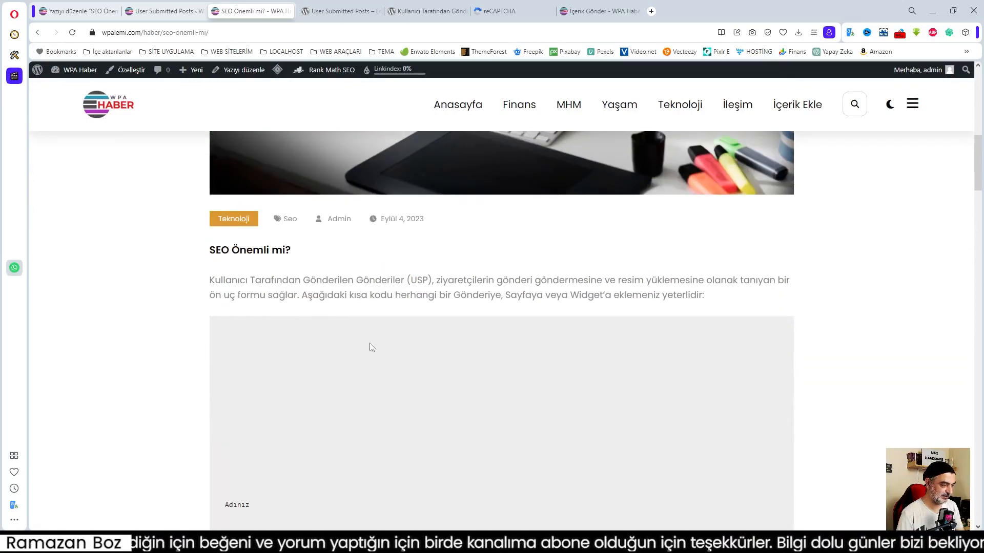
scroll(384, 328, down, 12)
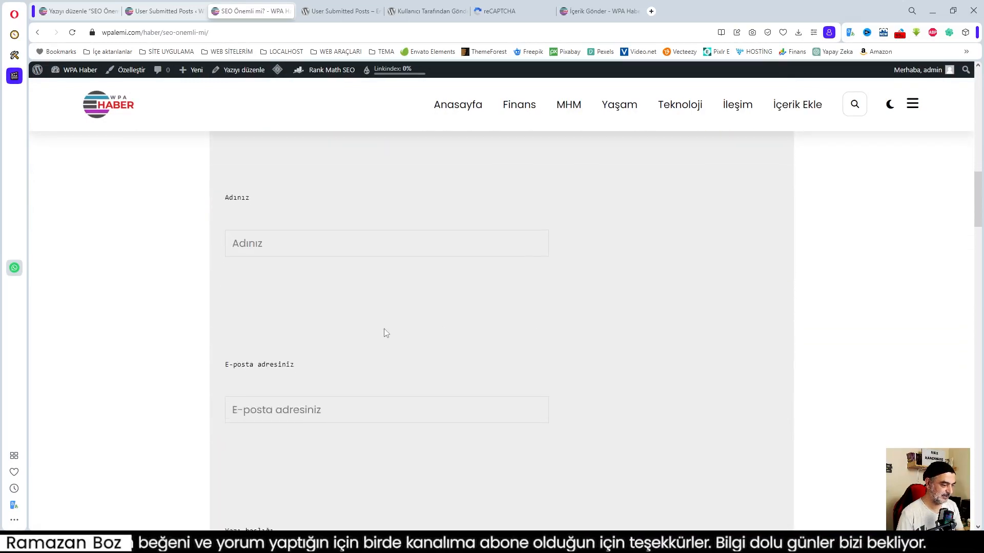
scroll(385, 330, down, 3)
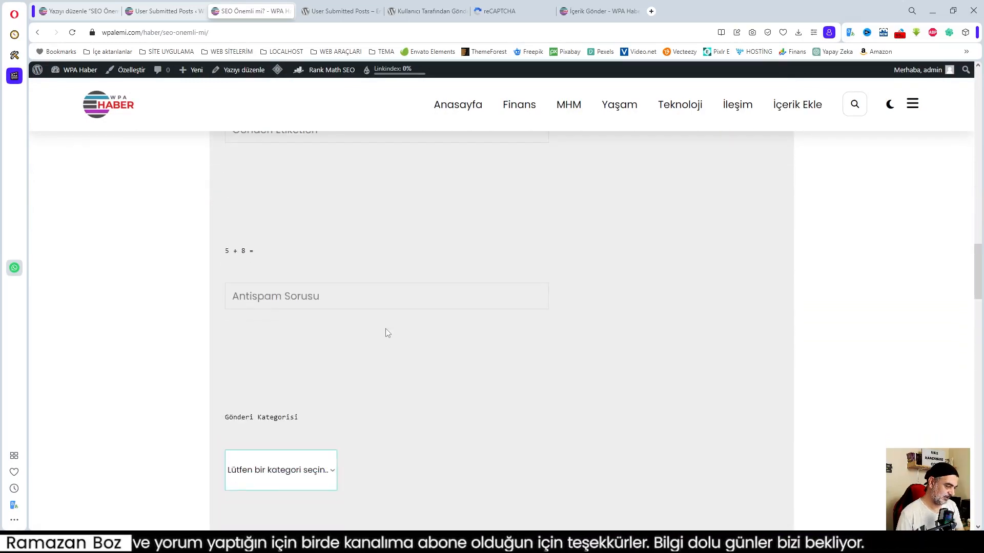
scroll(386, 333, up, 3)
Reload the article and check its image, Teknoloji category and Seo tag.
click(73, 33)
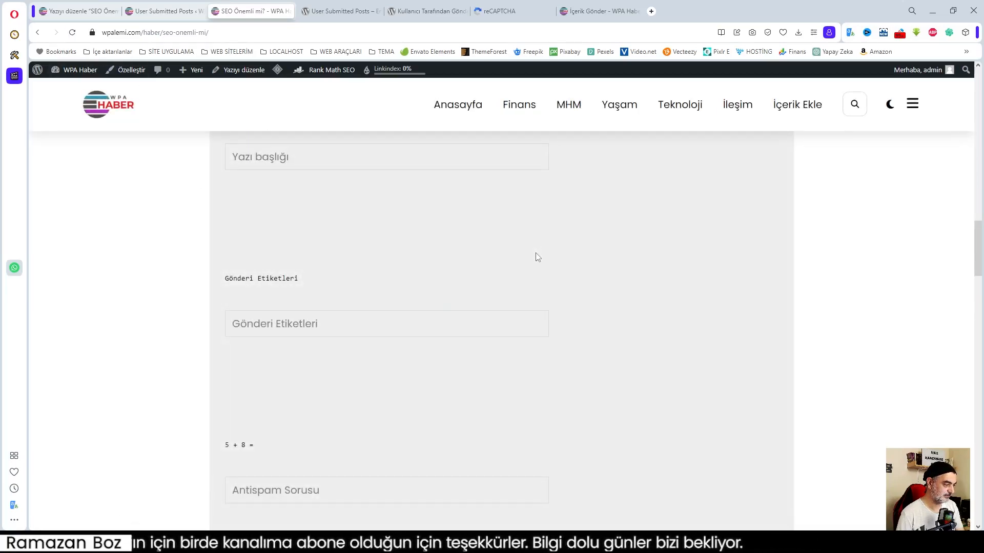
scroll(536, 255, up, 12)
scroll(572, 272, down, 4)
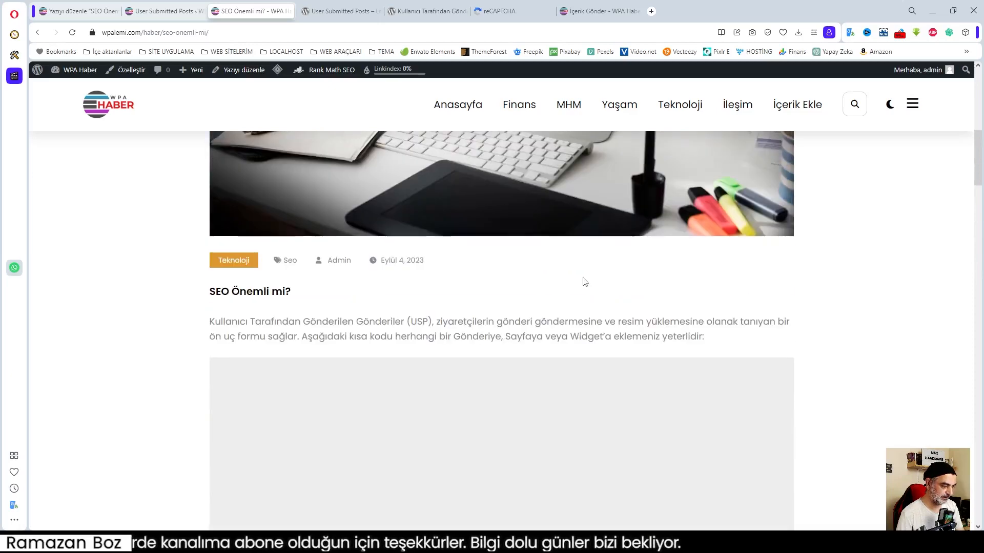
scroll(585, 282, down, 3)
scroll(585, 280, down, 2)
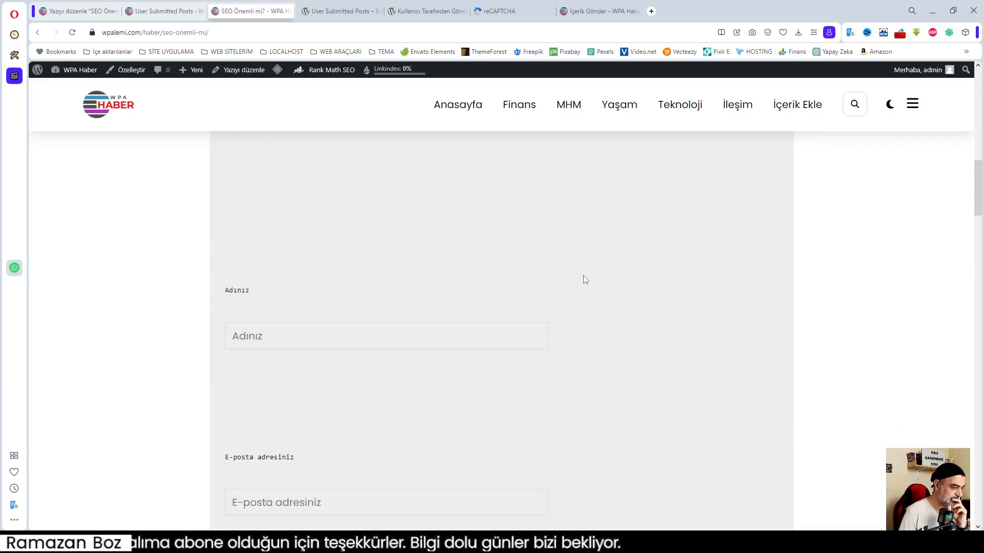
scroll(585, 281, down, 15)
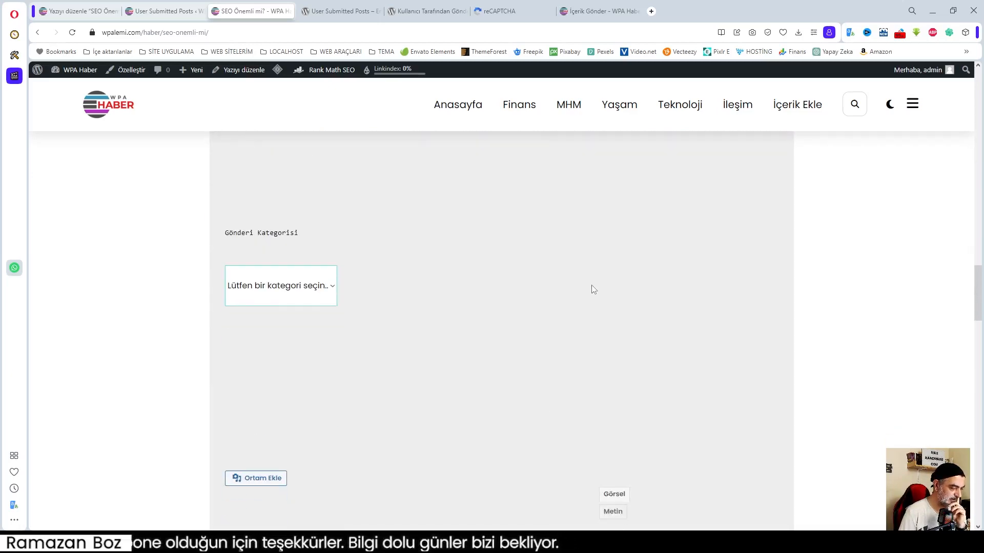
scroll(592, 287, down, 8)
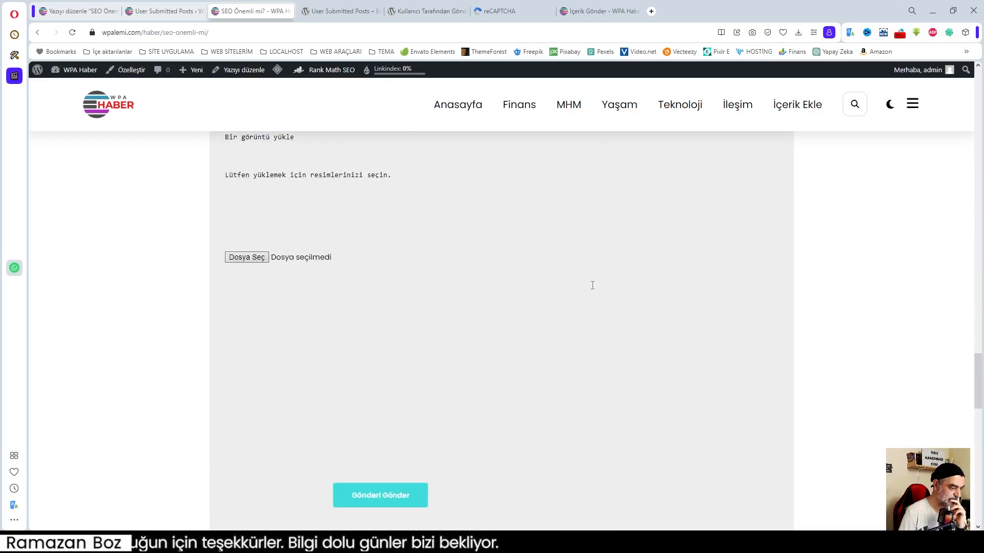
scroll(592, 285, down, 4)
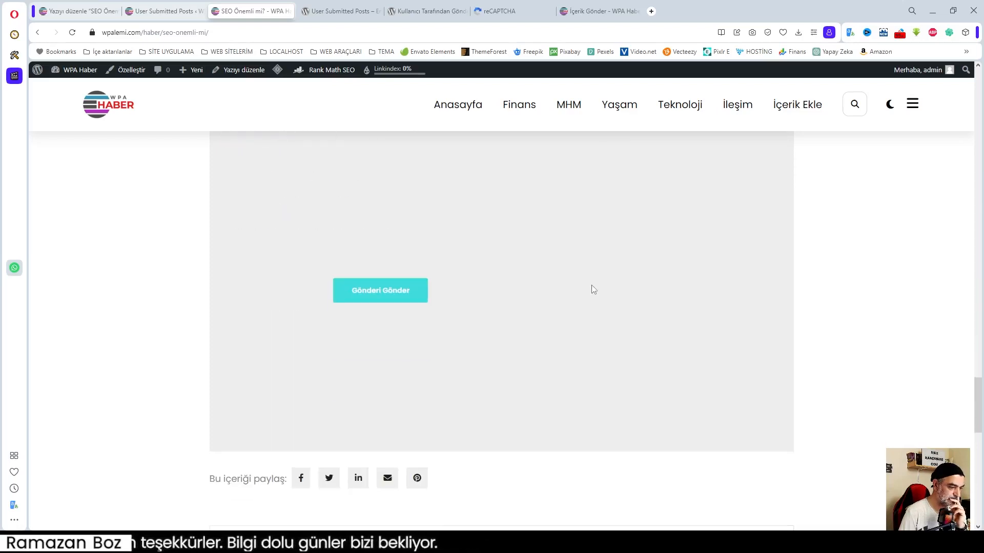
scroll(592, 289, down, 4)
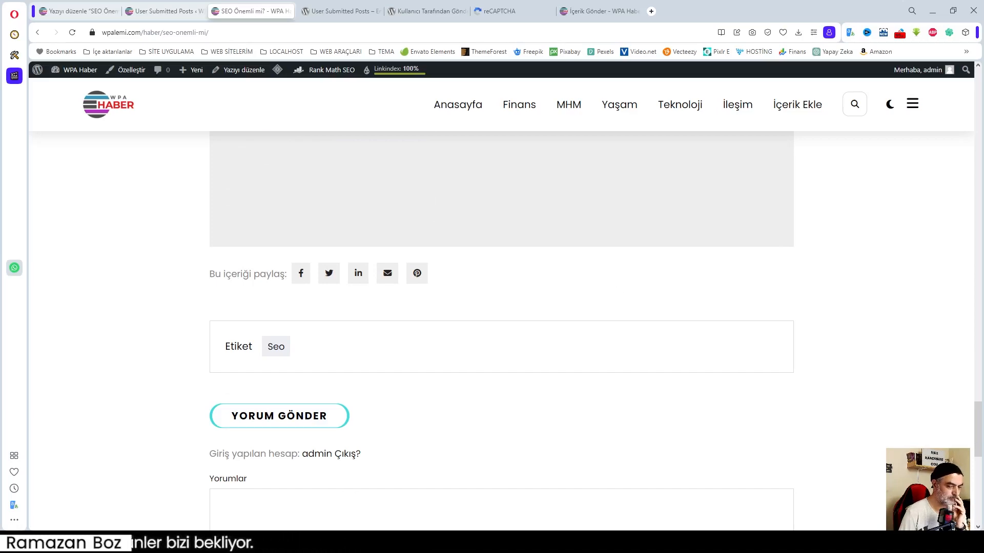
scroll(715, 380, up, 20)
scroll(714, 381, down, 5)
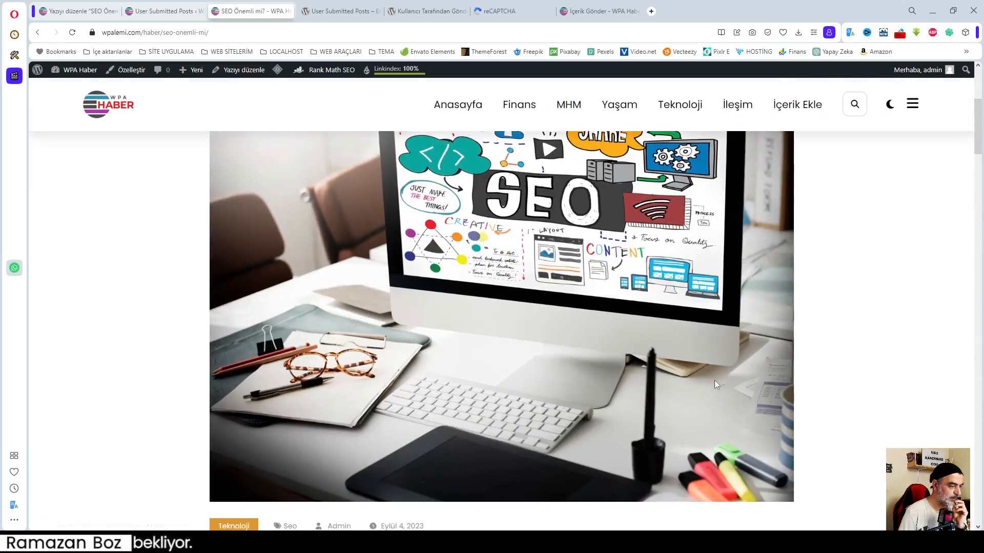
scroll(715, 380, down, 7)
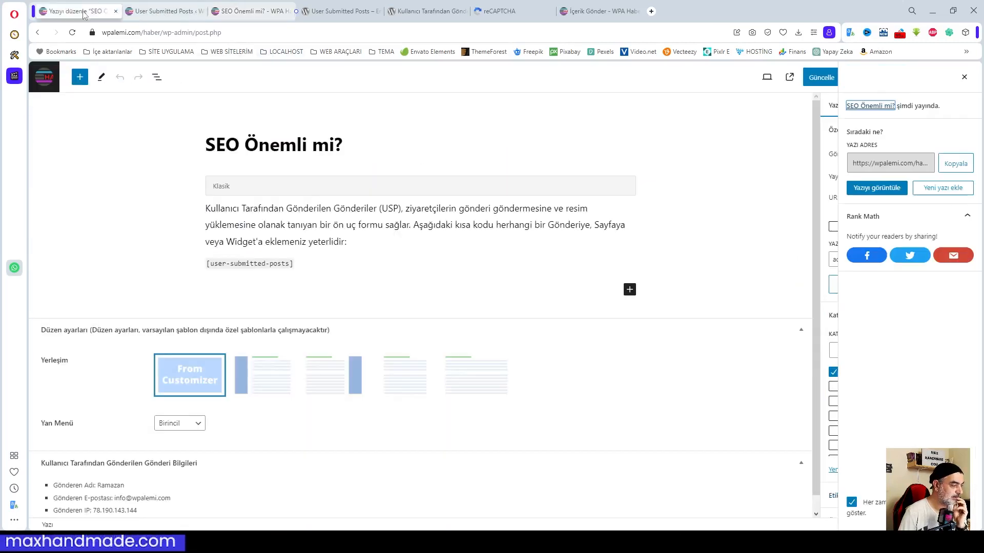
click(79, 10)
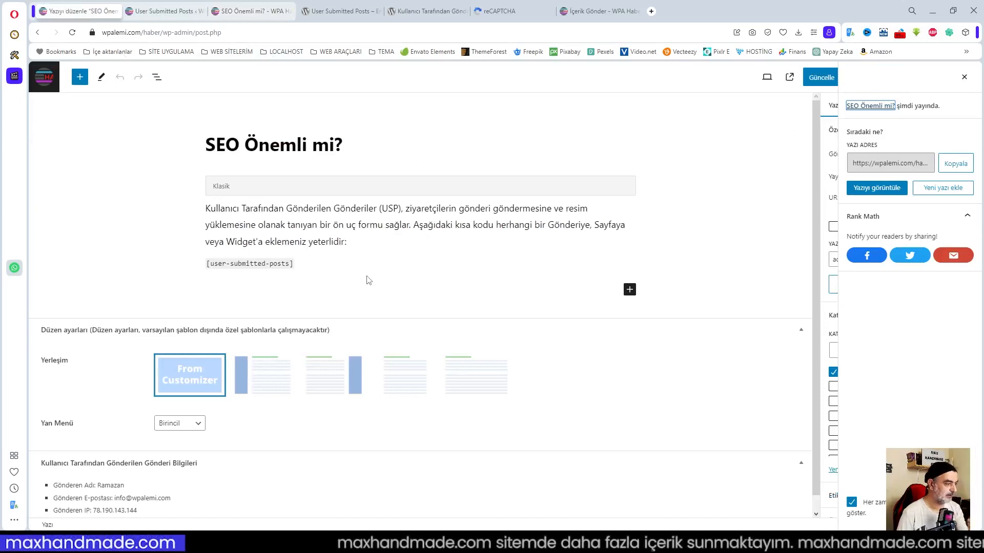
Open the SEO Önemli mi? post and select the [user-submitted-posts] shortcode in its Klasik block.
click(37, 76)
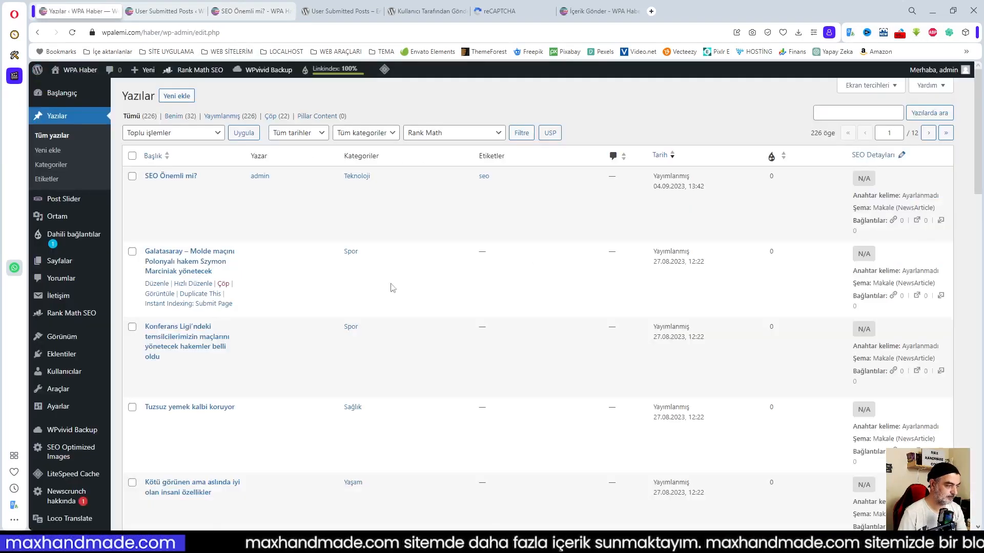
click(172, 176)
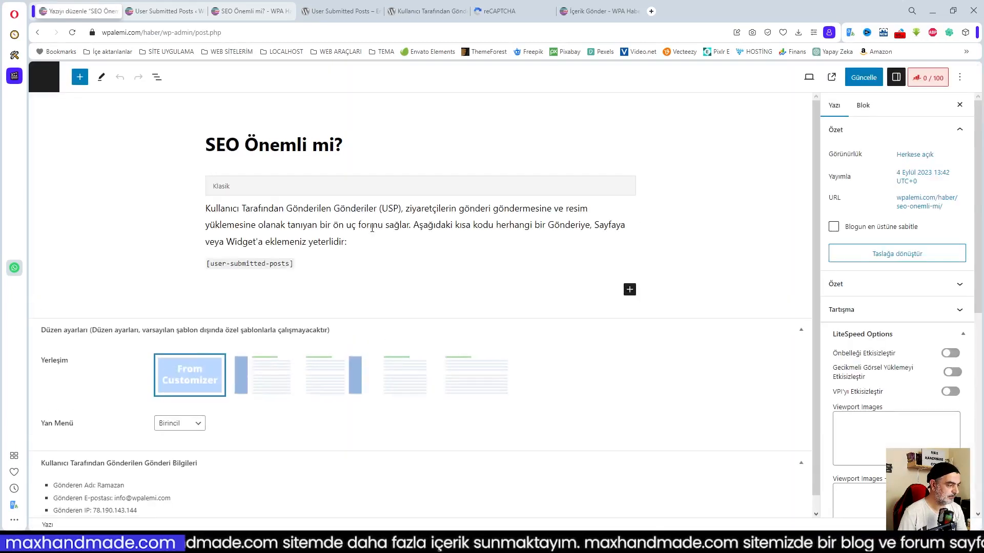
click(284, 263)
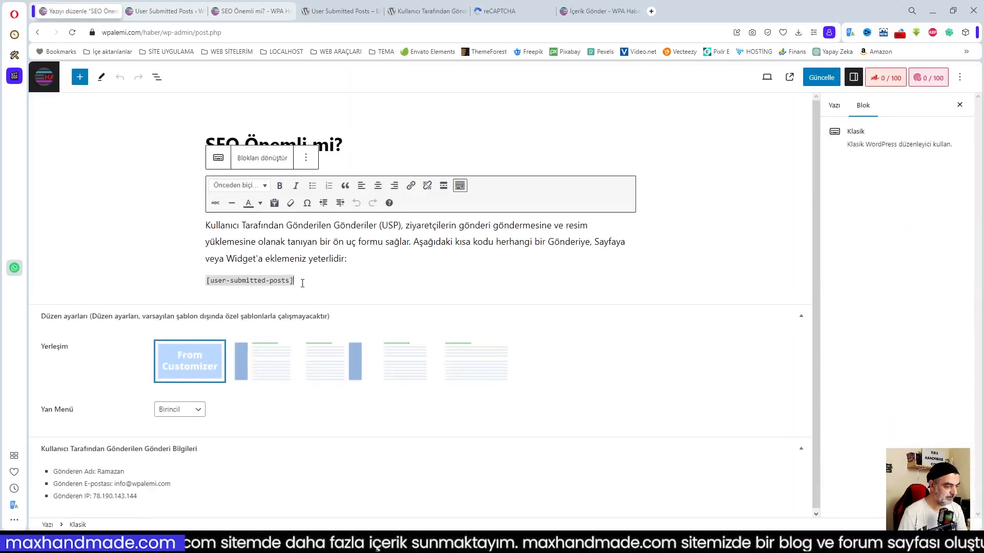
drag(302, 283, 190, 285)
click(681, 223)
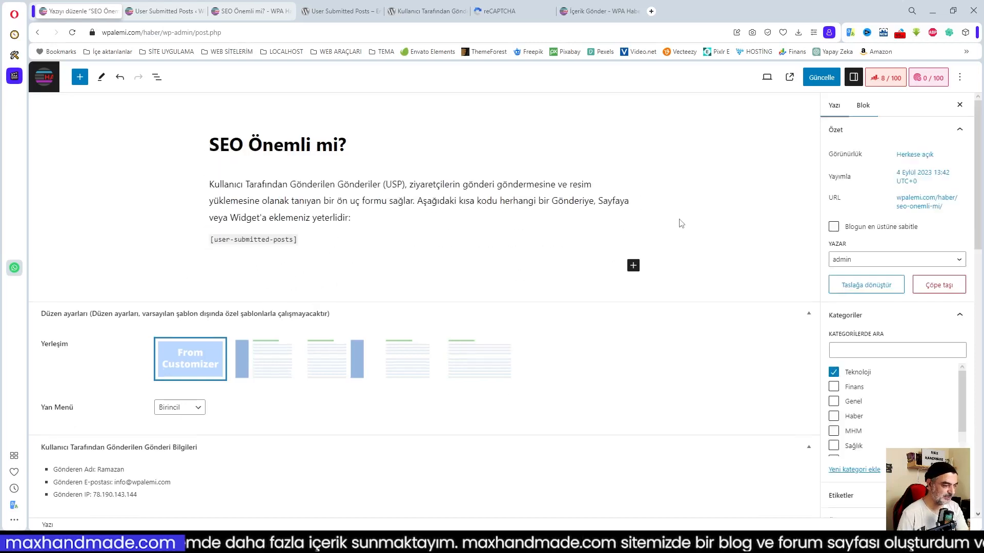
click(333, 245)
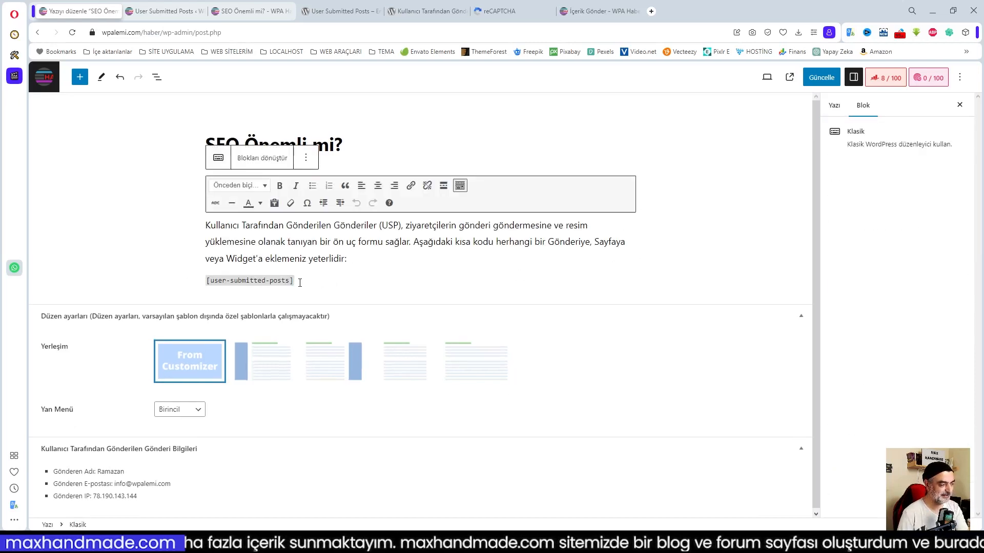
drag(299, 283, 207, 283)
Delete the shortcode and its empty line, update the post, and view the live article.
key(BackSpace)
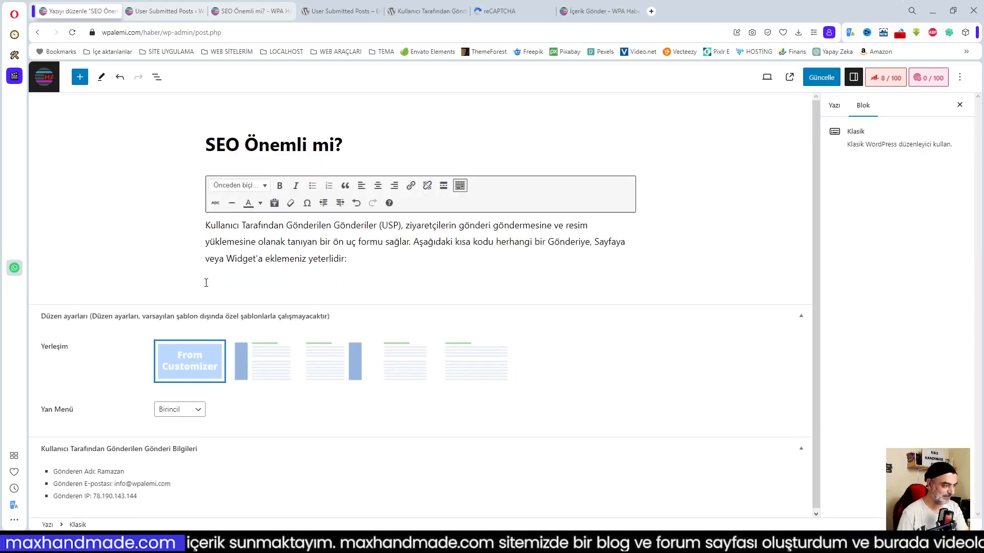
key(BackSpace)
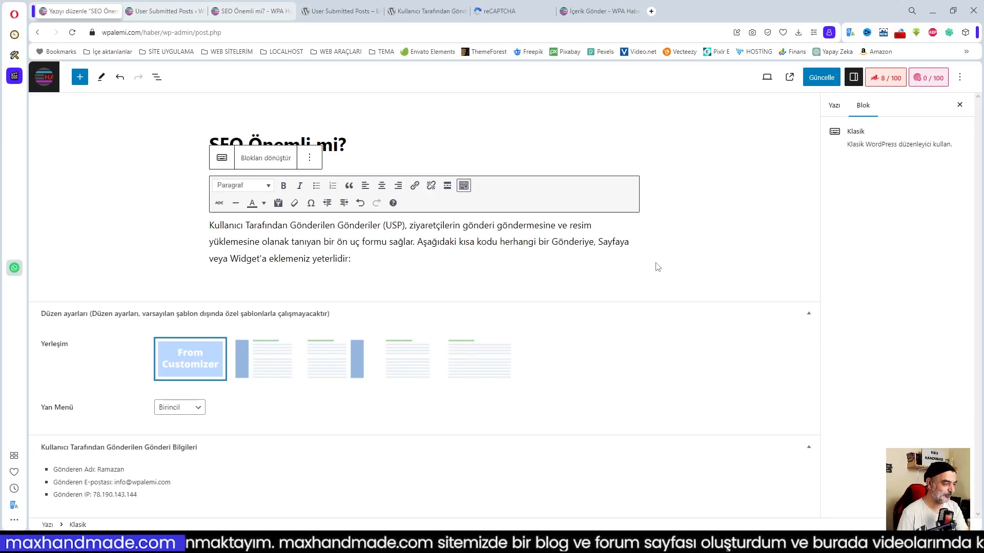
click(822, 77)
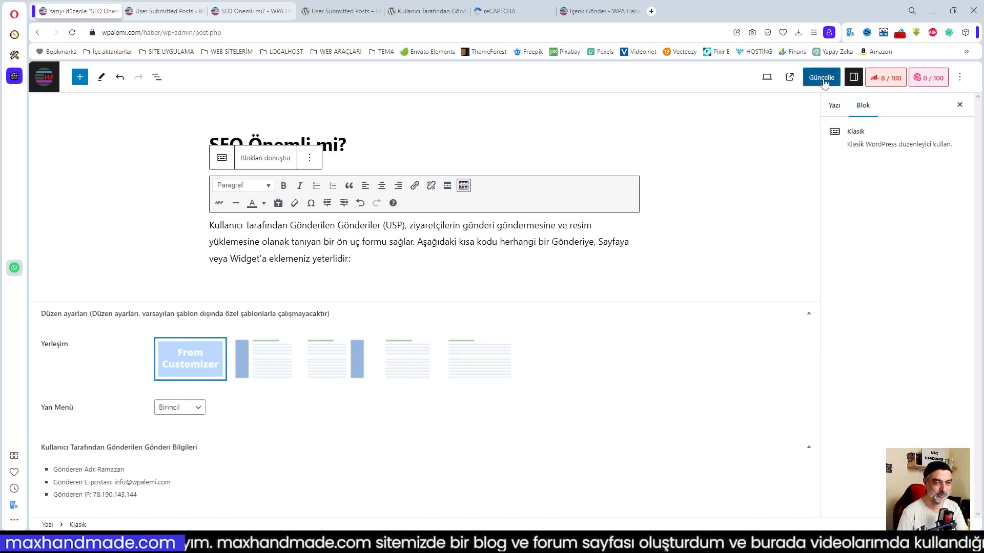
click(225, 10)
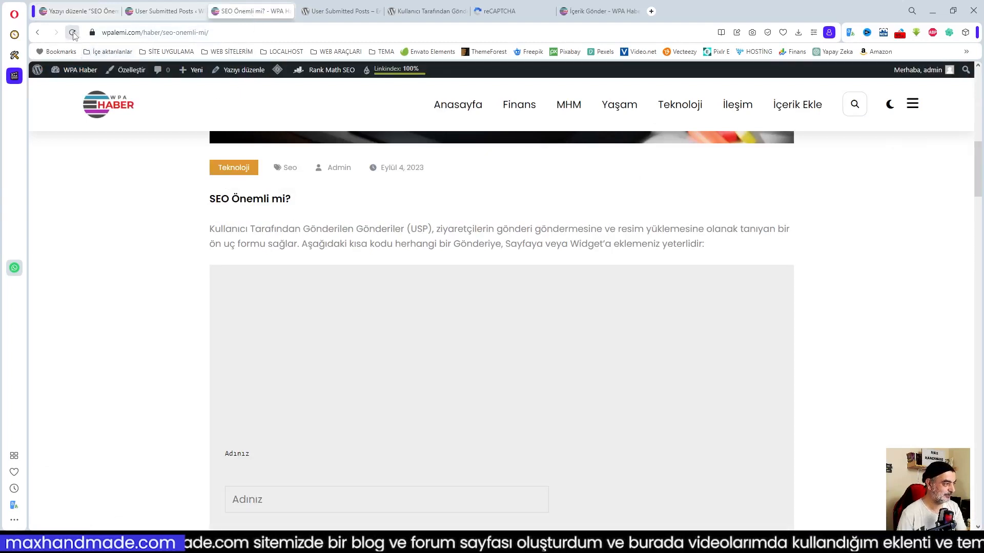
Reload the live SEO Önemli mi? post, check the submission form is gone, and return to its editor.
click(72, 32)
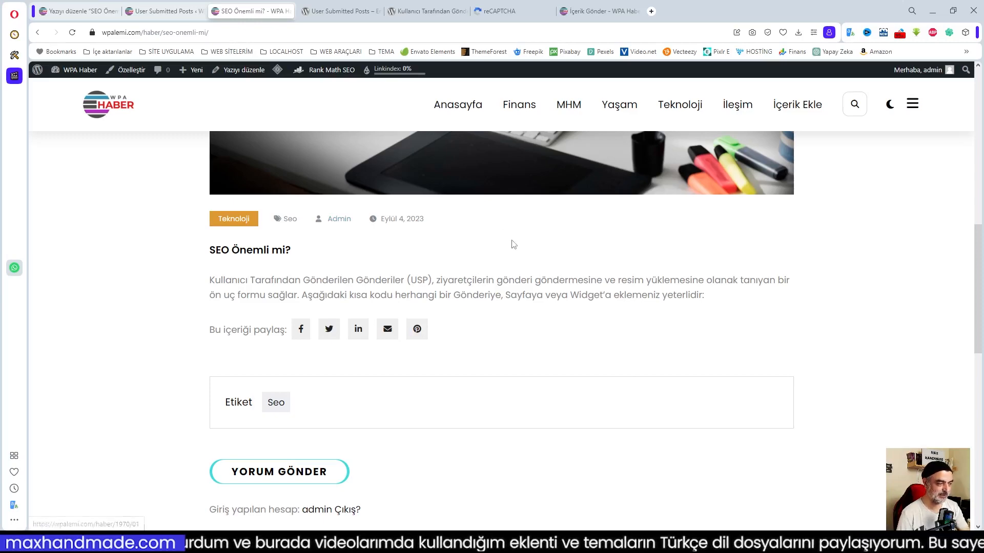
scroll(484, 256, down, 2)
scroll(484, 258, up, 4)
scroll(483, 256, up, 5)
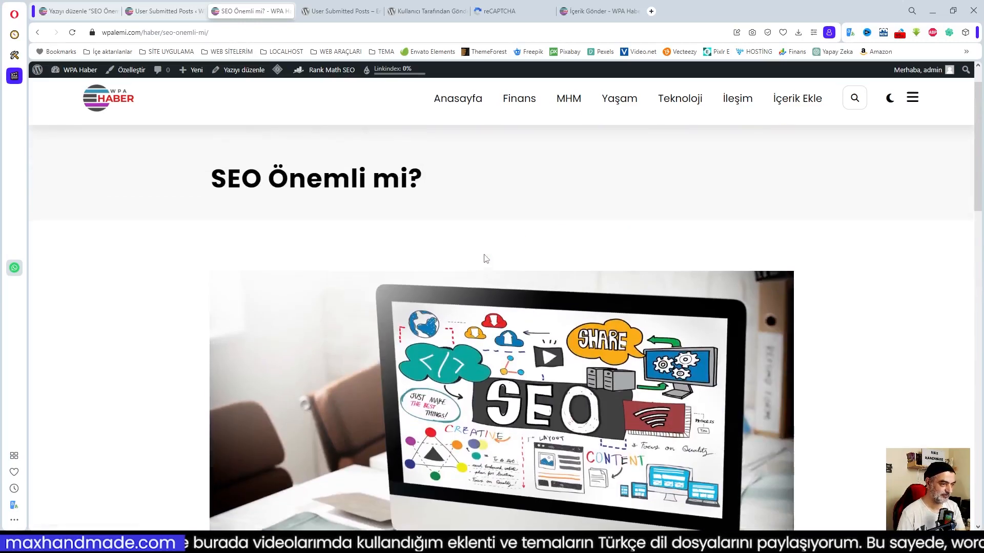
click(154, 11)
click(93, 12)
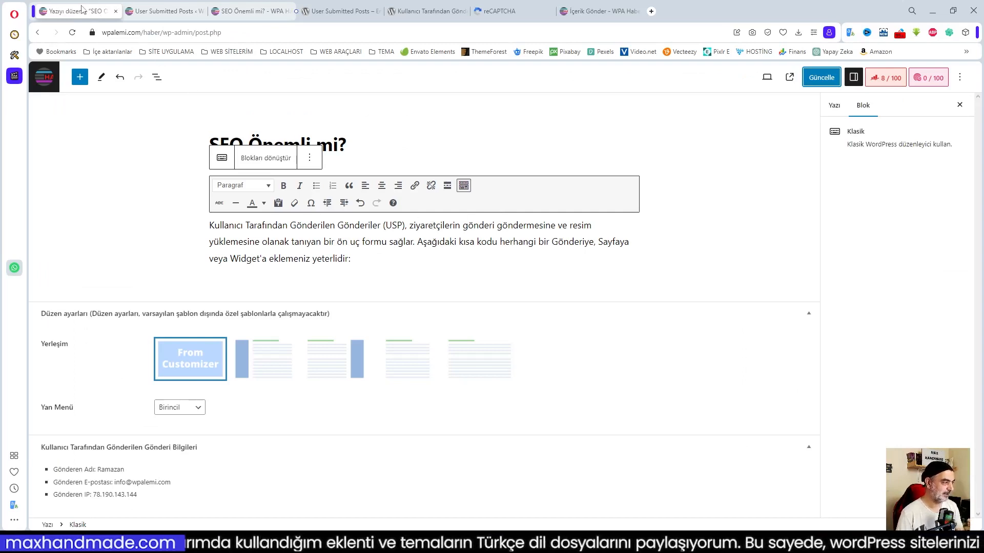
Open the User Submitted Posts settings, expand the user settings section, and save the settings.
click(44, 82)
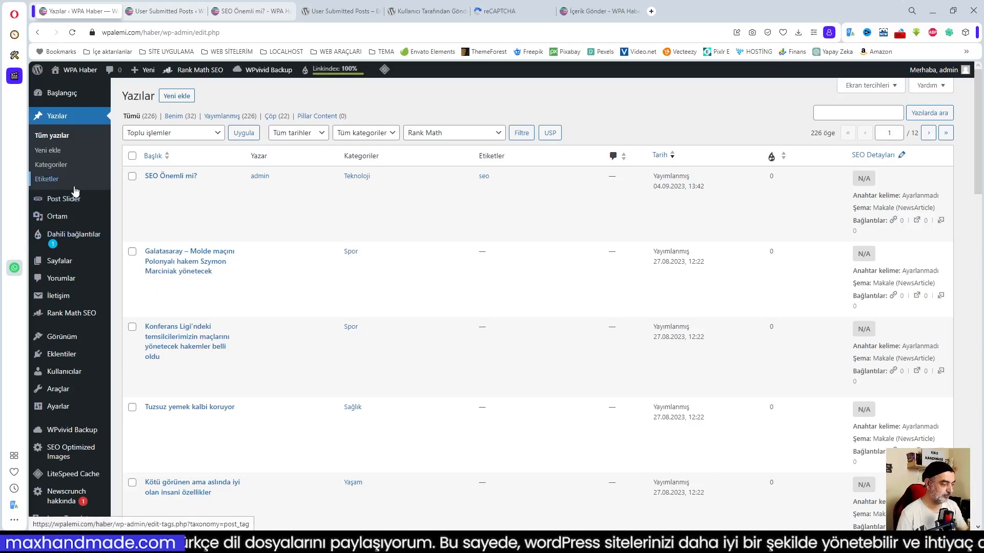
click(154, 13)
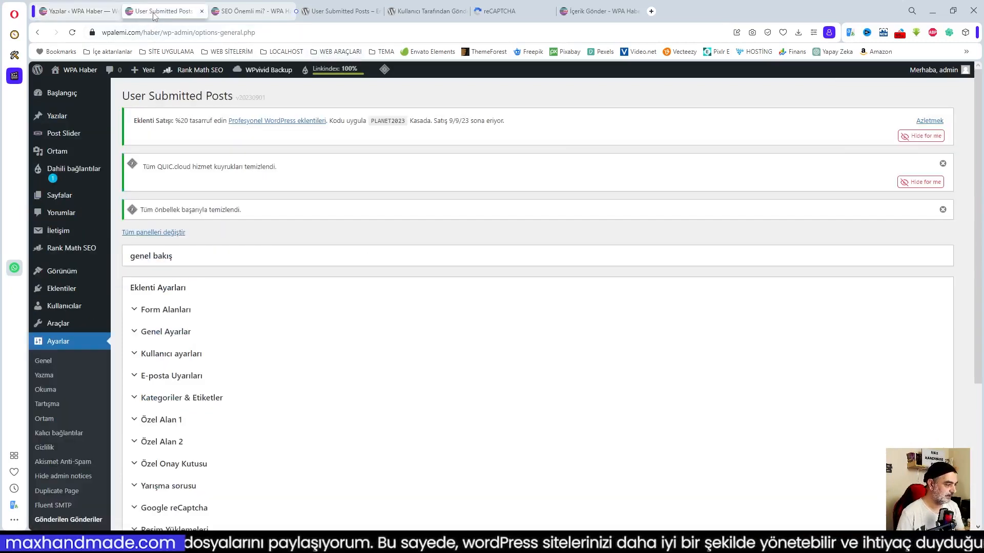
click(265, 378)
scroll(275, 380, down, 3)
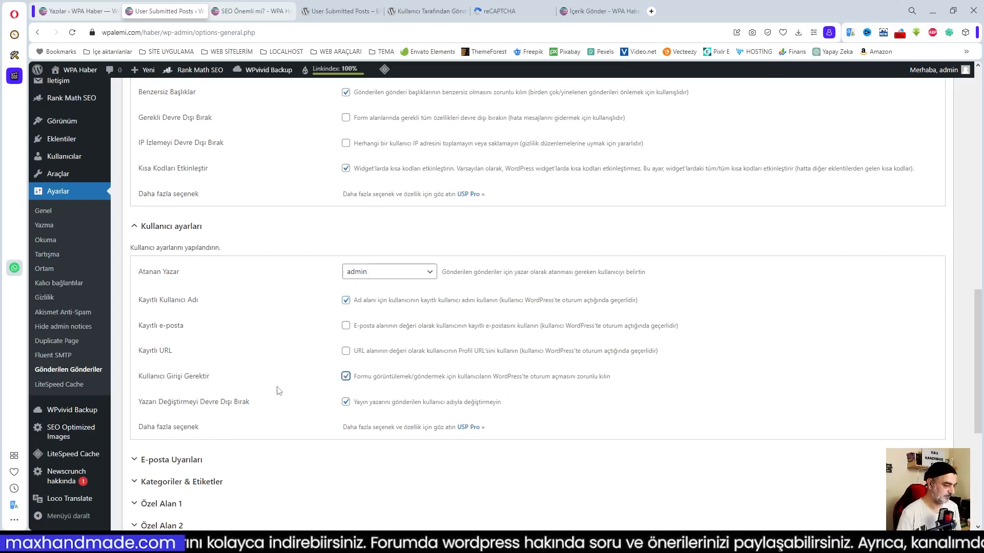
scroll(279, 391, down, 5)
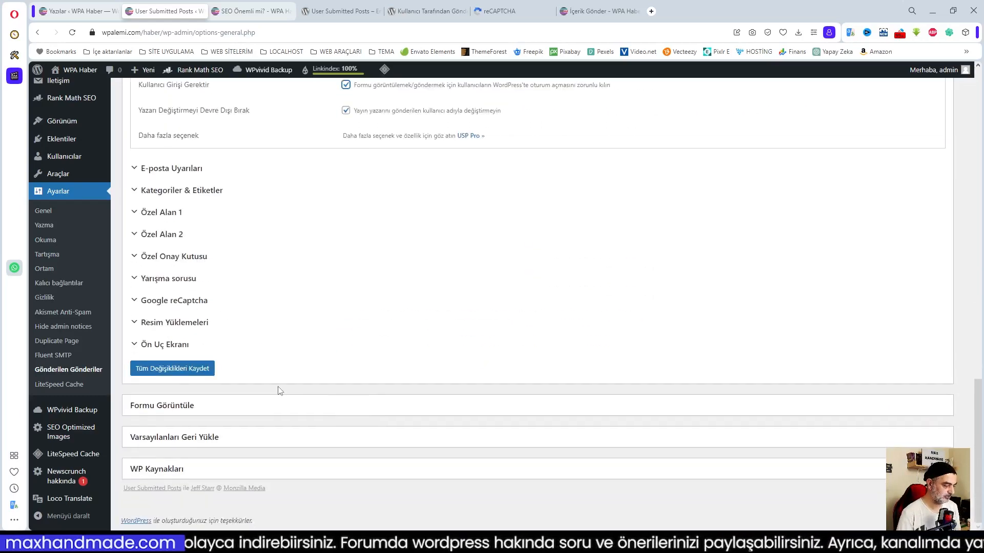
click(167, 369)
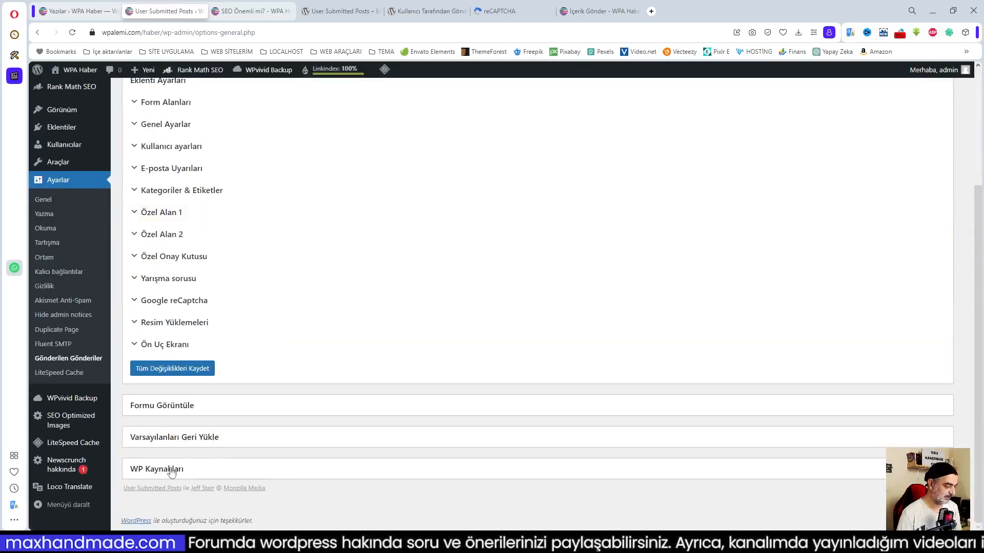
Copy the [usp-login-form] shortcode from the form display section.
click(158, 407)
scroll(277, 407, down, 3)
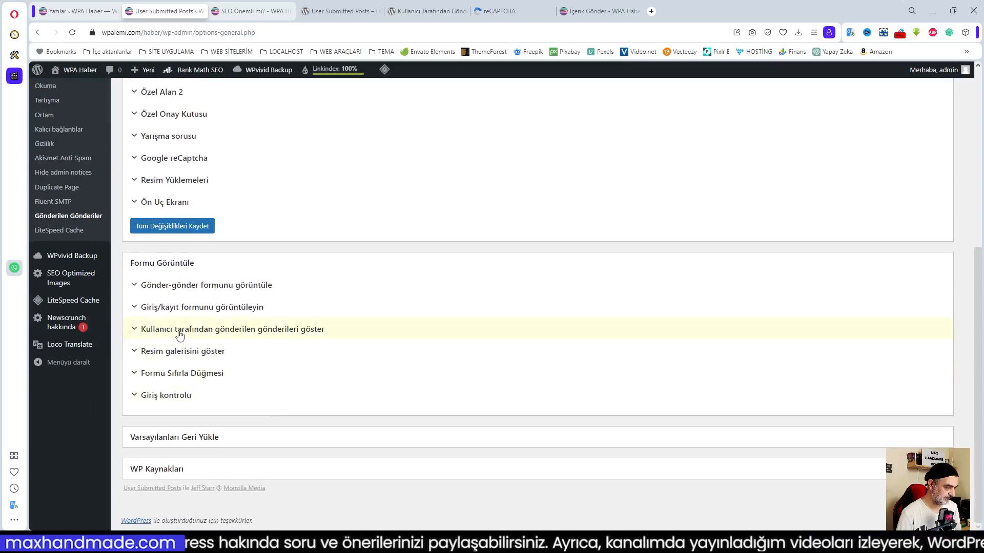
click(179, 309)
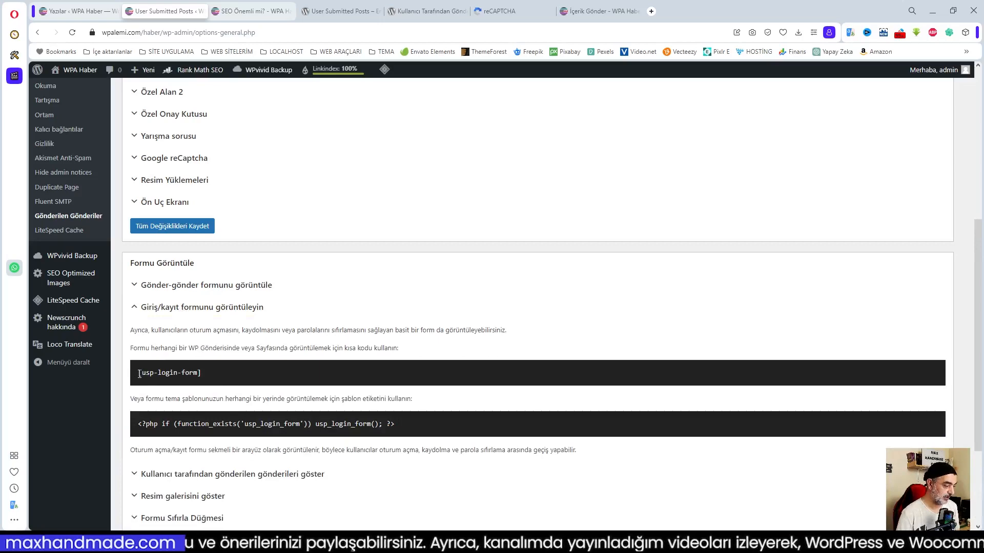
drag(137, 373, 201, 374)
click(161, 352)
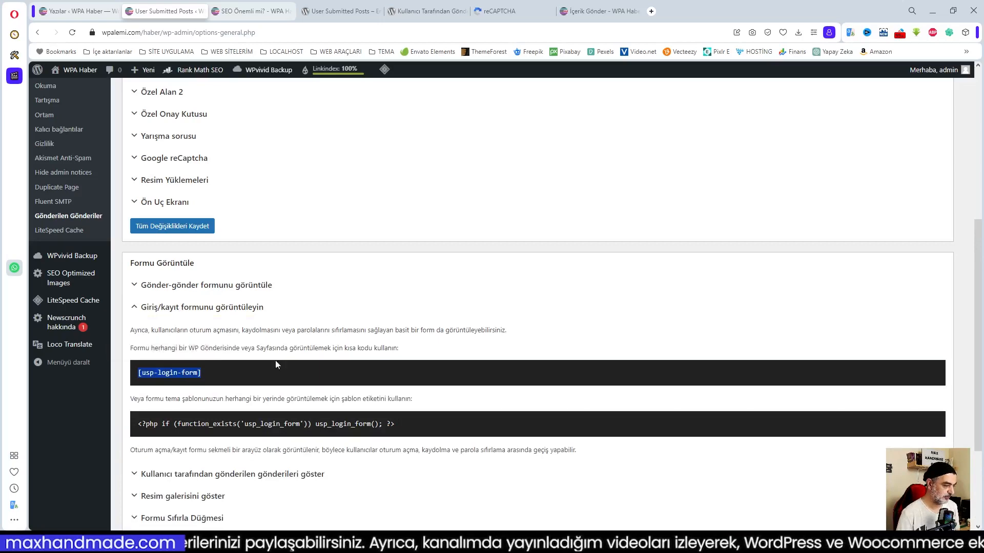
Copy the usp_member/usp_visitor example shortcode from the Giriş kontrolü section.
scroll(317, 382, down, 3)
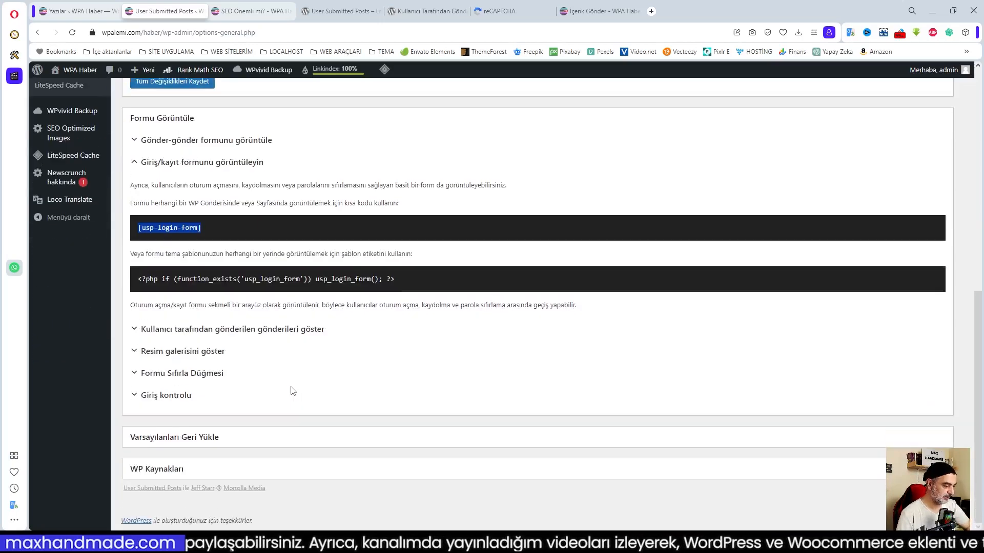
click(179, 396)
scroll(335, 388, down, 6)
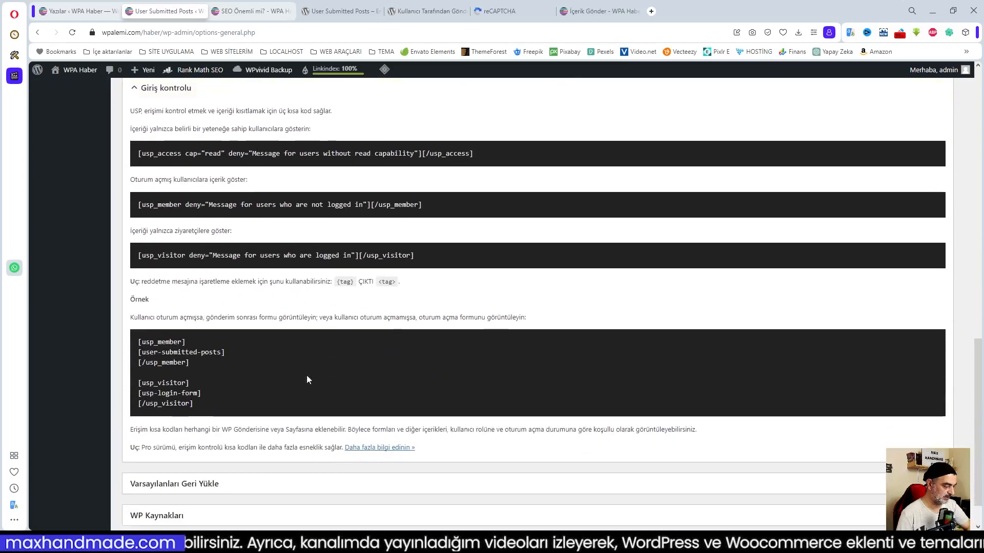
drag(136, 342, 224, 408)
key(ctrl+c)
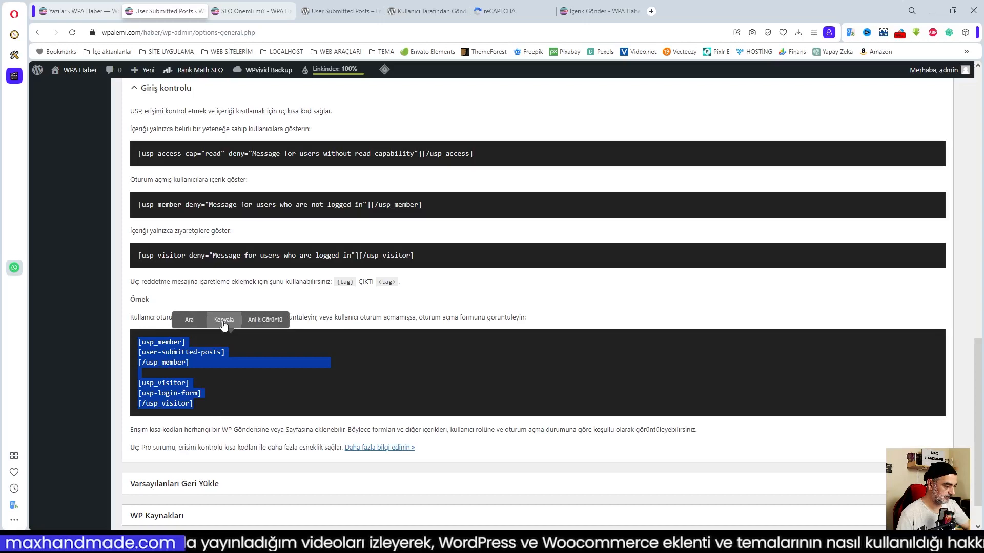
click(224, 320)
click(367, 373)
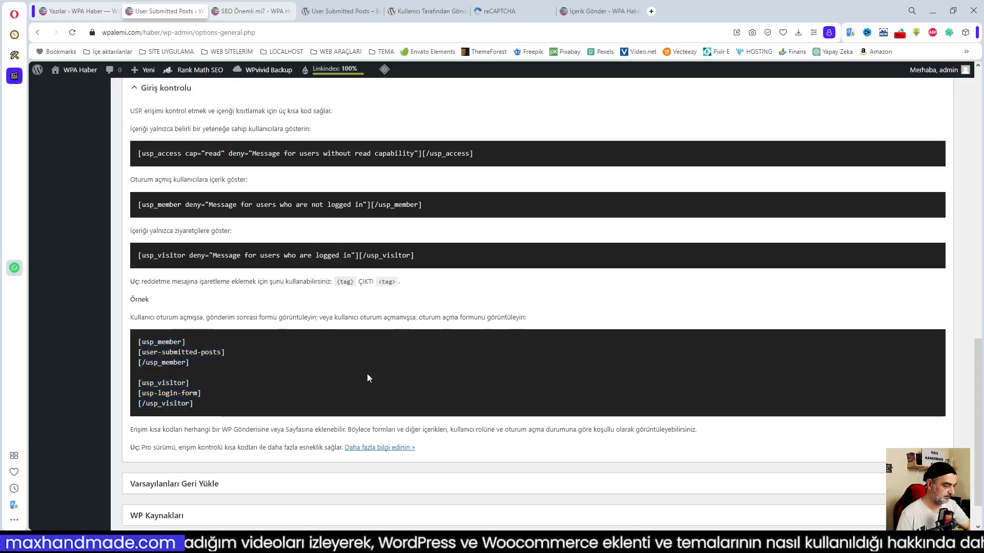
Open the İçerik Ekle page in the editor from the Sayfalar list.
click(82, 11)
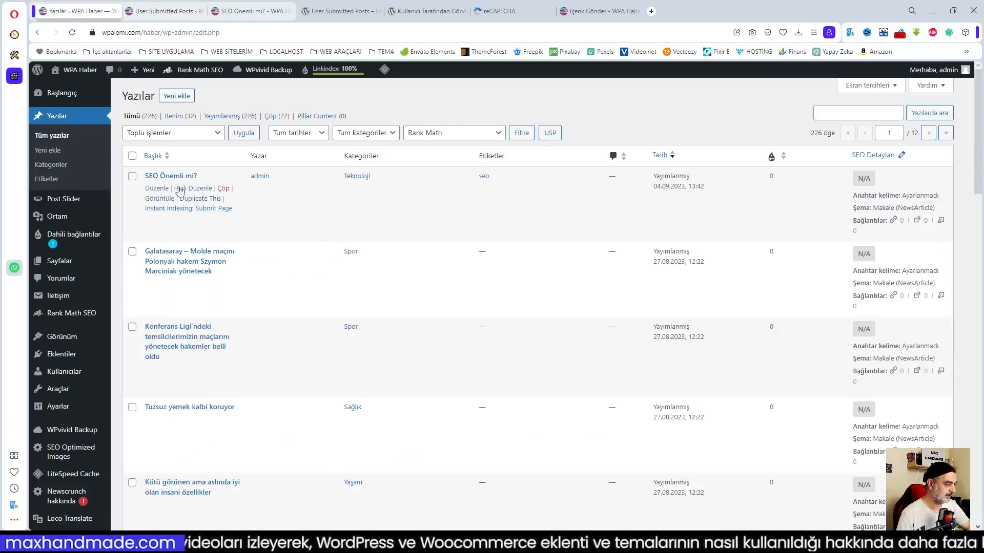
mouse_move(67, 264)
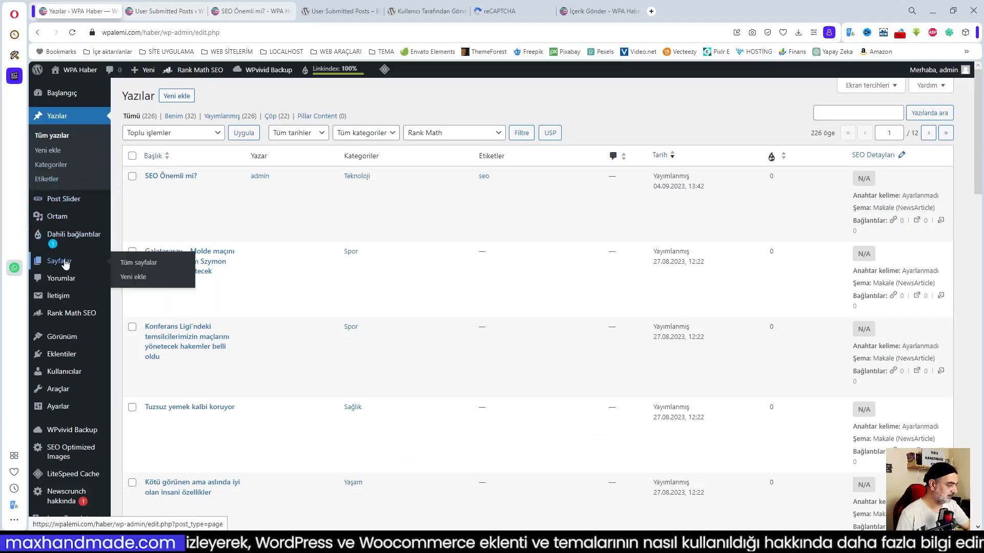
click(139, 262)
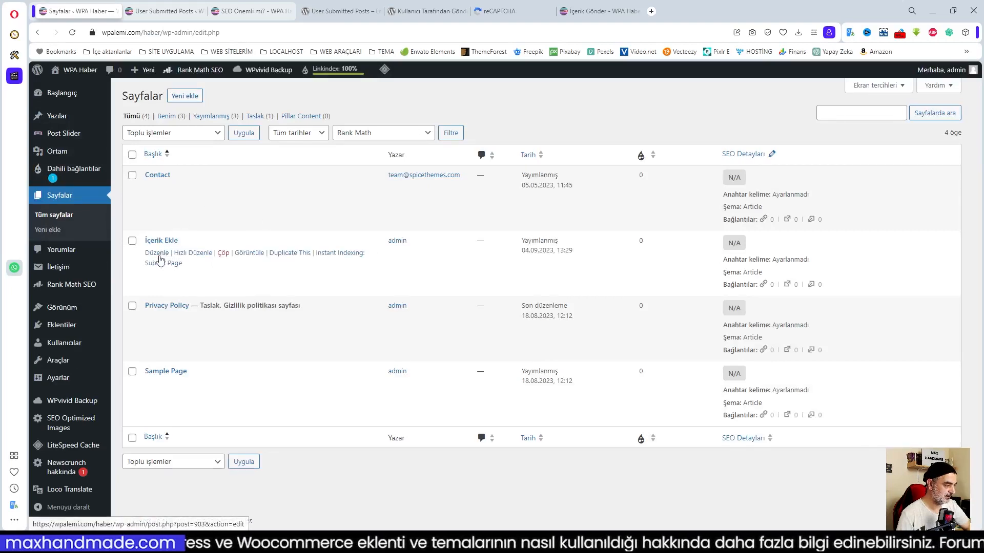
click(156, 253)
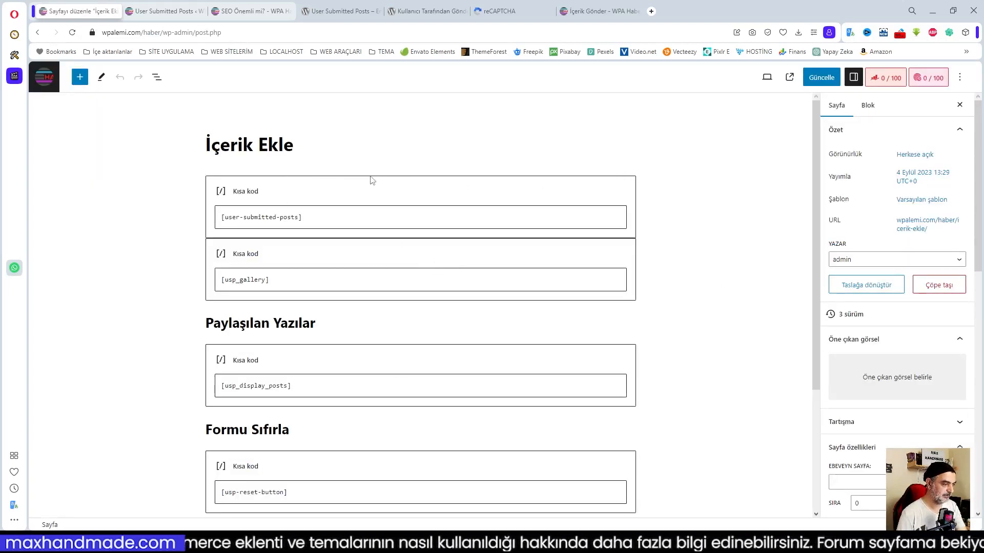
Add a Kısa kod block at the page end with the pasted member/visitor shortcode and update.
scroll(404, 294, down, 3)
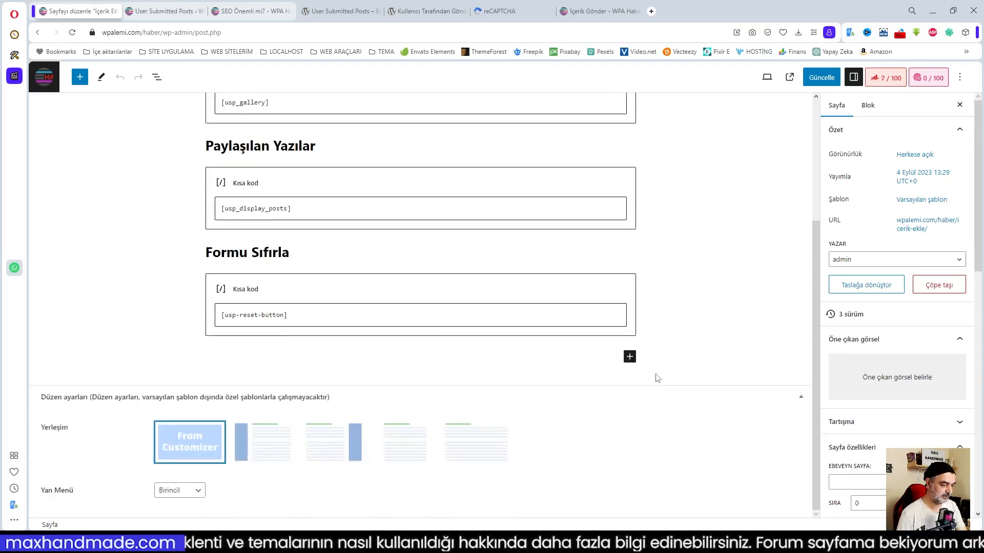
click(630, 356)
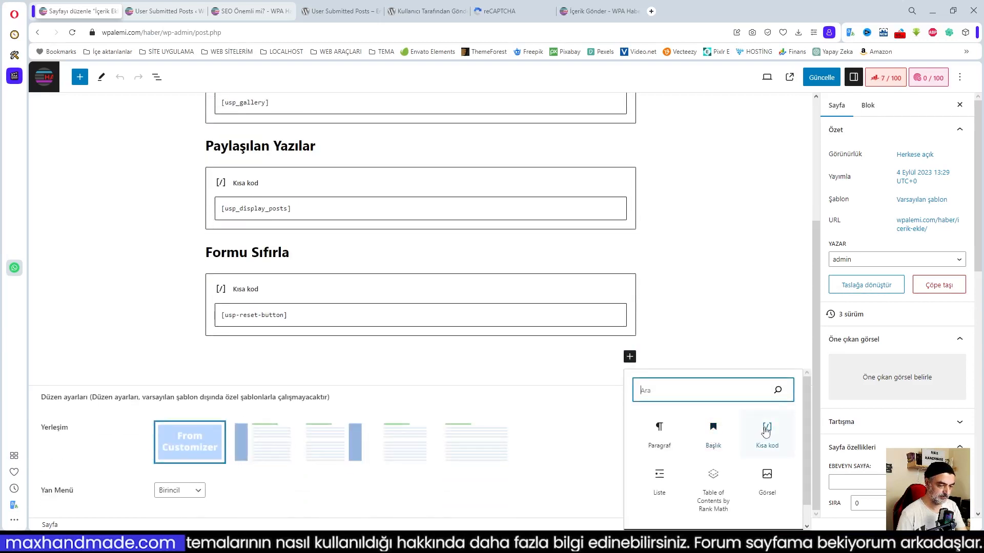
click(766, 433)
key(ctrl+v)
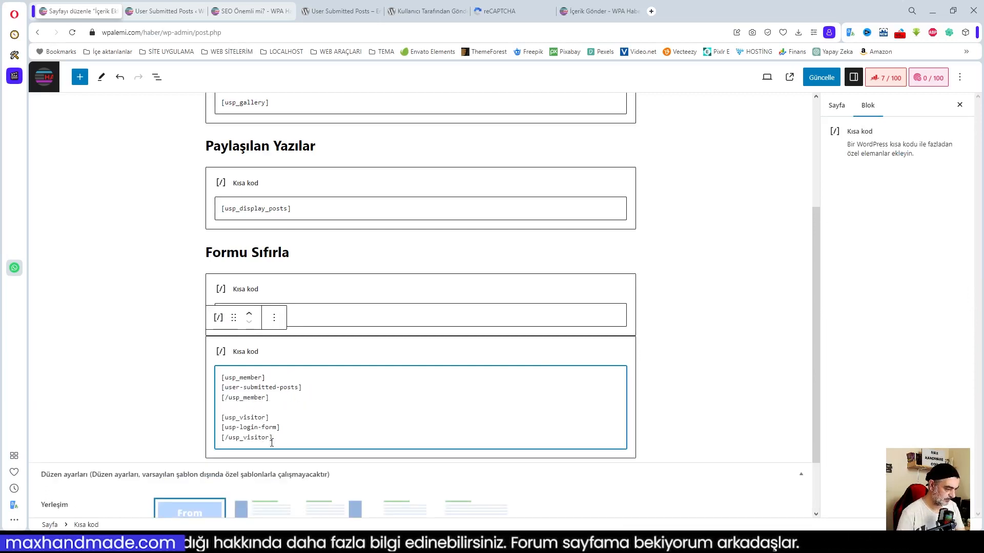
click(821, 77)
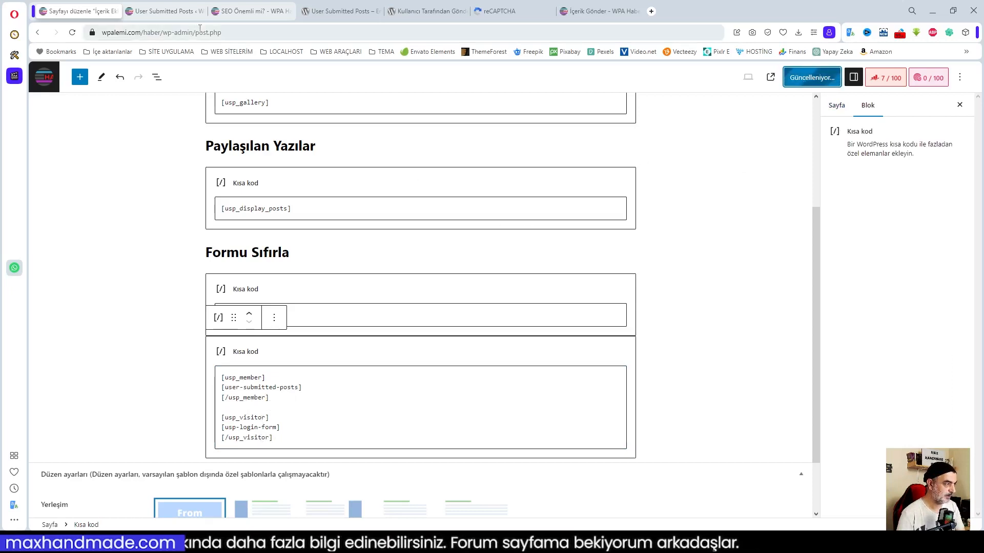
click(247, 11)
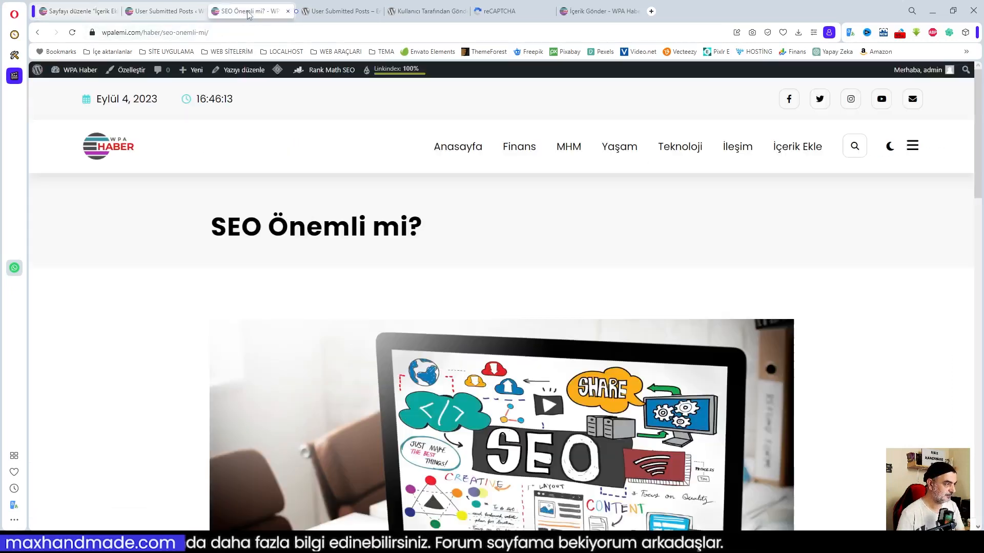
As a logged-out visitor, go from Anasayfa to İçerik Ekle and scroll to the login form.
click(461, 146)
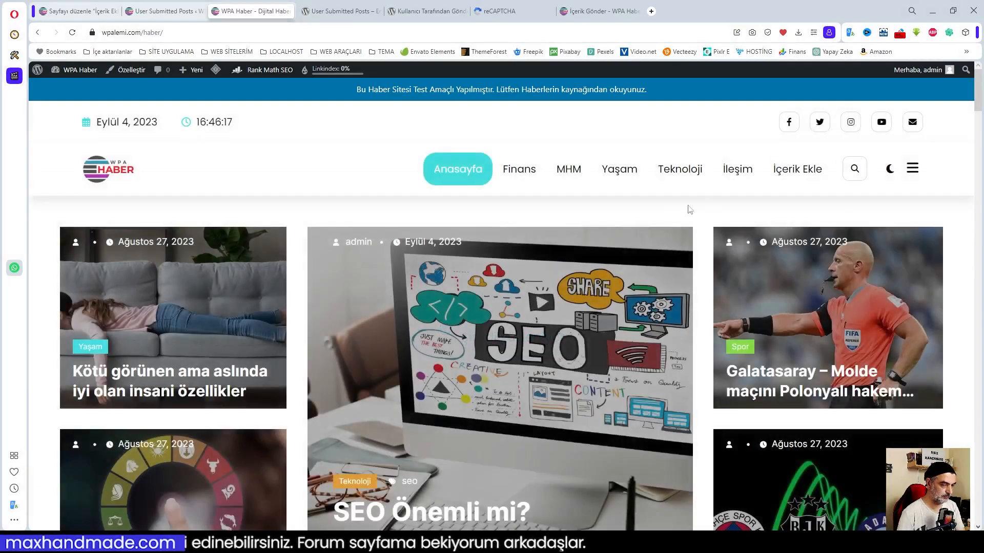
click(789, 169)
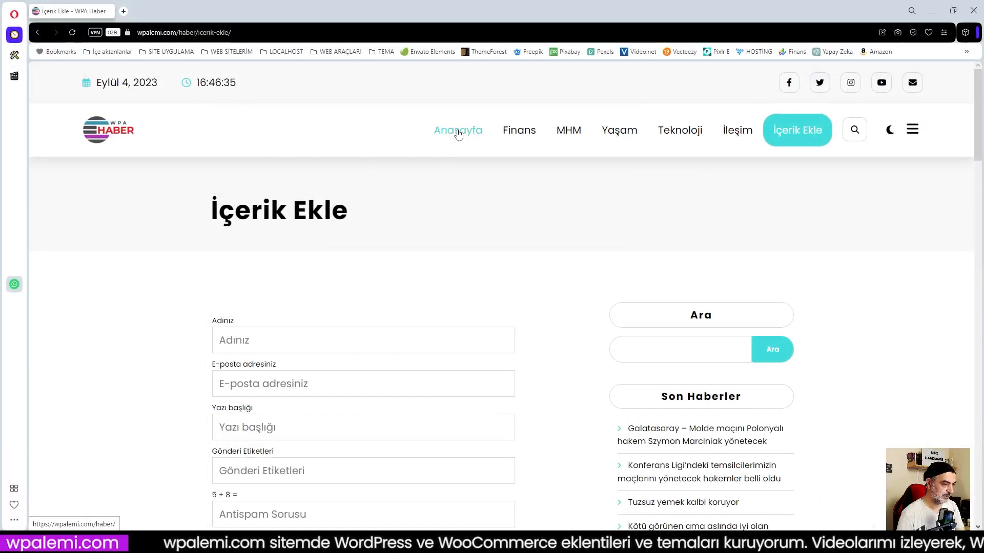
click(458, 135)
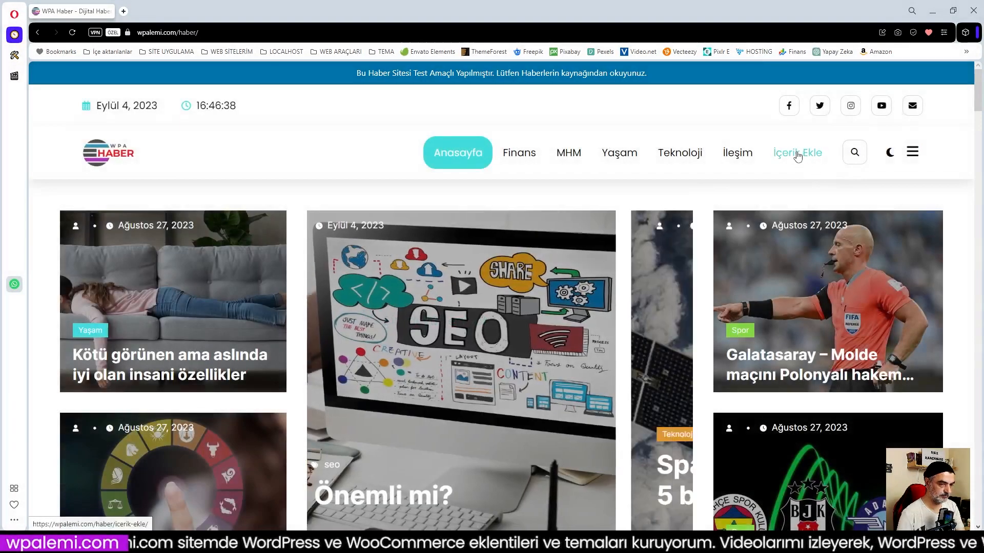
click(796, 153)
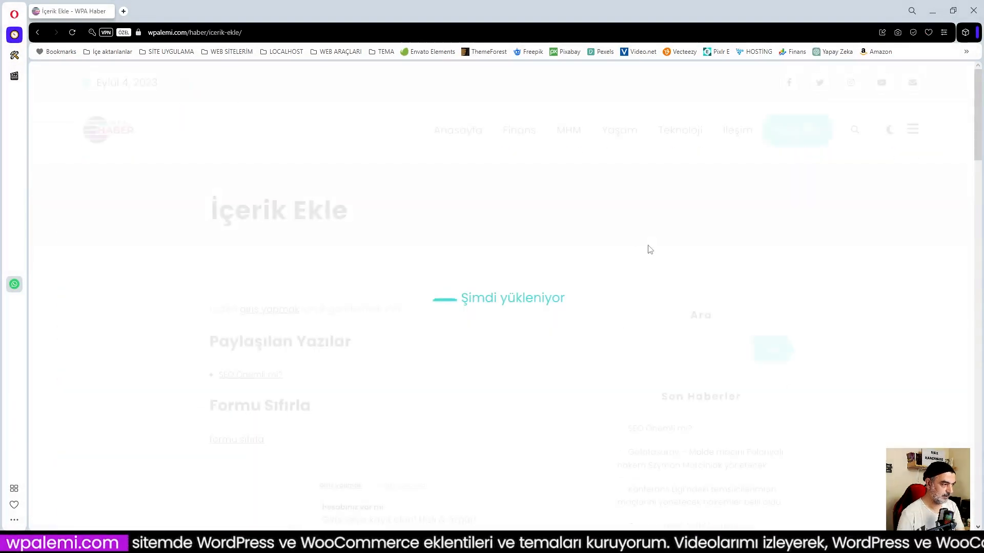
scroll(481, 254, down, 1)
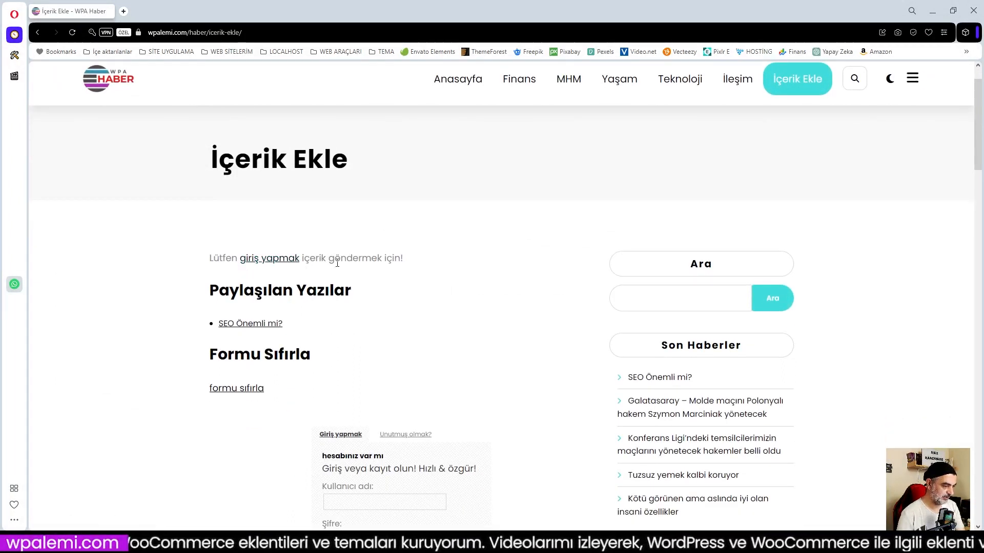
scroll(448, 254, down, 2)
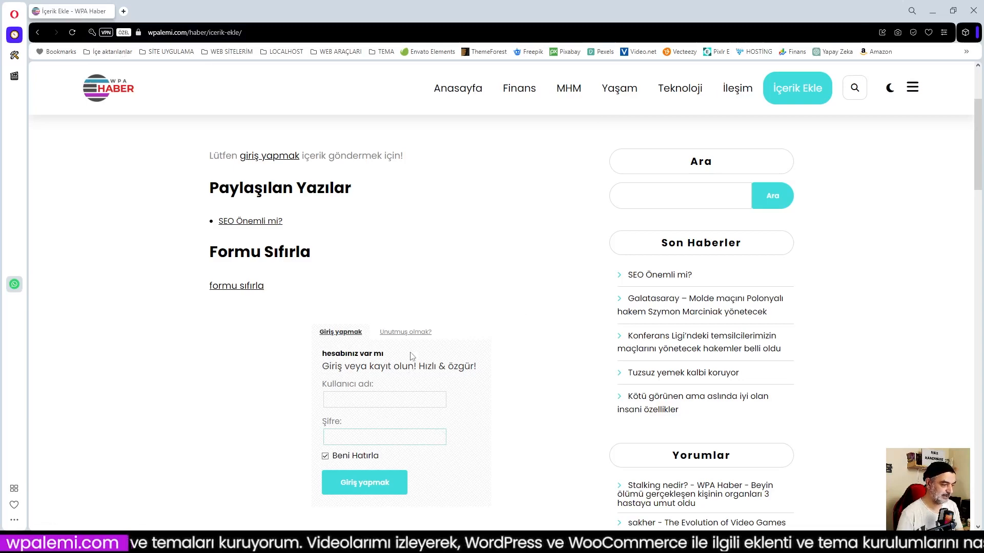
Move the member/visitor shortcode block up five places to the top of İçerik Ekle and update.
click(933, 12)
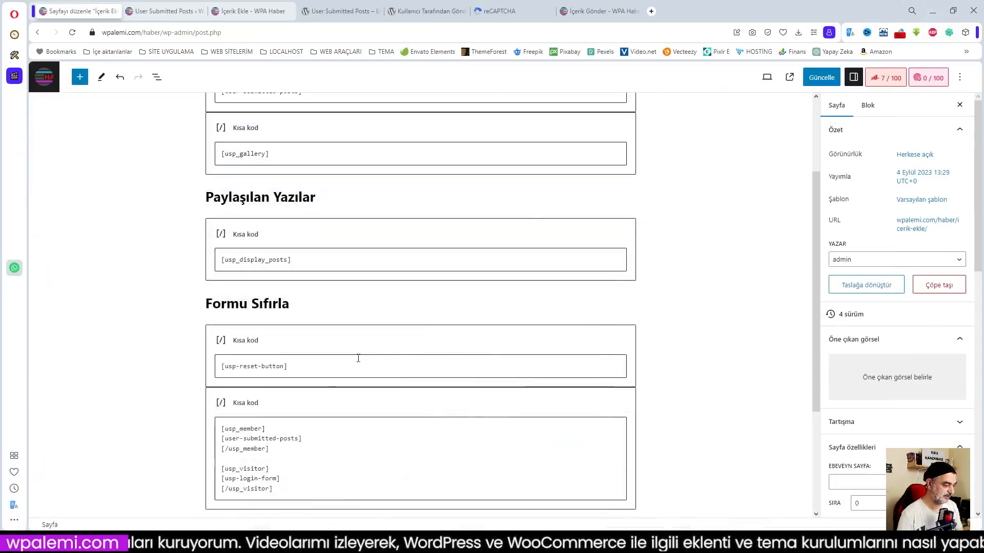
click(340, 405)
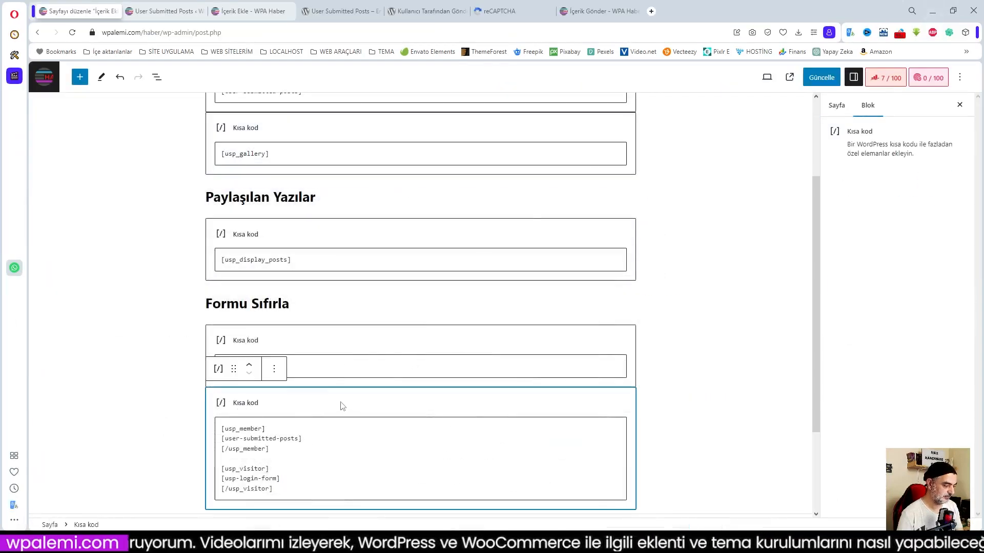
click(249, 369)
click(249, 370)
click(250, 367)
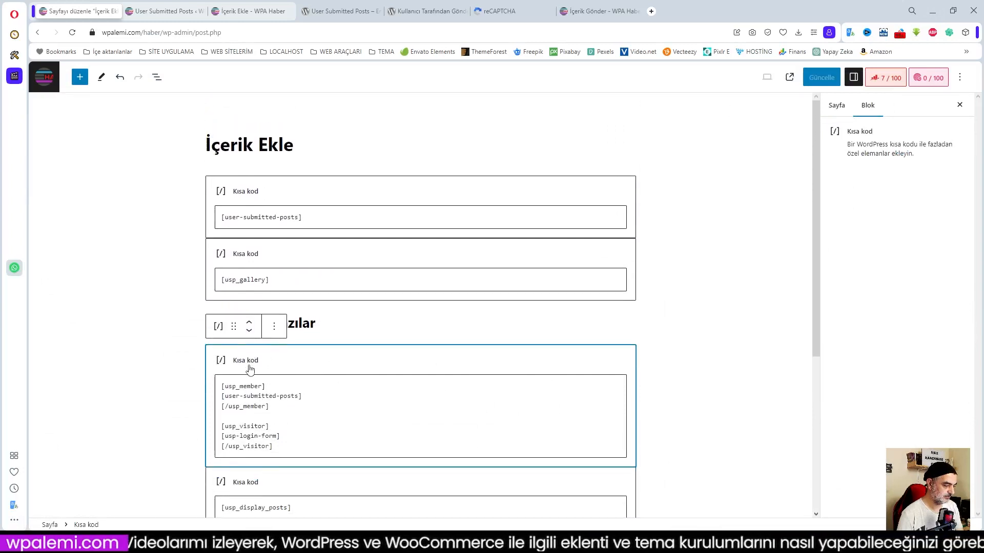
click(251, 323)
click(250, 265)
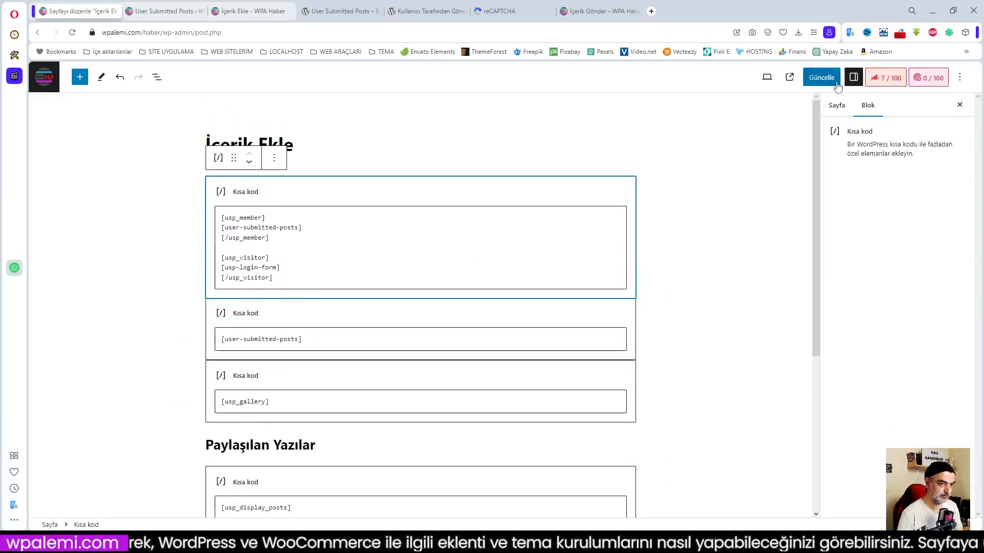
click(820, 78)
Reload İçerik Ekle in the visitor window and test the login form and its password-reset toggle.
mouse_move(140, 542)
click(167, 512)
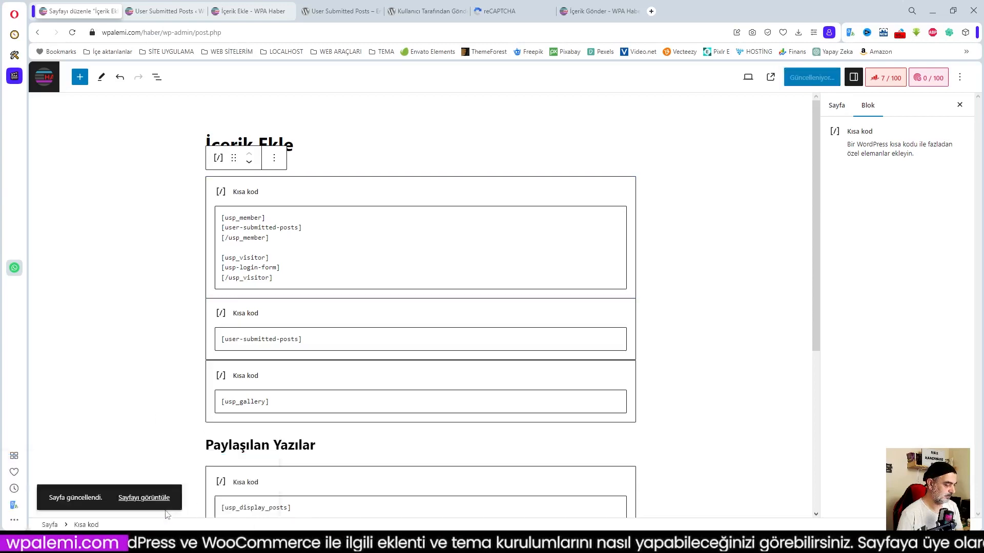
click(72, 32)
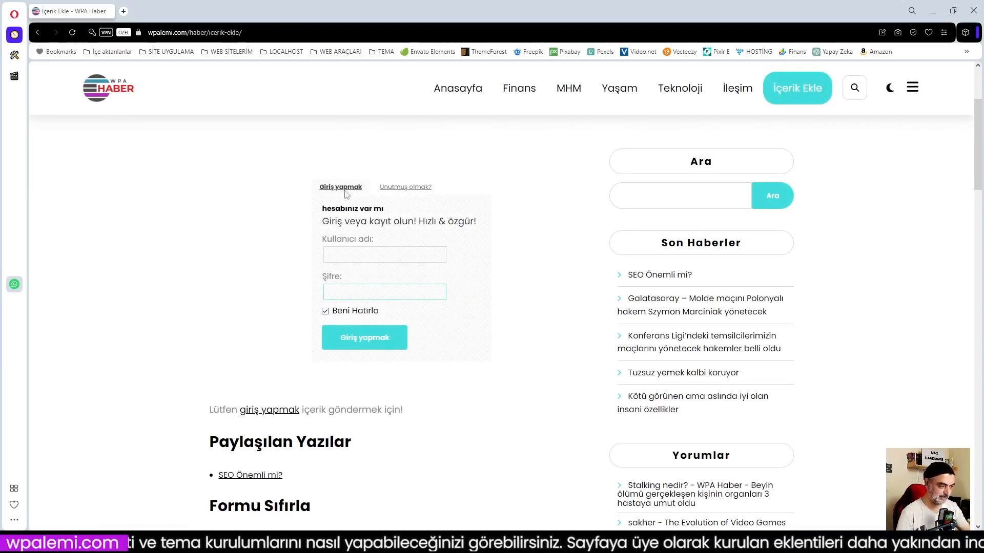
click(400, 191)
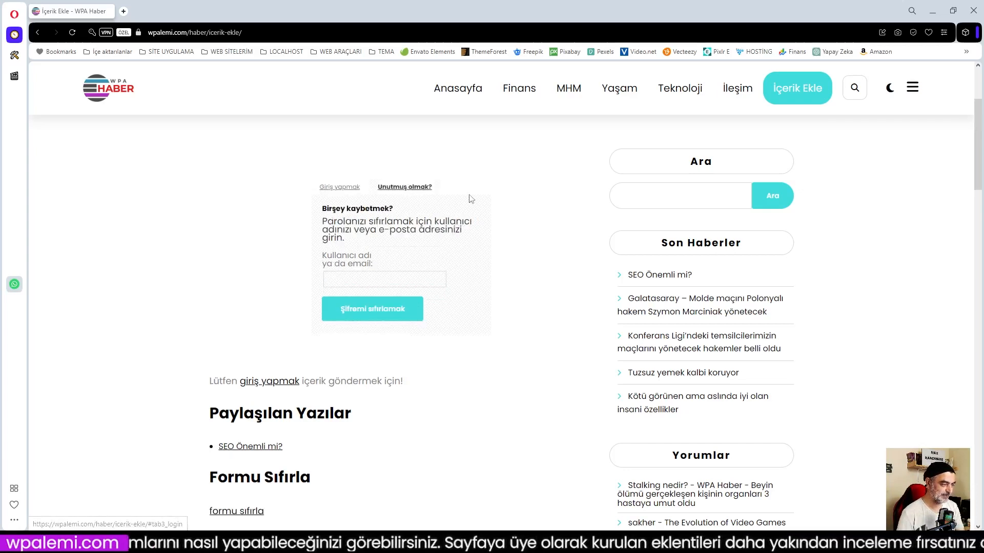
click(343, 189)
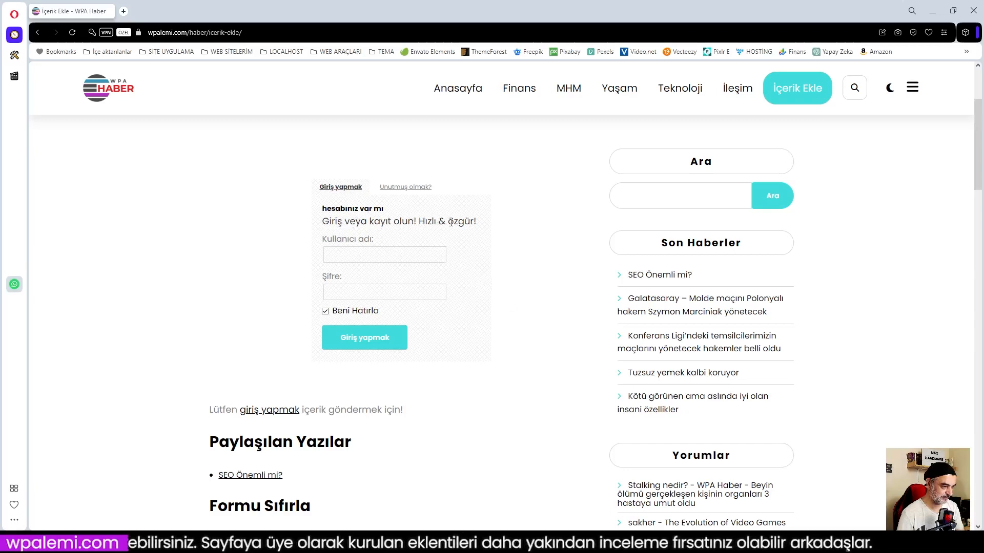
click(373, 252)
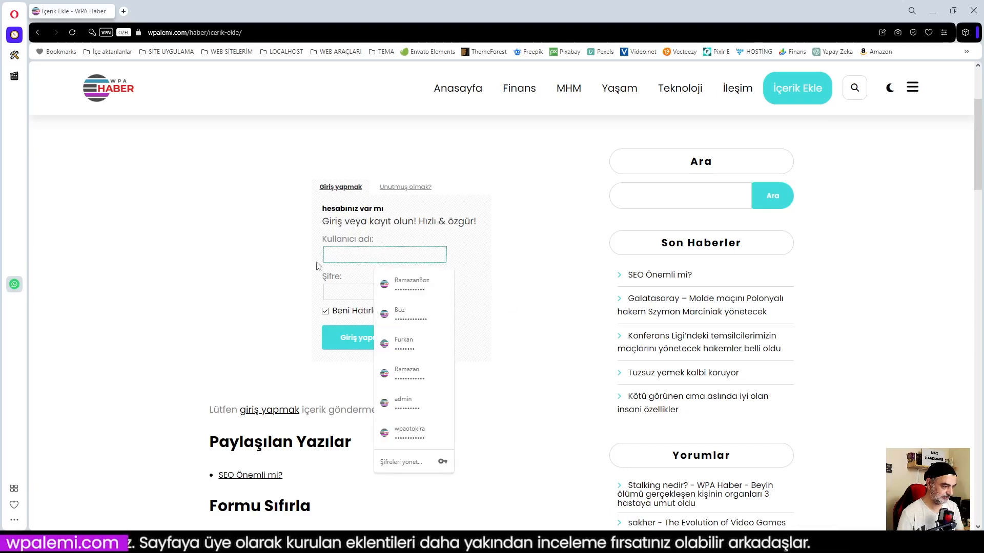
click(265, 261)
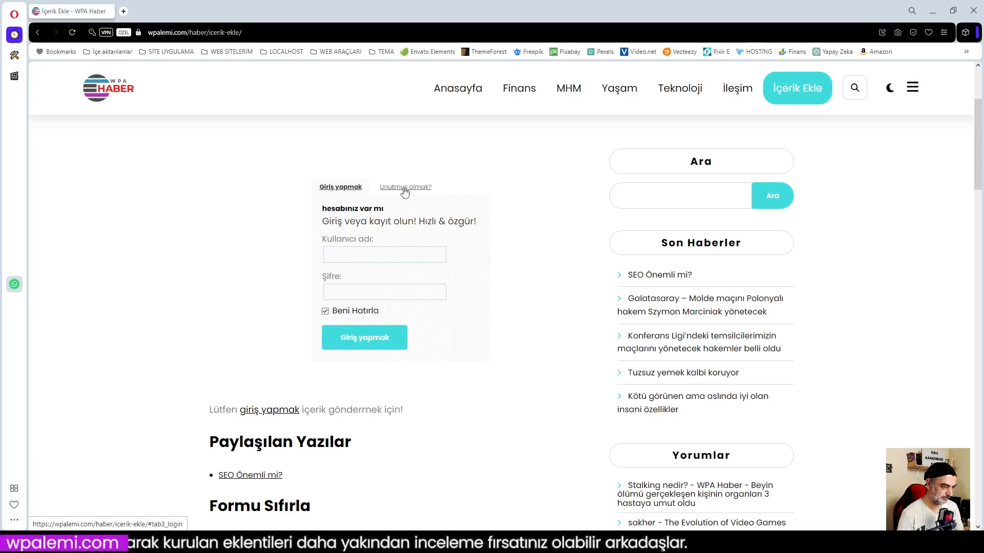
click(372, 252)
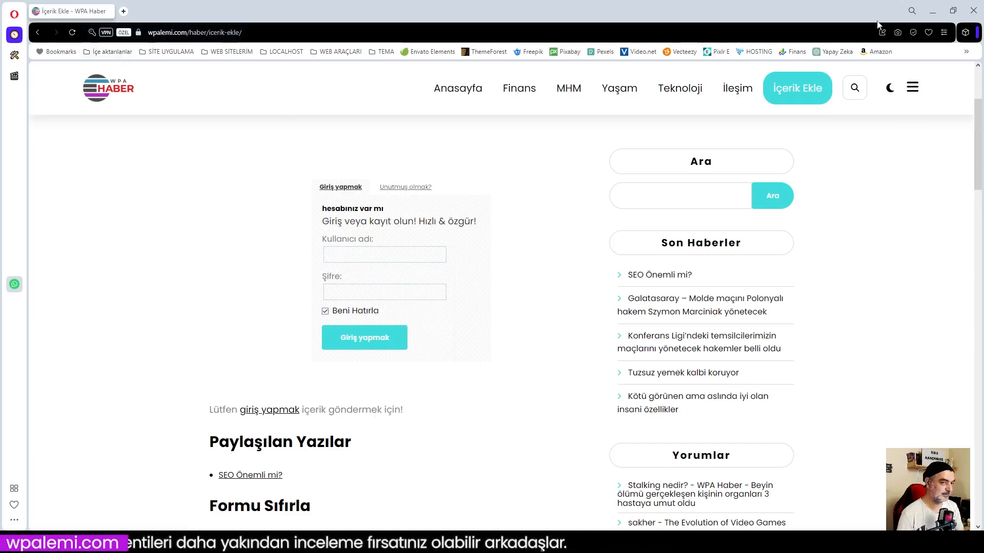
click(932, 12)
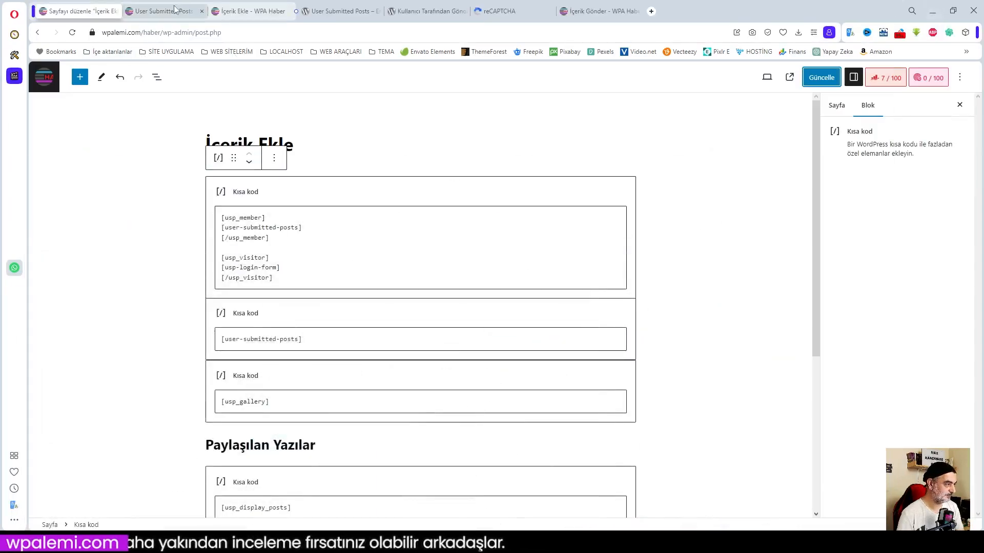
Return to the User Submitted Posts settings with the Giriş kontrolü member/visitor example in view.
click(174, 11)
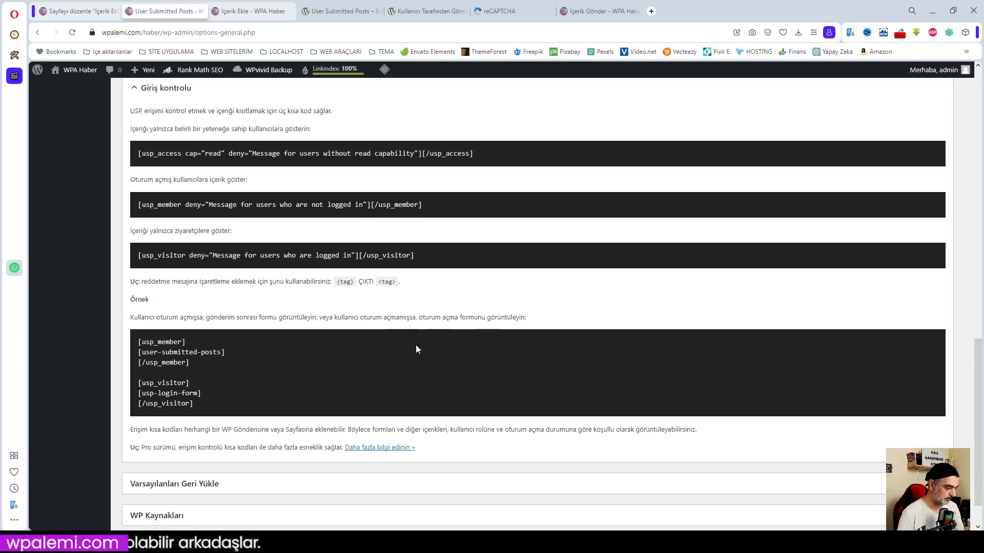
scroll(238, 376, up, 1)
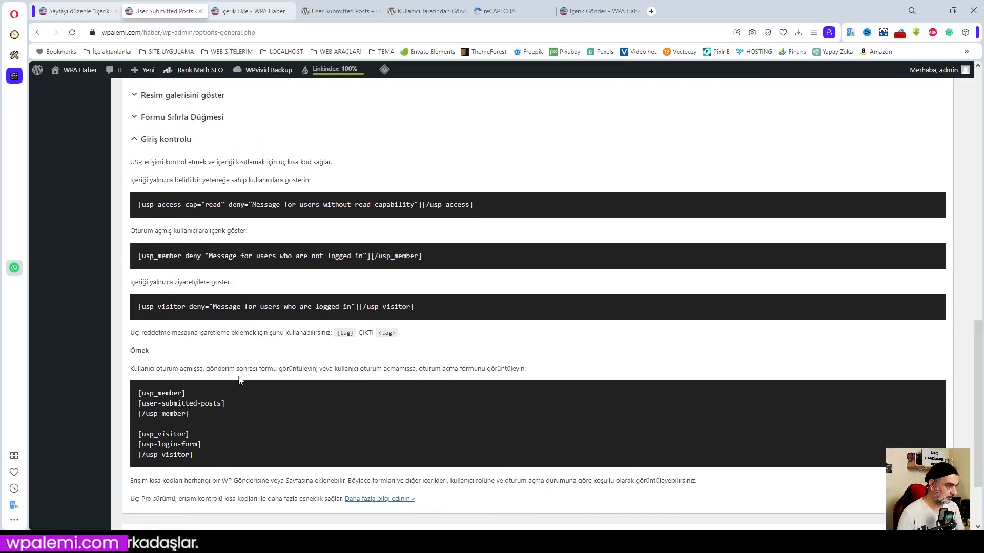
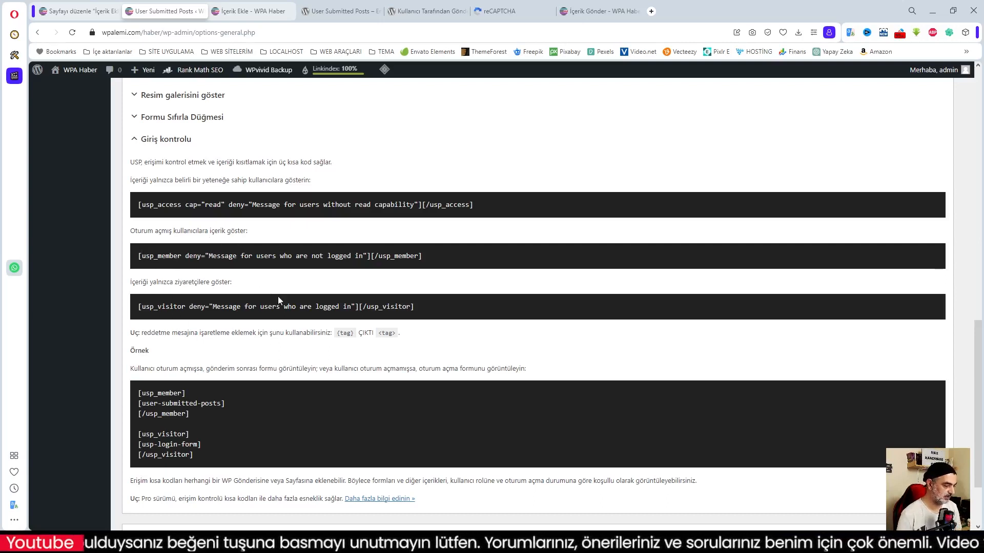
Glance between the İçerik Ekle form and plugin settings, then toggle the private window's login form to password reset and back.
scroll(248, 429, down, 1)
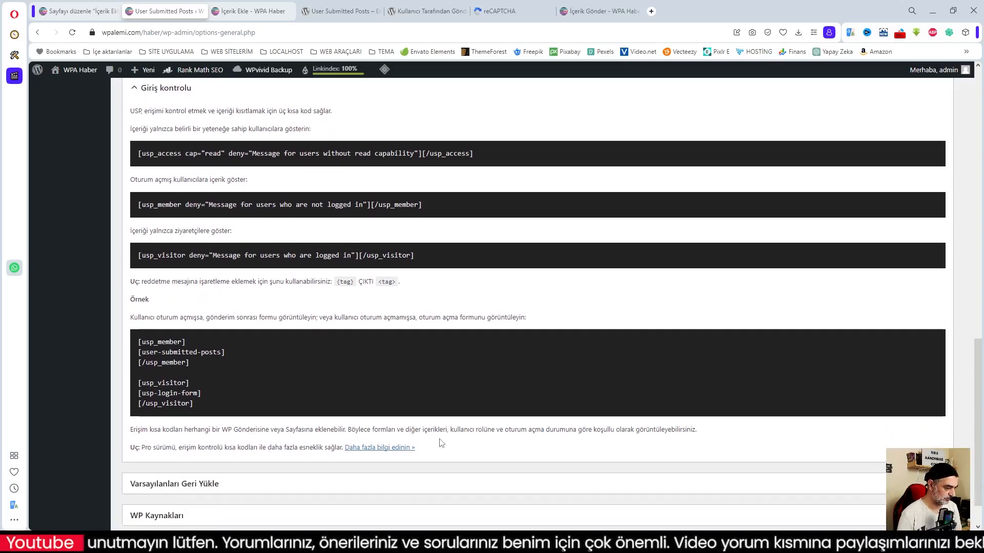
click(251, 10)
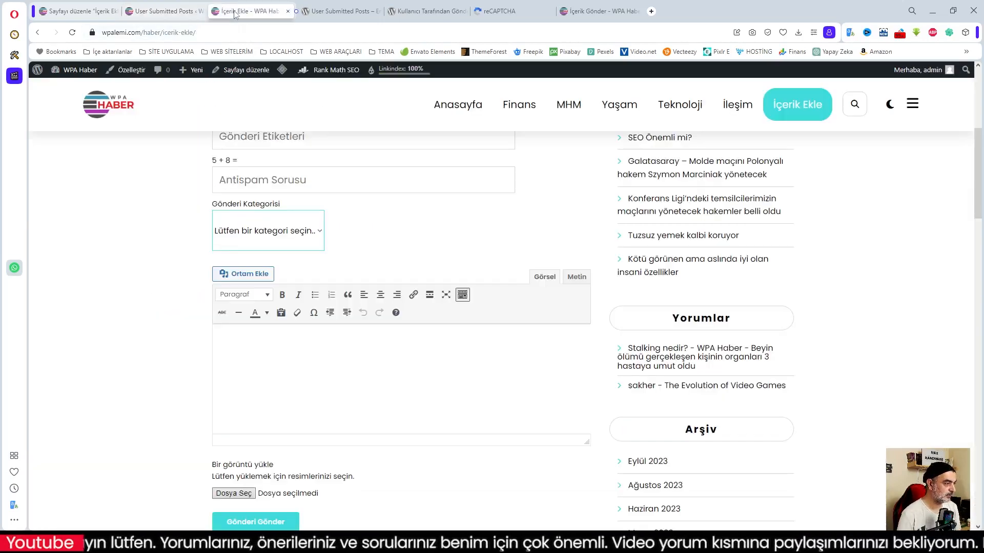
click(168, 11)
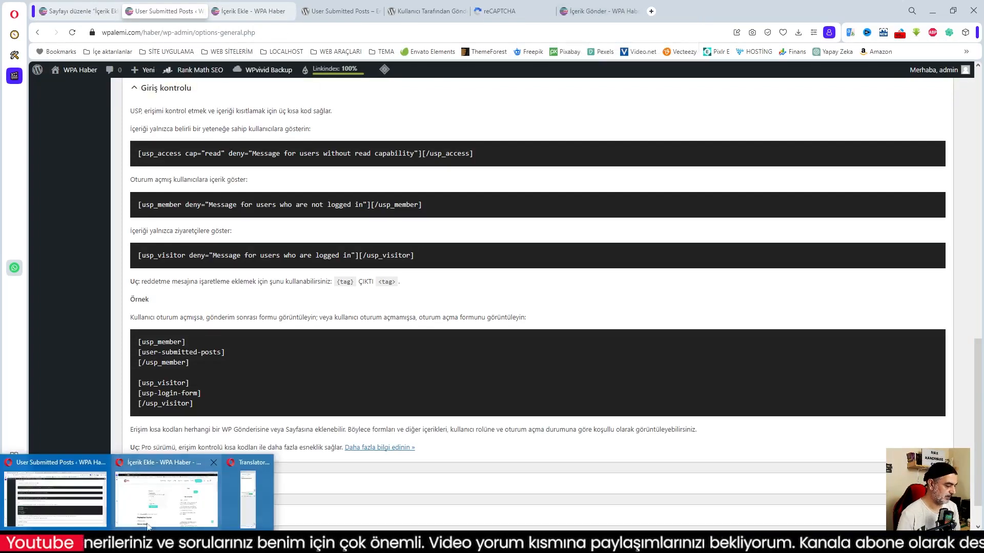
click(179, 500)
click(367, 293)
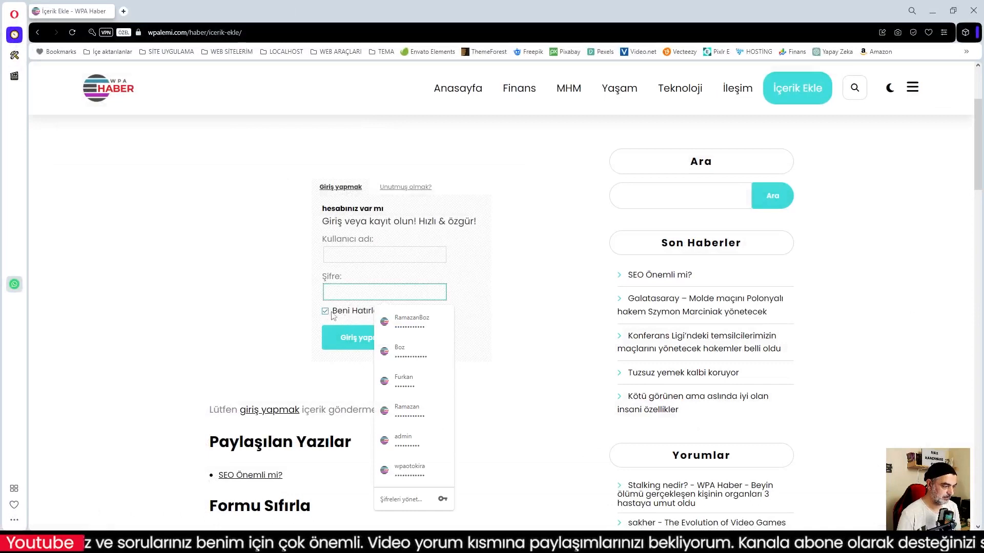
click(368, 256)
click(404, 187)
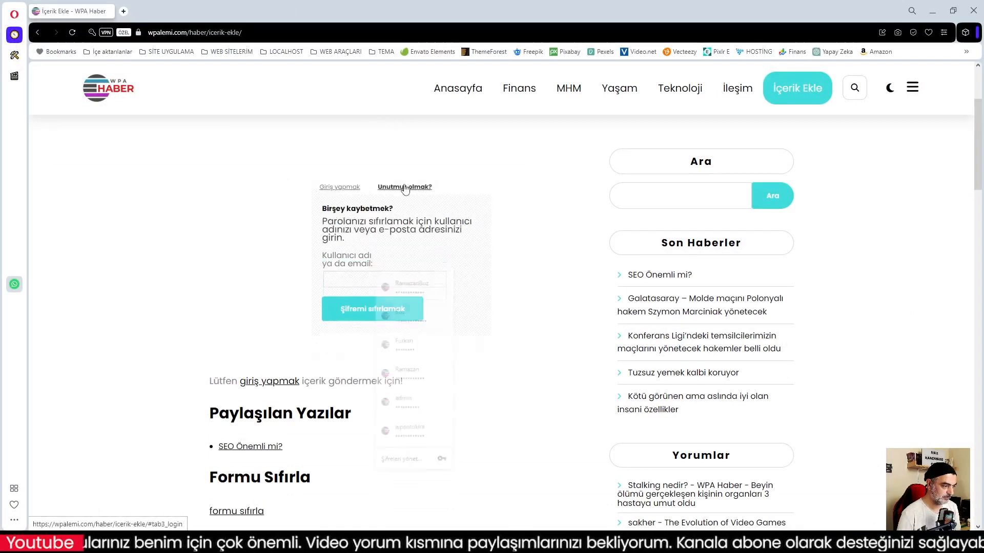
click(341, 187)
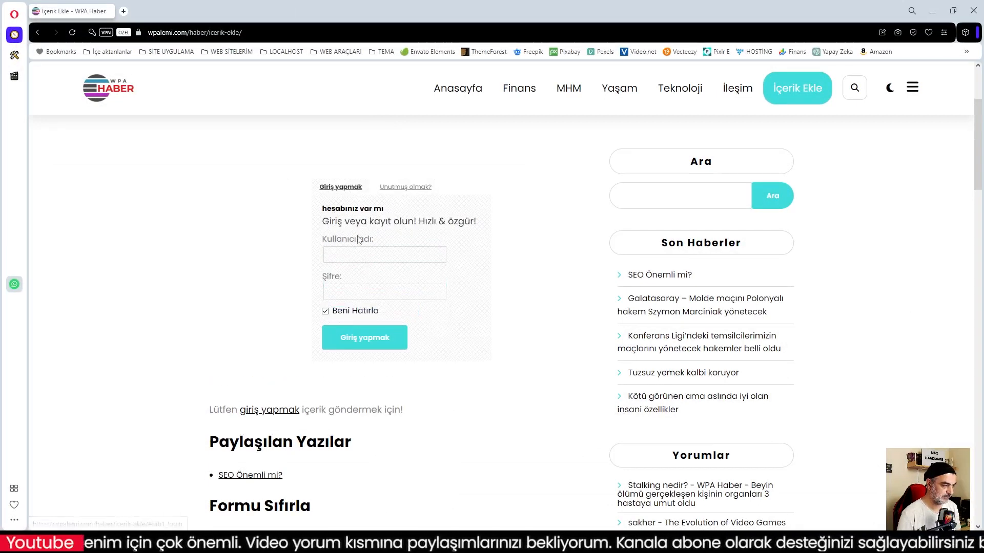
Submit the login form with a saved username, which fails as unregistered, then return to WPA Haber.
click(349, 253)
click(355, 235)
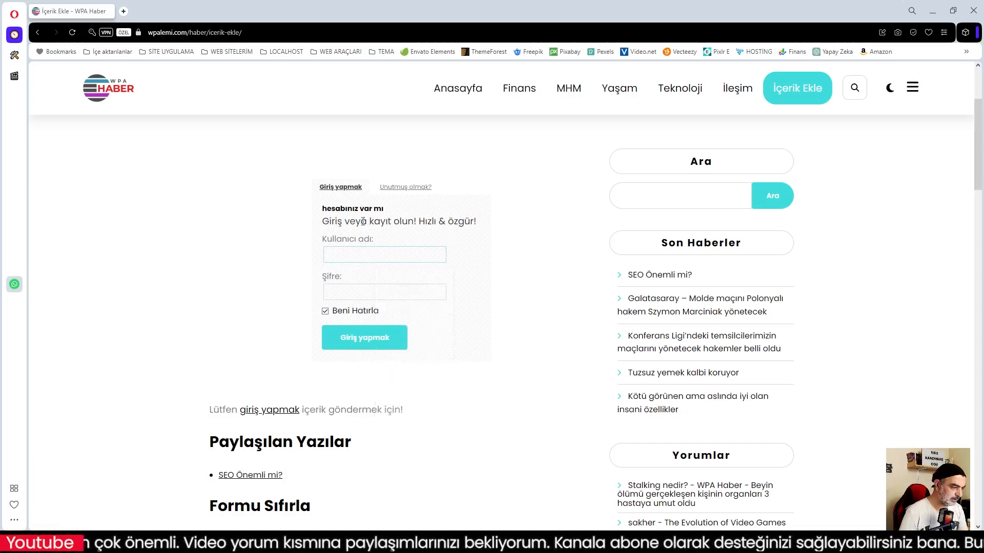
click(352, 255)
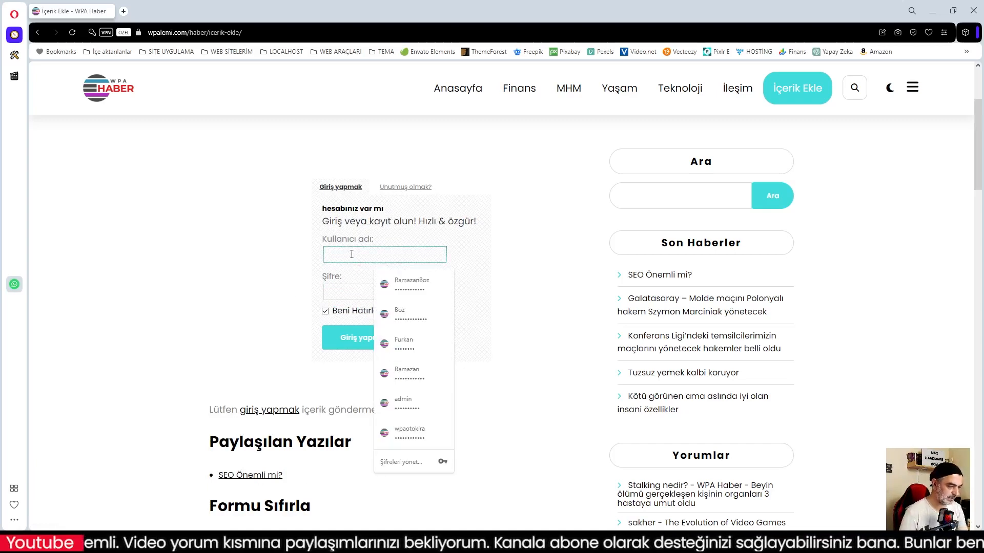
click(354, 338)
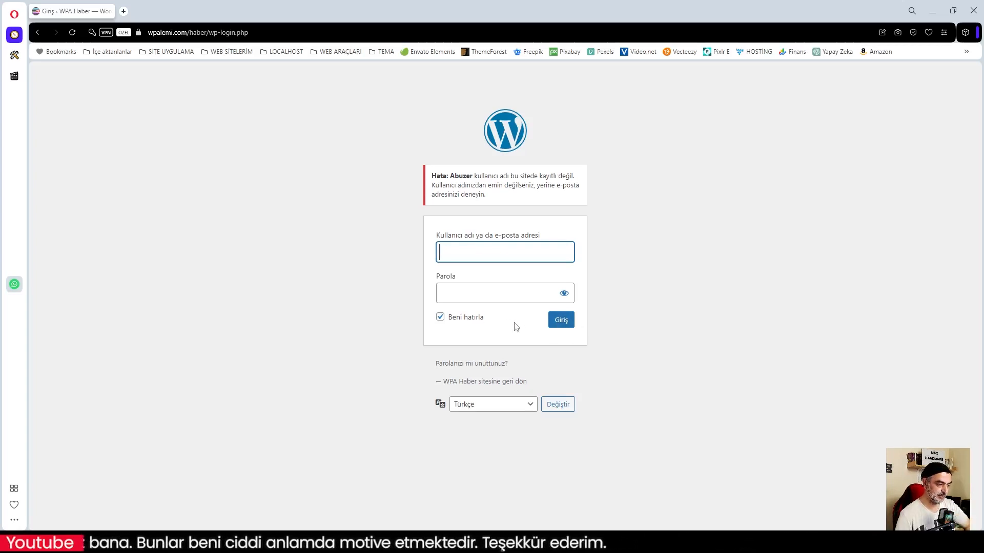
click(481, 382)
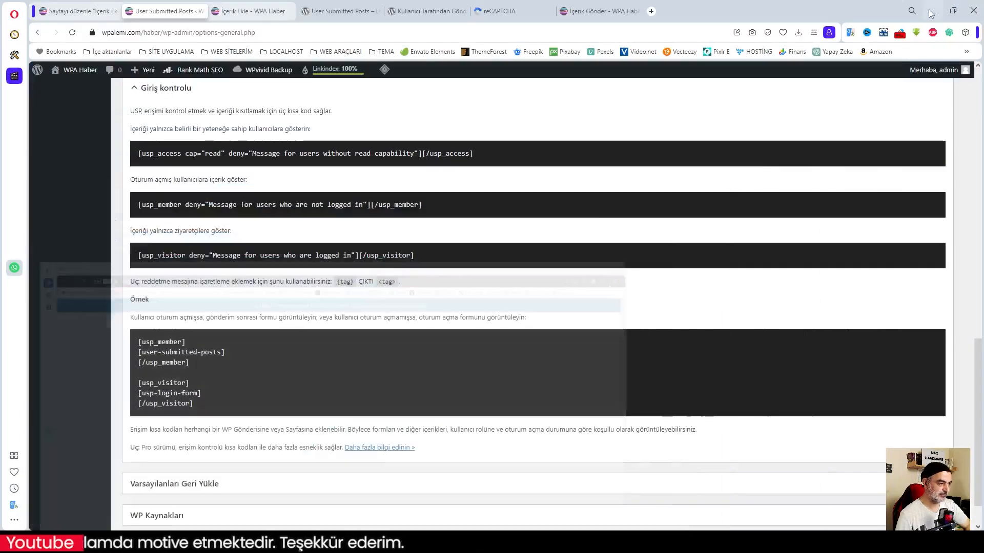
Tick 'İsteyen herkes kayıt olabilsin' under Üyelik in Ayarlar > Genel and save the changes.
click(86, 13)
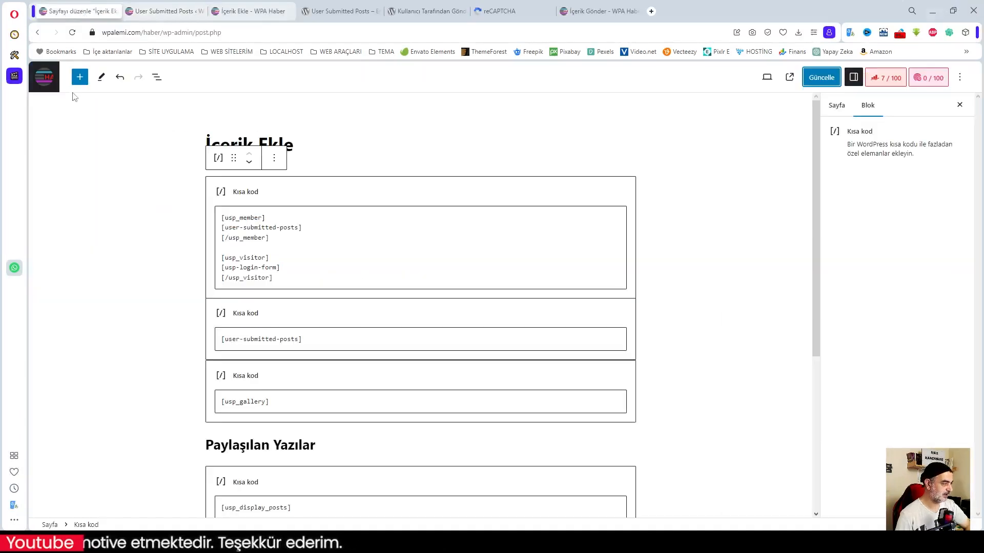
click(44, 77)
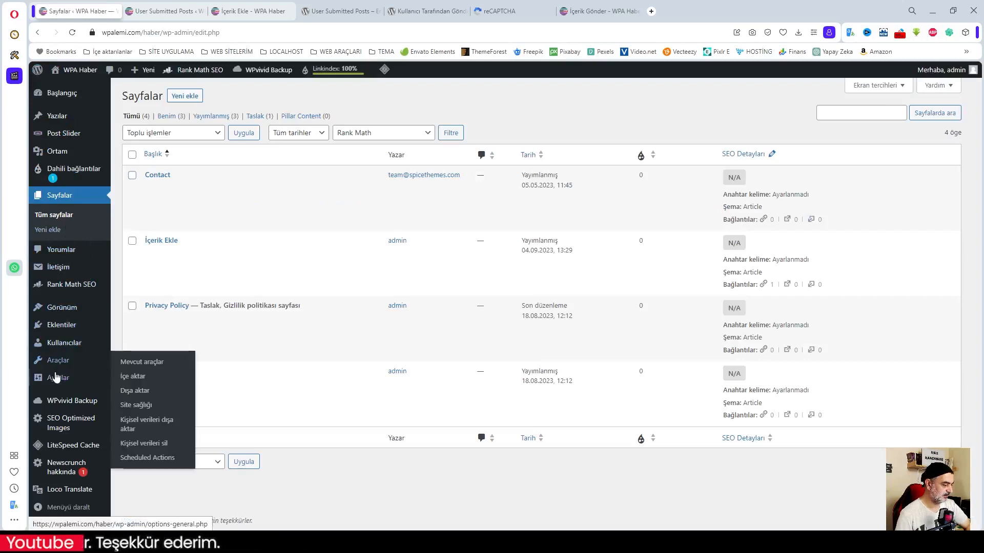
click(129, 306)
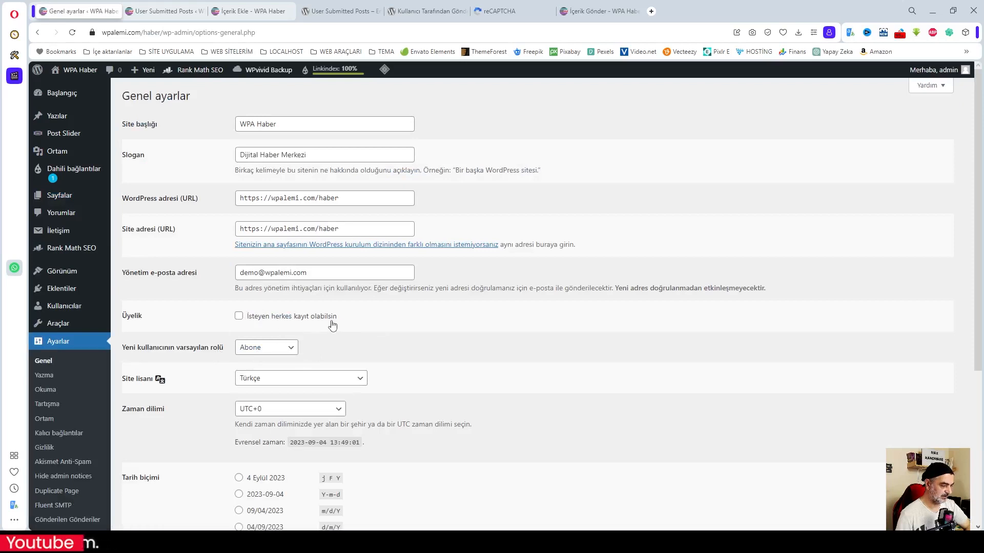
click(239, 318)
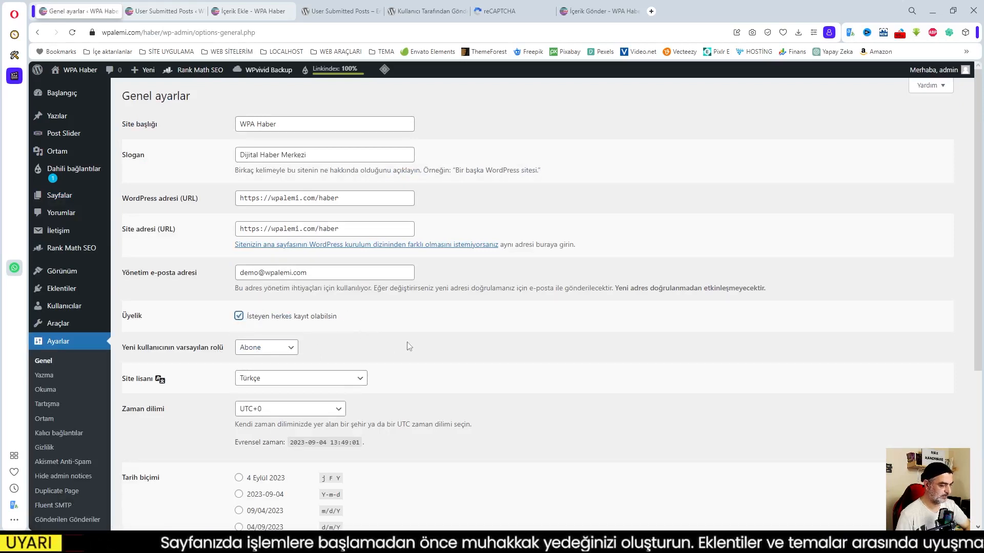
scroll(461, 346, down, 3)
scroll(463, 349, down, 3)
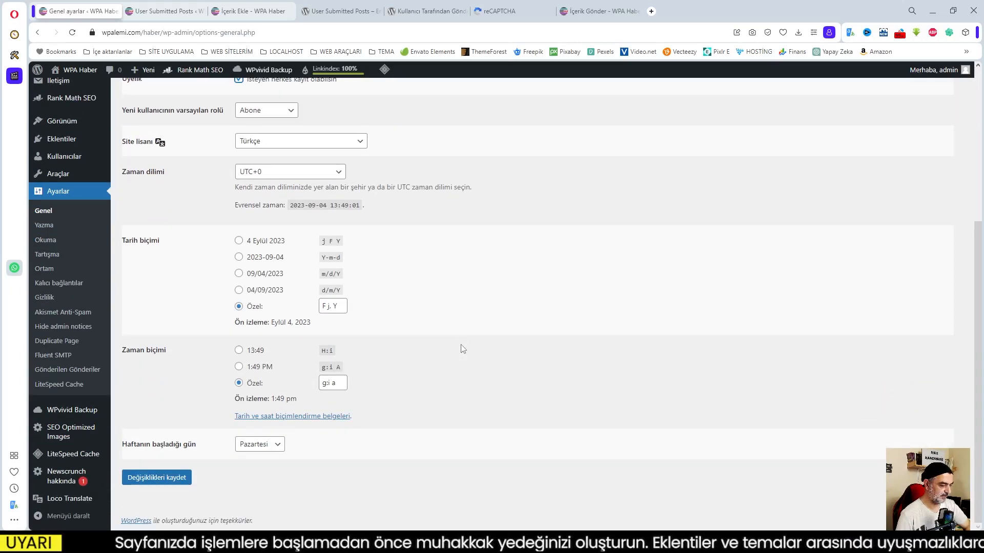
click(164, 476)
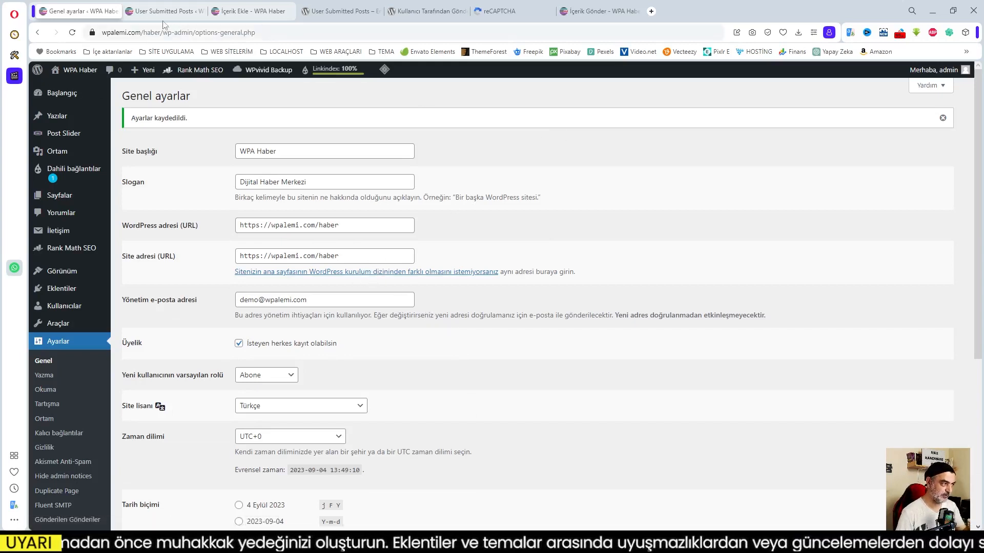
click(258, 14)
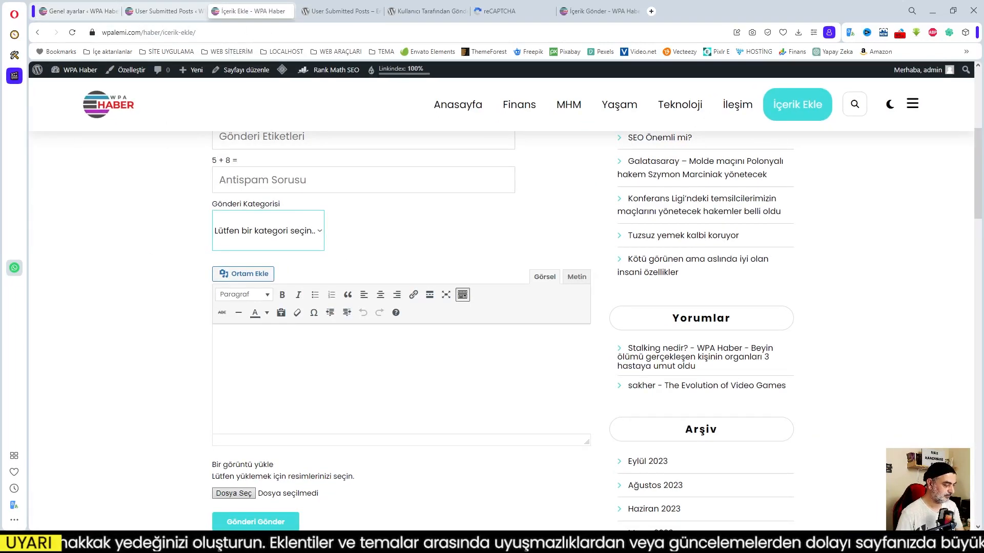
In the private window, switch the İçerik Ekle form to Unutmuş olmak? and back to Giriş yapmak.
click(171, 499)
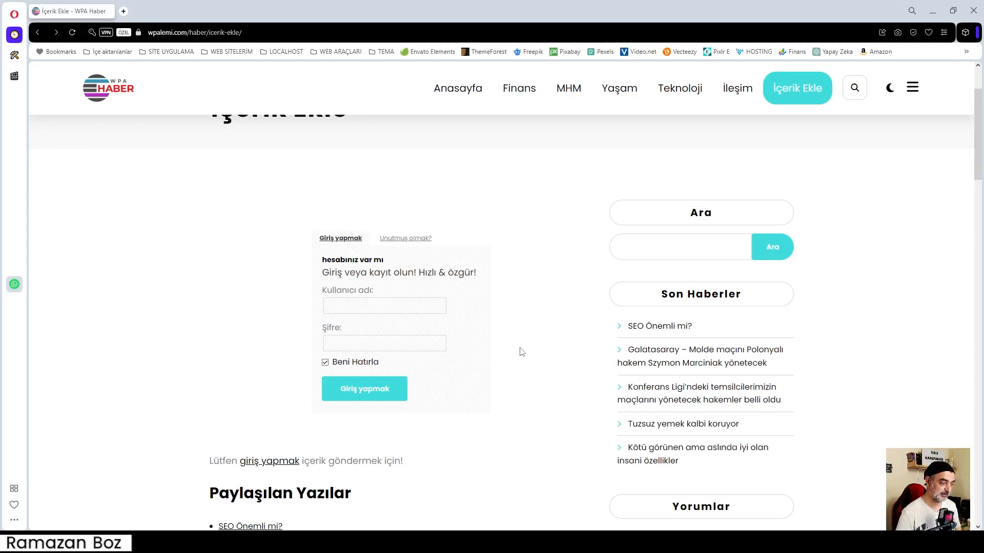
click(405, 238)
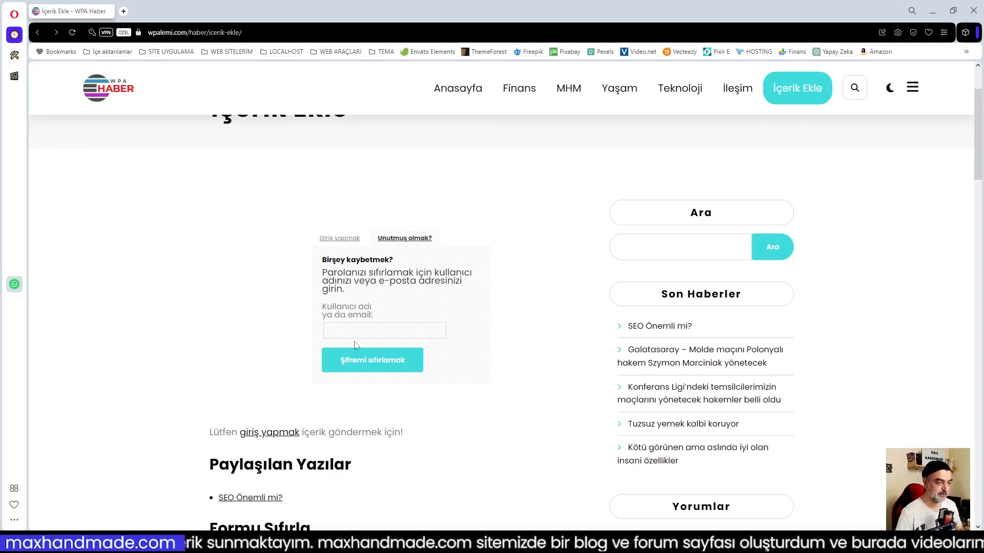
click(340, 239)
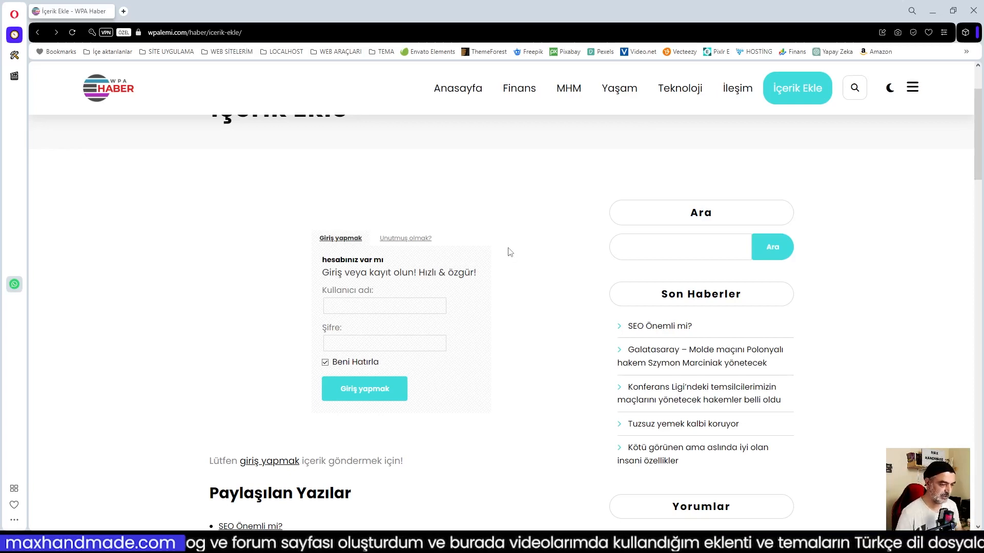
scroll(510, 251, down, 3)
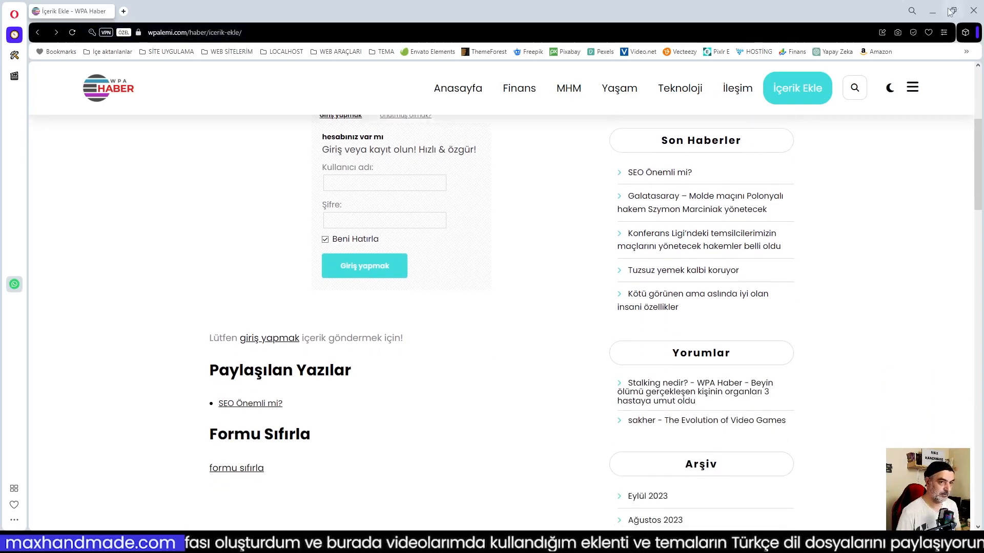
Open the İçerik Ekle page in the editor from the Sayfalar list.
click(932, 12)
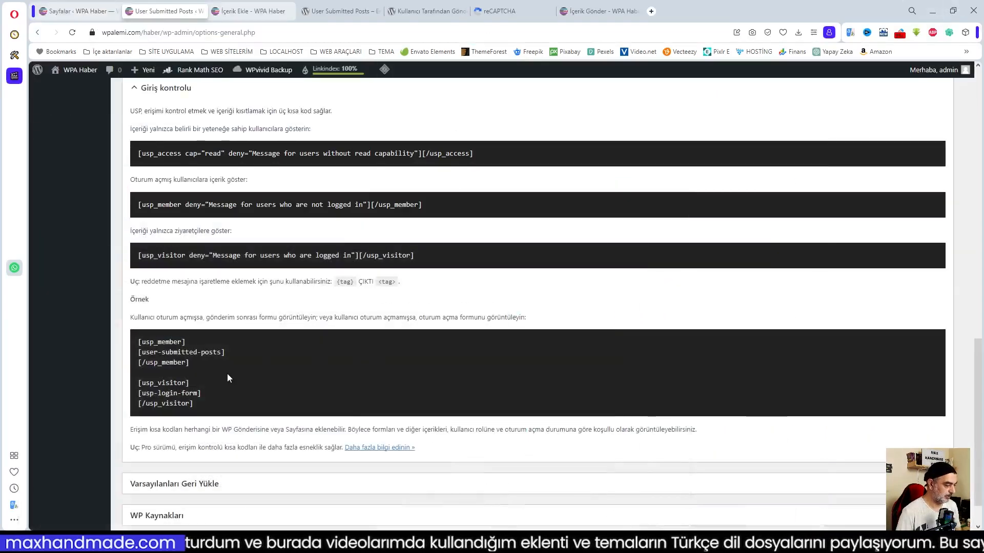
click(69, 11)
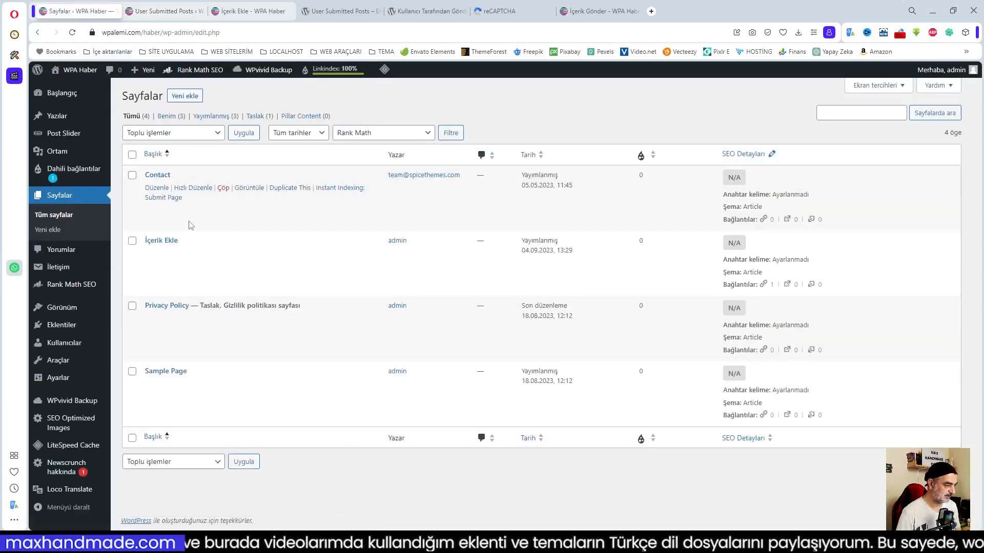
click(157, 253)
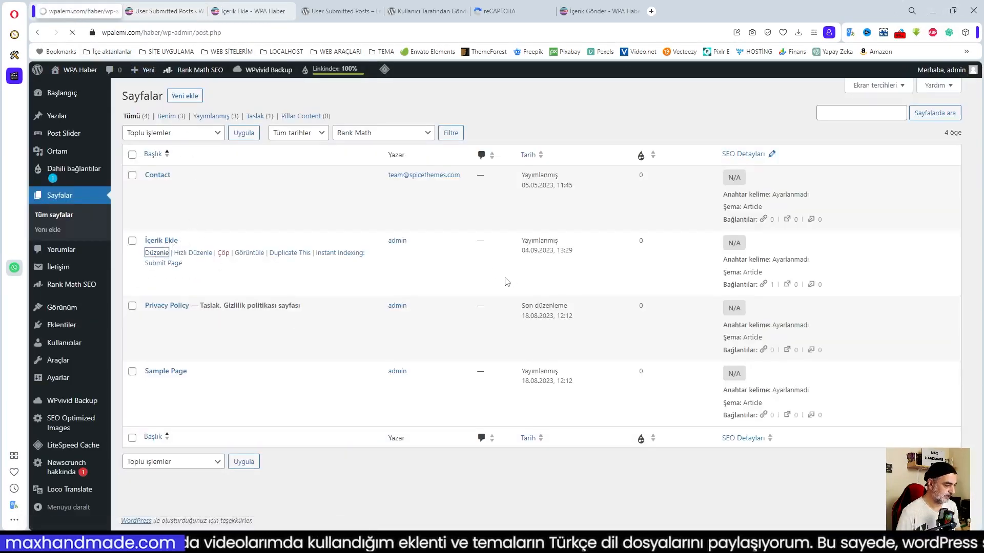
scroll(364, 338, down, 5)
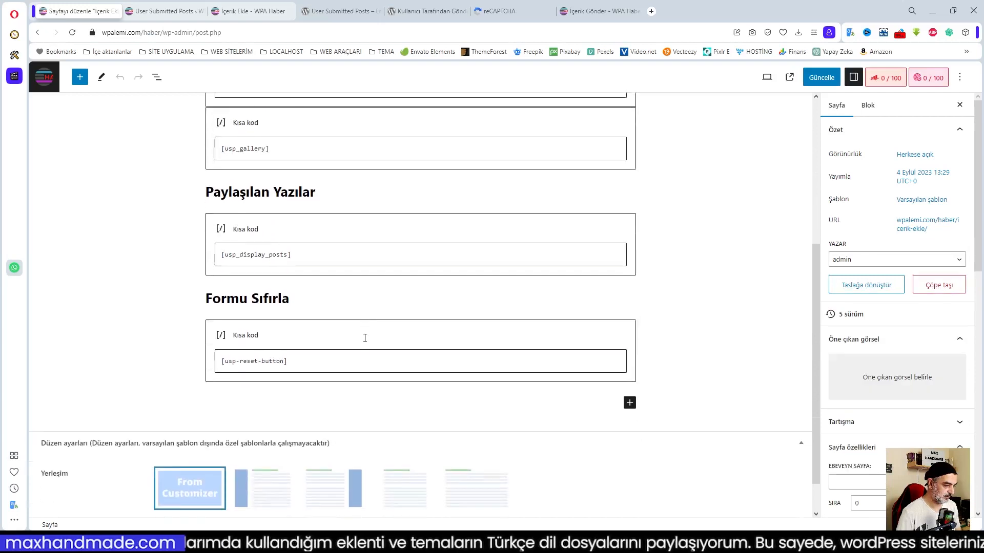
scroll(365, 338, up, 5)
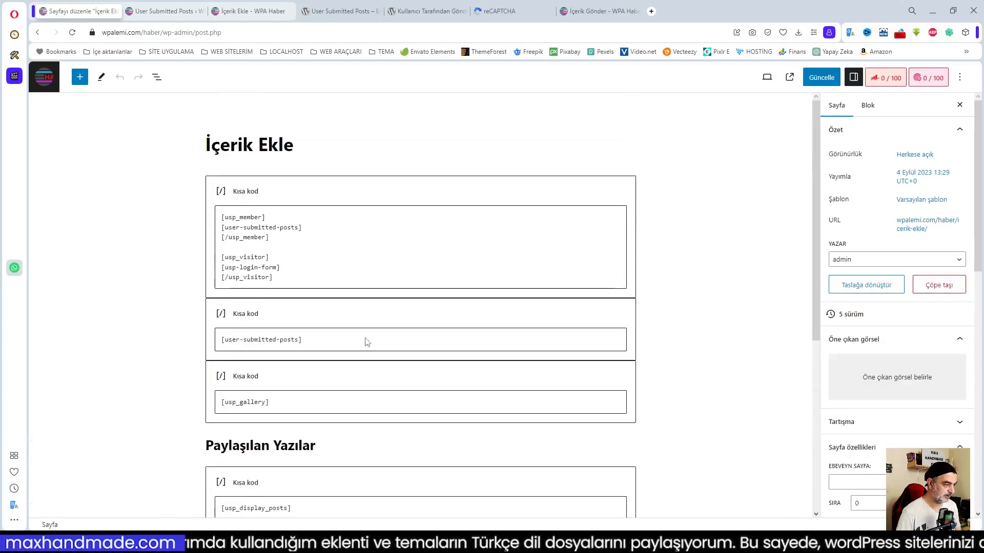
Delete the [usp_member] lines from the first Kısa kod block, leaving [usp_visitor], and update the page.
click(251, 248)
drag(222, 217, 295, 237)
key(BackSpace)
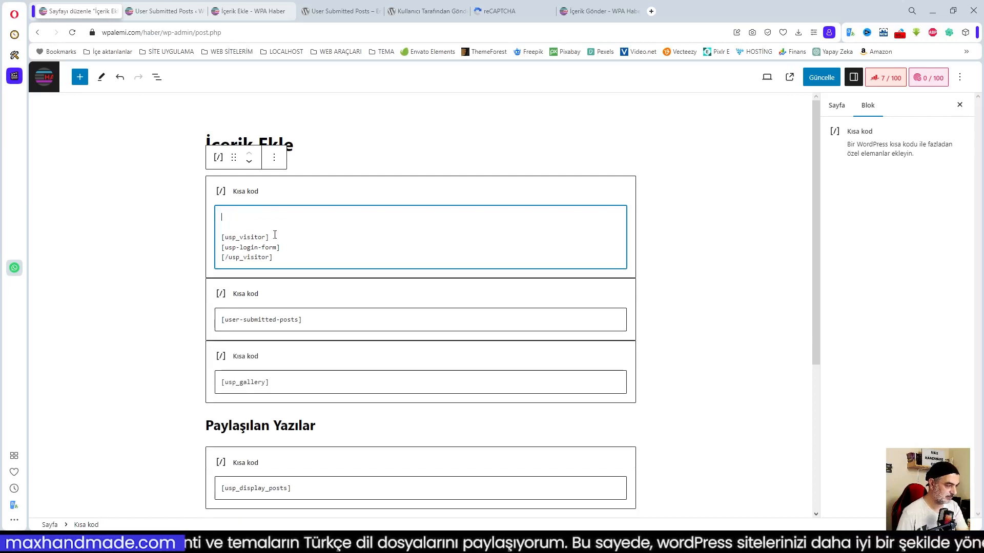
key(BackSpace)
key(BackSpace)
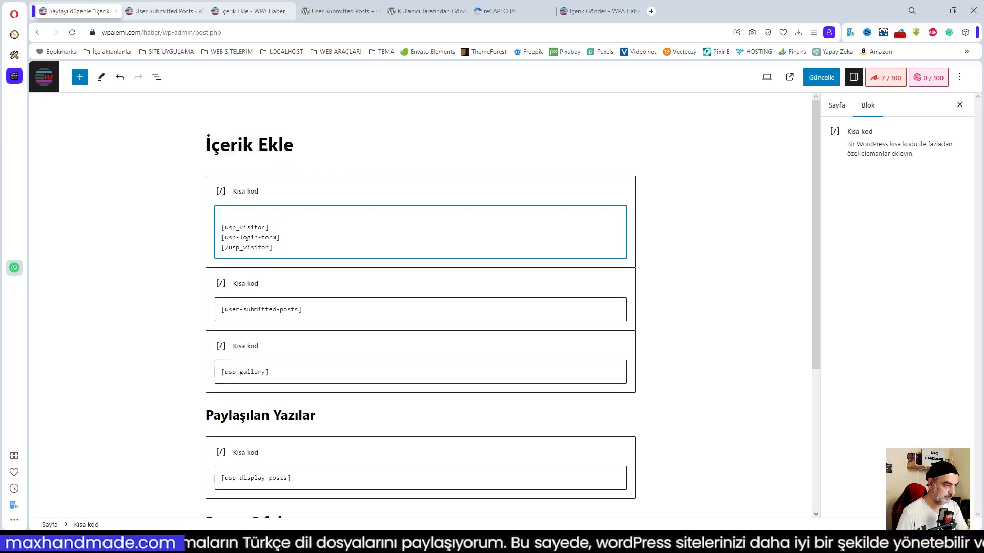
key(Return)
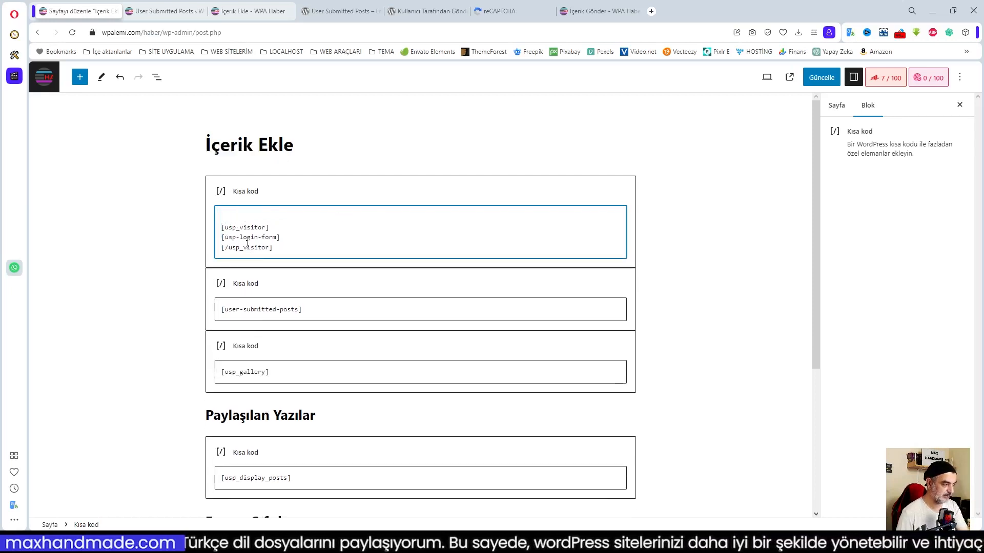
click(821, 77)
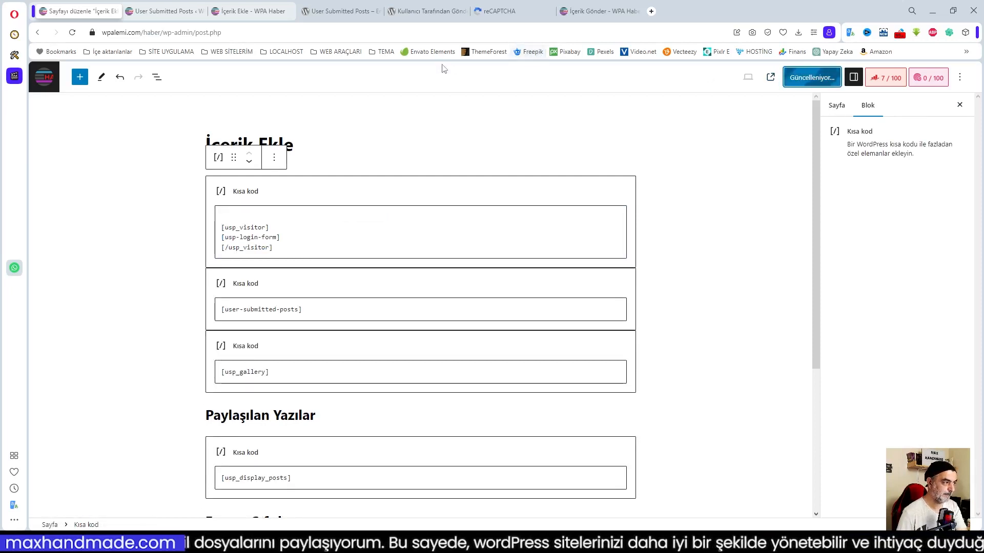
mouse_move(123, 543)
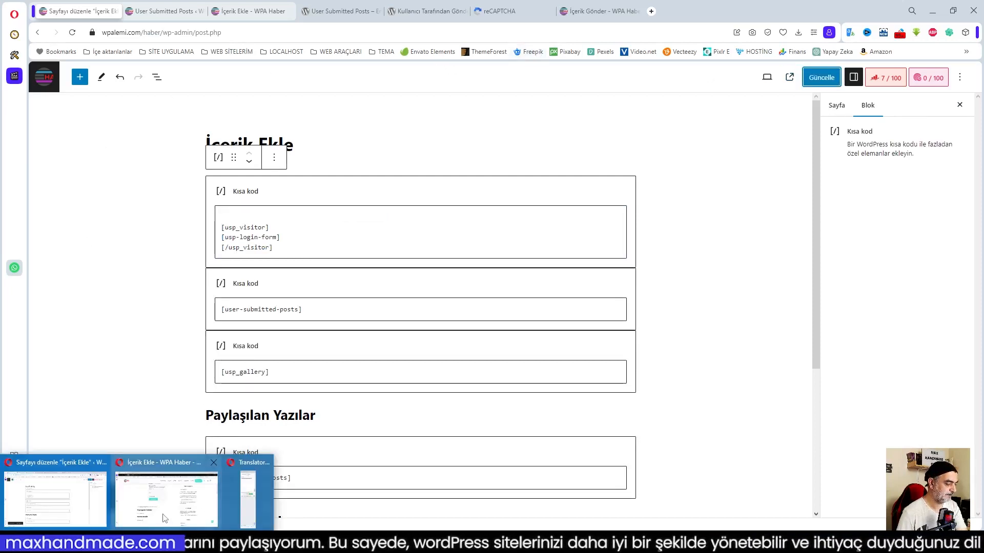
click(164, 518)
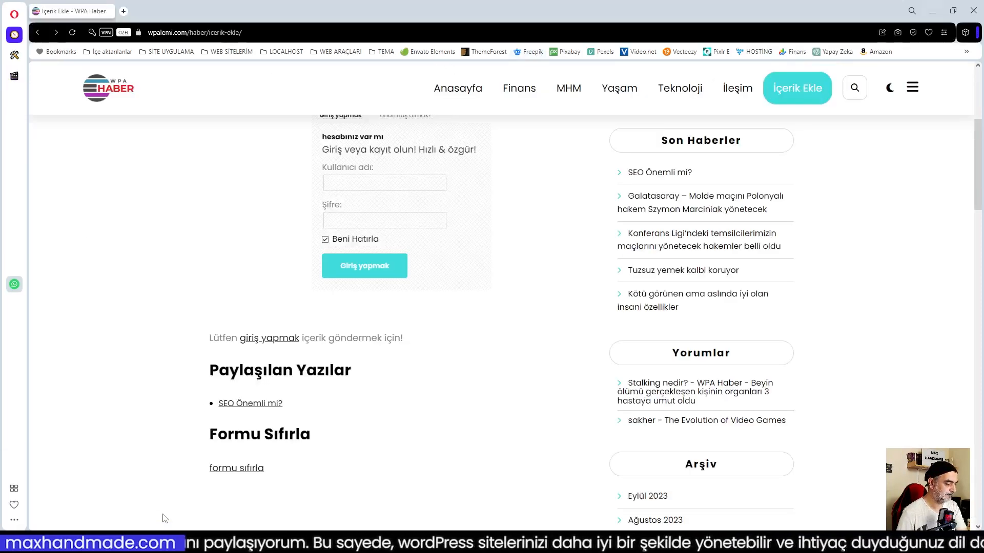
Reload İçerik Ekle as a visitor and cycle through the Giriş yapmak, Kayıt olmak and Unutmuş olmak tabs.
click(72, 32)
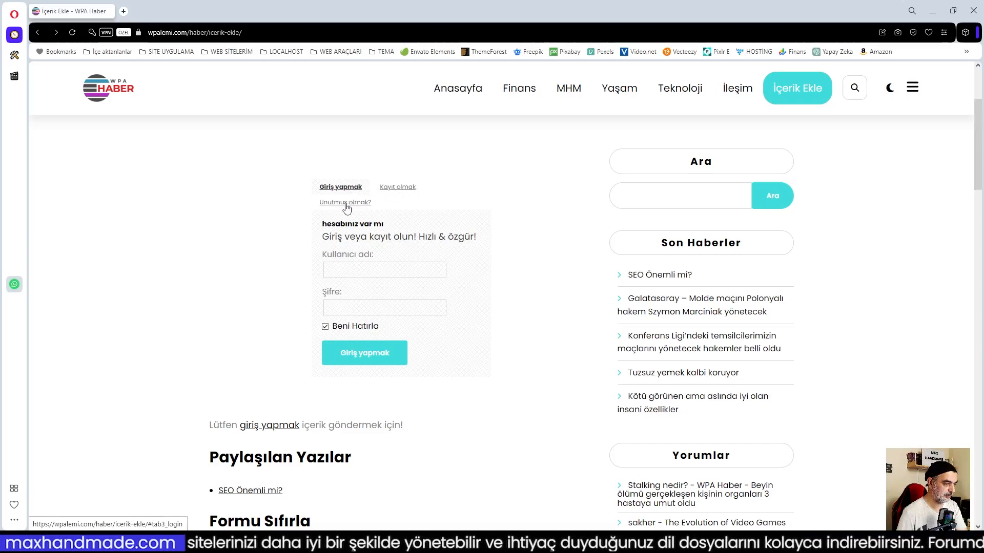
click(402, 188)
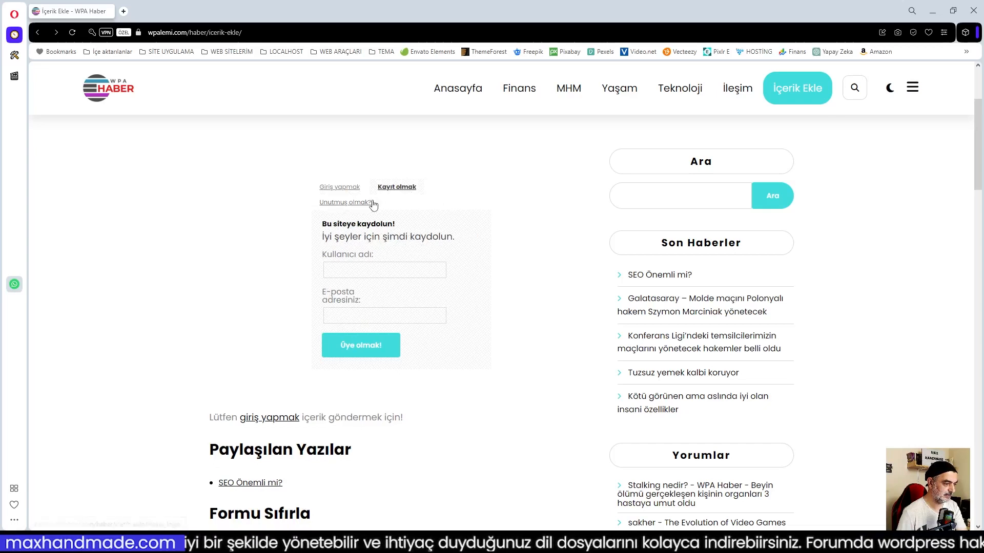
click(342, 189)
click(345, 203)
click(392, 188)
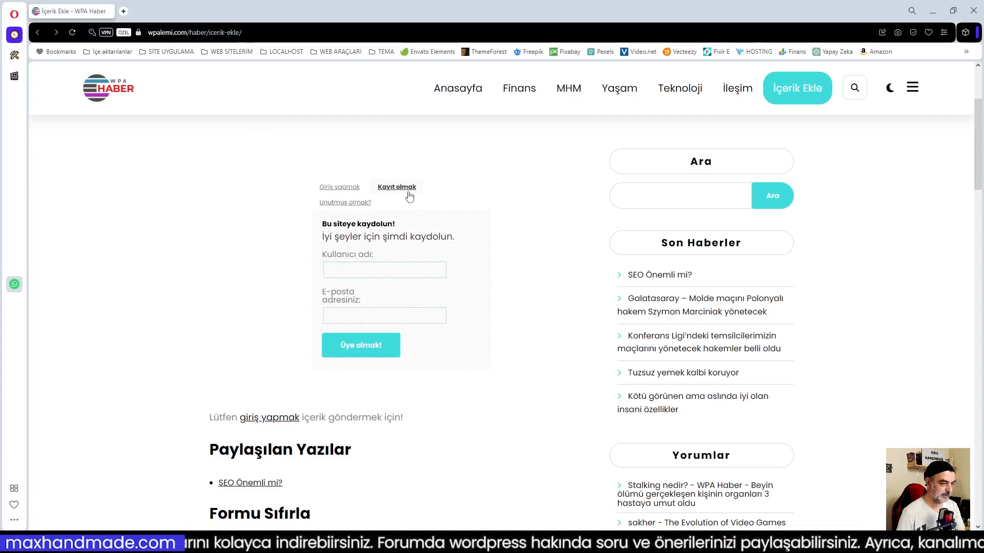
click(933, 11)
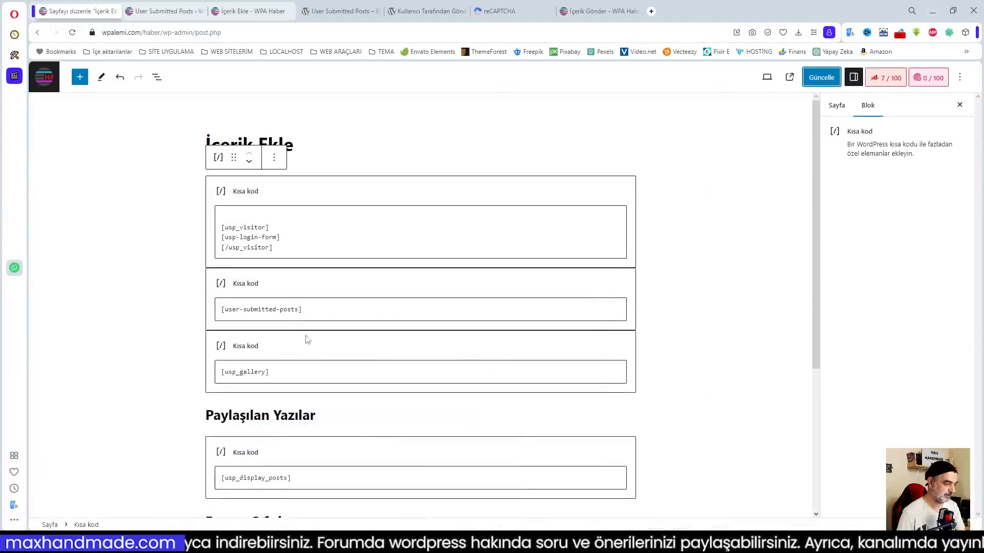
Copy the usp_member example from User Submitted Posts settings to the top of the first shortcode block.
click(274, 217)
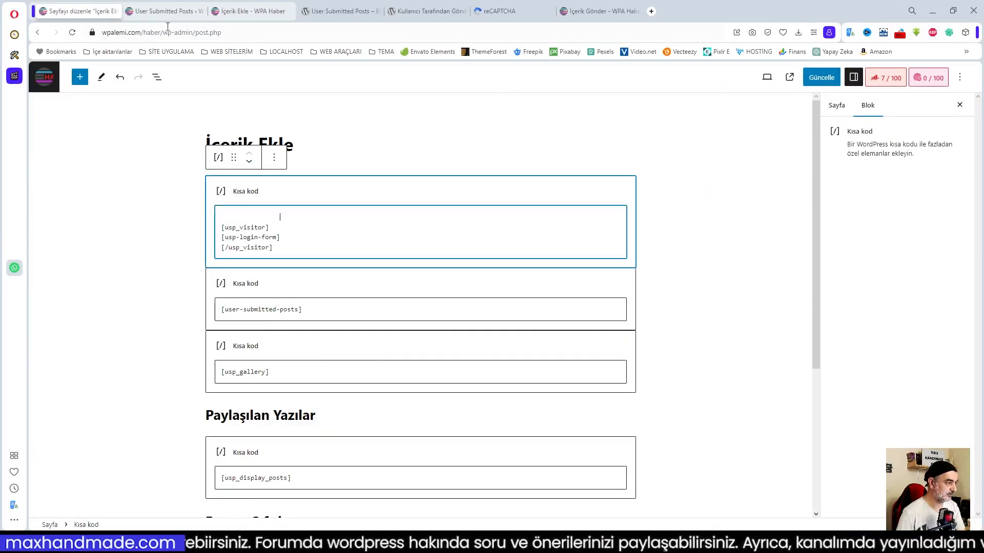
click(165, 11)
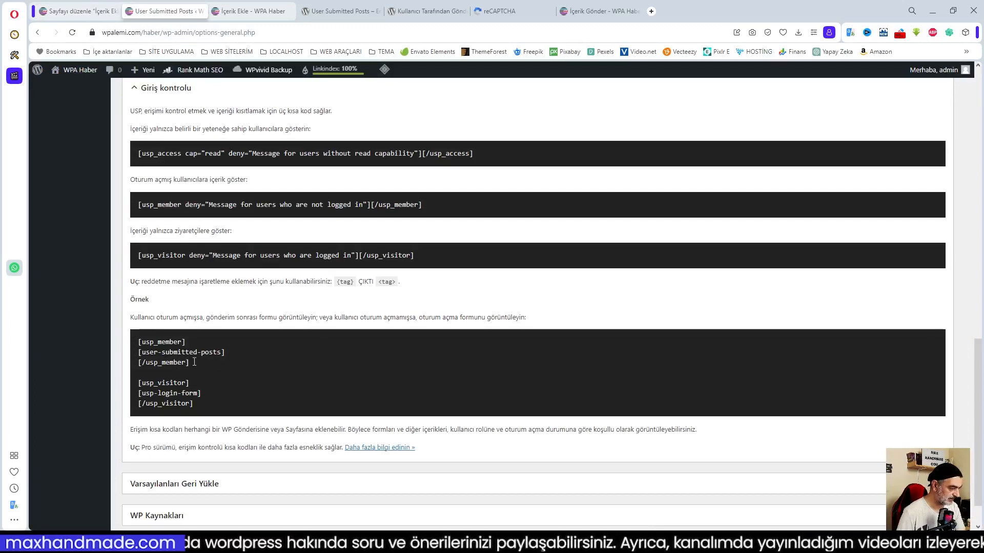
drag(139, 340, 198, 368)
key(ctrl+c)
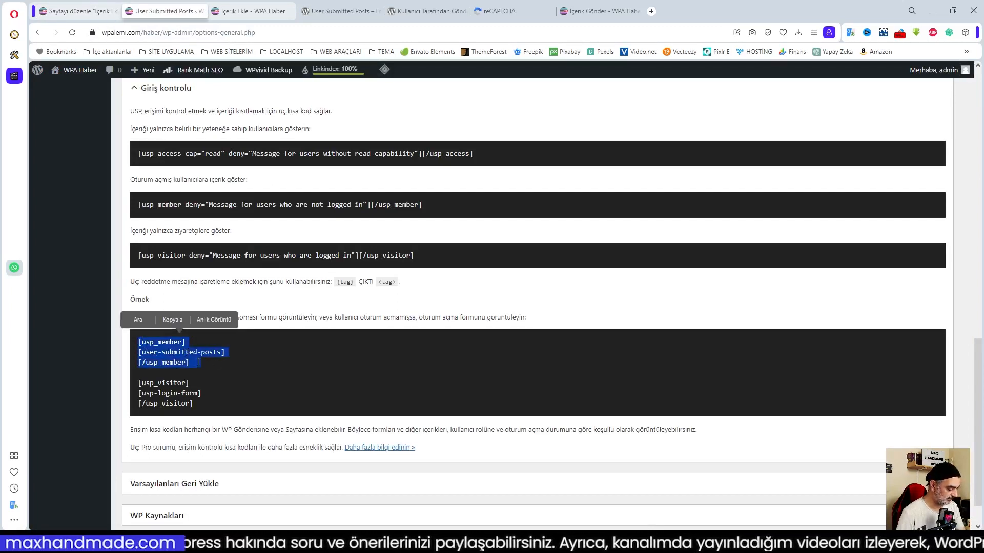
click(82, 11)
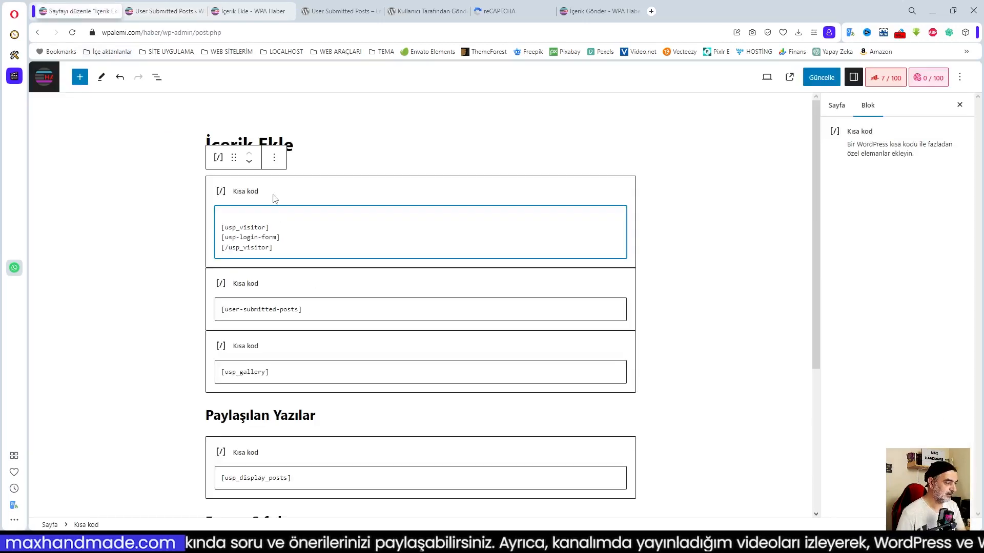
key(Return)
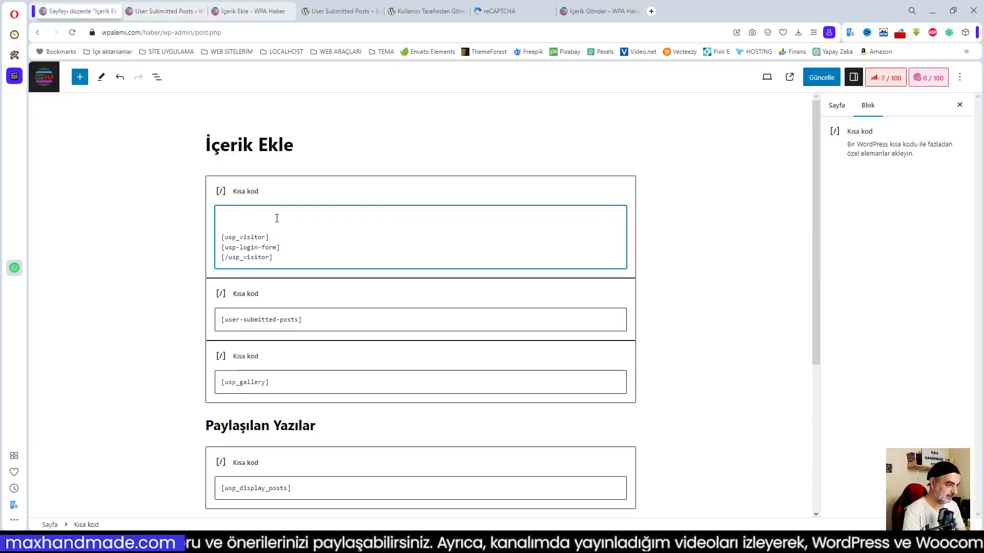
key(ctrl+v)
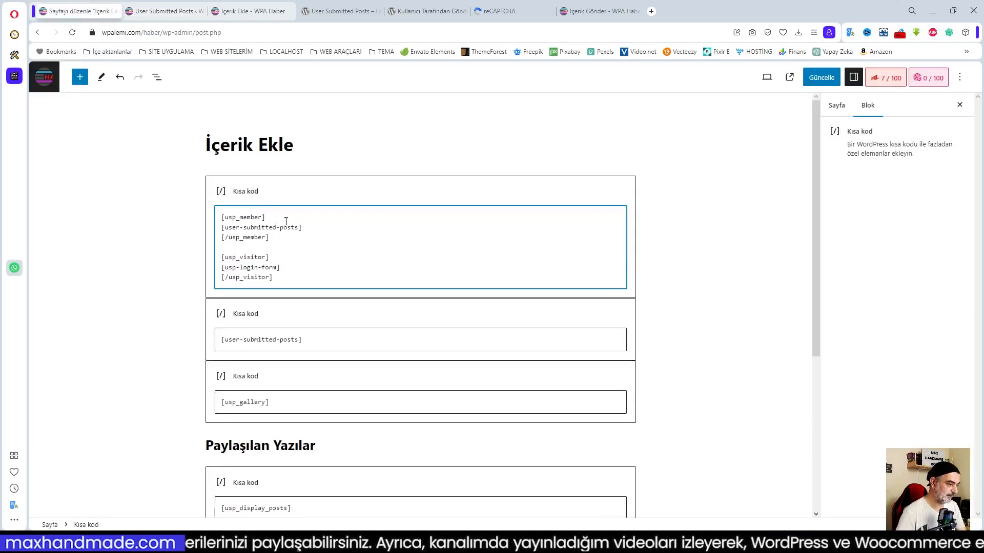
Update the İçerik Ekle page and reload it in the visitor's window.
click(822, 78)
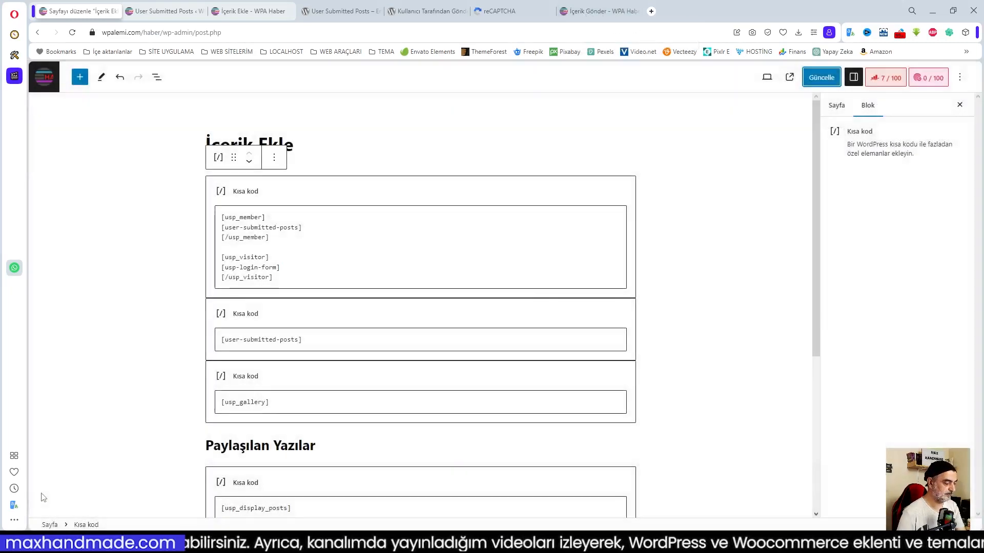
click(189, 519)
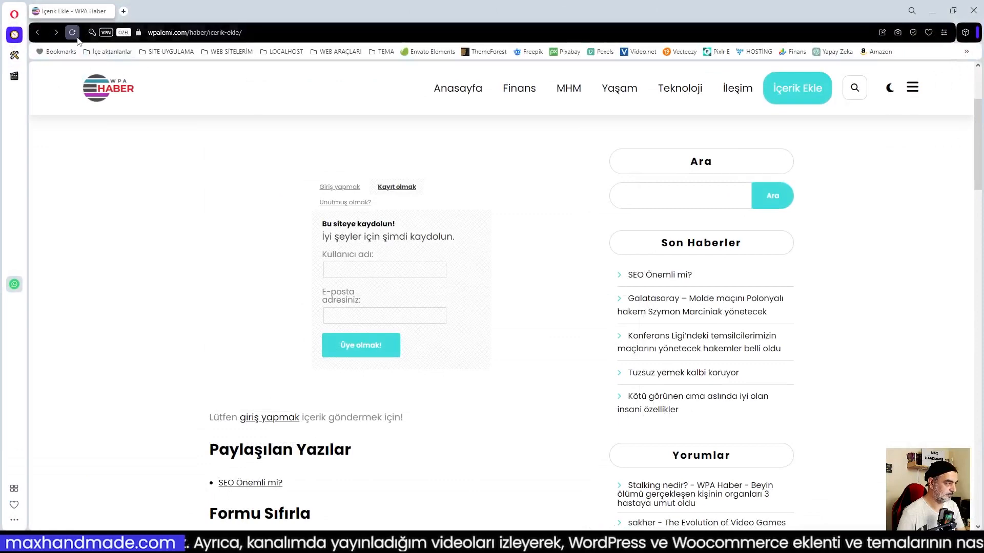
key(F5)
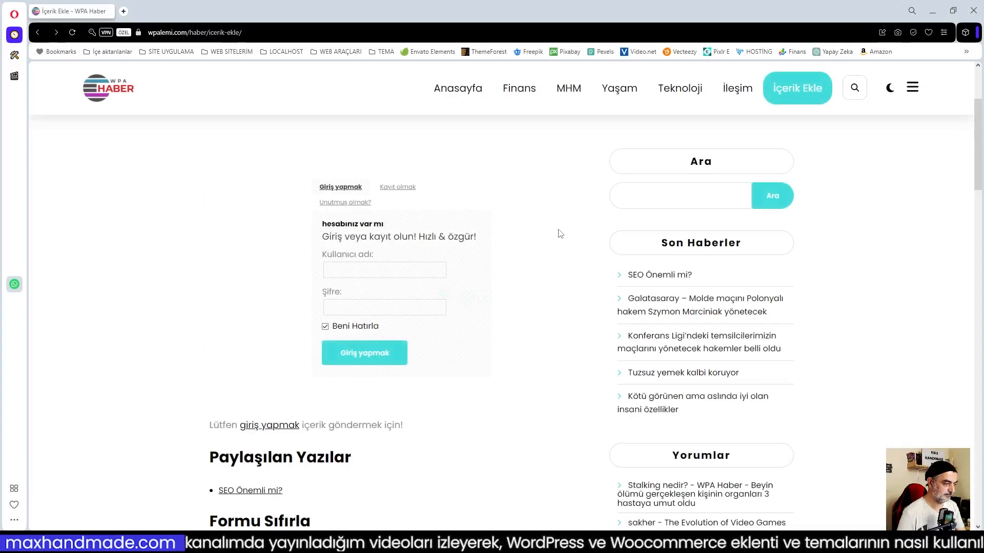
Sign in on İçerik Ekle as 'admin' using the browser's saved password.
click(73, 34)
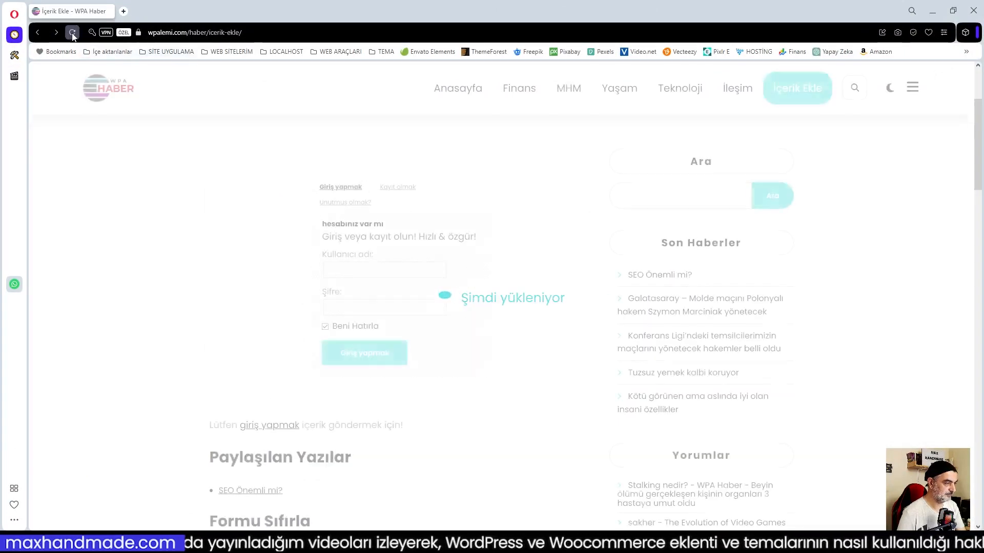
scroll(428, 199, down, 3)
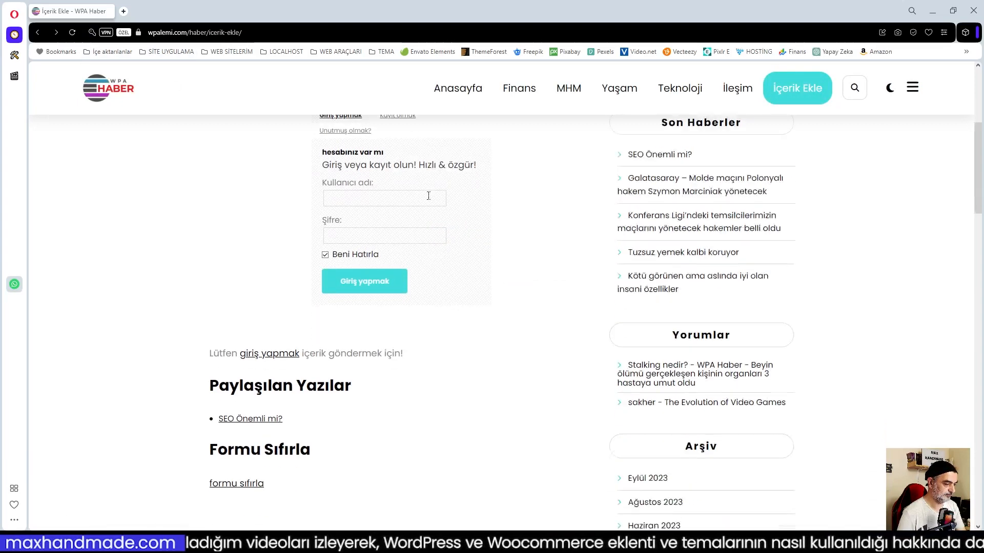
scroll(429, 200, up, 3)
scroll(429, 200, up, 3)
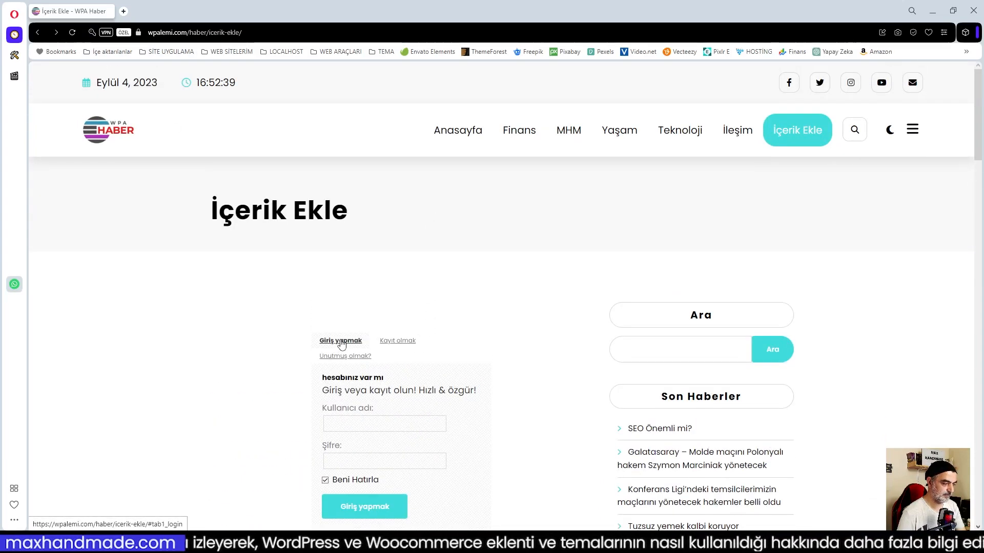
scroll(481, 336, down, 2)
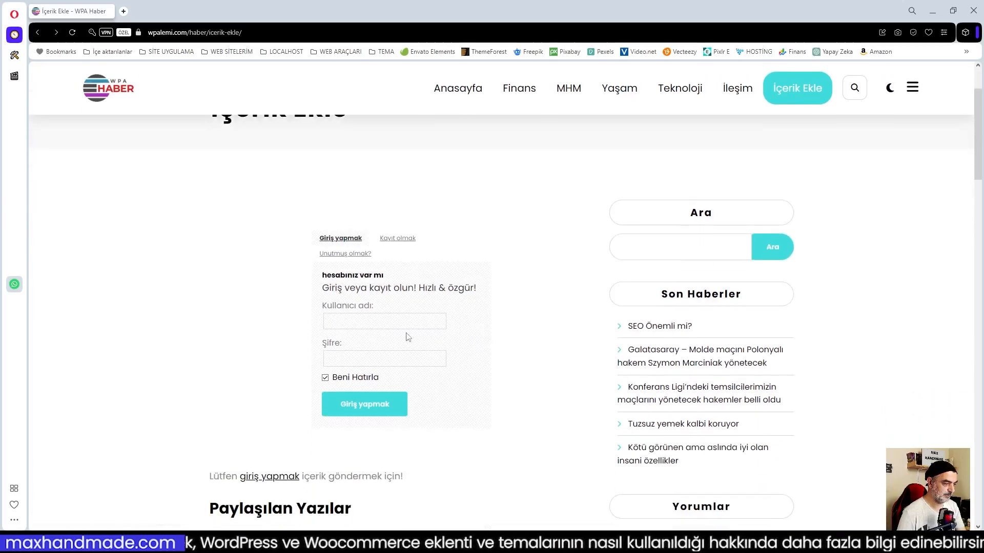
click(348, 324)
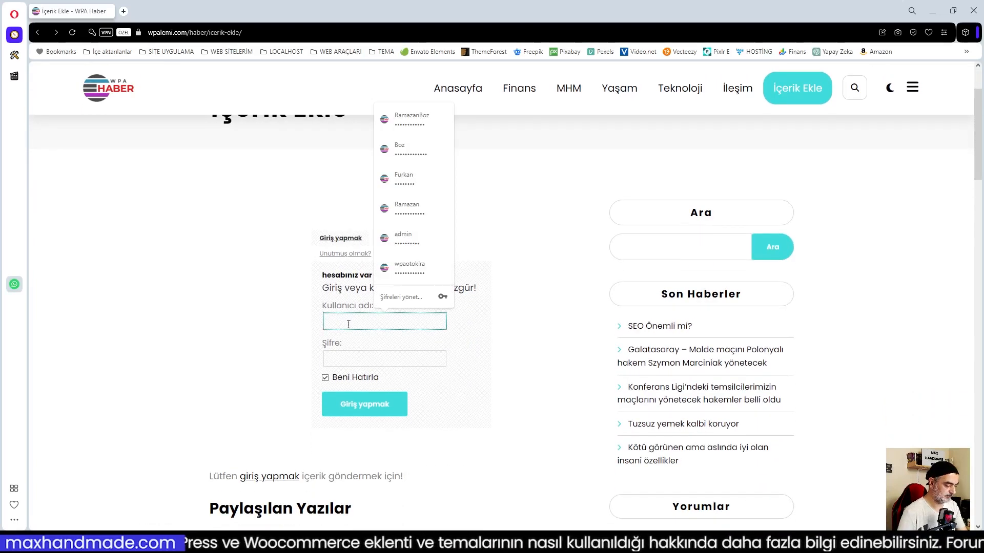
text(admin)
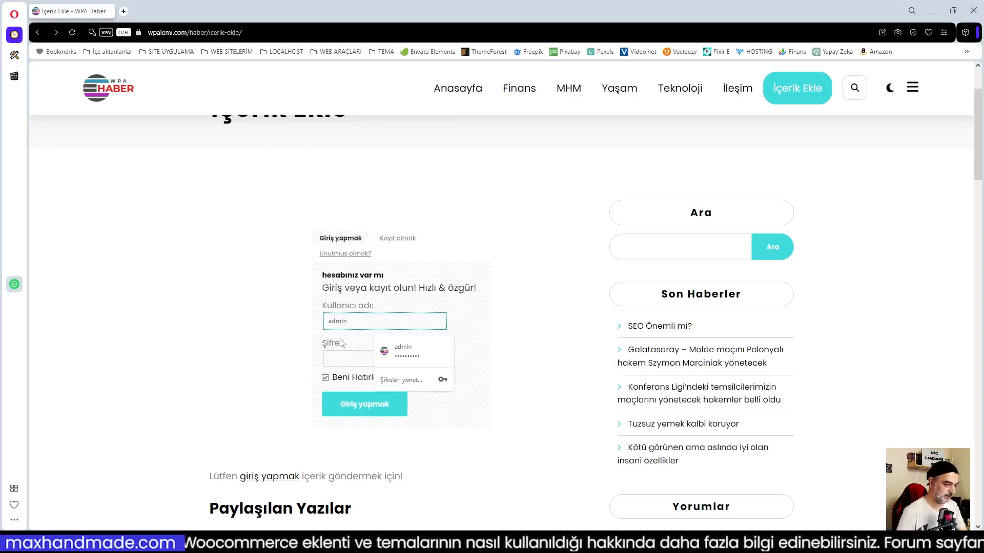
click(329, 360)
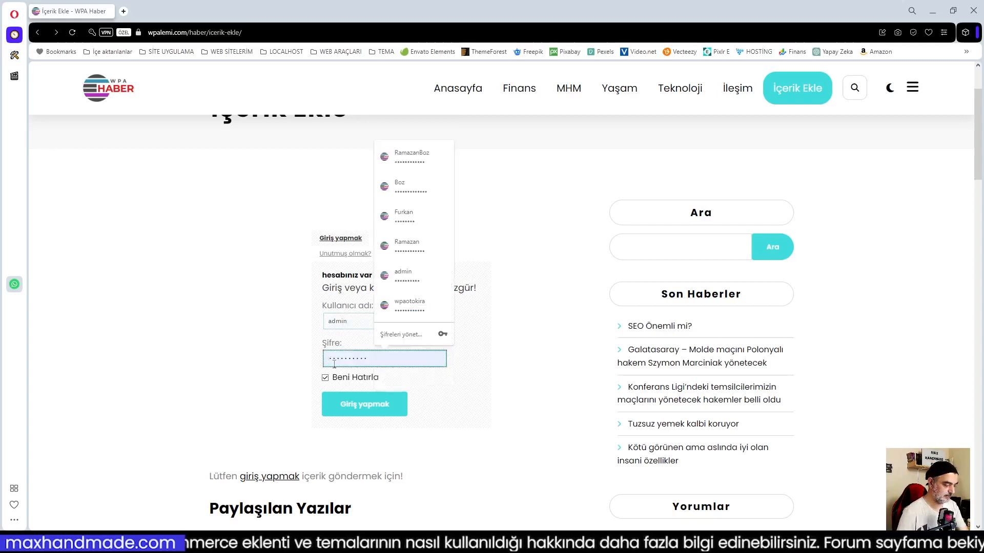
click(361, 407)
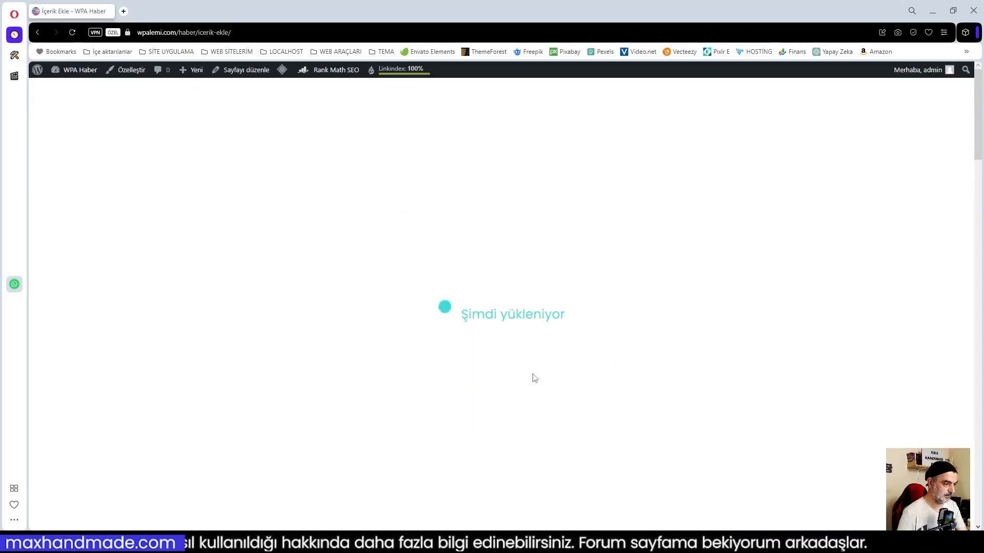
Scroll through the logged-in submission form, then log out via Çıkış yap in the admin bar.
scroll(456, 358, down, 3)
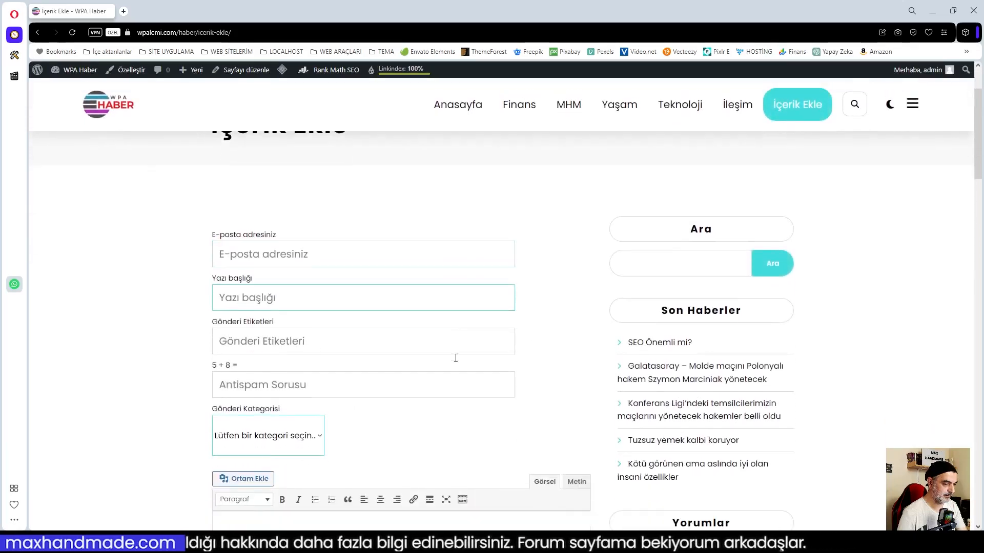
scroll(456, 362, down, 5)
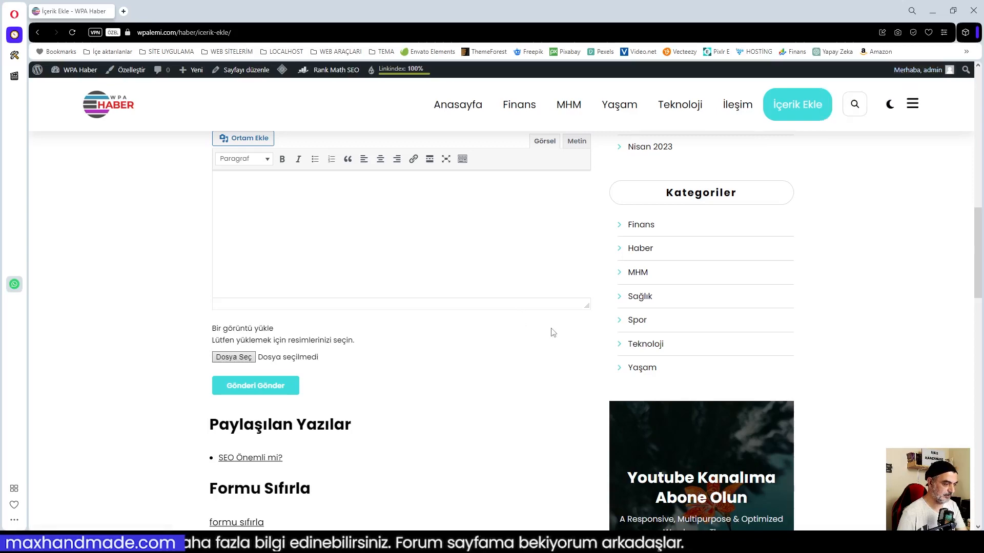
scroll(402, 372, down, 4)
scroll(279, 469, up, 4)
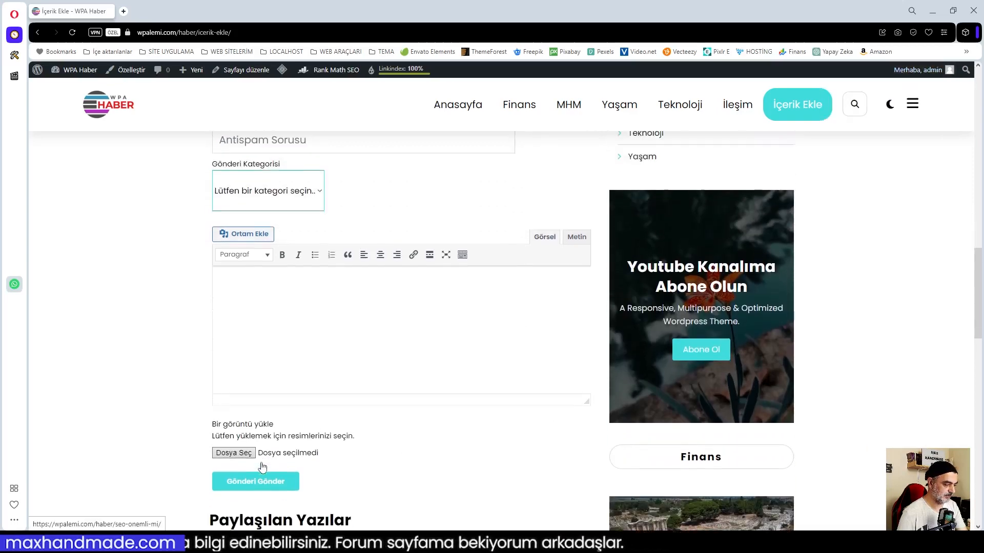
scroll(371, 448, up, 10)
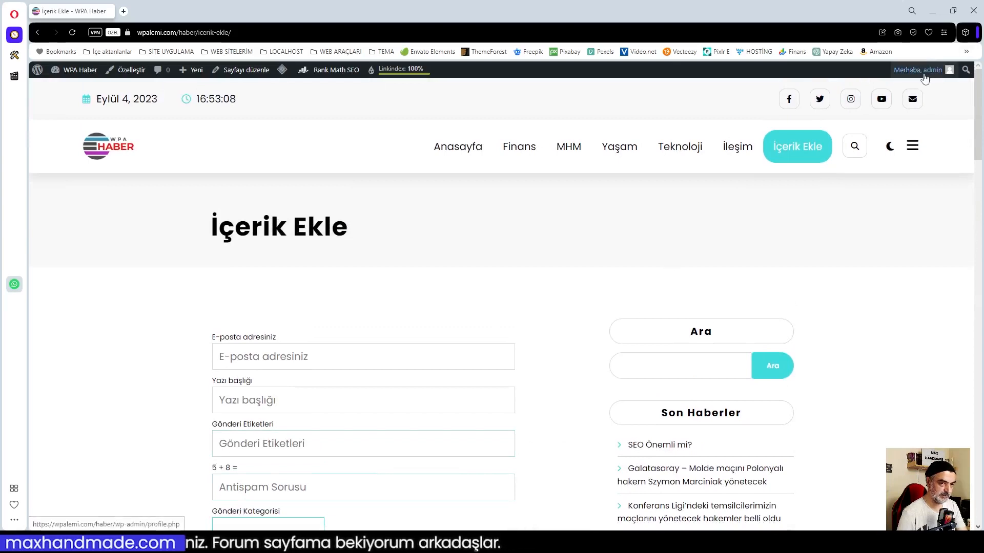
mouse_move(915, 72)
click(886, 123)
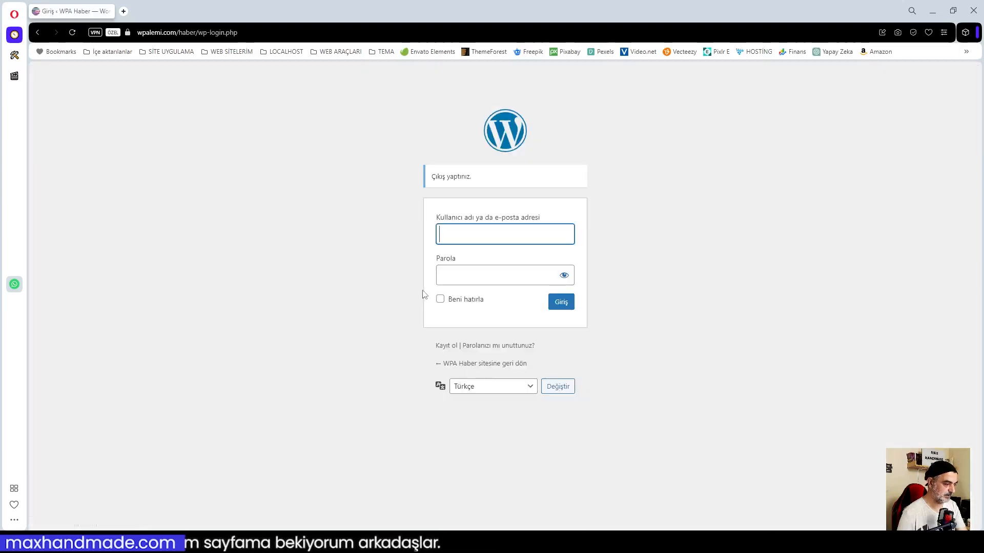
Return to WPA Haber, open İçerik Ekle, and show the Kayıt olmak form.
click(466, 364)
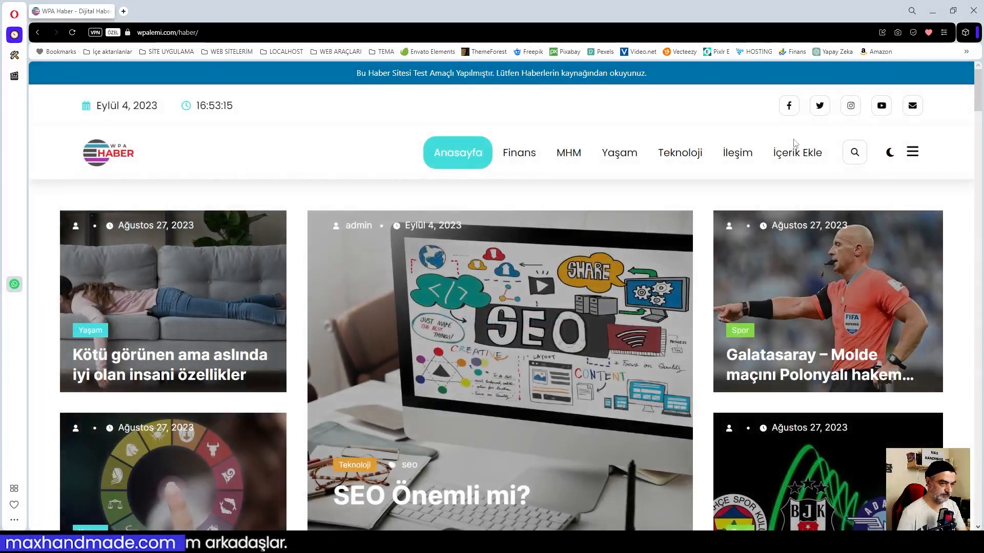
click(787, 151)
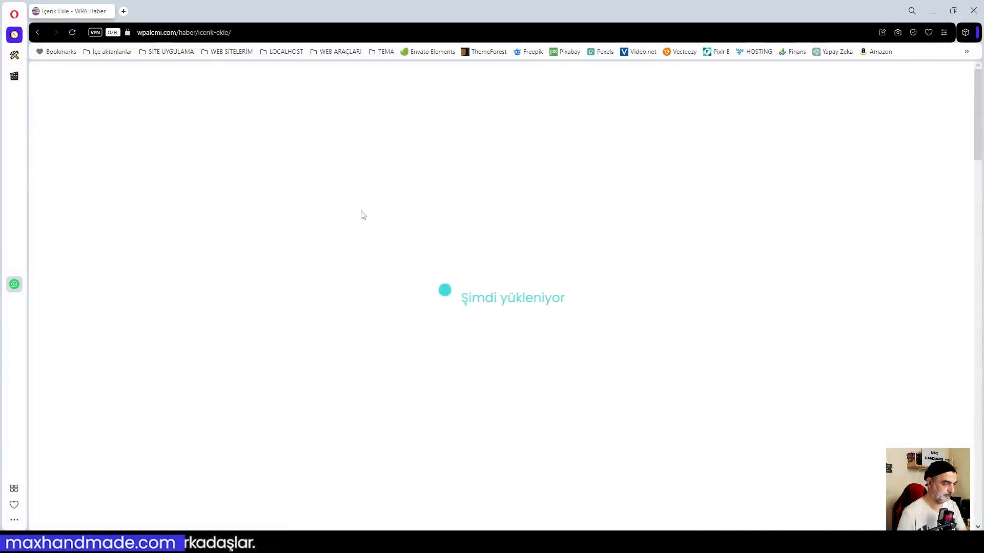
click(406, 341)
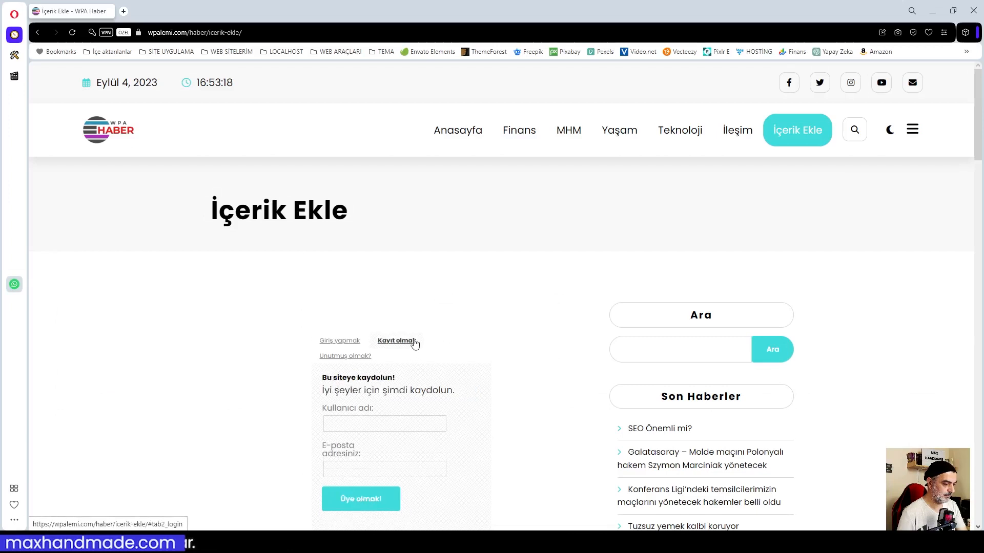
Enter a new username and the site's info e-mail address, then submit 'Üye olmak!'.
click(373, 425)
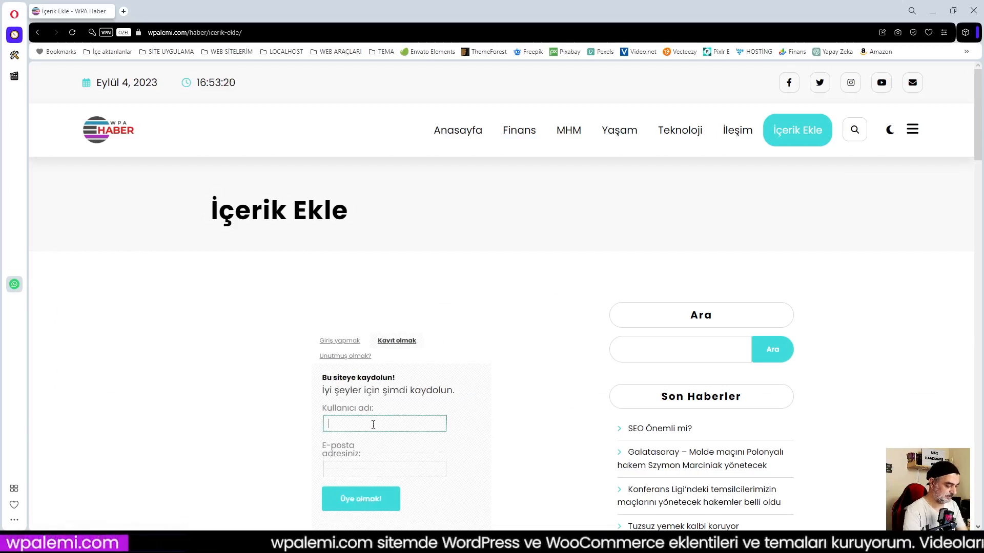
text(Abuzer)
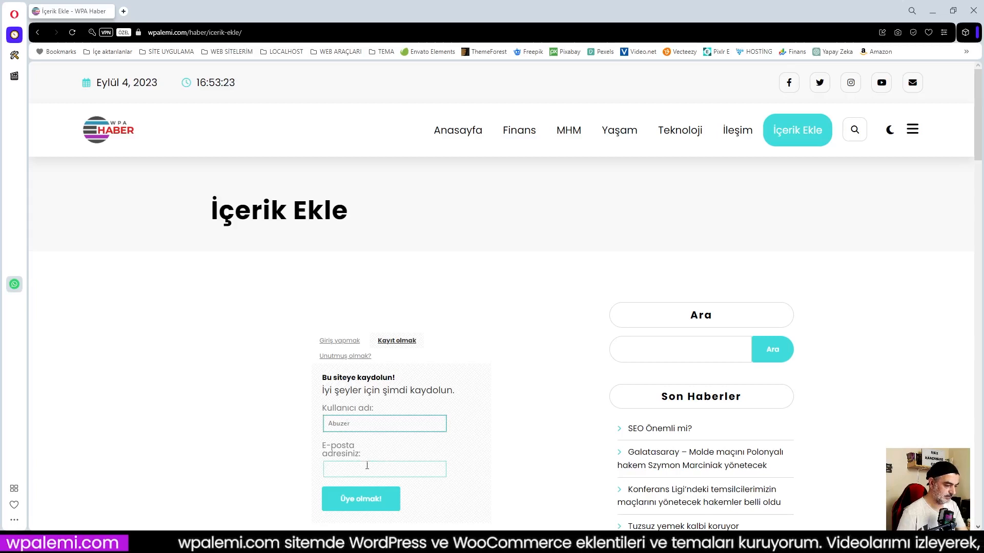
click(355, 467)
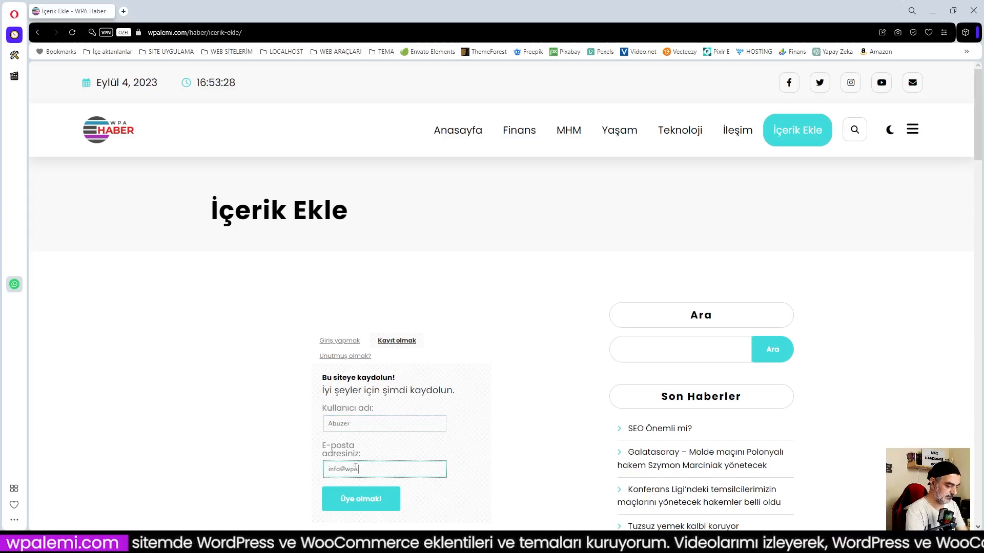
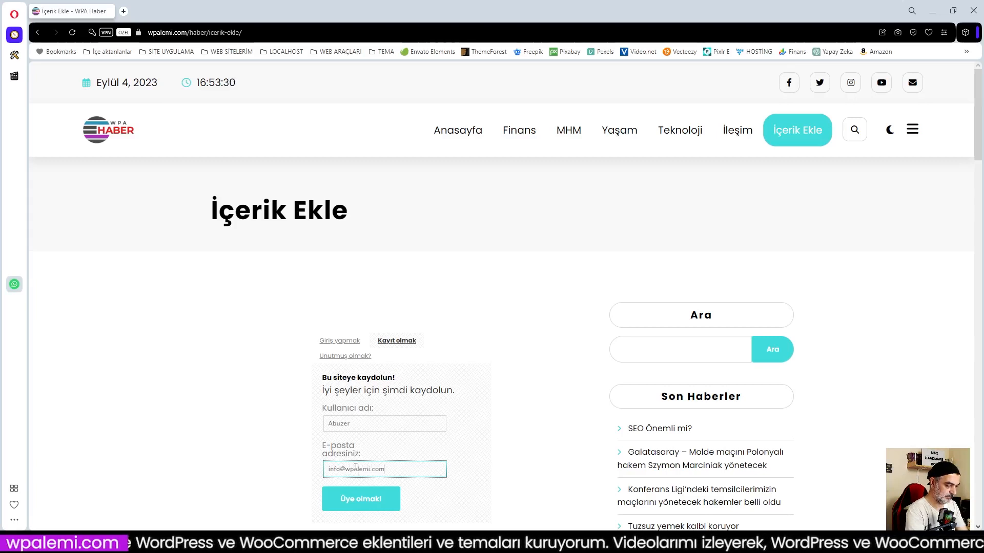
click(370, 504)
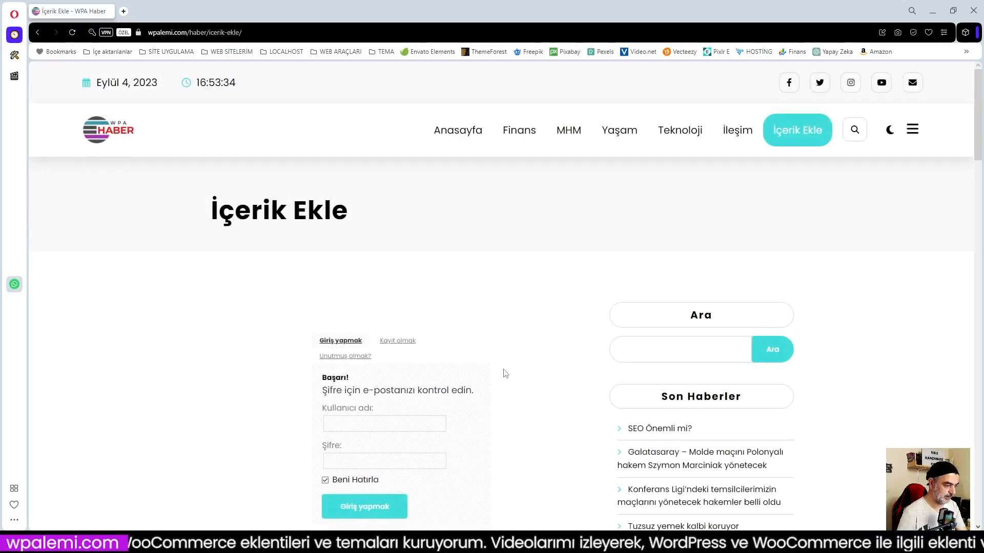
Scroll to confirm the success message asking to check e-mail for the password.
scroll(516, 374, down, 1)
scroll(517, 374, down, 2)
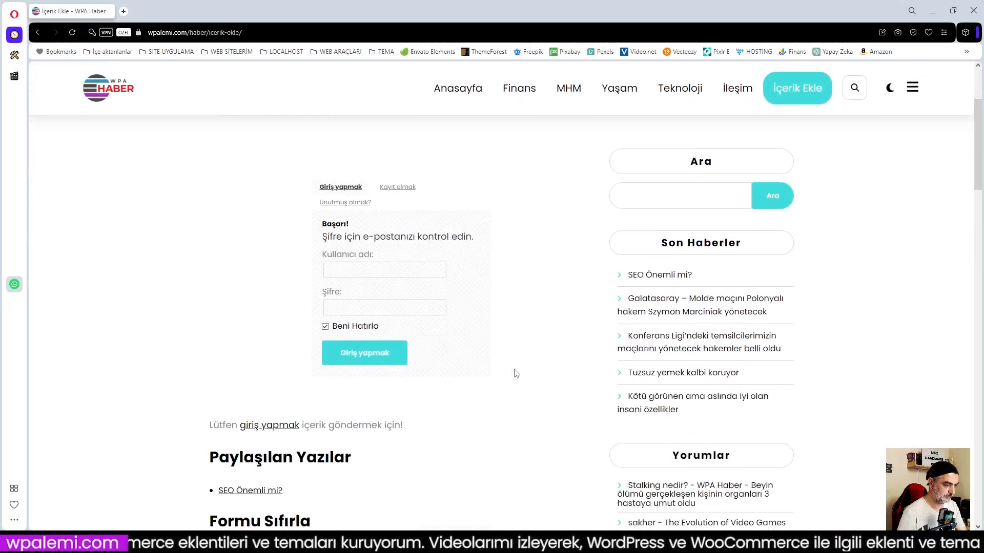
scroll(517, 373, up, 2)
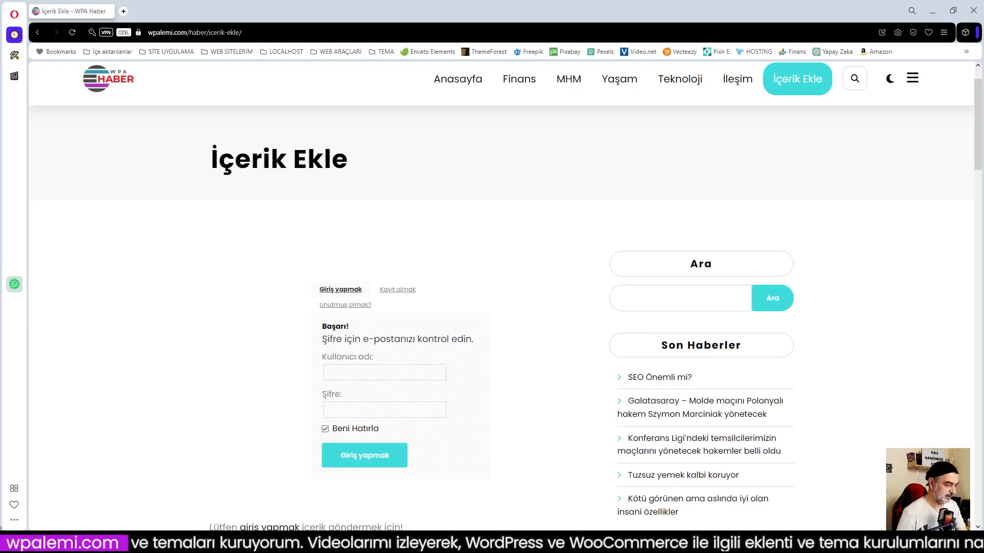
key(super)
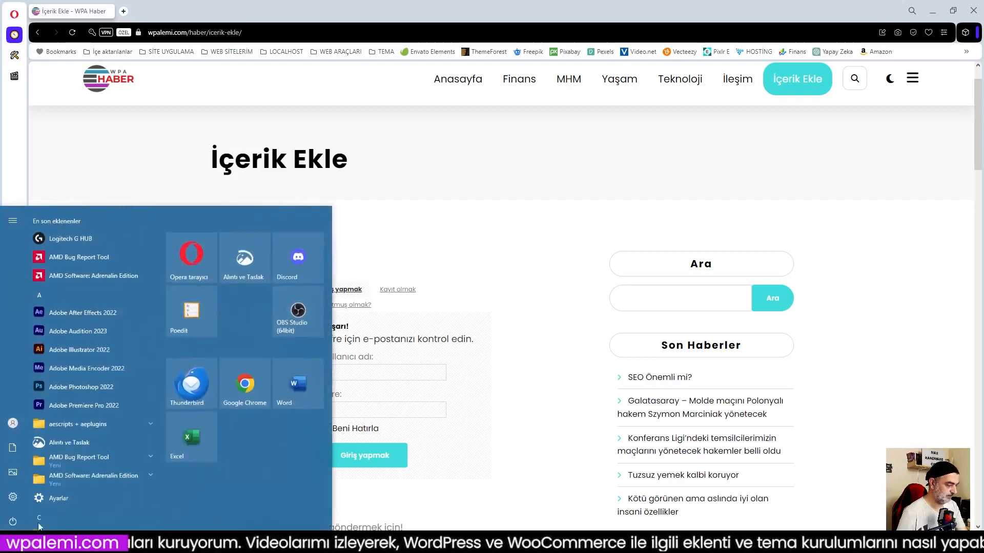
Launch Thunderbird and open the '[WPA Haber] Giriş Detayları' message in the info inbox.
click(190, 393)
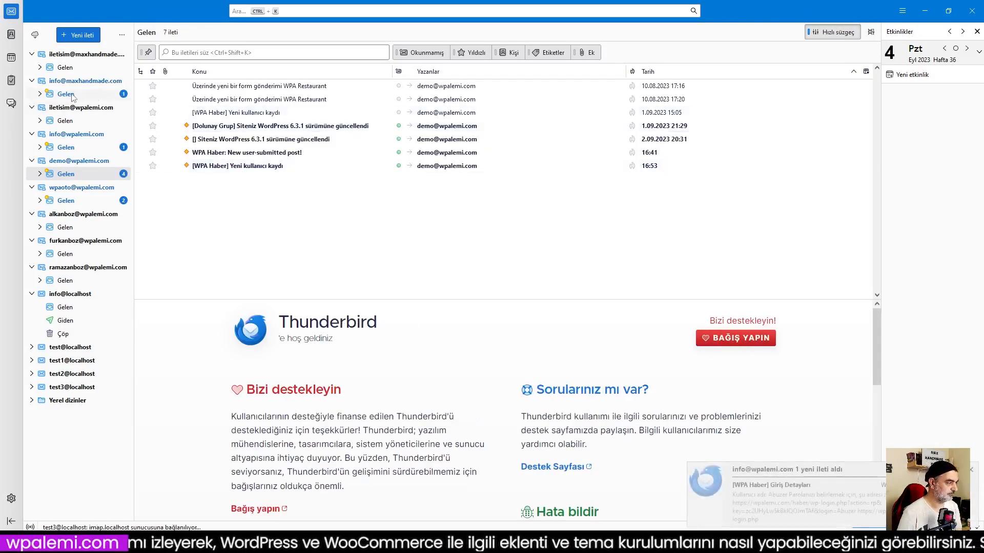
click(67, 95)
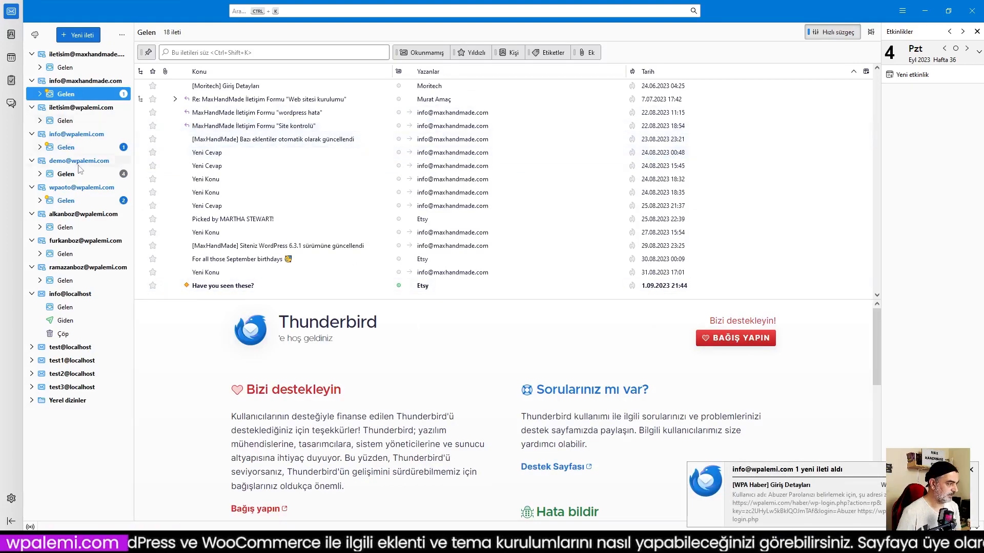
click(72, 148)
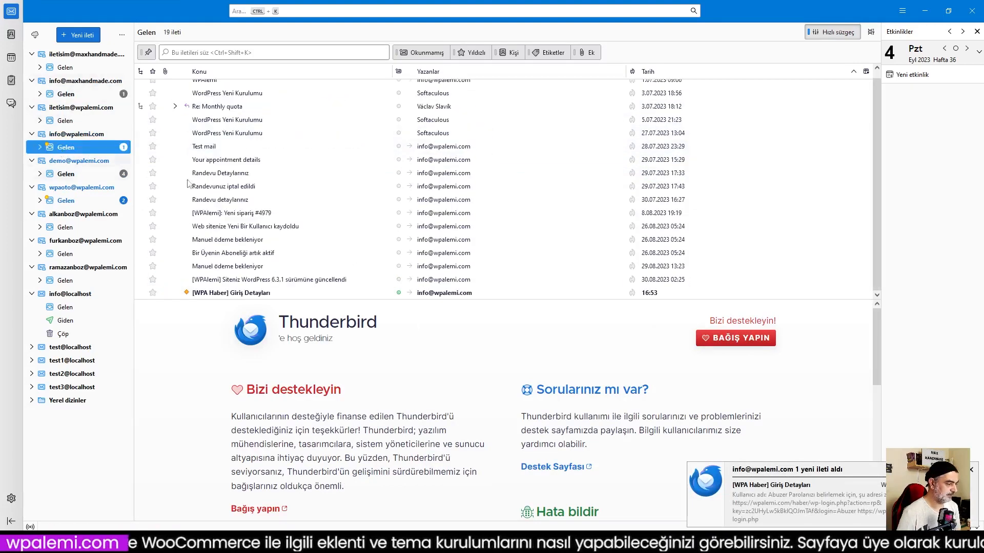
click(433, 295)
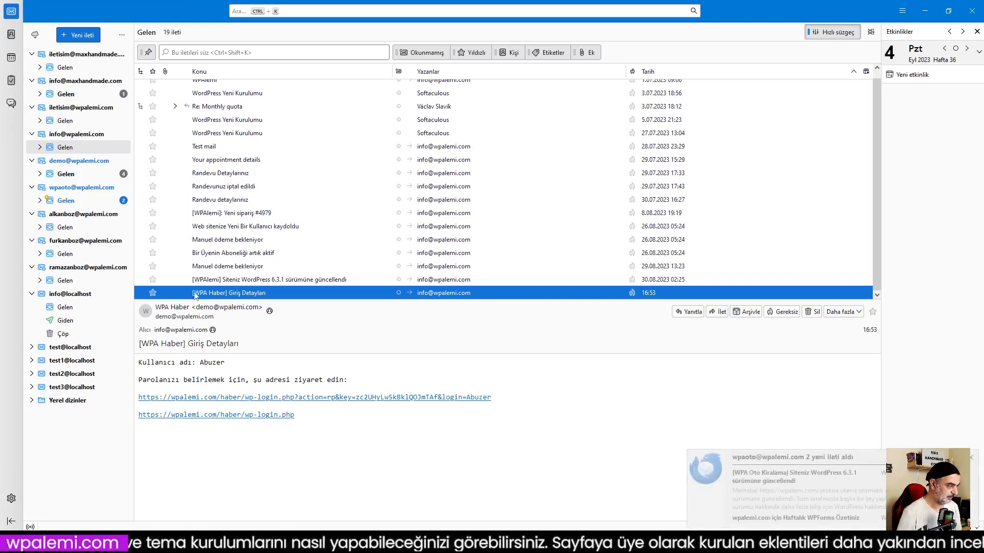
Read the new-user and submitted-post notices, then follow the login-details password-setup link.
click(65, 175)
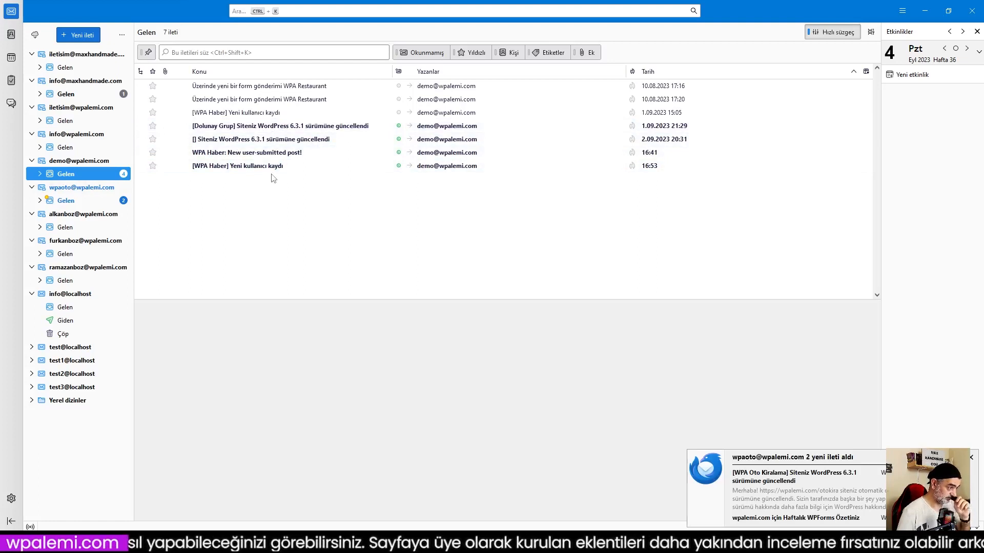
click(256, 167)
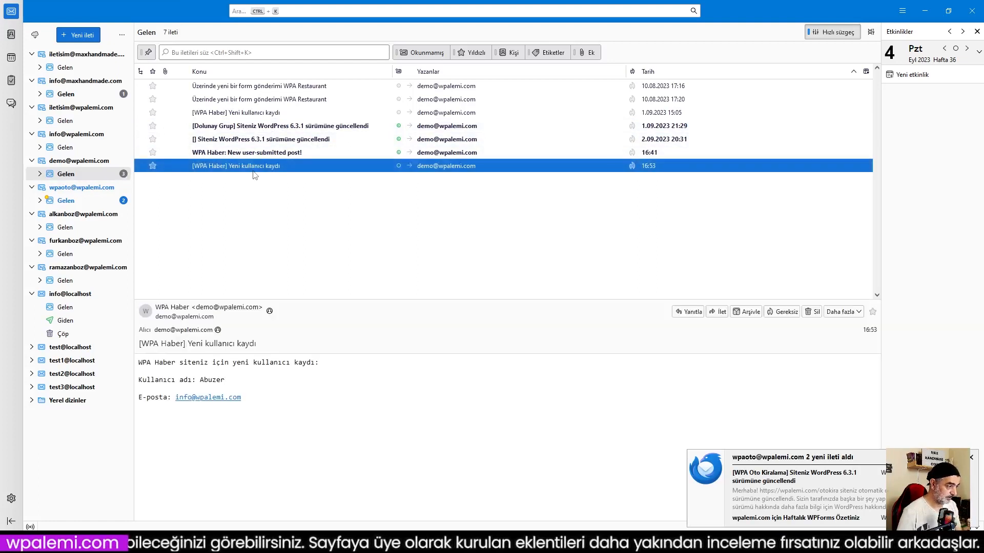
click(255, 153)
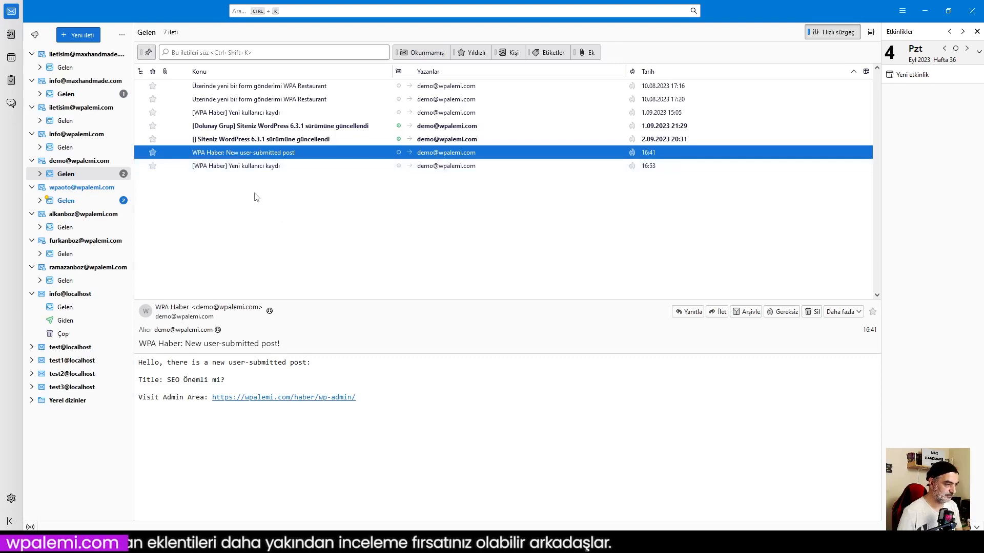
click(244, 168)
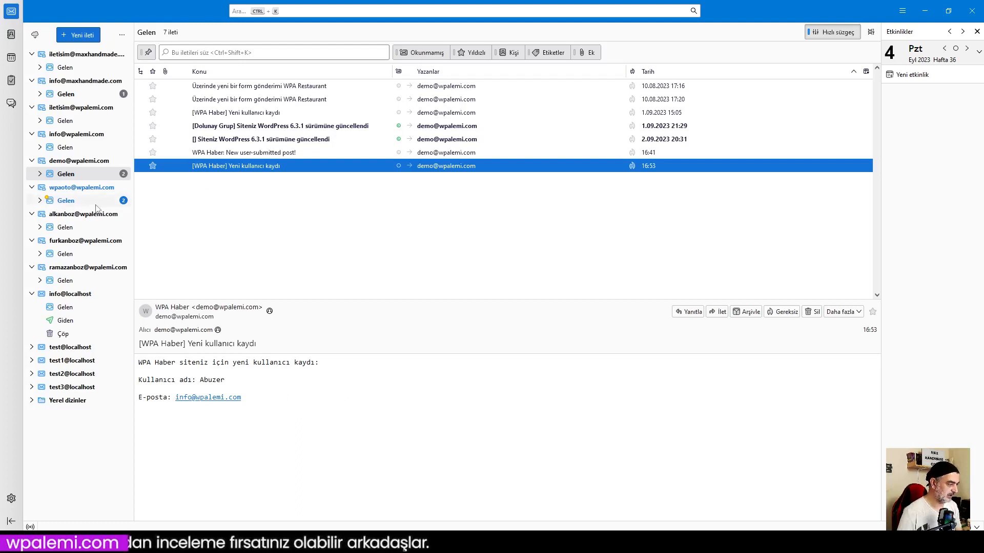
click(78, 203)
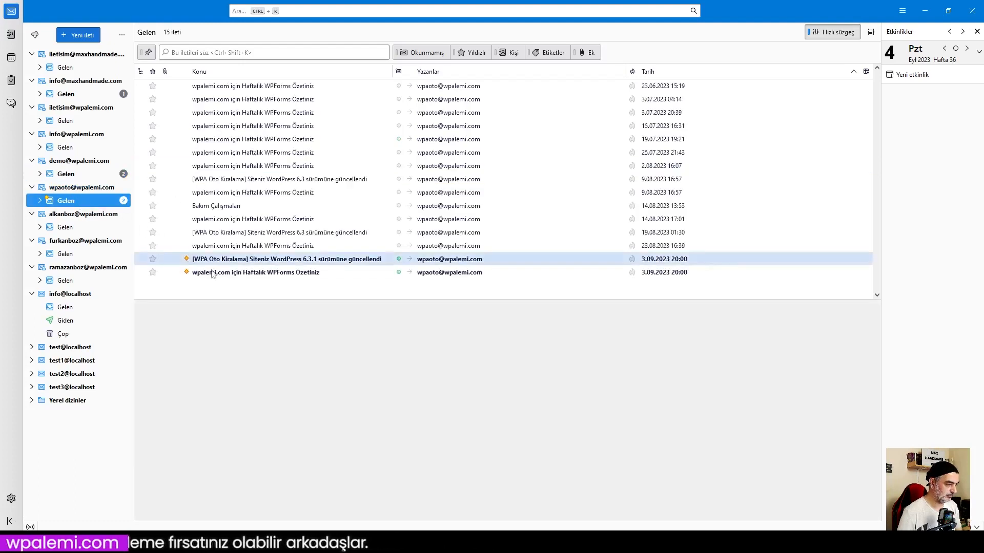
click(68, 148)
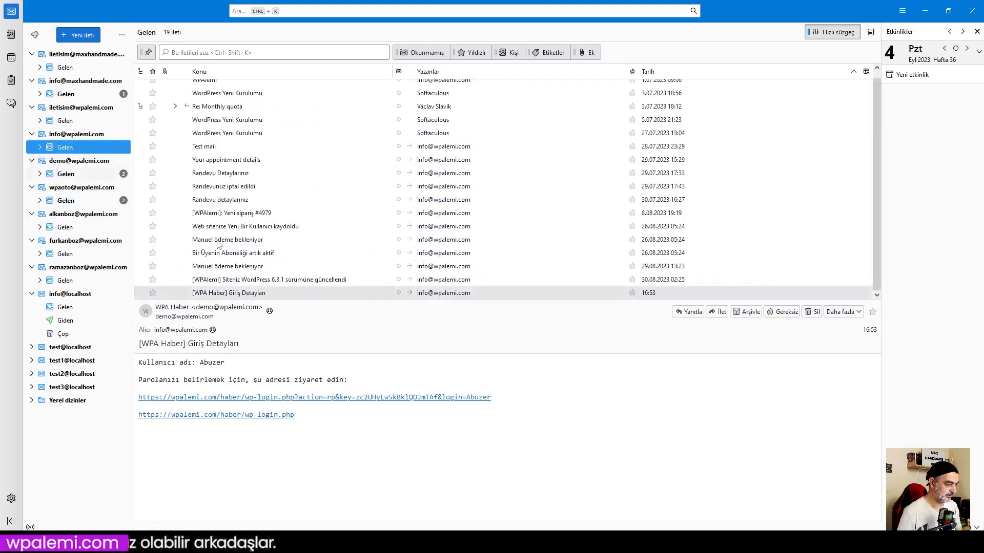
click(305, 398)
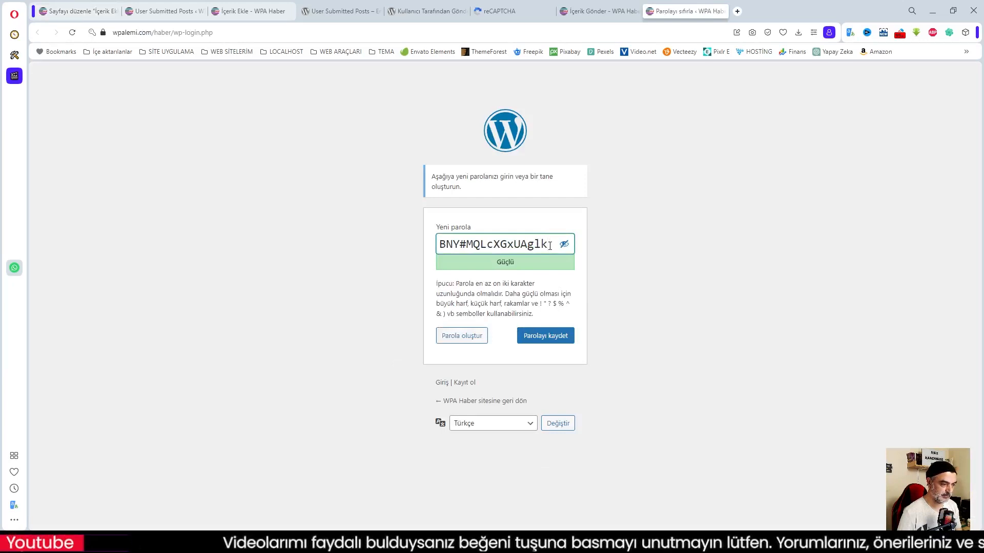
Replace the suggested password with a custom account password and save it.
drag(549, 244, 415, 251)
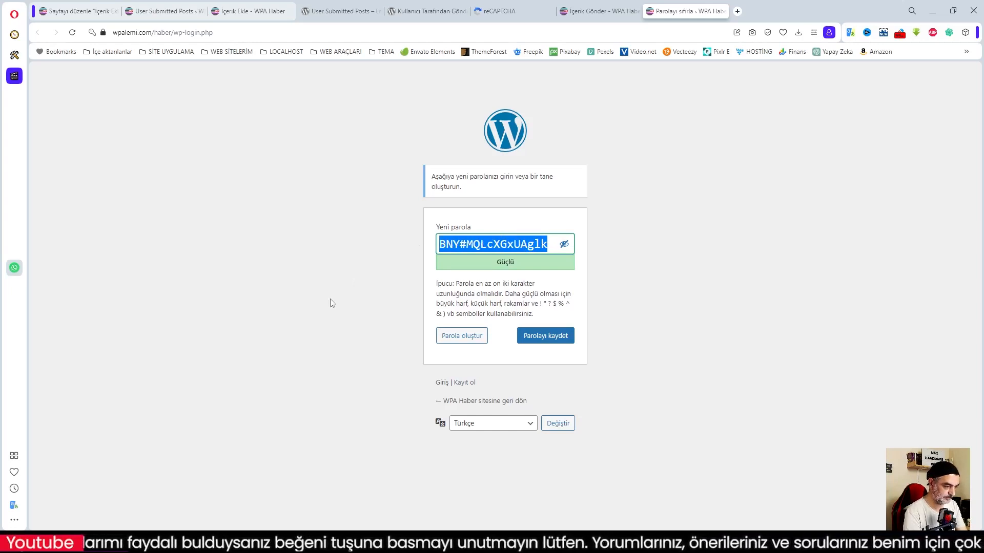
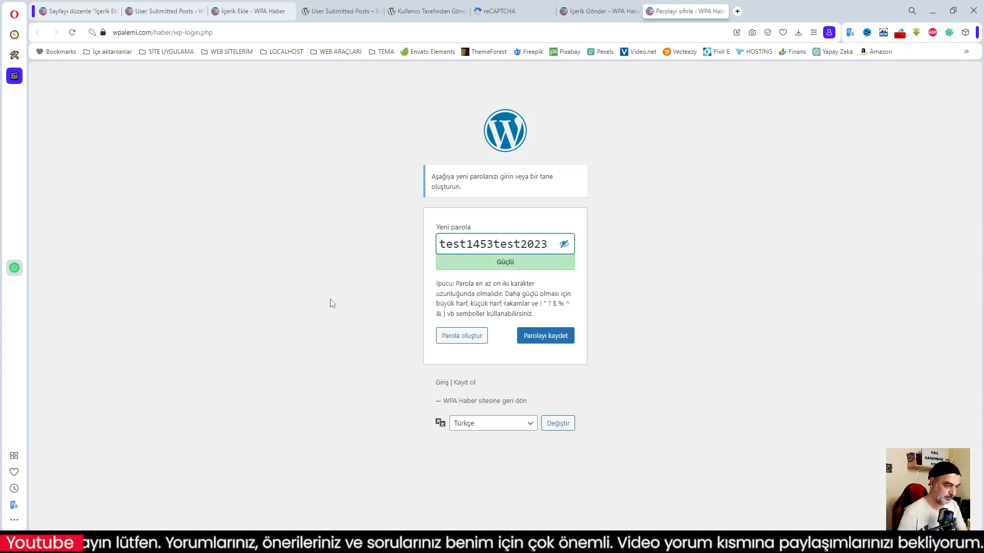
drag(551, 245, 429, 251)
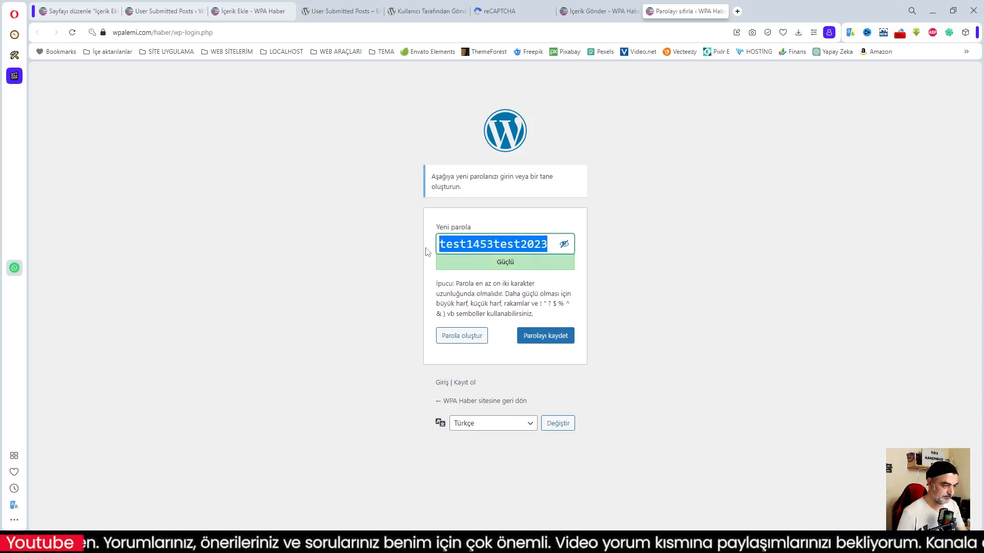
click(547, 336)
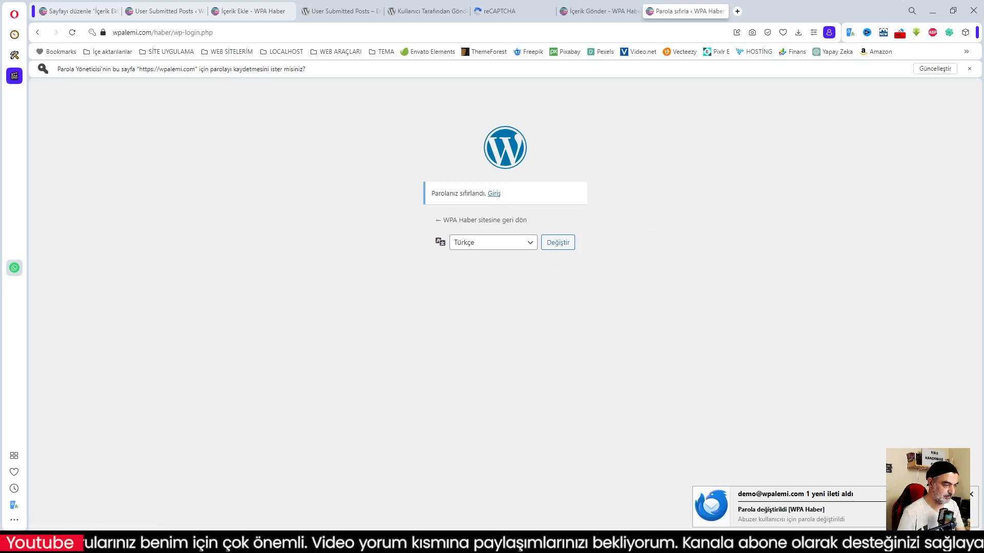
Switch back to the private window and reload the İçerik Ekle page.
mouse_move(115, 542)
click(167, 497)
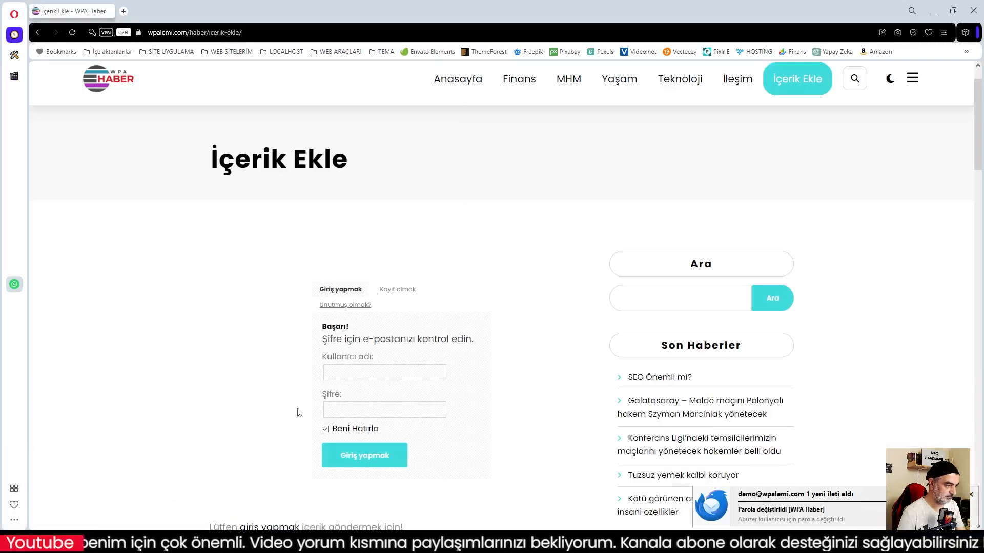
key(F5)
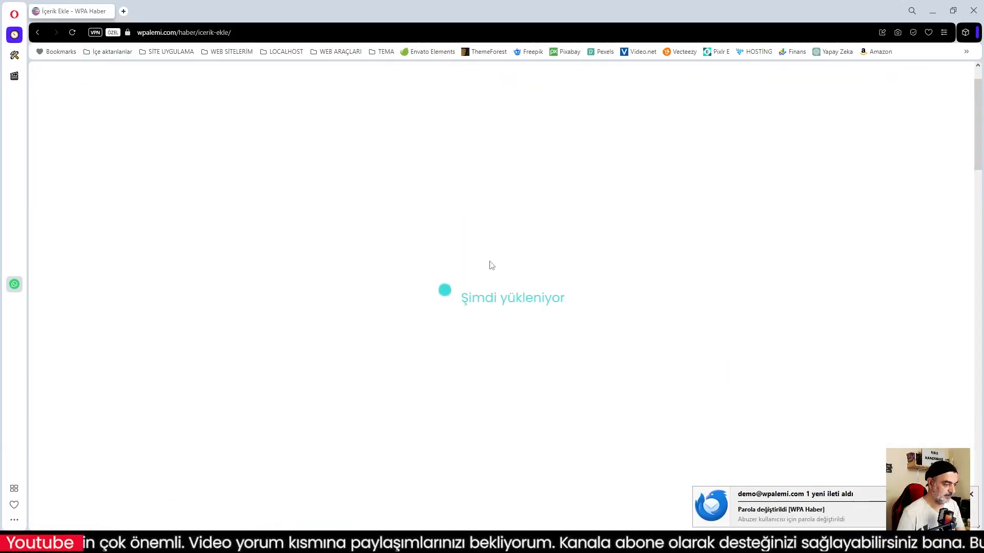
Sign in on the İçerik Ekle form with the new account's username and pasted password.
click(362, 373)
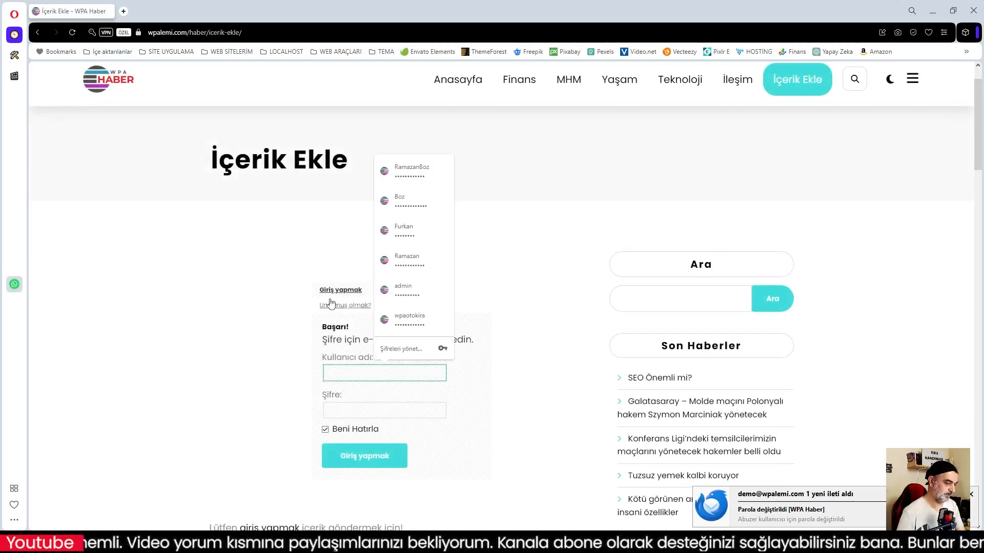
text(Abuzer)
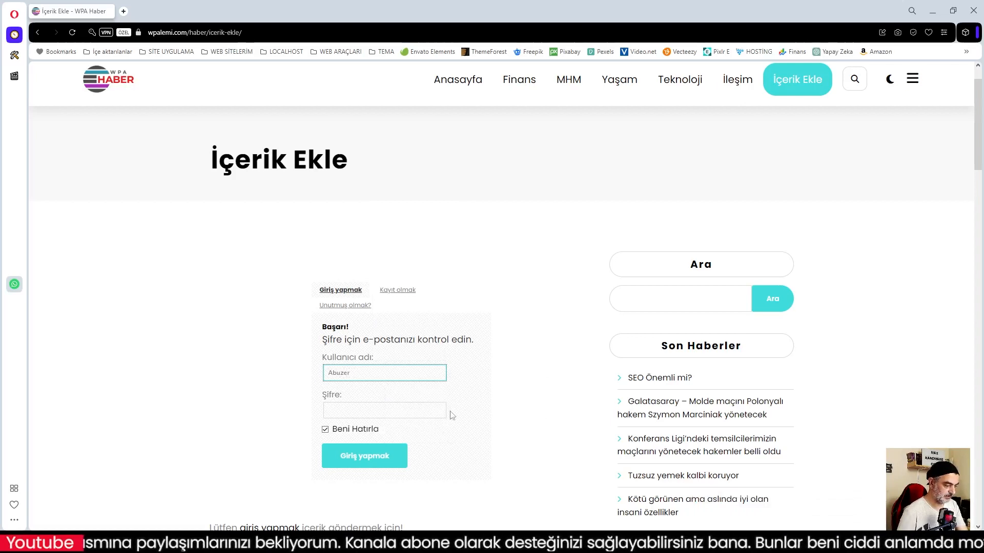
click(420, 410)
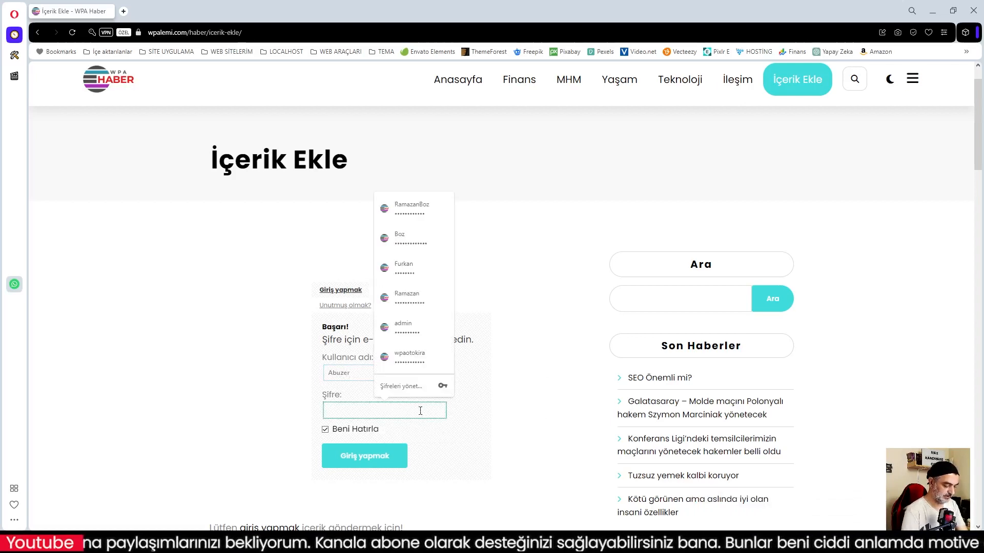
key(ctrl+v)
click(364, 459)
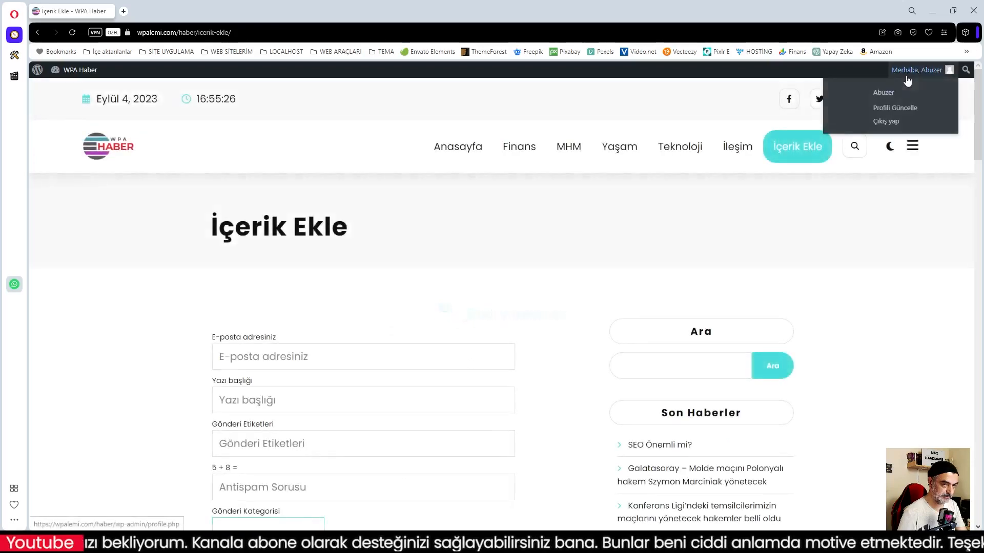
scroll(617, 245, down, 6)
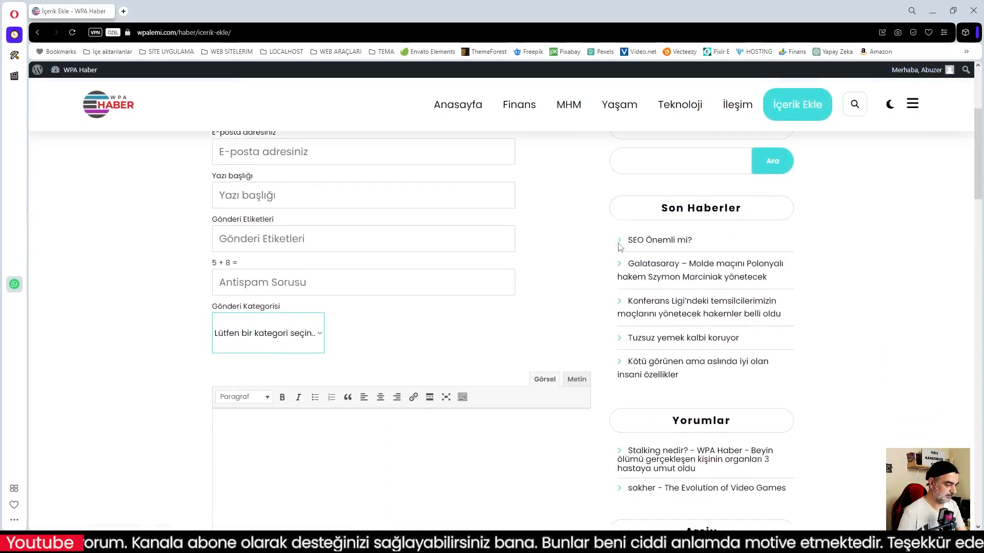
scroll(620, 247, up, 6)
Enter the submitter's e-mail address and the title 'Seo Gerçekten Önemli'.
click(261, 357)
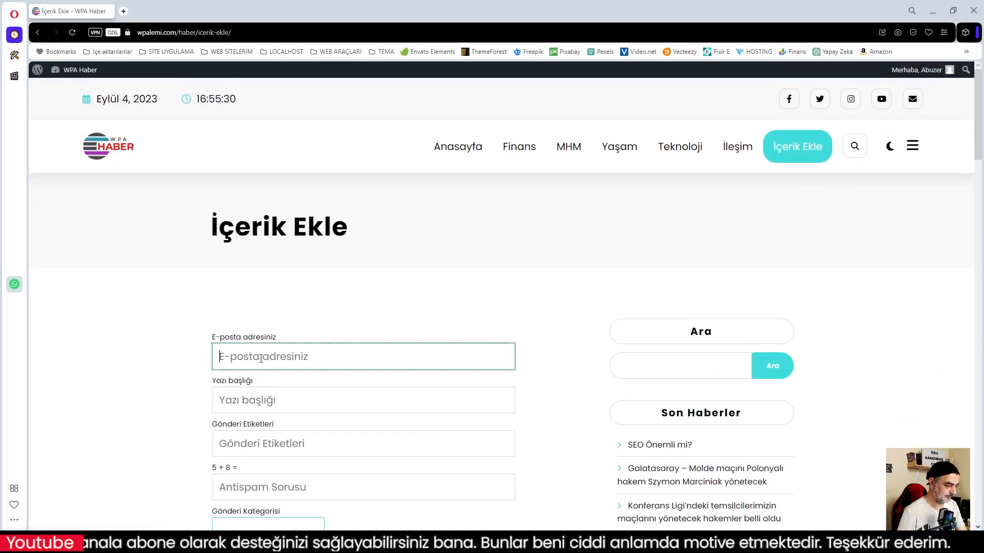
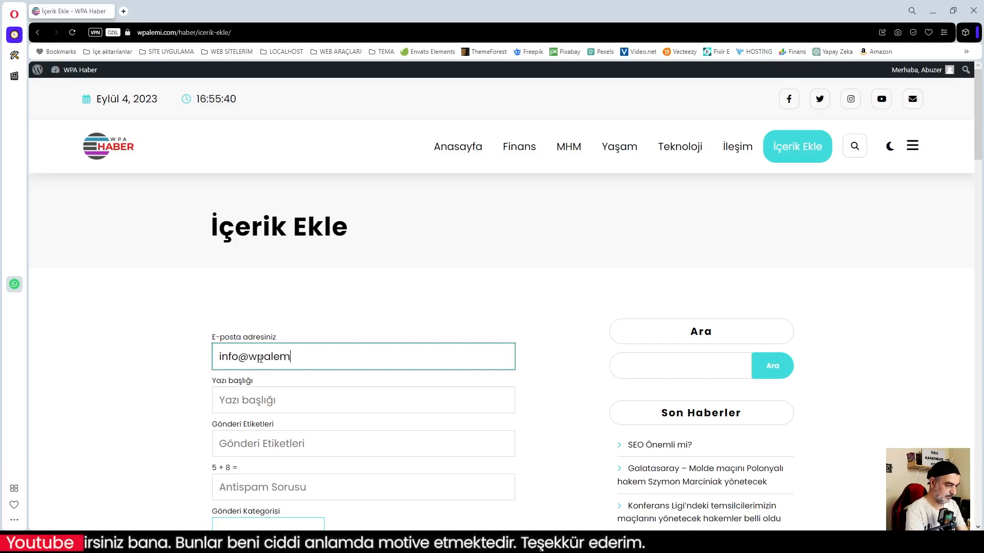
key(Tab)
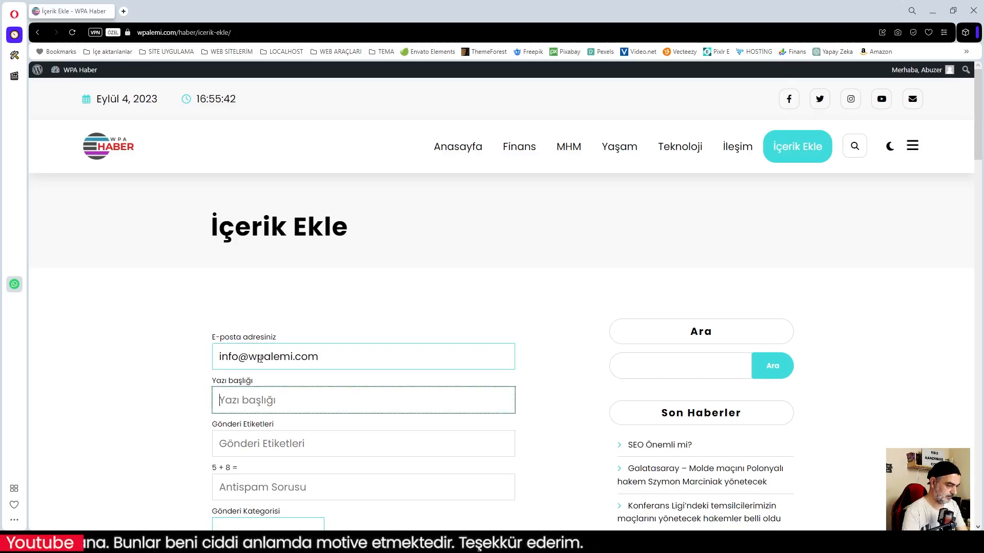
text(Se)
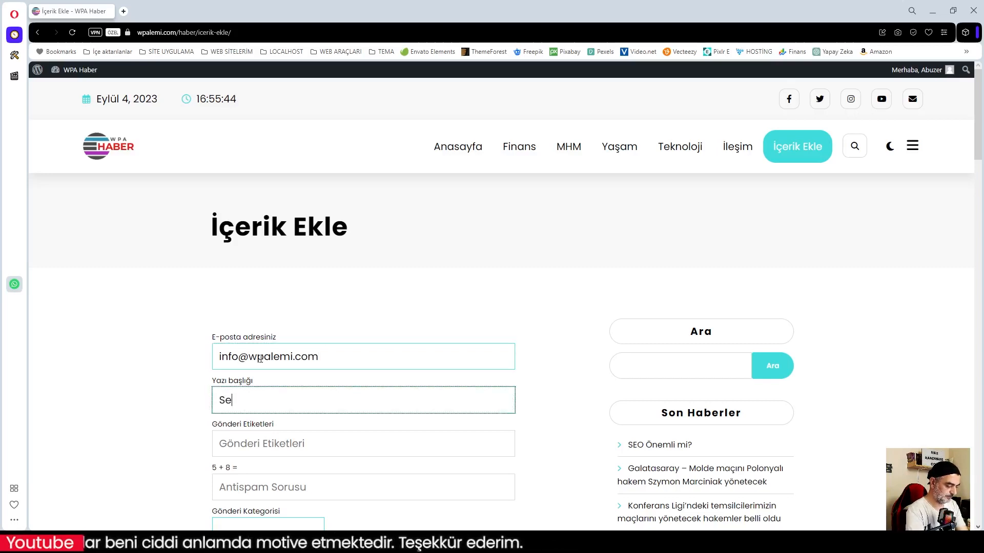
text(o Ger)
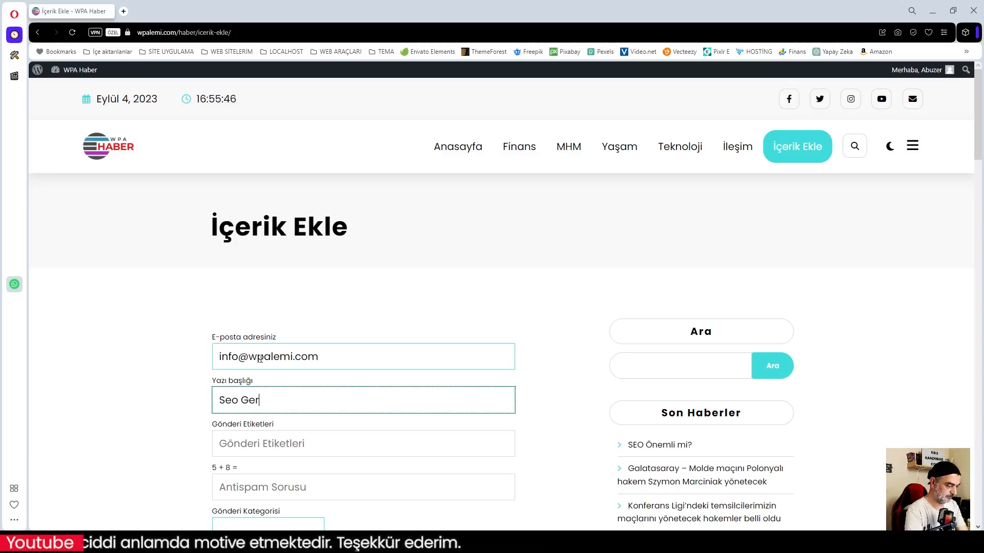
text(çe)
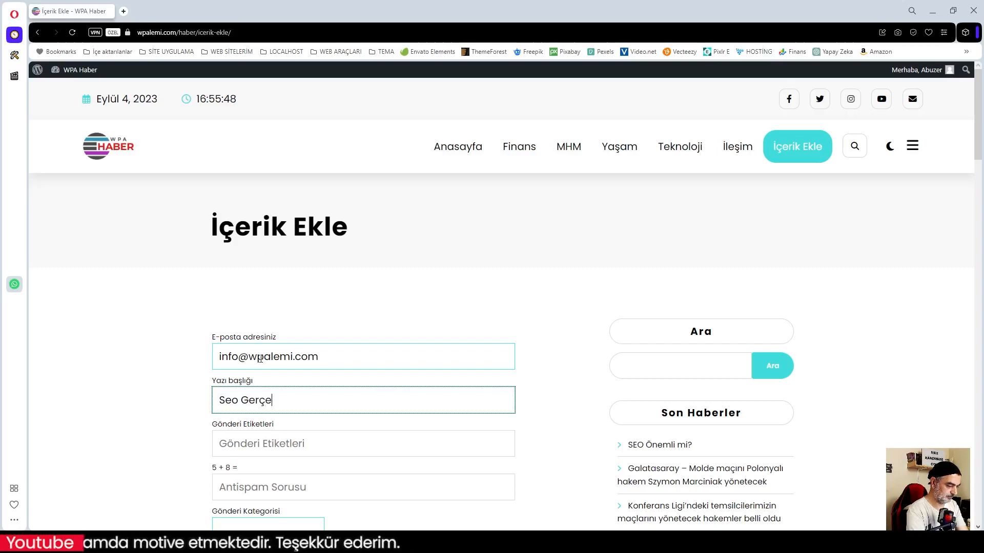
text(kten Önemli)
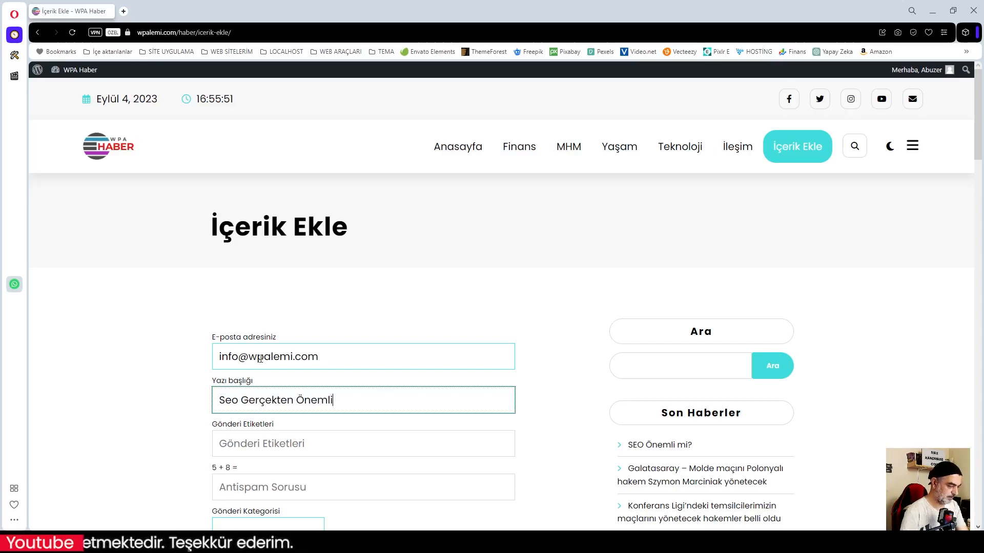
Add tags seo,wordpress,tema, give antispam answer 13, and choose category Haber.
click(297, 445)
text(seo,)
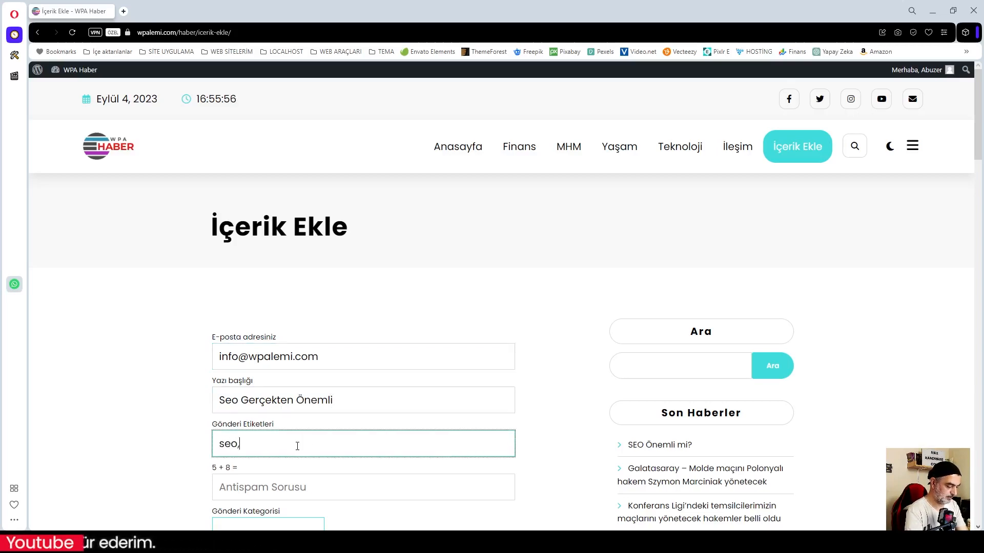
text(wordpress,)
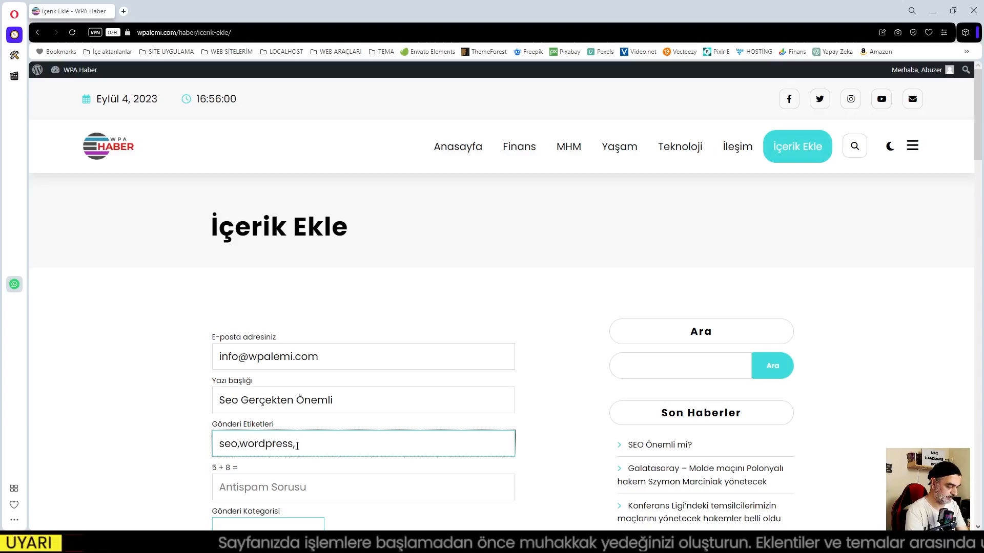
text(tema)
click(261, 496)
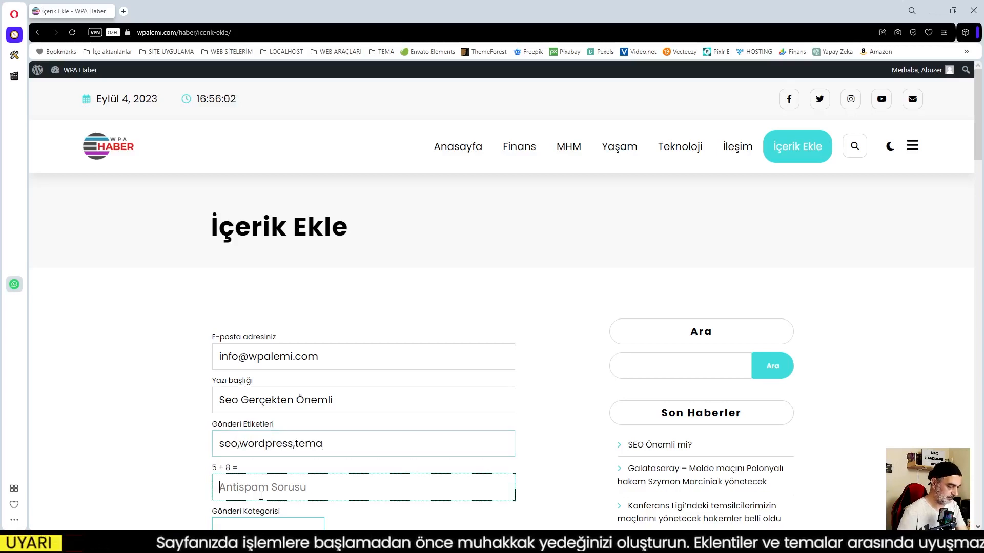
text(13)
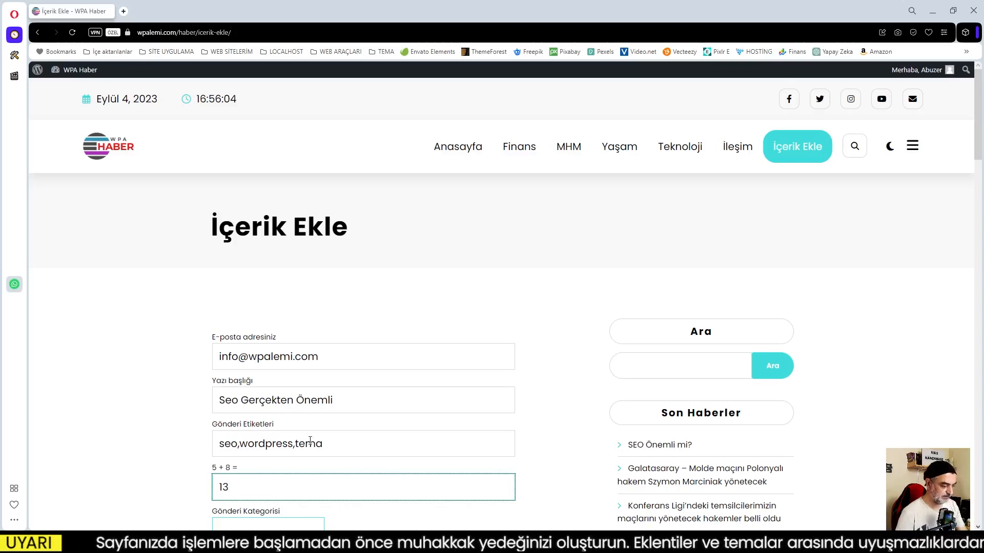
scroll(364, 467, down, 2)
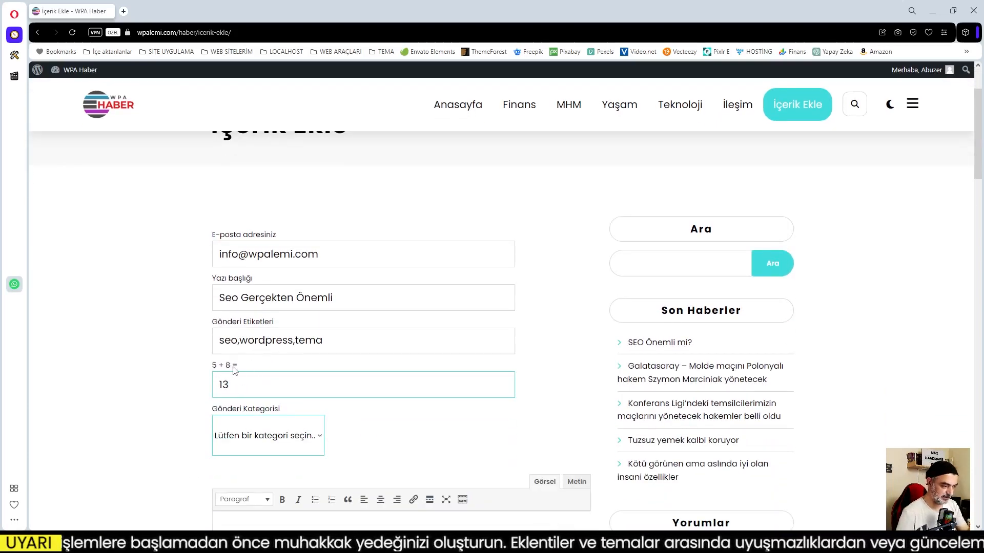
click(238, 384)
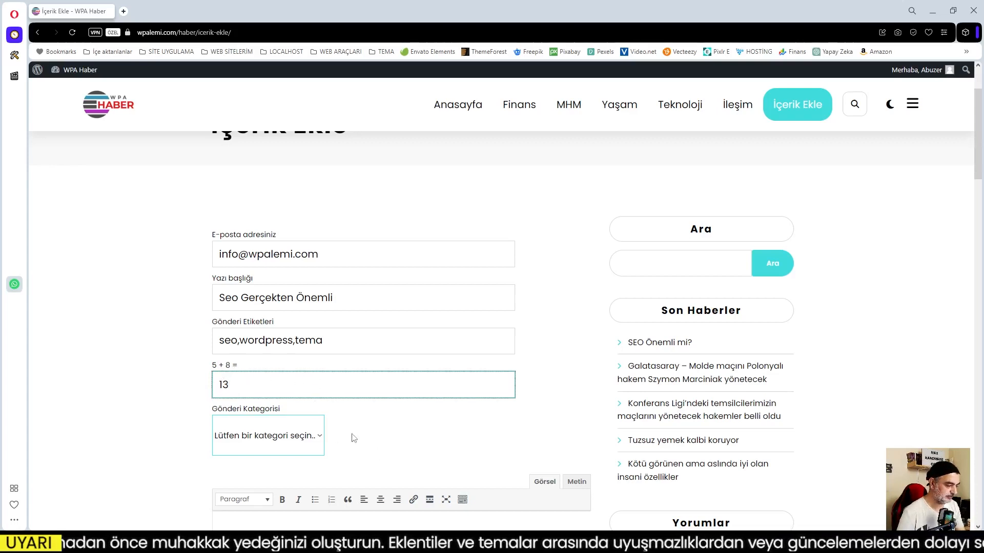
click(318, 436)
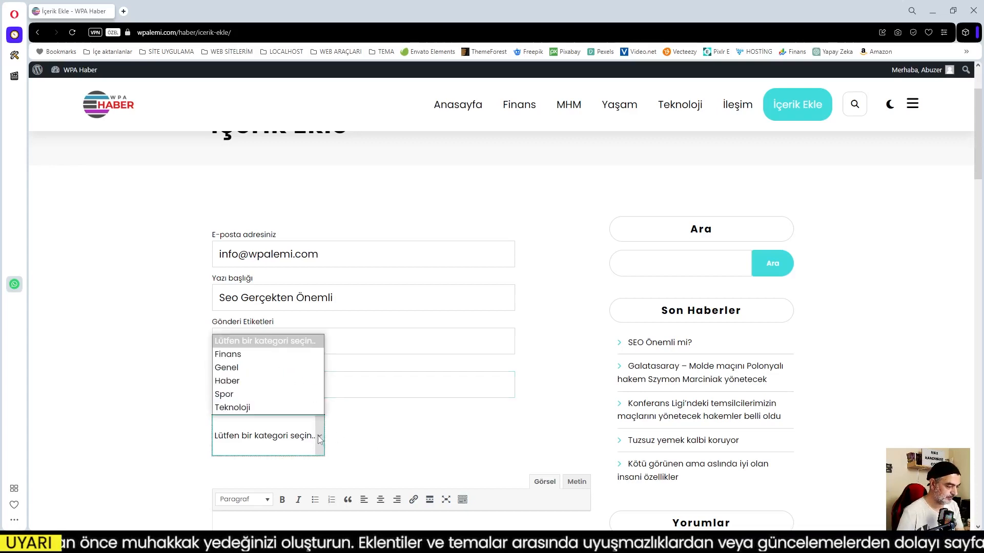
click(230, 380)
scroll(430, 438, down, 4)
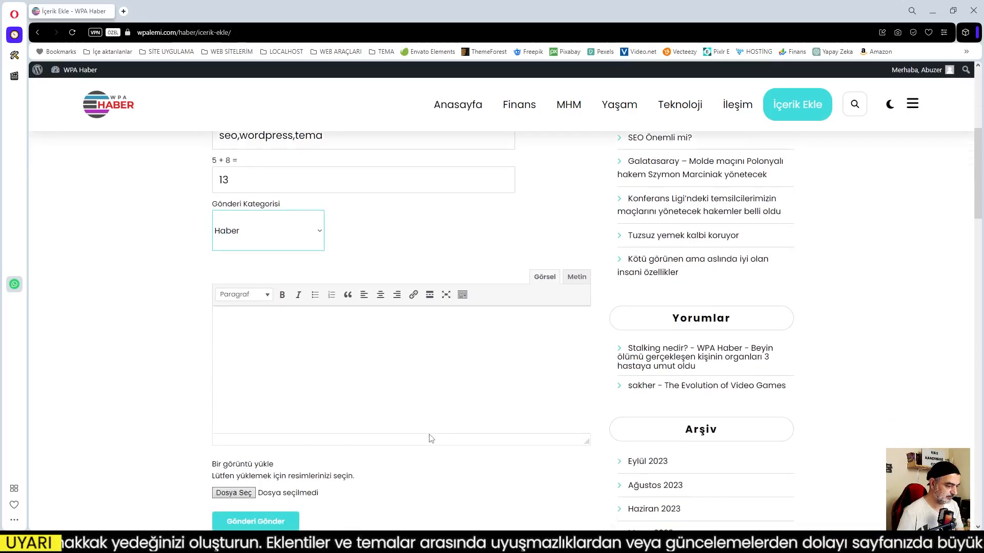
Copy three description paragraphs from the plugin page into the post body.
key(alt+Tab)
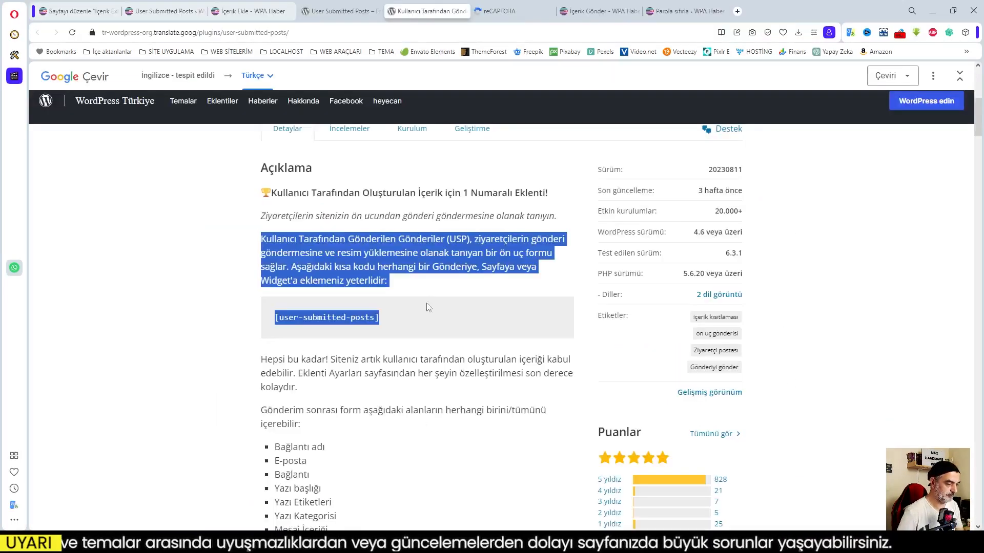
click(401, 347)
scroll(401, 347, down, 10)
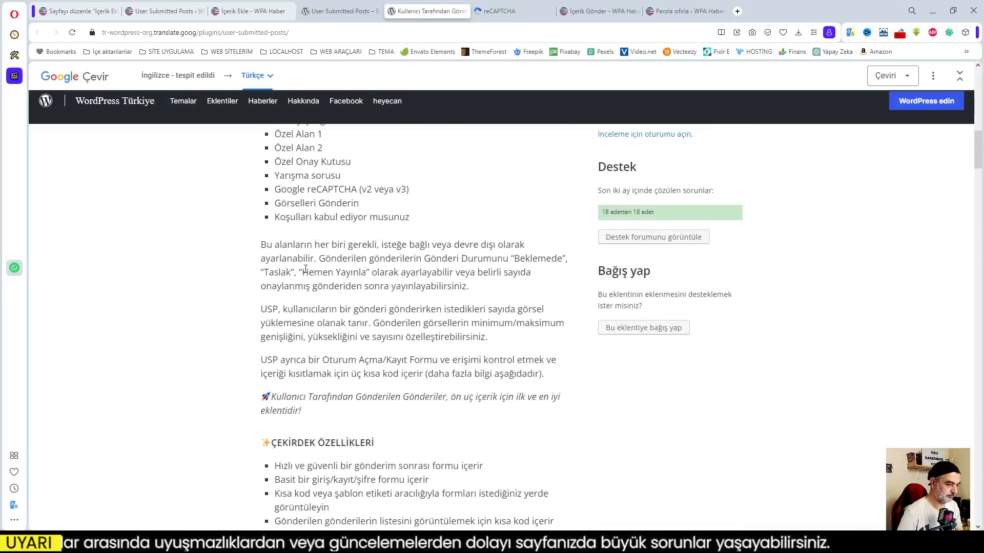
drag(262, 247, 574, 381)
key(ctrl+c)
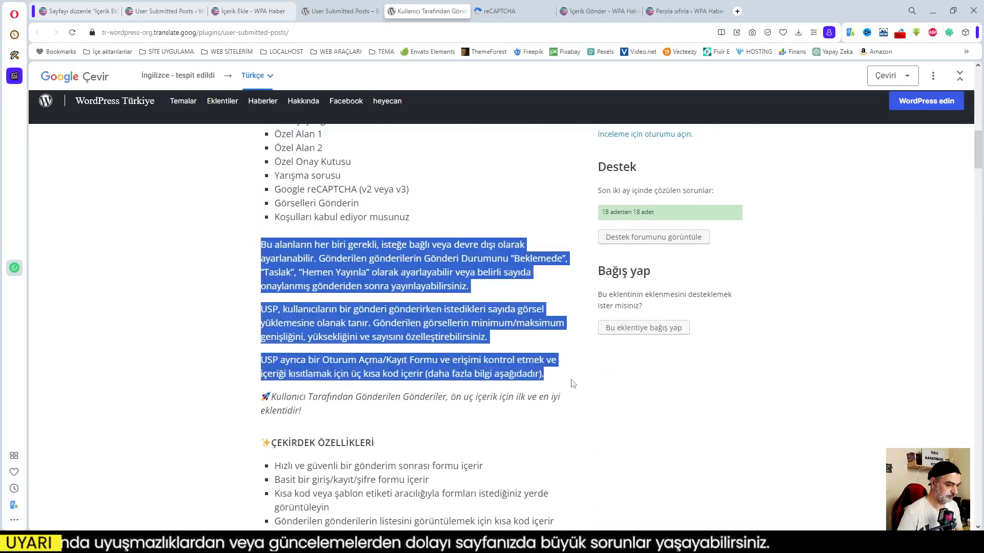
click(397, 221)
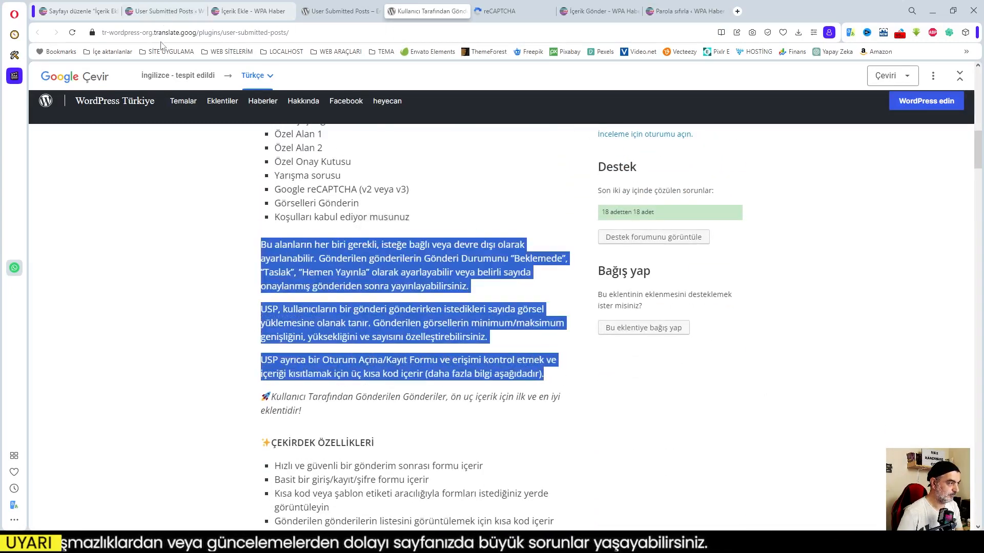
click(932, 13)
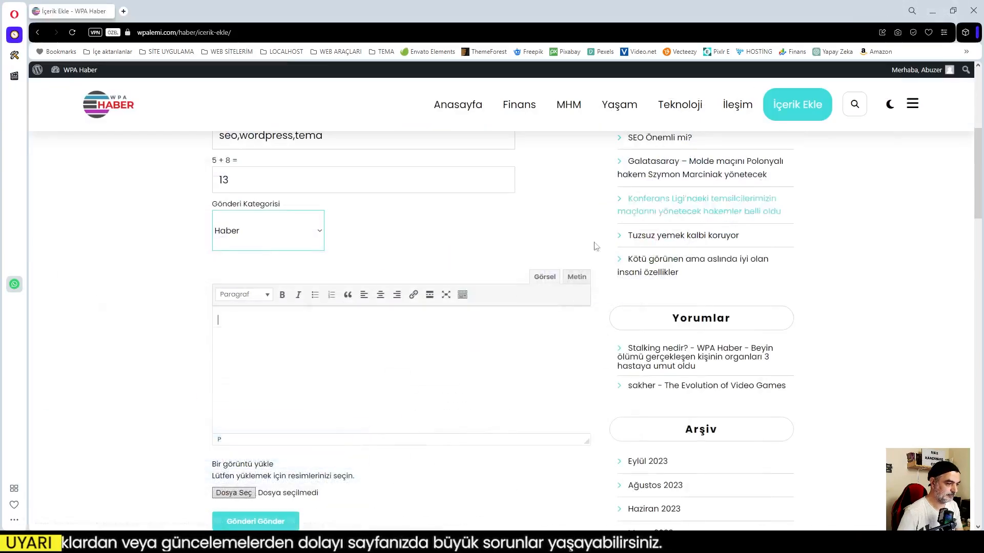
click(354, 347)
key(ctrl+v)
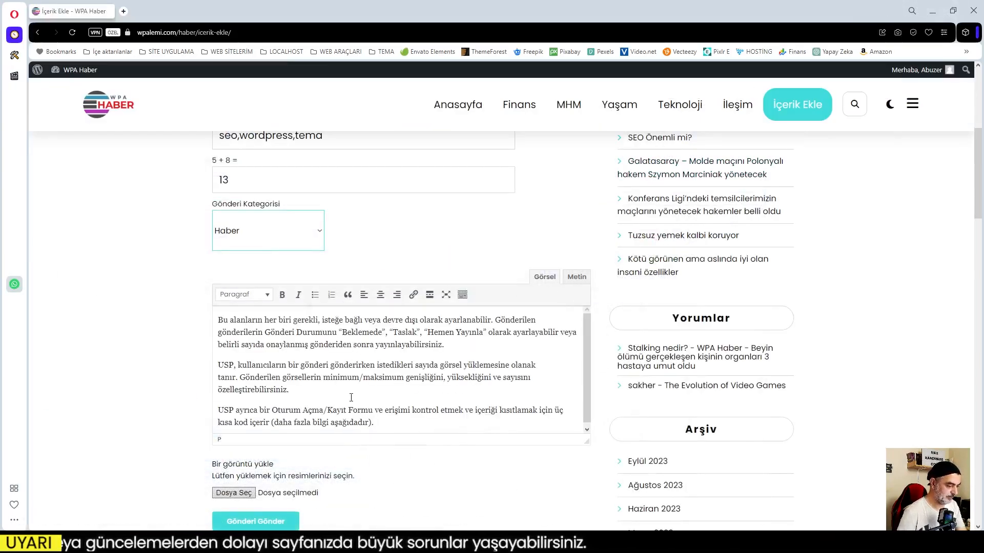
Attach seo1.jpg as the post image.
scroll(423, 440, down, 3)
click(229, 359)
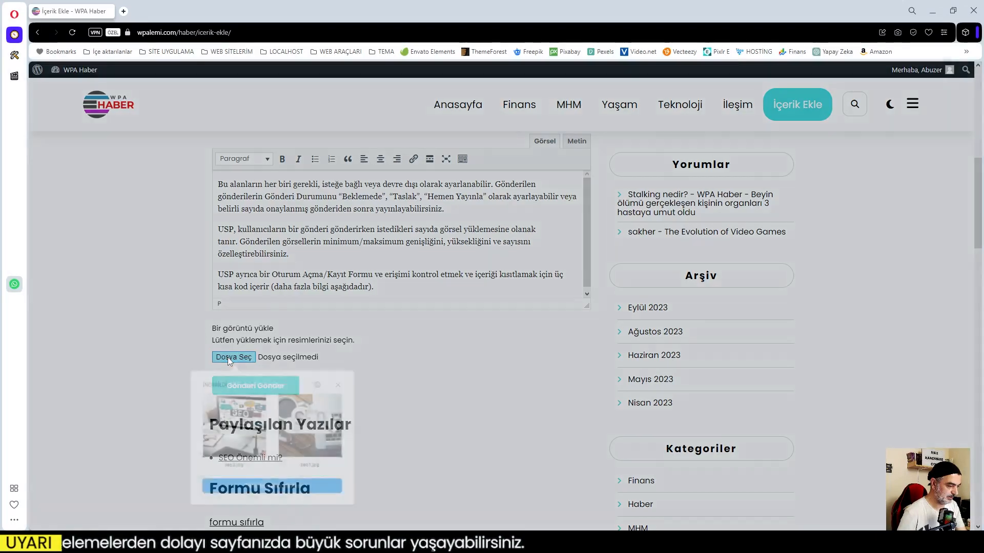
click(311, 434)
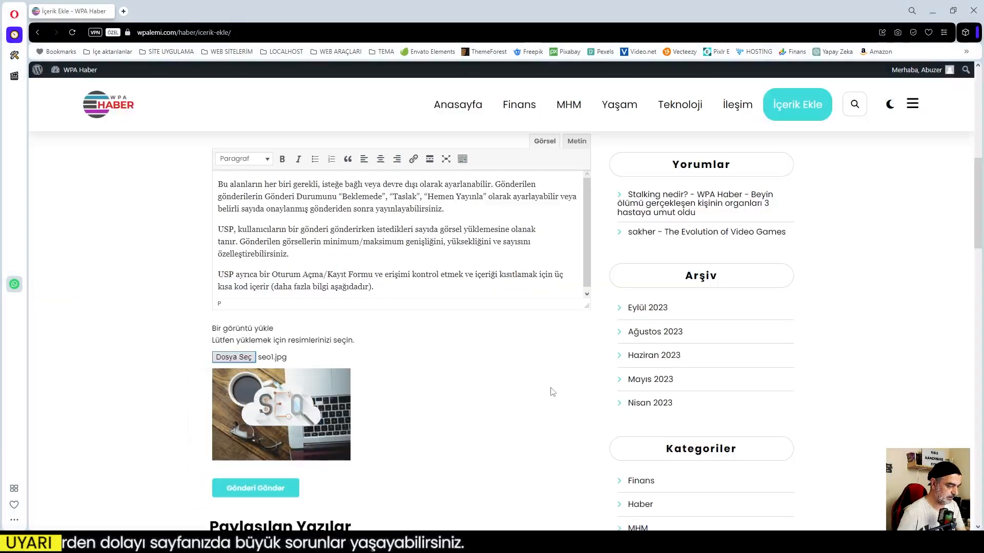
scroll(533, 393, down, 2)
scroll(402, 388, up, 6)
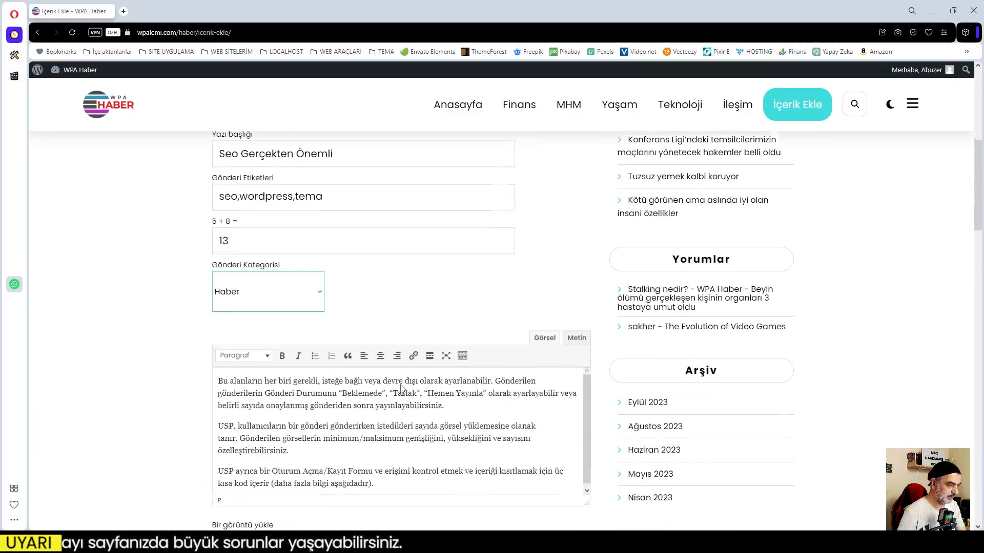
scroll(418, 433, down, 6)
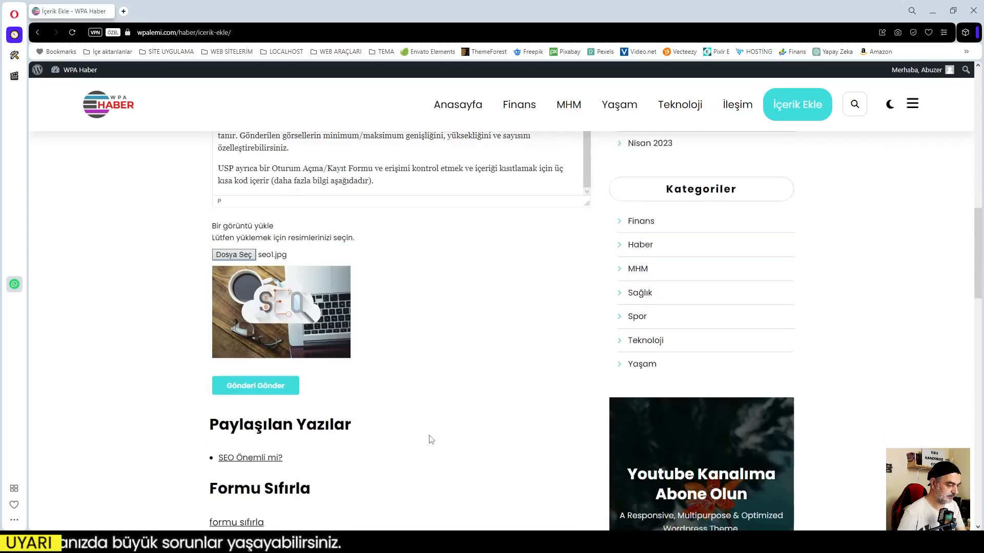
Submit the post, review the thank-you confirmation, and reset the submission form.
click(264, 391)
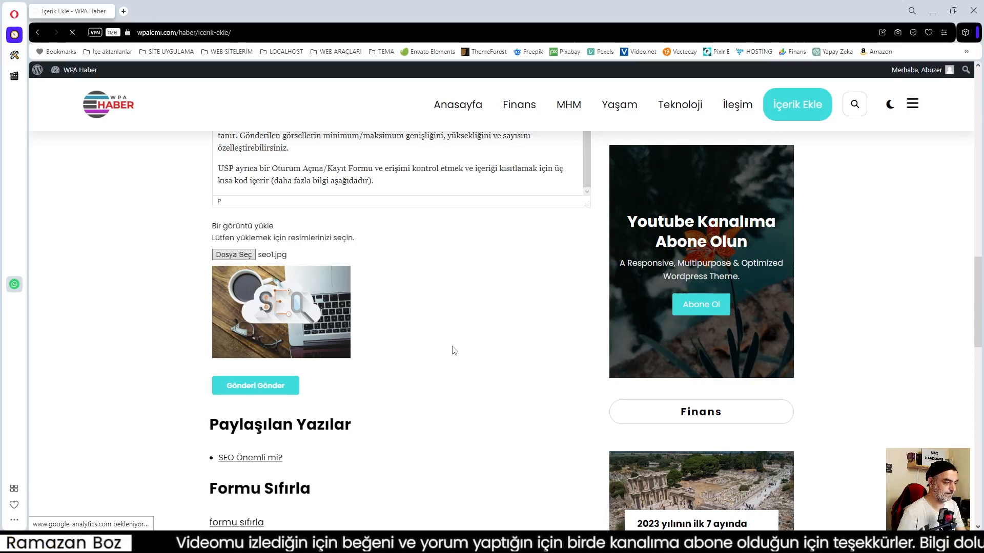
scroll(455, 350, down, 3)
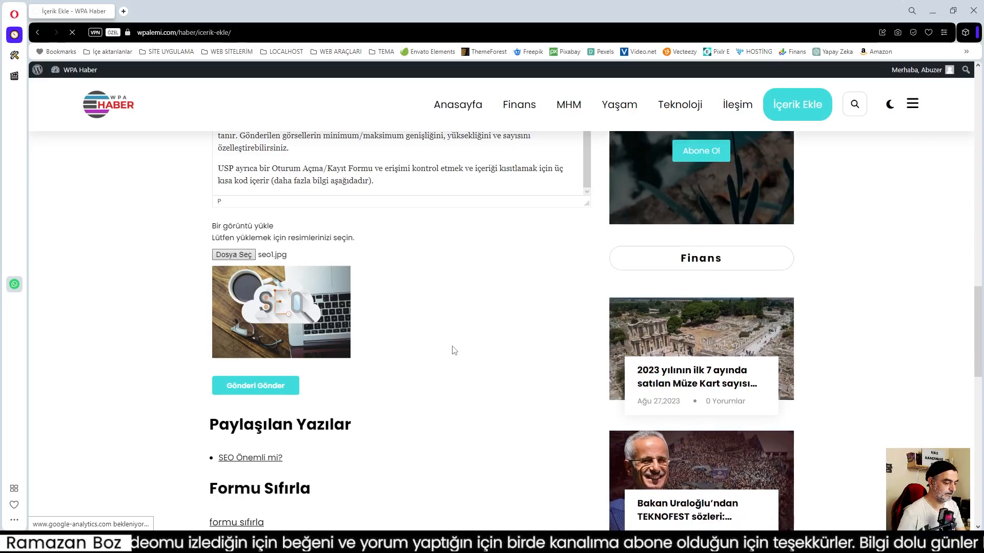
scroll(455, 351, up, 3)
scroll(455, 350, down, 2)
scroll(455, 350, down, 1)
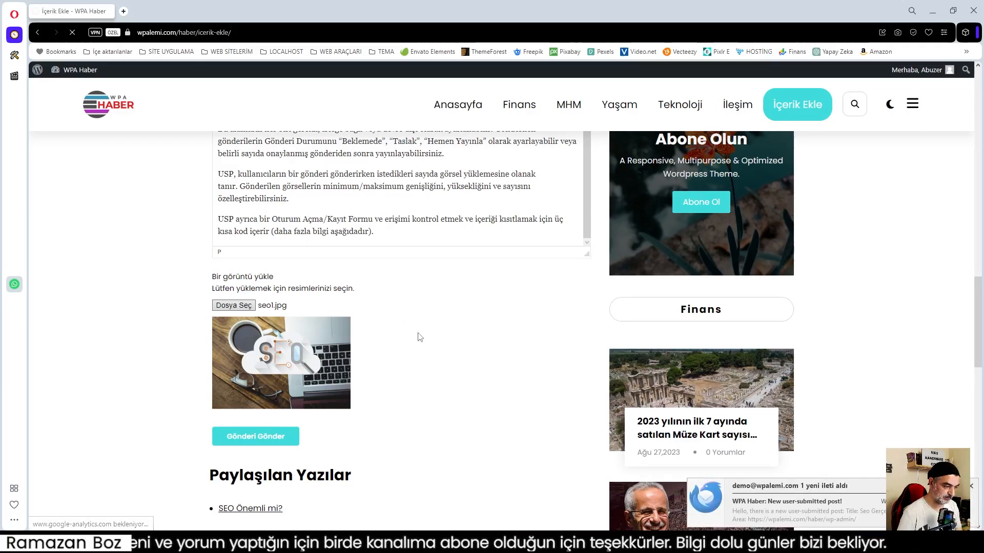
scroll(420, 334, down, 2)
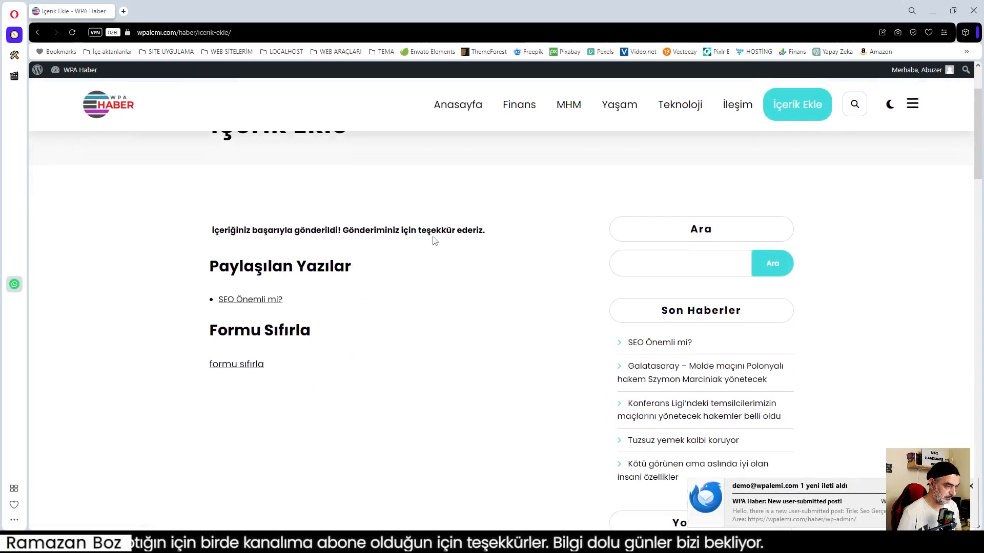
scroll(413, 349, up, 1)
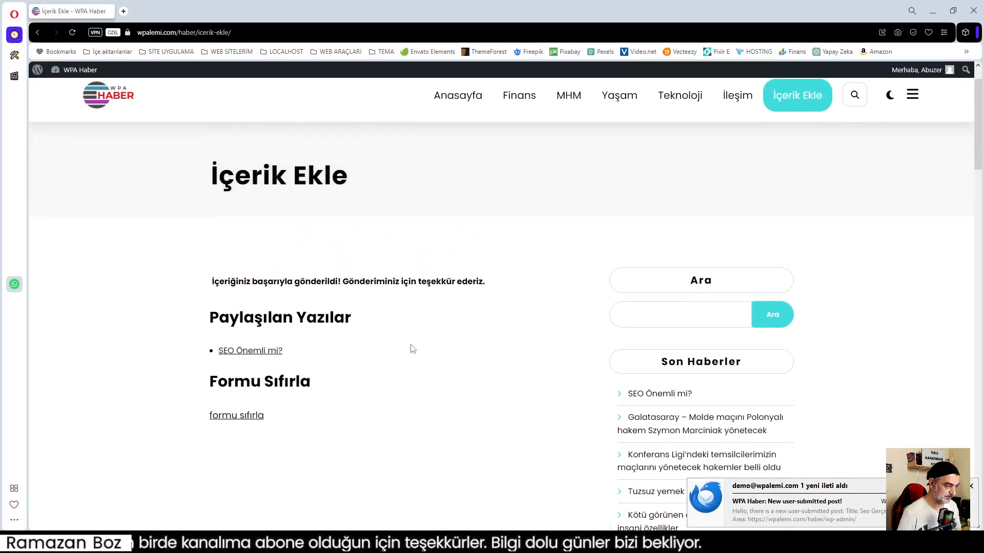
click(237, 416)
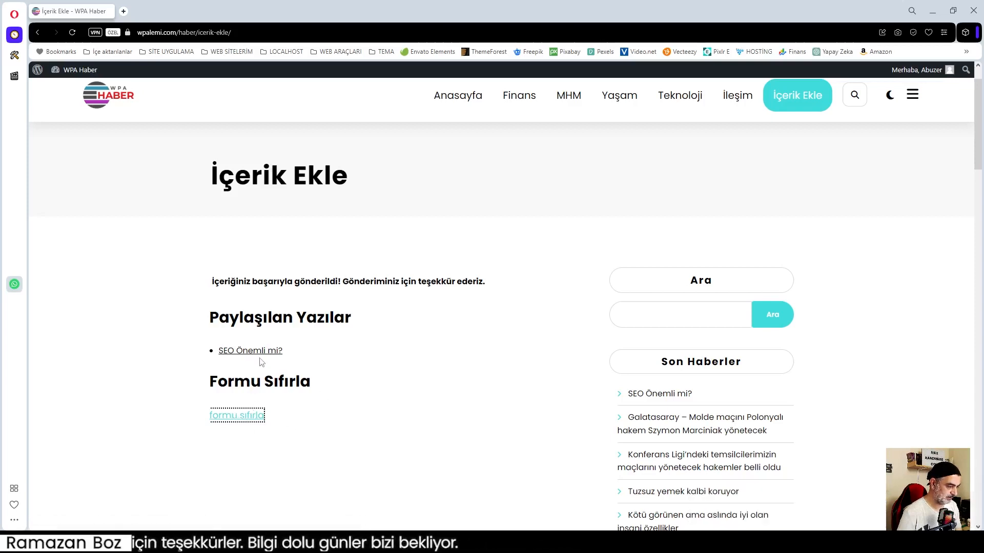
Reload İçerik Ekle from the site menu and scroll through the empty form.
click(797, 99)
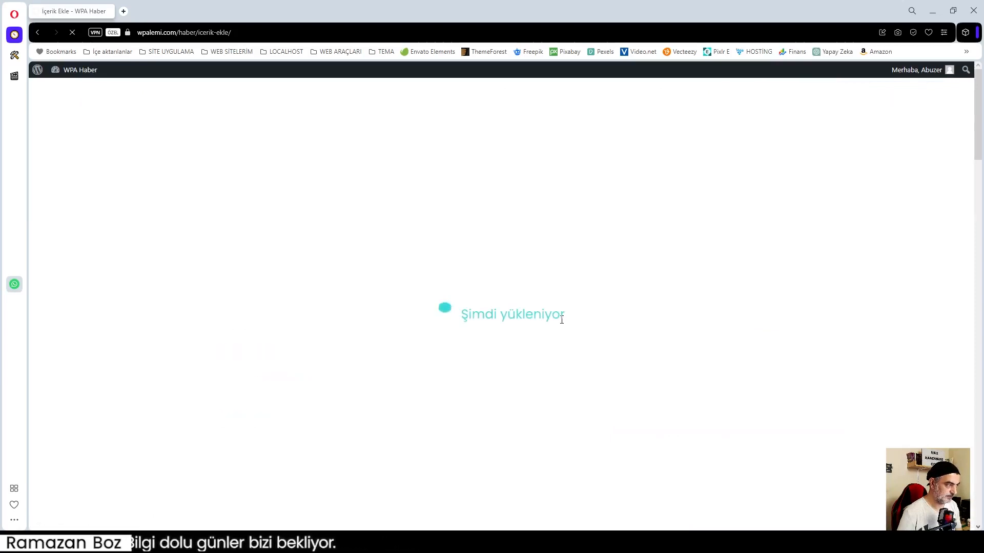
scroll(406, 333, down, 3)
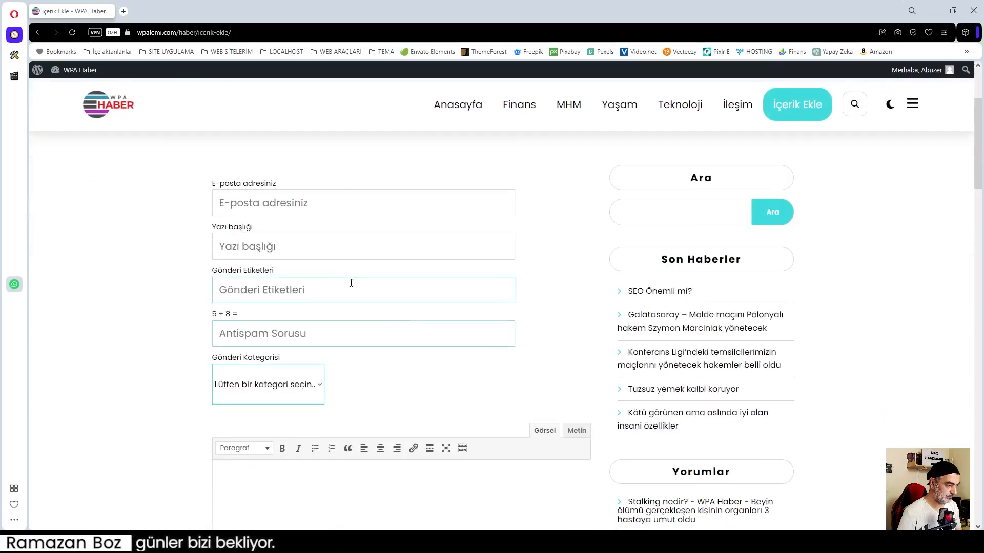
scroll(420, 231, down, 5)
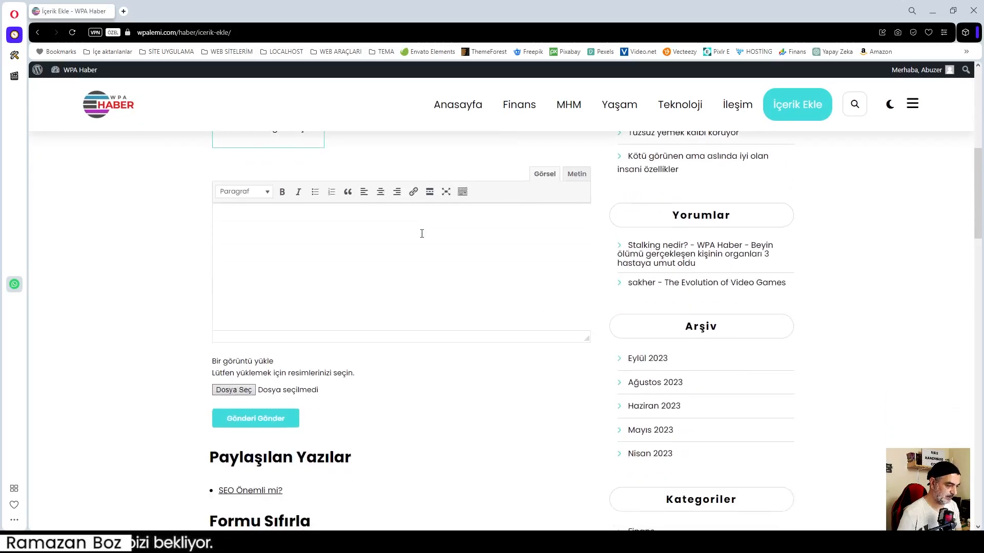
scroll(420, 373, up, 4)
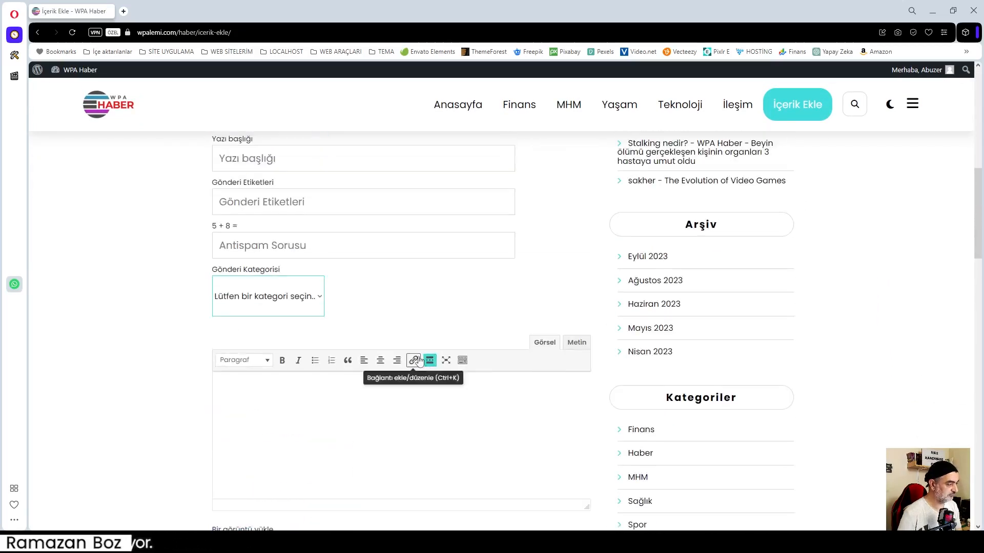
Minimise Opera and Thunderbird, then bring the browser window back.
click(932, 11)
click(925, 10)
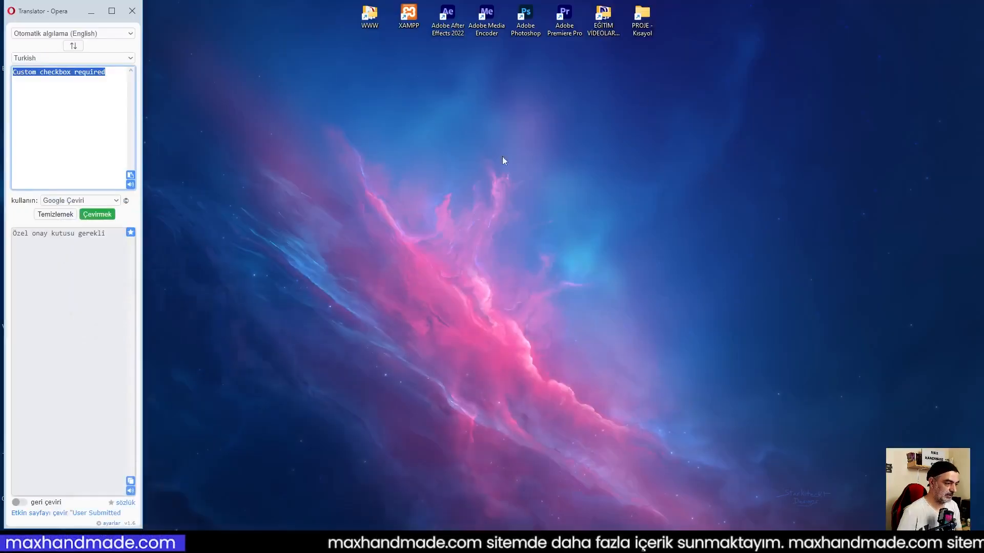
mouse_move(106, 542)
click(77, 512)
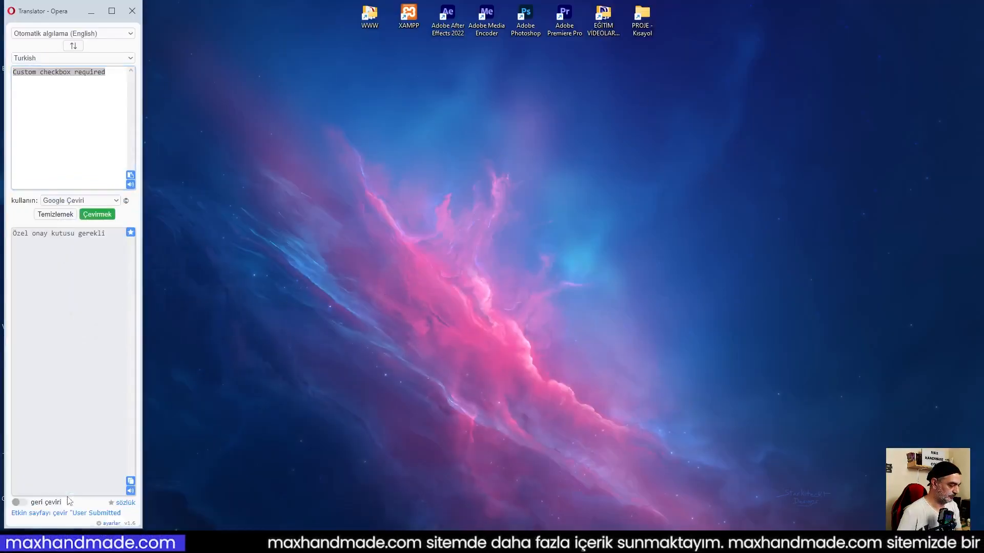
Expand the submission form, Giriş kontrolu and Formu Sıfırla Düğmesi shortcode help sections.
click(82, 14)
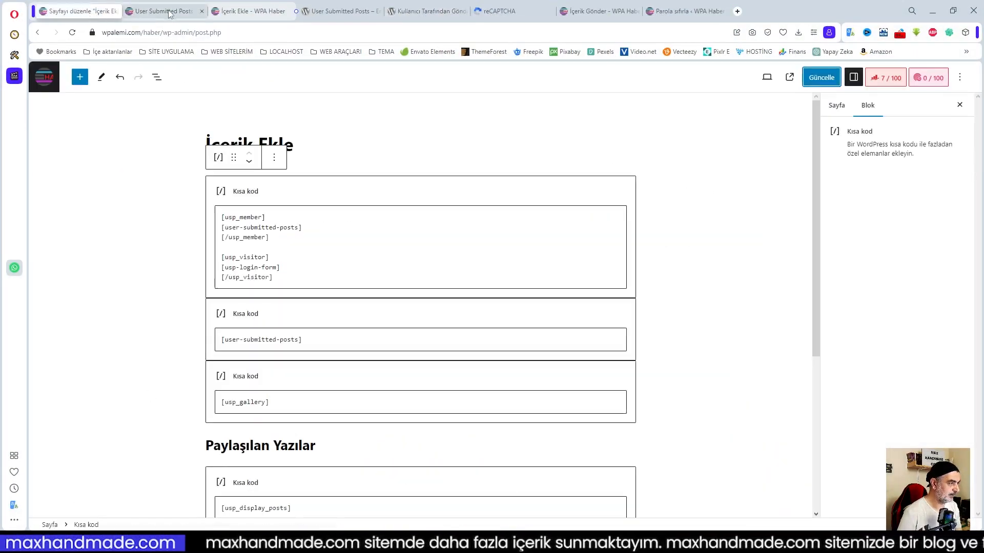
click(169, 12)
scroll(289, 348, up, 8)
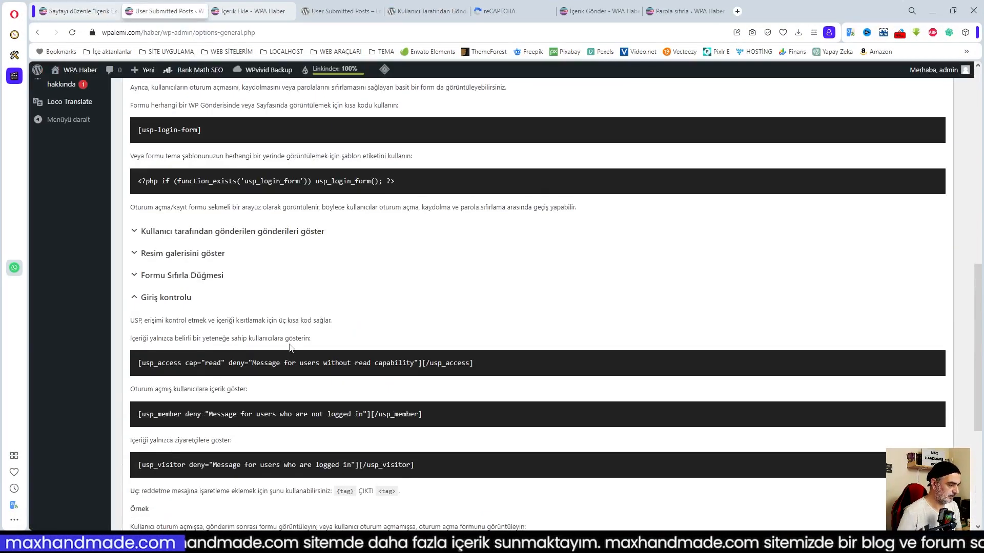
scroll(289, 348, up, 2)
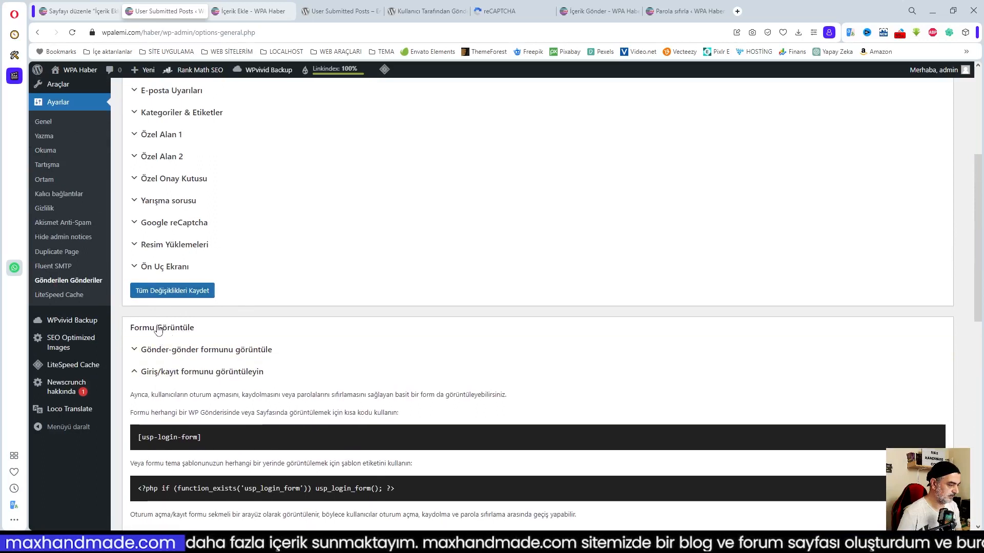
click(156, 351)
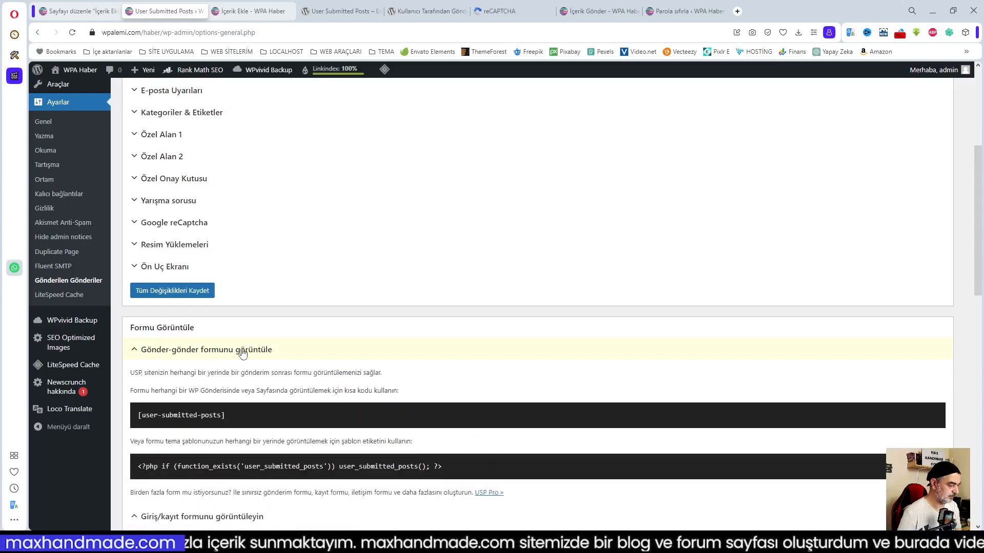
scroll(243, 354, down, 3)
scroll(243, 354, down, 1)
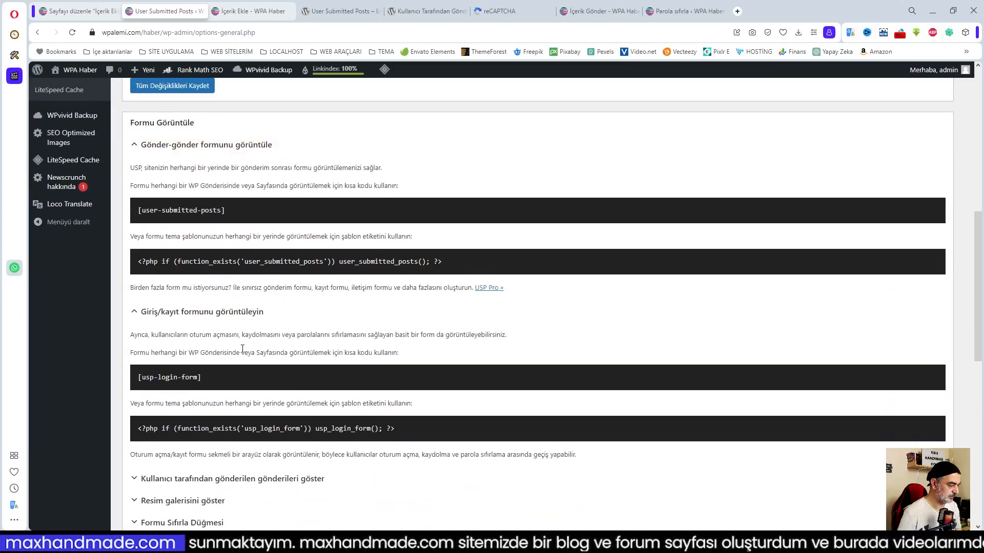
scroll(243, 349, down, 4)
click(242, 344)
scroll(242, 348, down, 2)
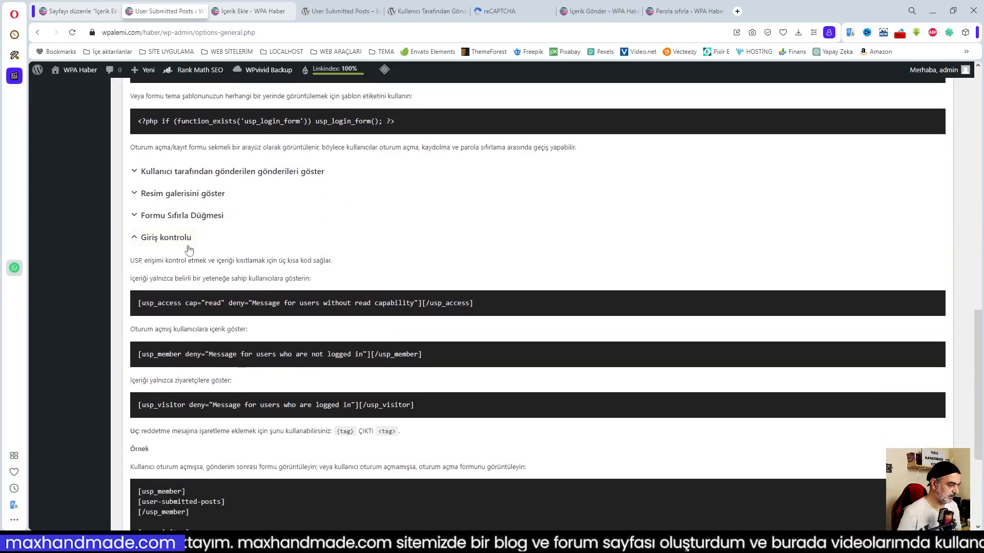
click(226, 226)
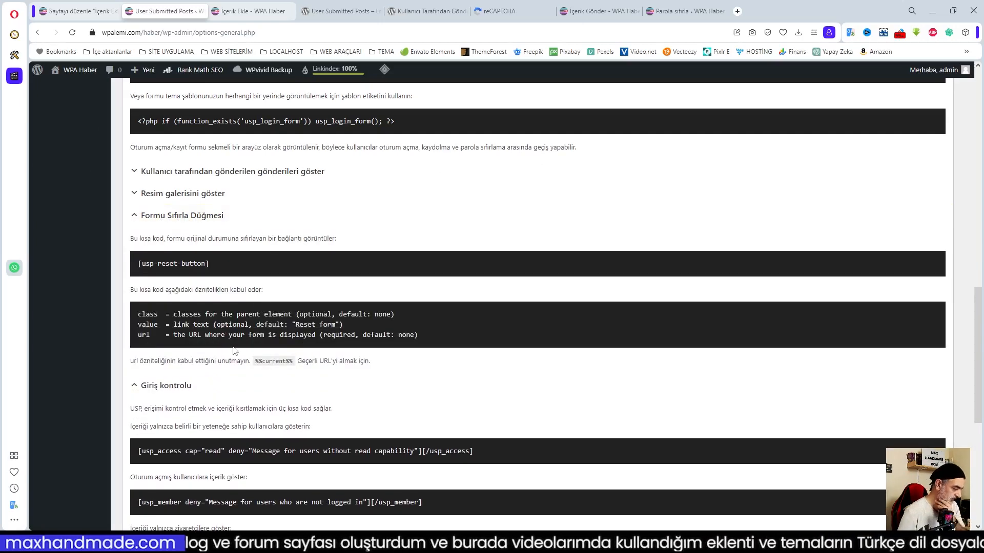
Compare the [usp-reset-button] block in the page editor, then return to plugin settings.
click(87, 10)
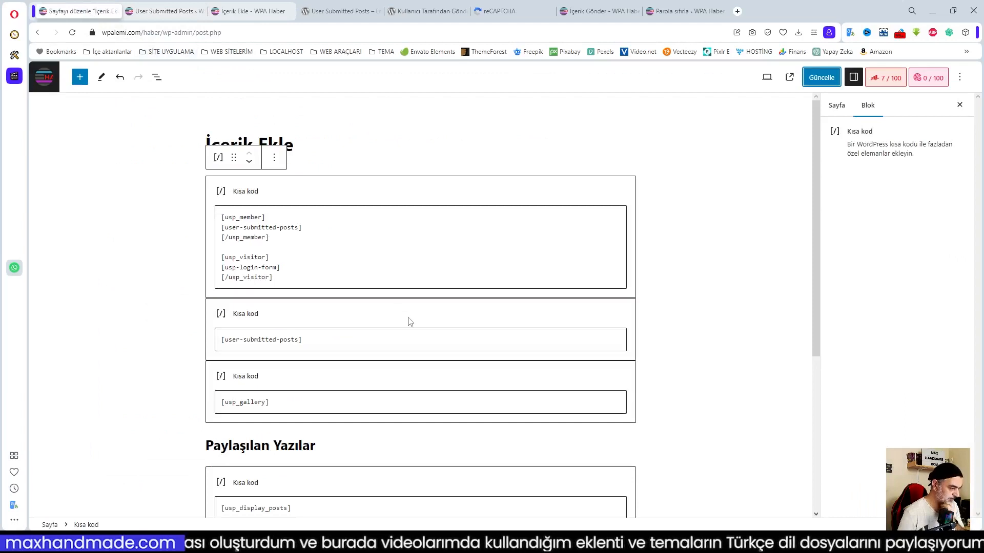
scroll(330, 386, down, 3)
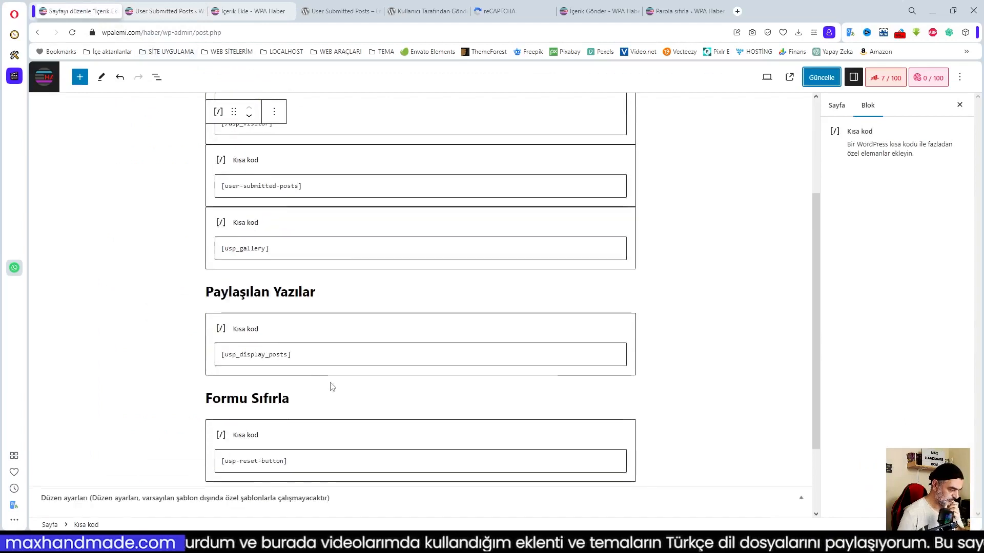
click(297, 466)
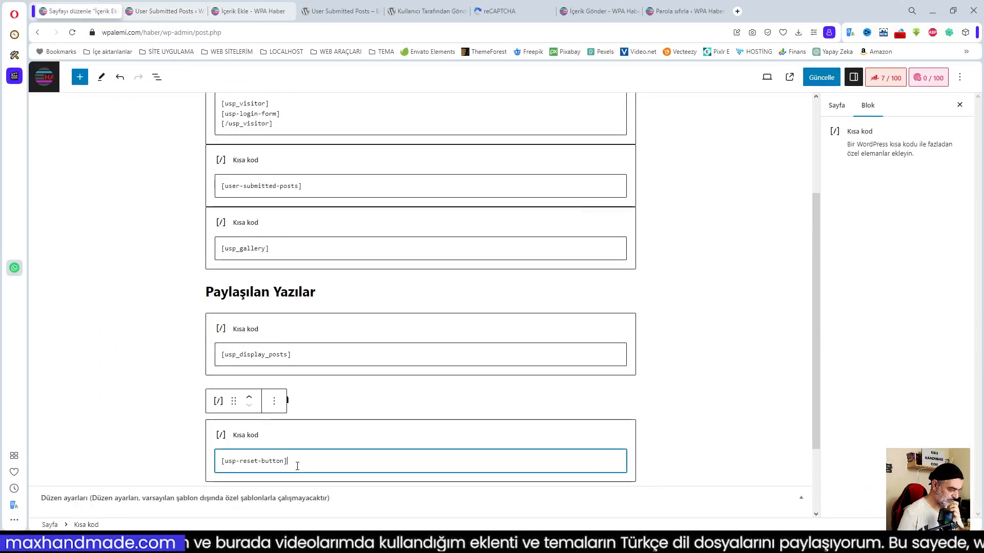
click(352, 389)
click(681, 397)
scroll(681, 397, up, 3)
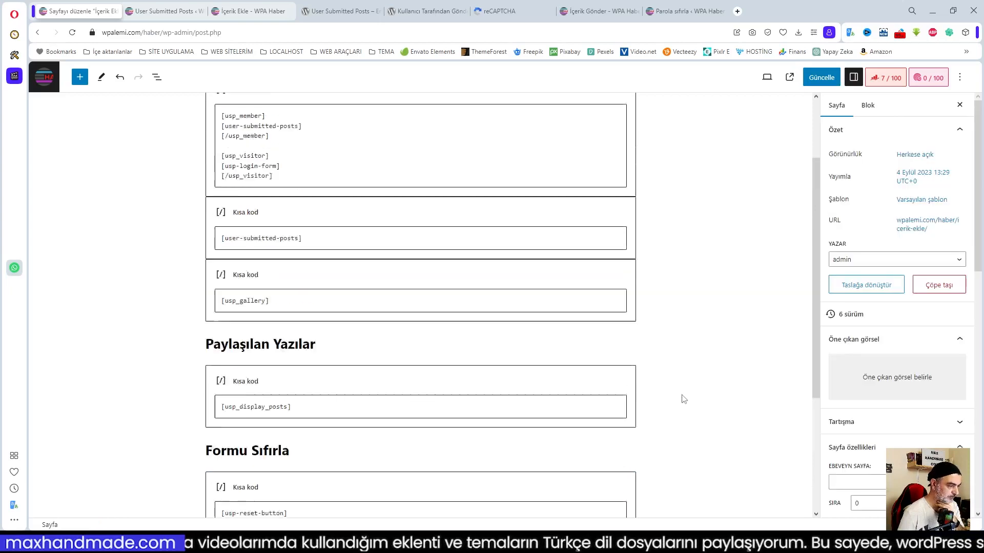
click(167, 18)
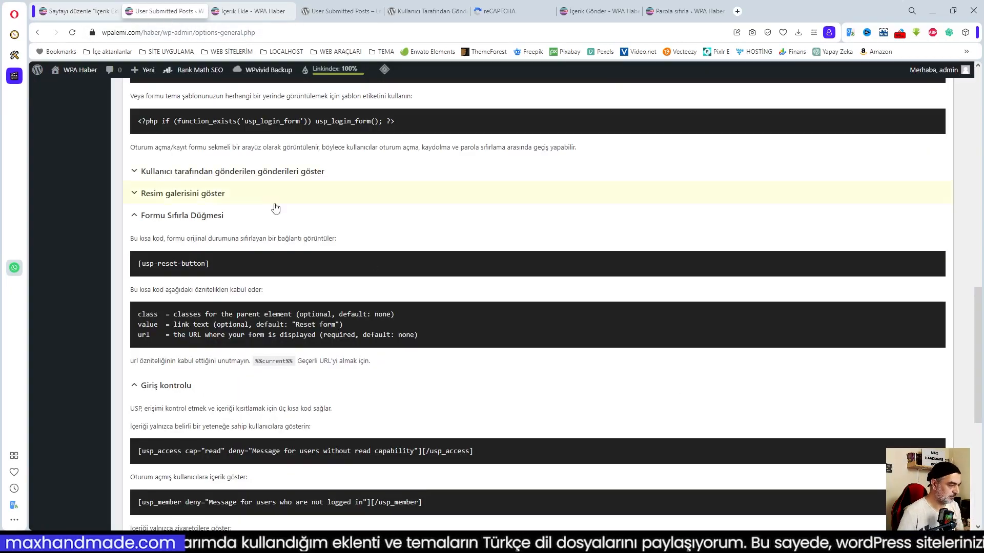
scroll(277, 210, up, 2)
scroll(344, 268, up, 12)
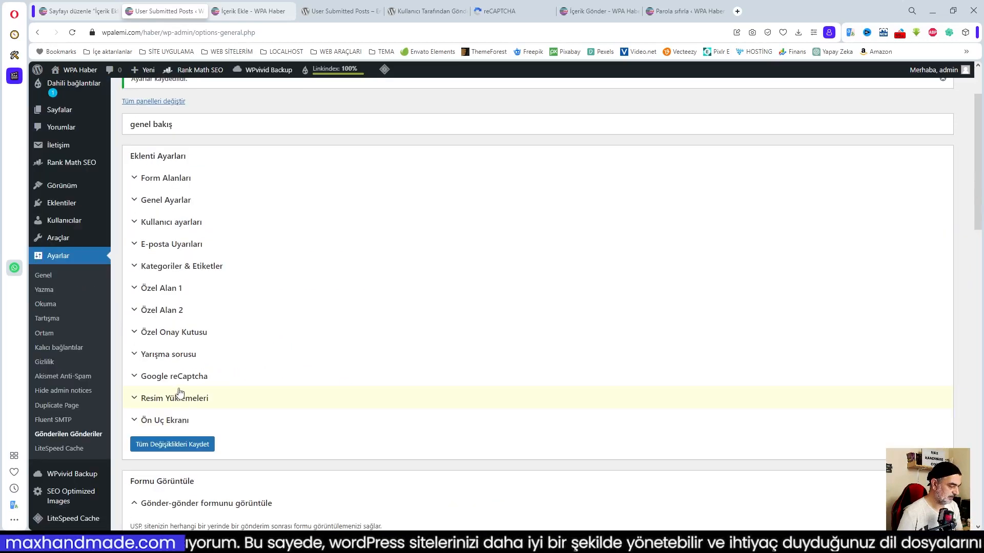
Expand the Google reCaptcha key panel and switch to the reCAPTCHA admin console.
click(179, 377)
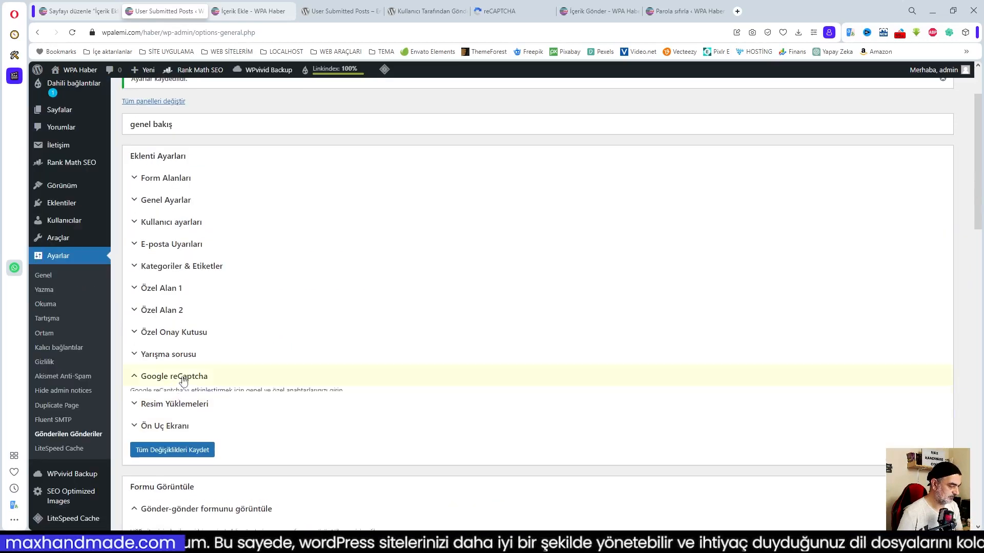
scroll(310, 347, down, 3)
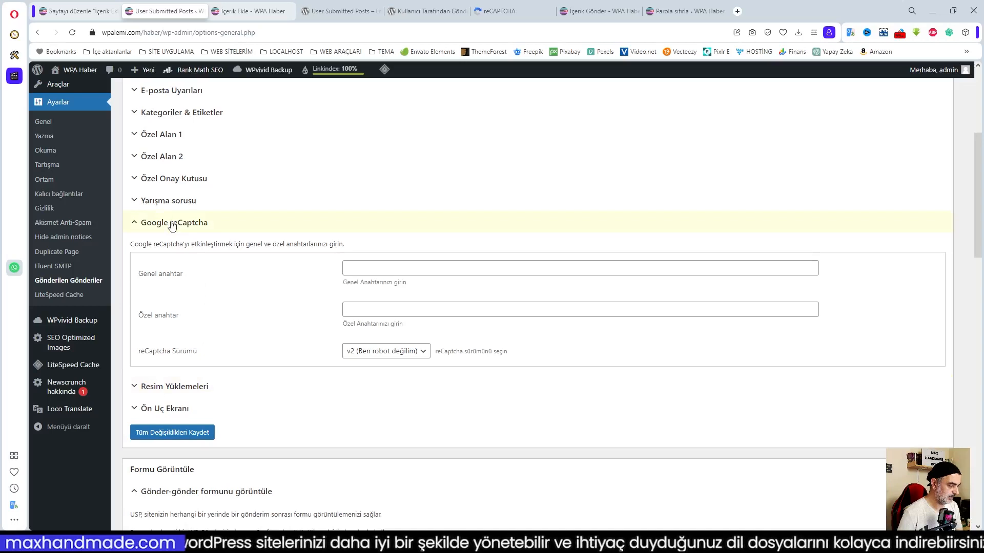
click(500, 11)
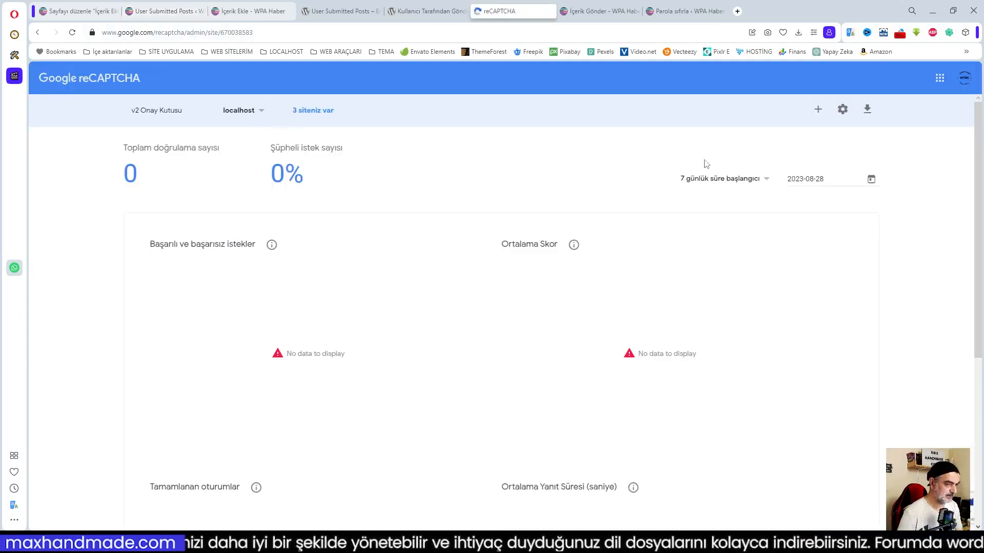
Open the wpalemi.com site's settings from the reCAPTCHA site list.
click(260, 111)
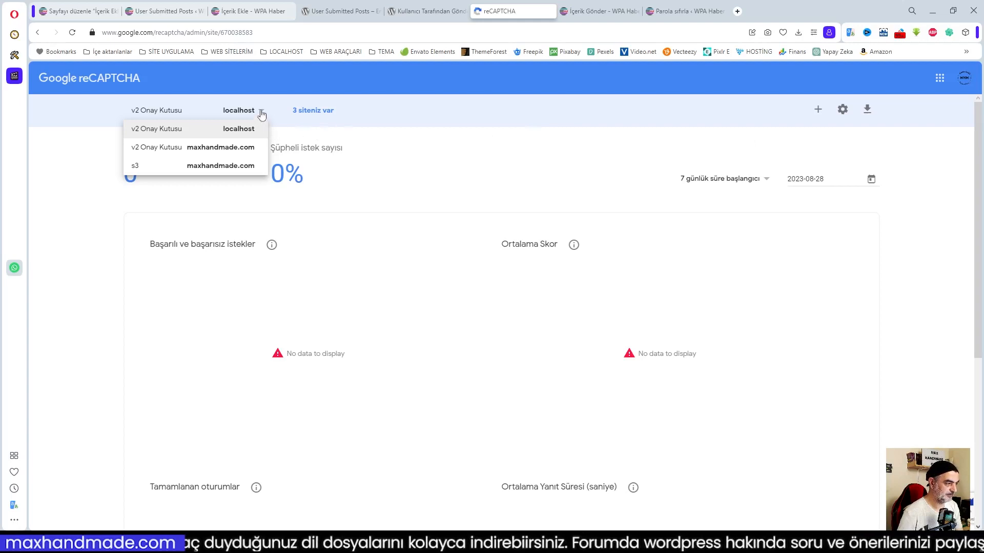
click(721, 108)
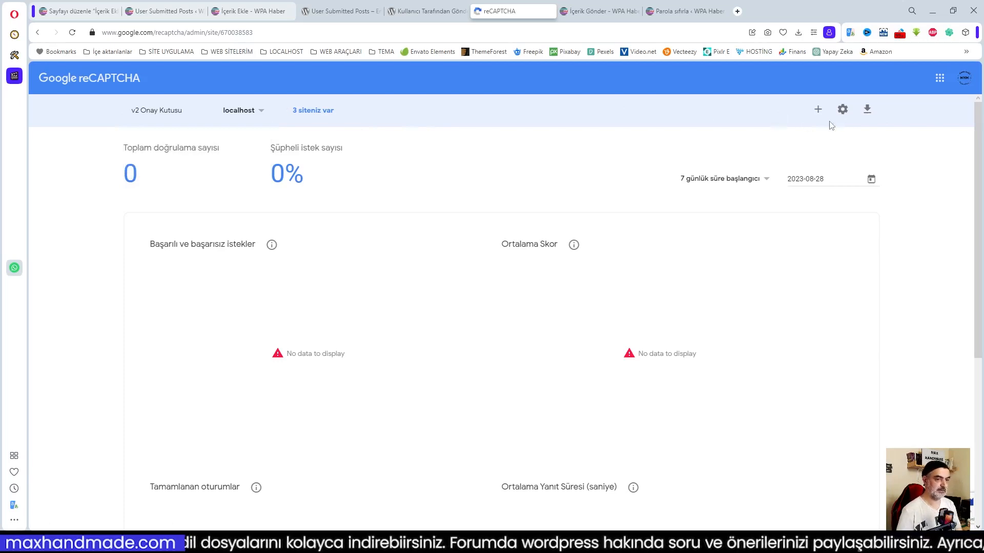
click(815, 105)
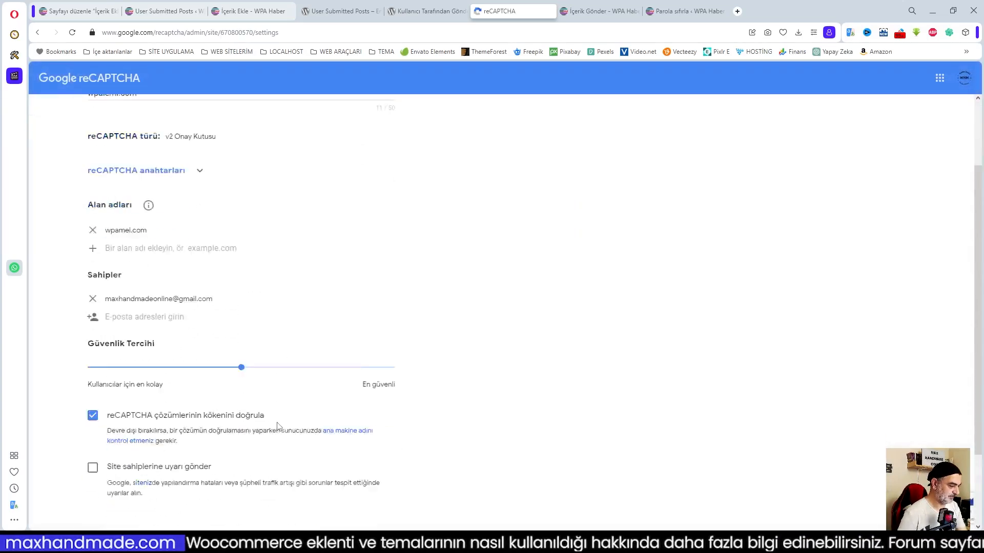
scroll(277, 426, down, 2)
scroll(276, 426, up, 3)
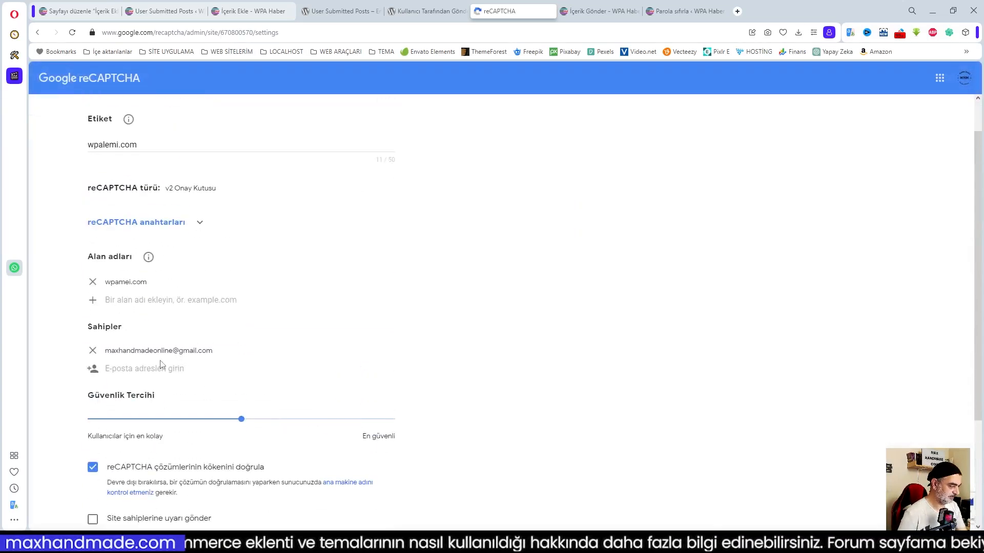
Remove wpamei.com, enter wpalemi.com under Alan adları, and save.
click(93, 281)
click(127, 281)
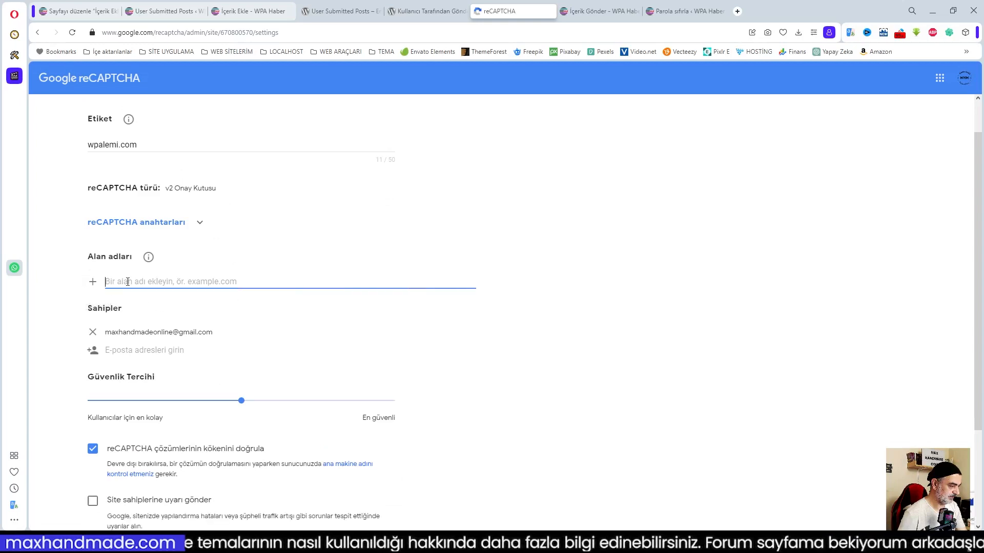
text(wpalemi.com)
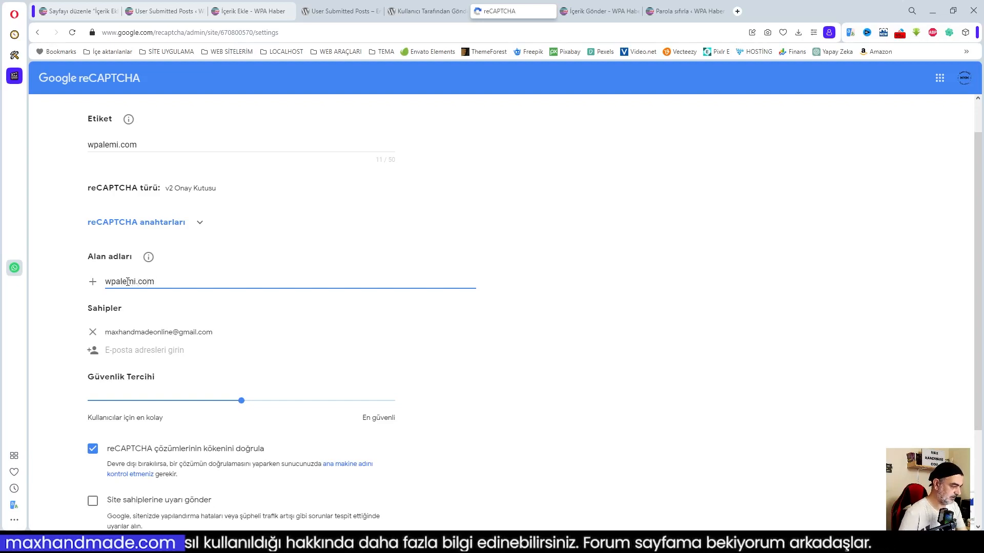
scroll(374, 347, down, 3)
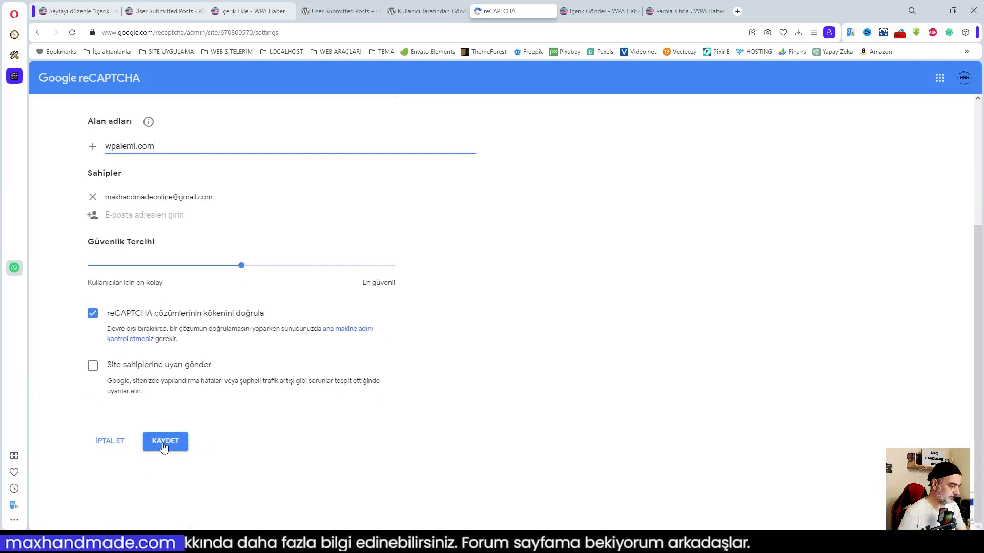
click(164, 446)
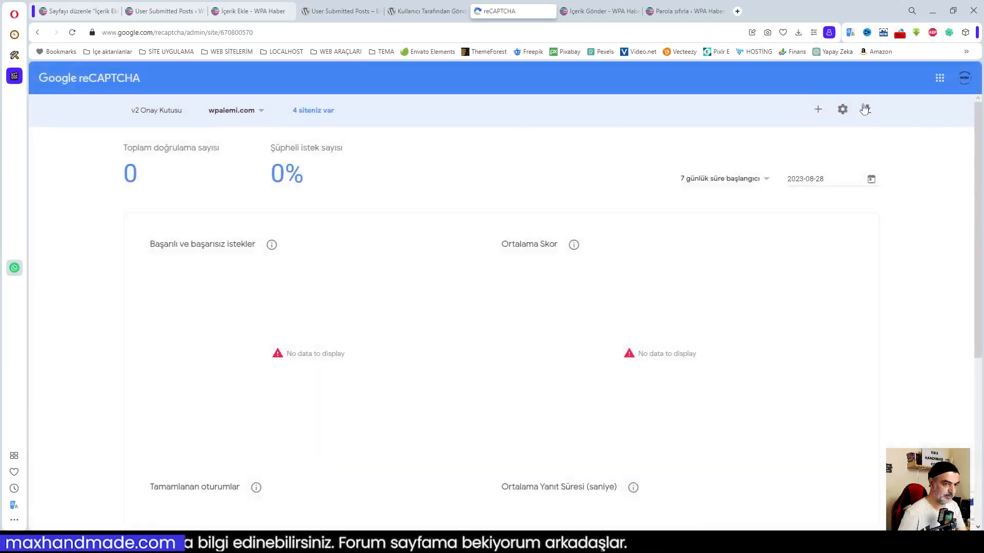
Copy the reCAPTCHA site key into the Genel anahtar field.
click(843, 109)
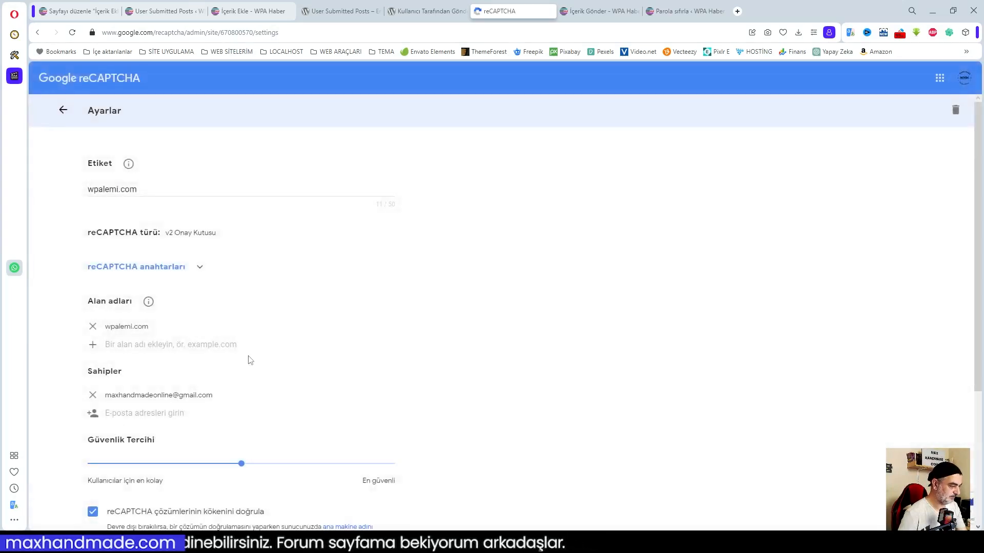
click(200, 270)
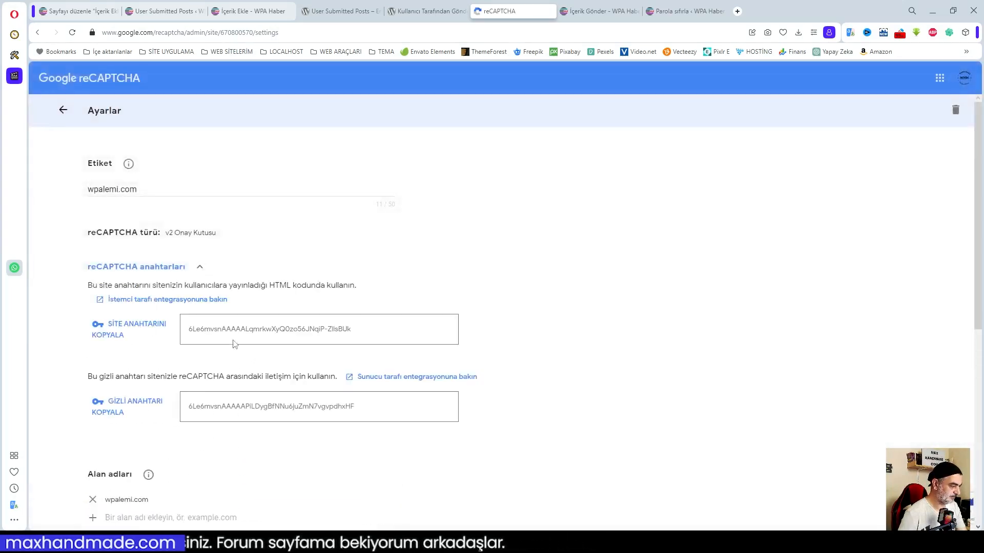
click(136, 330)
click(71, 11)
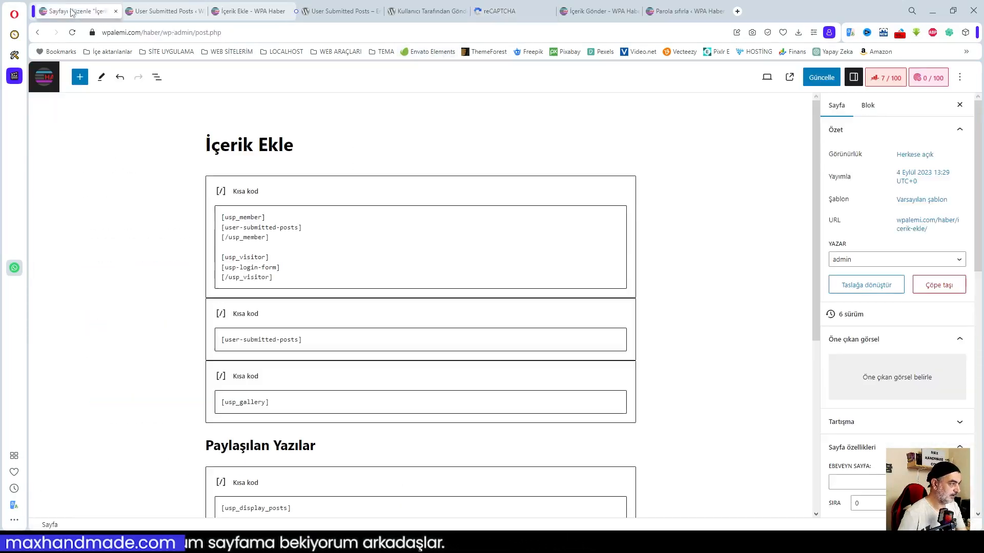
click(169, 11)
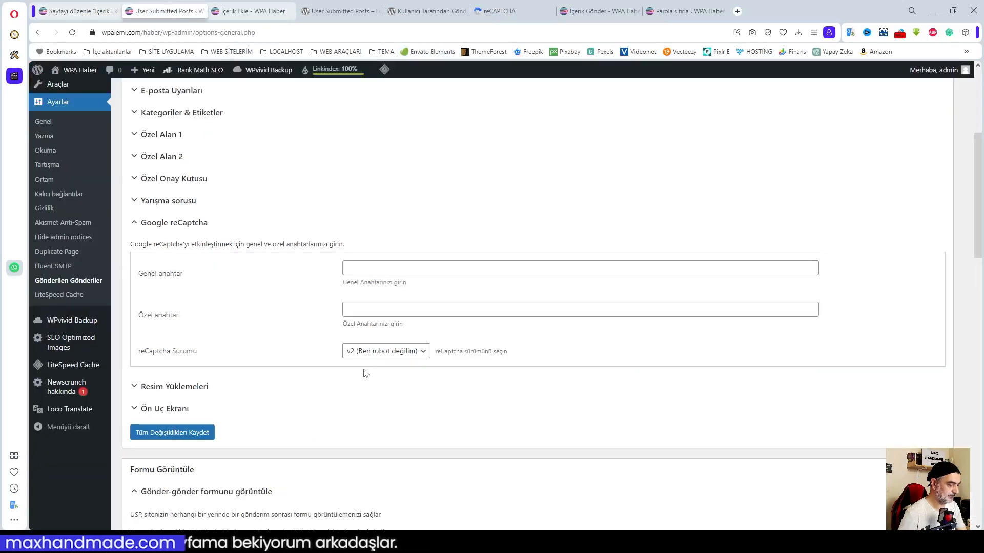
click(370, 268)
key(ctrl+v)
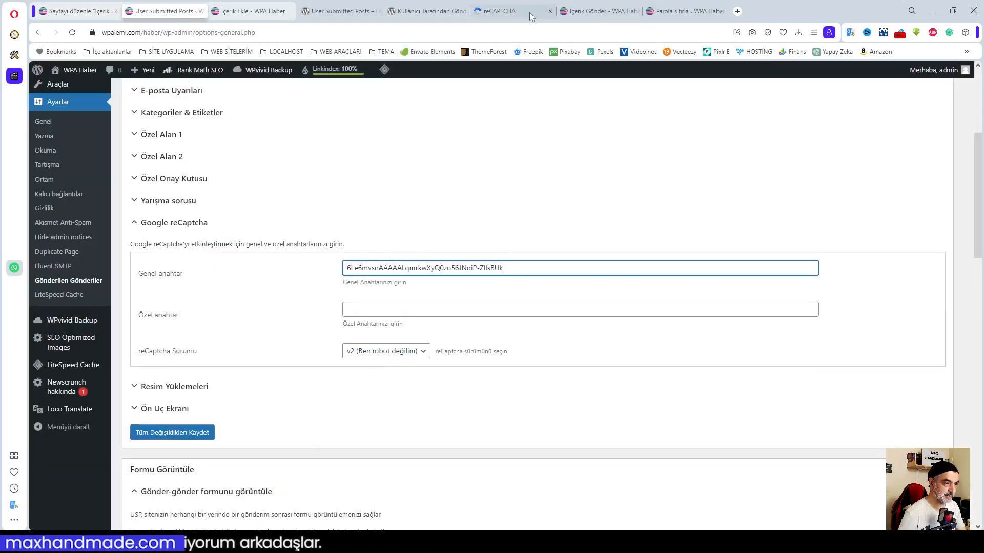
Copy the secret key into Özel anahtar and save all changes.
click(512, 11)
click(123, 405)
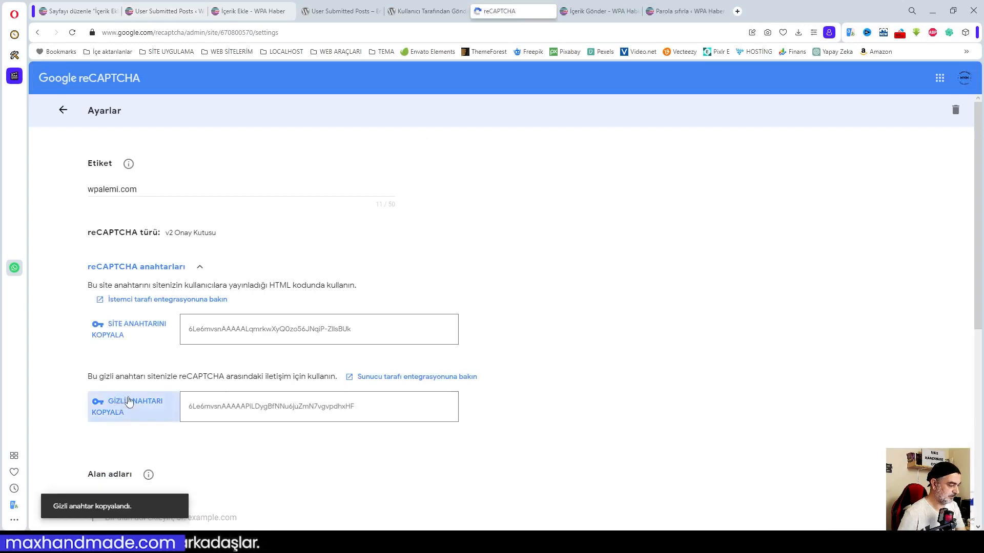
click(133, 11)
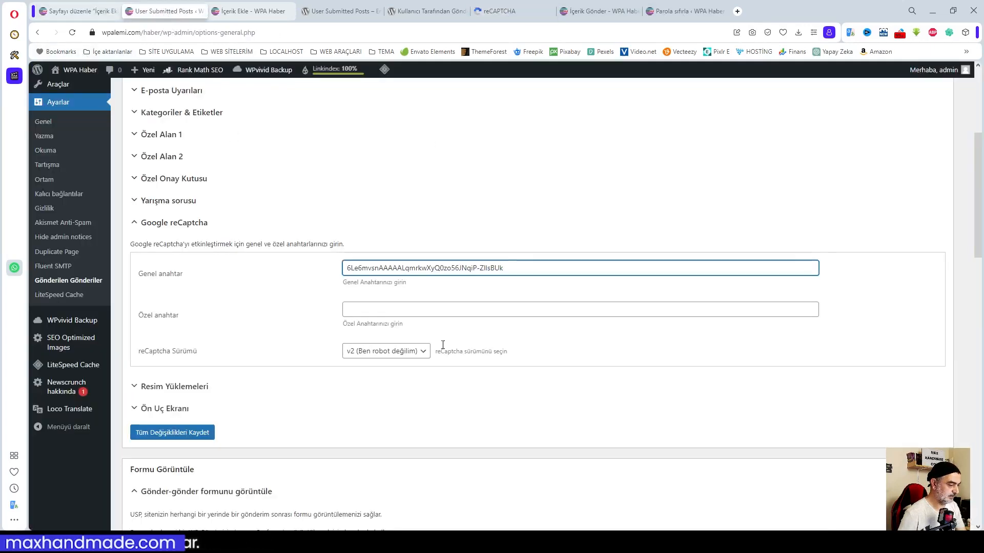
click(393, 310)
key(ctrl+v)
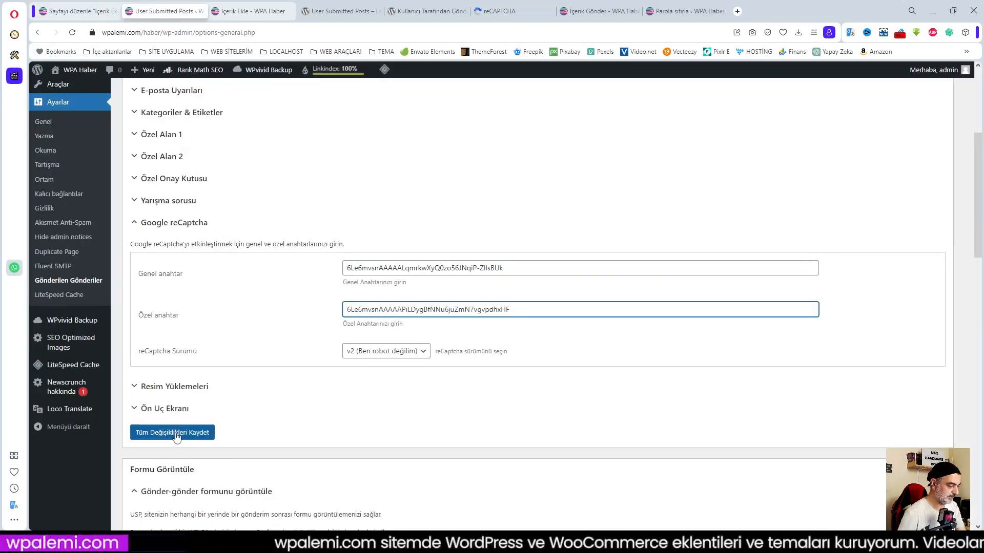
click(187, 434)
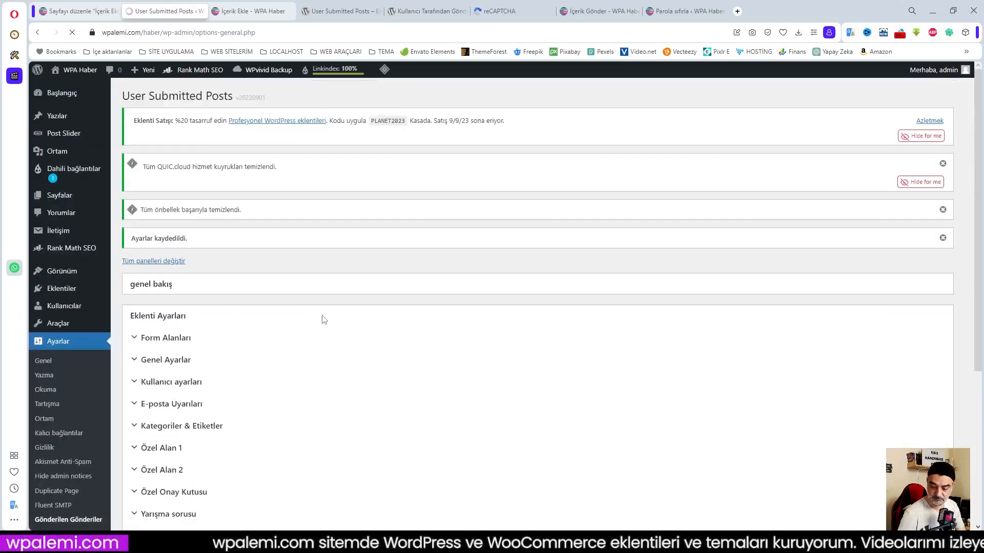
Under Form Alanları, set the Google reCaptcha field to 'Etkinleştir ve gerektir'.
scroll(233, 319, down, 3)
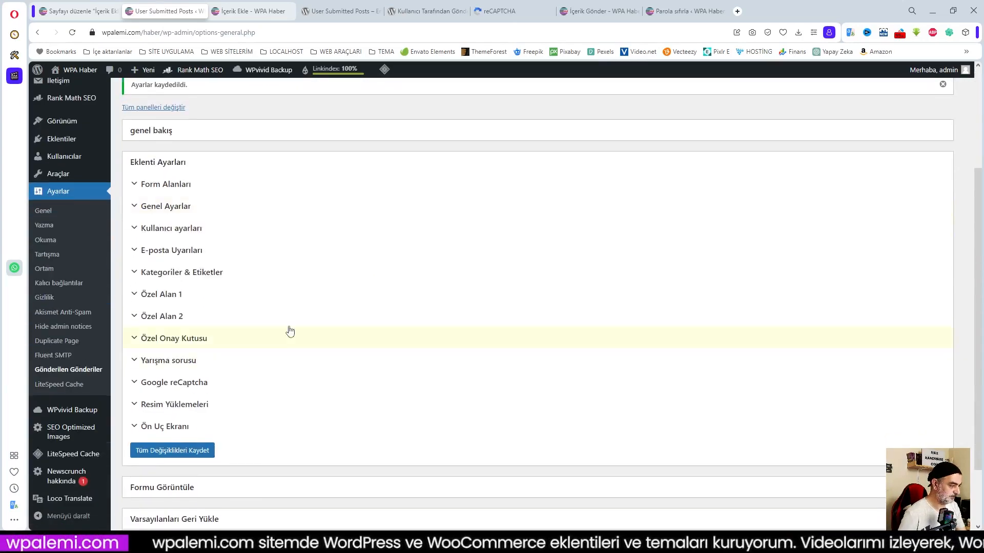
click(166, 185)
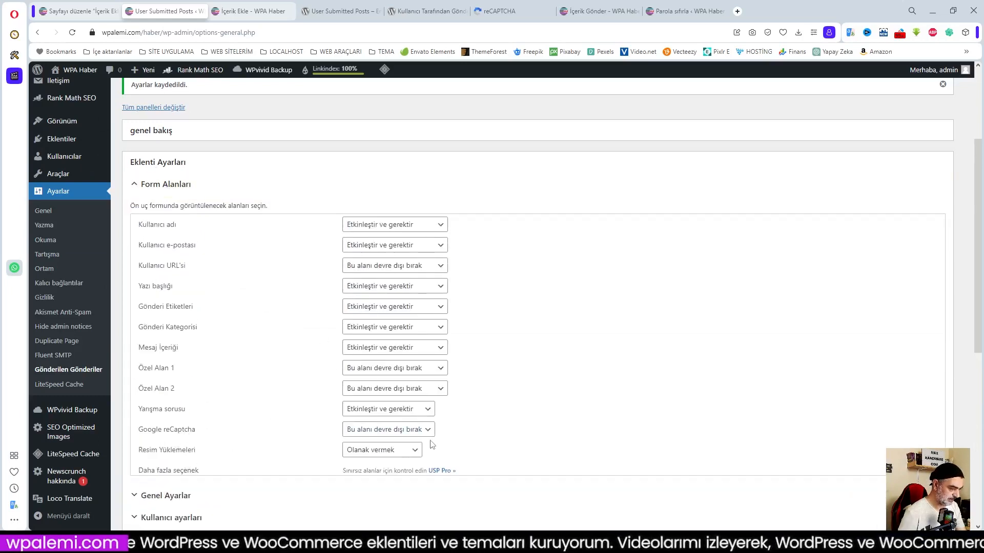
click(394, 430)
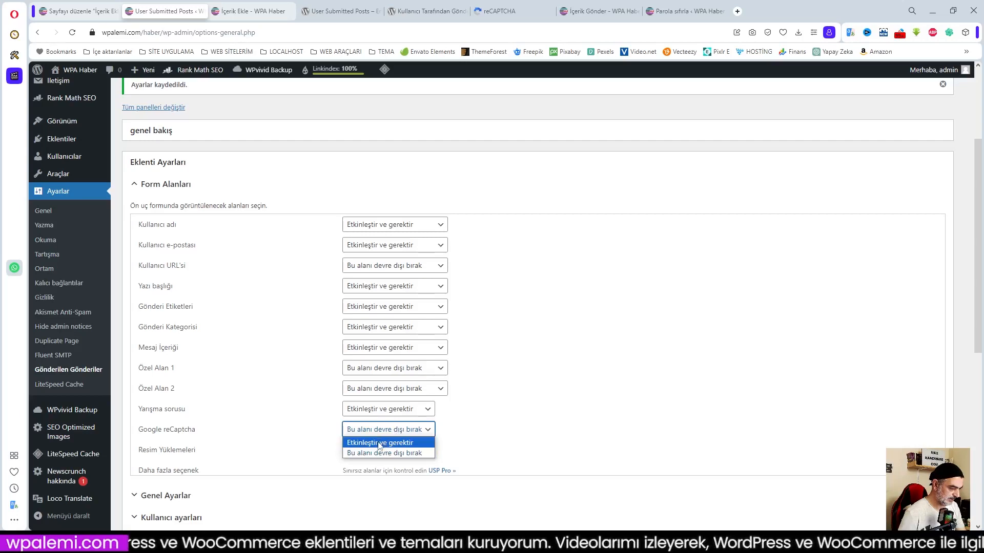
click(380, 443)
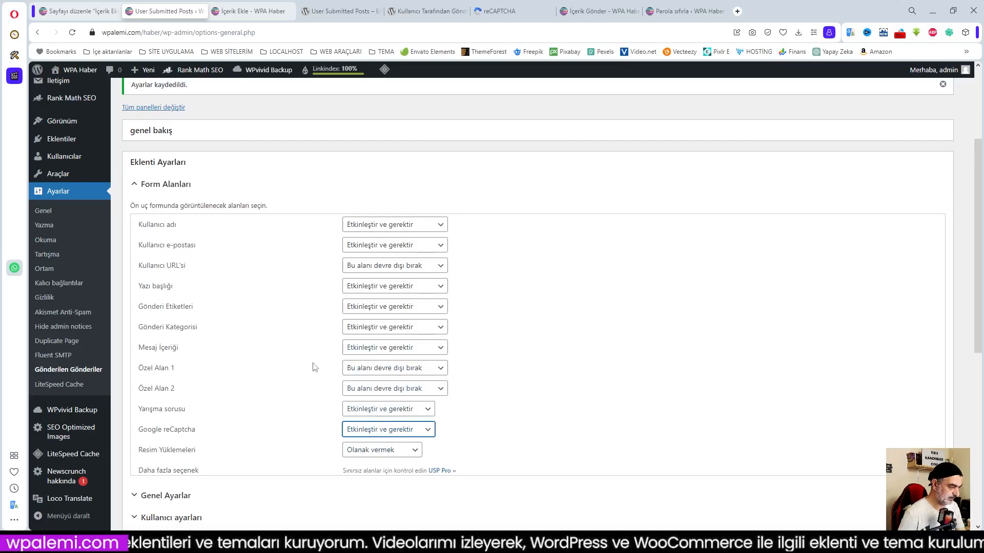
scroll(313, 367, down, 3)
Review the Genel Ayarlar, Kullanıcı ayarları and E-posta Uyarıları settings sections.
click(150, 342)
scroll(522, 410, down, 1)
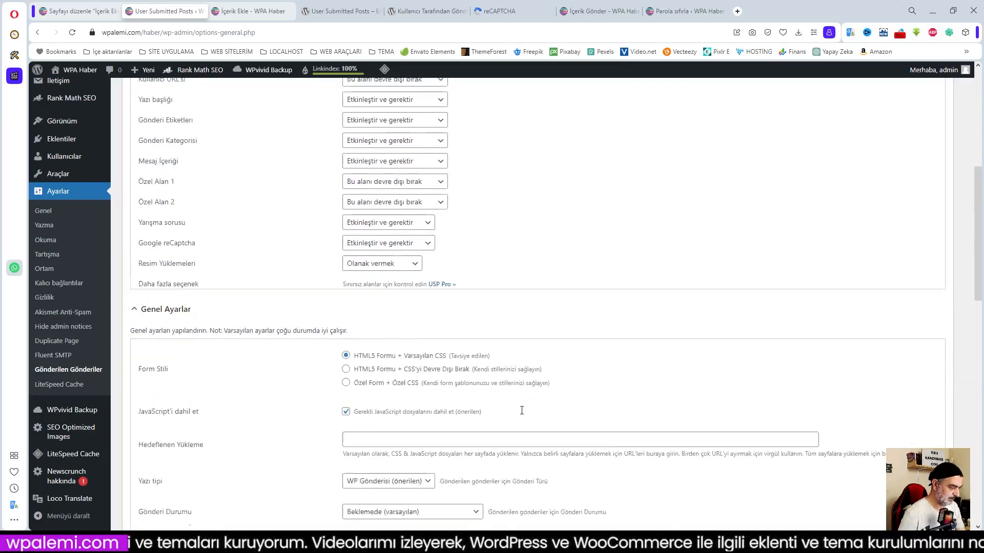
scroll(521, 410, down, 6)
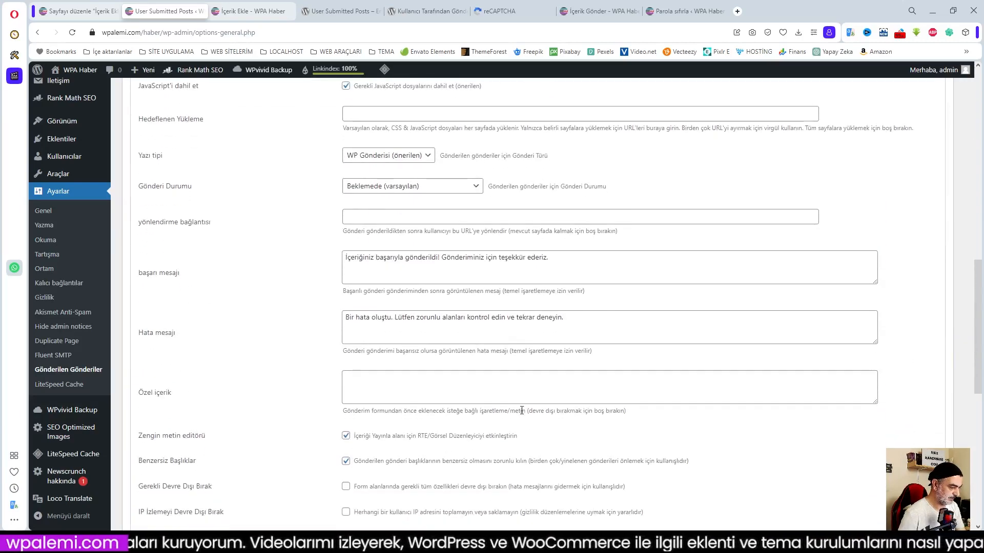
scroll(521, 410, down, 3)
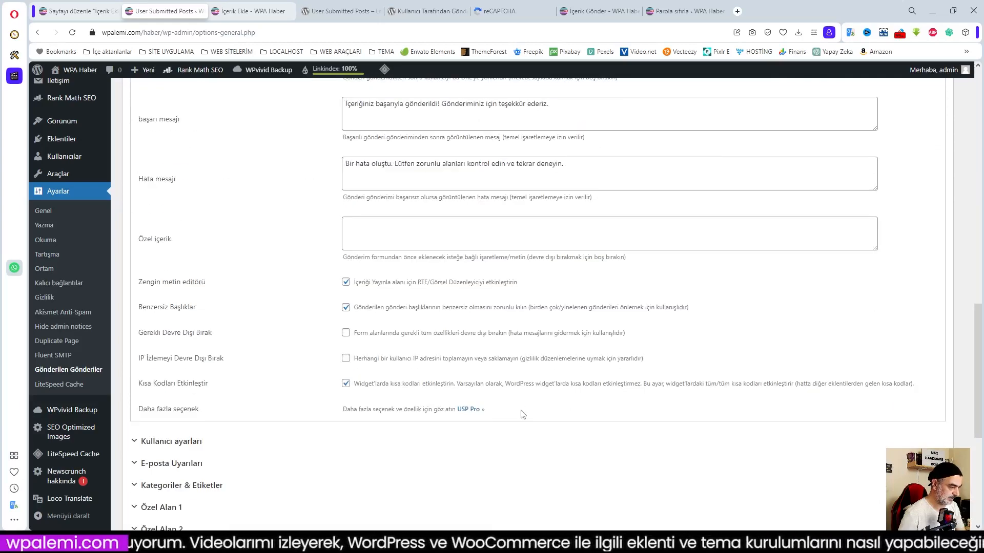
click(173, 442)
scroll(368, 444, down, 4)
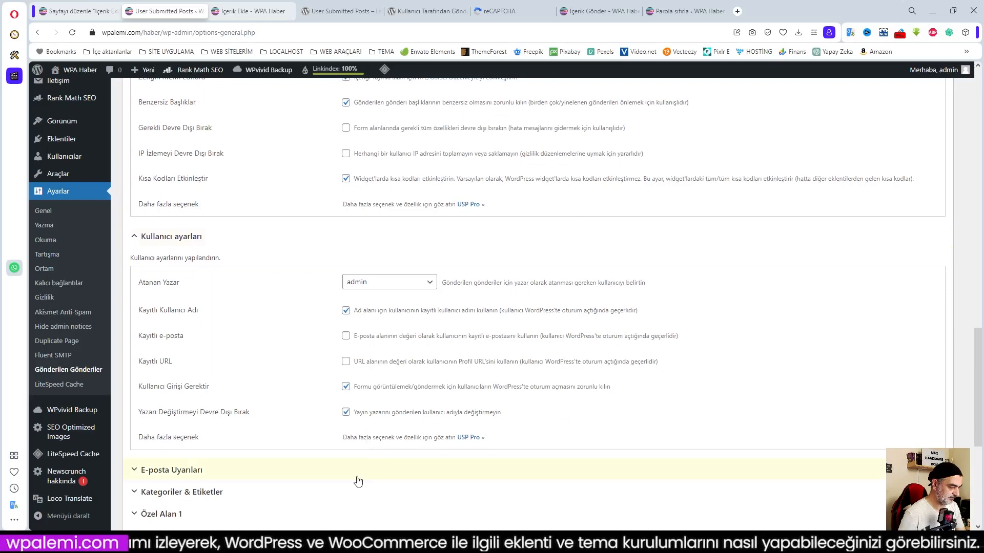
click(171, 471)
scroll(292, 476, down, 4)
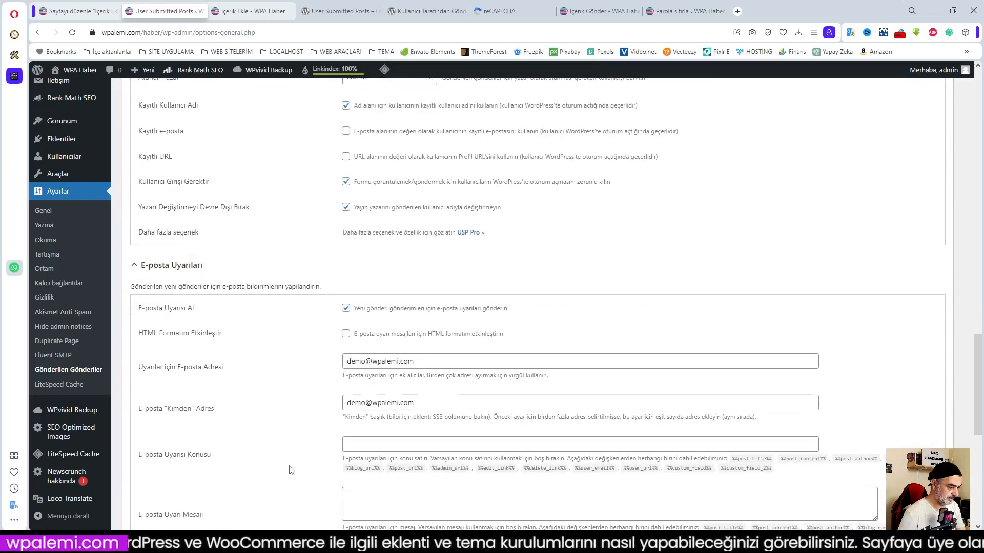
scroll(291, 470, down, 4)
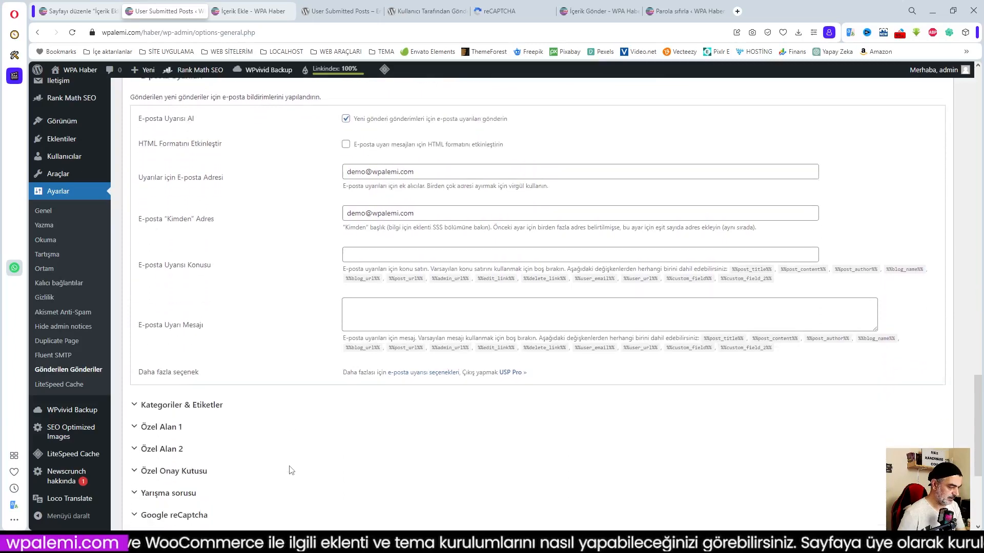
Check the Kategoriler & Etiketler and Özel Onay Kutusu sections, then save all plugin settings.
click(186, 400)
scroll(338, 402, down, 3)
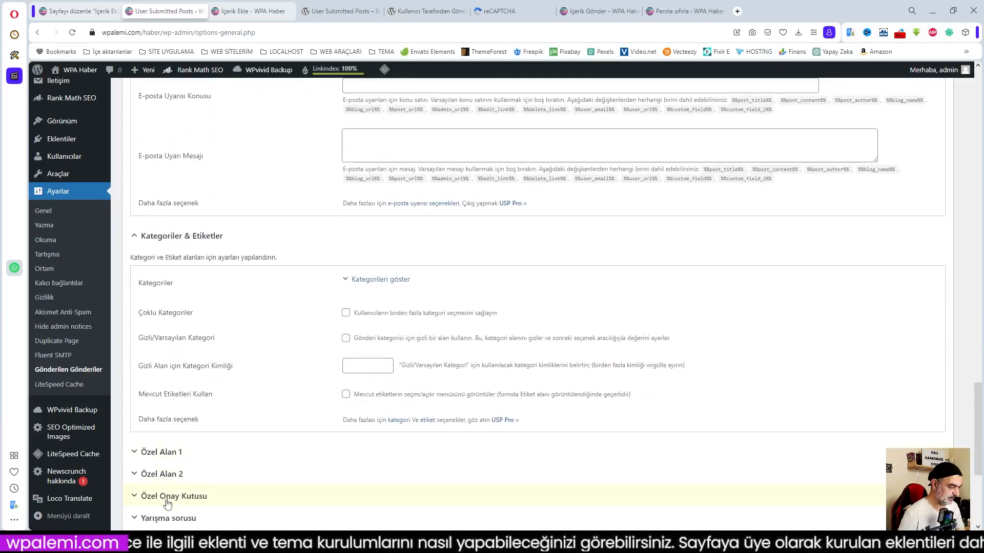
click(284, 487)
scroll(285, 485, down, 4)
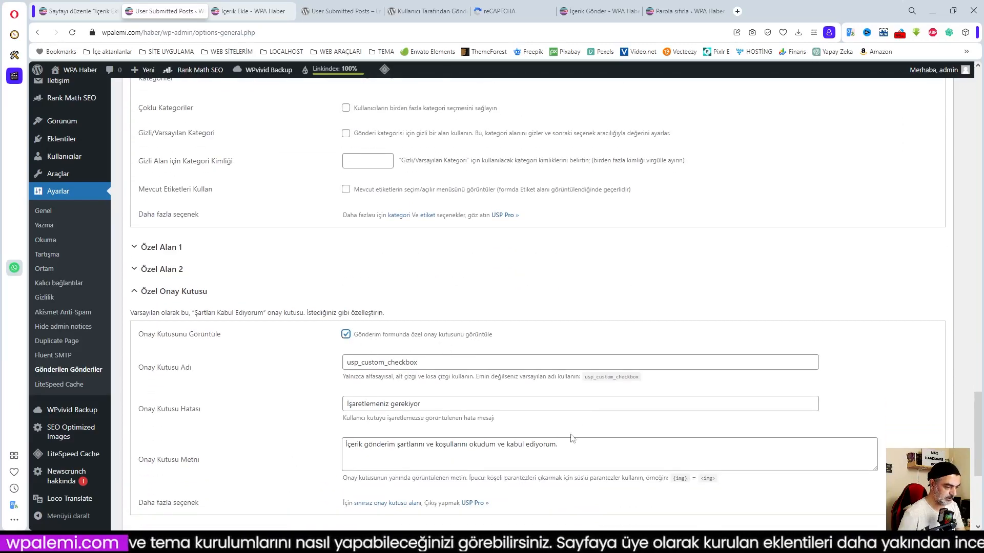
scroll(274, 436, down, 4)
click(172, 421)
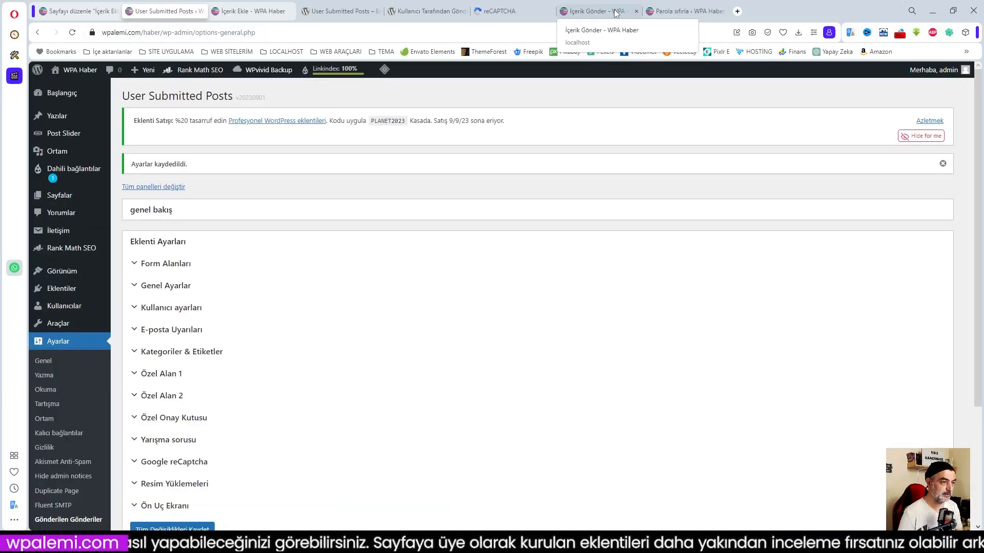
Reload the İçerik Ekle submission page in the private window to show the reCAPTCHA check.
mouse_move(153, 543)
click(170, 520)
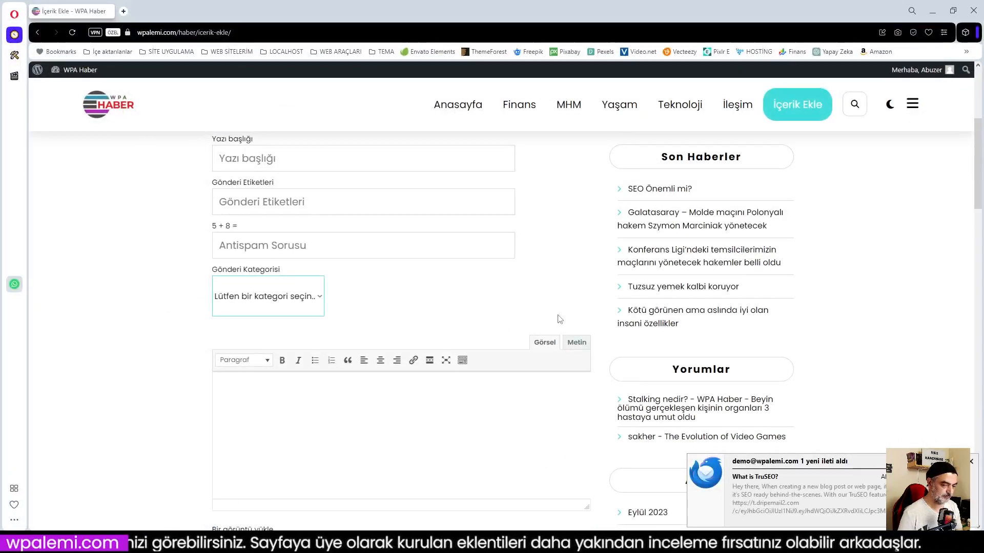
click(72, 32)
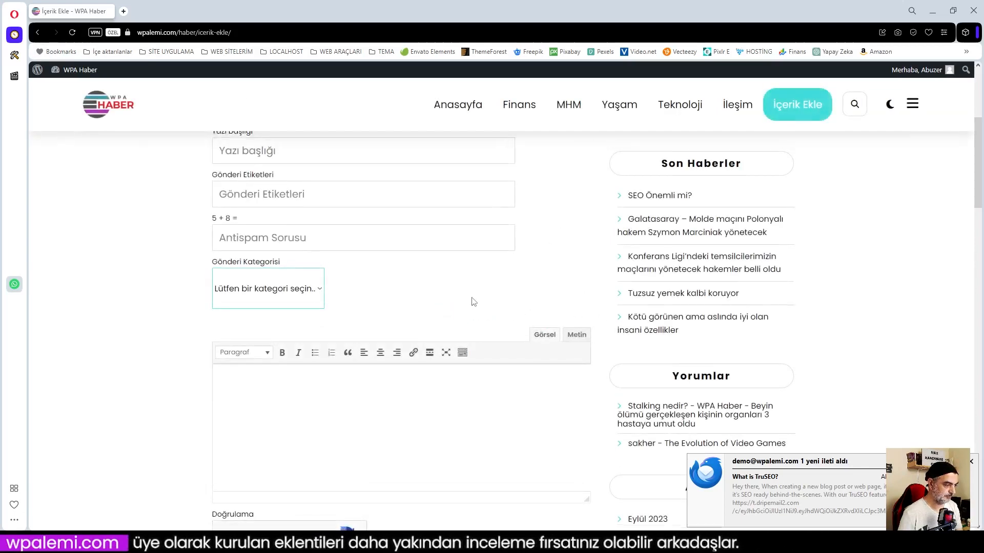
scroll(472, 302, up, 3)
scroll(471, 302, down, 8)
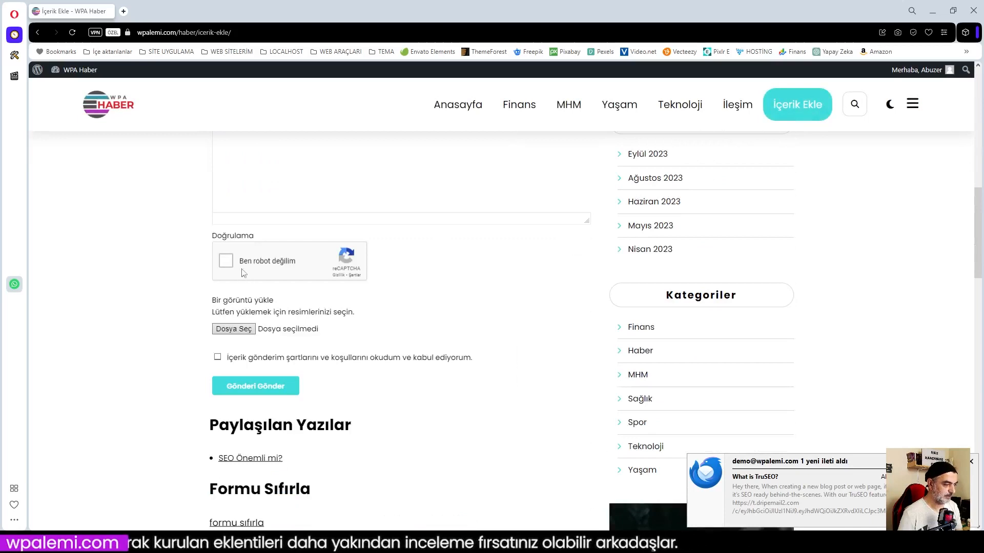
Tick the terms-acceptance consent checkbox on the submission form.
click(218, 359)
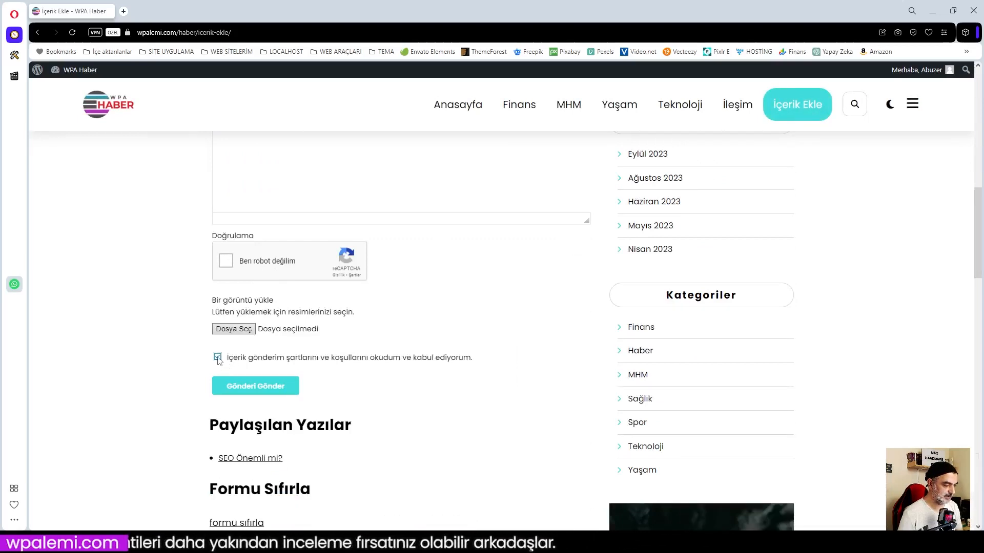
scroll(435, 403, down, 2)
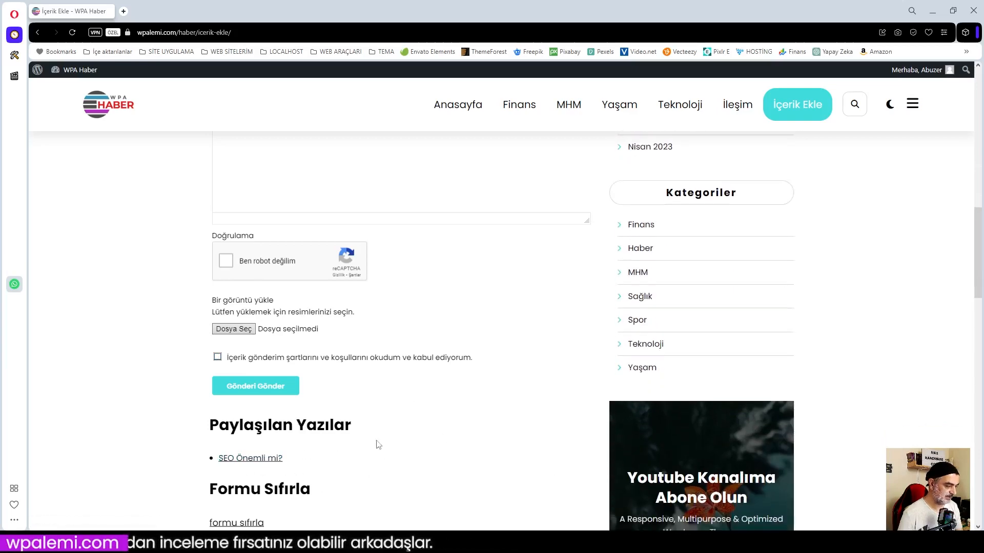
scroll(376, 444, up, 5)
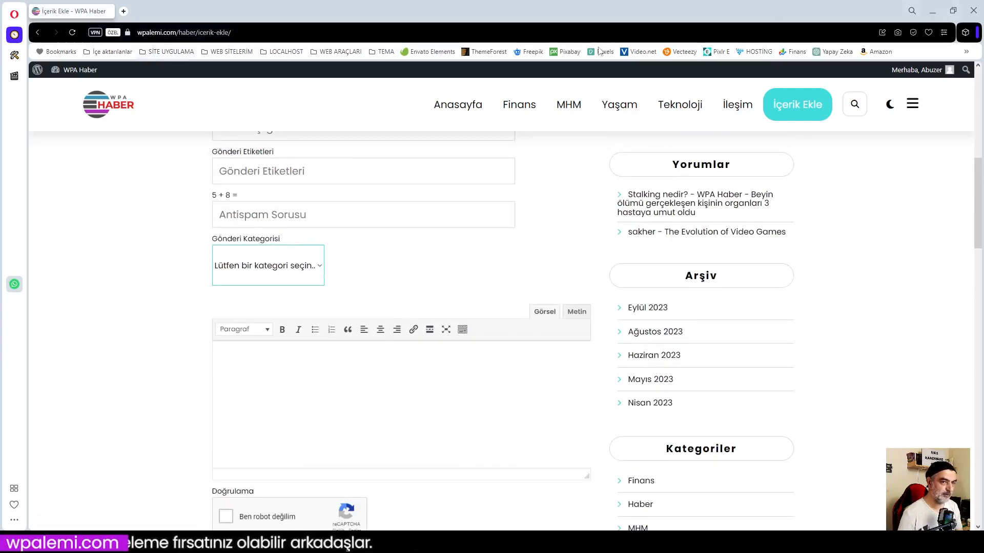
mouse_move(61, 543)
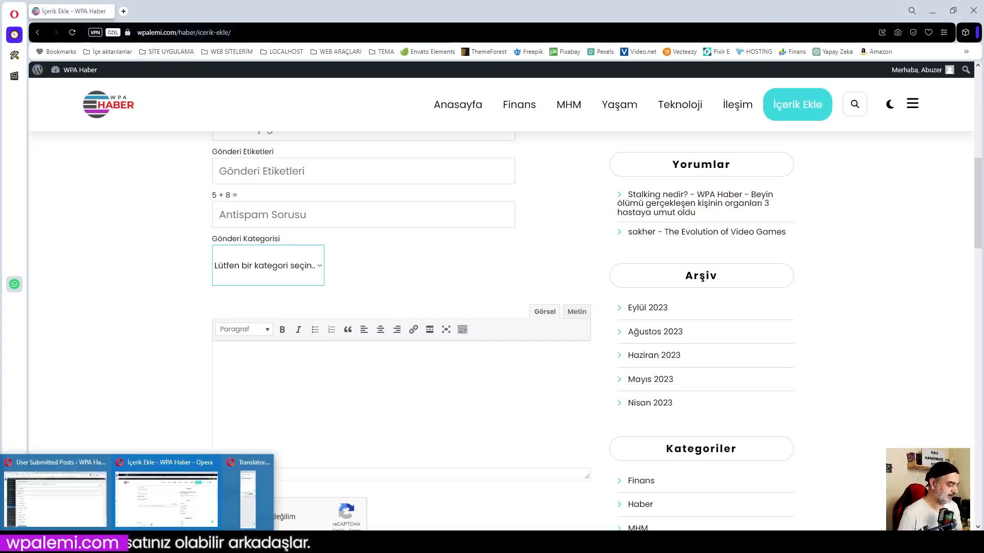
click(60, 492)
click(61, 117)
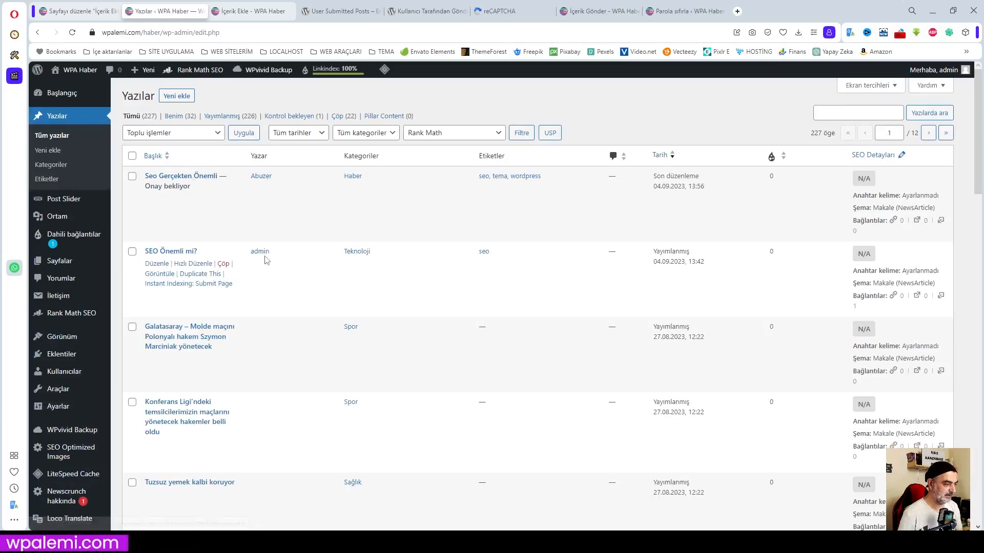
click(157, 264)
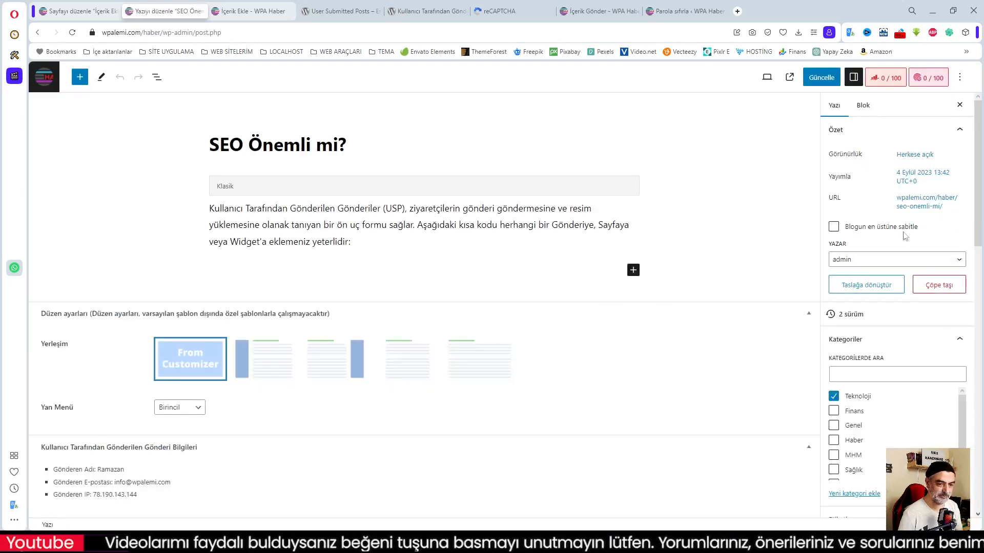
click(926, 260)
click(912, 272)
click(920, 260)
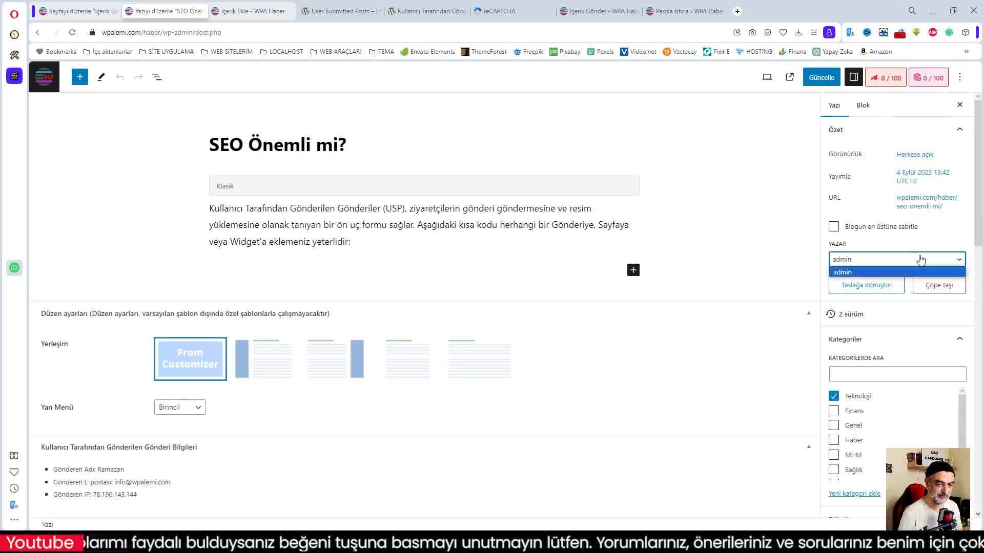
click(920, 273)
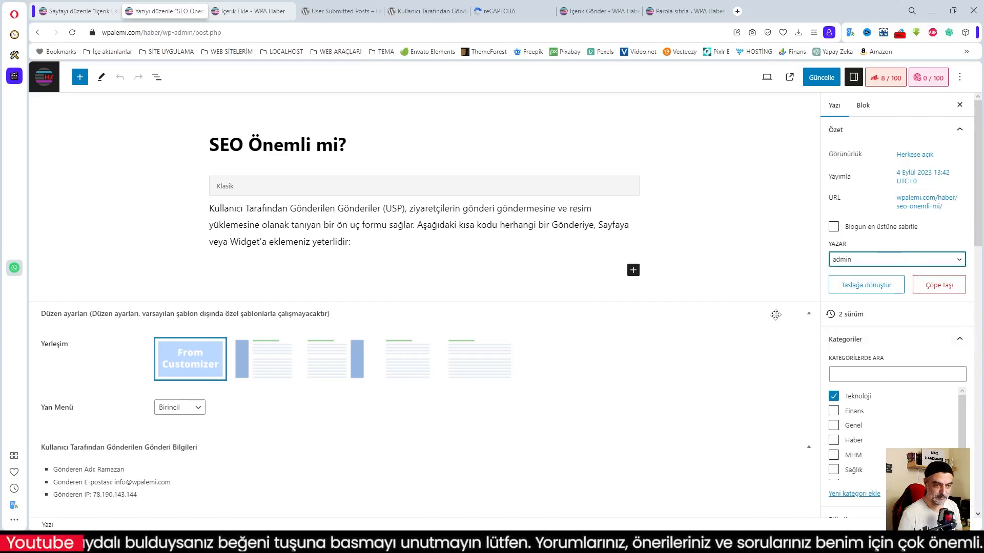
click(851, 263)
click(851, 264)
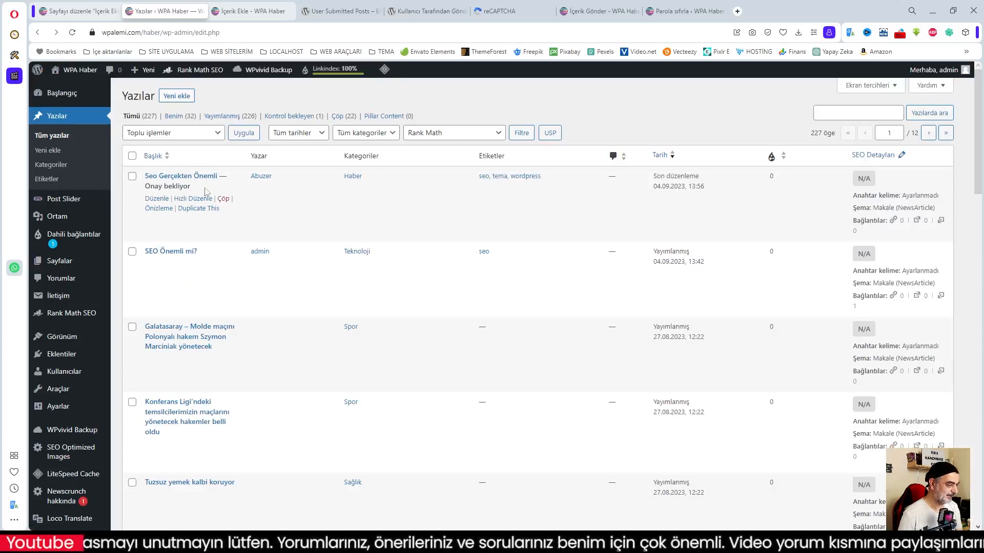
click(162, 199)
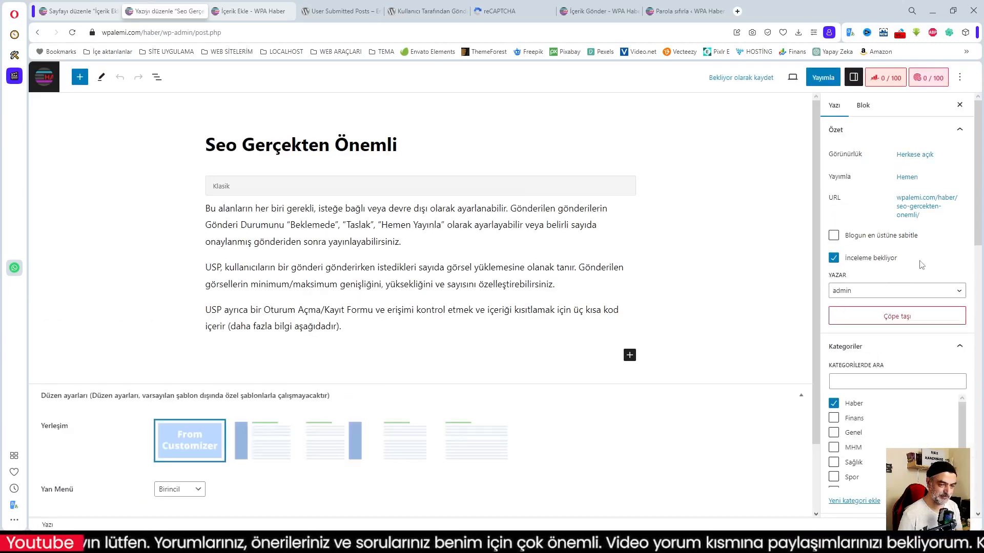
click(925, 291)
click(895, 297)
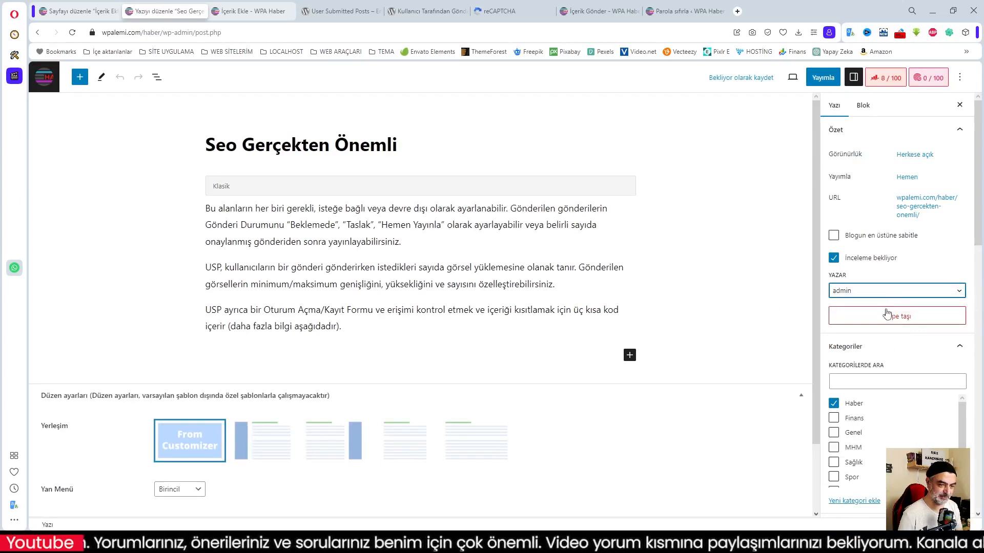
click(37, 33)
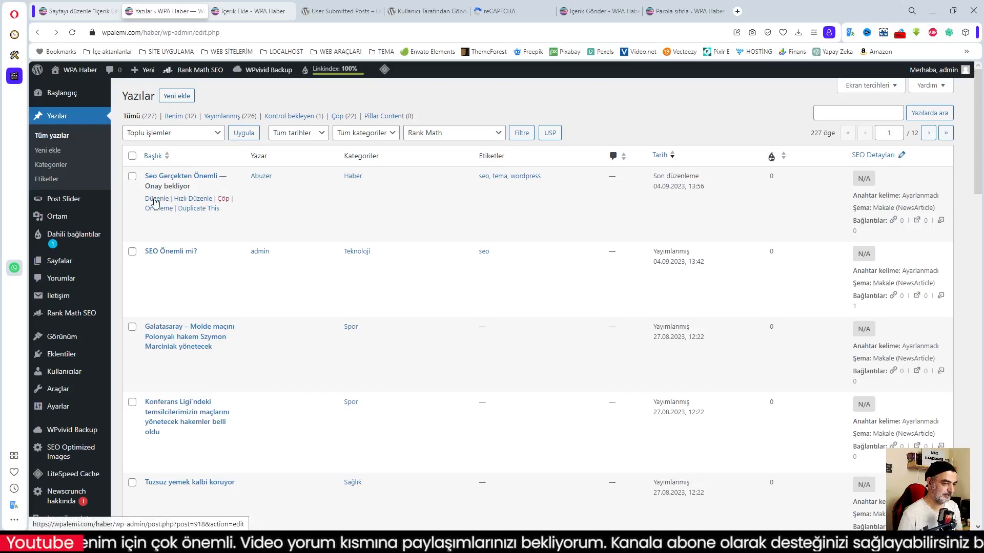
Open the pending 'Seo Gerçekten Önemli' post and publish it.
click(156, 200)
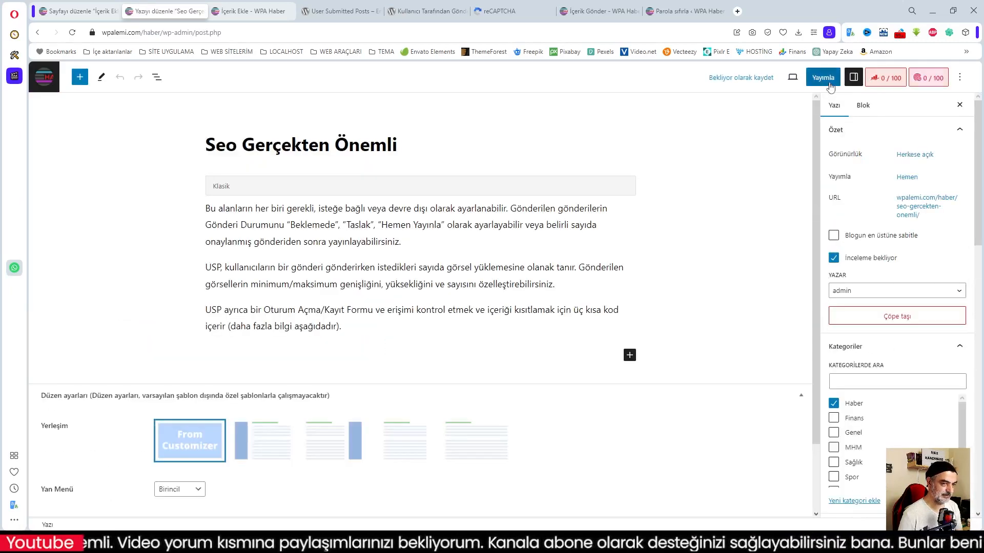
click(822, 82)
key(Return)
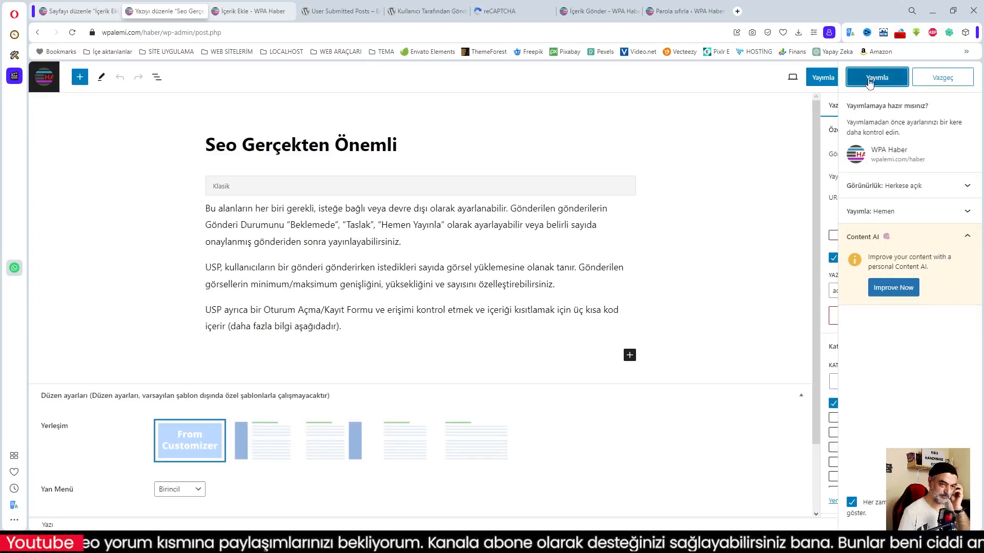
scroll(646, 281, down, 3)
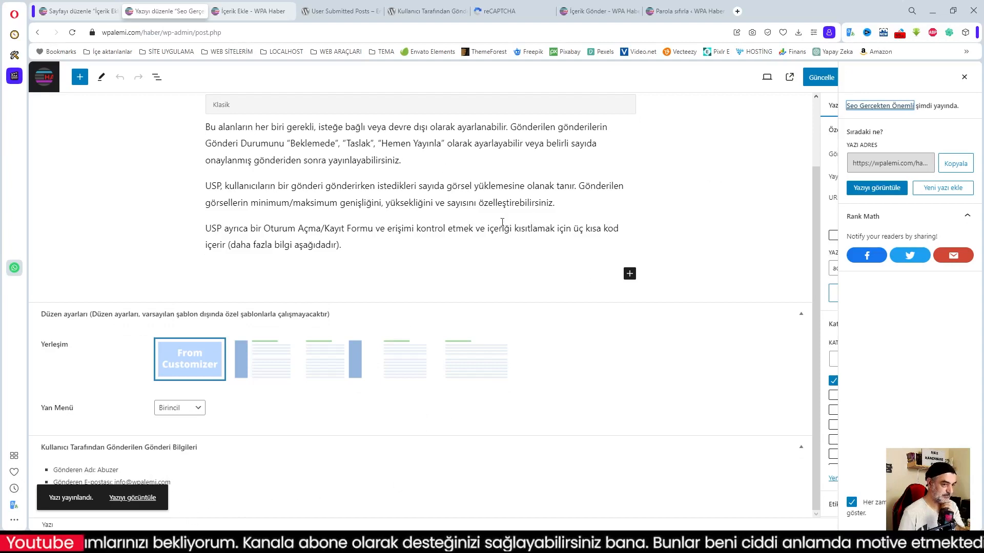
click(964, 78)
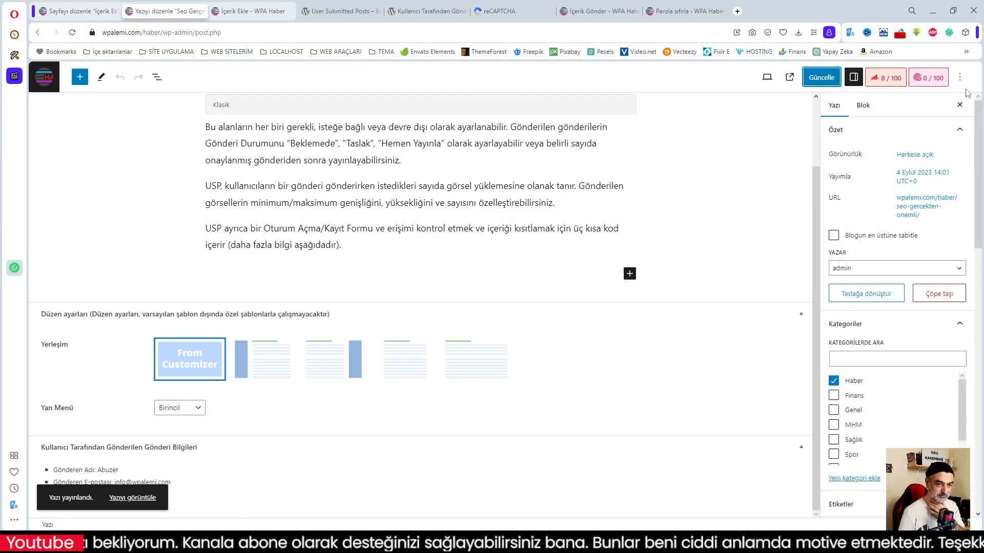
Keep admin as the post's author in the Yazar dropdown.
click(930, 269)
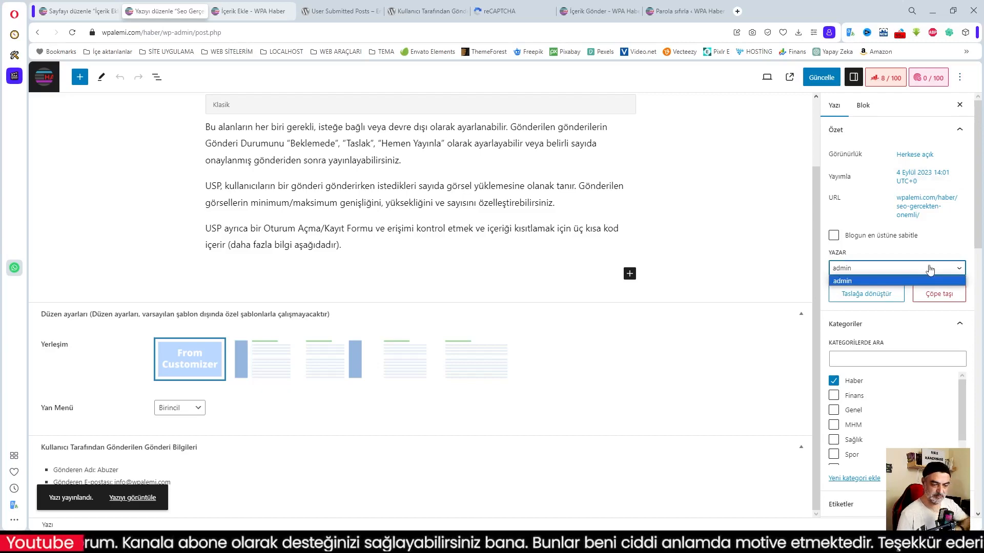
click(928, 280)
scroll(929, 285, down, 8)
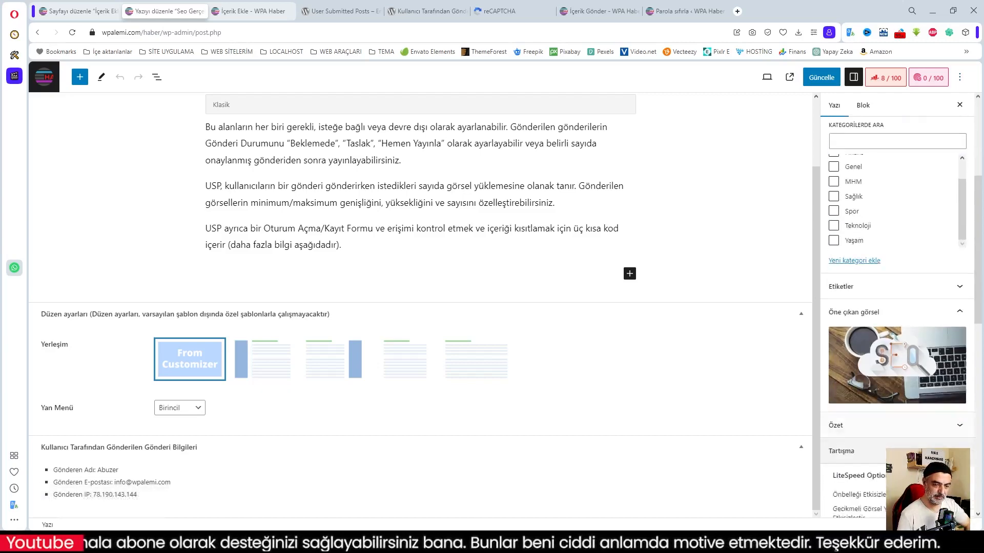
scroll(897, 284, up, 8)
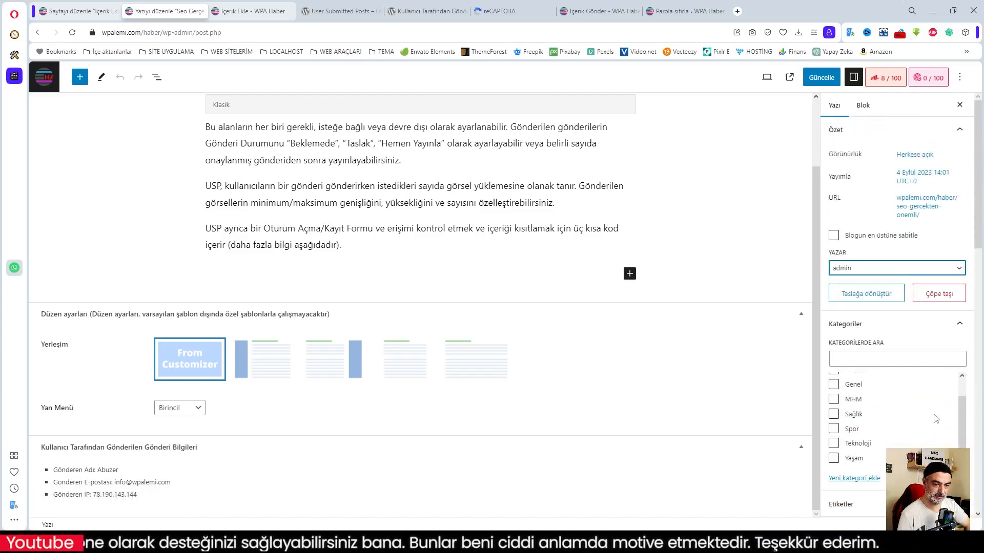
scroll(763, 300, up, 2)
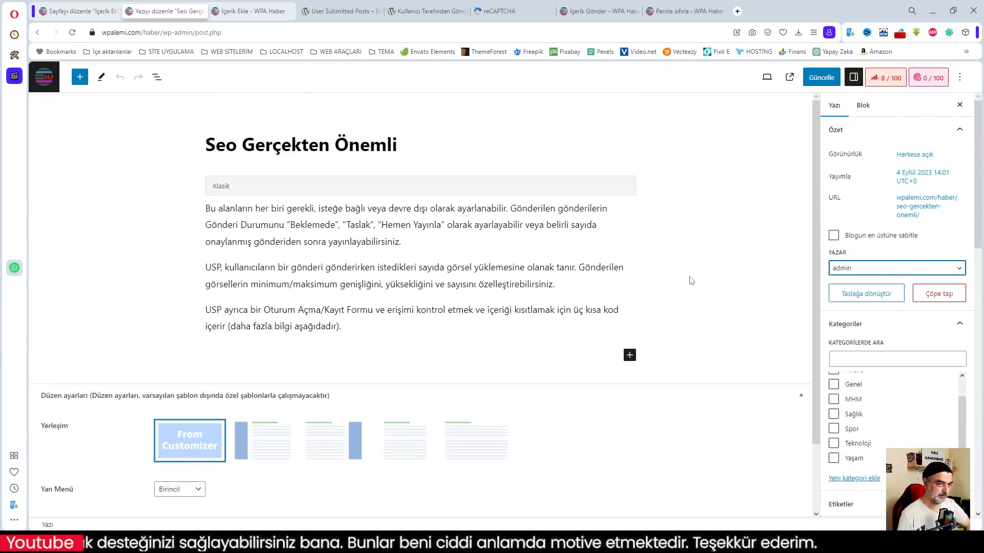
Go from the public submission form to the WPA Haber front page.
click(66, 12)
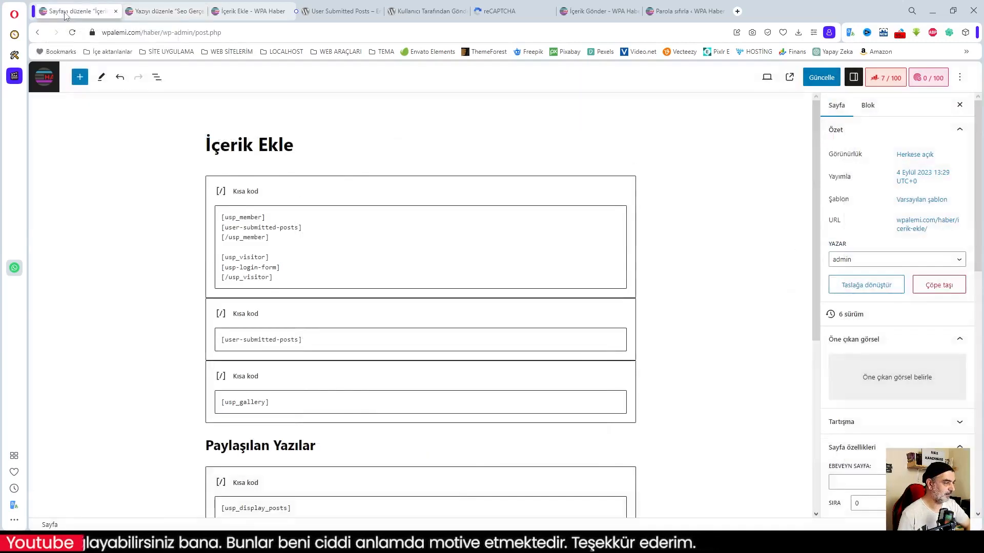
click(251, 11)
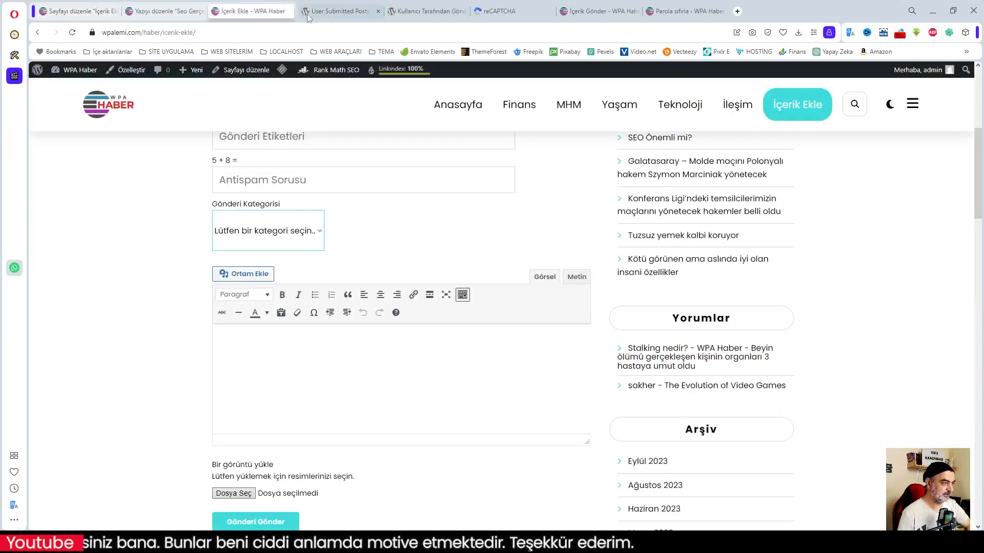
click(105, 112)
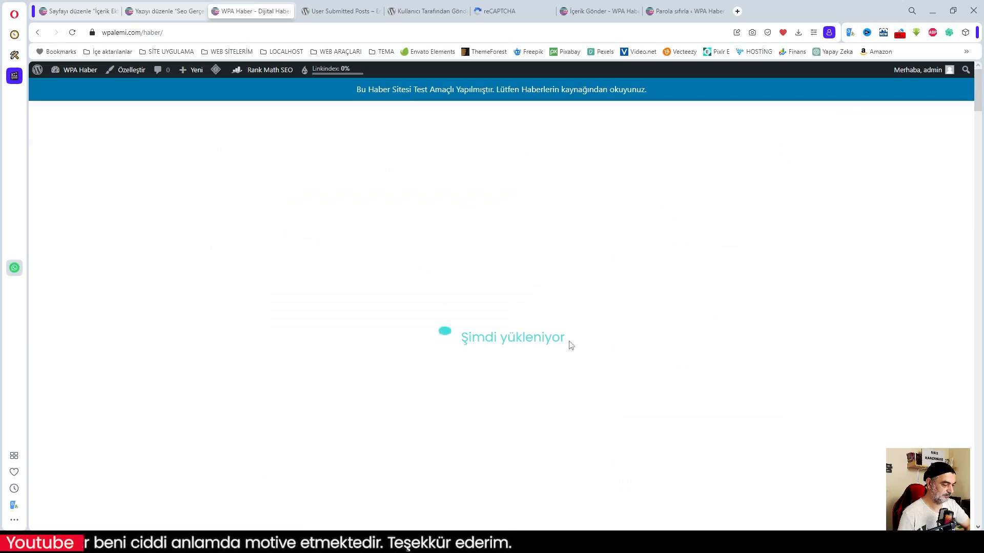
Browse the featured slider and Son Haberler section to find 'Seo Gerçekten Önemli'.
scroll(505, 329, down, 4)
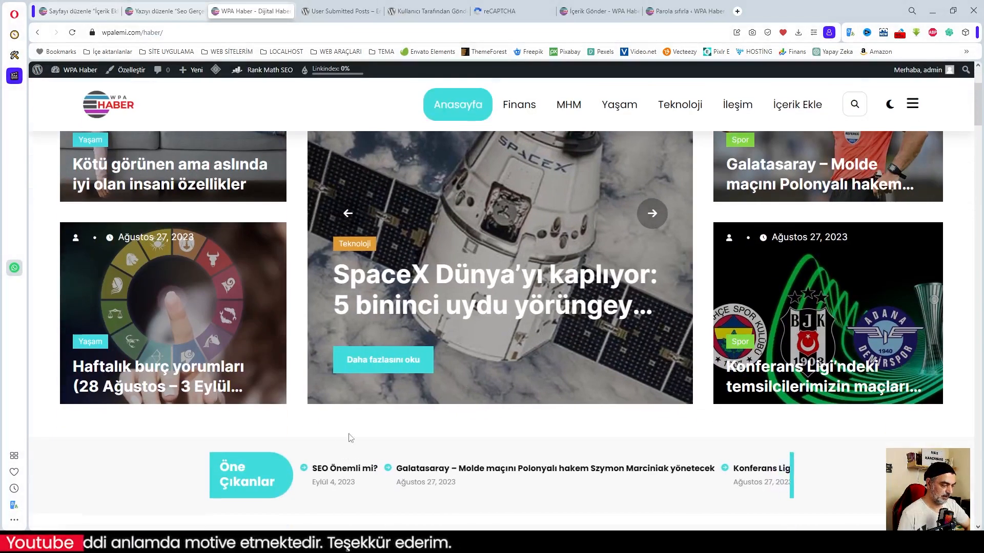
click(348, 214)
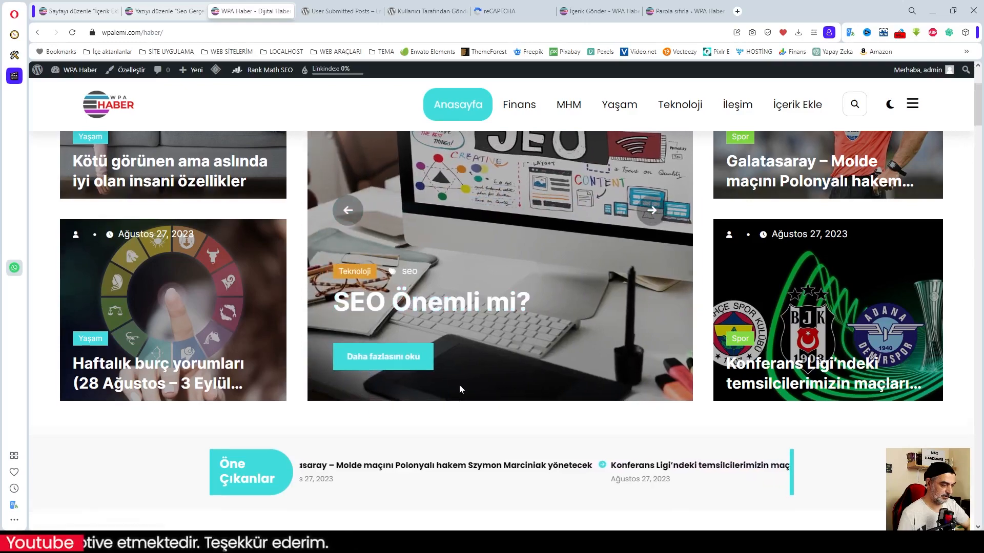
scroll(461, 384, down, 6)
scroll(464, 388, down, 1)
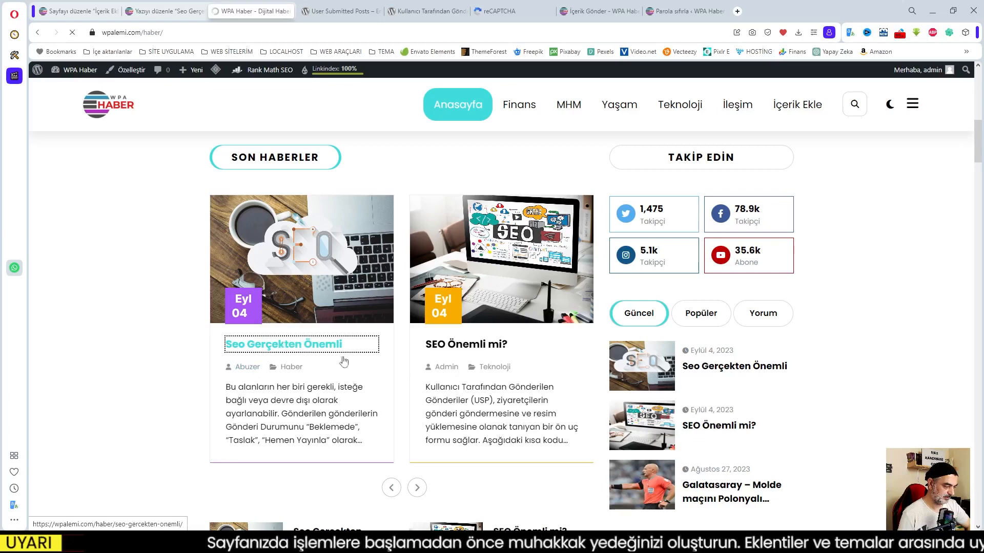
scroll(580, 377, down, 5)
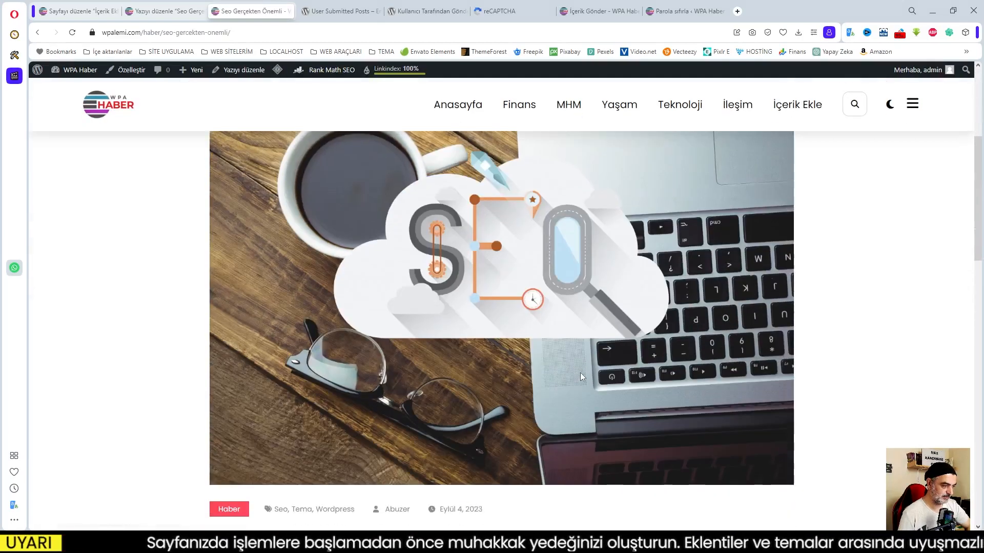
scroll(581, 377, down, 6)
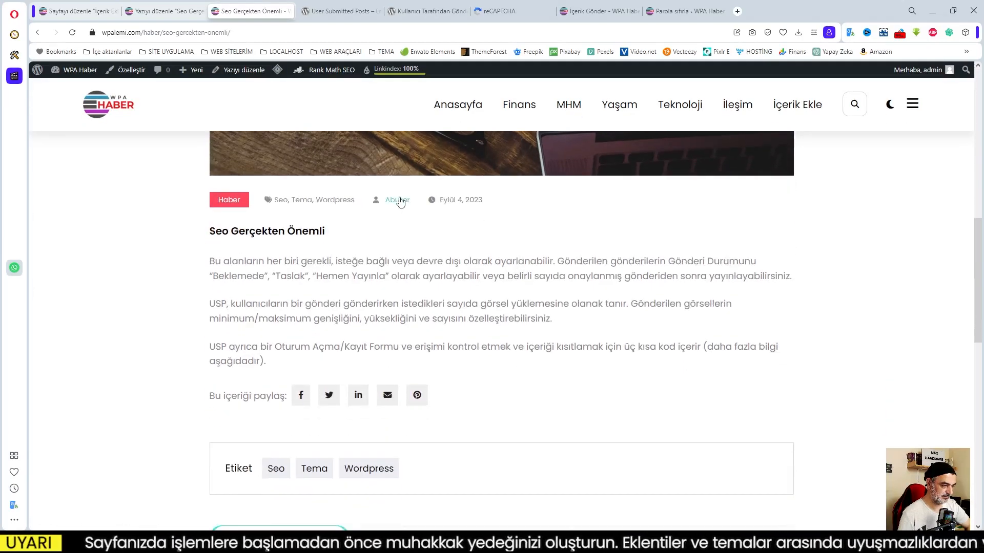
scroll(518, 409, down, 6)
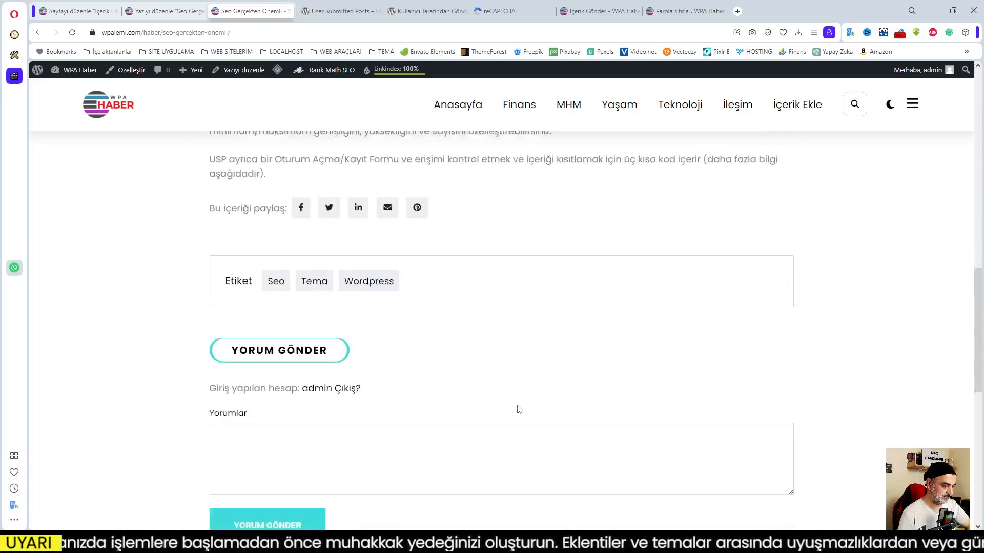
scroll(336, 401, up, 5)
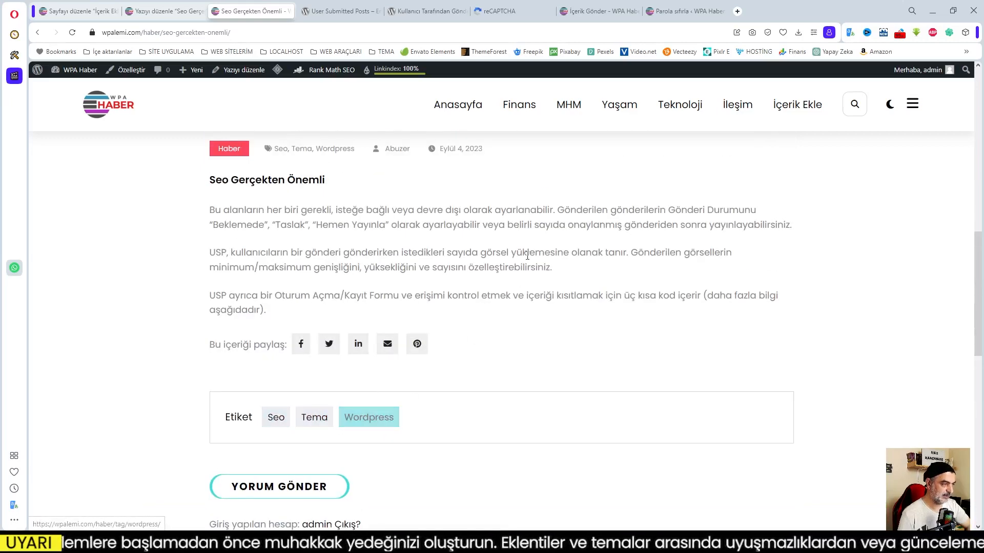
scroll(286, 99, up, 1)
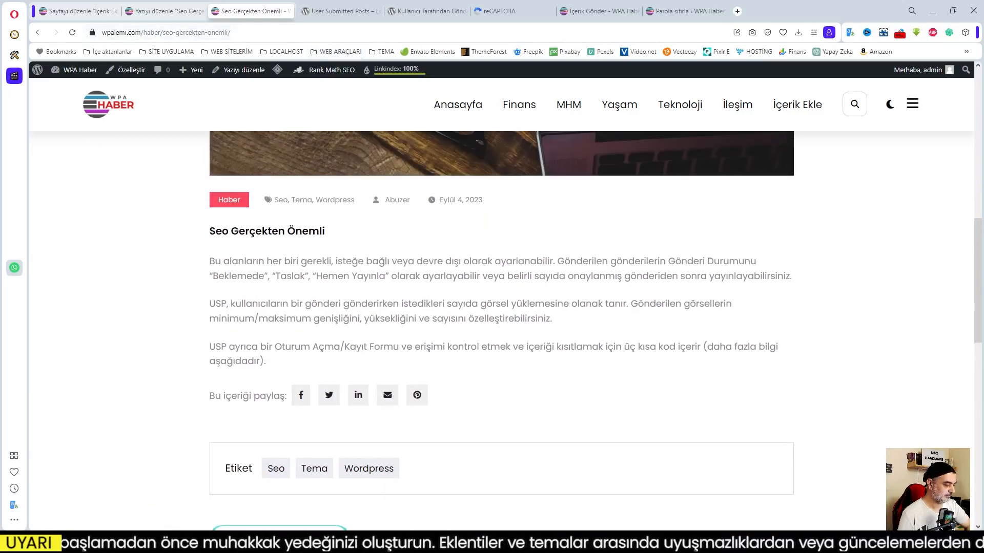
Clear the private window's İçerik Ekle submission form with 'formu sıfırla'.
mouse_move(111, 542)
click(166, 474)
scroll(536, 402, up, 5)
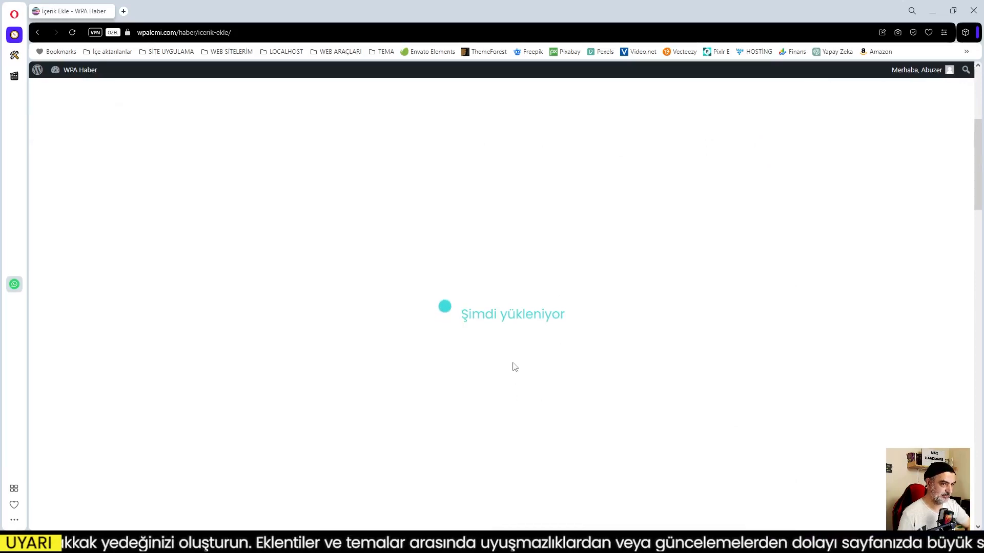
scroll(512, 365, down, 10)
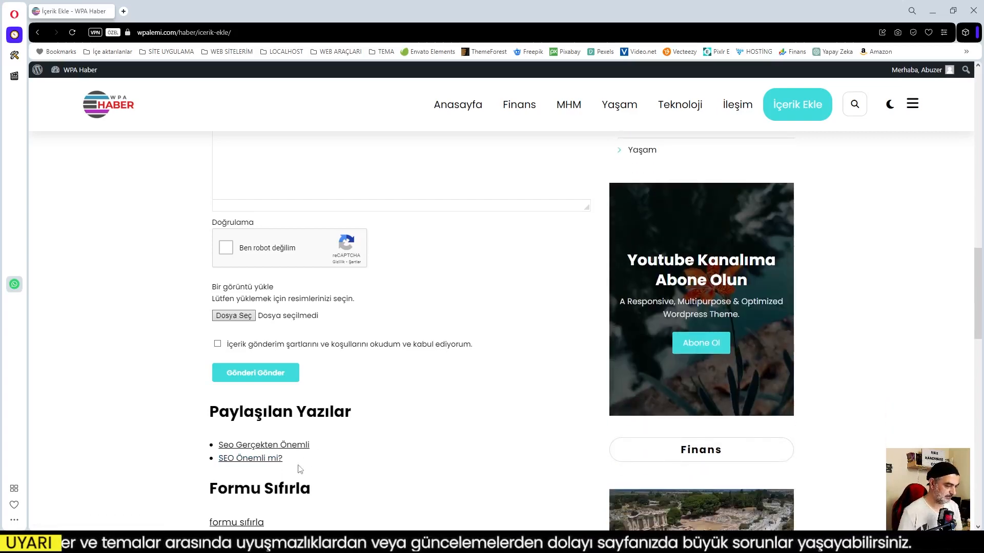
click(237, 522)
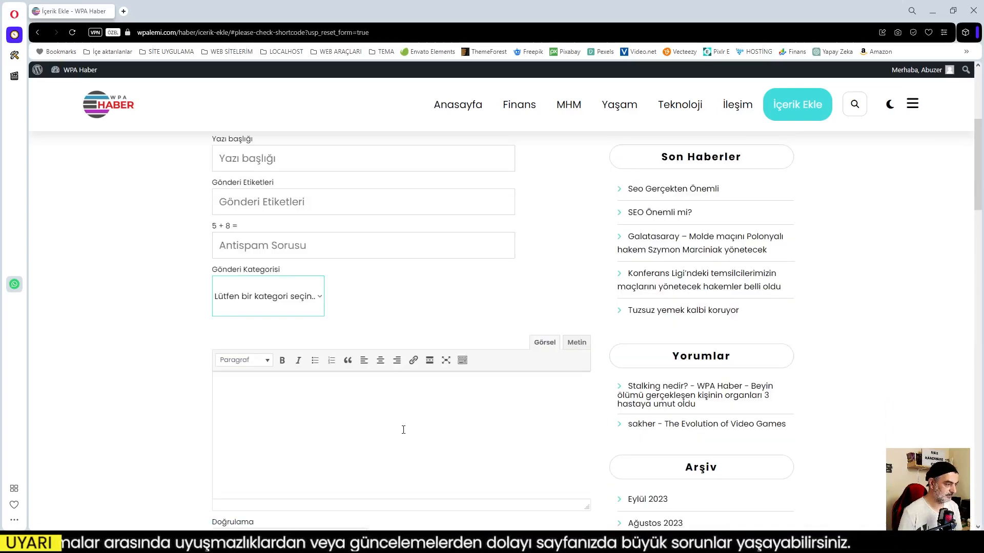
scroll(403, 430, down, 5)
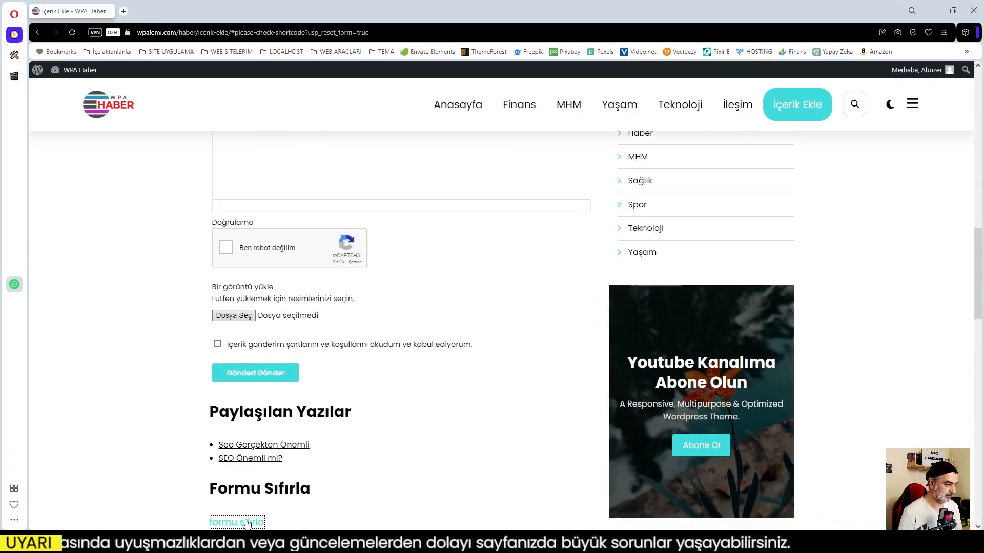
scroll(357, 456, up, 5)
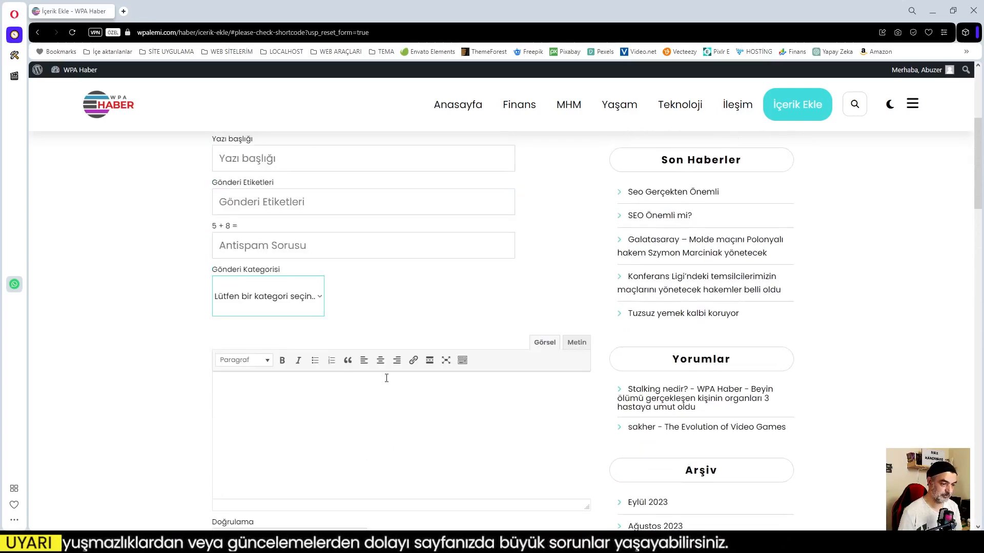
scroll(386, 378, up, 4)
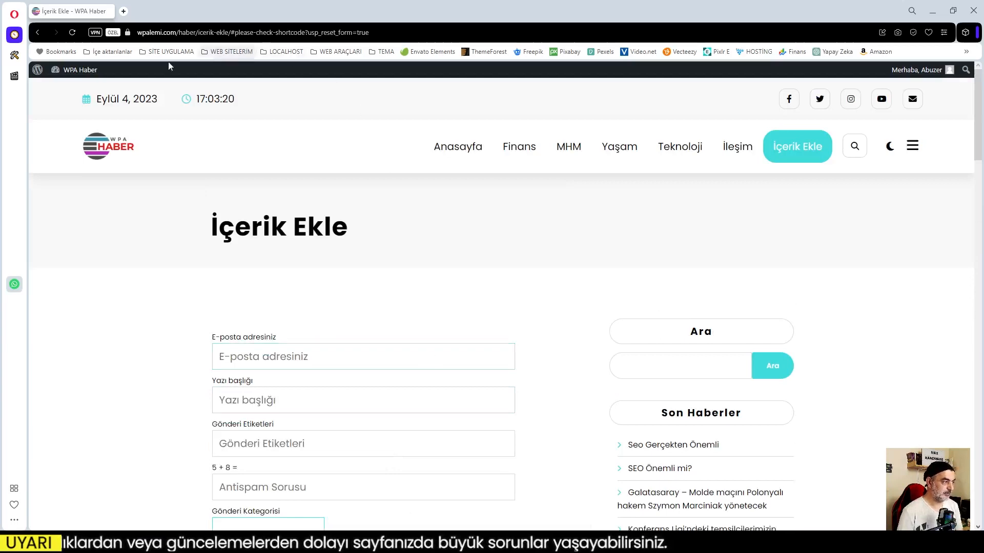
Close the private window and return to the 'Seo Gerçekten Önemli' post editor.
click(932, 10)
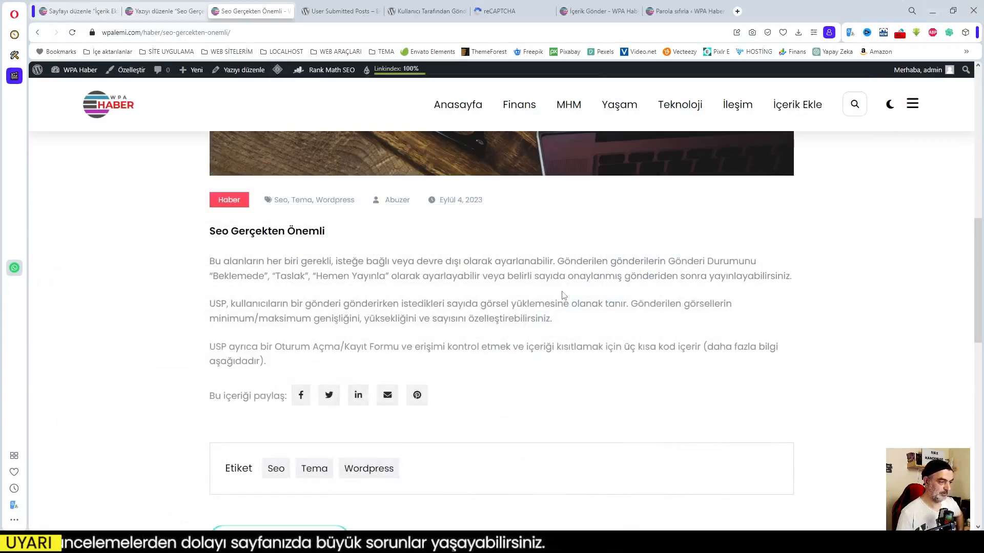
scroll(589, 317, up, 10)
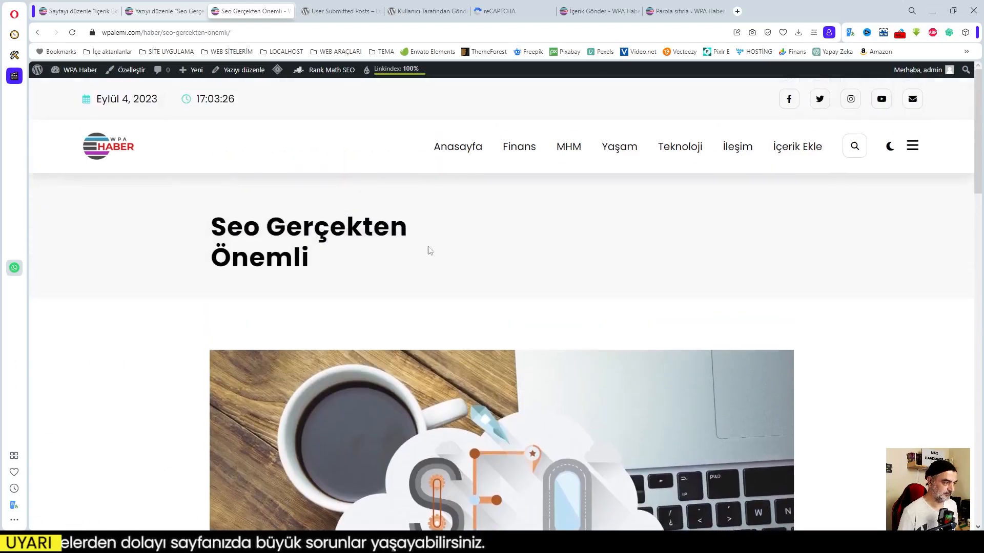
click(74, 14)
click(163, 15)
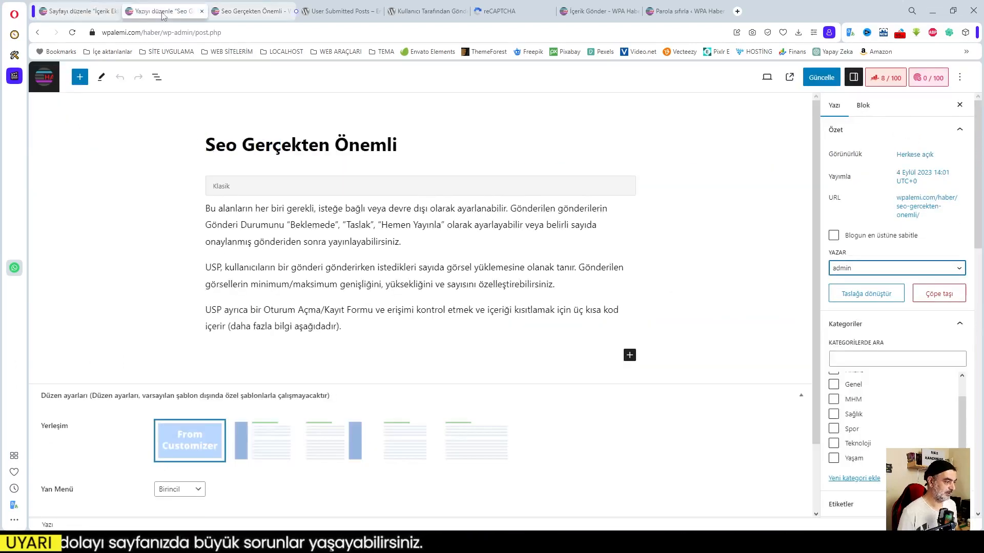